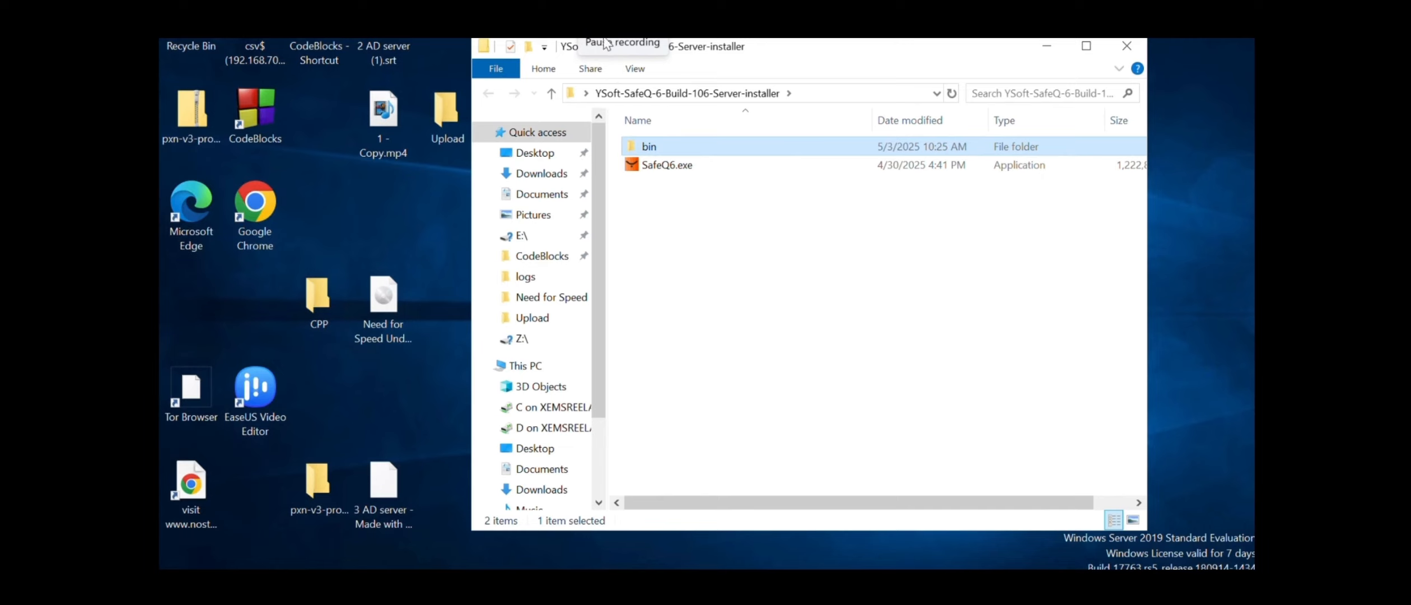
Open This PC's Properties from the Start search for 'this'
left_click(221, 565)
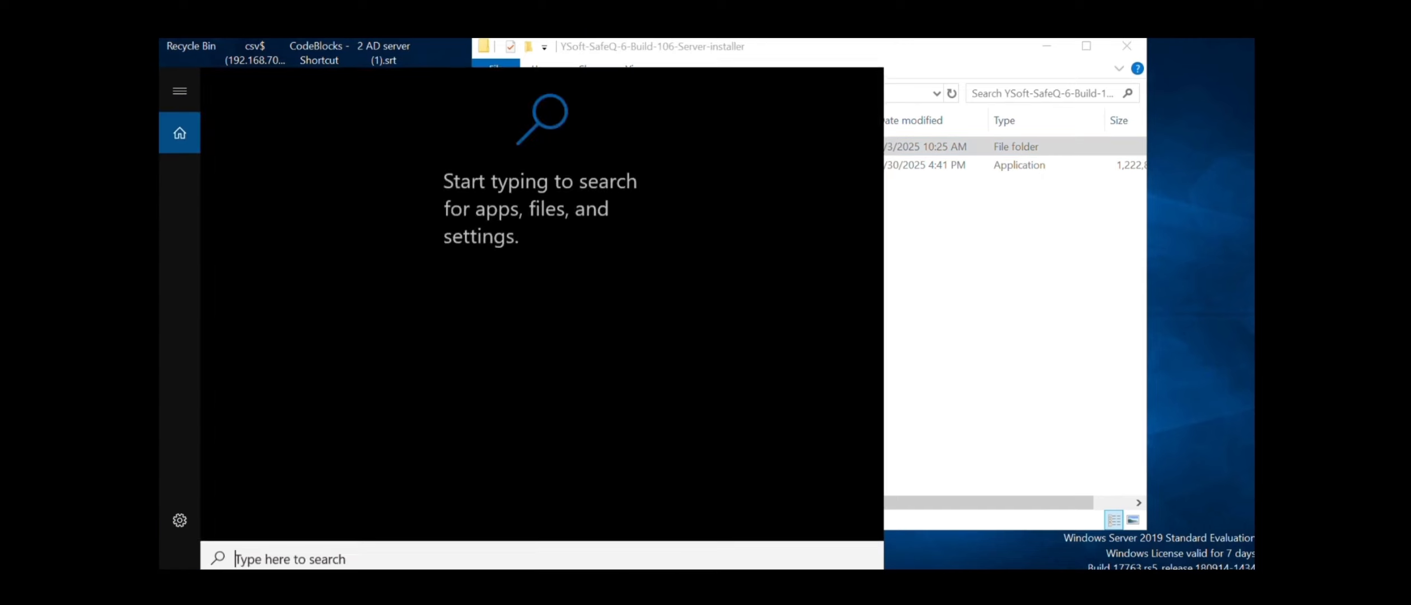
type("thi")
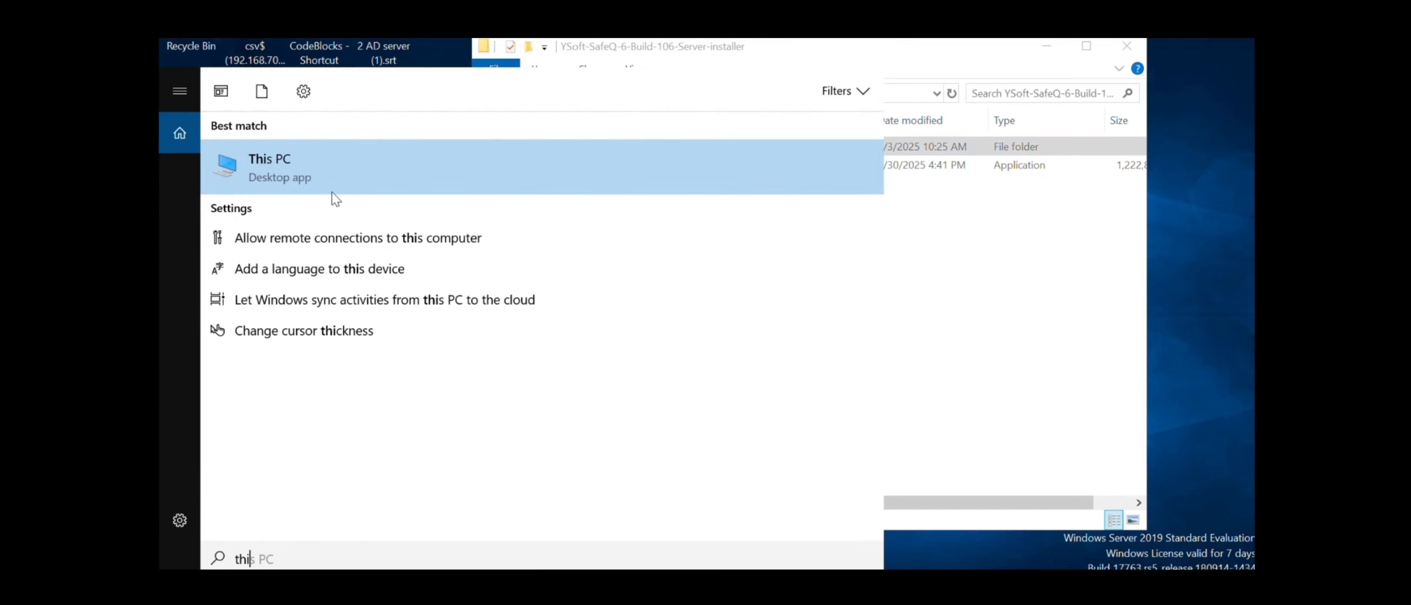
right_click(334, 189)
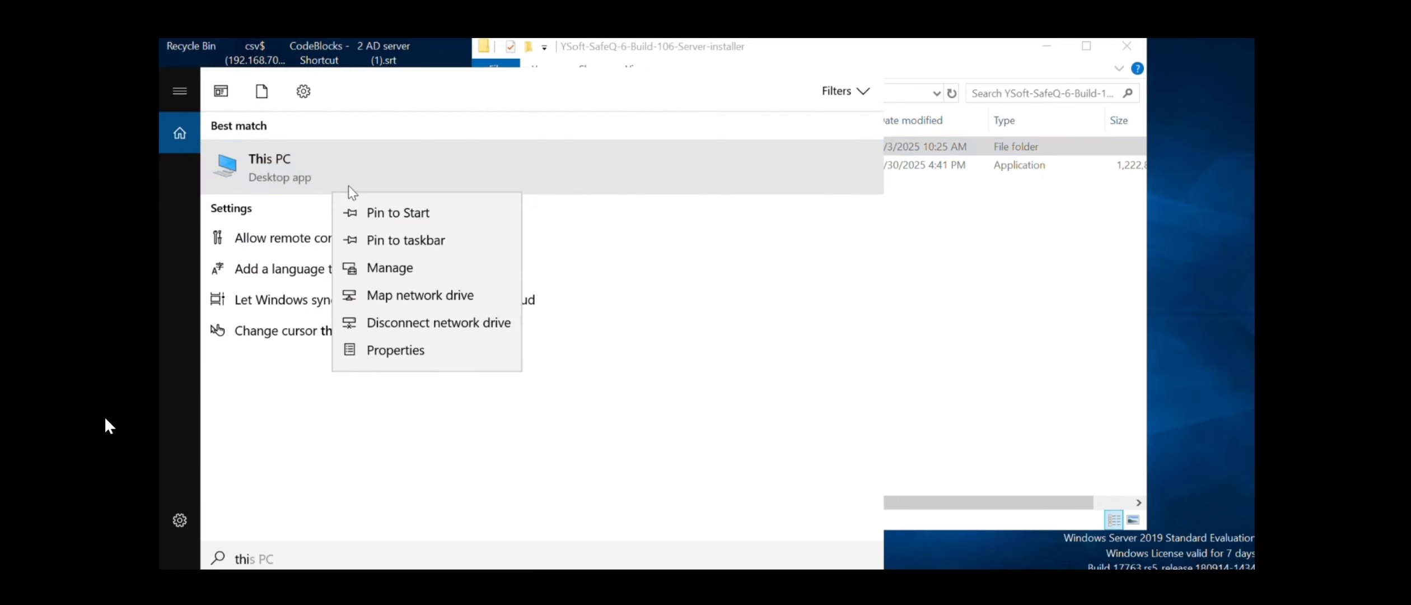
left_click(446, 362)
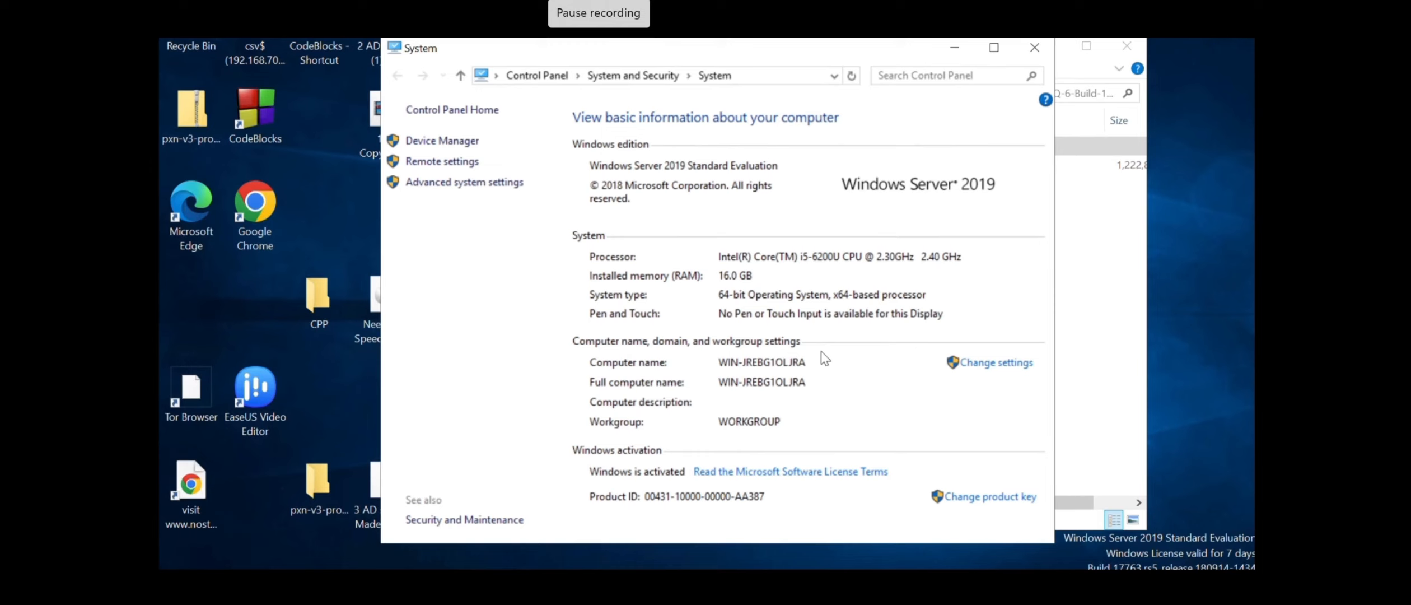
Switch the computer's membership option to Domain, then bring up Network & Internet settings
left_click(984, 368)
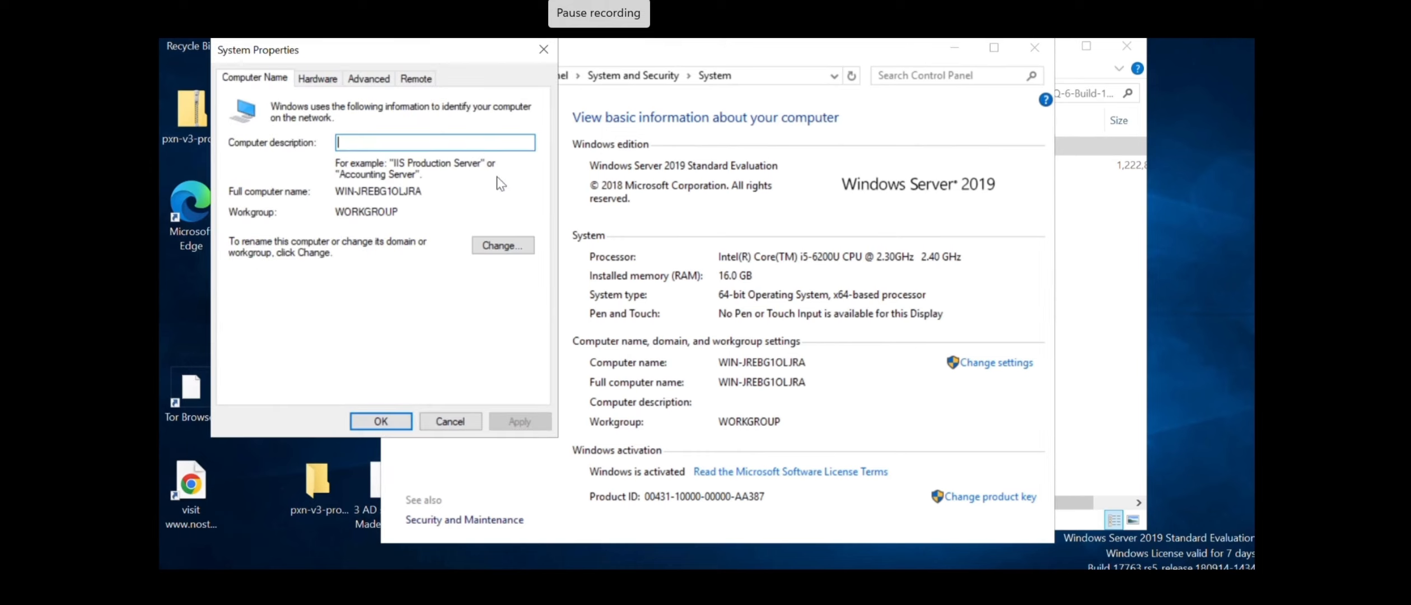
left_click(497, 244)
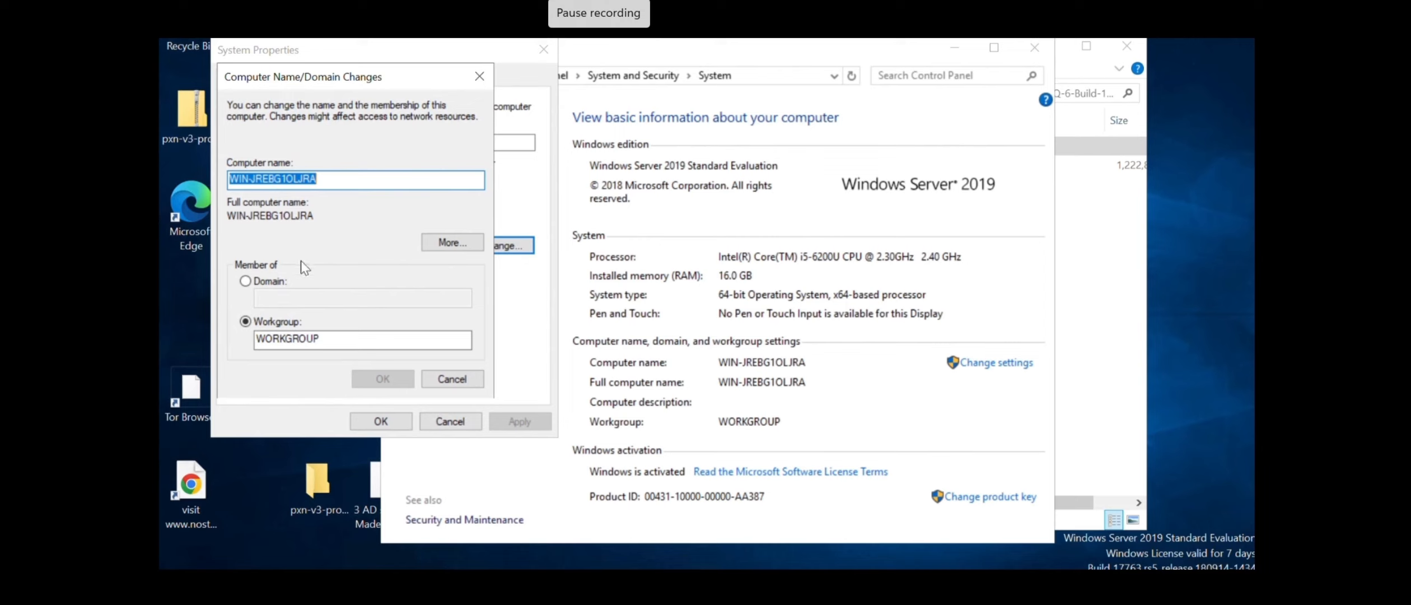
left_click(245, 282)
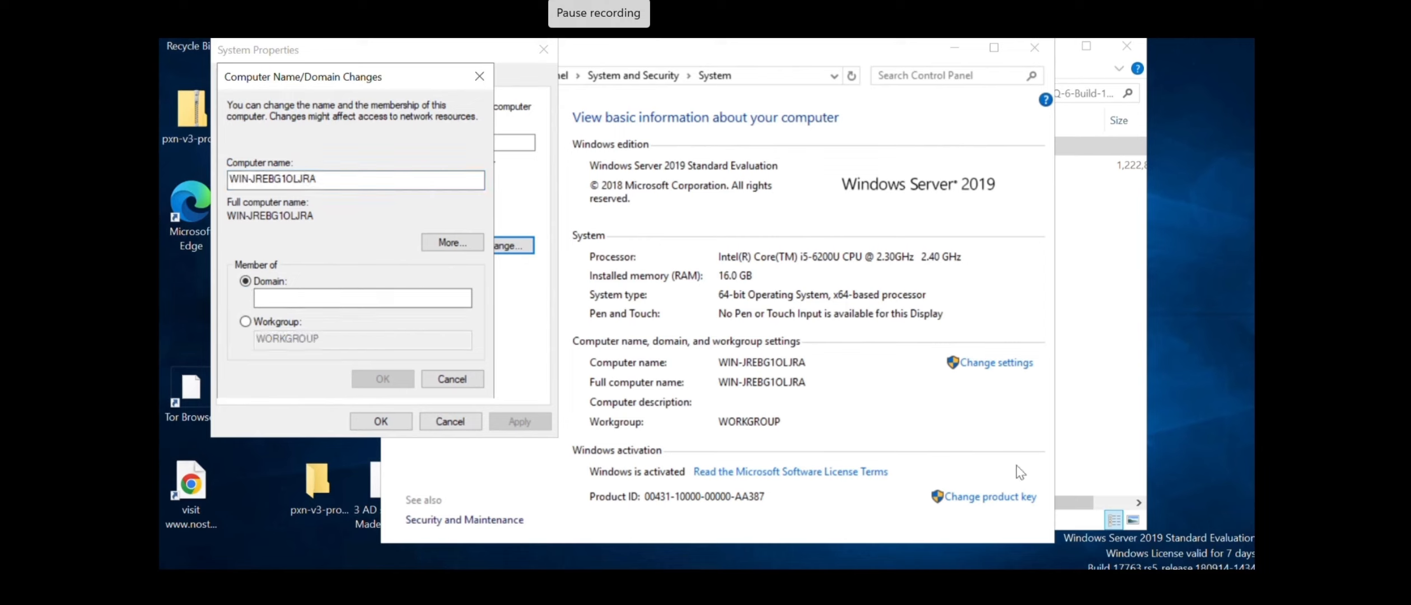
left_click(1165, 584)
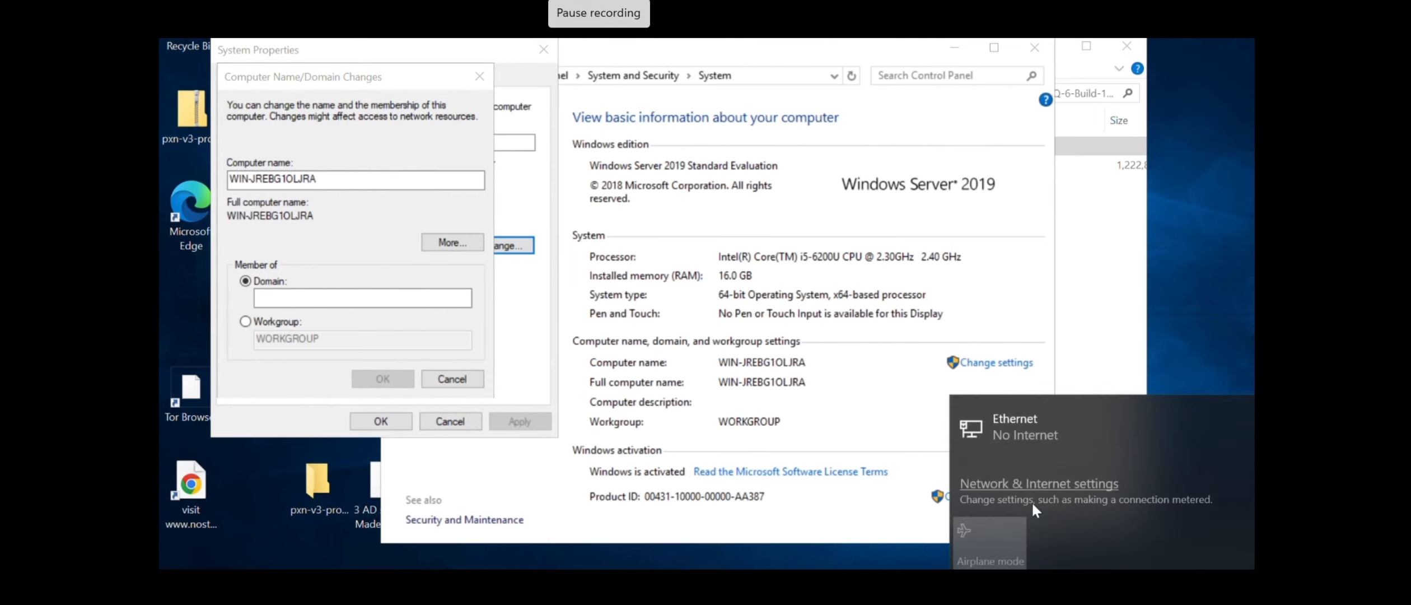
left_click(1029, 481)
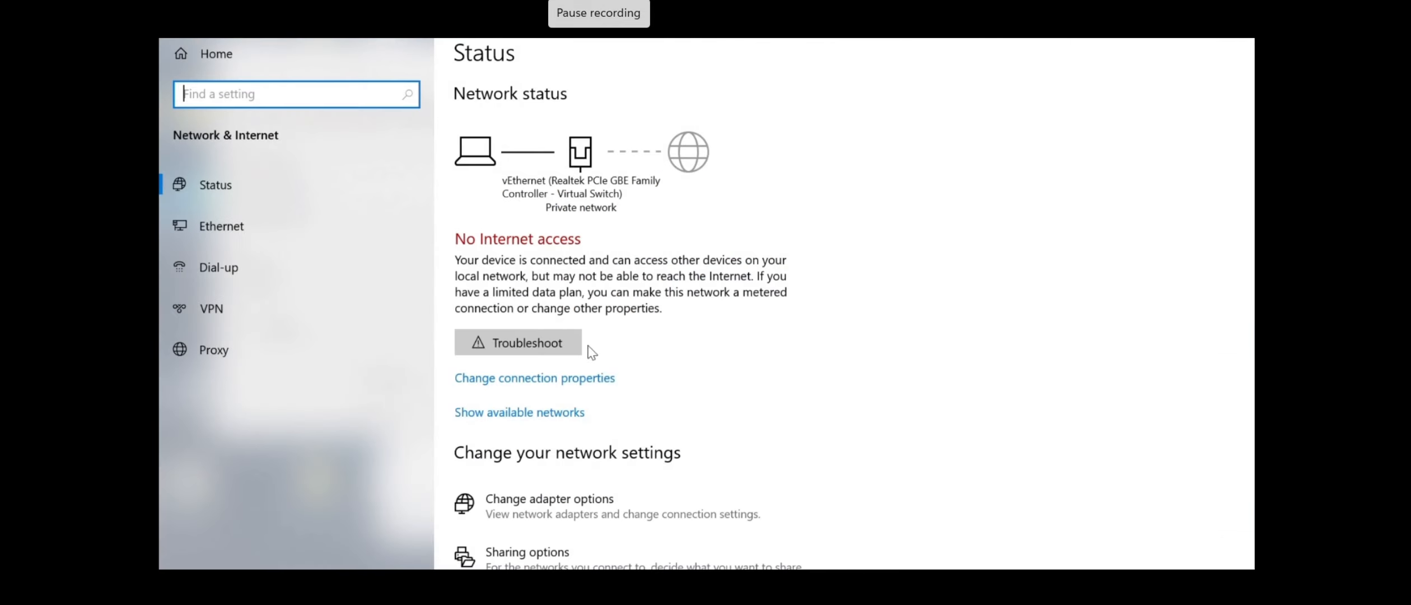
Inspect the vEthernet adapter's IPv4 properties, closing them without changes
left_click(541, 381)
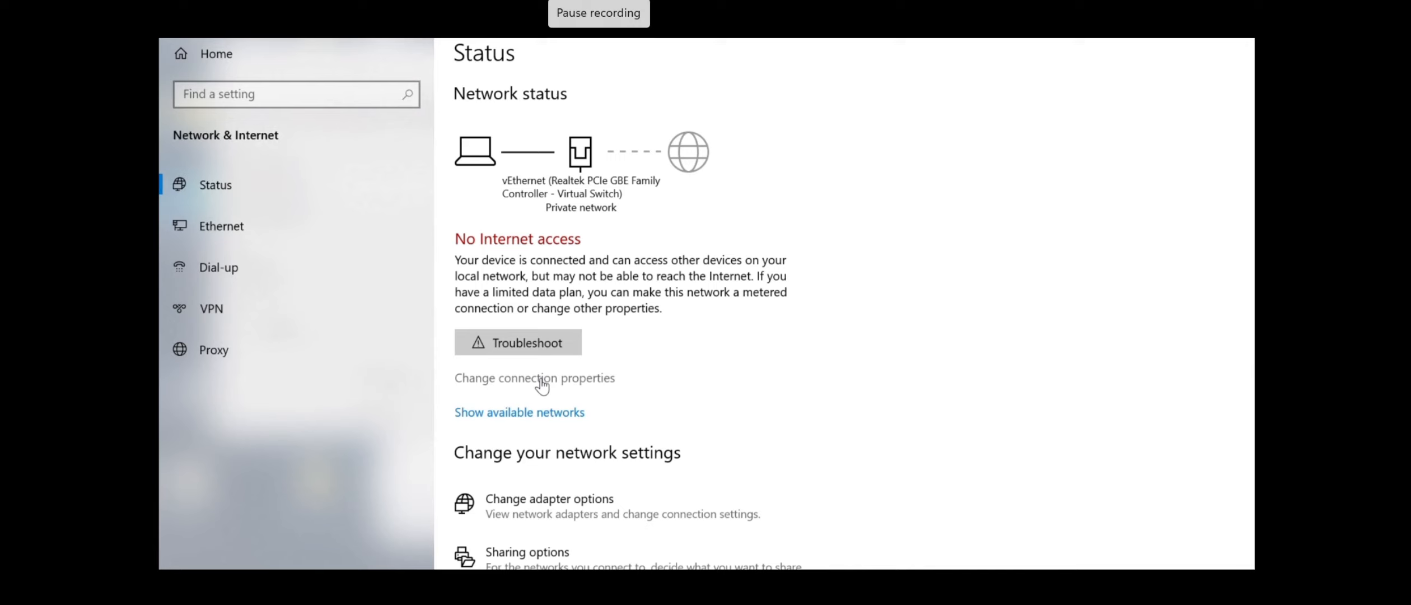
left_click(599, 514)
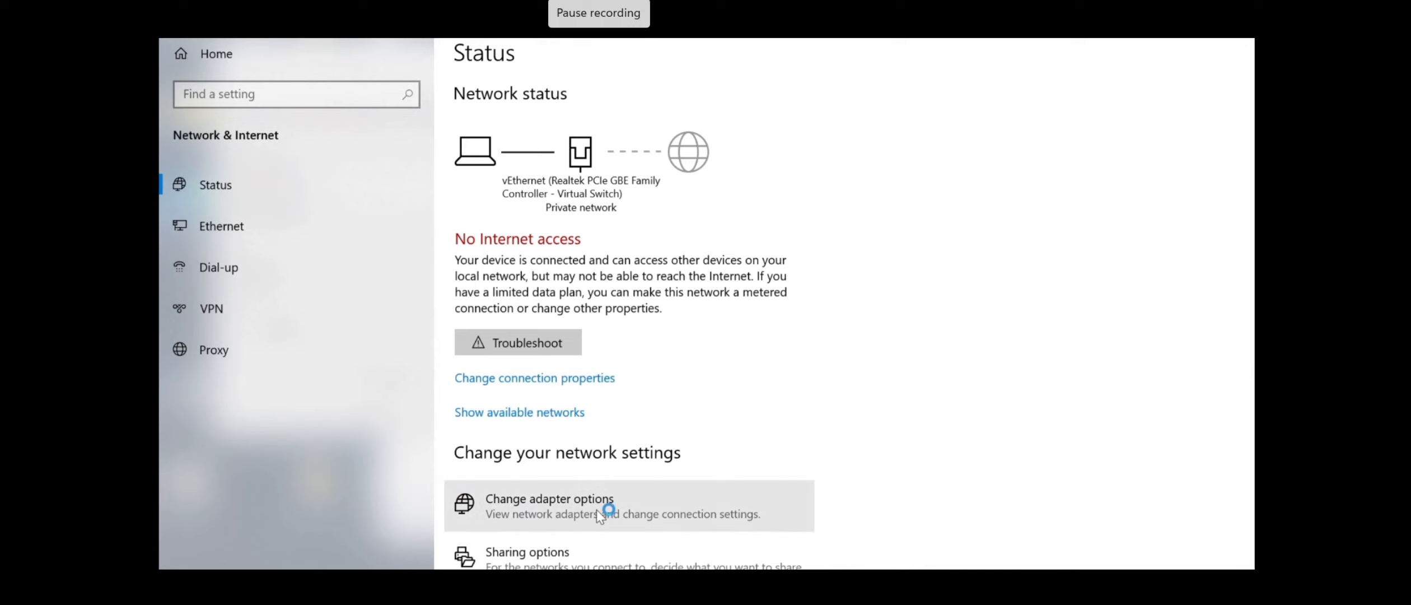
right_click(727, 157)
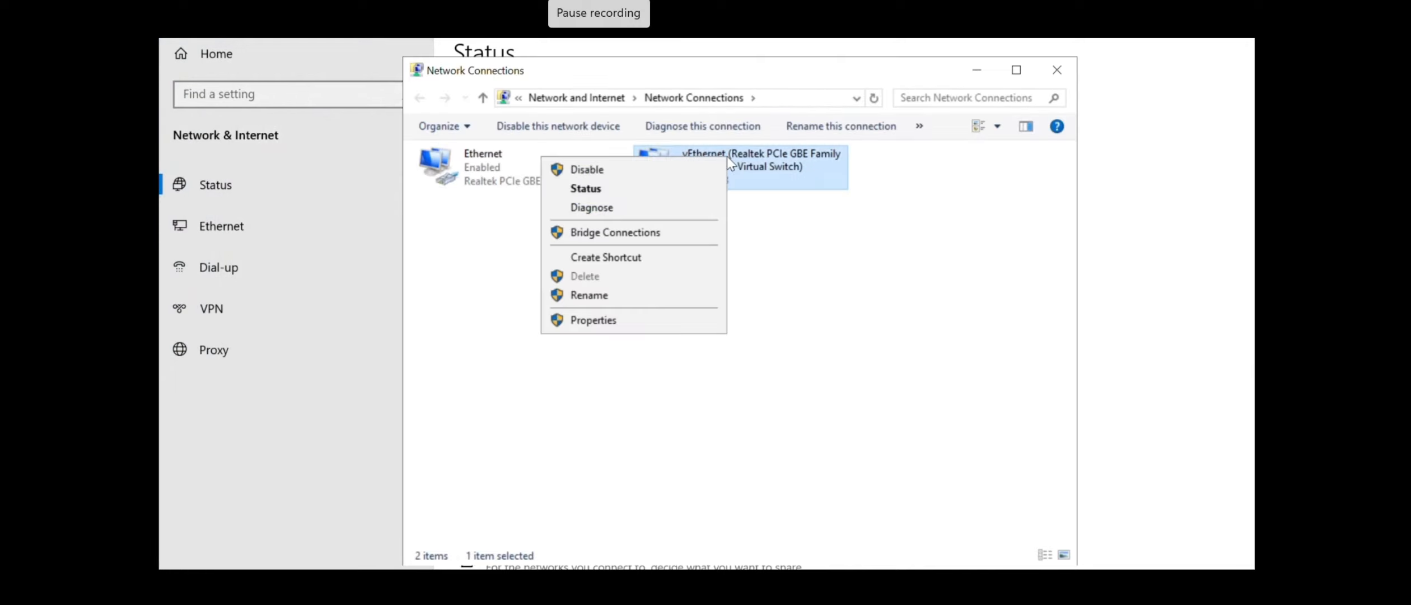
left_click(593, 320)
left_click(606, 324)
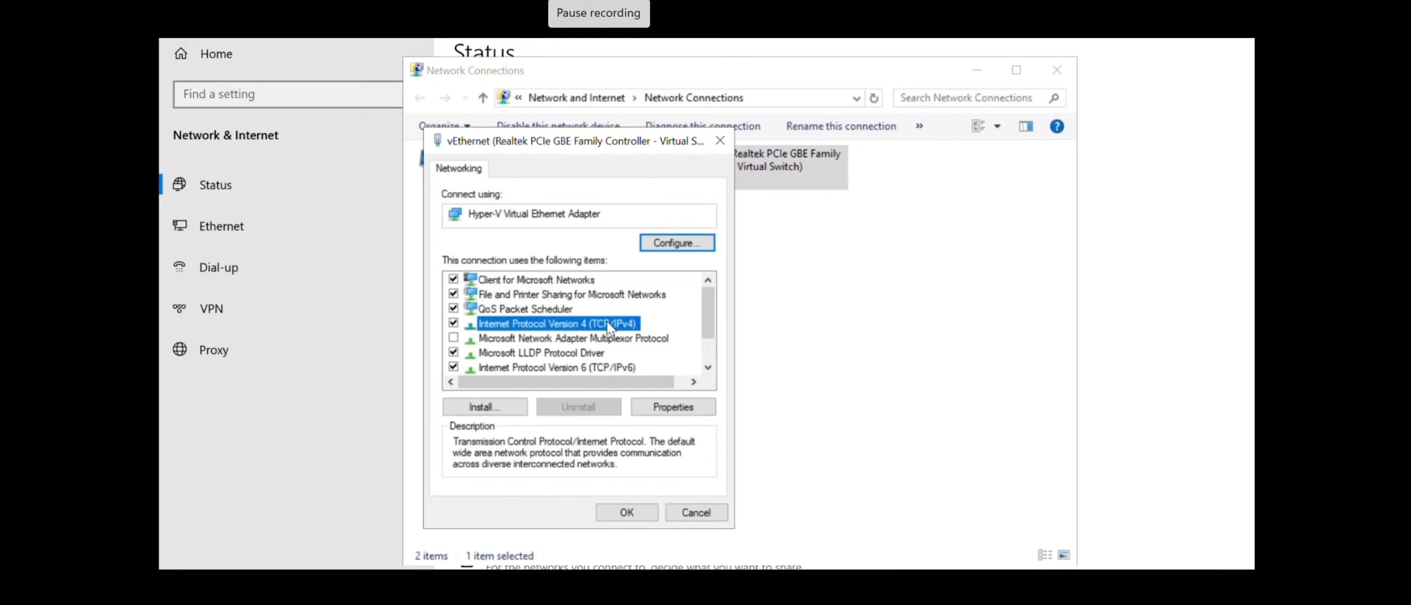
left_click(670, 406)
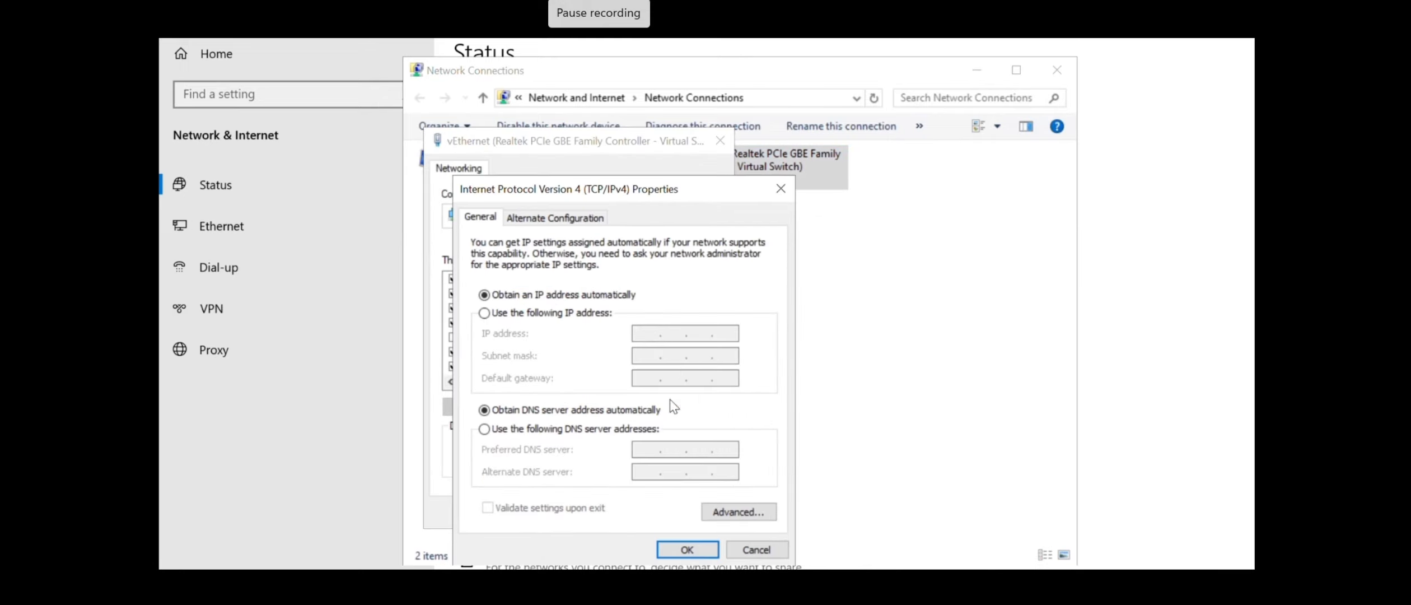
left_click(780, 188)
left_click(720, 141)
View the vEthernet connection details: IPv4 address 10.50.100.36 with gateway 10.50.100.1
right_click(699, 161)
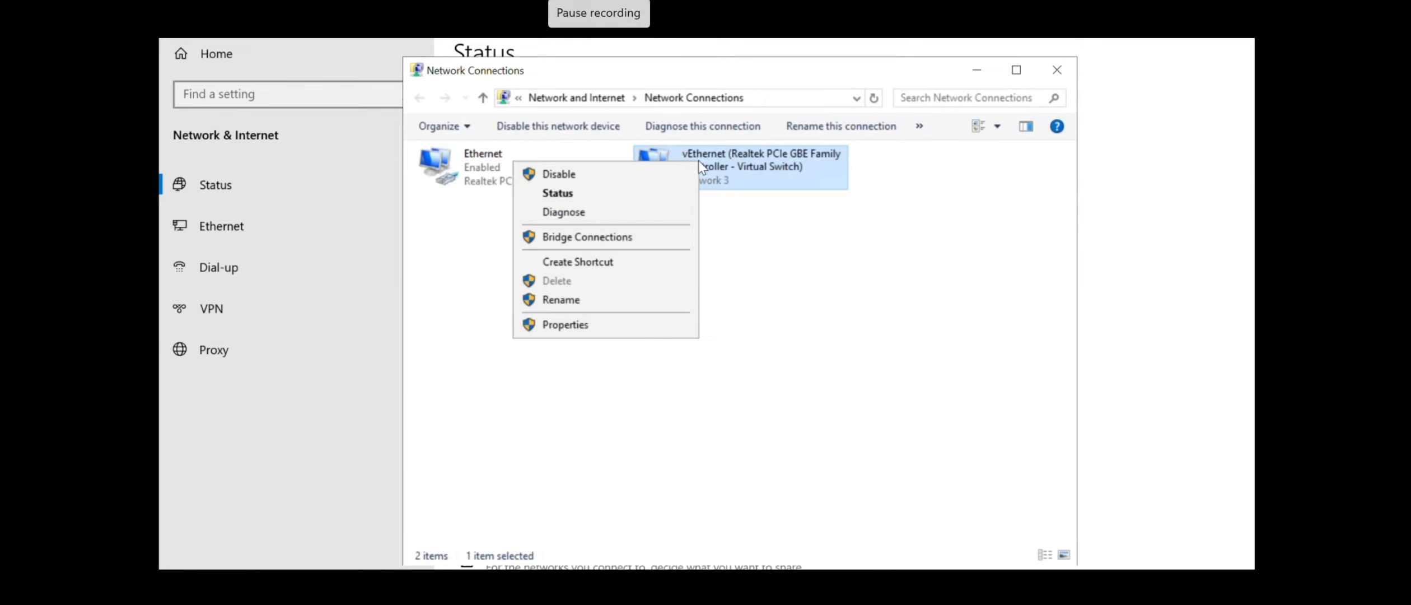
left_click(647, 194)
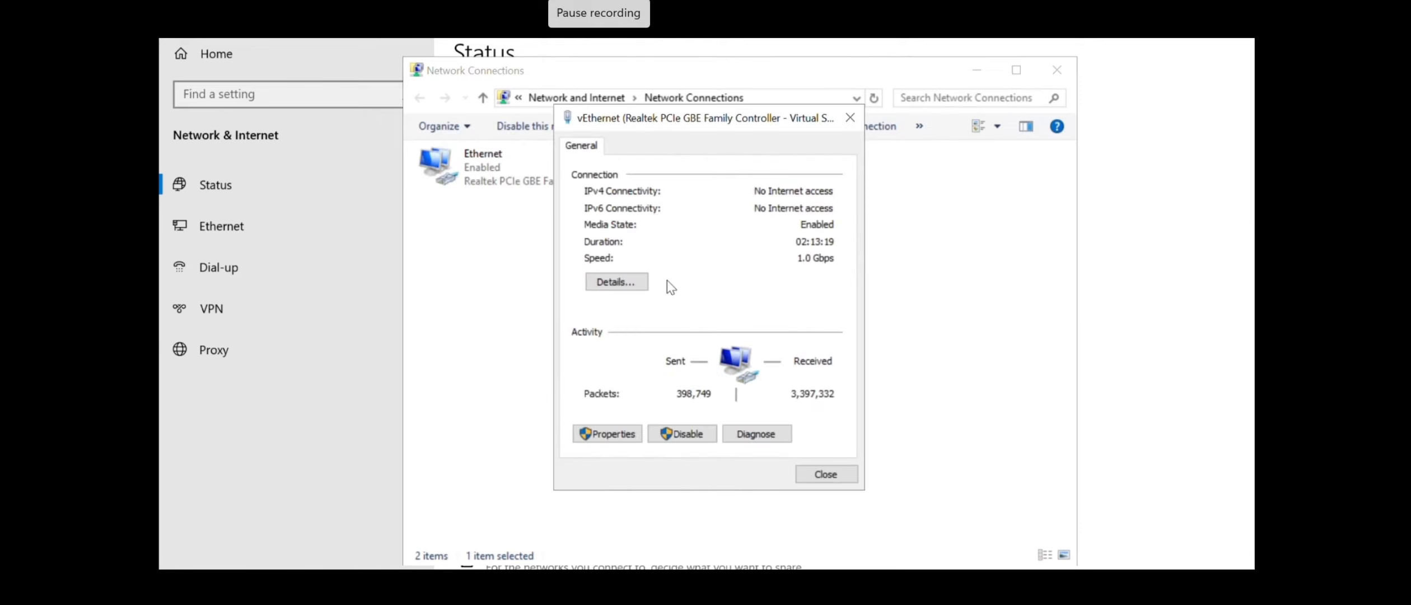
left_click(616, 281)
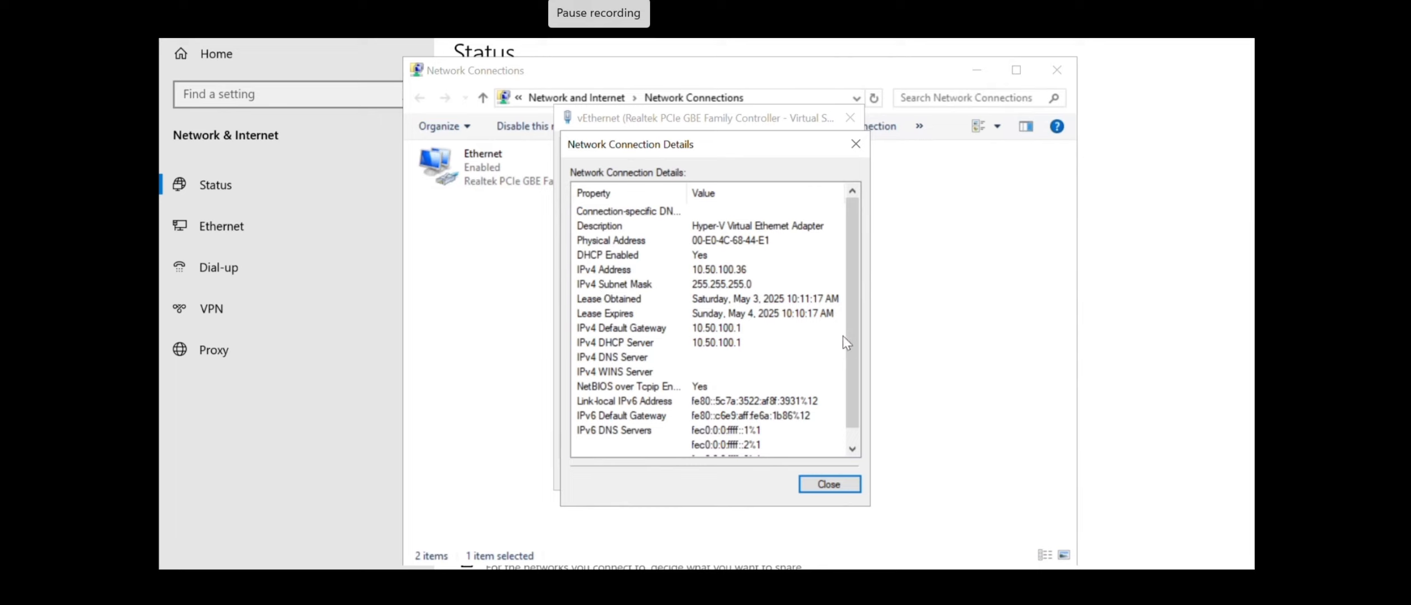
left_click_drag(852, 335, 850, 383)
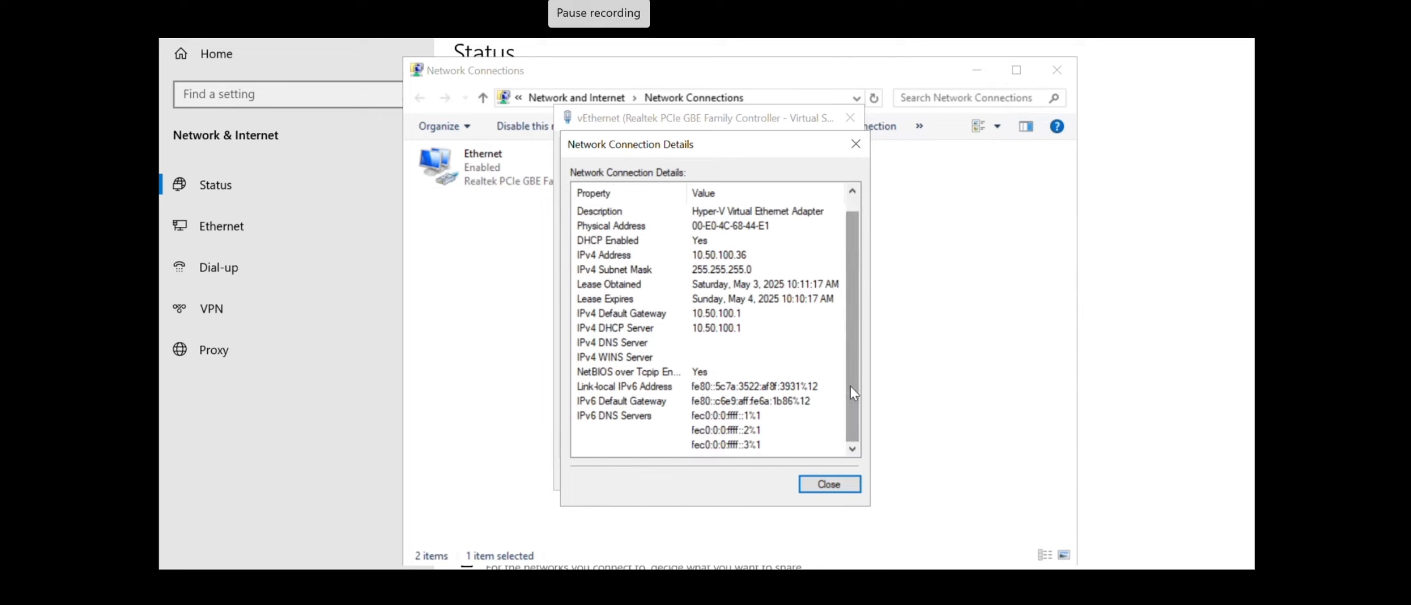
left_click(857, 143)
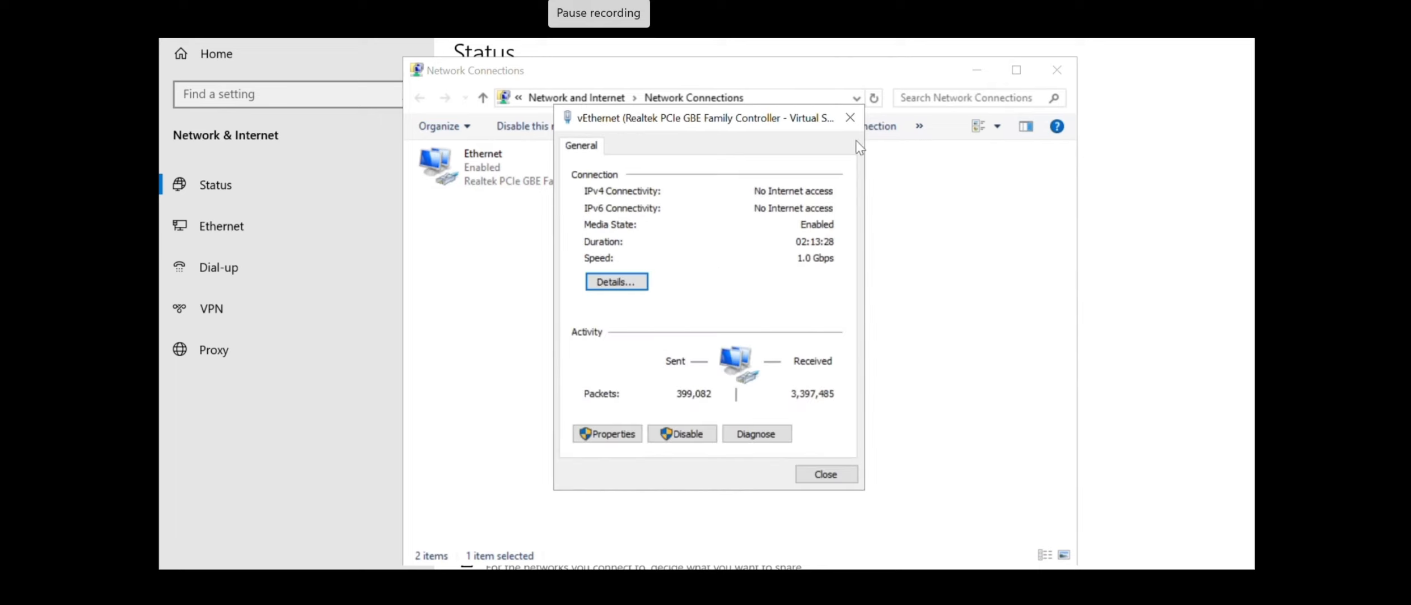
Set the vEthernet IPv4 DNS manually with preferred server 10.50.100.114, then close its dialogs
left_click(602, 435)
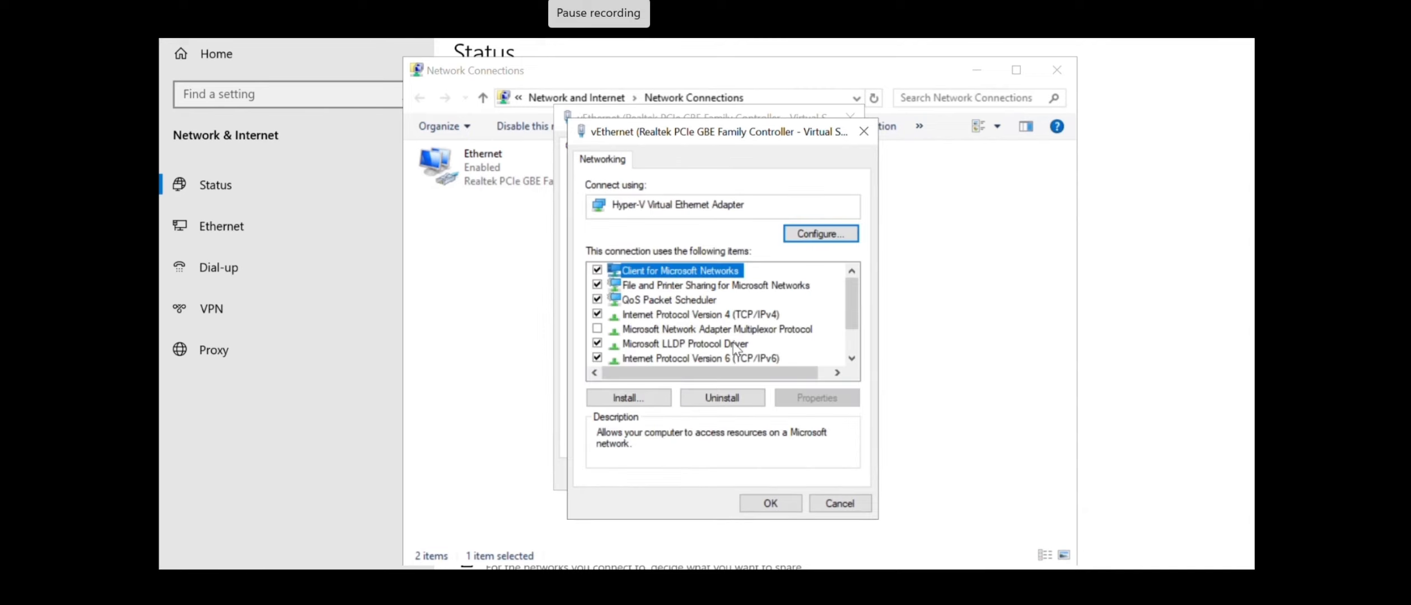
left_click(741, 315)
left_click(803, 398)
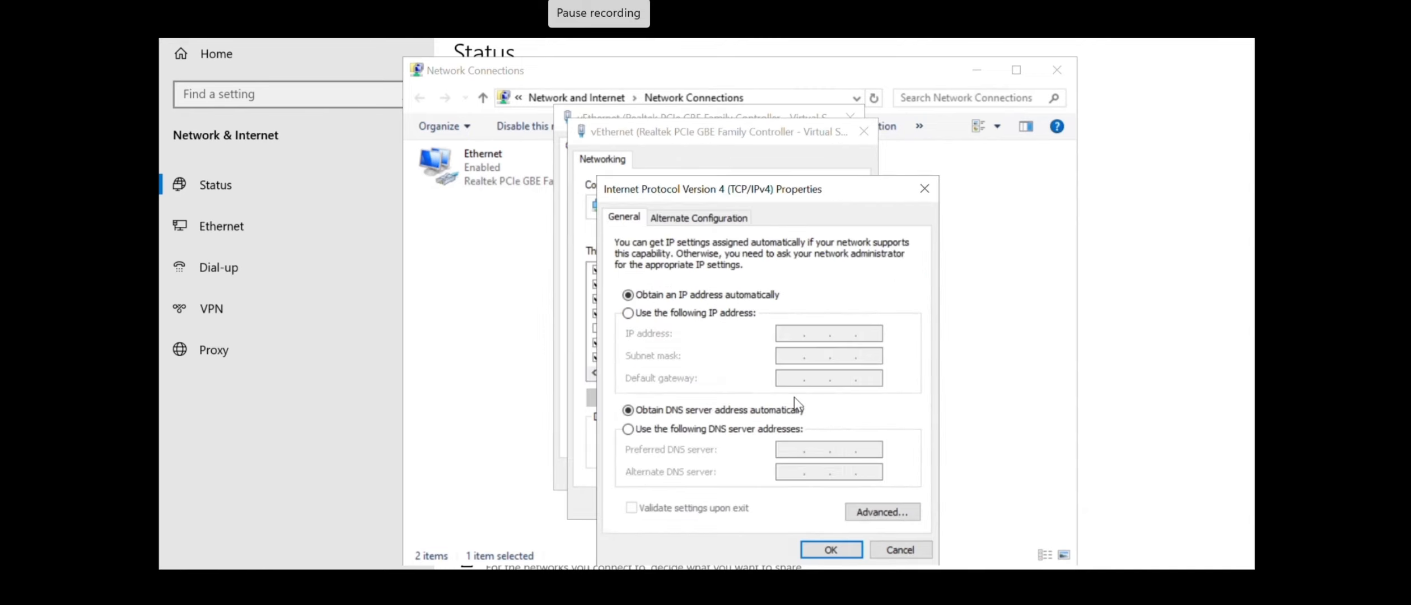
left_click(627, 429)
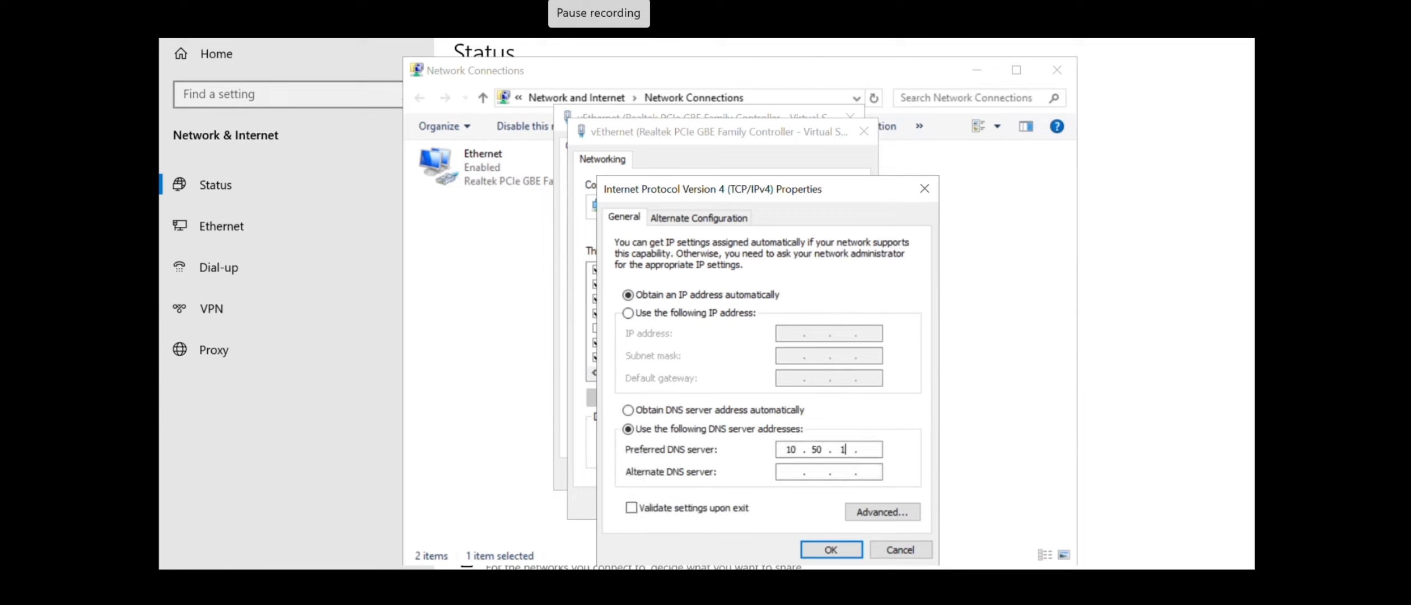
type("10 . 50 . 100 . 114")
left_click(822, 546)
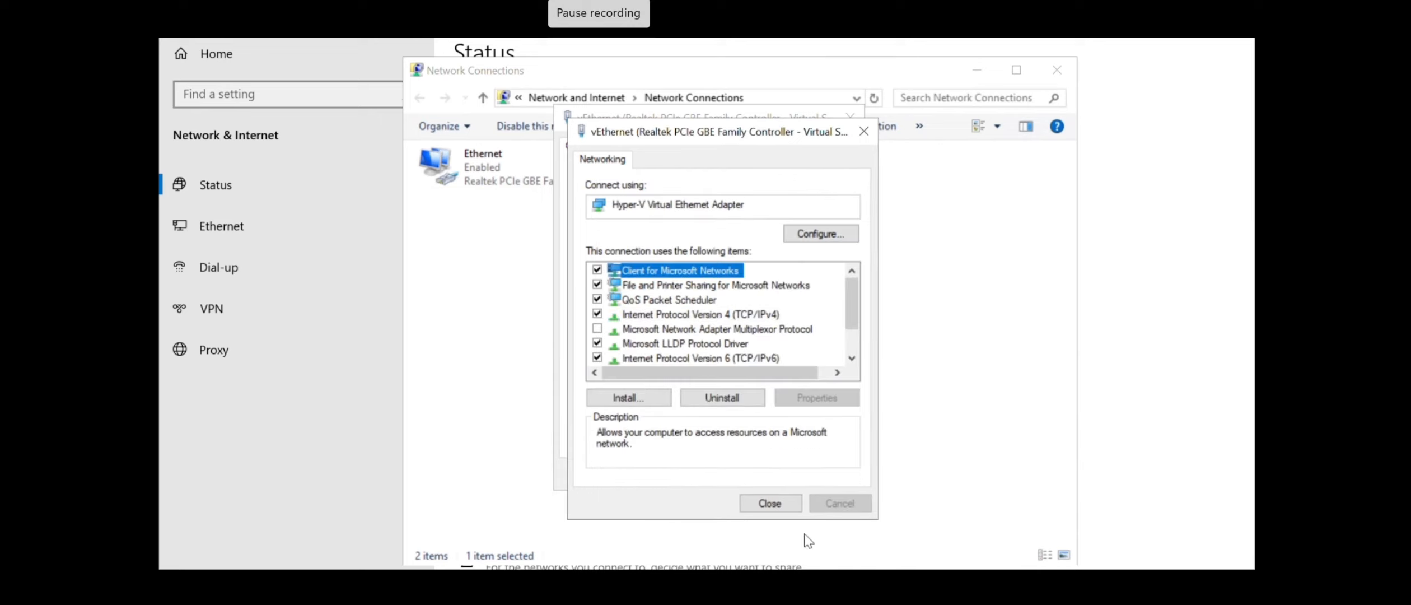
left_click(770, 504)
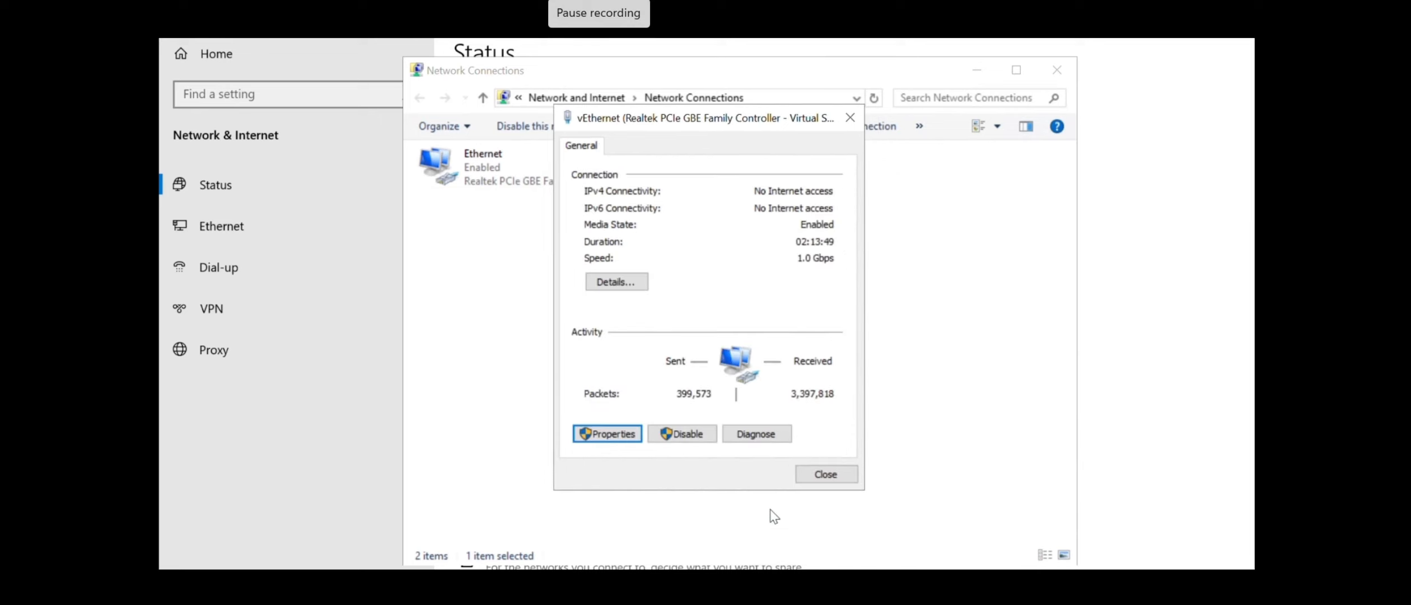
left_click(827, 478)
key("super")
Launch Command Prompt and run ping 10.50.100.114, which returns destination unreachable
type("c")
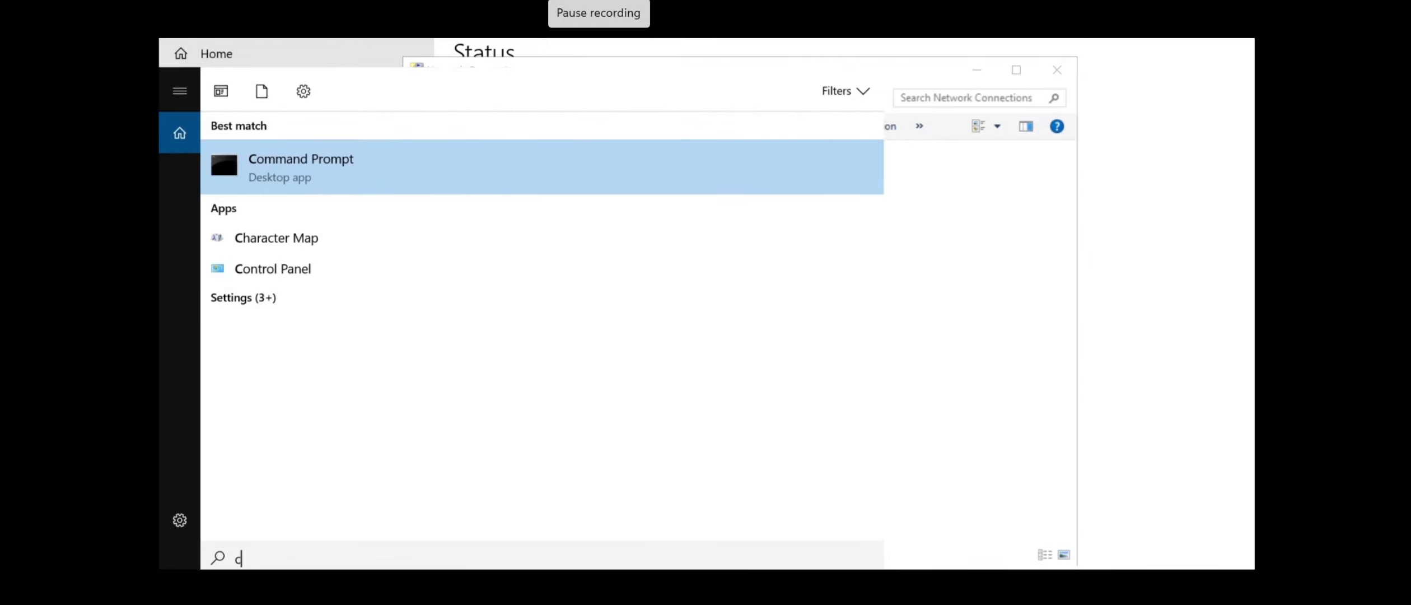
key("Return")
type("ping")
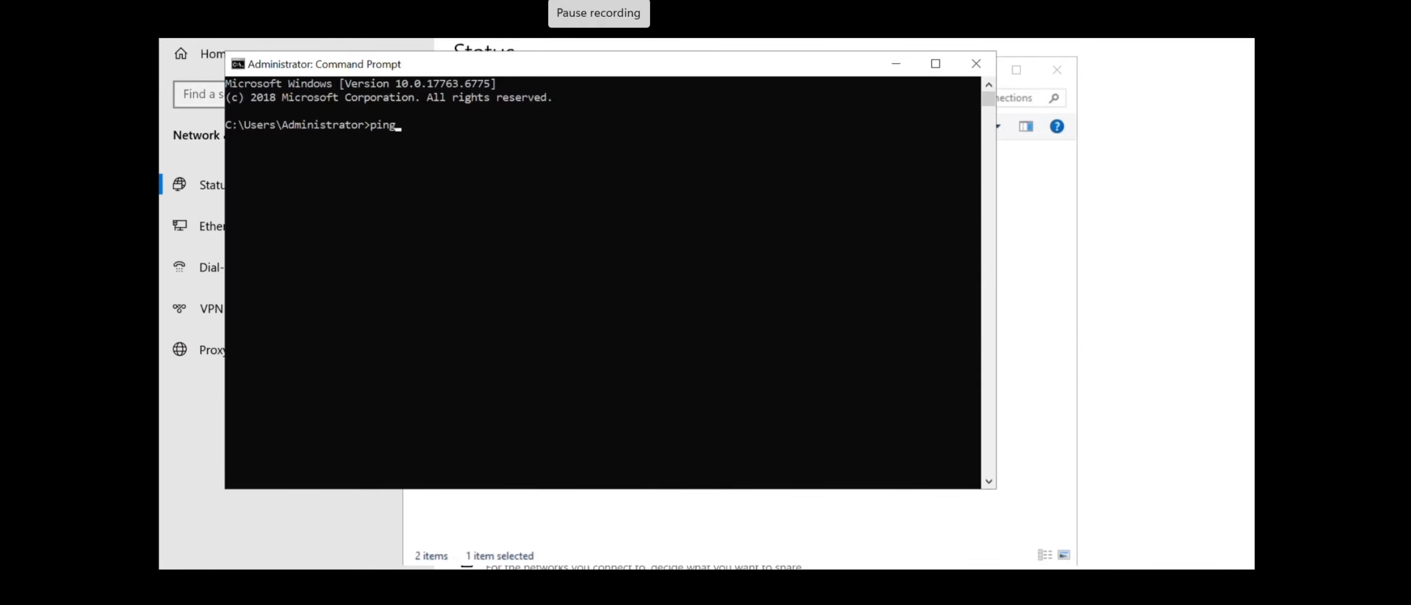
type(" 10.50.100.114")
key("Return")
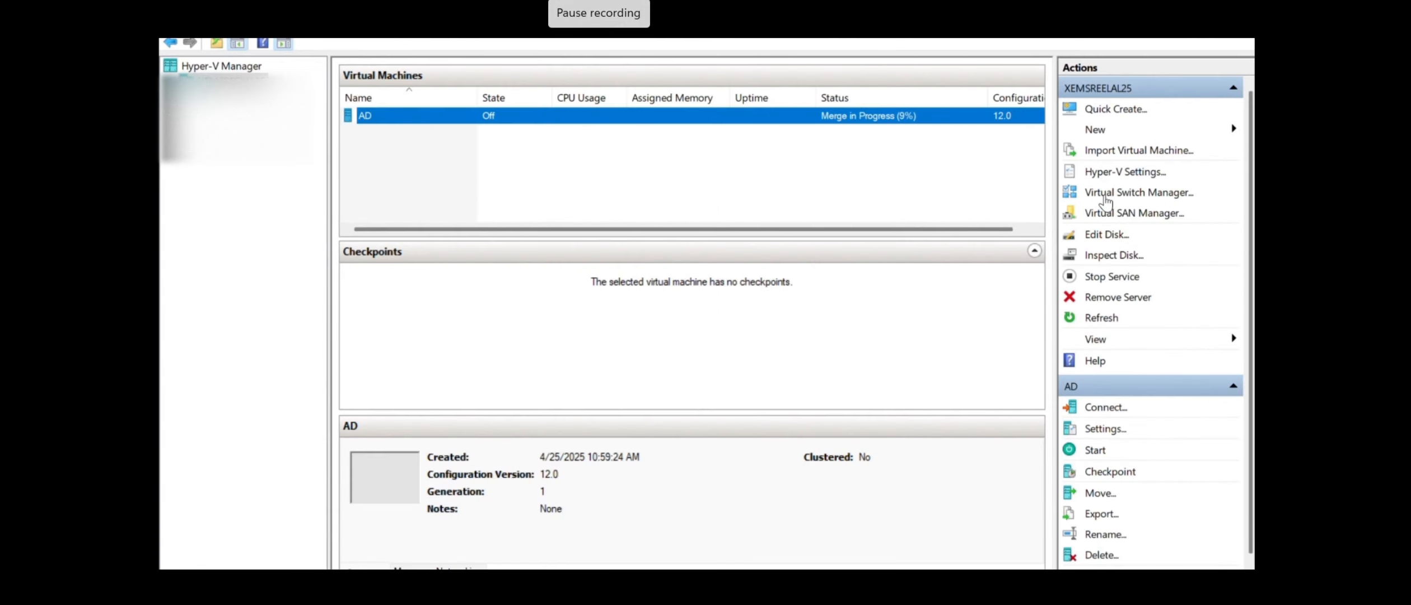
Create an external virtual switch named wifi bound to the Intel Wi-Fi 6 AX201 adapter
left_click(1105, 193)
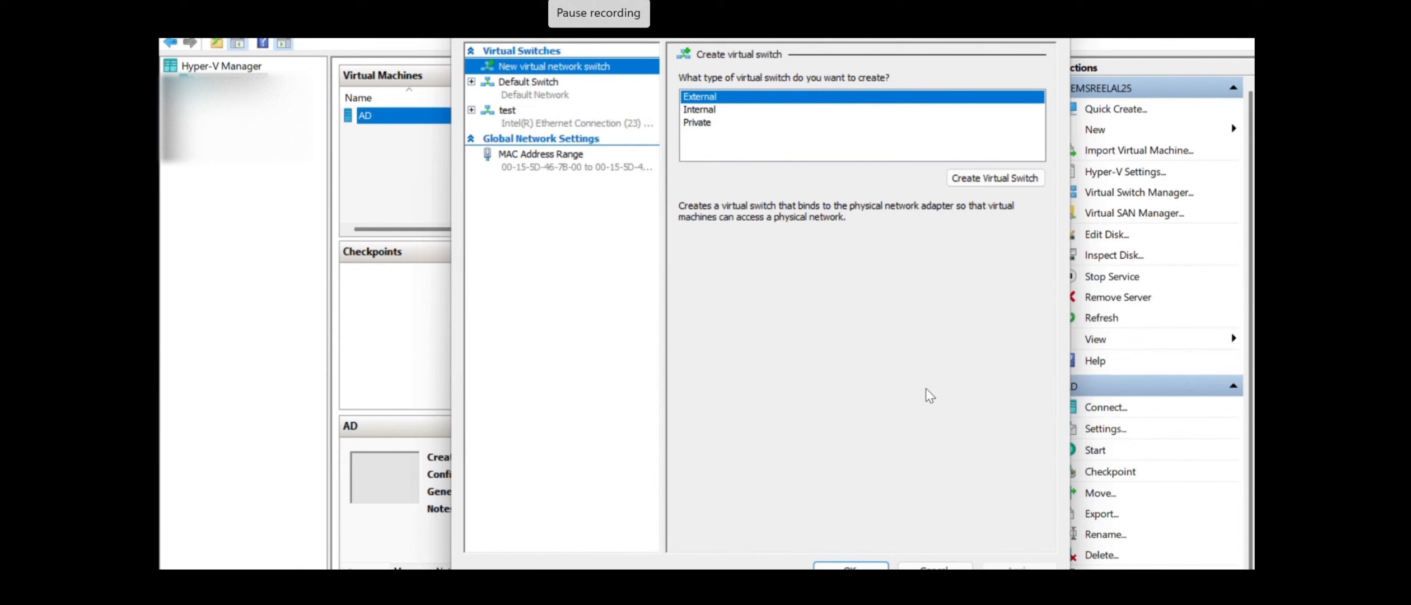
left_click(995, 178)
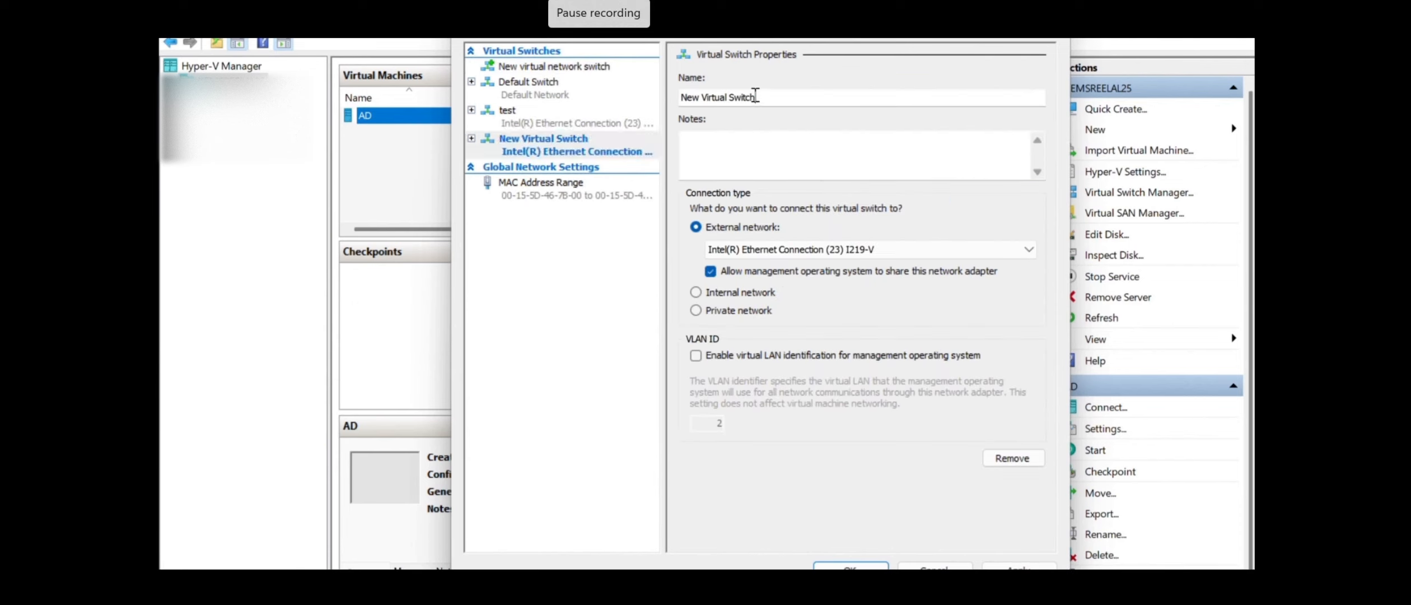
left_click_drag(756, 96, 590, 65)
type("wifi")
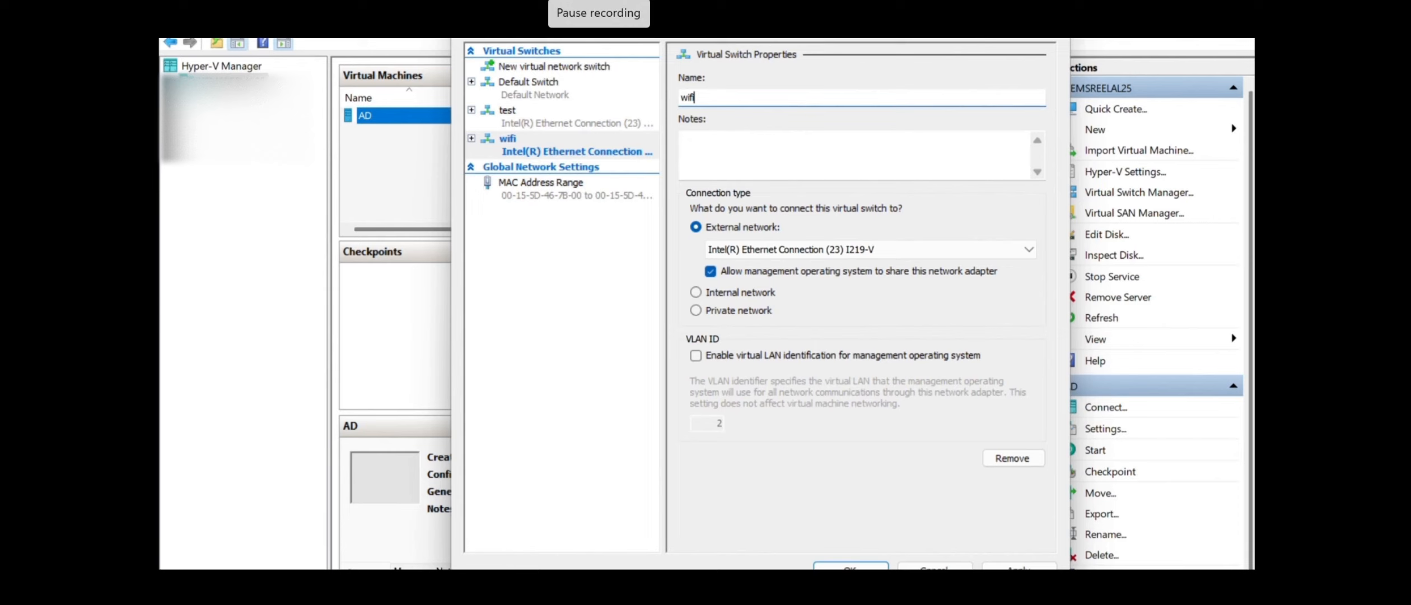
left_click(951, 252)
left_click(874, 278)
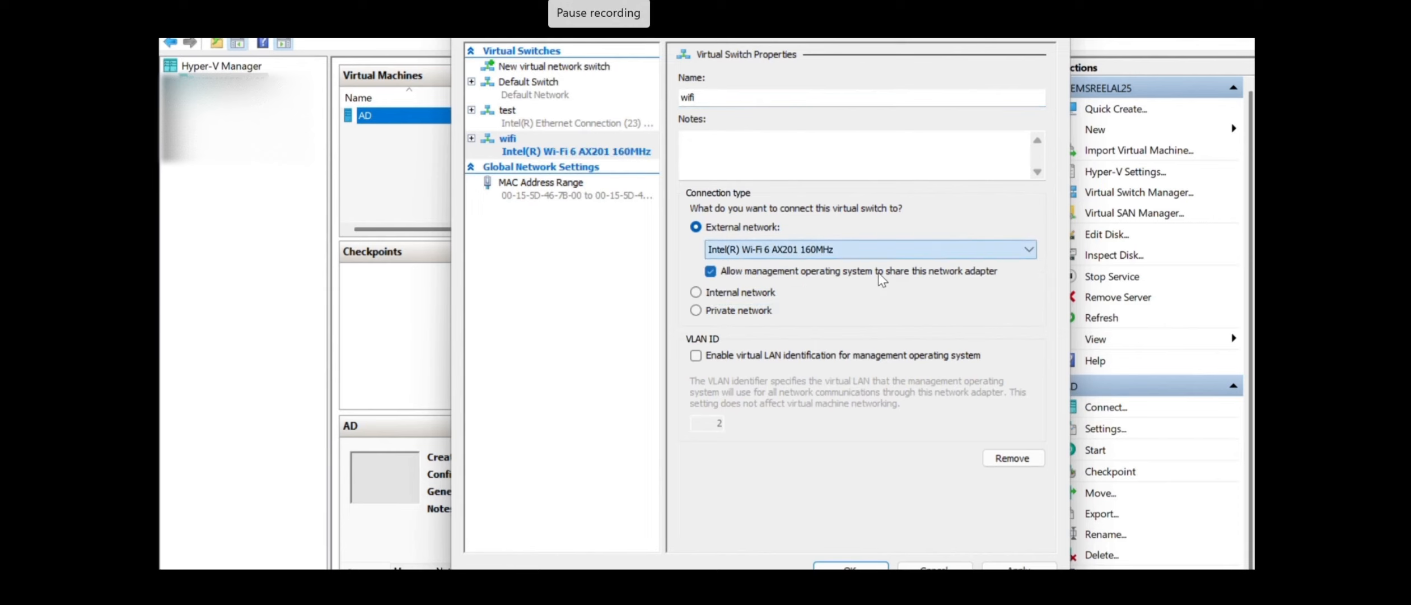
left_click(1018, 564)
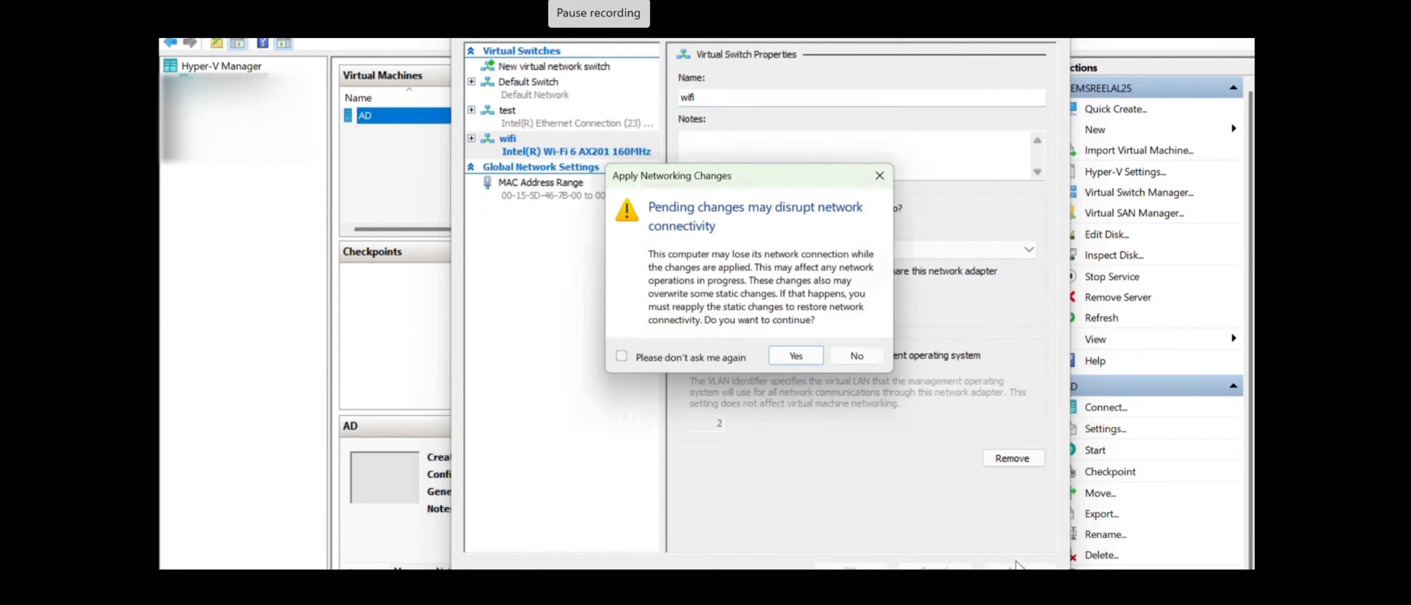
left_click(805, 362)
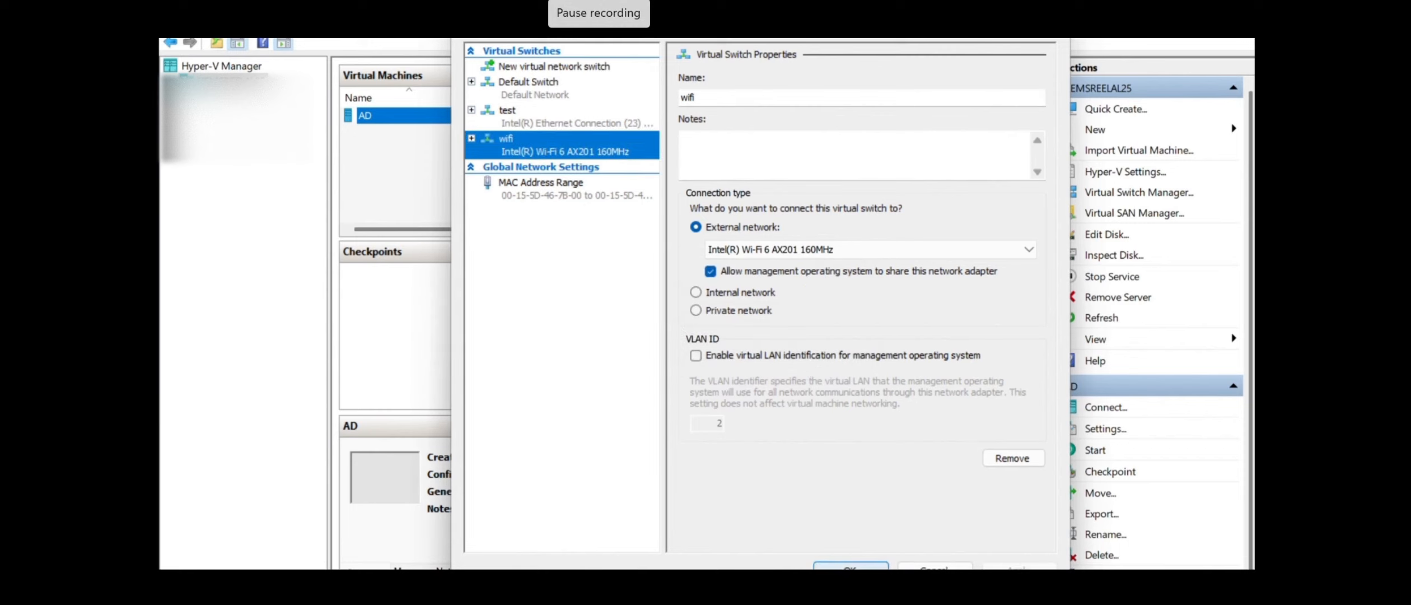
left_click(850, 565)
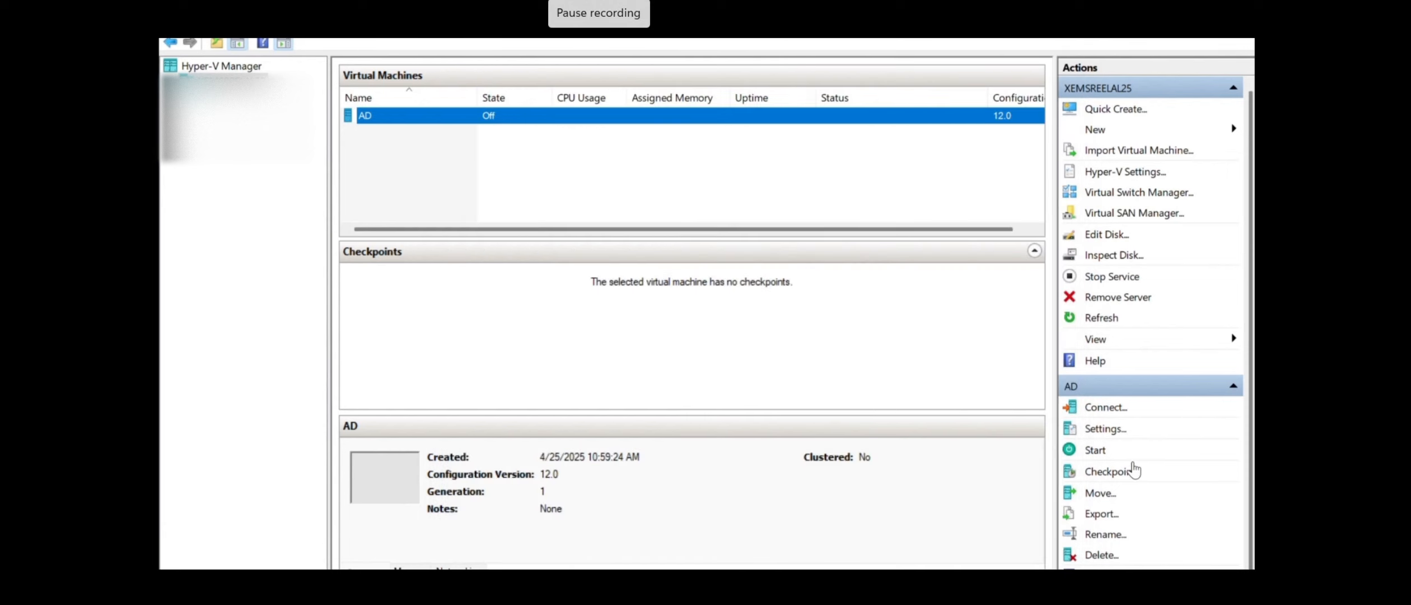
Connect the AD virtual machine's network adapter to the wifi switch
left_click(1104, 429)
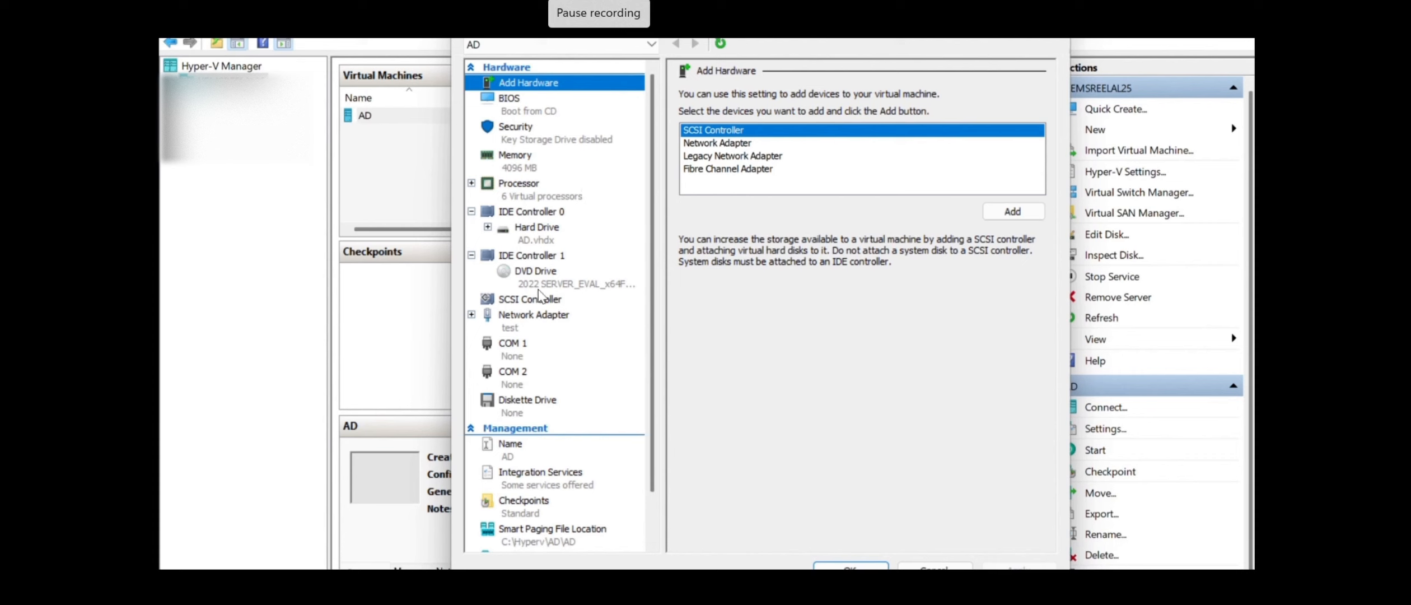
left_click(529, 316)
left_click(926, 135)
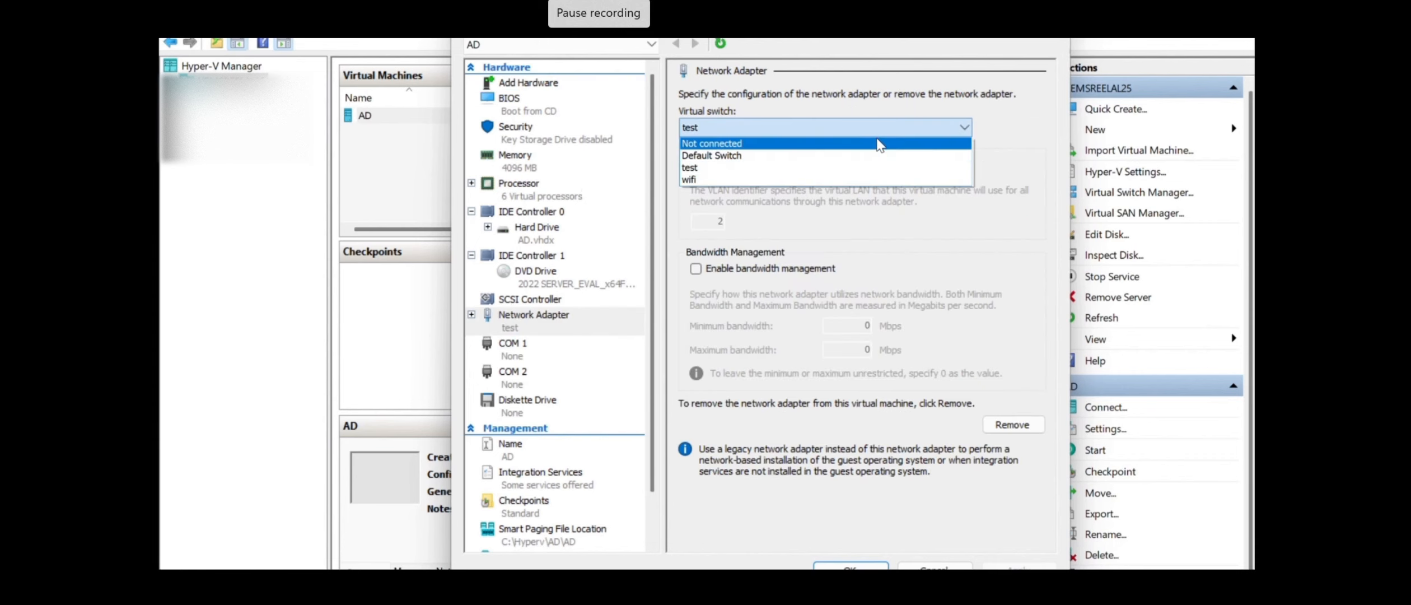
left_click(817, 179)
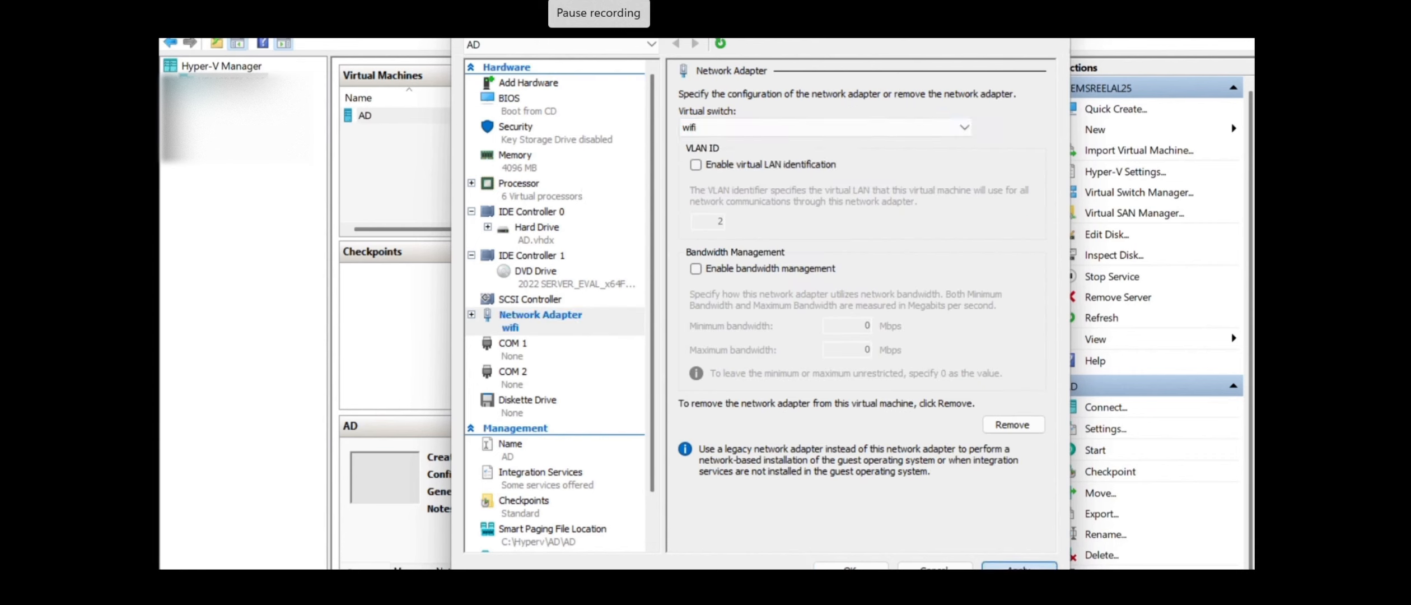
left_click(851, 566)
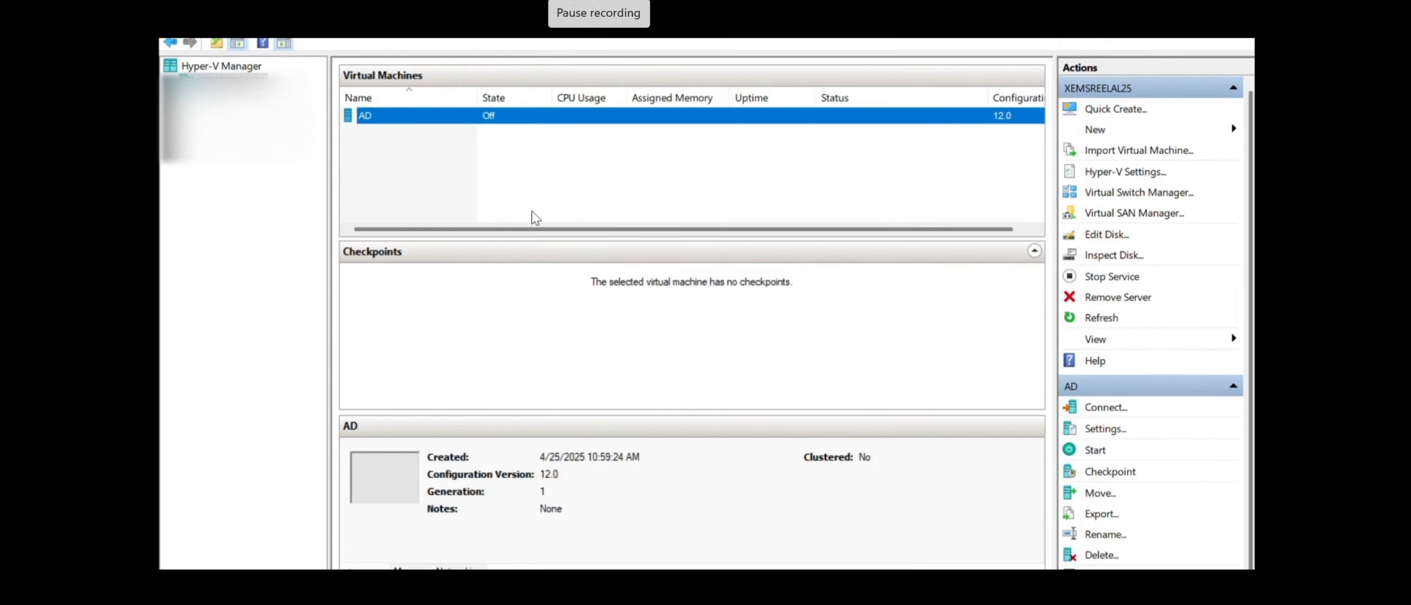
right_click(460, 121)
Connect to and start the AD VM, close the host Command Prompt, and view its desktop
left_click(521, 133)
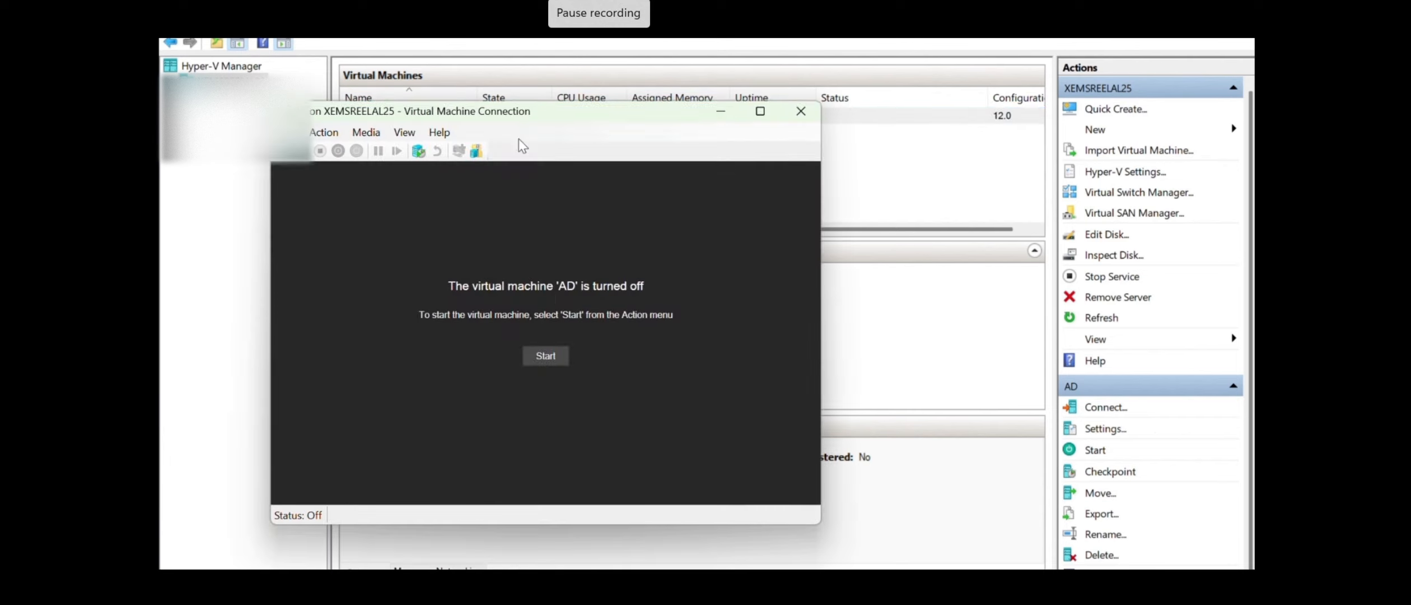
left_click(551, 361)
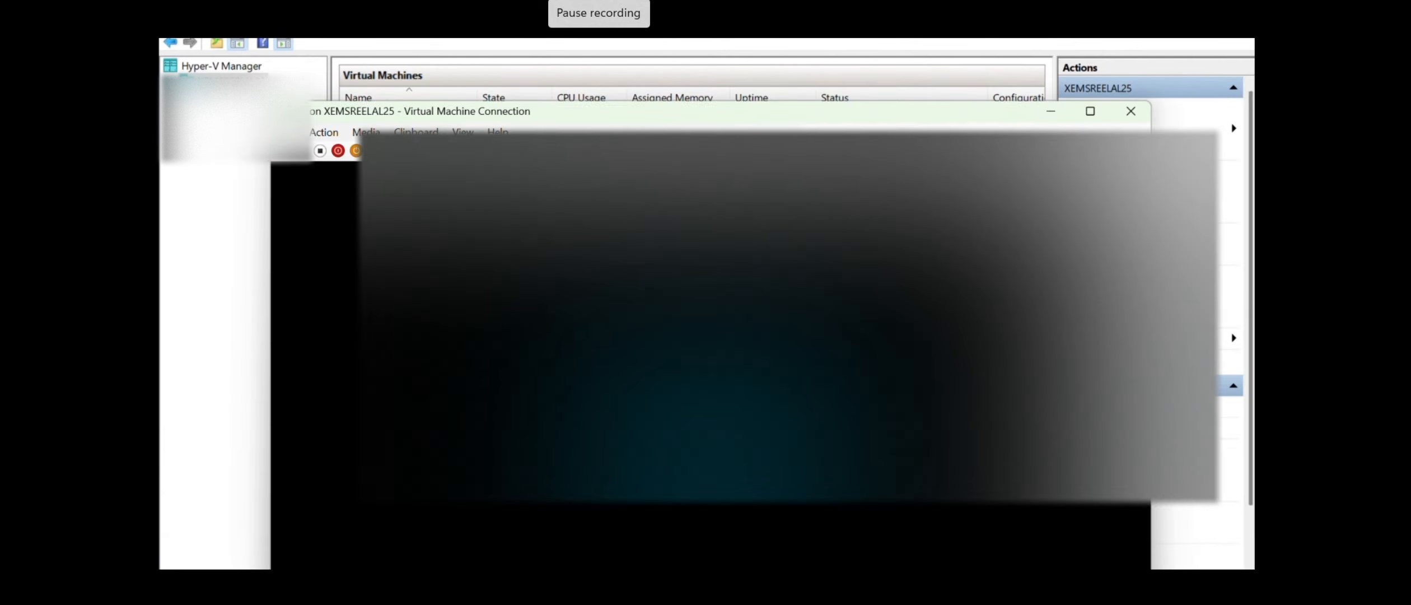
left_click(1051, 112)
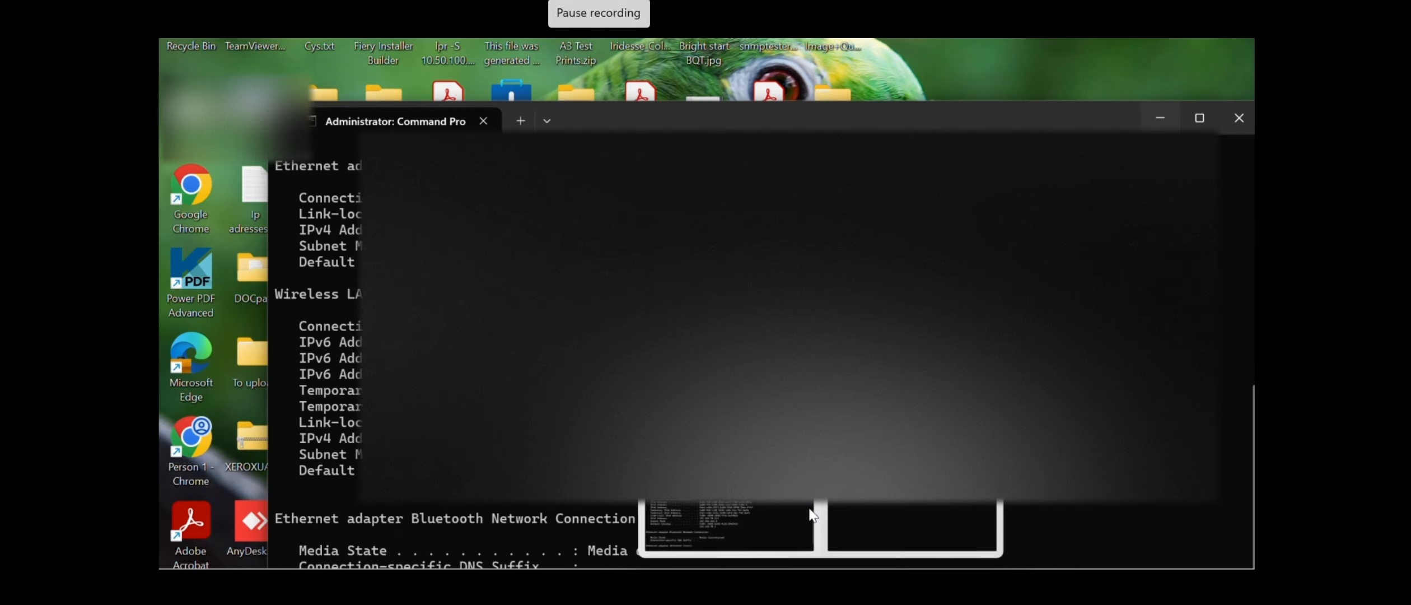
left_click(810, 510)
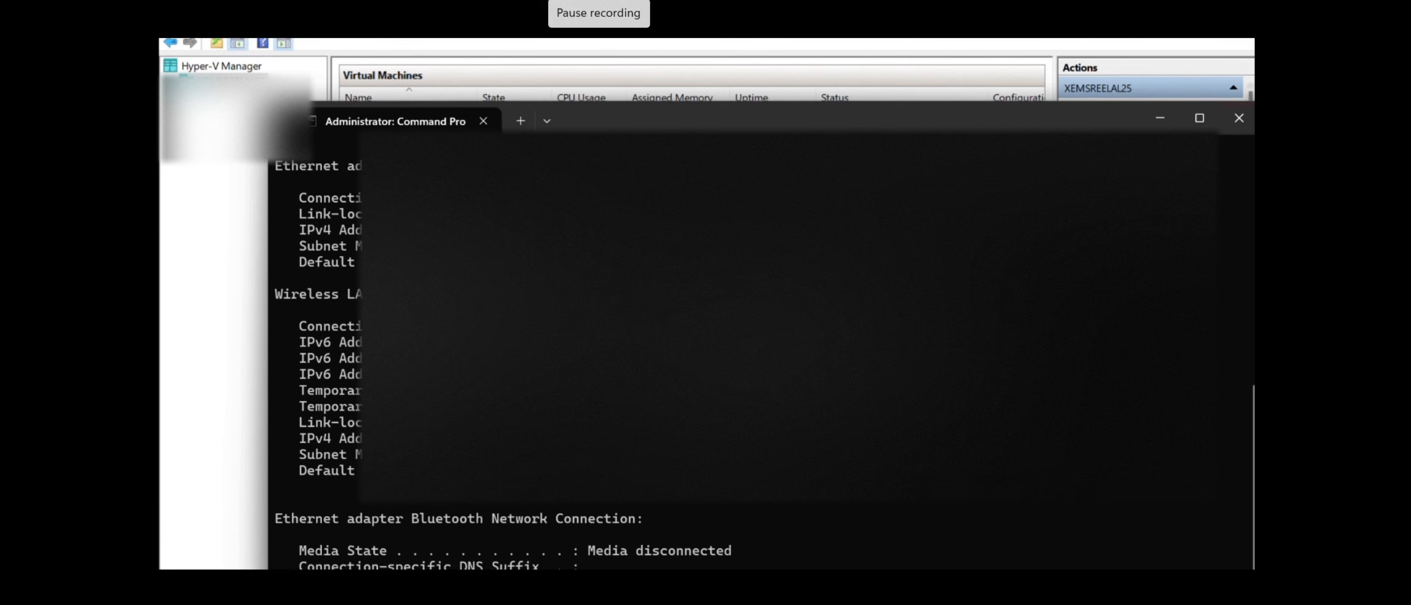
left_click(1240, 118)
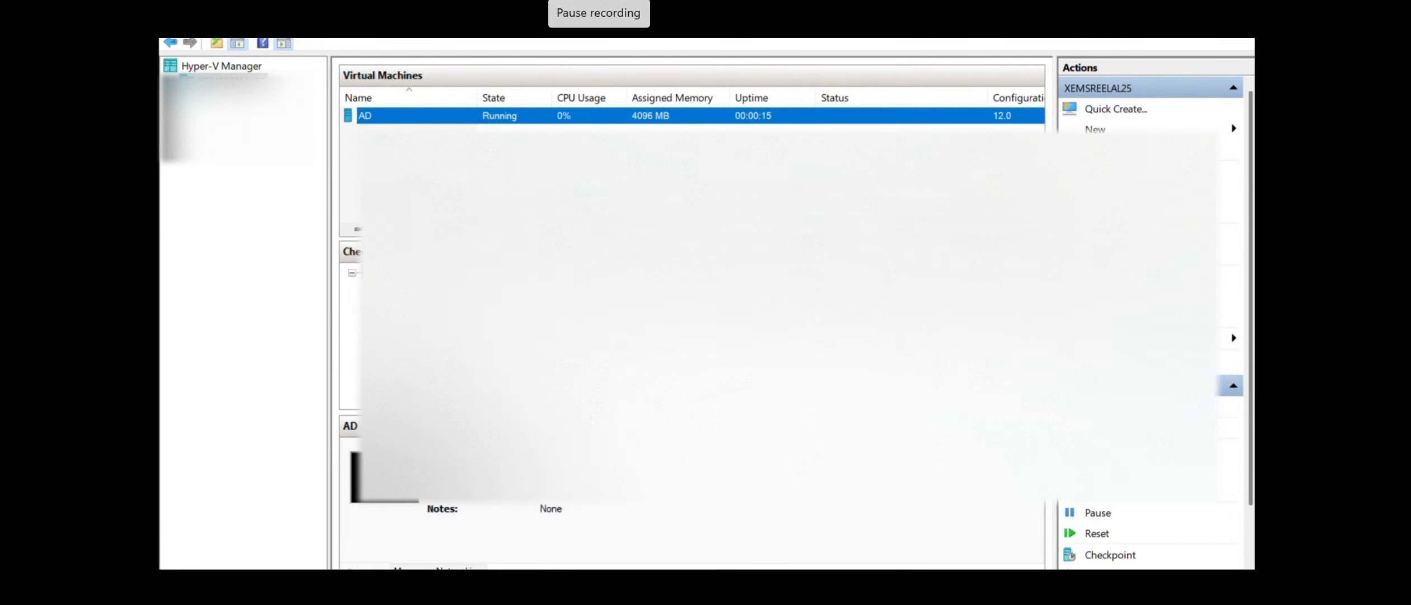
left_click(826, 520)
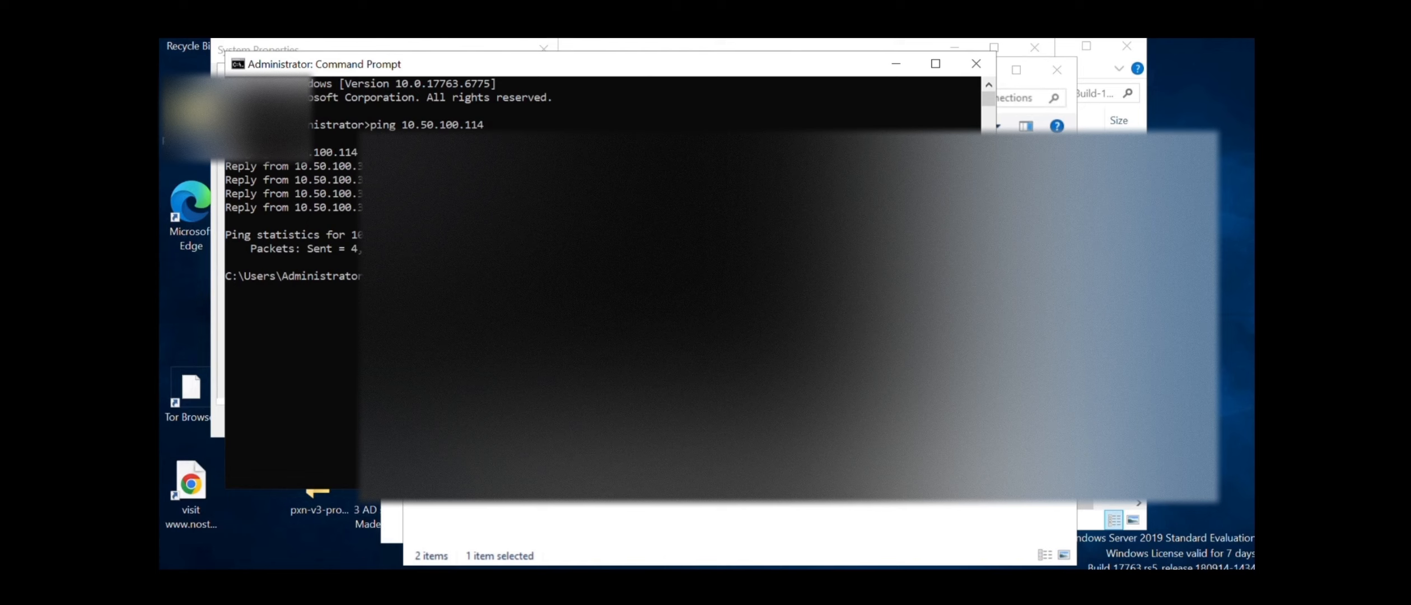
Rerun the ping to 10.50.100.114 with 0% loss, then return to the Domain membership dialog
key("Return")
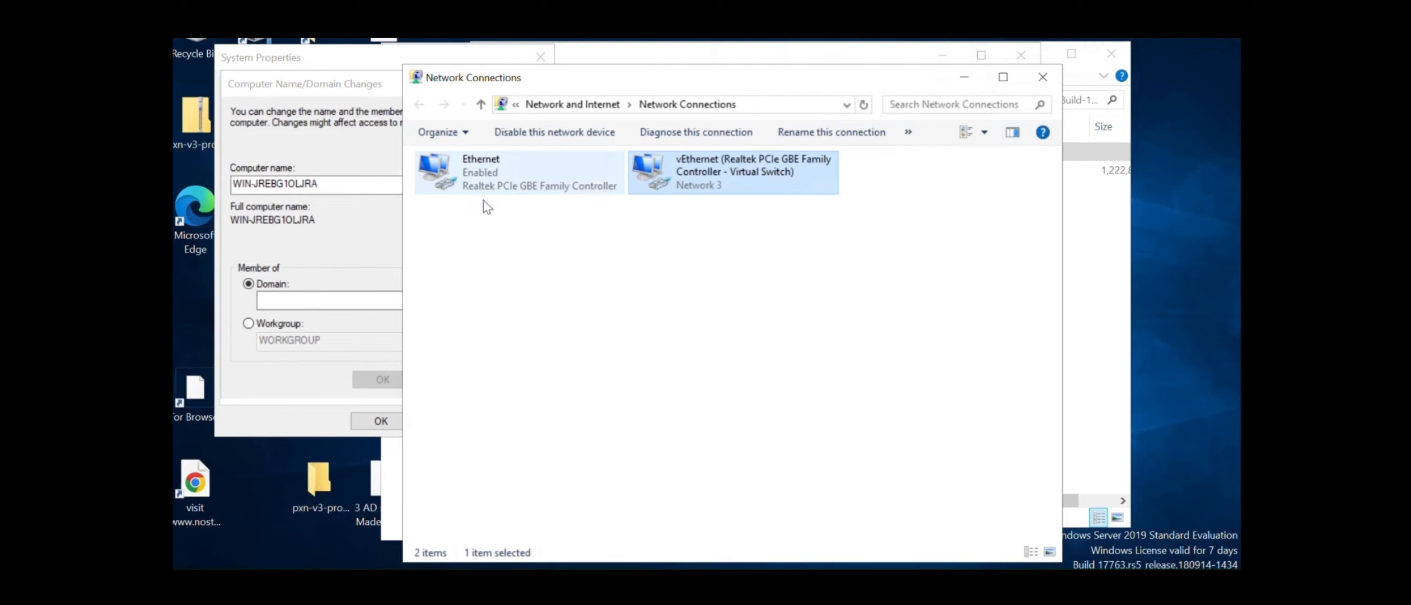
left_click(290, 294)
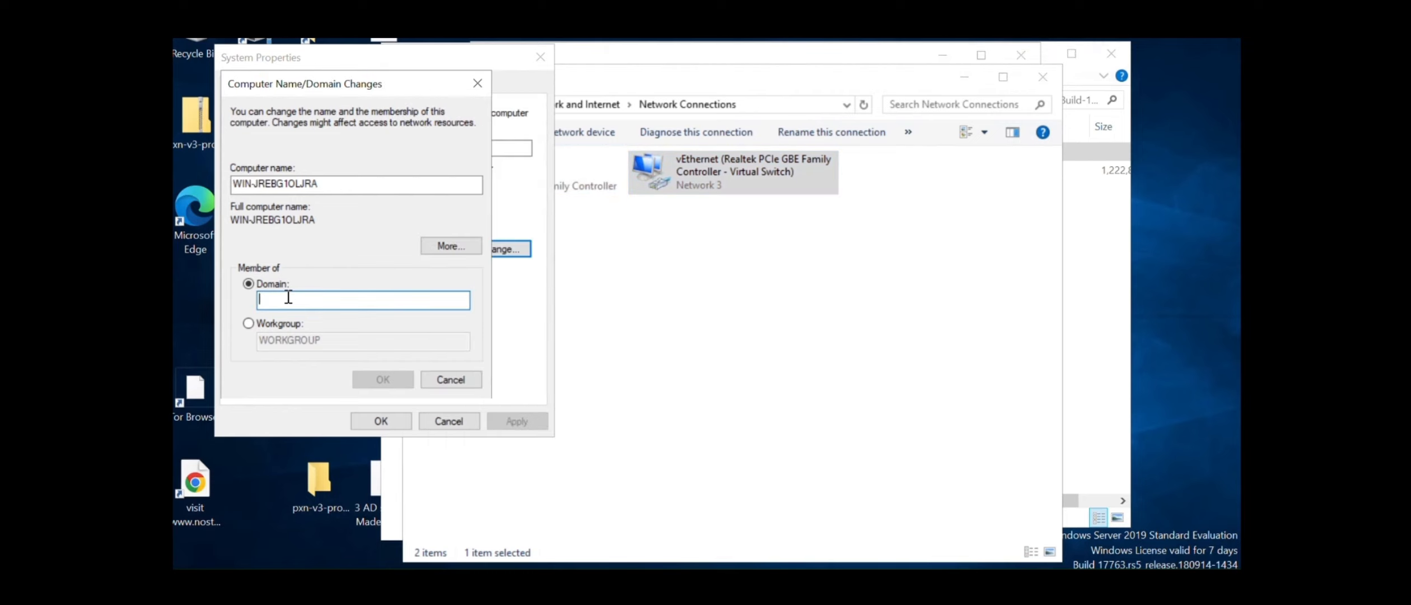
Verify the vEthernet IPv4 preferred DNS is still 10.50.100.114 and close its properties
right_click(707, 167)
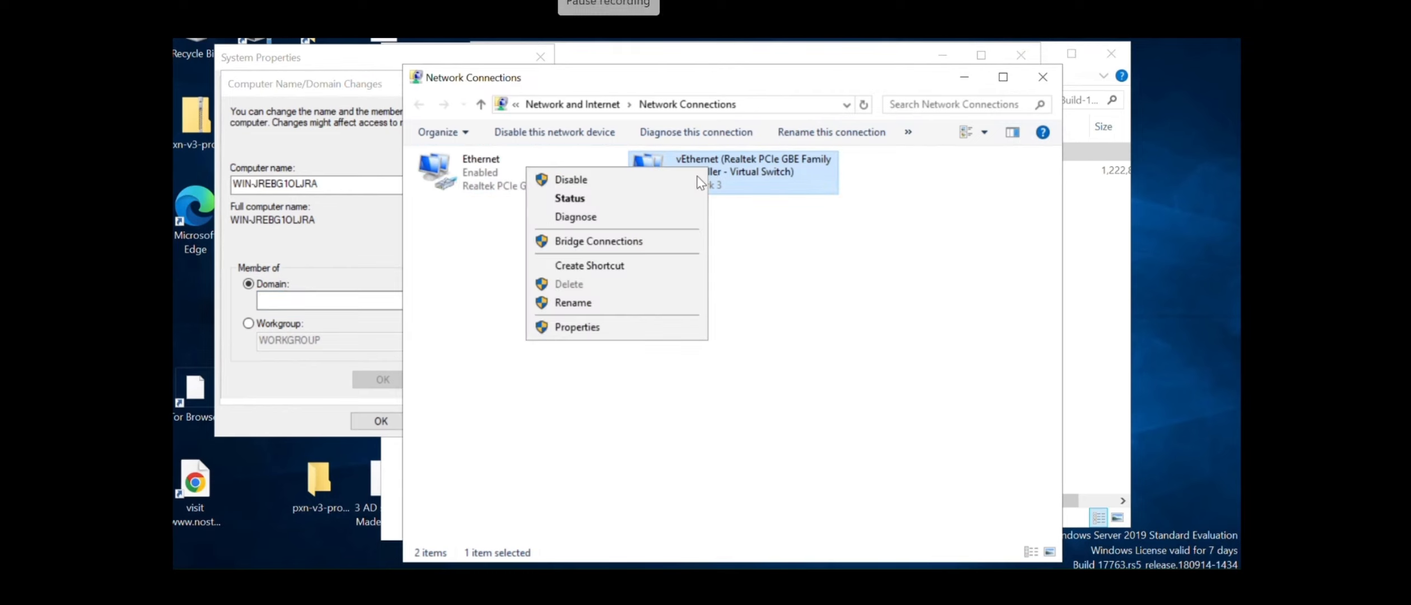
left_click(602, 331)
left_click(641, 325)
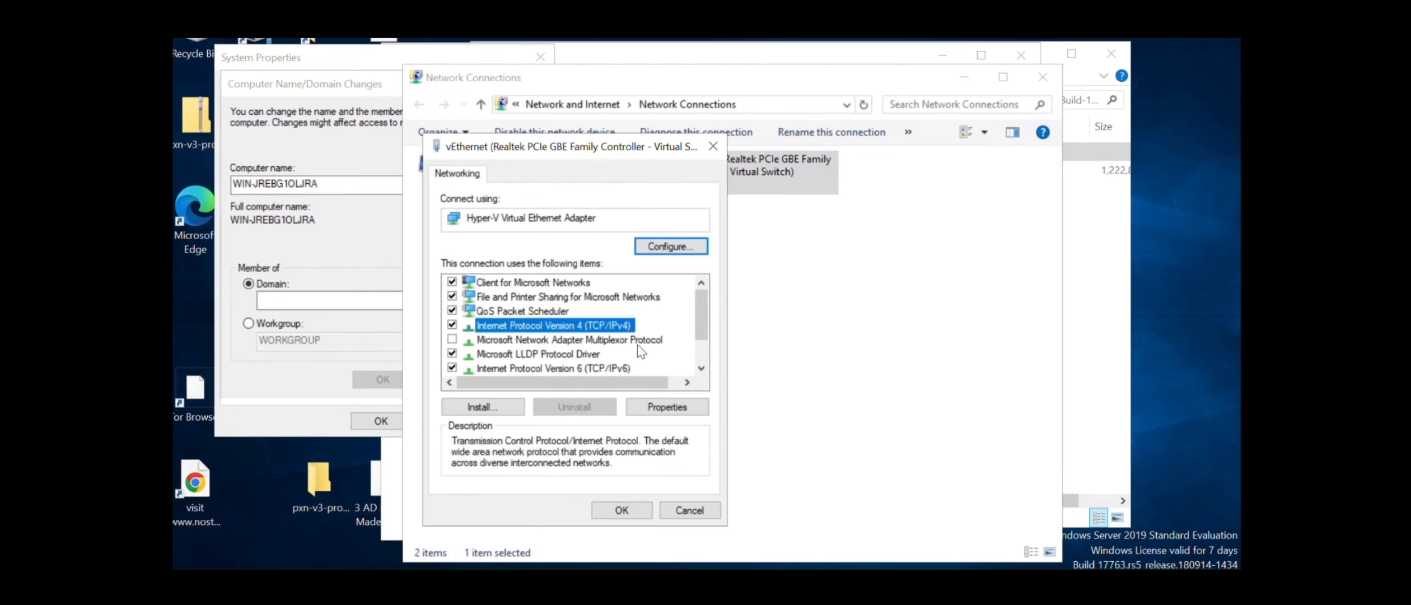
left_click(666, 407)
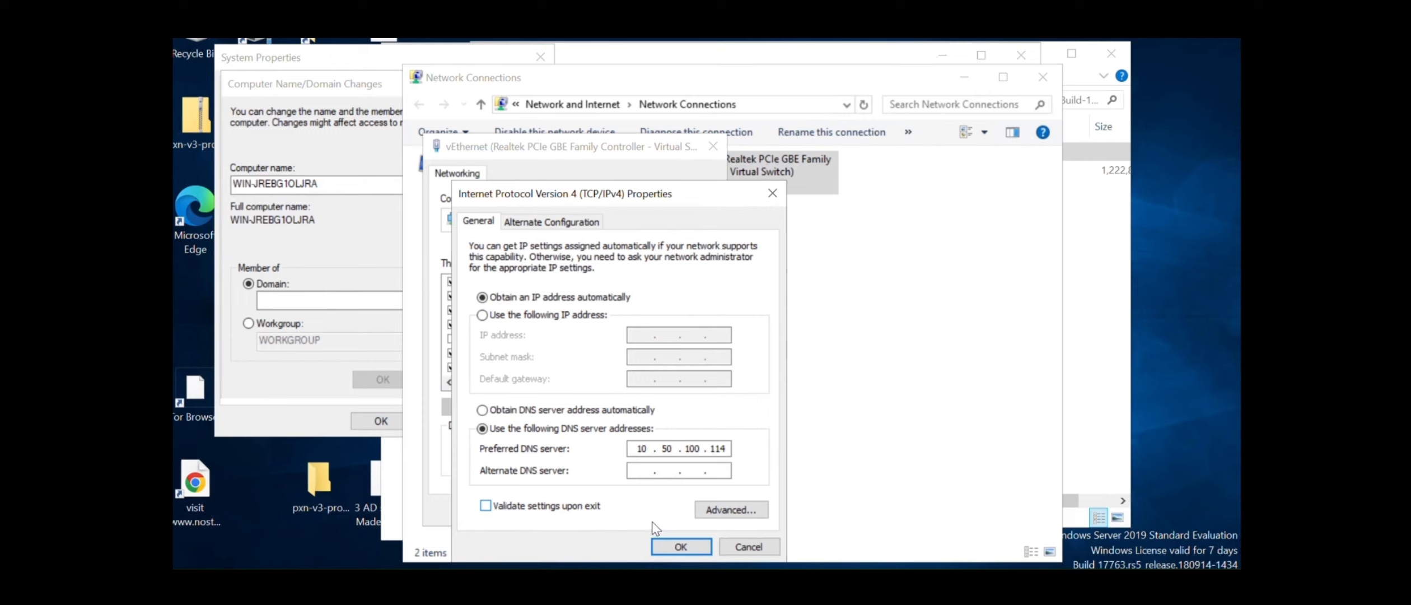
left_click(674, 546)
left_click(617, 509)
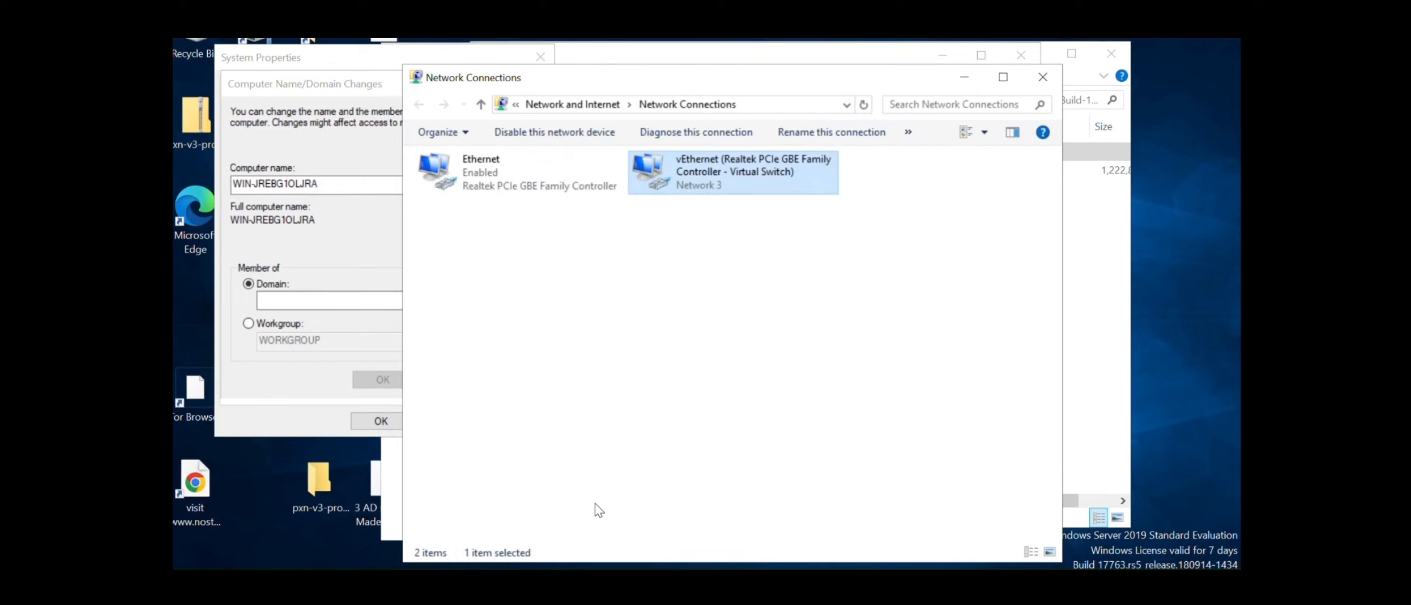
left_click(263, 300)
Join the pms.local domain with the domain administrator's credentials and acknowledge the welcome notices
type("pms.local")
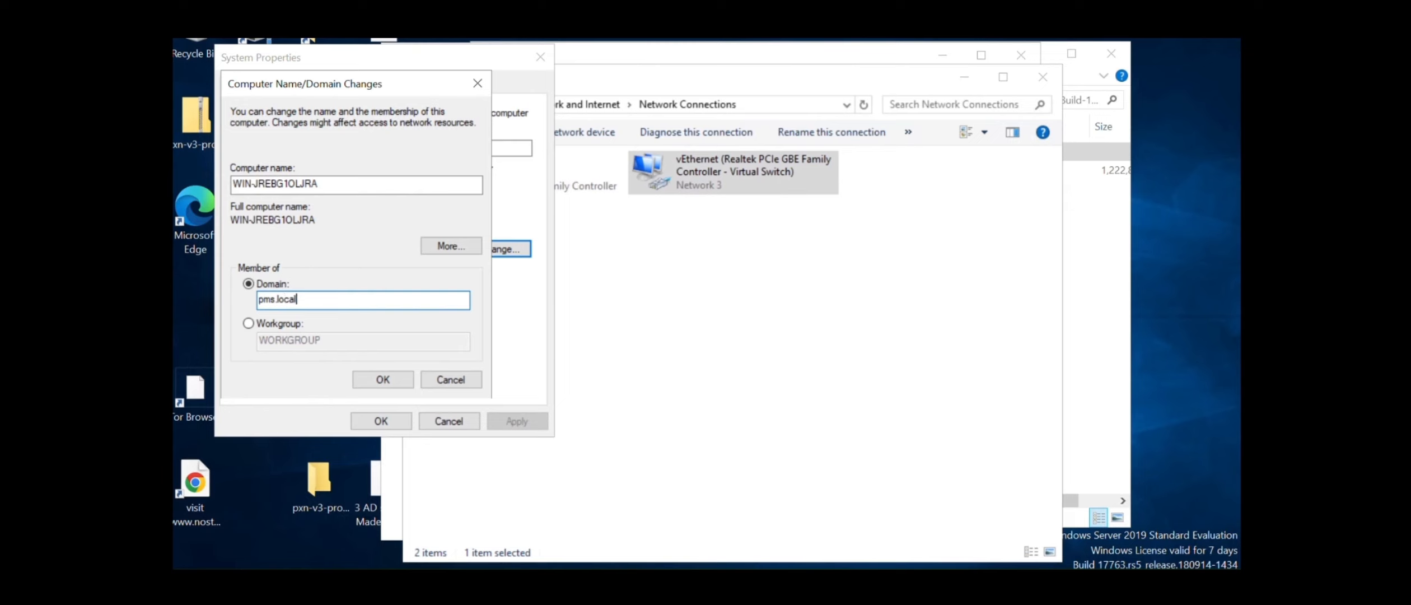
left_click(372, 379)
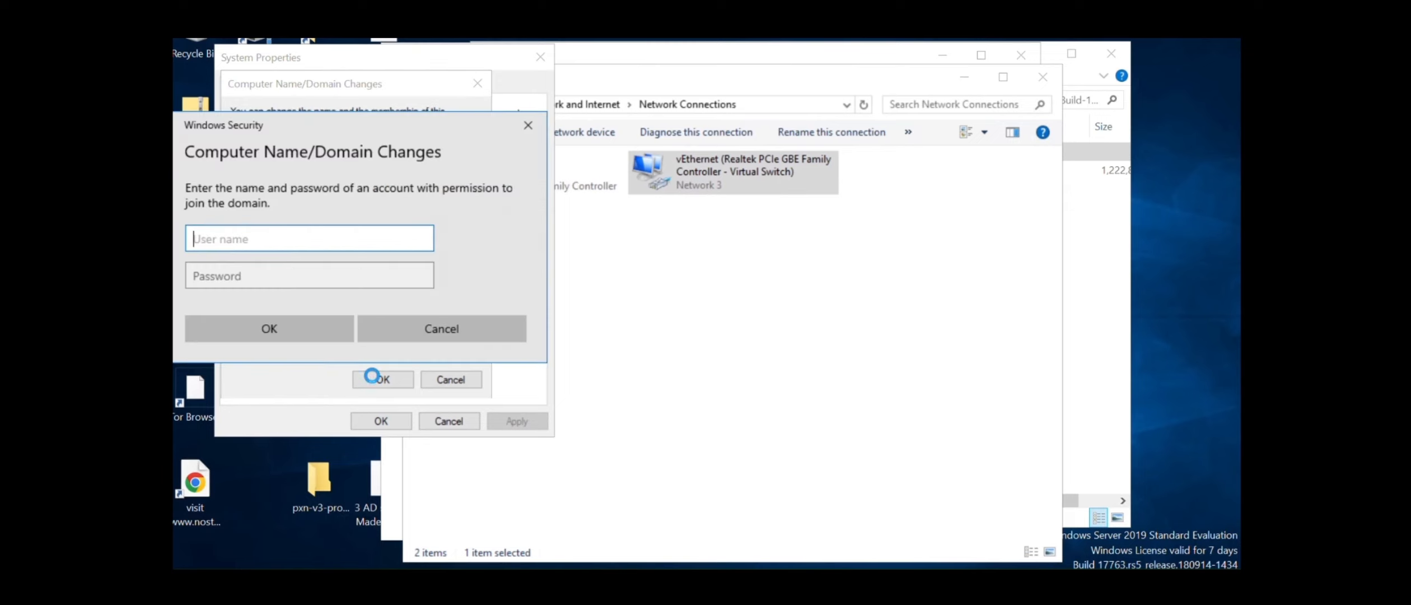
type("admini")
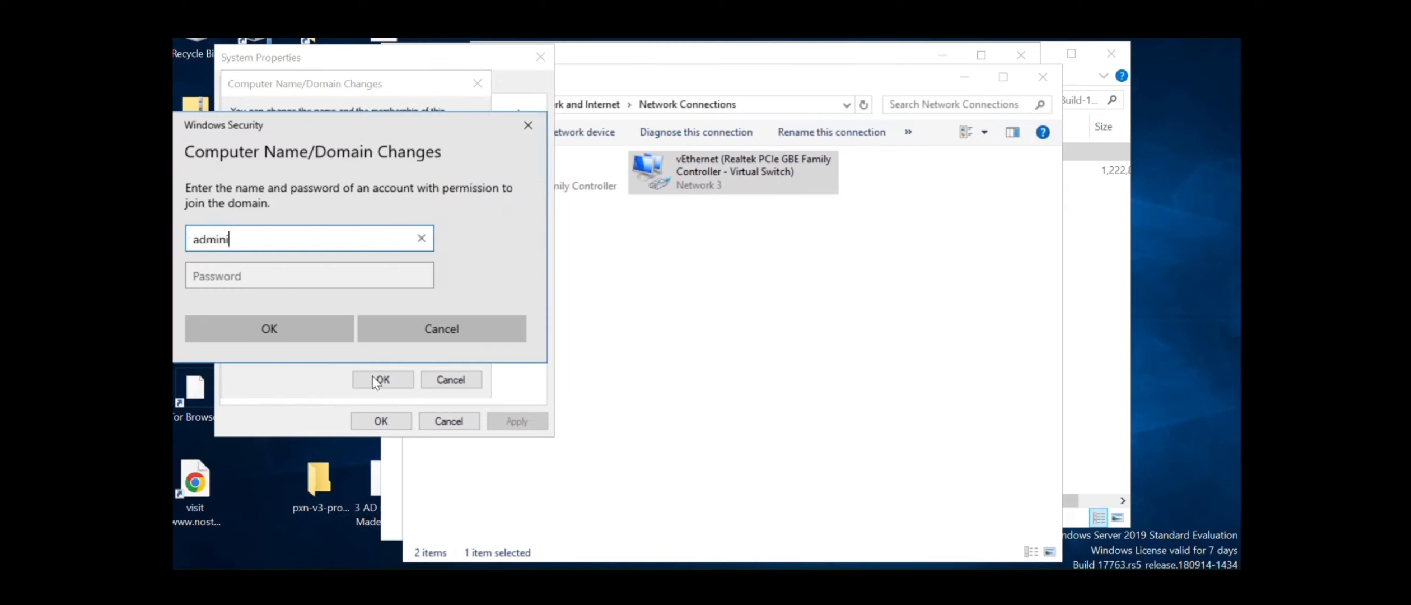
type("strator")
key("Tab")
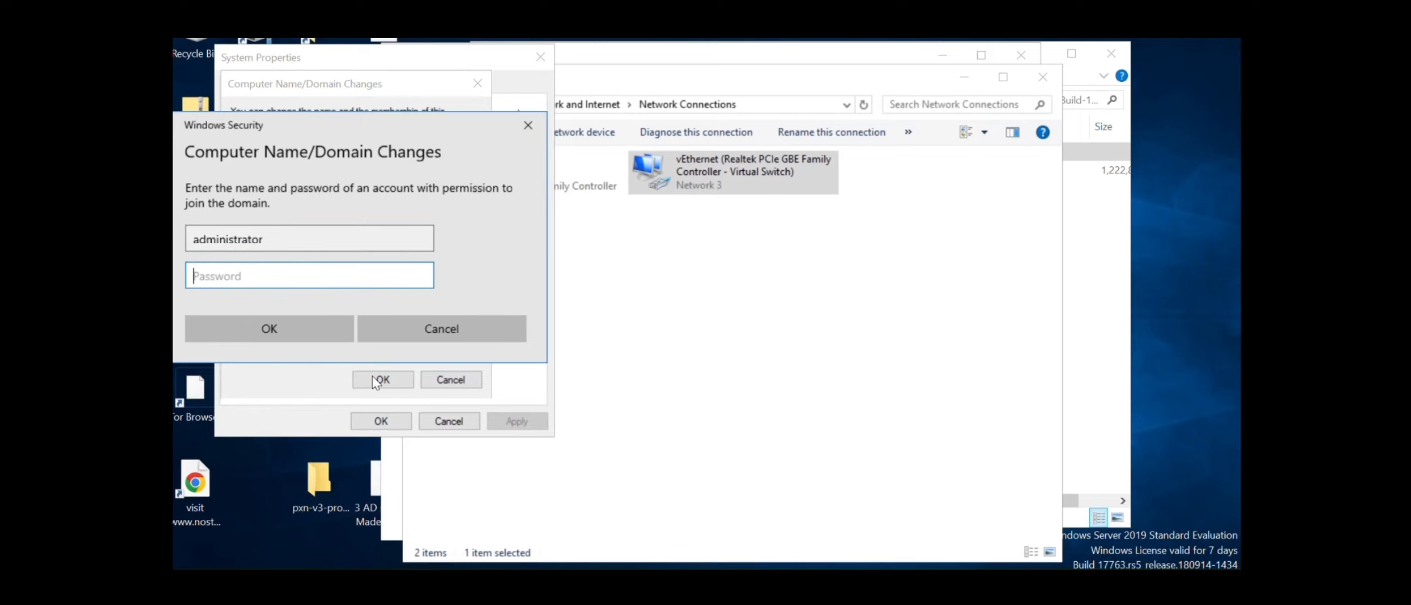
type("P@ssw0r")
left_click(307, 335)
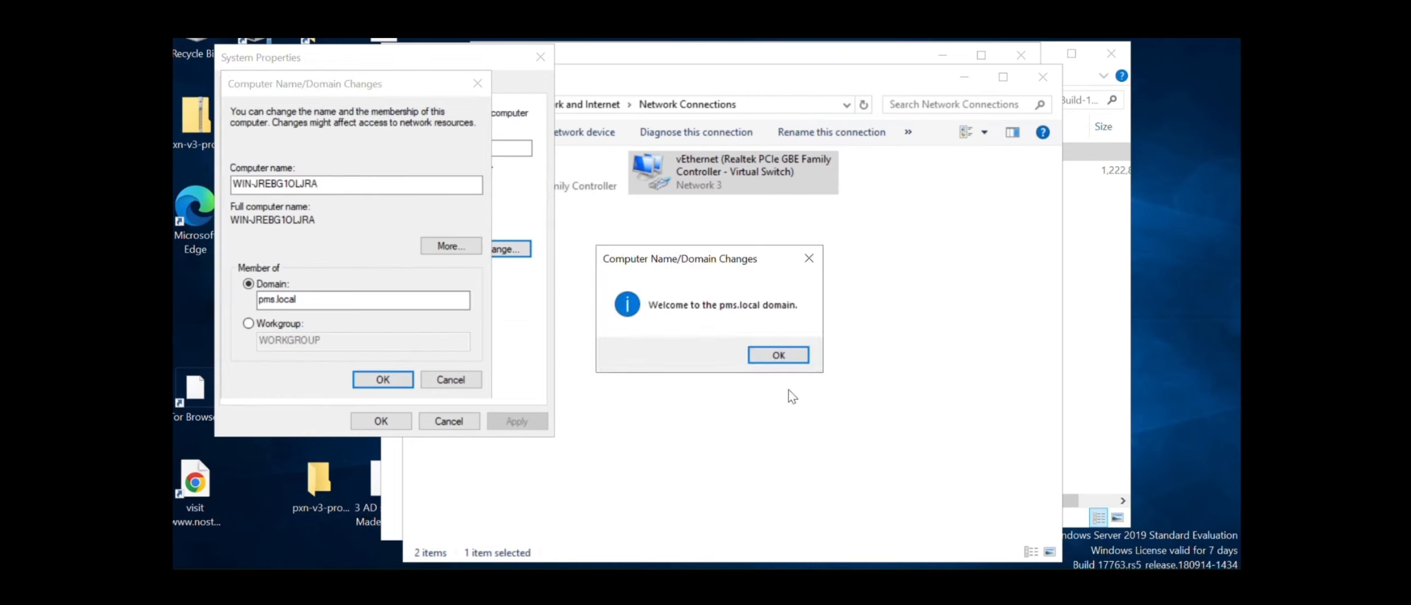
left_click(796, 357)
left_click(806, 317)
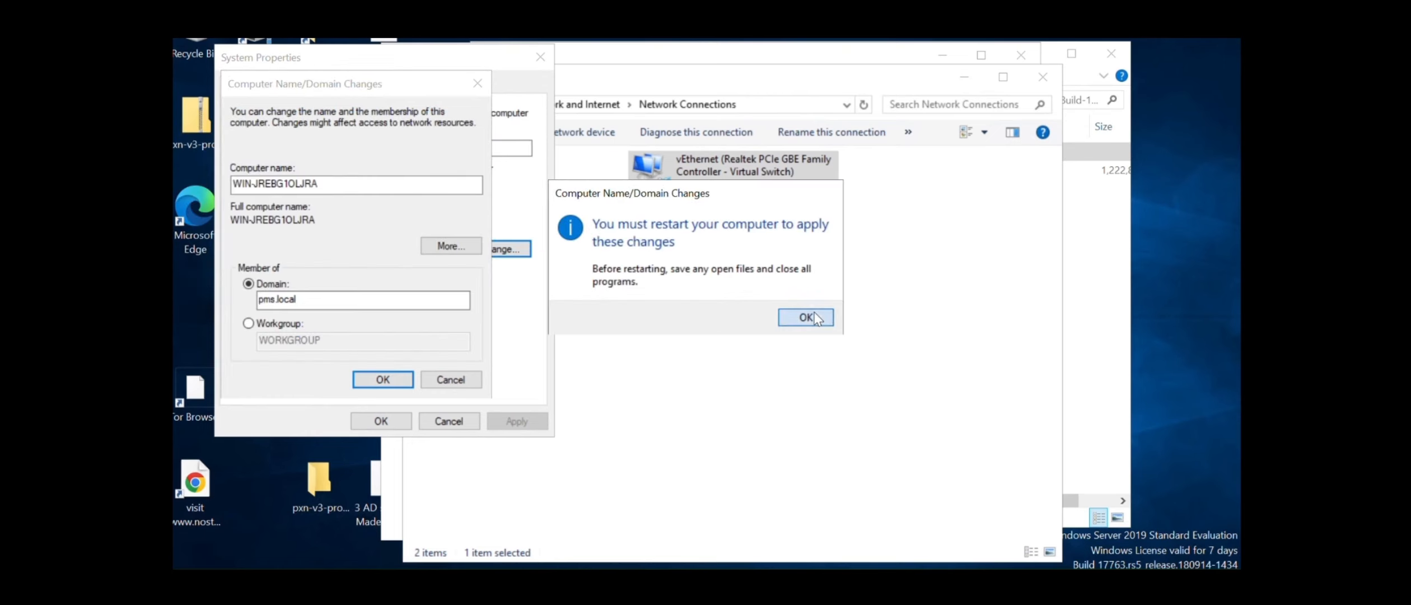
Close System Properties and restart the server now, forcing past open apps
left_click(381, 421)
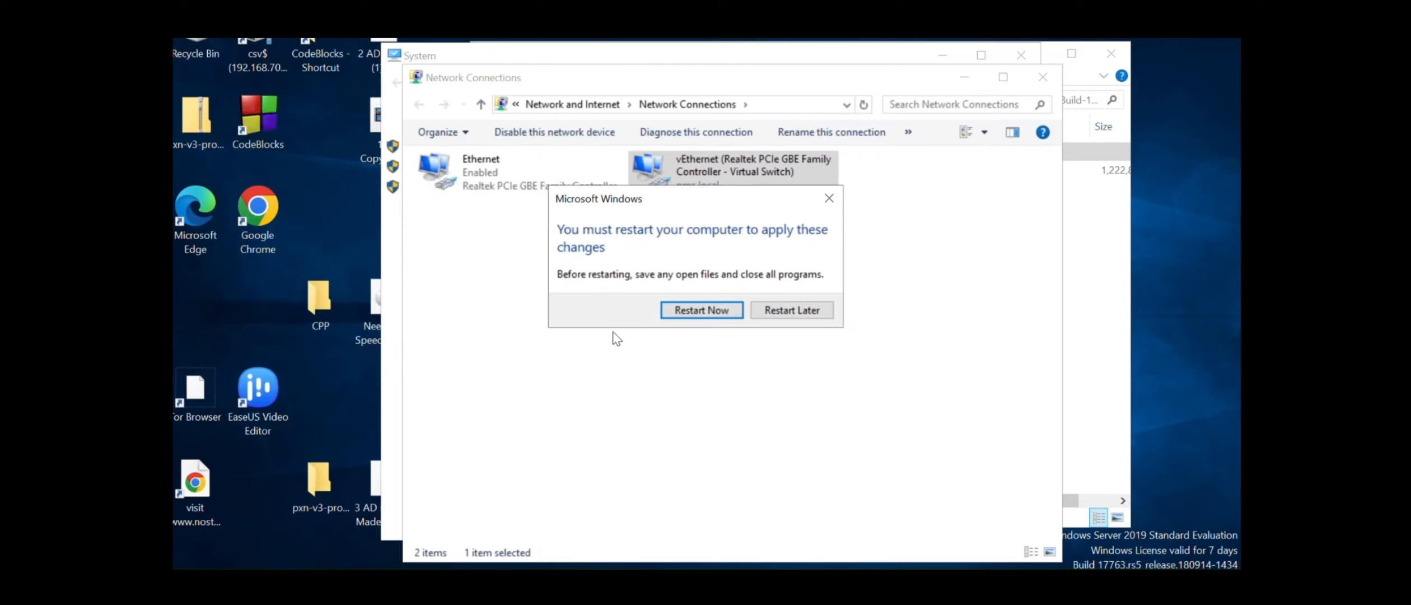
left_click(685, 318)
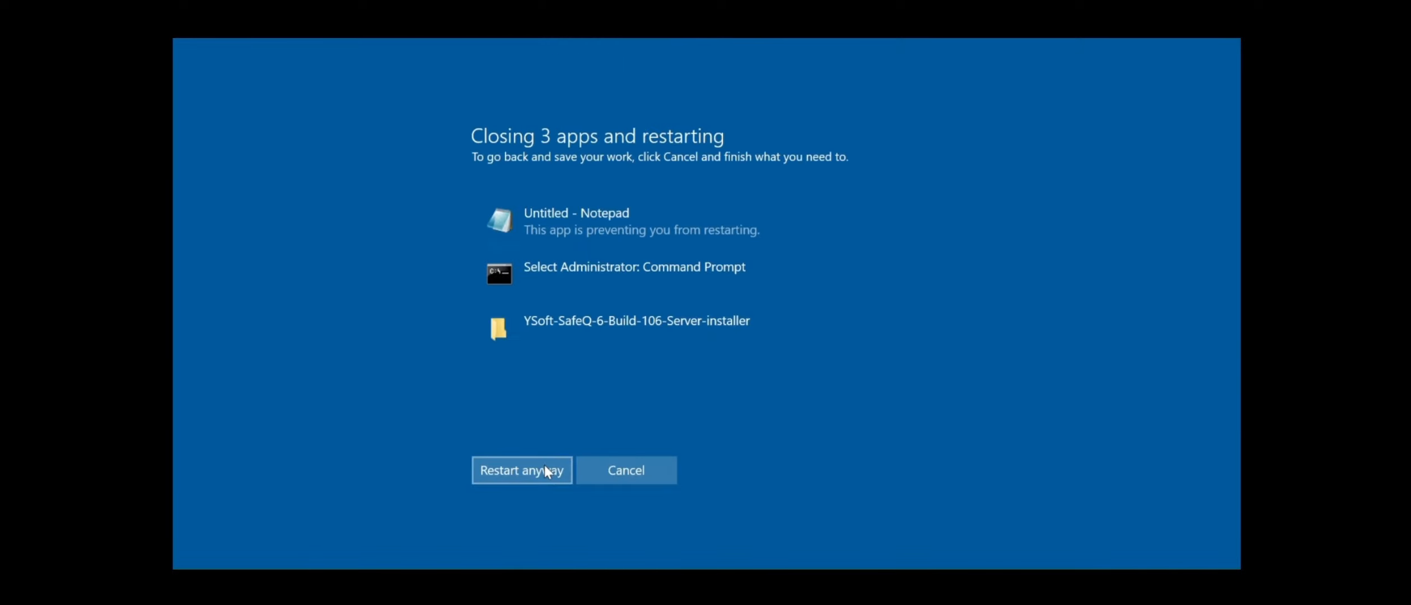
left_click(545, 469)
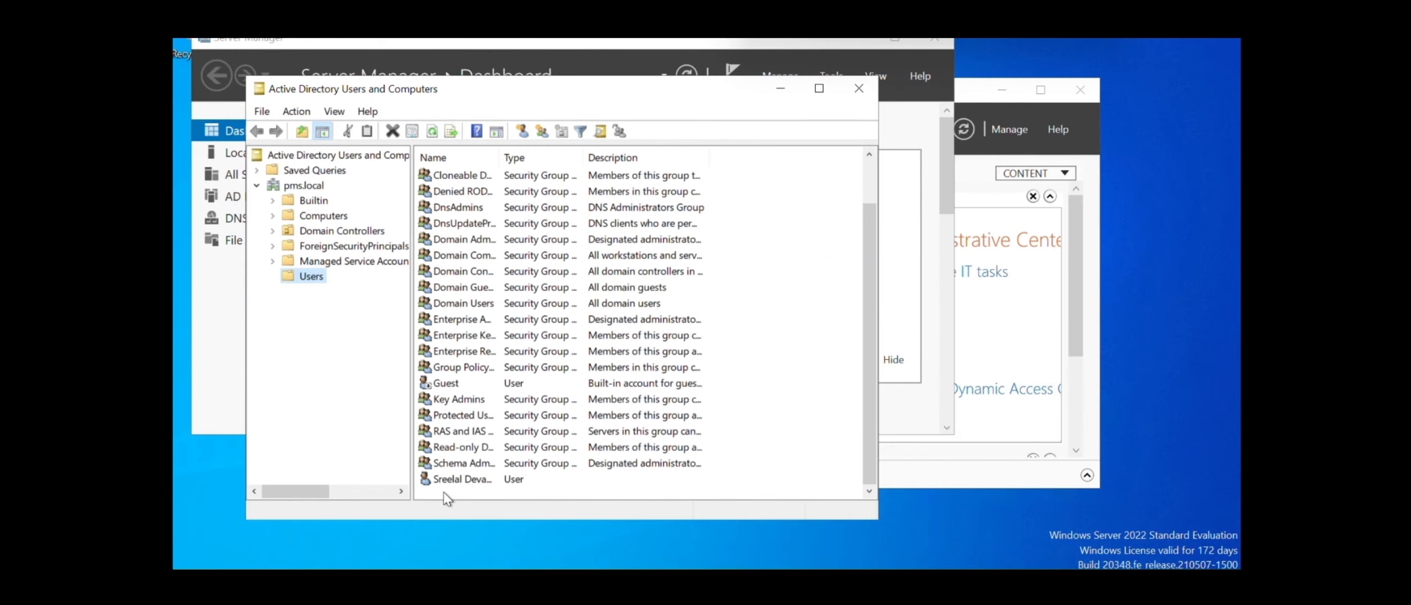
Start a new user in the pms.local Users container, entering its last name and logon name
left_click(444, 492)
right_click(444, 492)
mouse_move(504, 312)
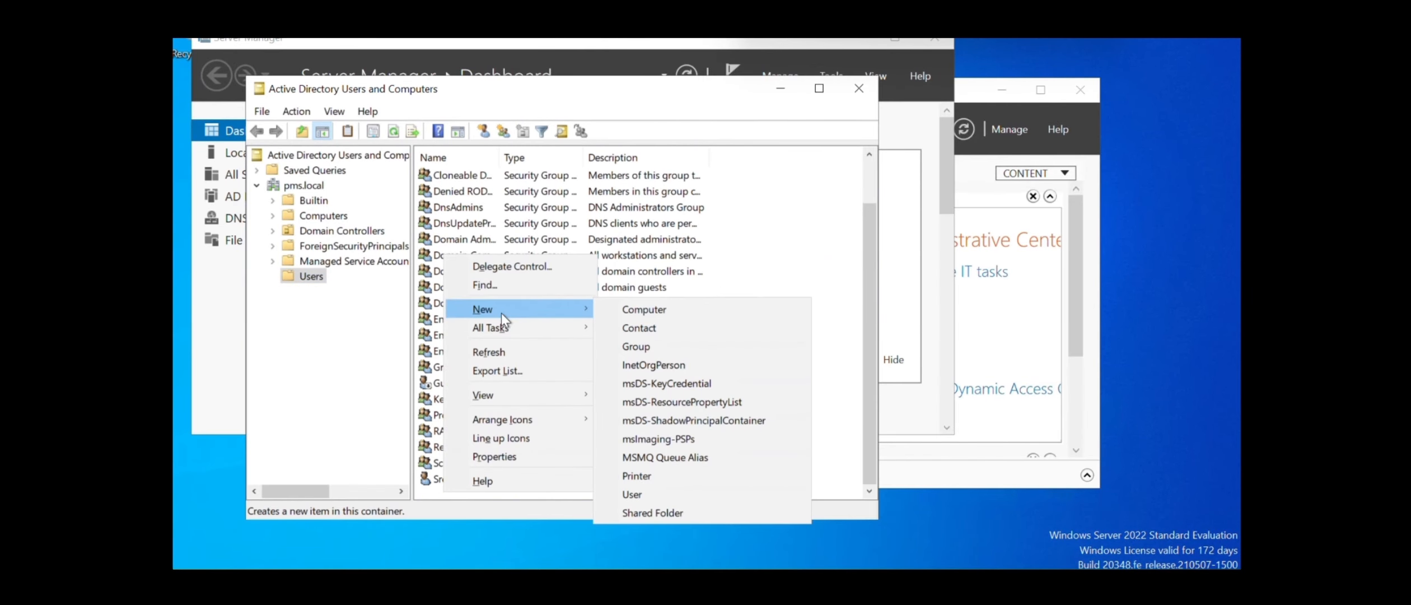
left_click(638, 496)
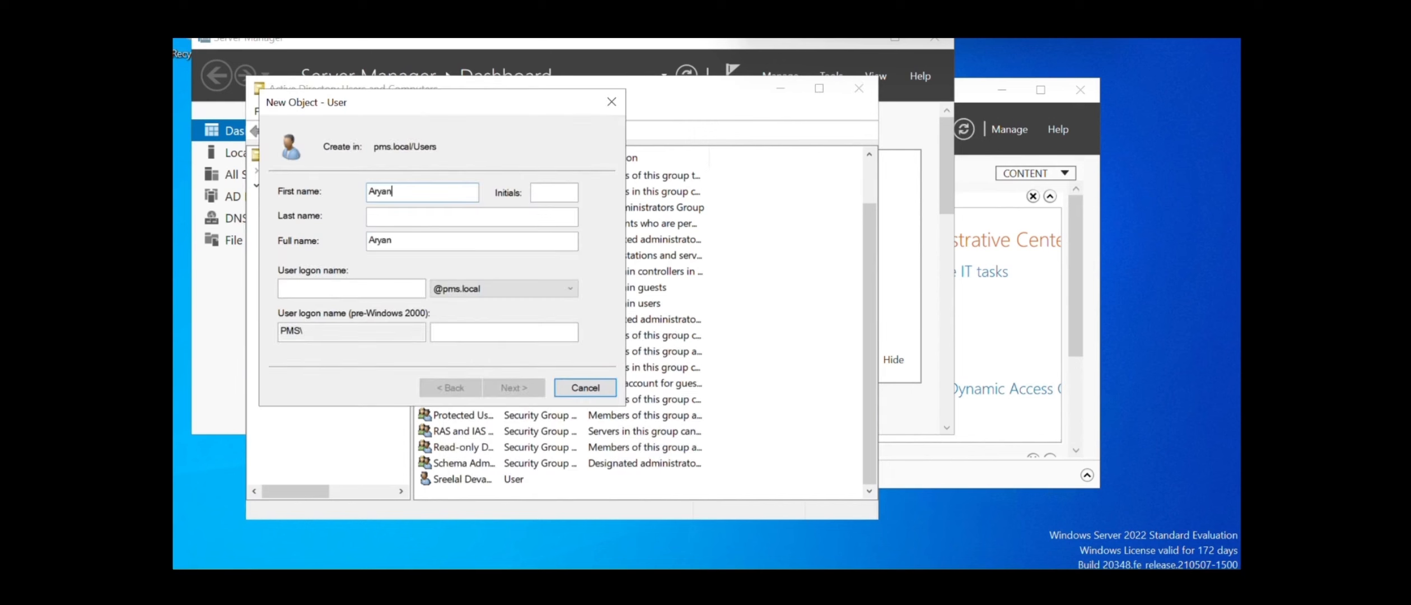
left_click(385, 220)
type("sreelal")
left_click(370, 286)
type("Aryan")
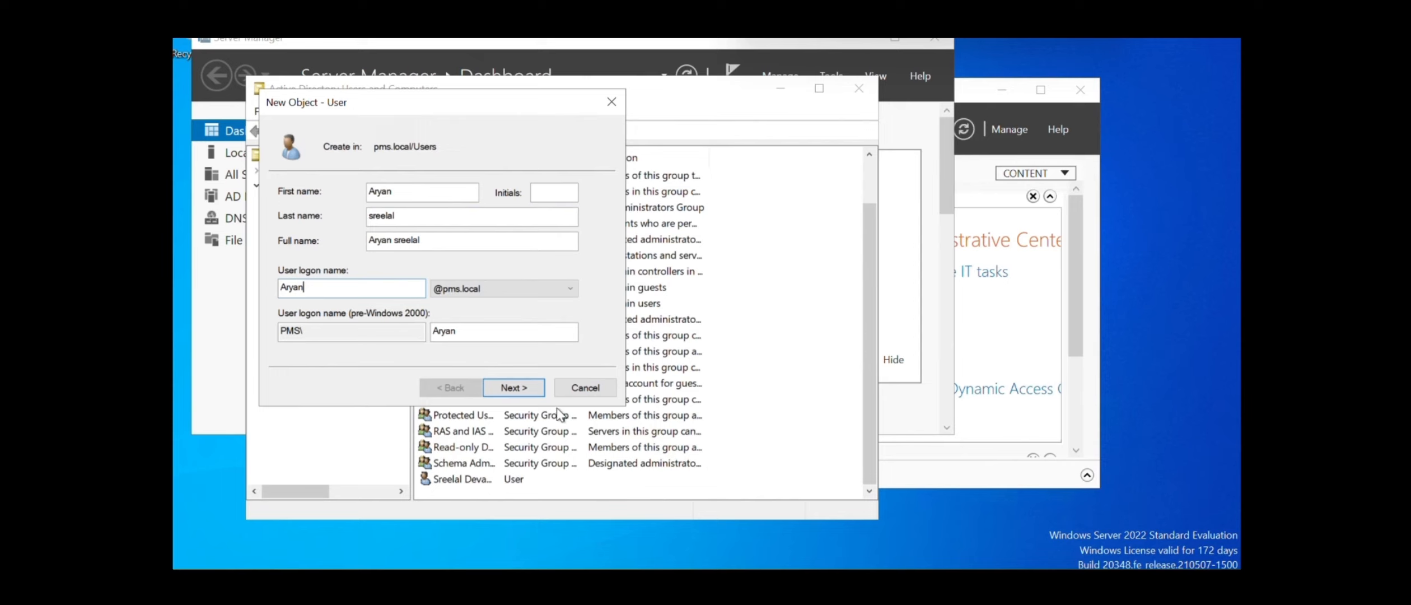
Set the user's password with Password never expires ticked, fix the rejected password, and finish
left_click(514, 388)
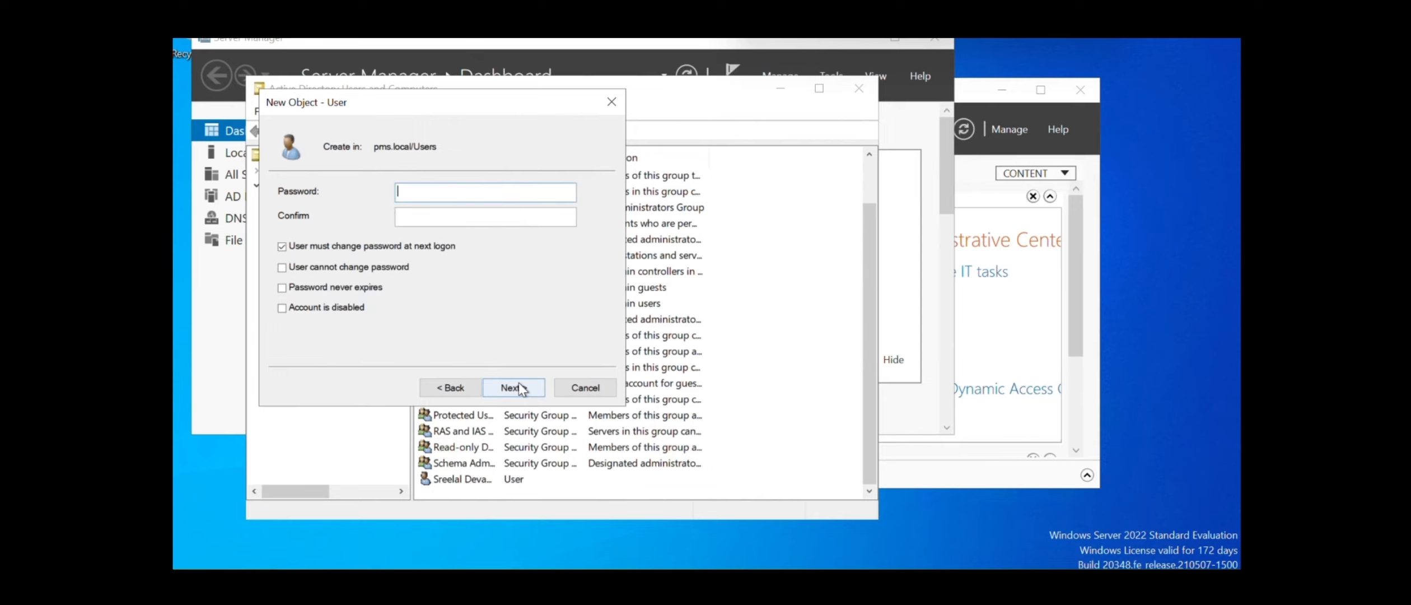
type("•••••••••")
key("Tab")
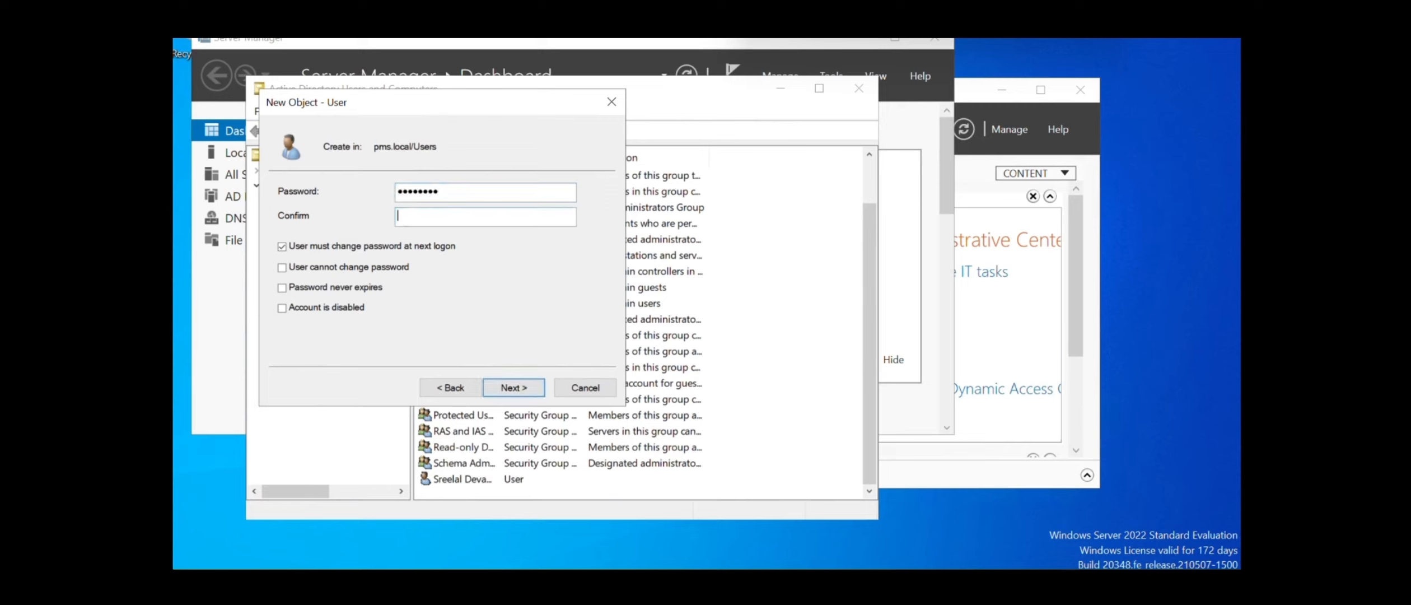
type("•••••••")
left_click(282, 288)
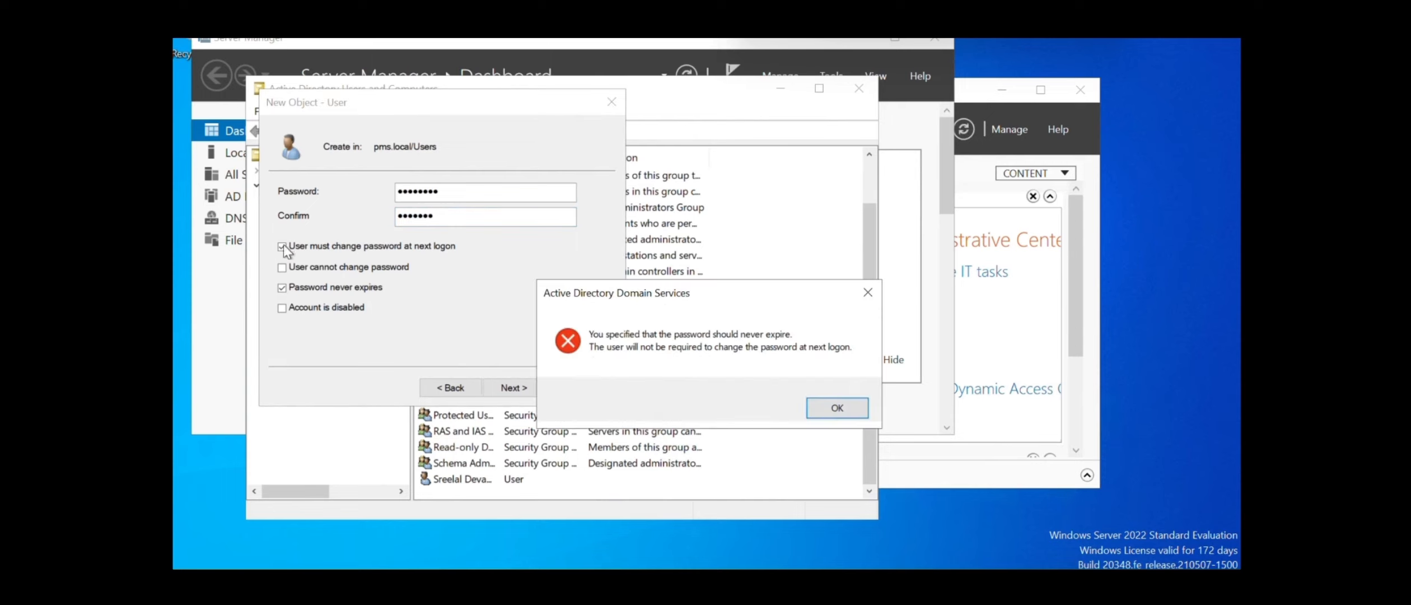
left_click(833, 409)
left_click(499, 389)
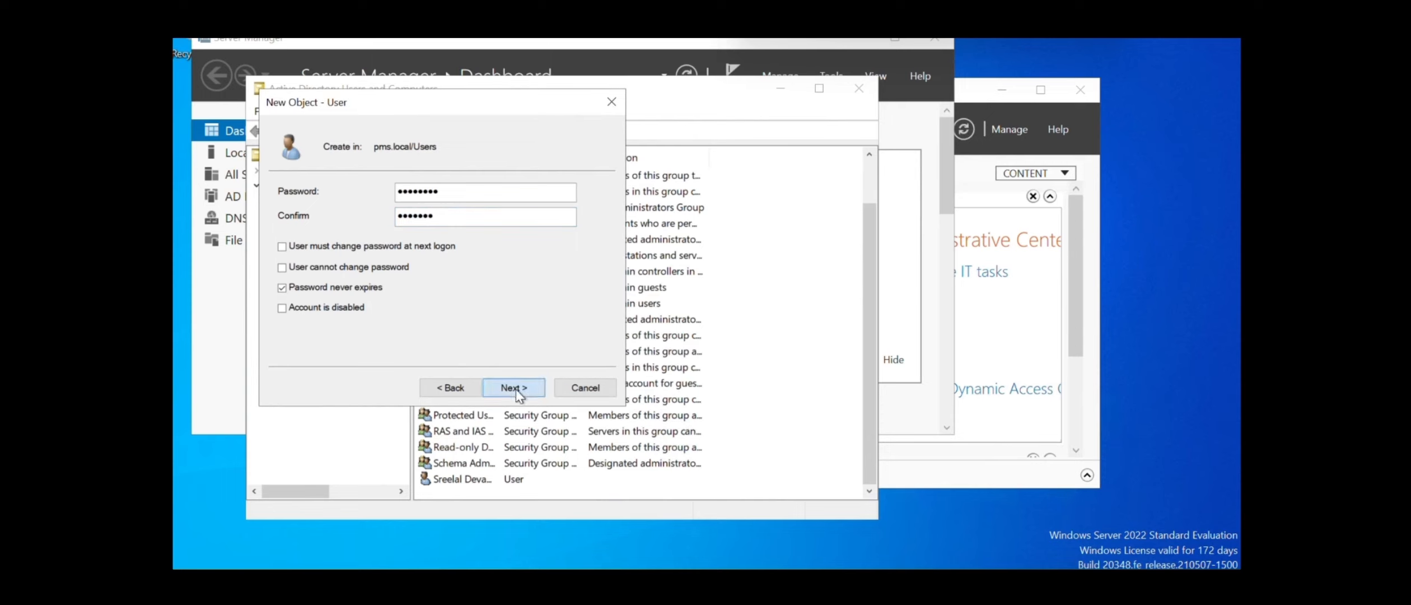
left_click(843, 405)
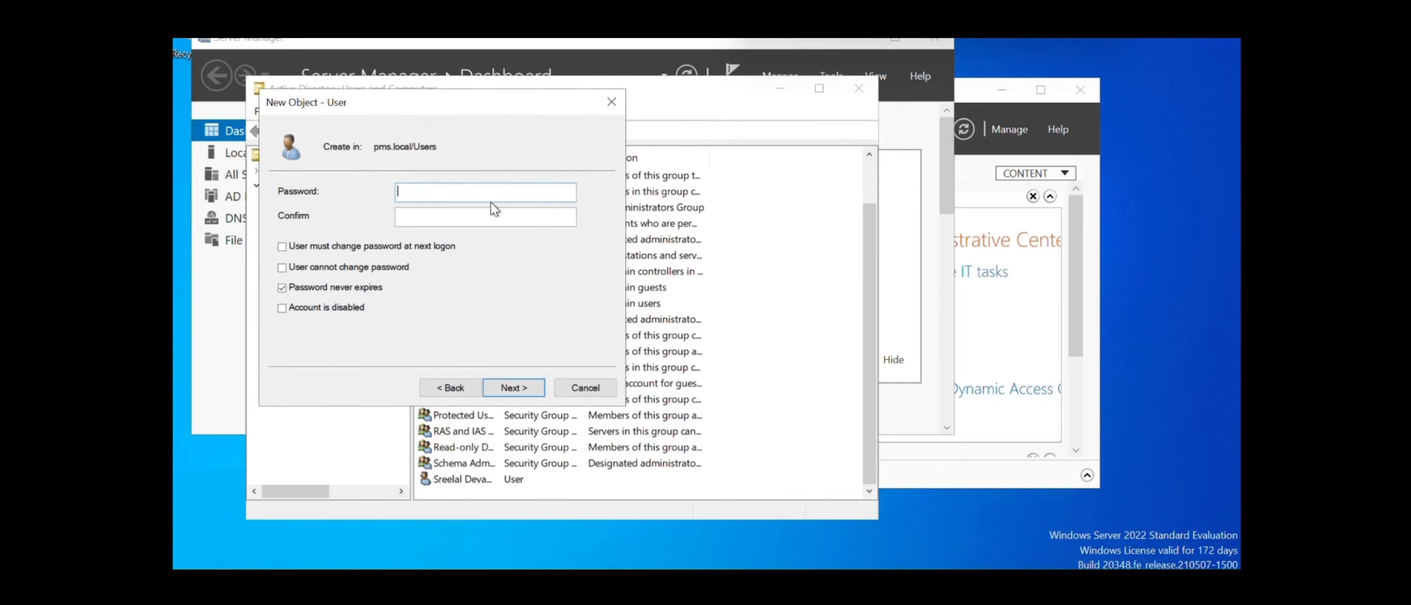
type("•••")
left_click(528, 387)
left_click(528, 387)
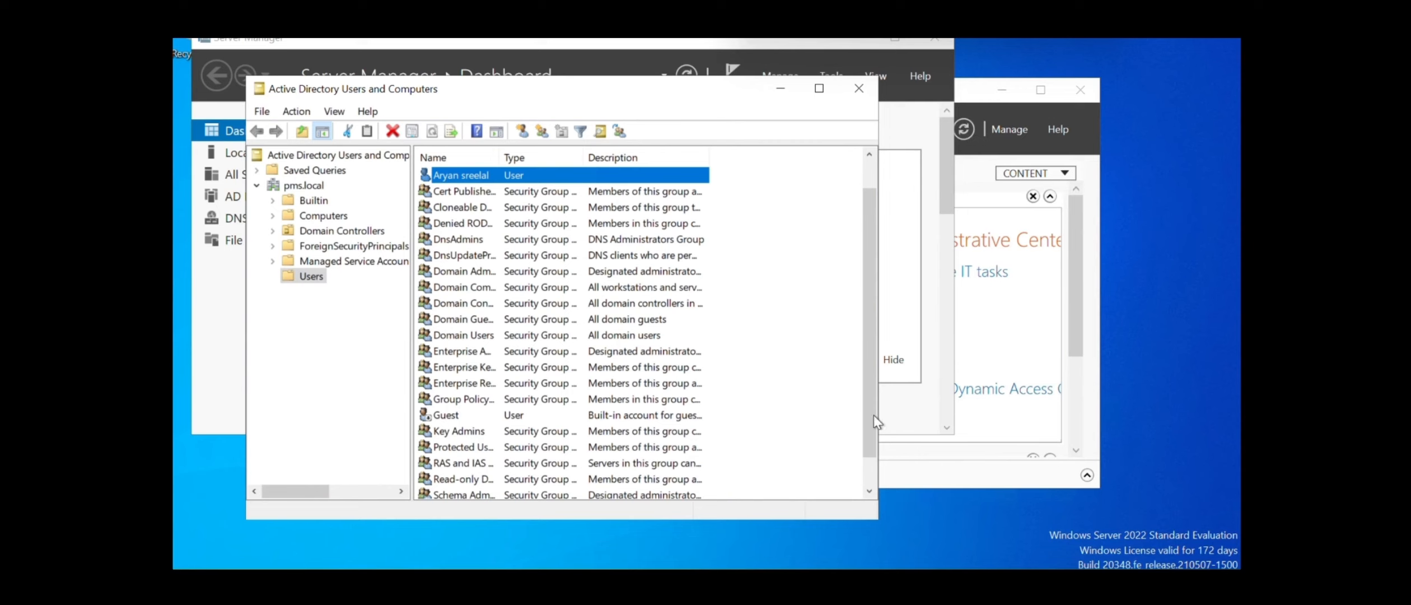
Select the Users container again and open its context menu
left_click_drag(873, 415, 866, 212)
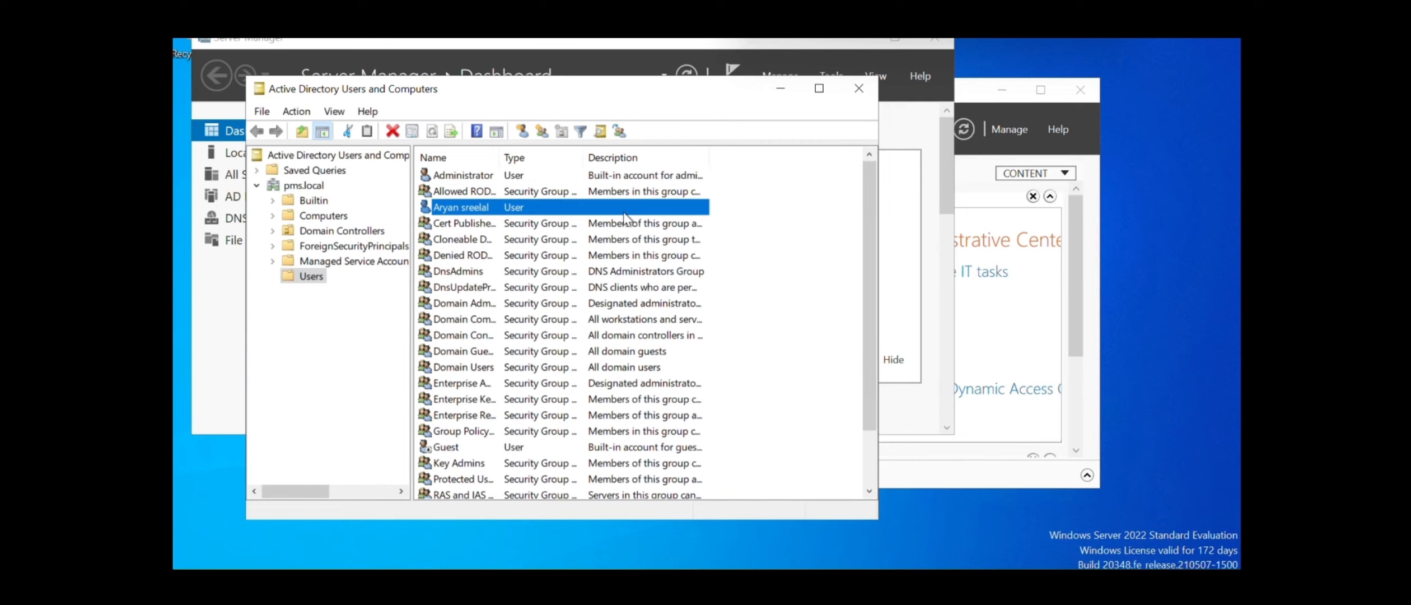
left_click(295, 277)
right_click(296, 277)
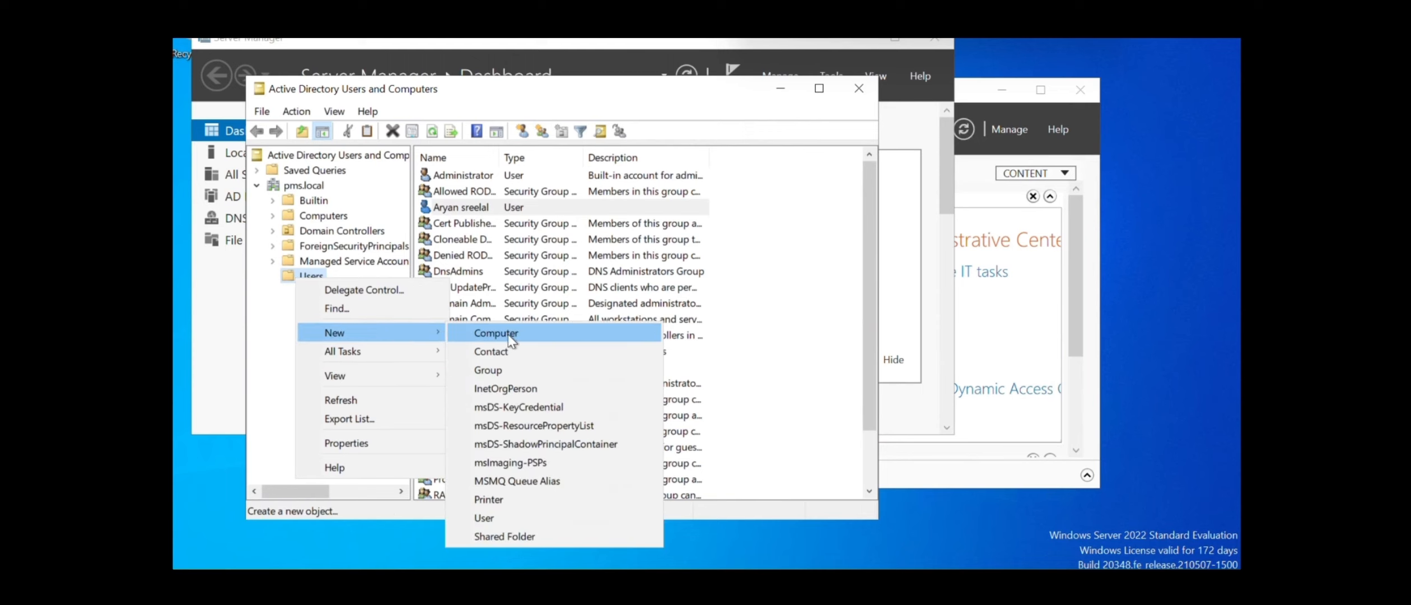
Enter the second user's first name, last name and logon name
left_click(528, 518)
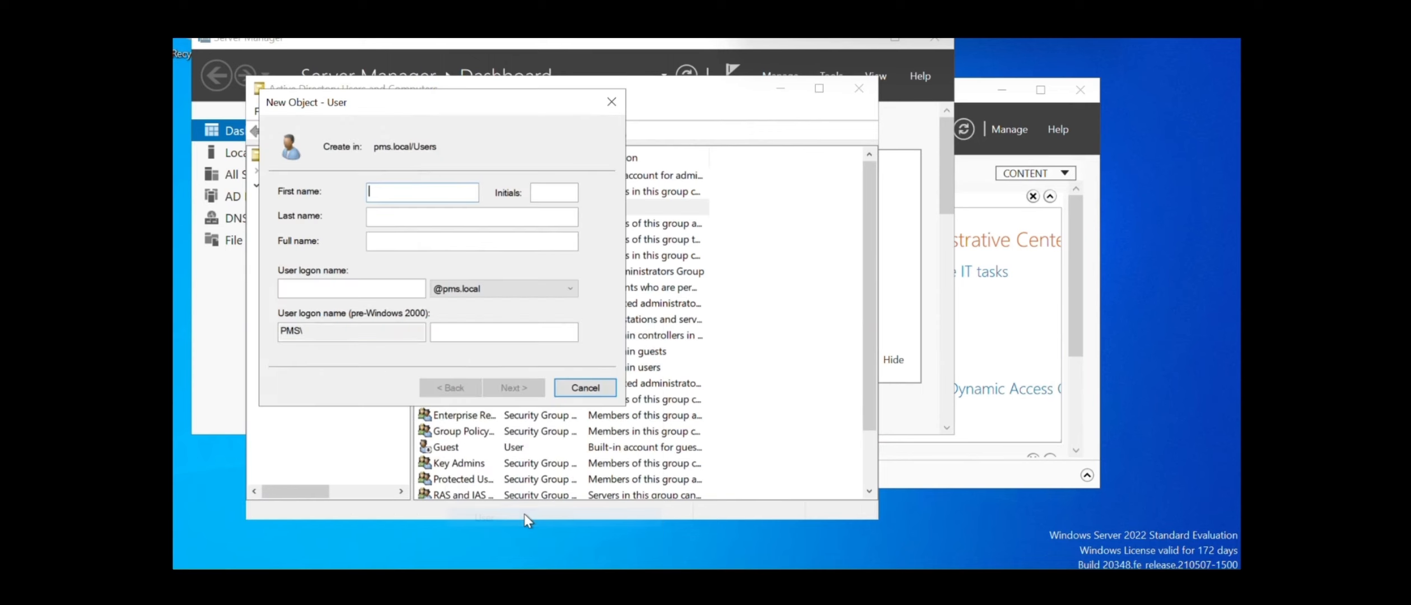
left_click(434, 219)
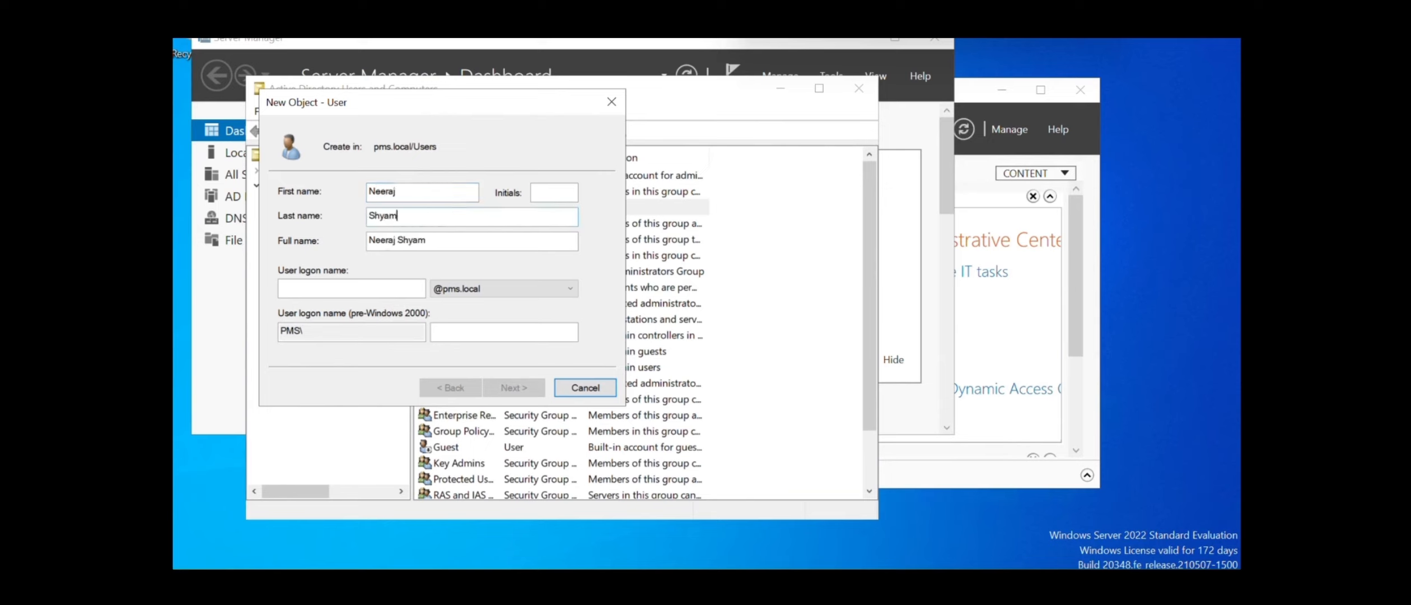
left_click(375, 286)
type("neeraj")
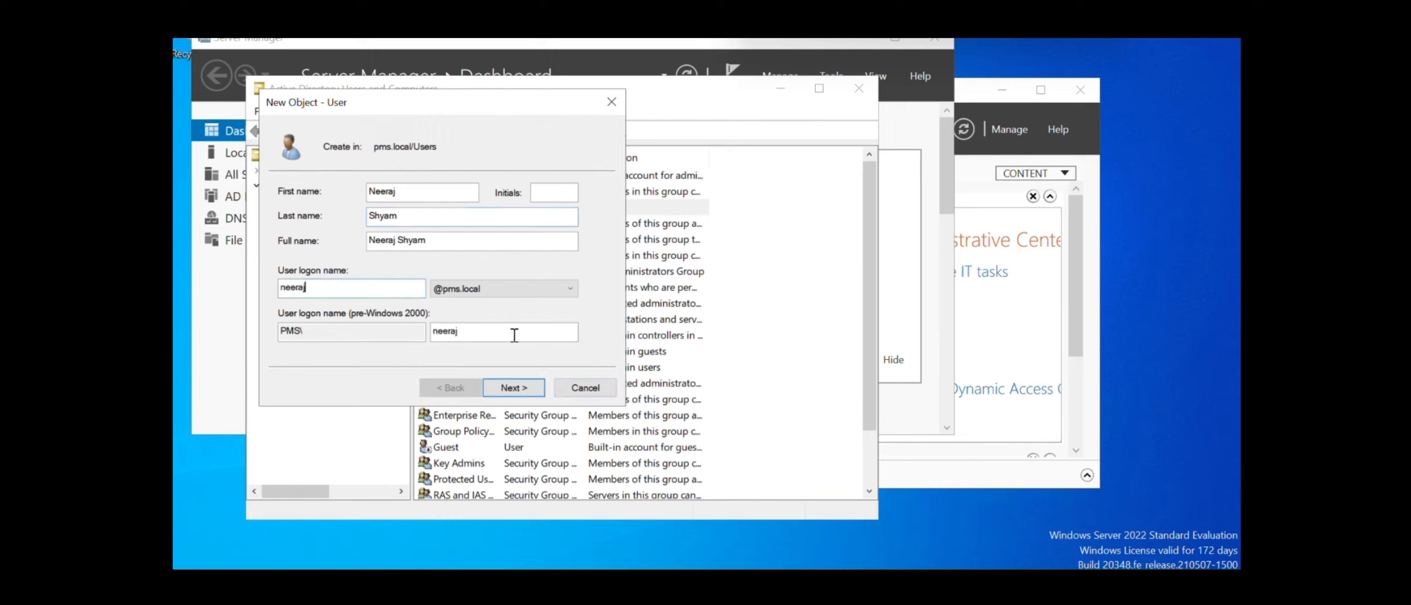
Tick Password never expires, finish creating the second user, and minimize Server Manager
left_click(518, 389)
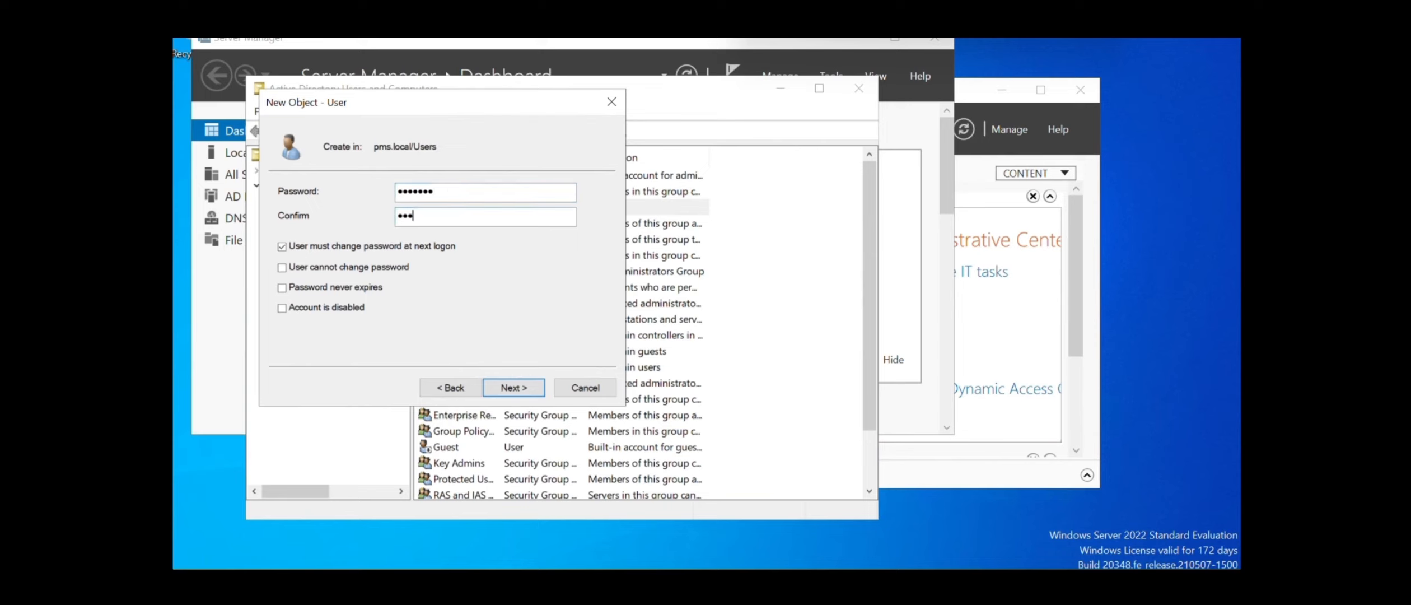
left_click(284, 287)
left_click(511, 386)
left_click(858, 411)
left_click(503, 392)
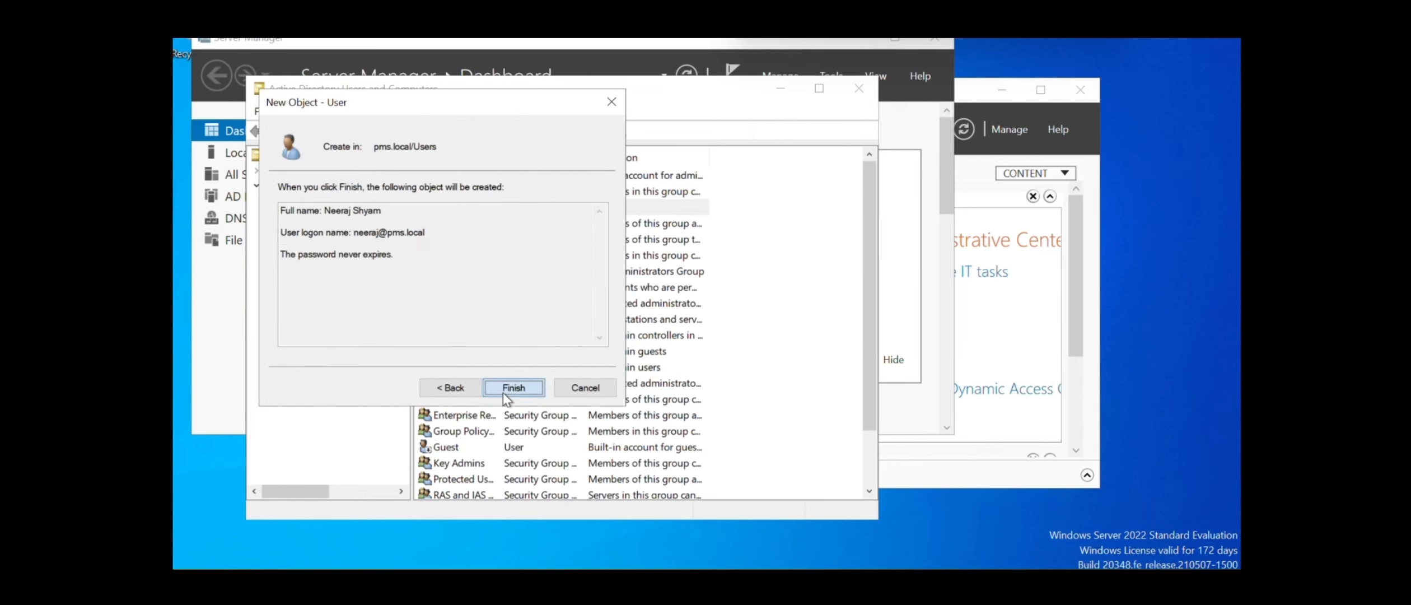
left_click(503, 393)
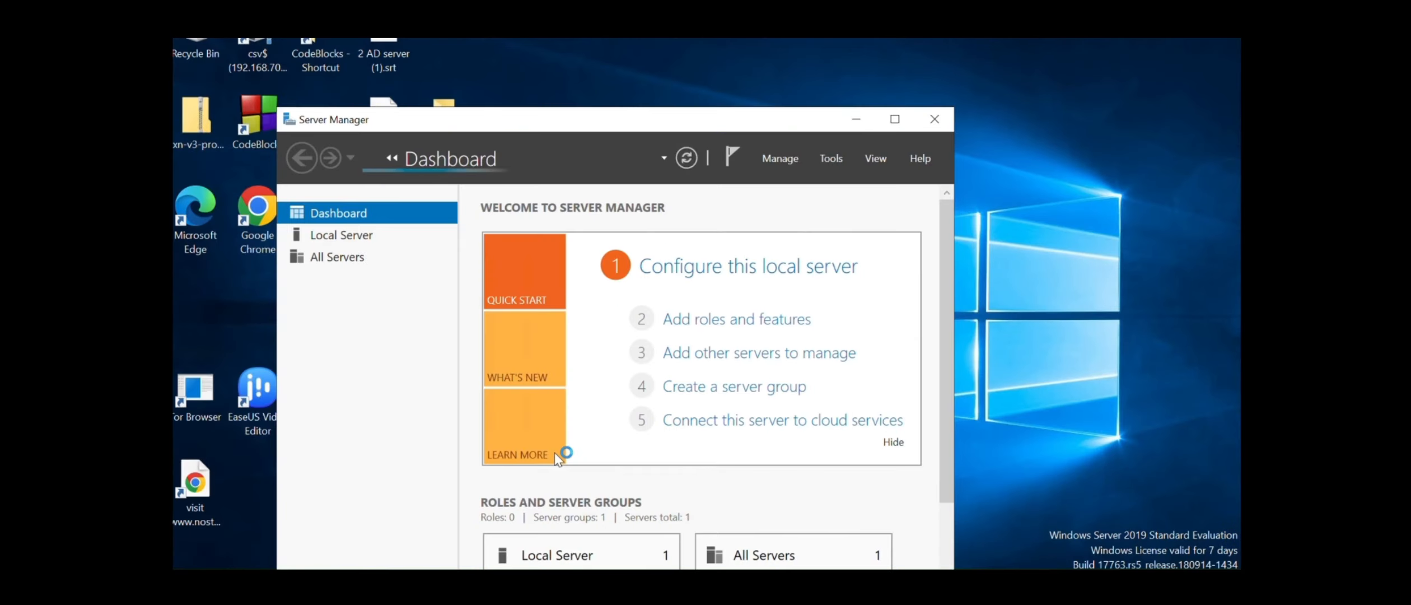
left_click(857, 120)
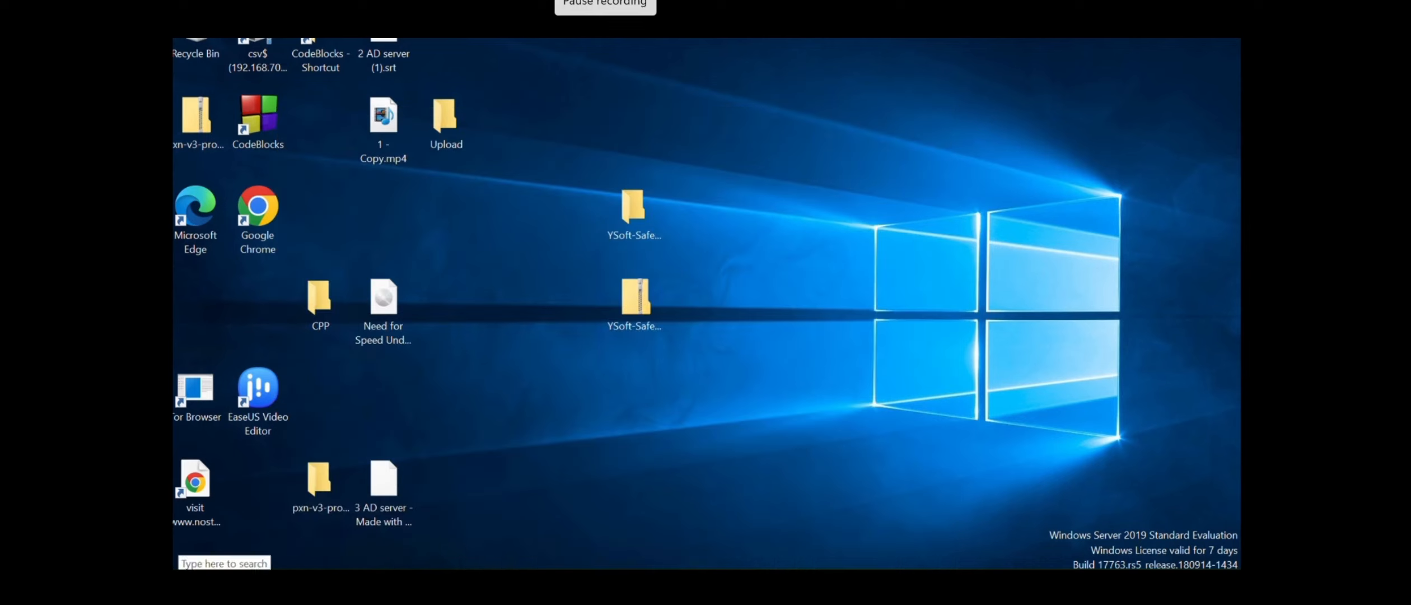
Run whoami in Command Prompt to see the signed-in account, then close it
left_click(225, 585)
type("cmd")
key("Return")
type("w")
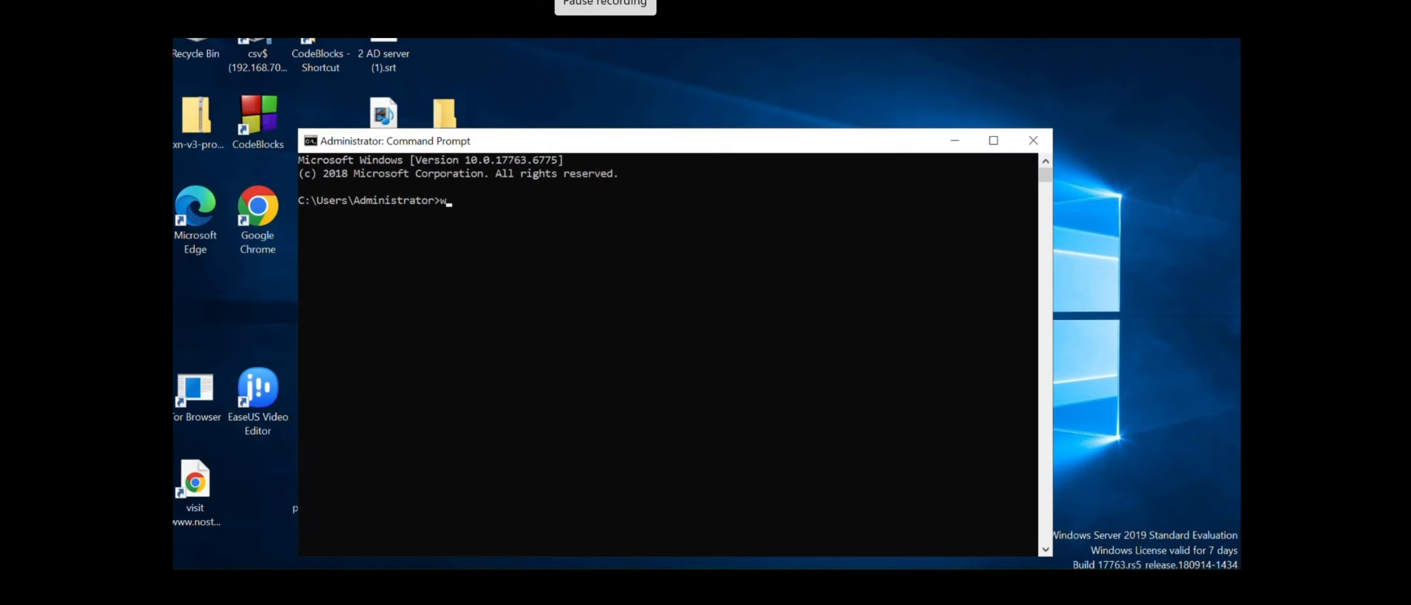
type("hoami")
key("Return")
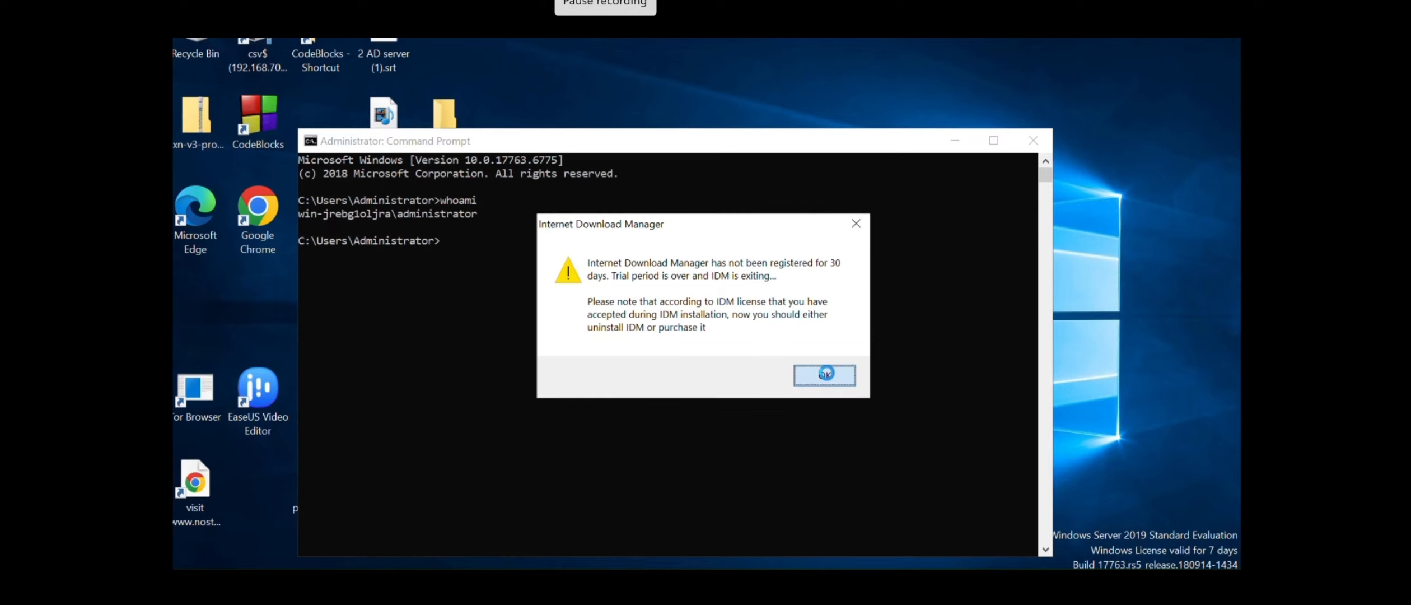
left_click(828, 374)
left_click(1034, 140)
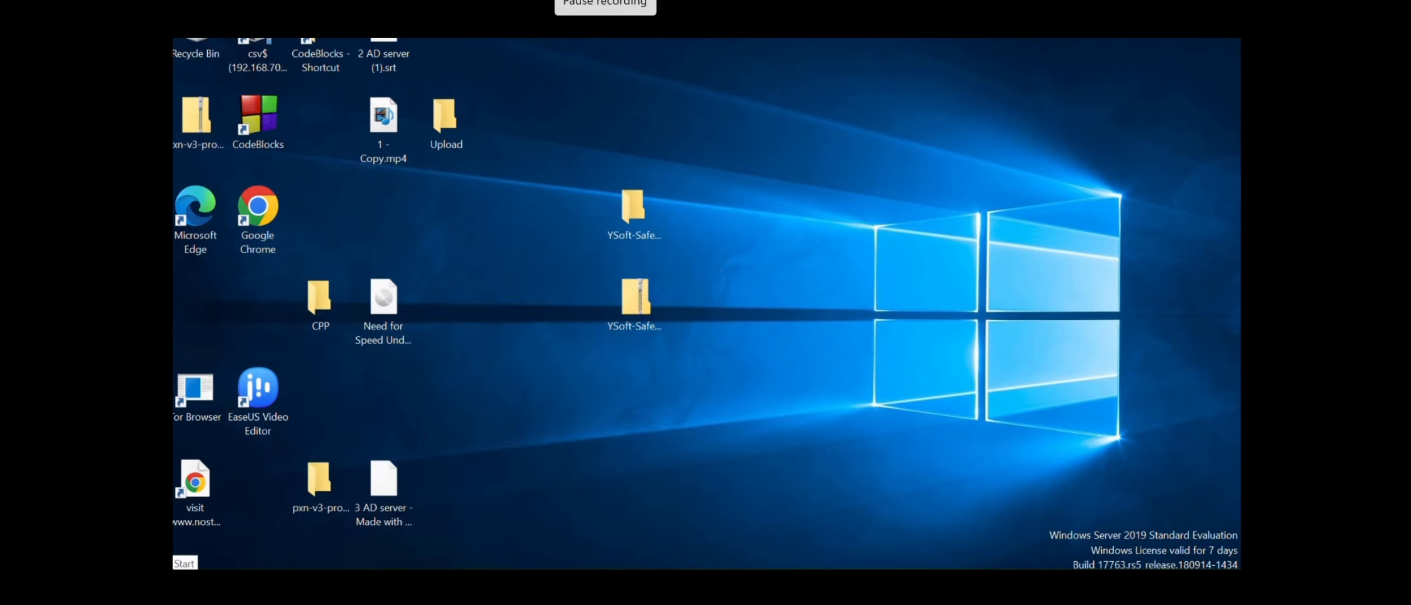
Sign out of the server from the Start menu account options
left_click(184, 561)
left_click(184, 388)
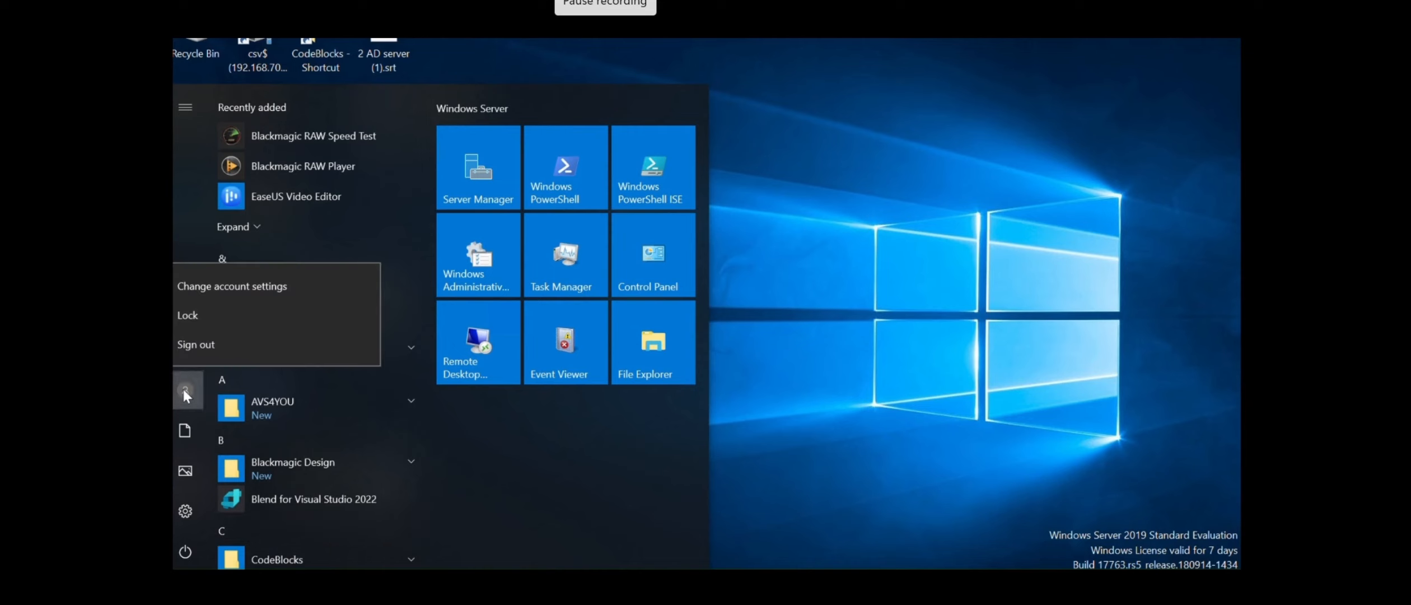
left_click(251, 342)
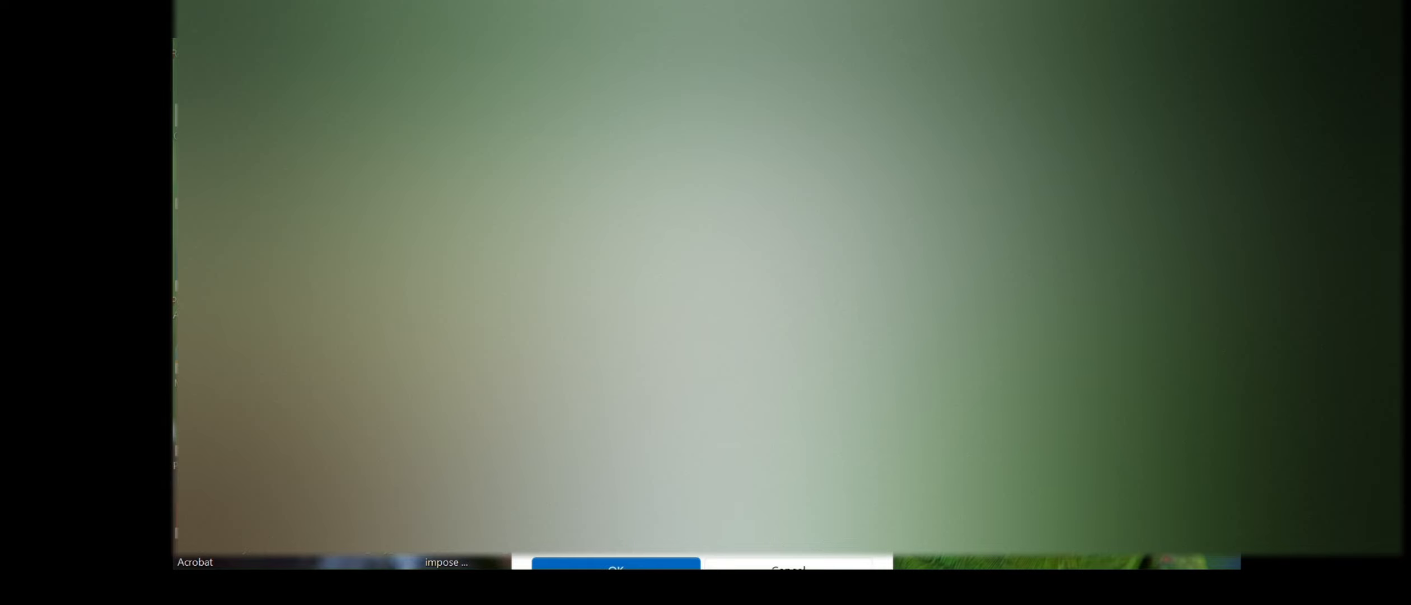
Continue past the sign-in dialog to the desktop and bring up the Start menu
left_click(616, 565)
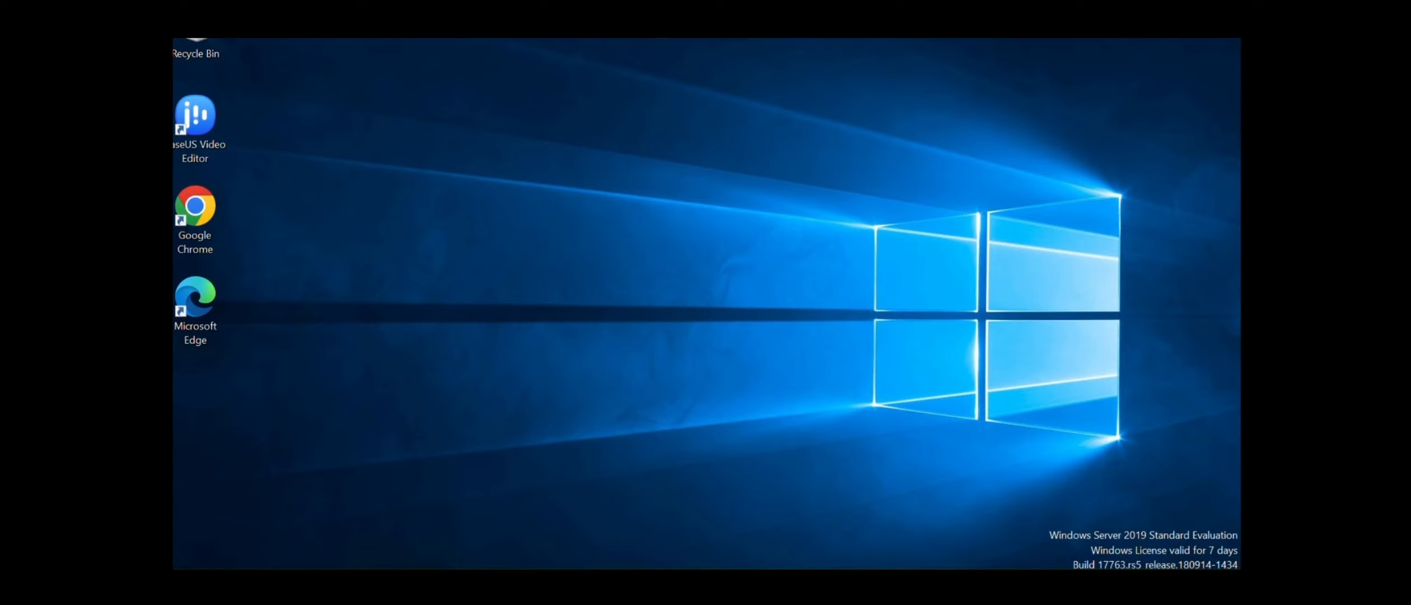
key("super")
Run whoami in Command Prompt, select the reported account name, and close the window
type("cmd")
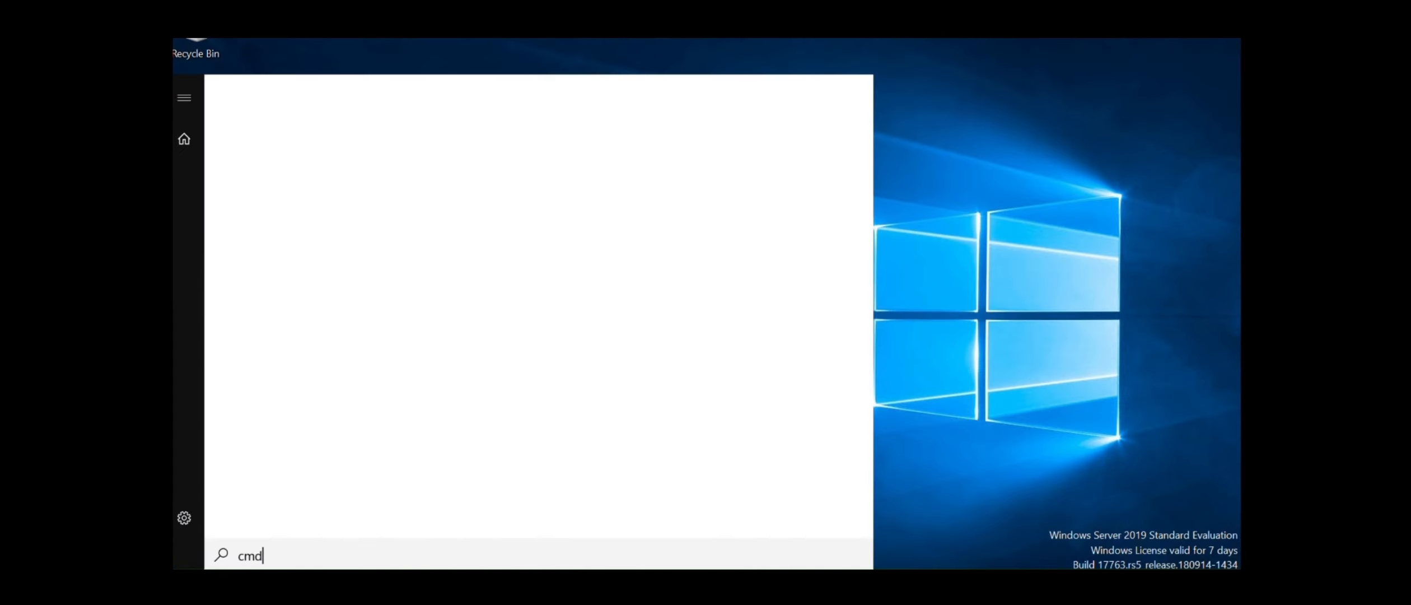
key("Return")
type("who")
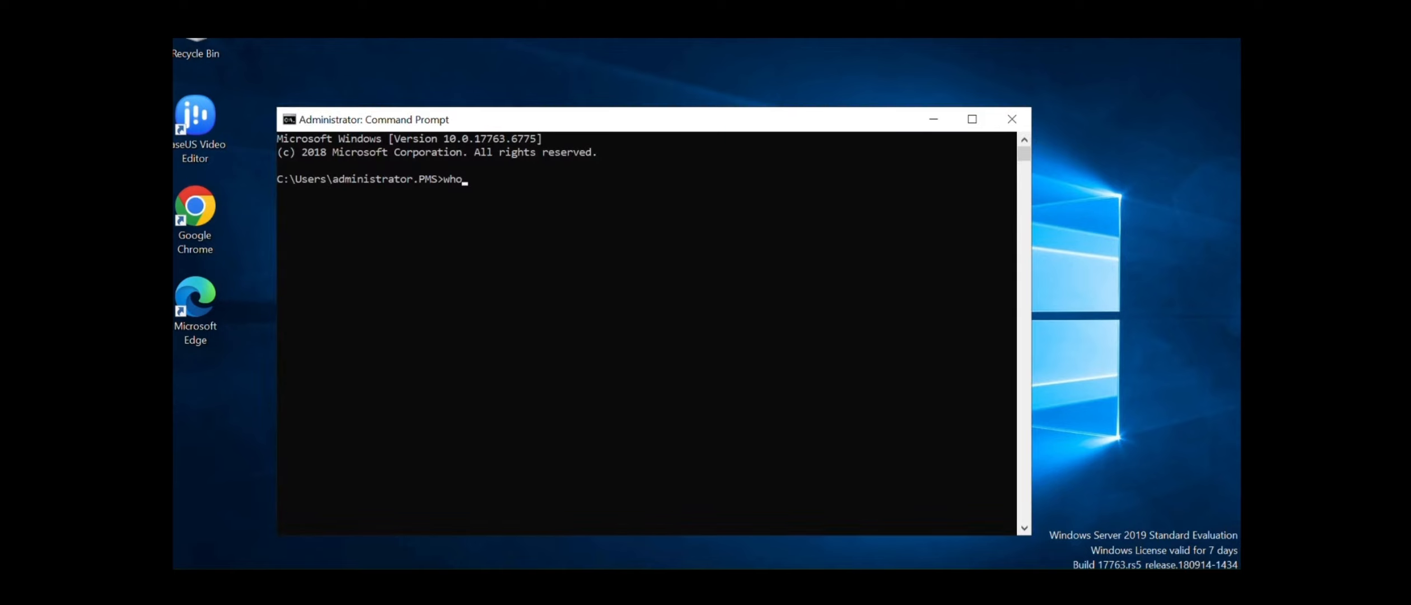
type("ami")
key("Return")
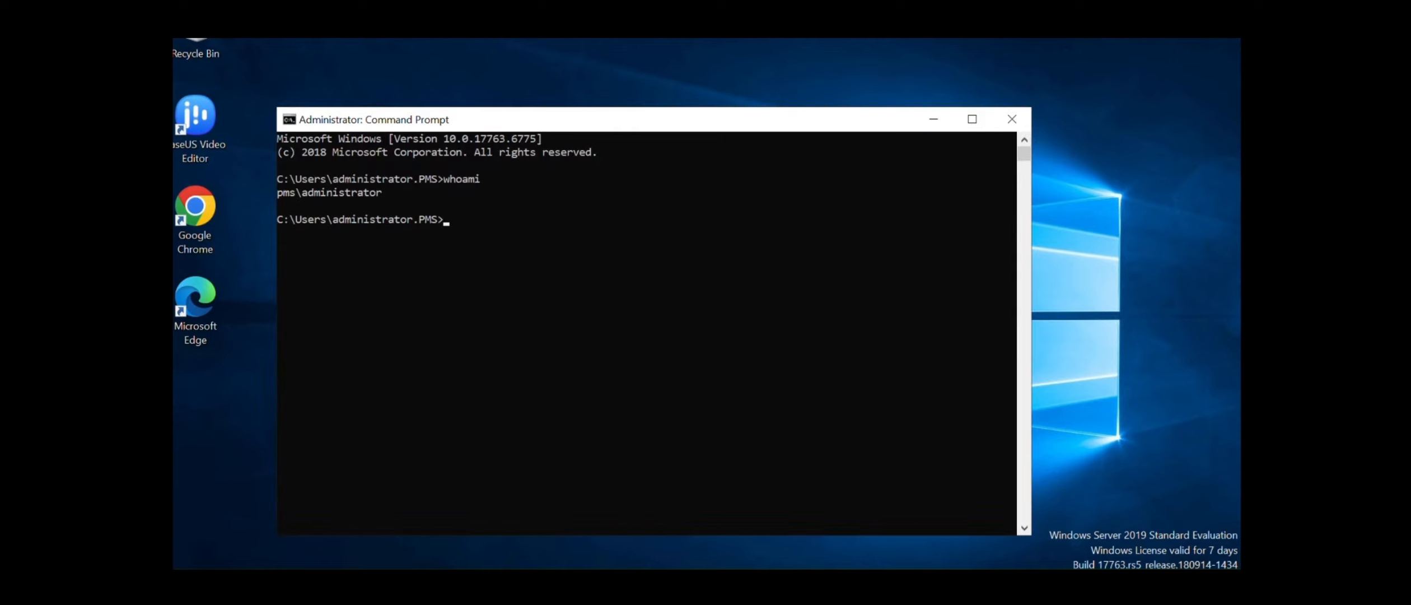
left_click_drag(392, 194, 277, 193)
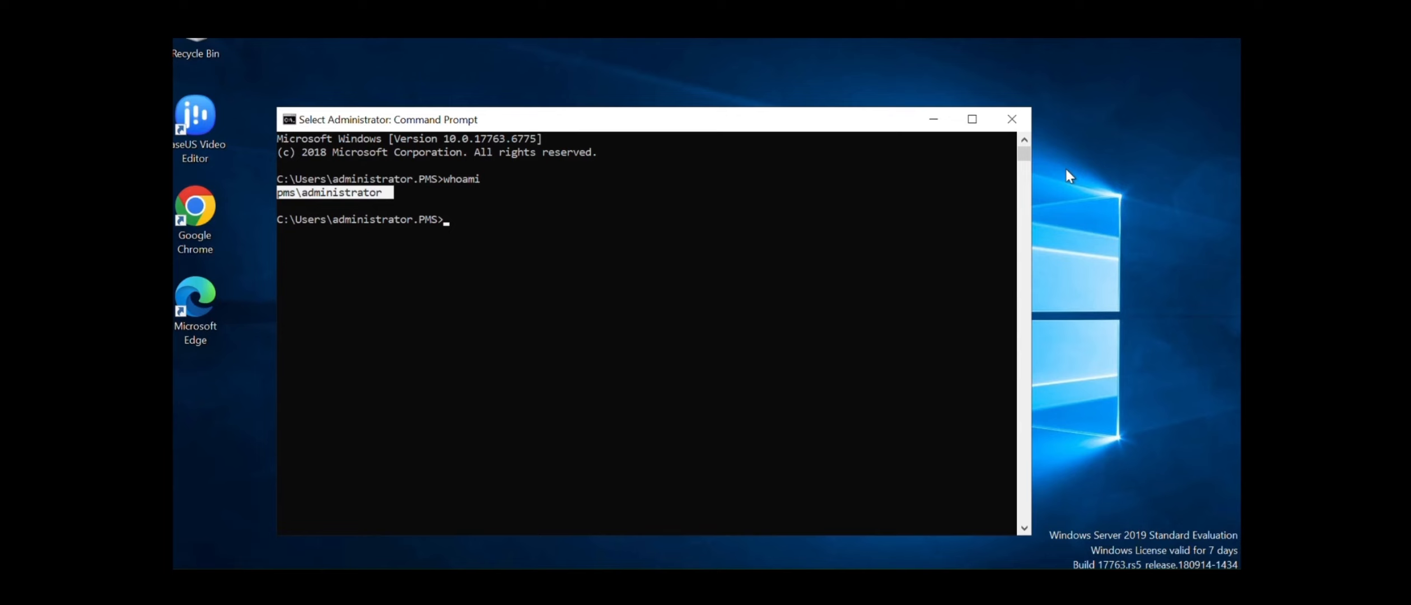
left_click(1003, 123)
Sign out of the current session from the Start menu
key("super")
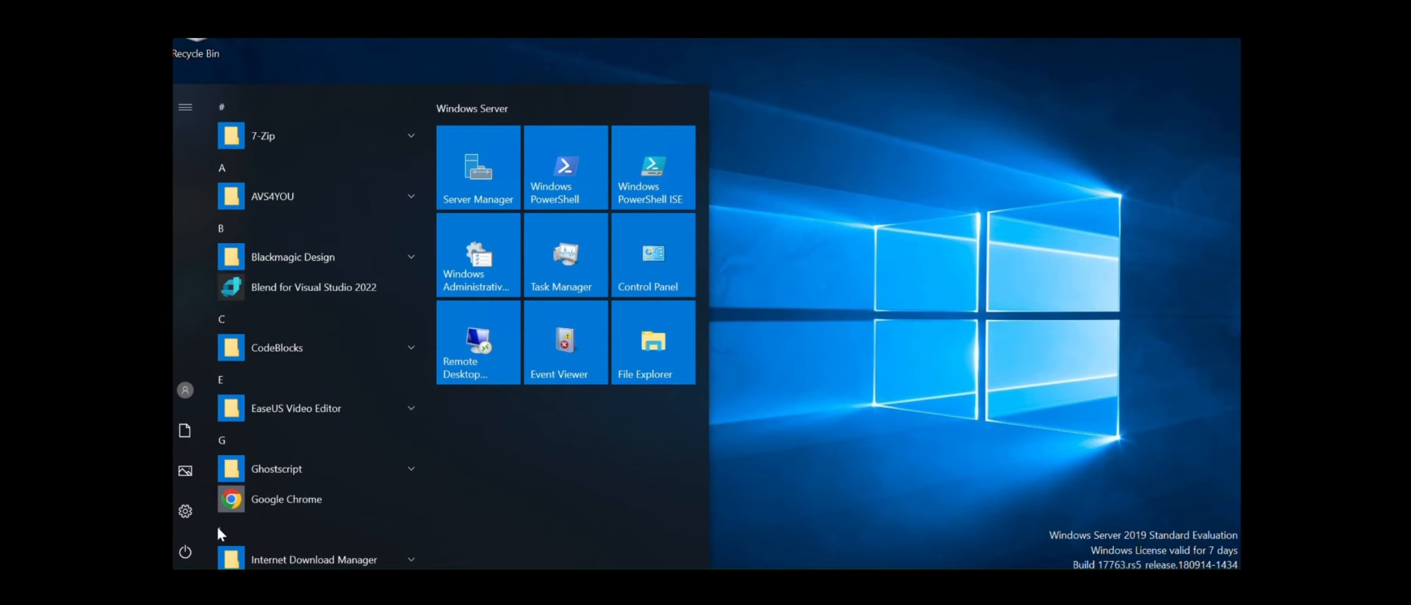
left_click(185, 389)
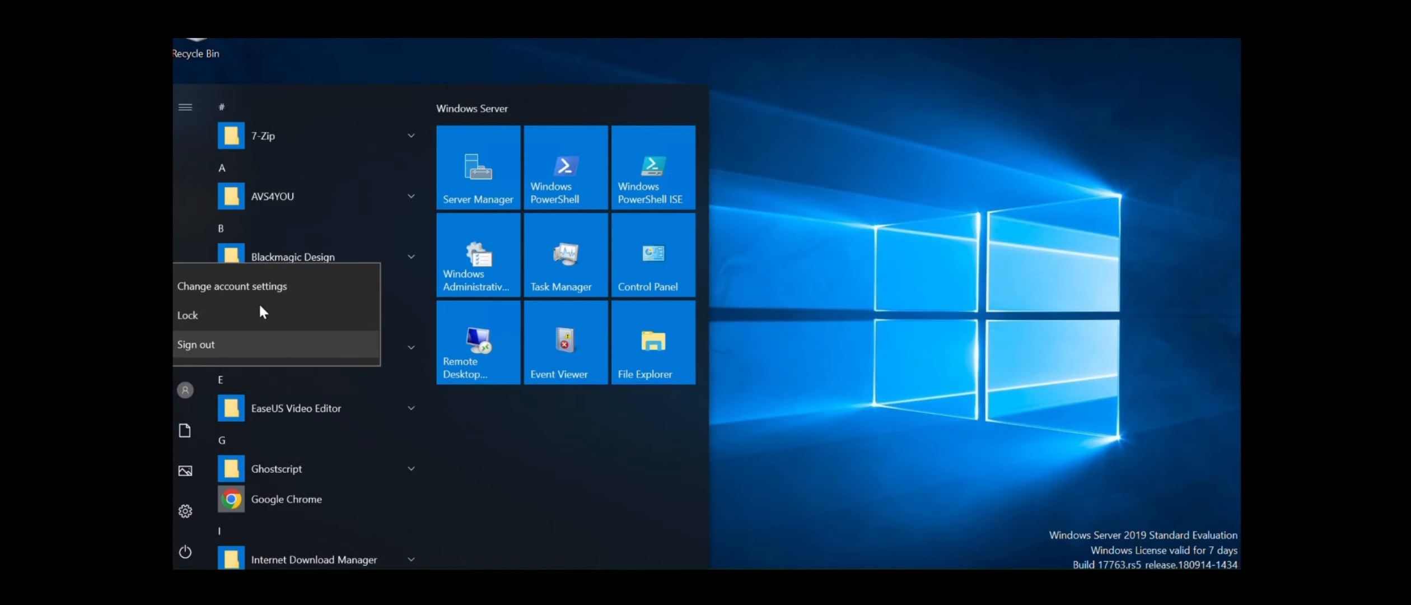
left_click(227, 338)
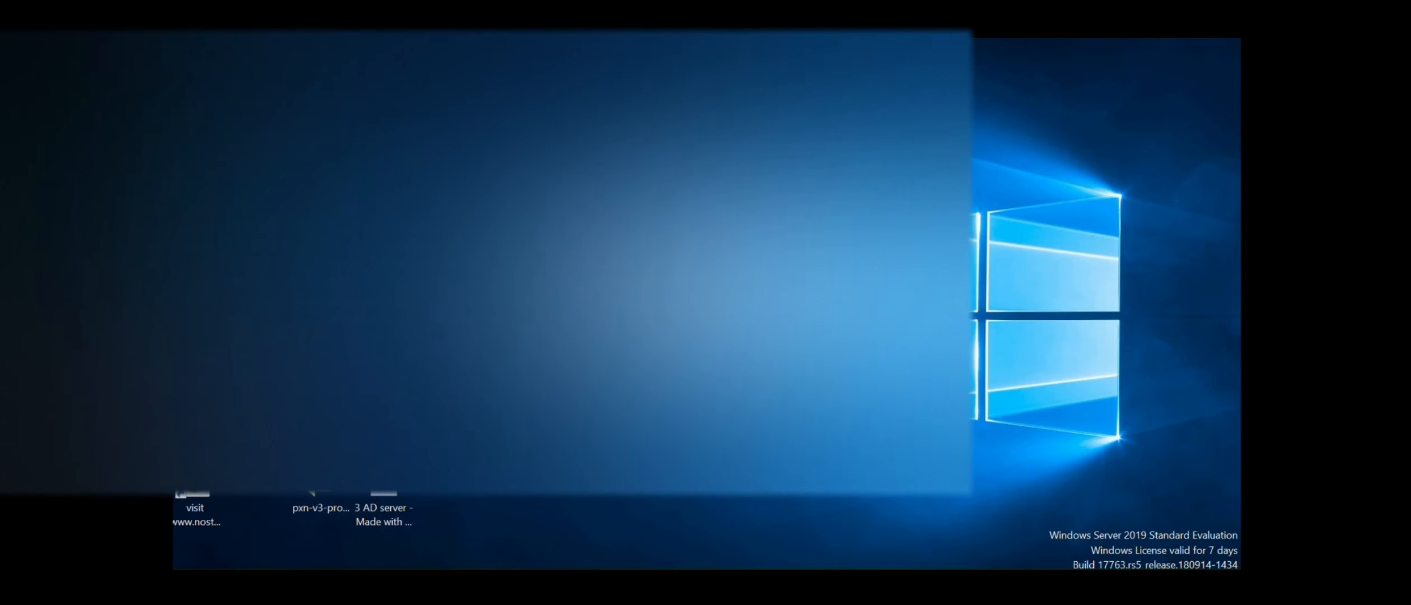
Run whoami again to confirm the local Administrator, then minimize Command Prompt and Server Manager
key("super")
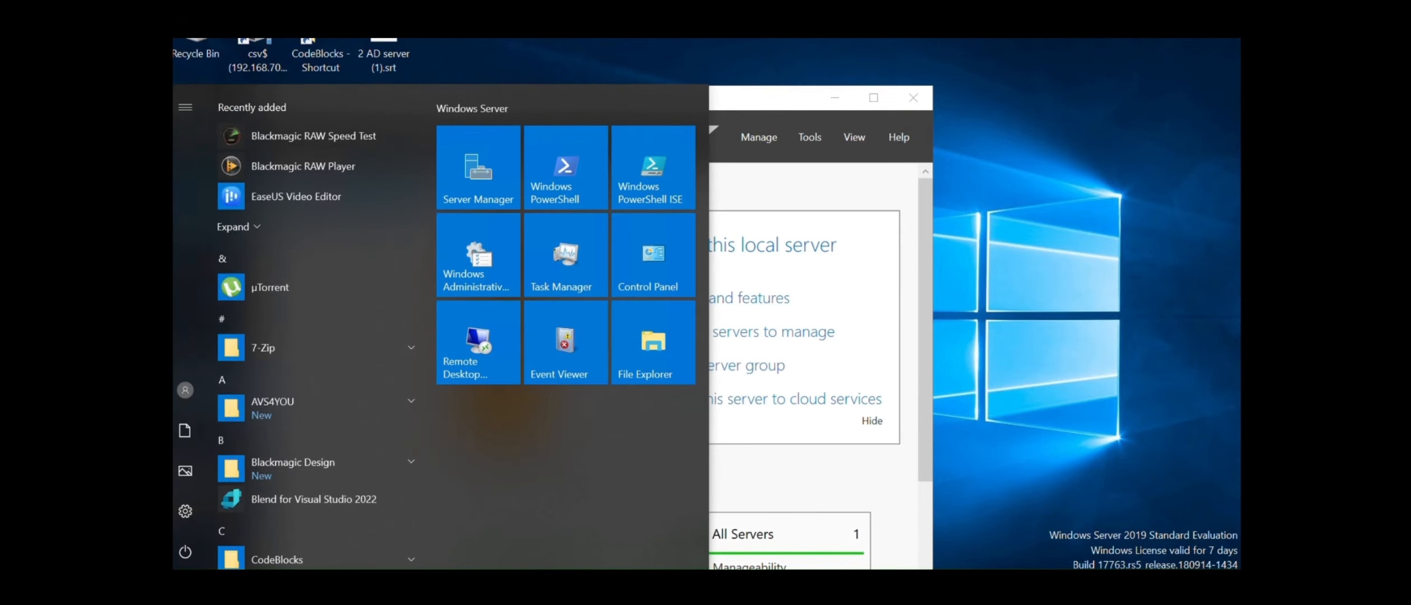
type("cmd")
key("Return")
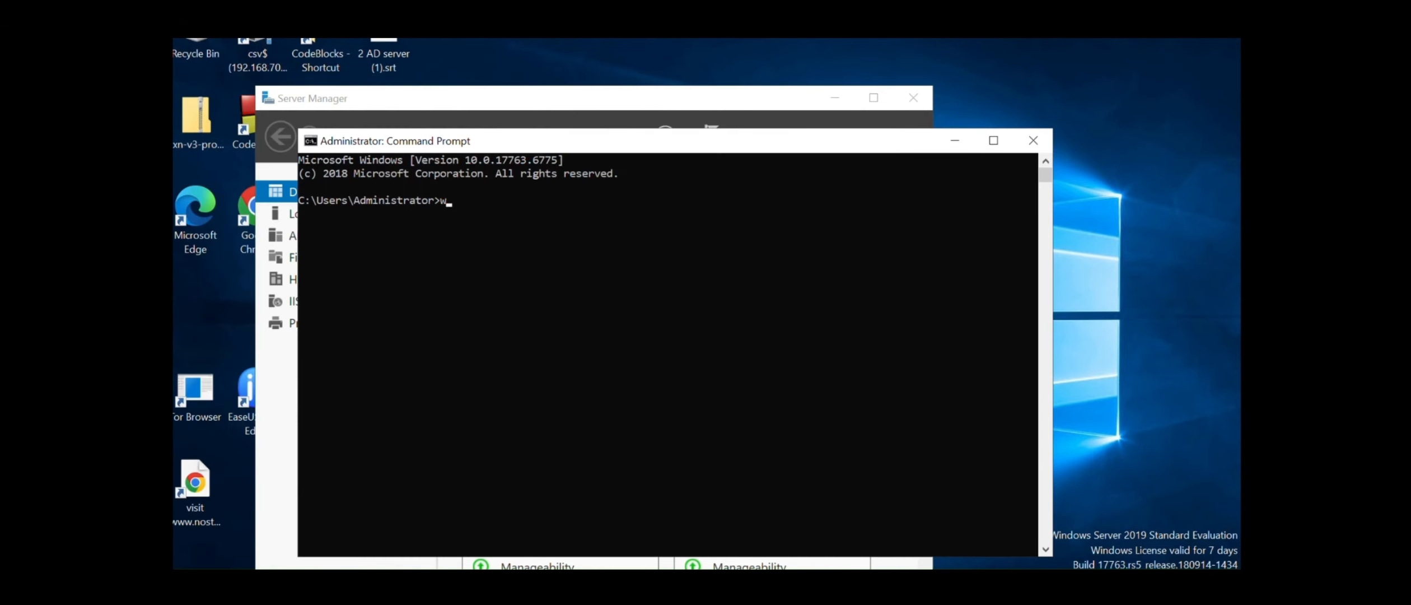
type("whoami")
key("Return")
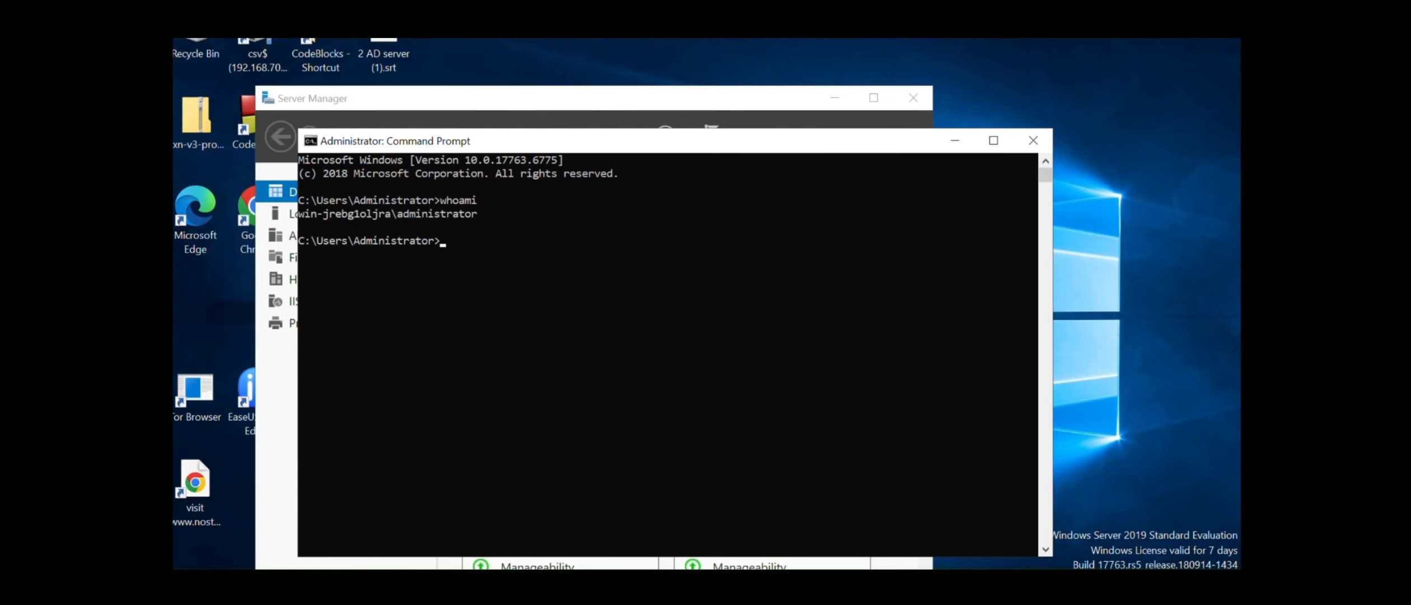
left_click_drag(483, 214, 300, 215)
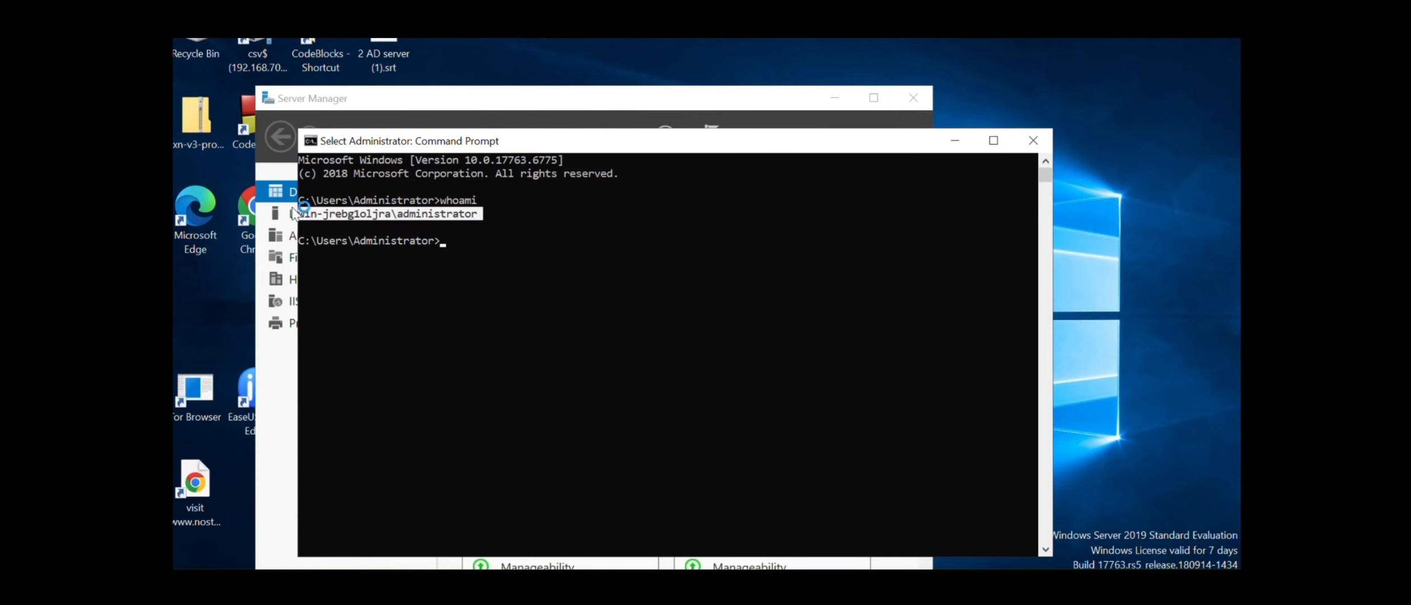
left_click(955, 141)
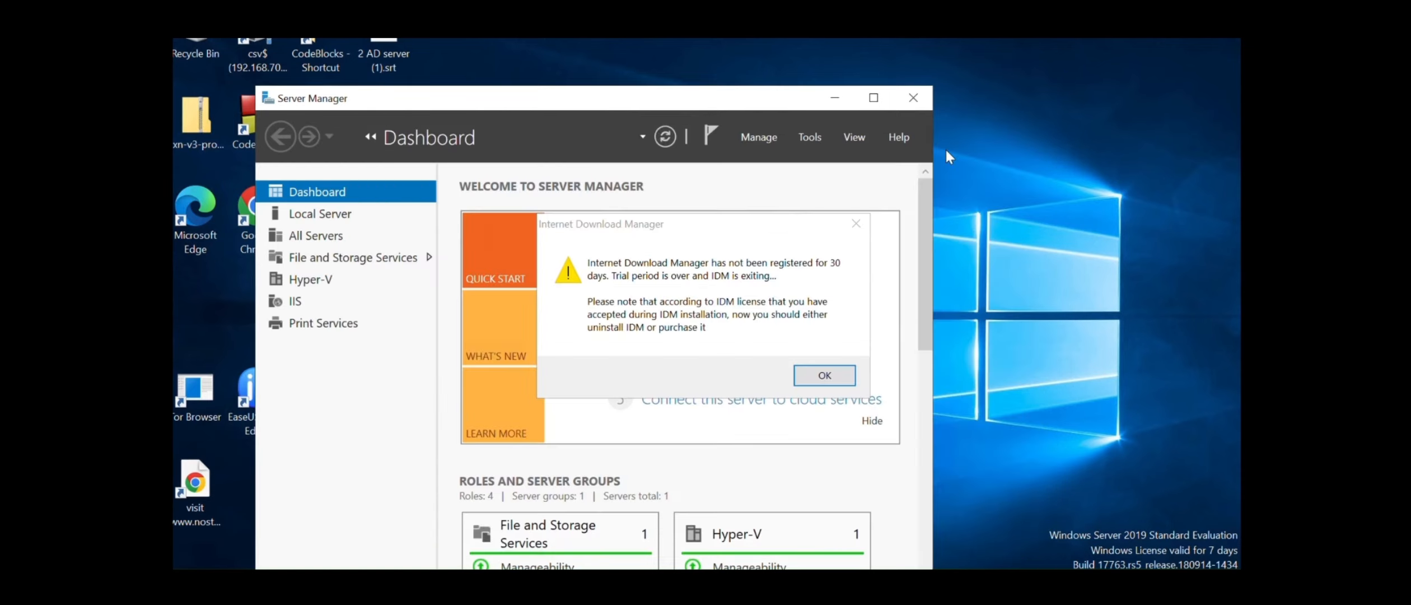
left_click(857, 222)
left_click(834, 99)
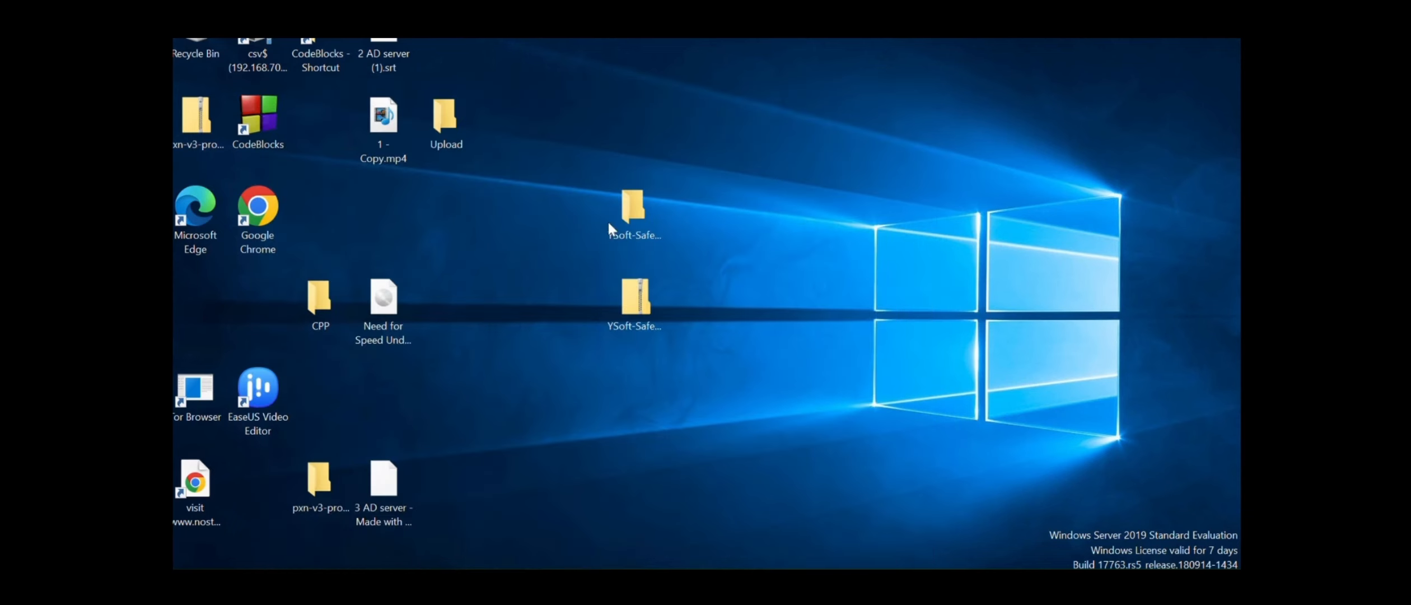
Look inside the YSoft SafeQ installer zip at SafeQ6.exe's actions, then close the archive
double_click(634, 294)
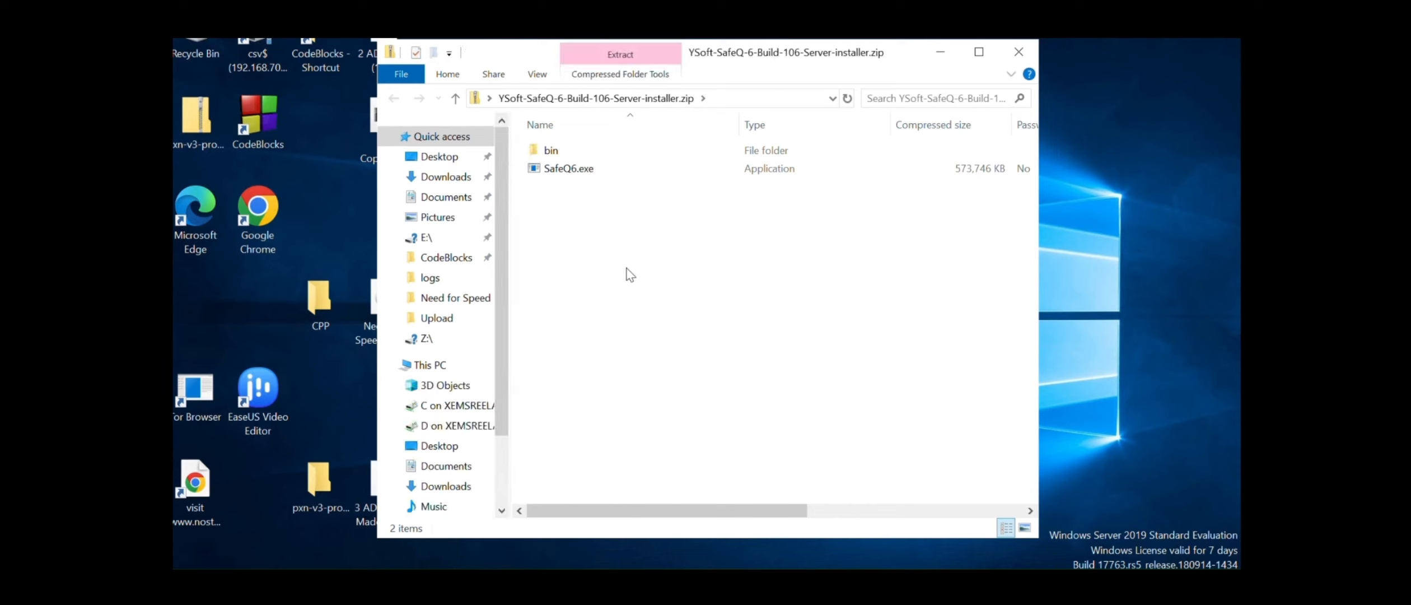
left_click(581, 174)
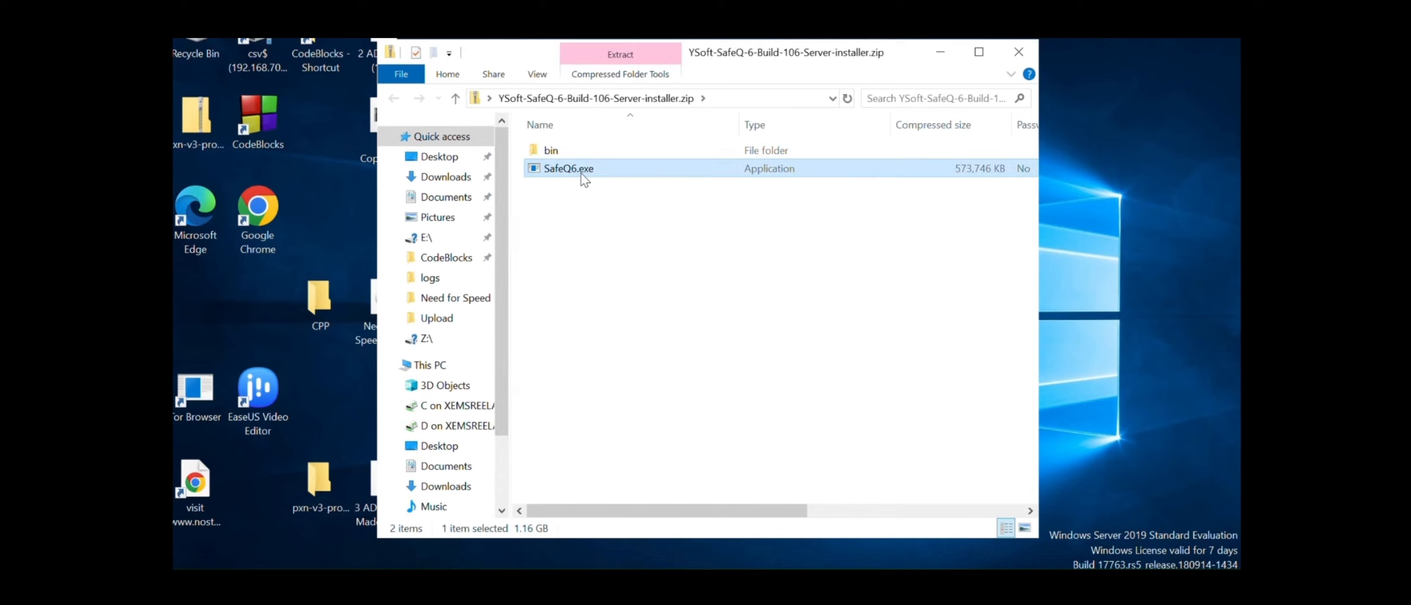
right_click(579, 173)
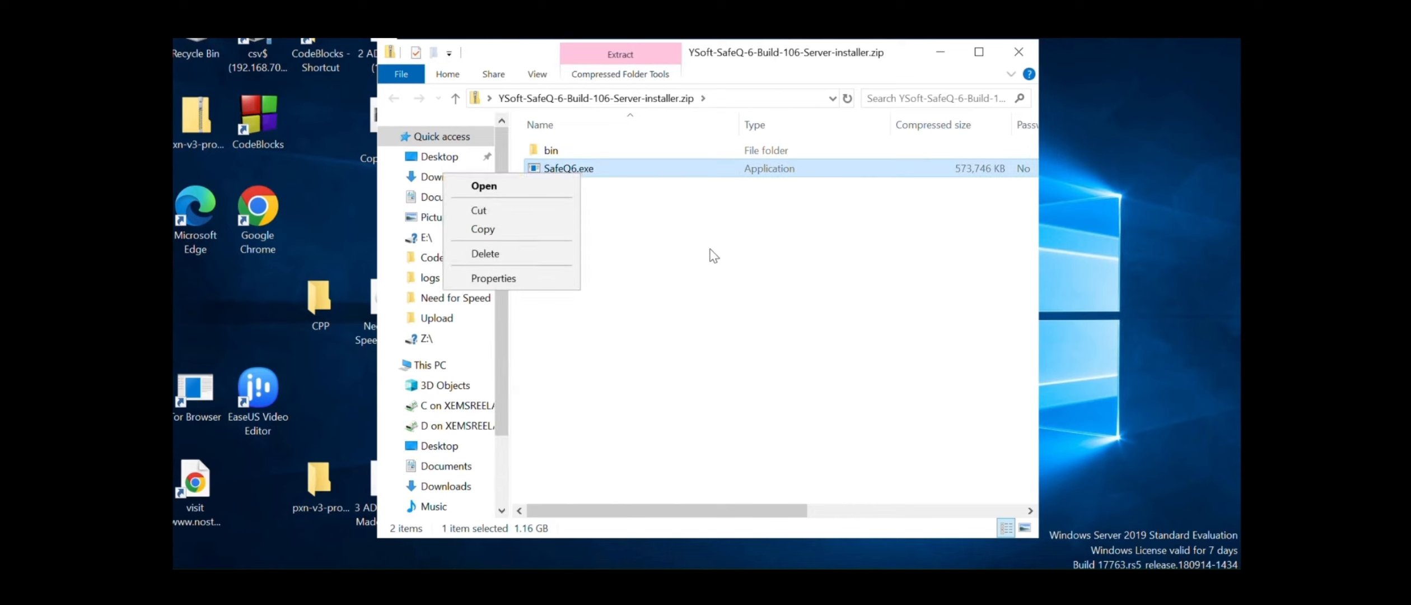
left_click(637, 209)
left_click(595, 175)
right_click(595, 175)
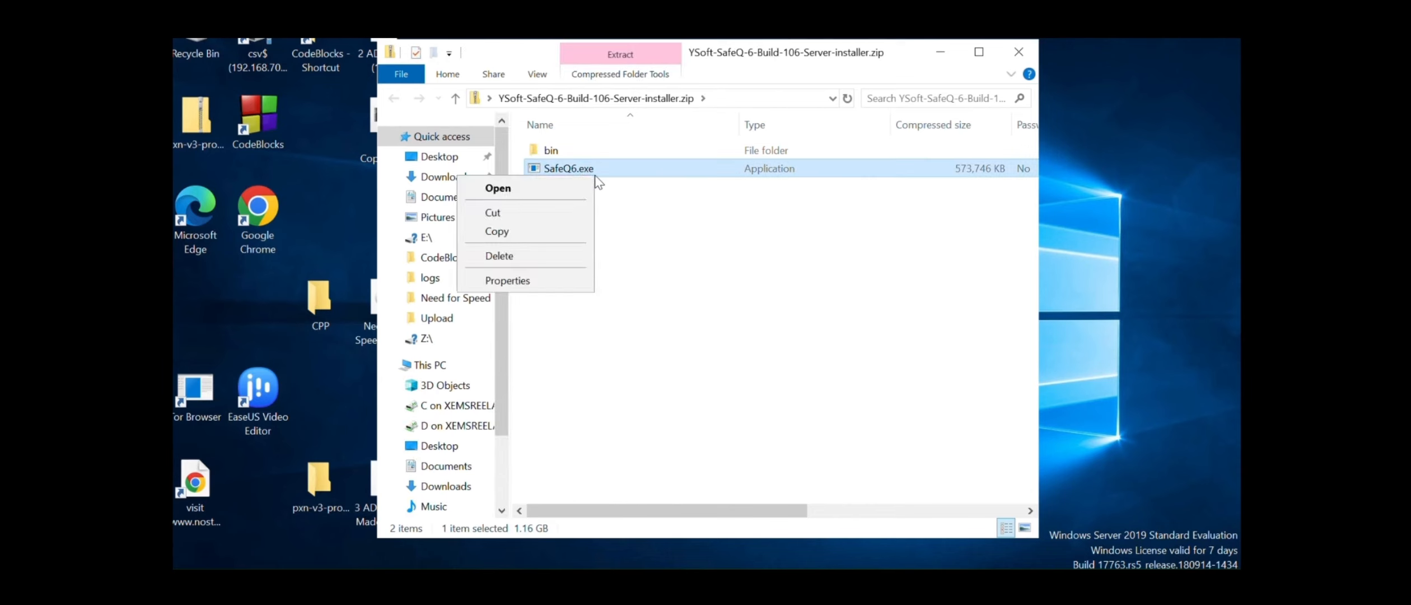
left_click(610, 91)
left_click(1027, 51)
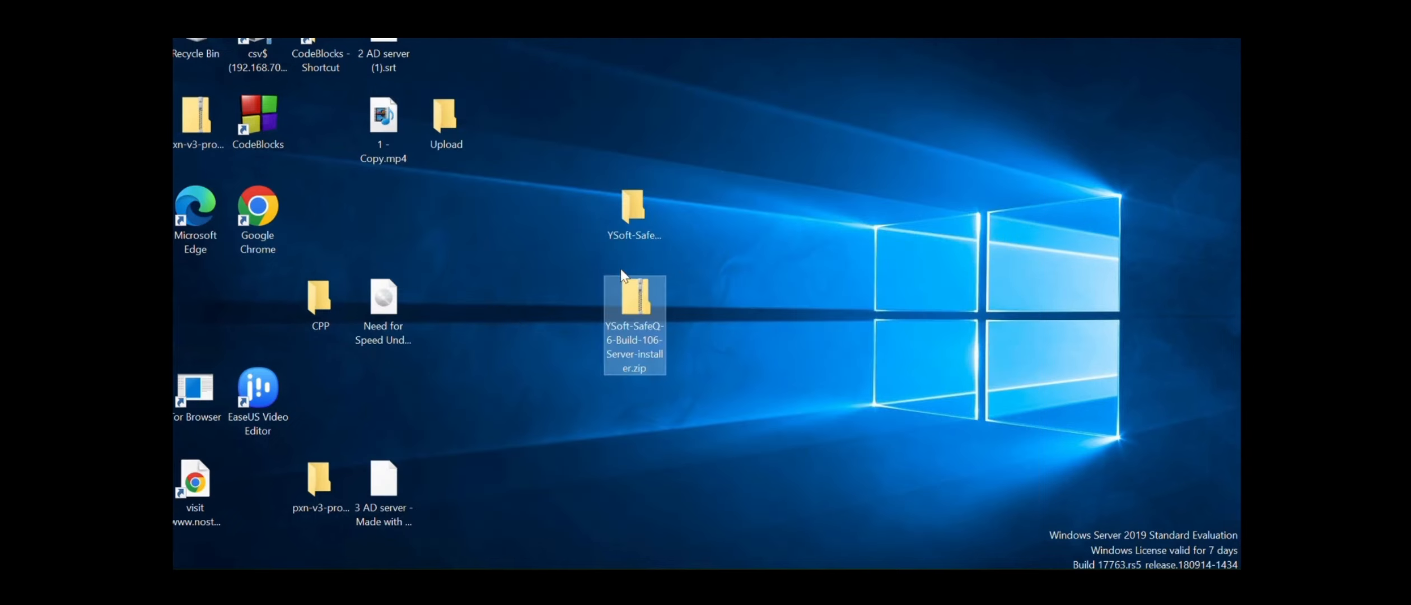
Run SafeQ6.exe as administrator from the extracted YSoft-SafeQ-6-Build-106-Server-installer folder
double_click(642, 219)
left_click(577, 169)
right_click(577, 170)
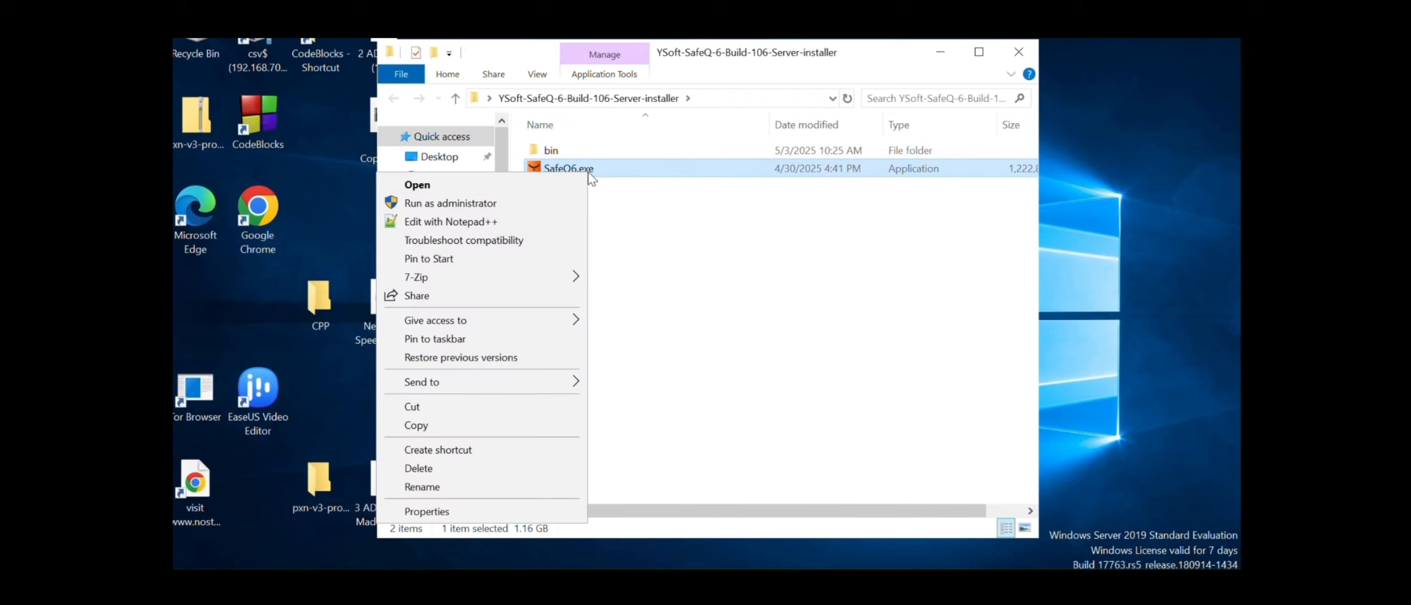
left_click(505, 203)
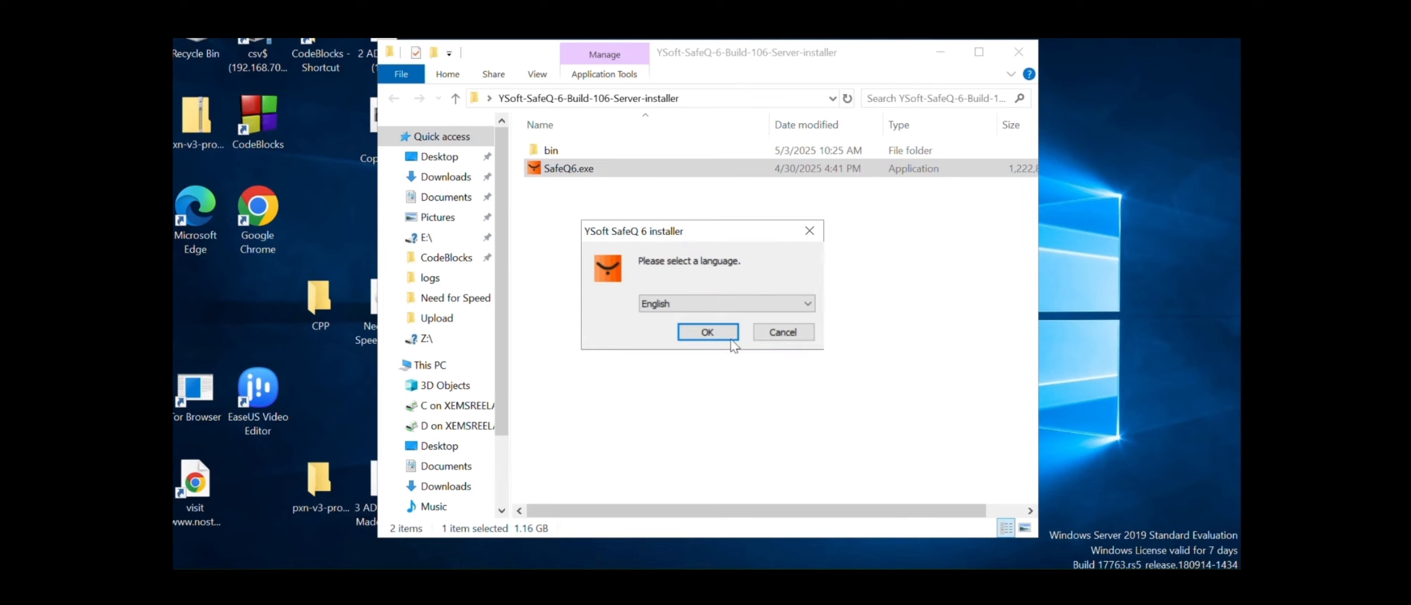
Choose English, accept the licence, and select the First server installation scenario
left_click(731, 338)
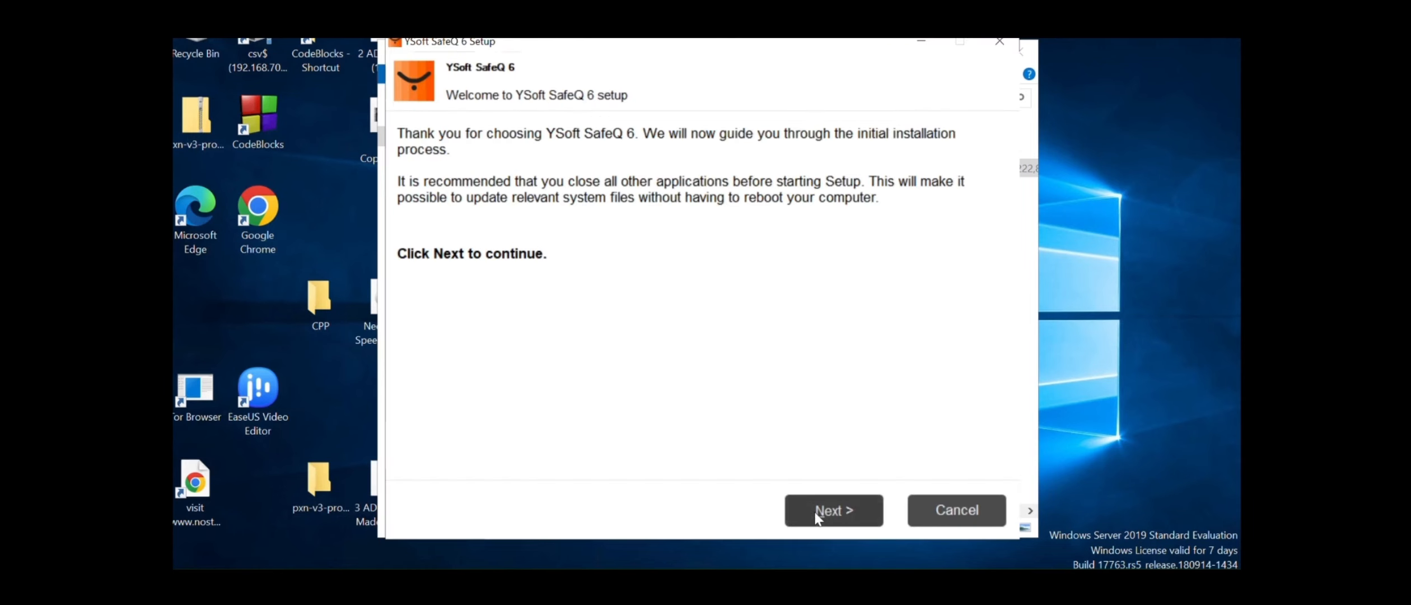
left_click(817, 512)
left_click(817, 513)
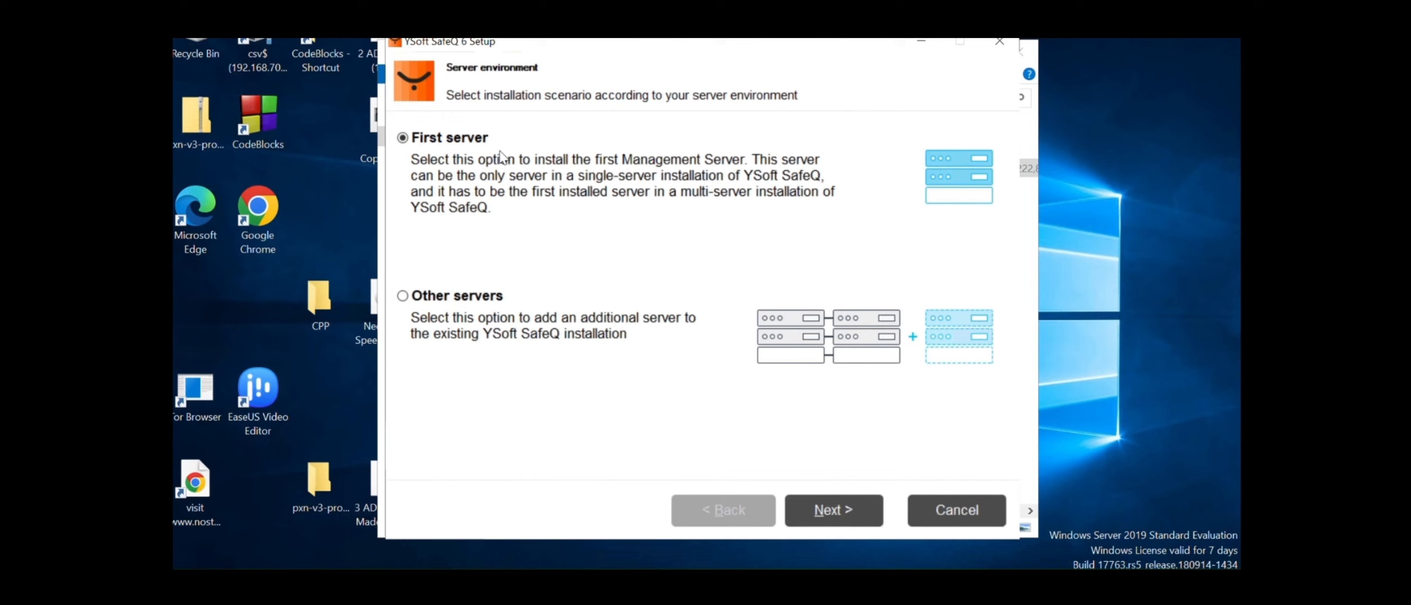
left_click(835, 514)
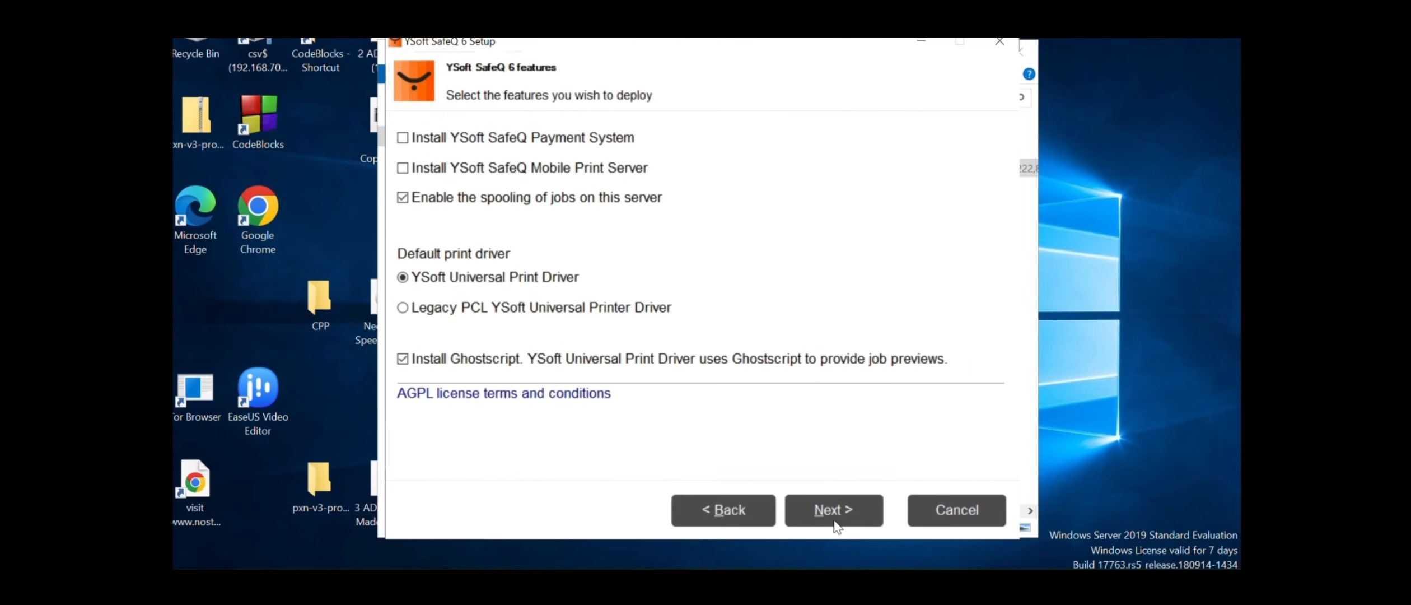
Exclude Mobile Print Server and keep C:\SafeQ6\ as the install location for the readiness check
left_click(411, 169)
left_click(849, 525)
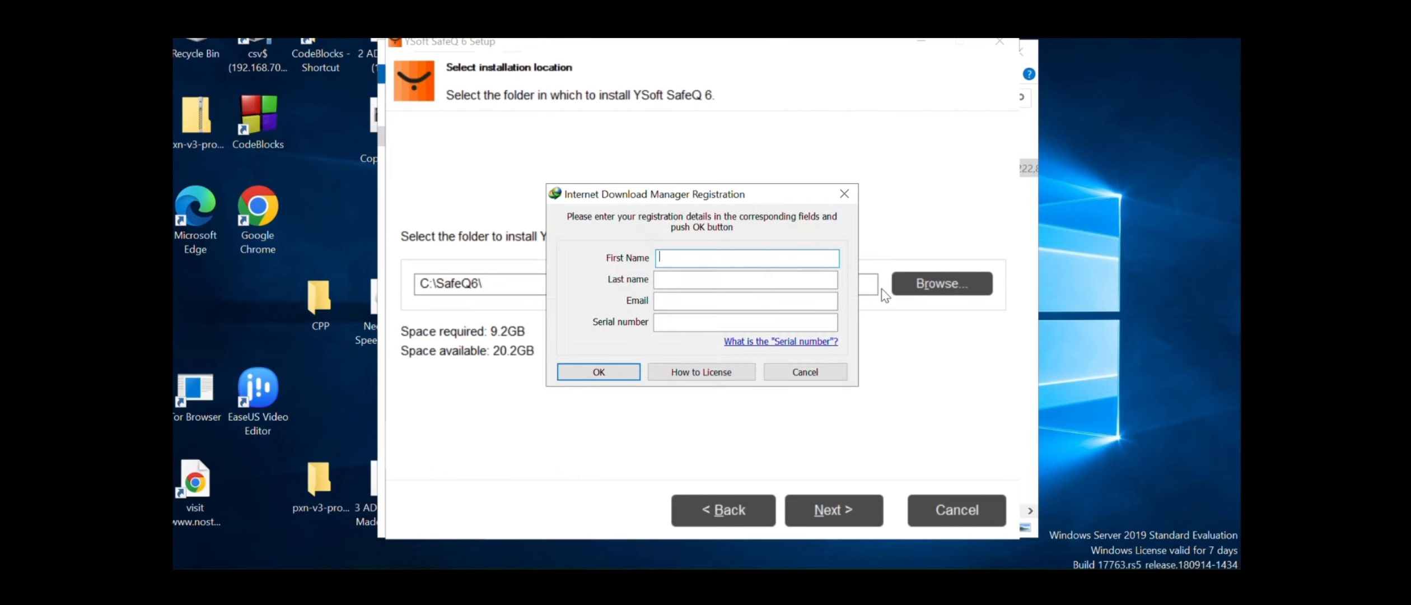
left_click(844, 194)
left_click(837, 503)
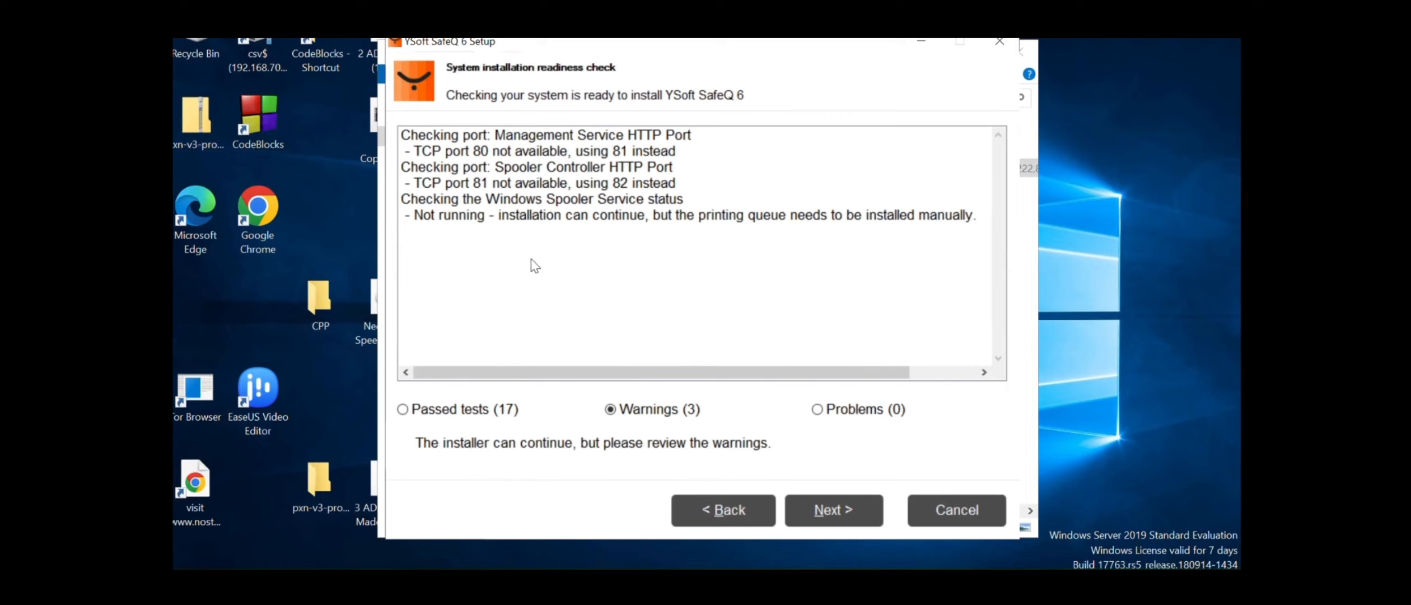
Open Print Management from the Start search, then minimize it
key("super")
type("print")
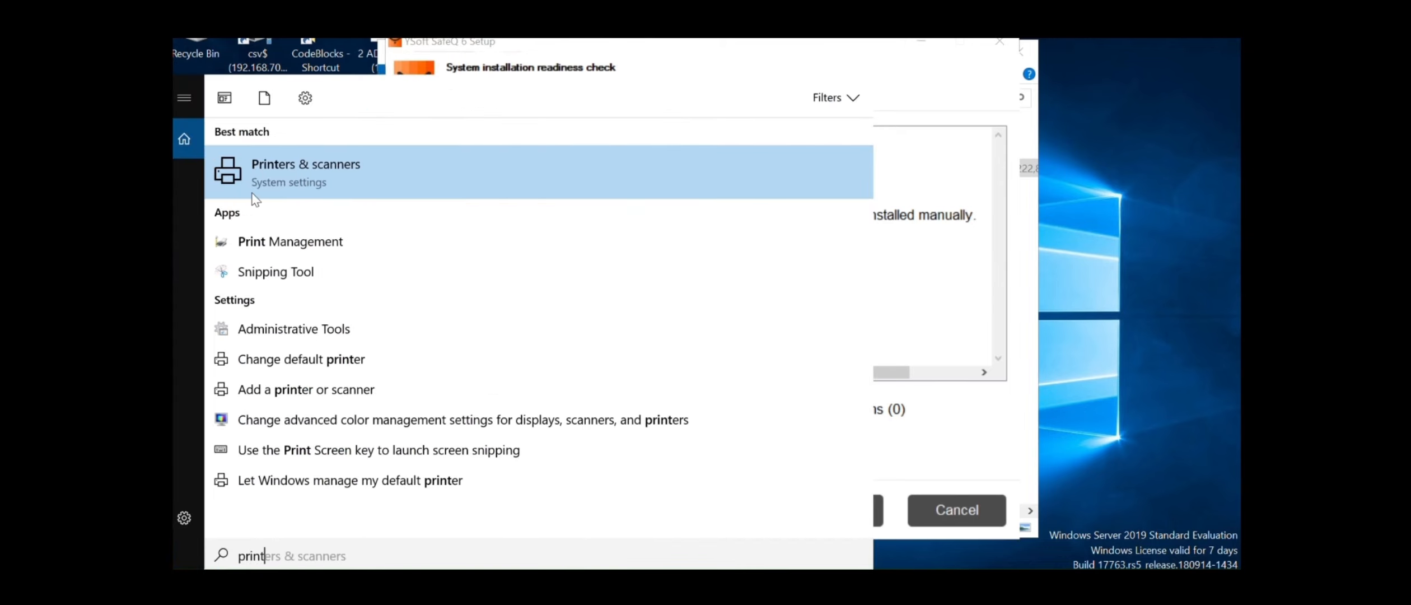
left_click(267, 231)
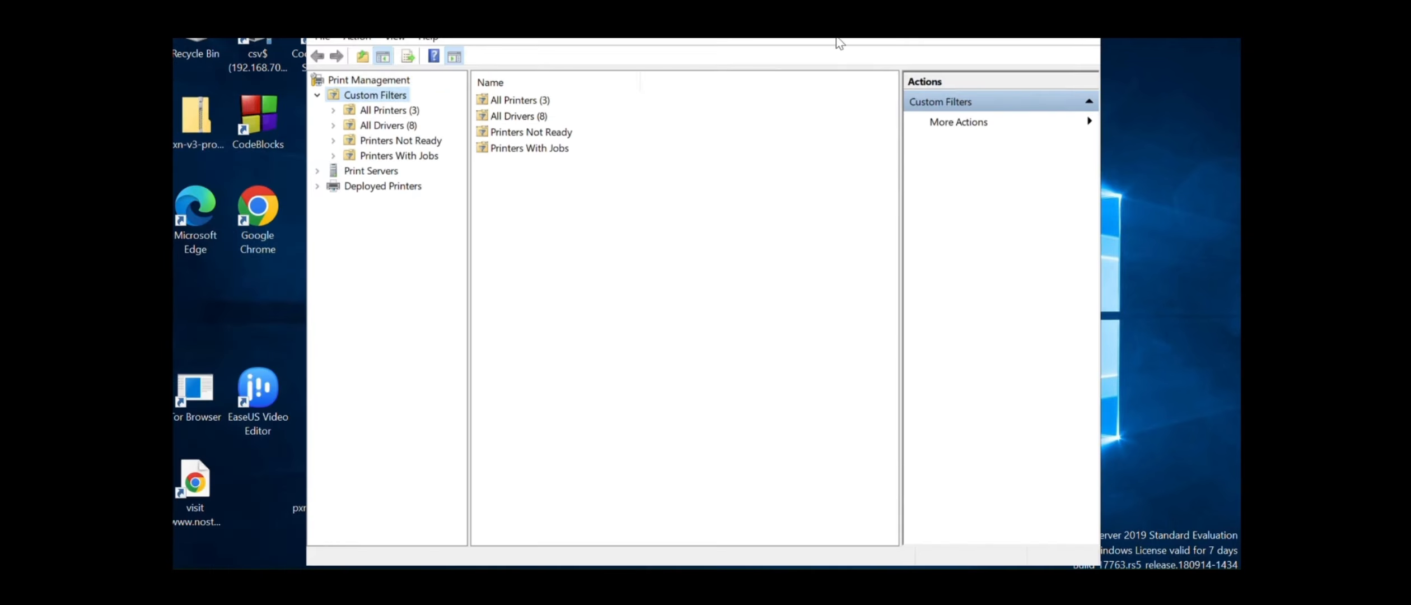
left_click(1002, 22)
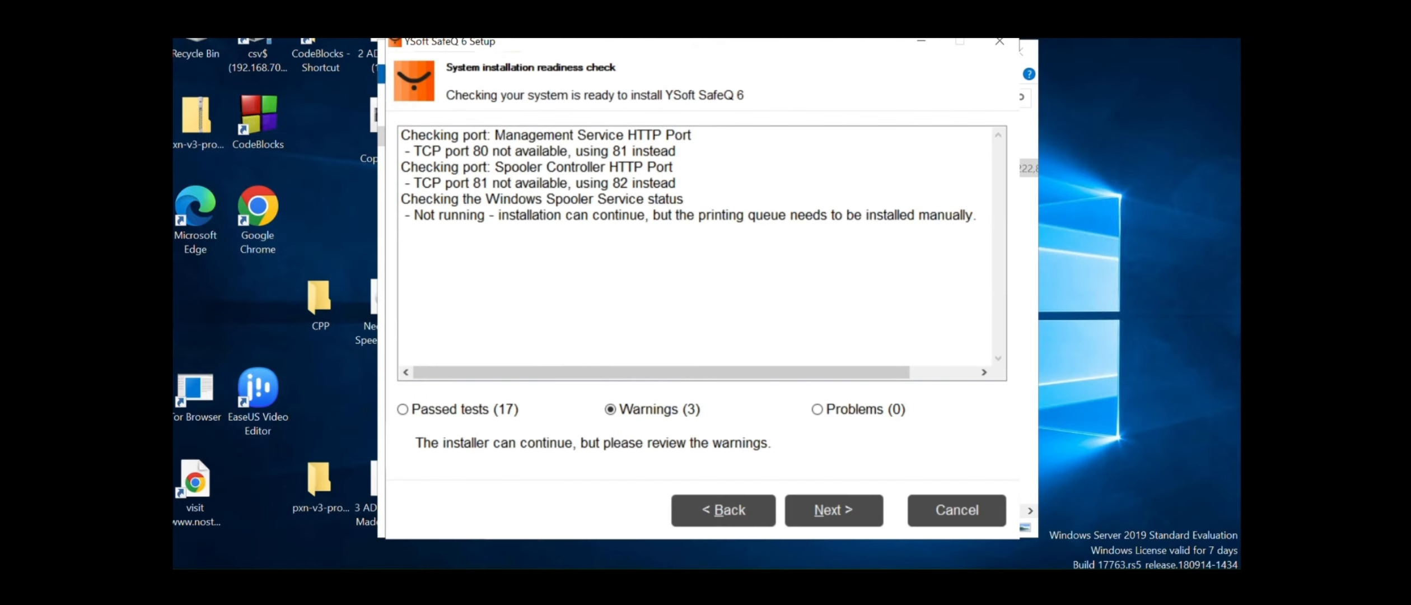
Restart the Print Spooler service in Services, including its dependent LPD Service
key("super")
type("serv")
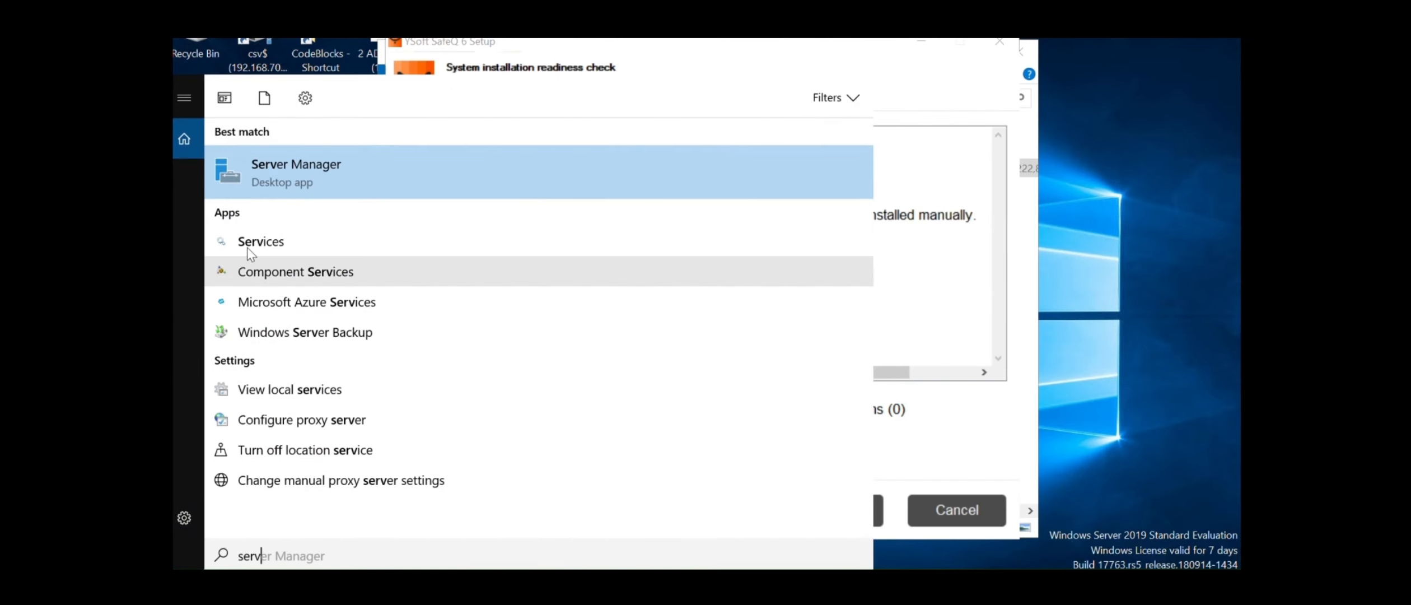
left_click(261, 238)
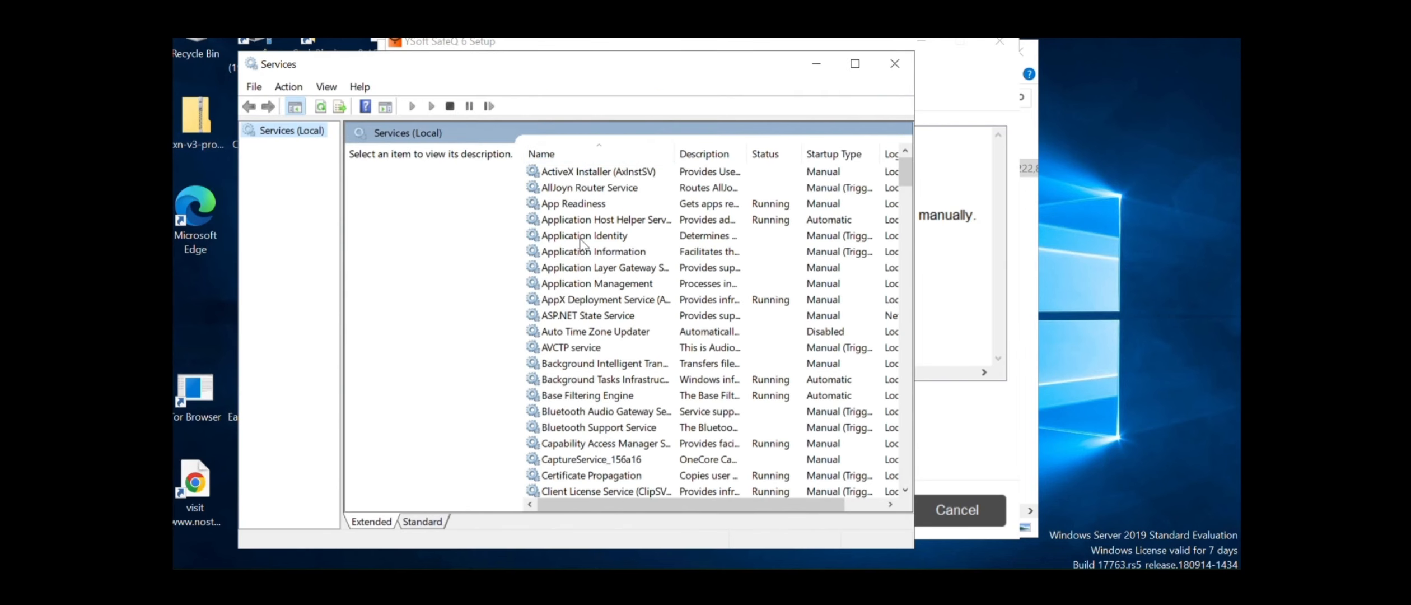
left_click(602, 314)
key("p")
key("p")
key("p")
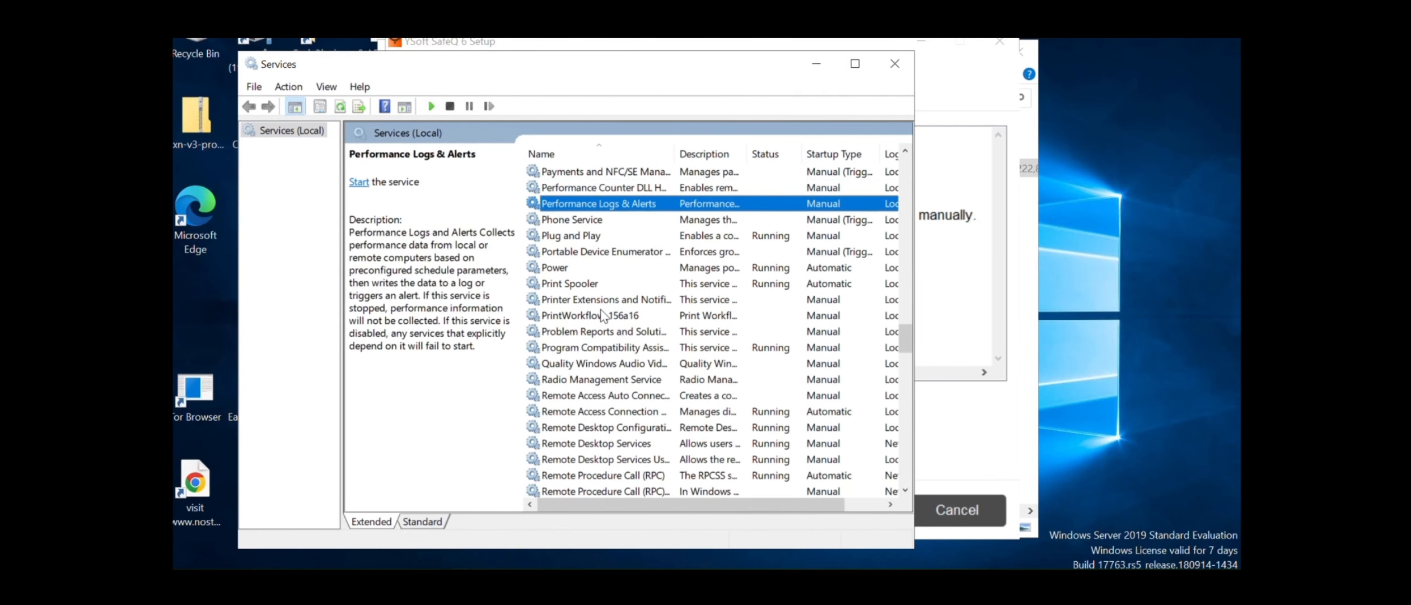
key("p")
key("p")
key("p")
key("p")
key("p")
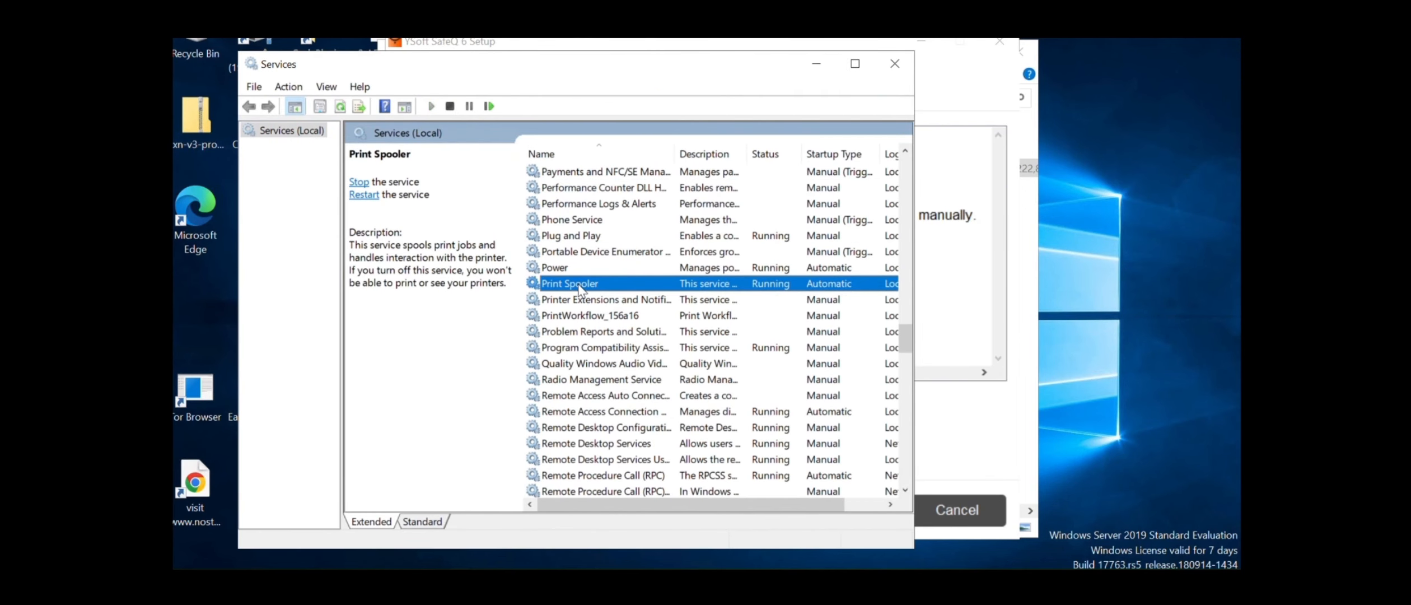
right_click(580, 287)
left_click(646, 366)
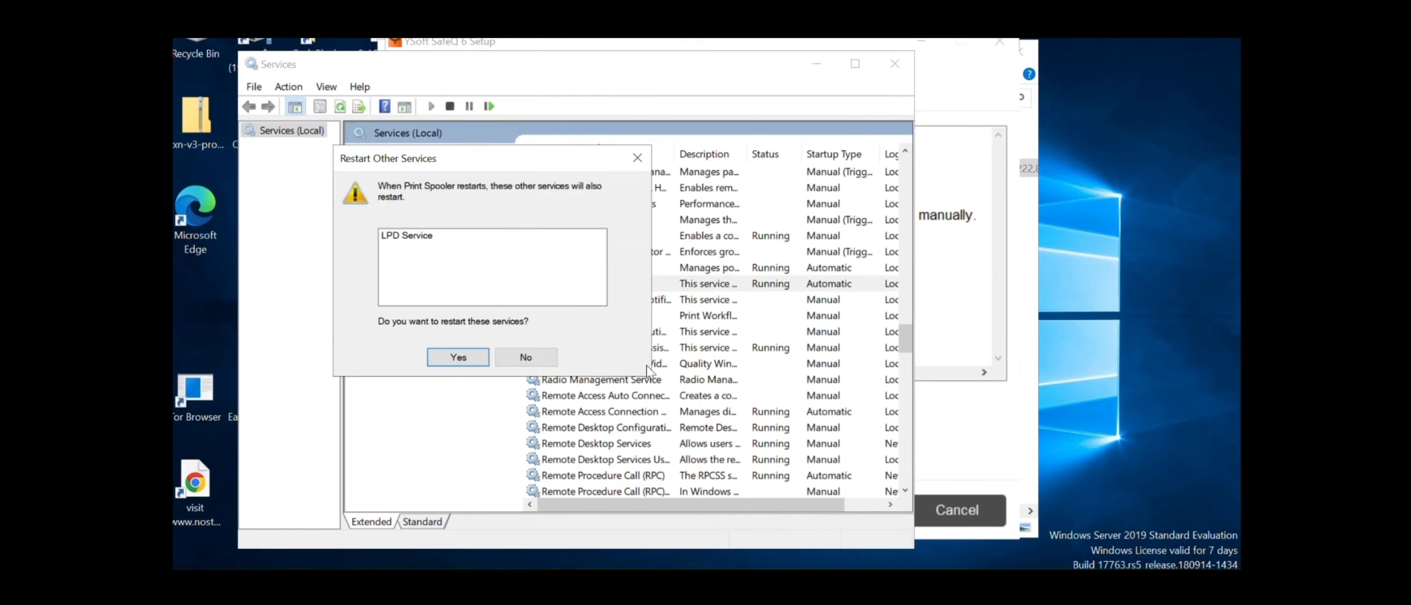
left_click(469, 354)
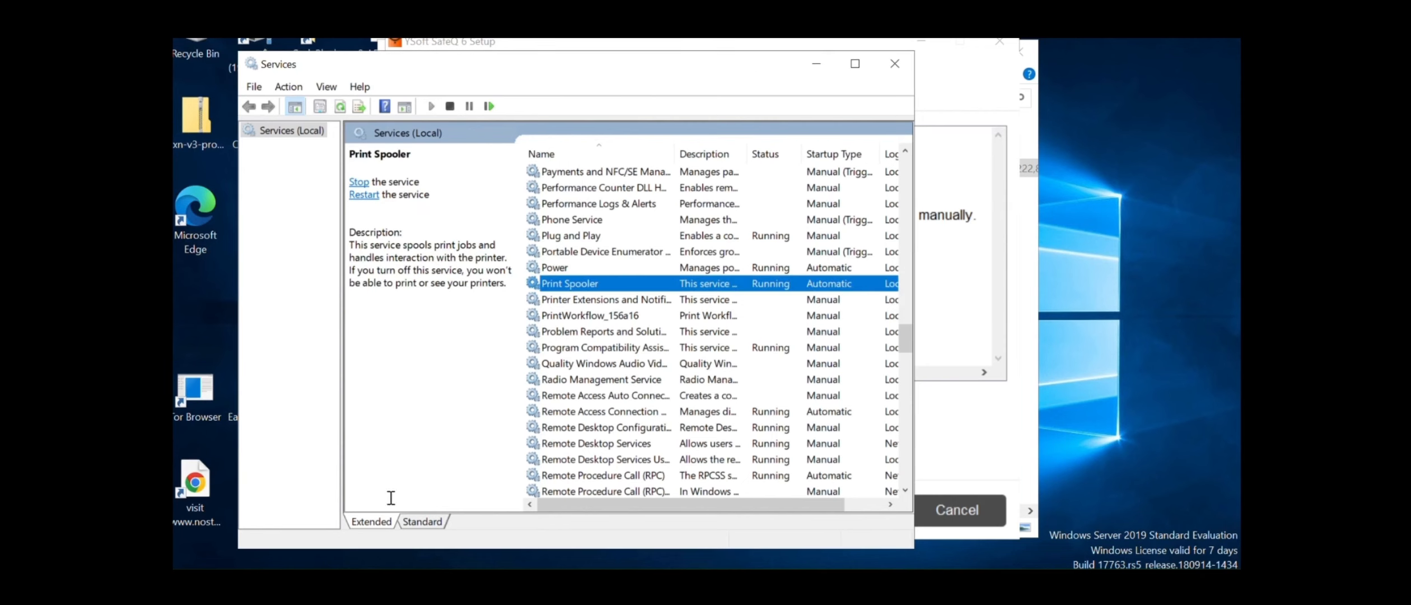
key("super")
Check optional features settings, then launch Add Roles and Features via a 'windows feat' search
type("opti")
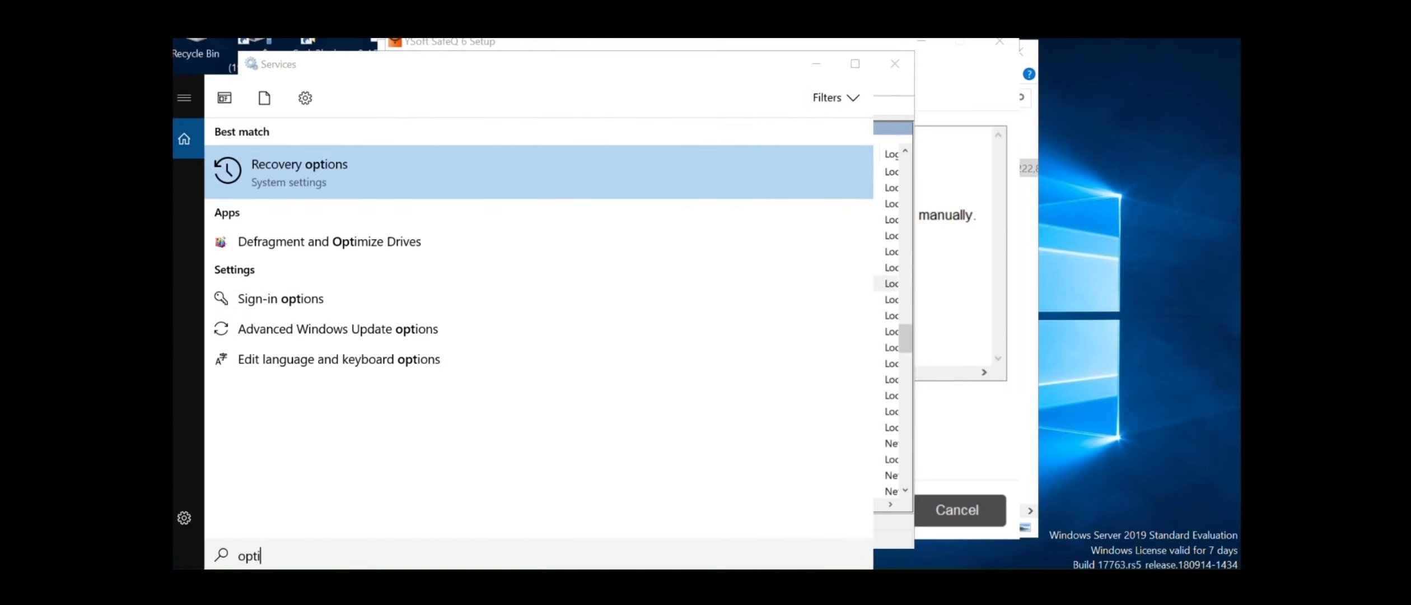
type("onal")
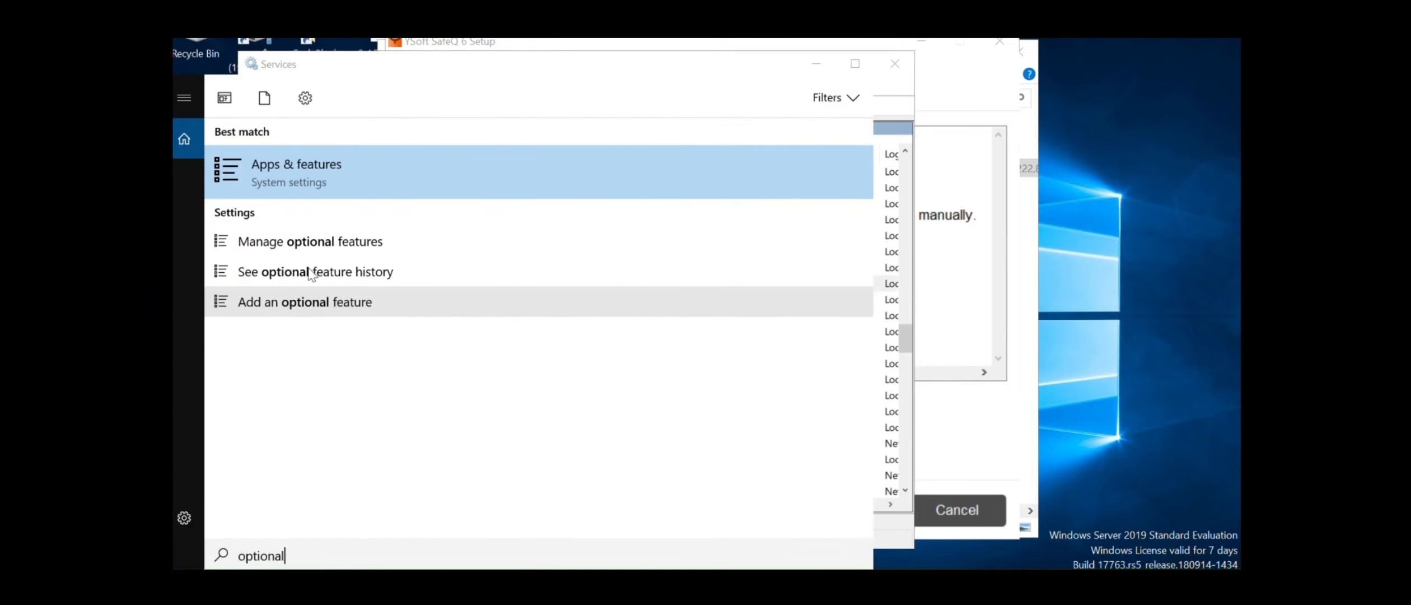
left_click(331, 239)
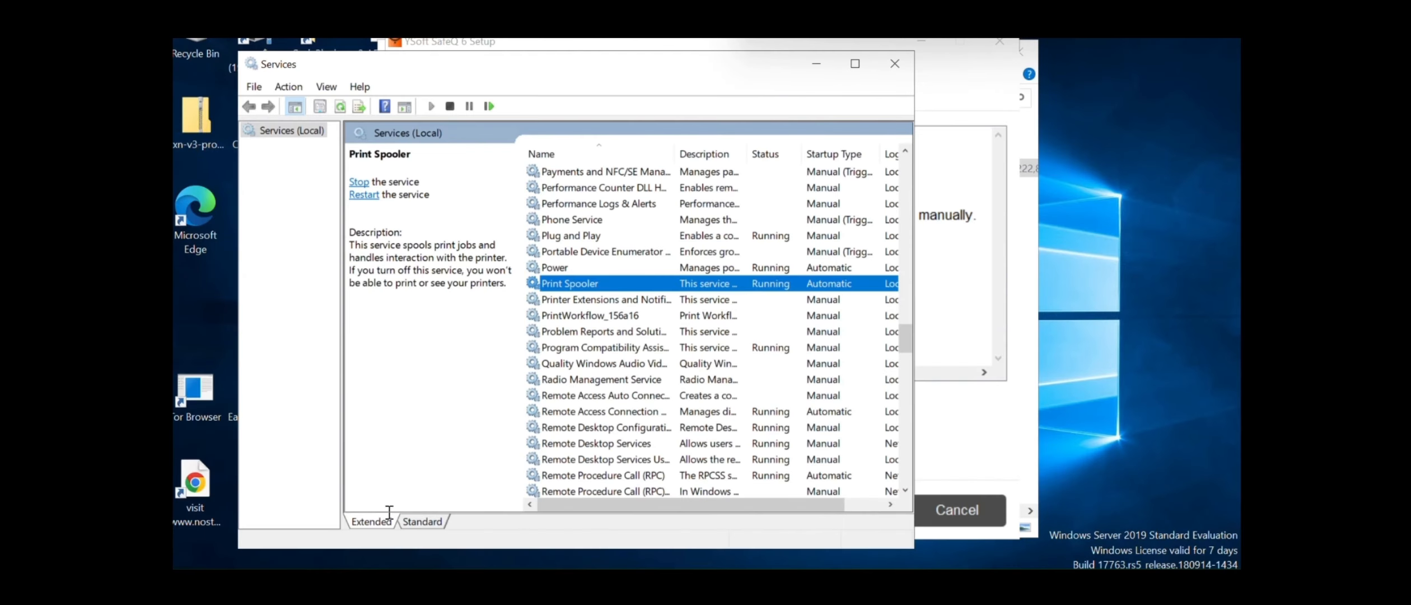
key("super")
type("wib")
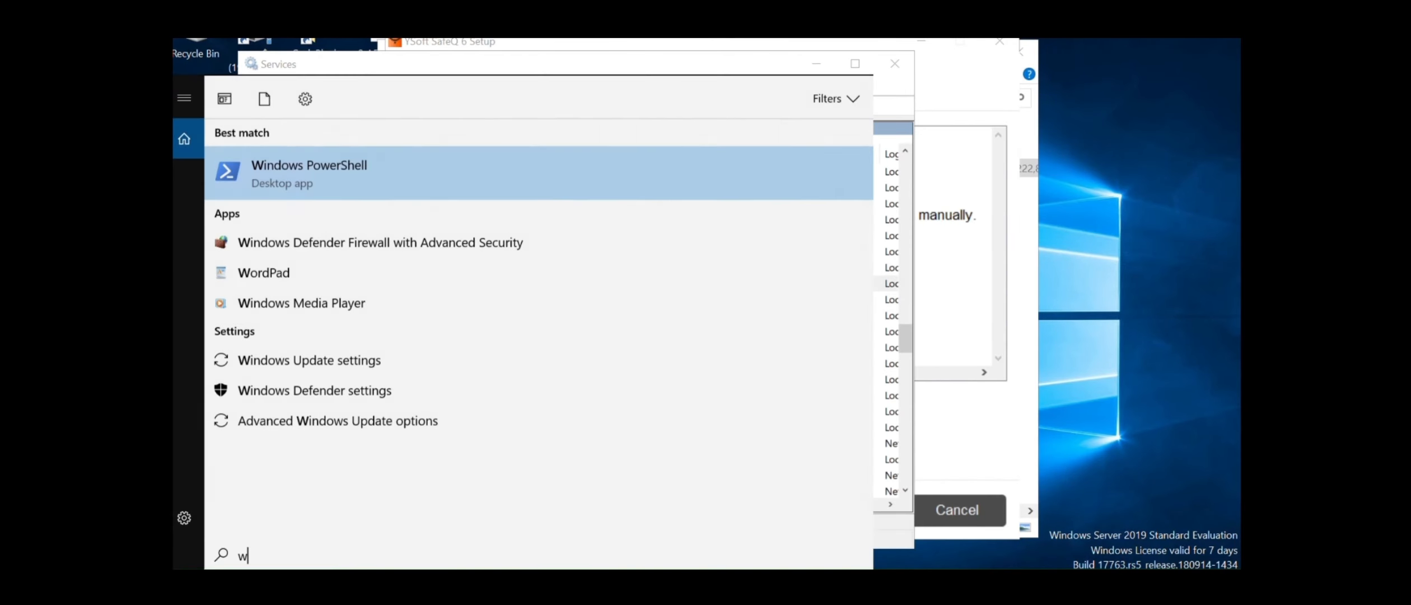
key("BackSpace")
key("BackSpace")
key("BackSpace")
type("windo")
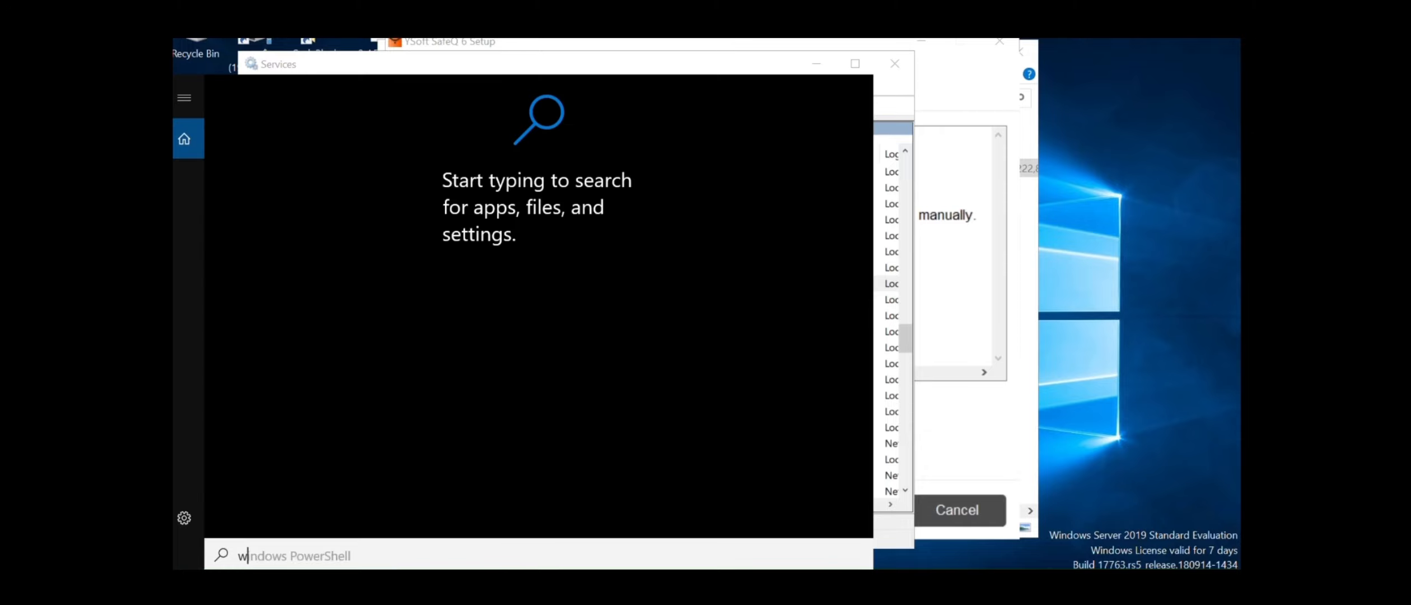
type("ws f")
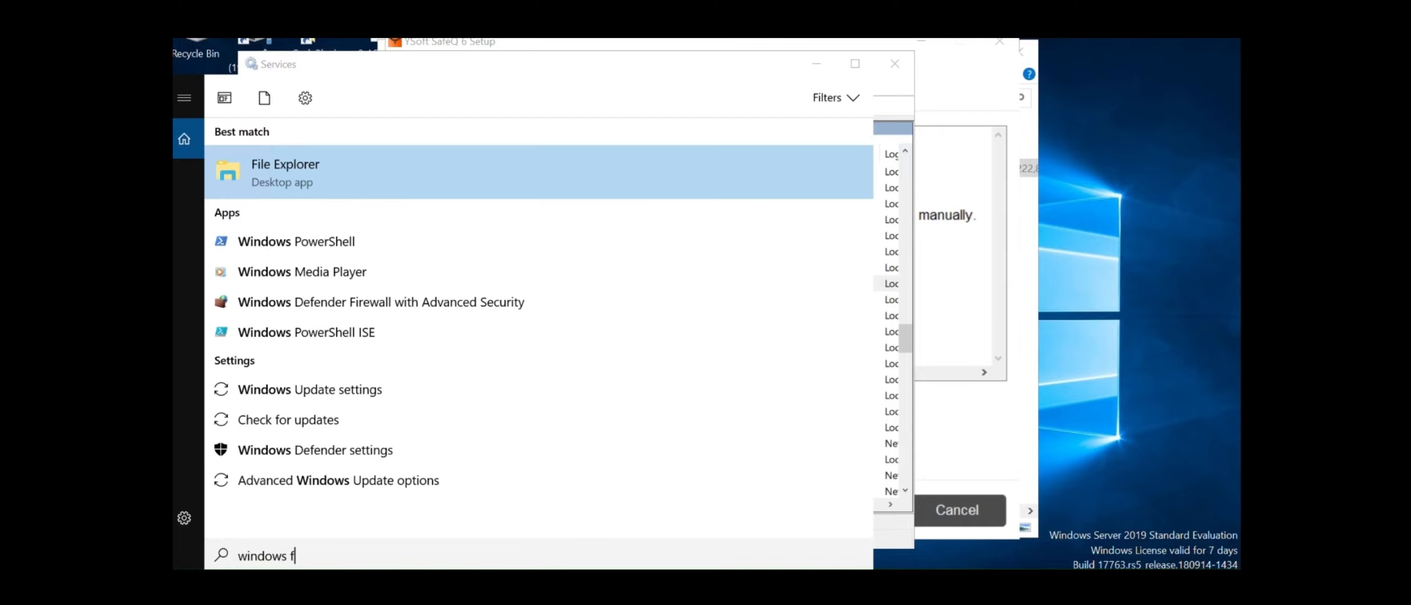
type("eat")
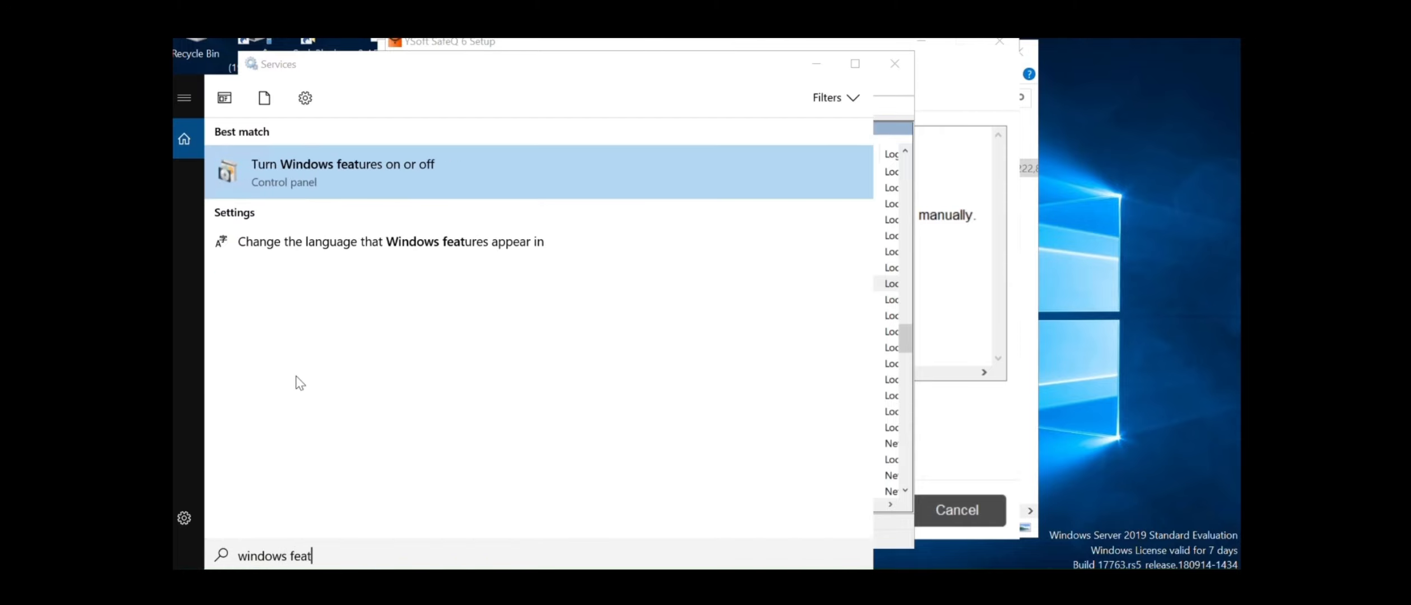
left_click(365, 190)
Advance with role-based installation to Features, leaving Remote Desktop Services and Remote Access unselected
left_click(693, 523)
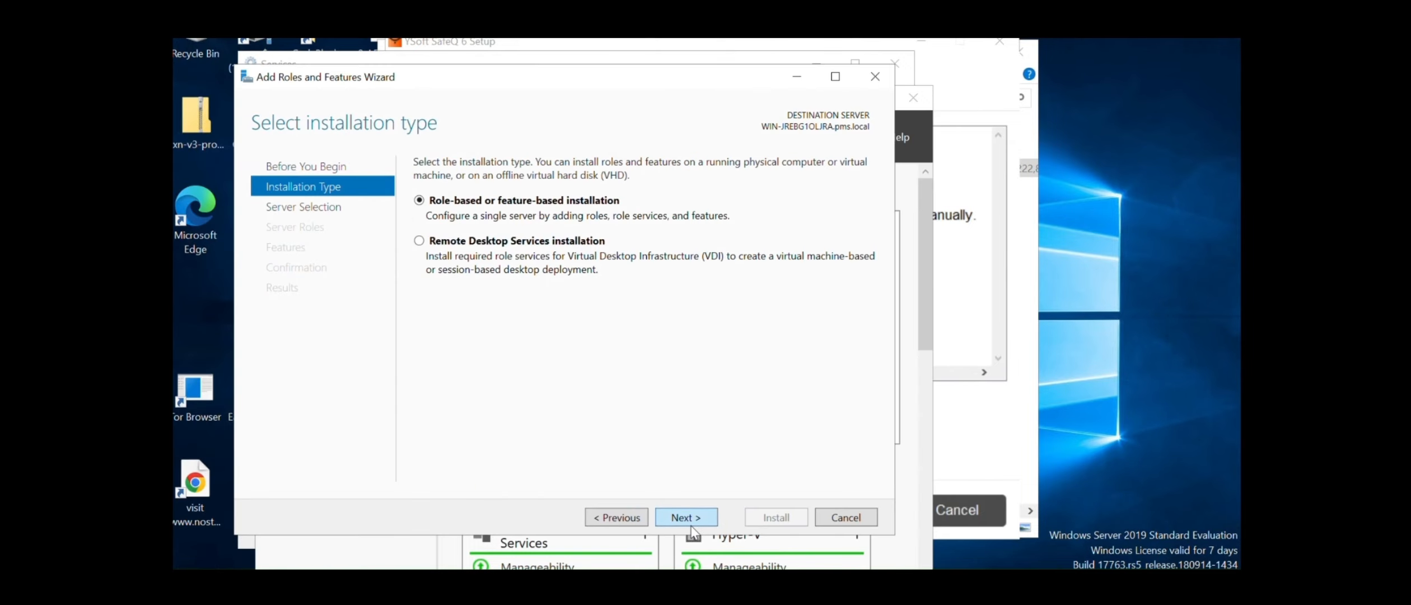
left_click(693, 523)
left_click(683, 516)
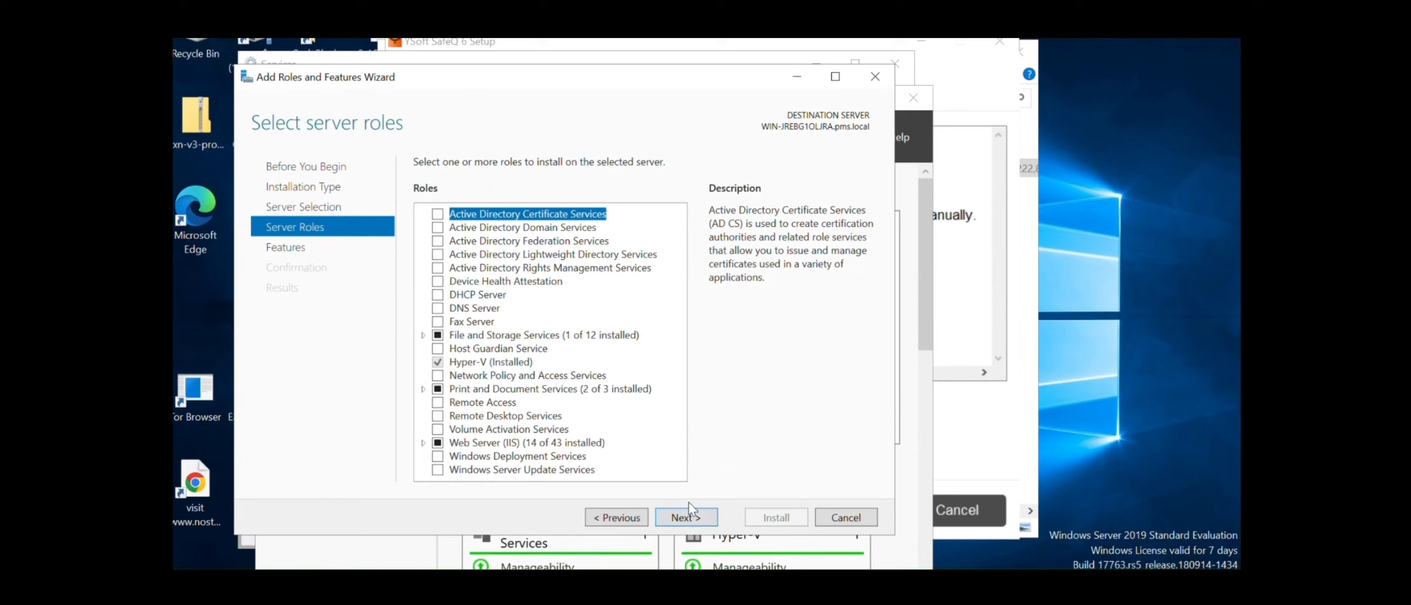
left_click(438, 417)
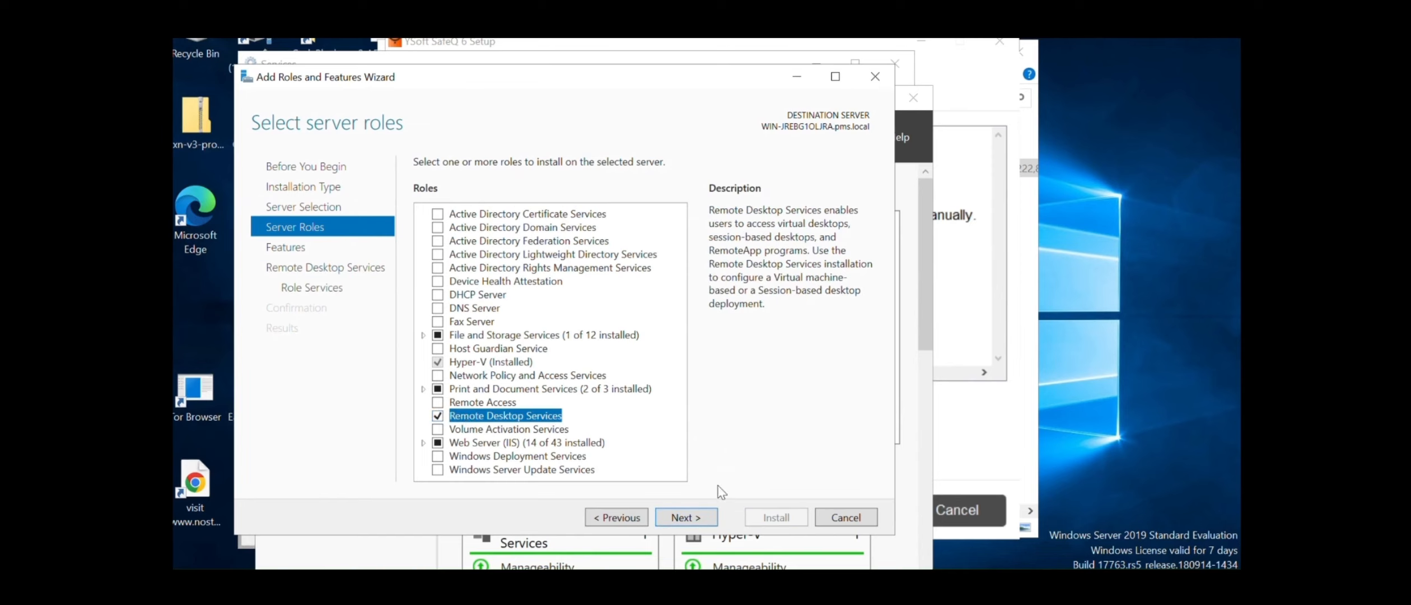
left_click(438, 416)
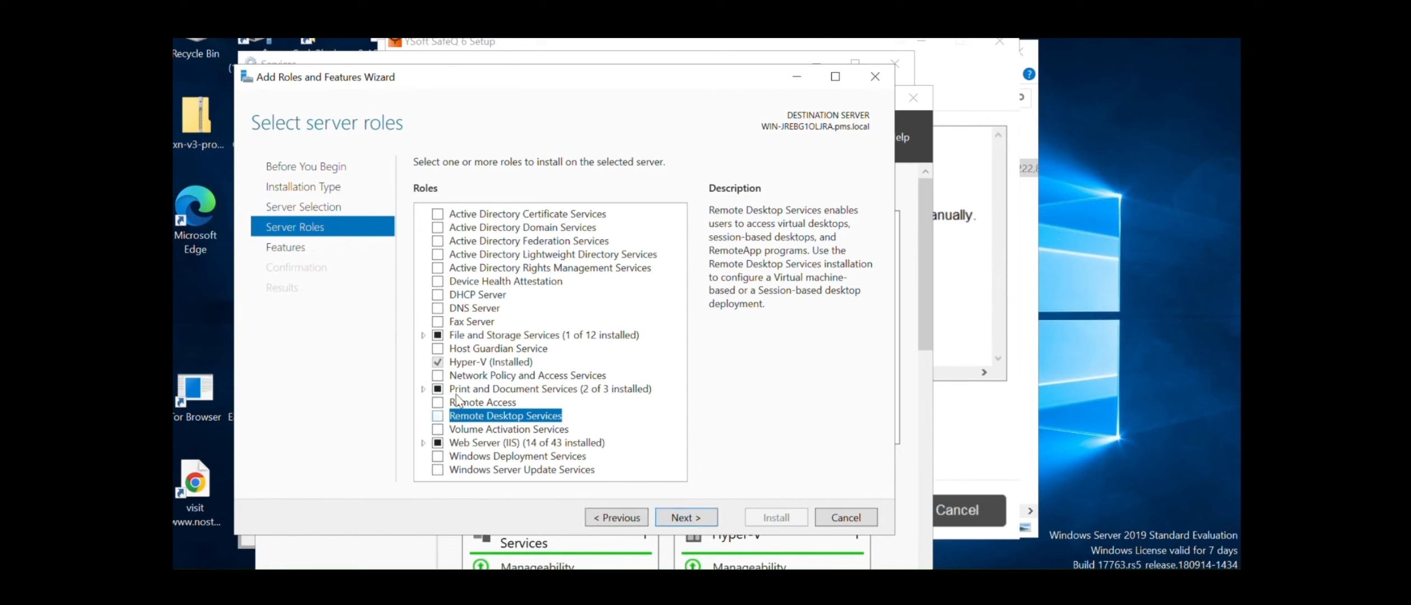
left_click(439, 402)
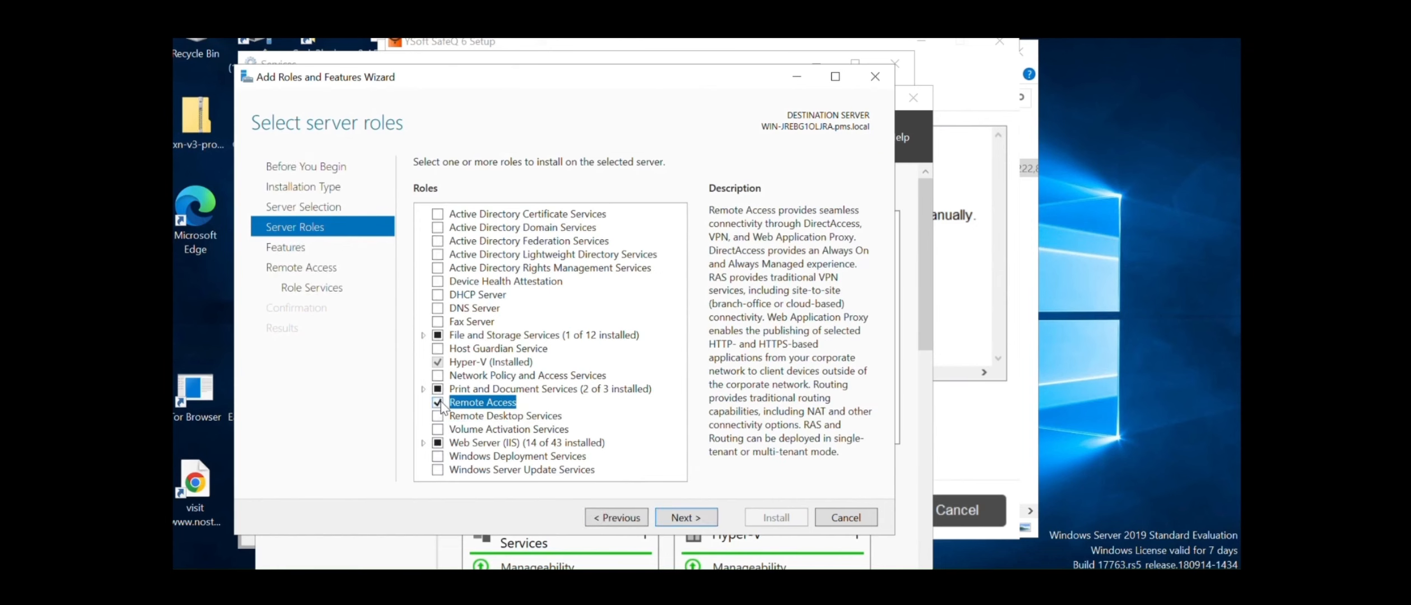
left_click(441, 402)
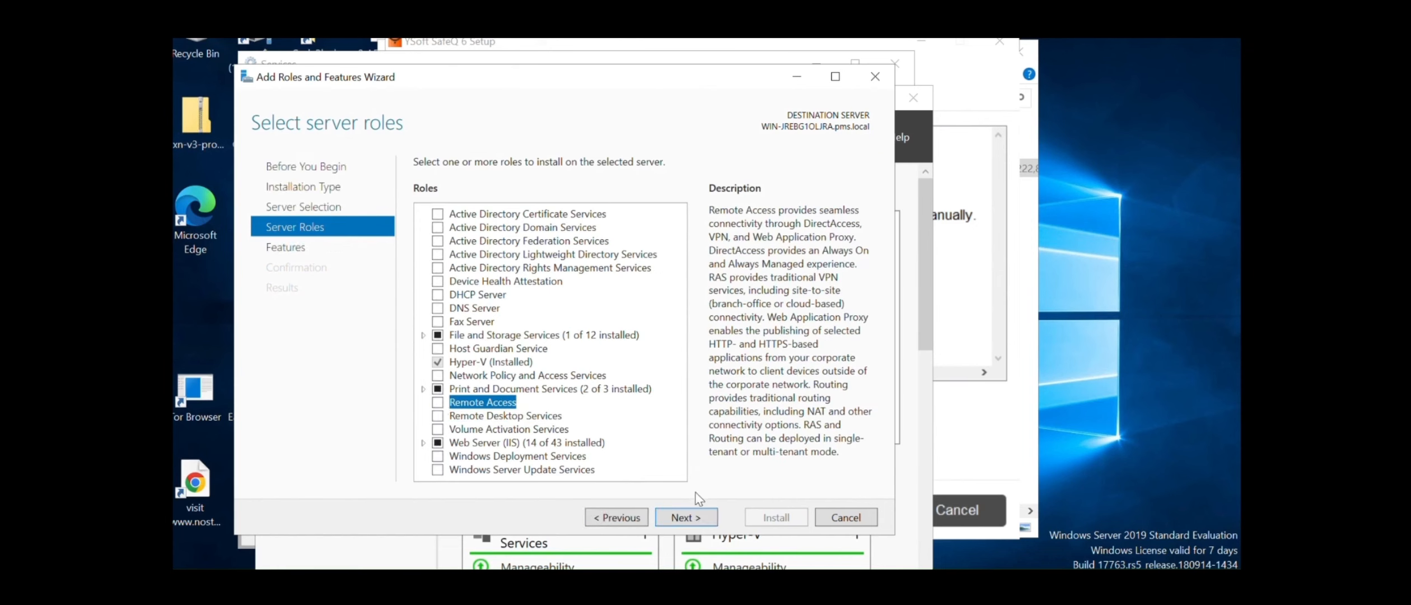
left_click(694, 518)
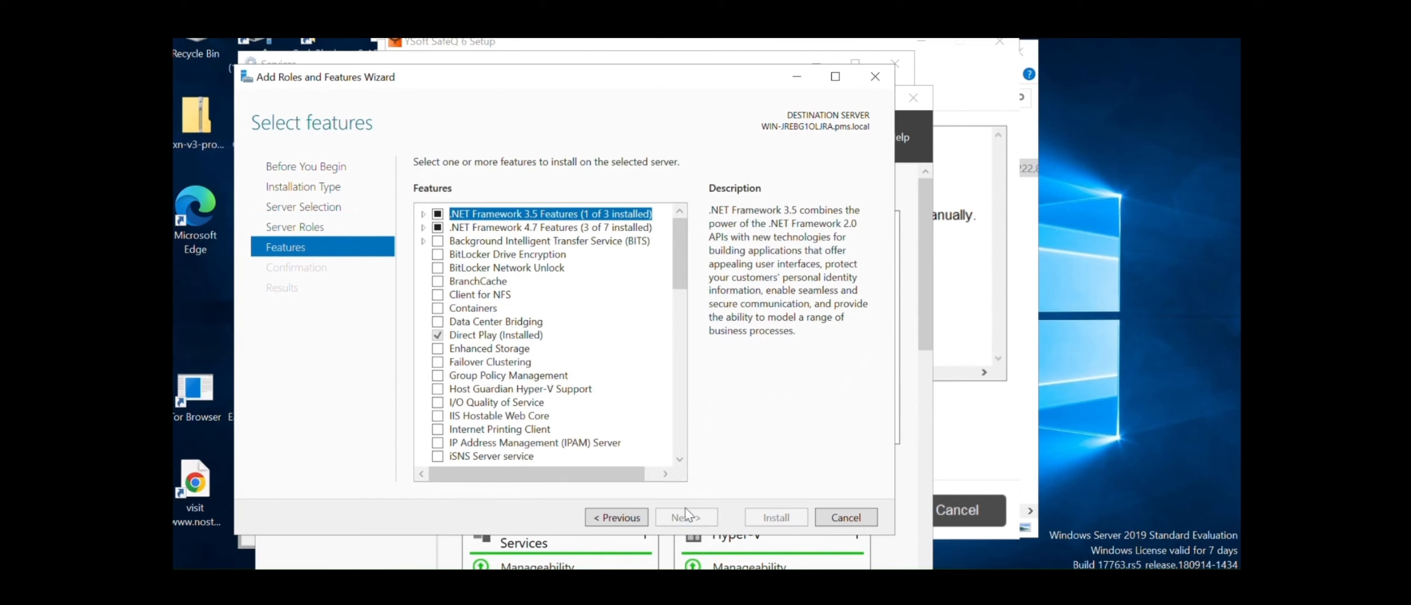
Return to Server Roles and expand Print and Document Services to review LPD Service
left_click_drag(679, 263, 732, 222)
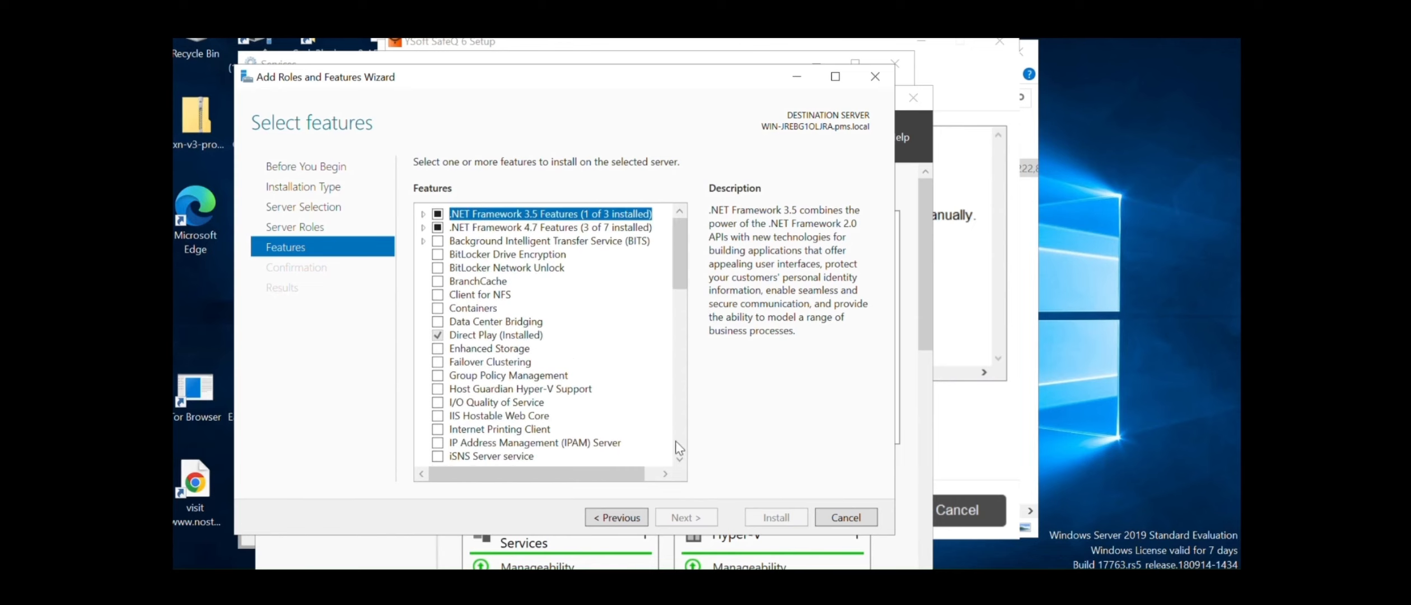
left_click(619, 517)
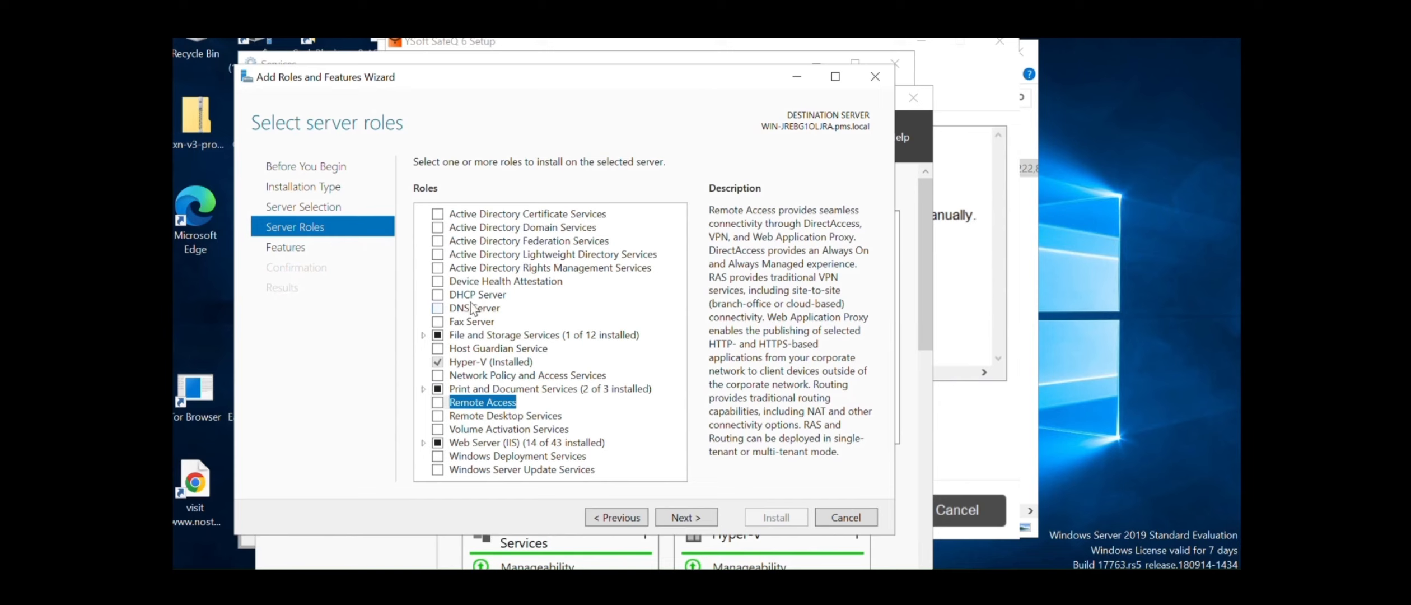
left_click(513, 218)
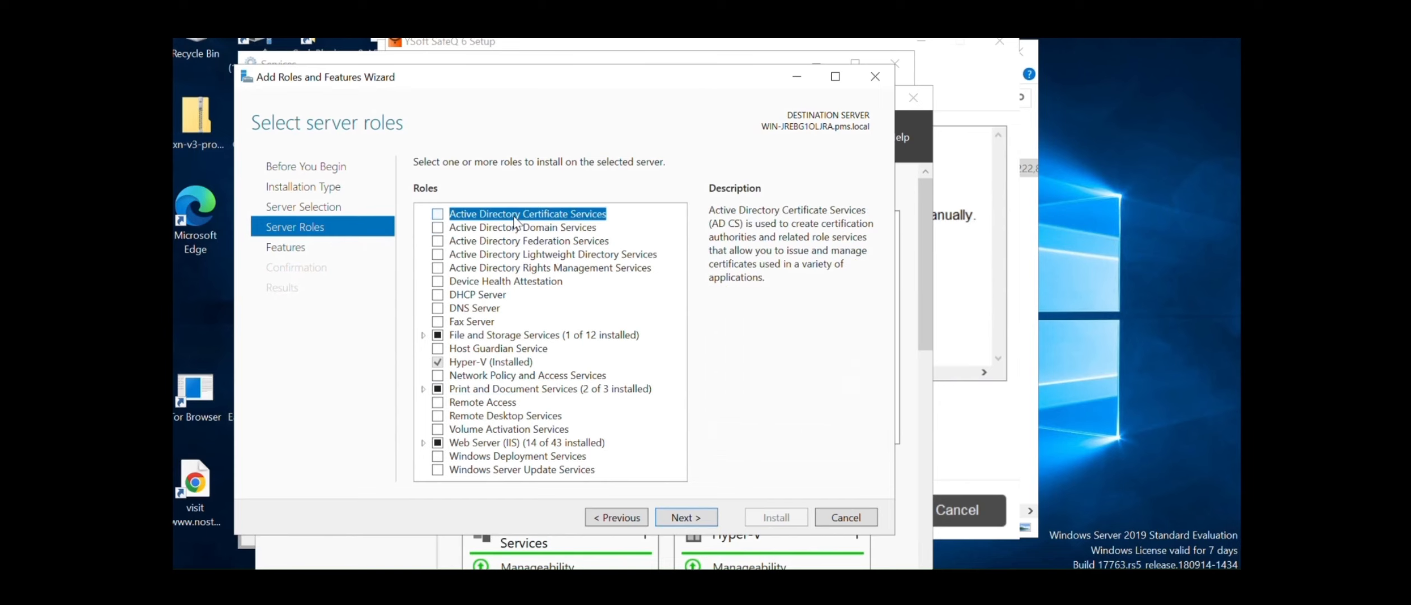
key("Down")
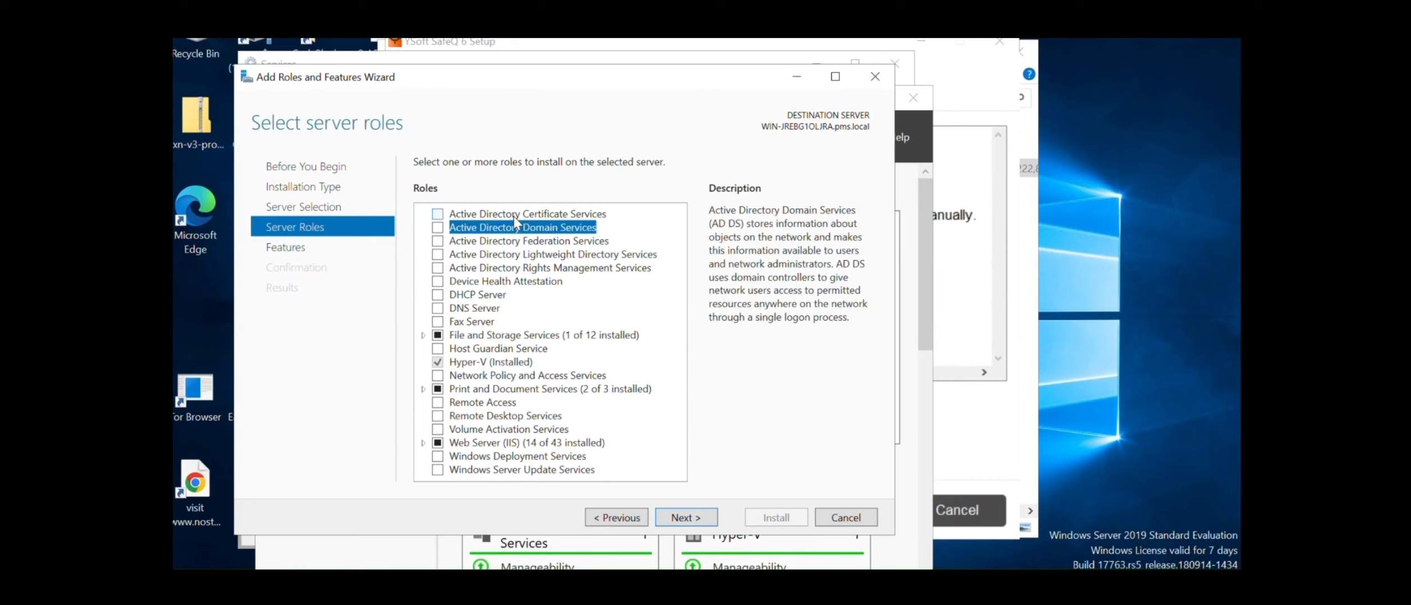
key("Down")
key("Down")
key("Down")
key("Down")
key("Down")
key("Down")
key("Down")
key("Down")
key("Down")
key("Down")
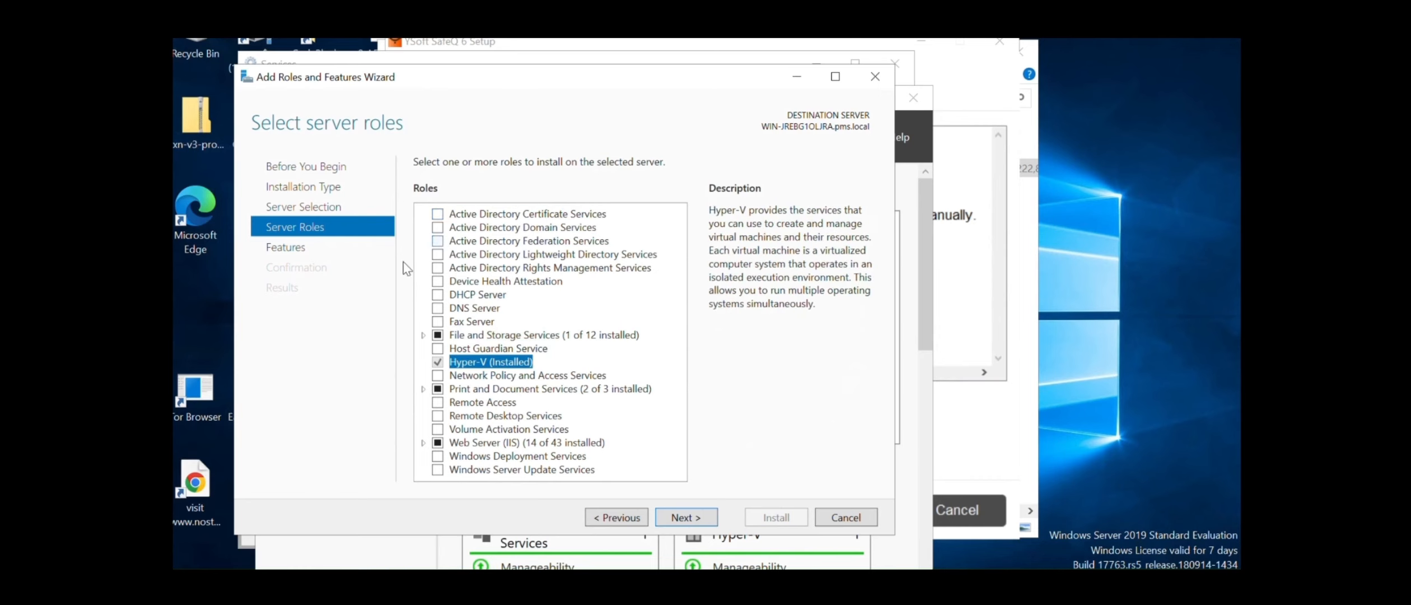
left_click(423, 389)
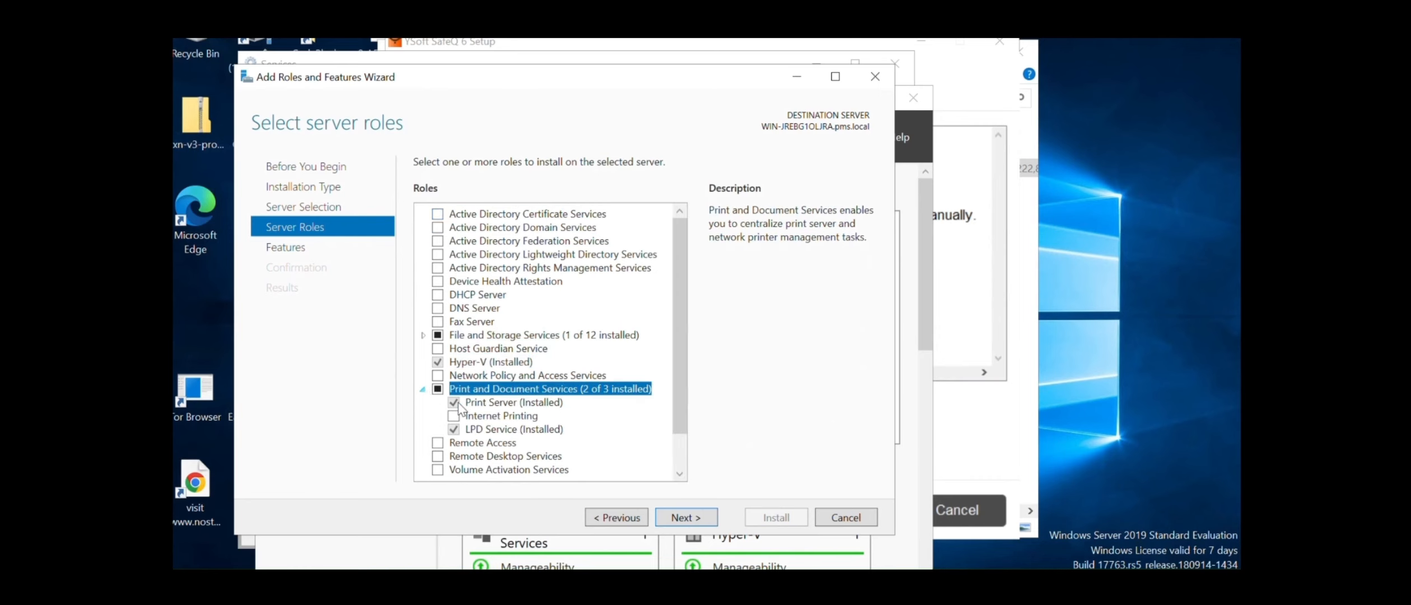
left_click(454, 430)
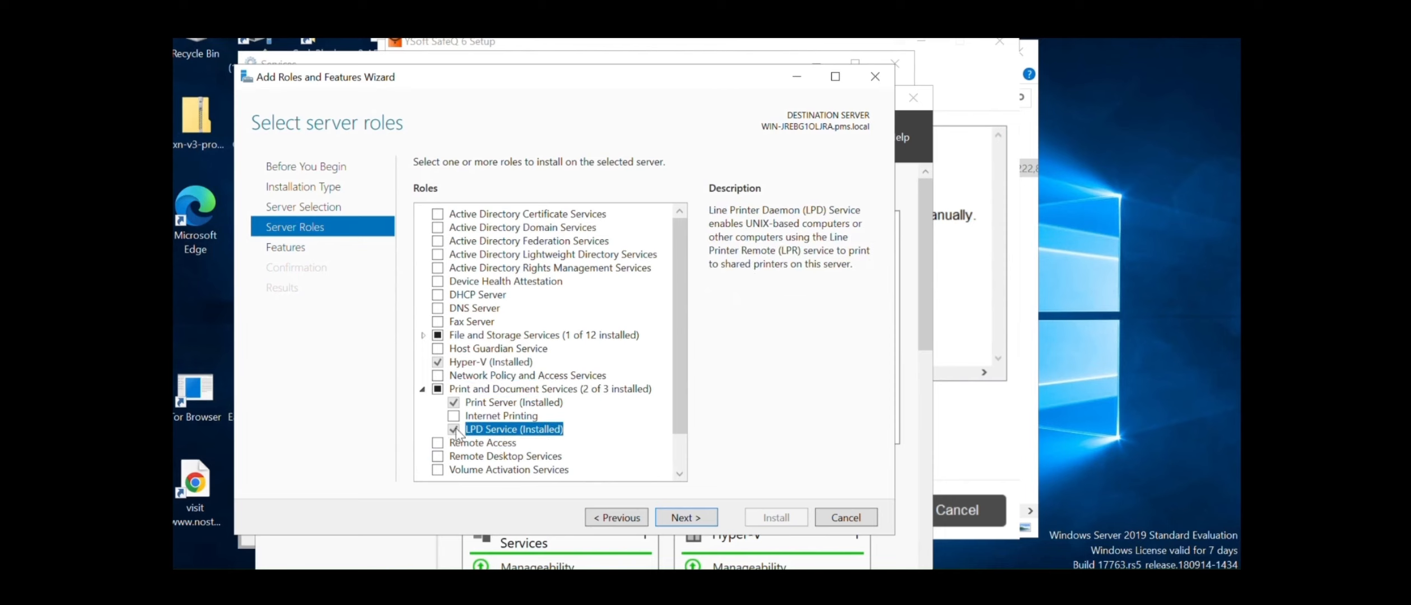
Try Internet Printing but decline its required features, then cancel the wizard
key("Up")
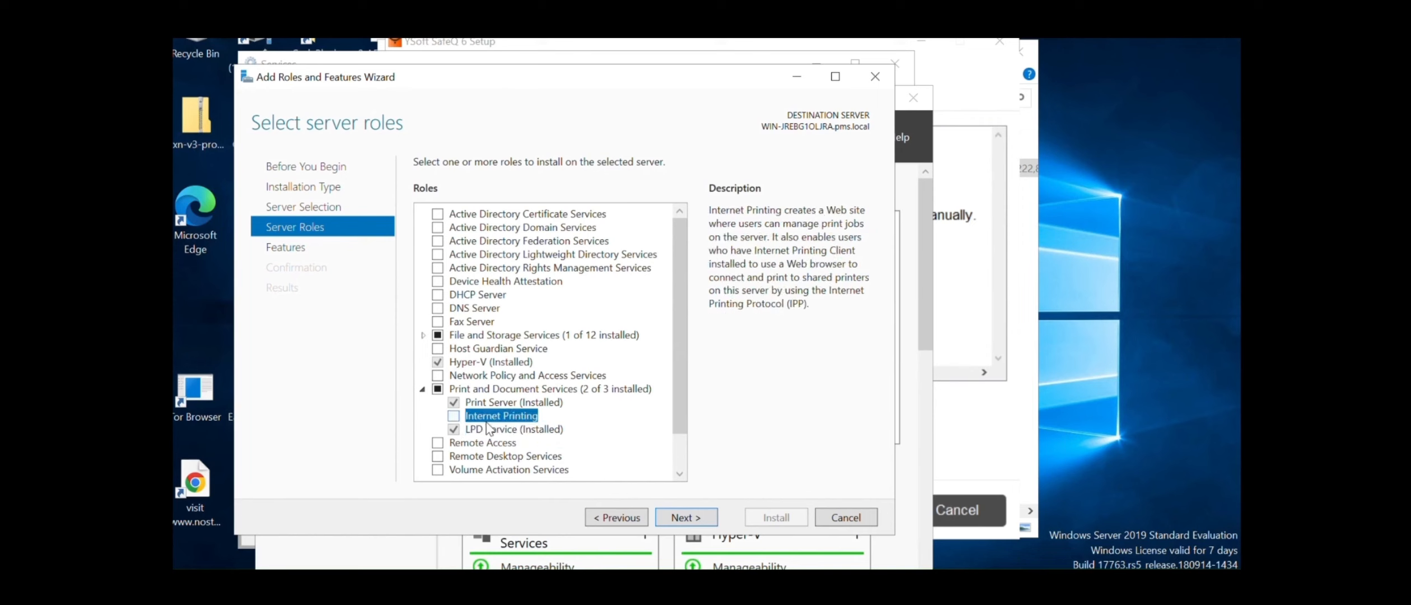
left_click(453, 416)
left_click(687, 437)
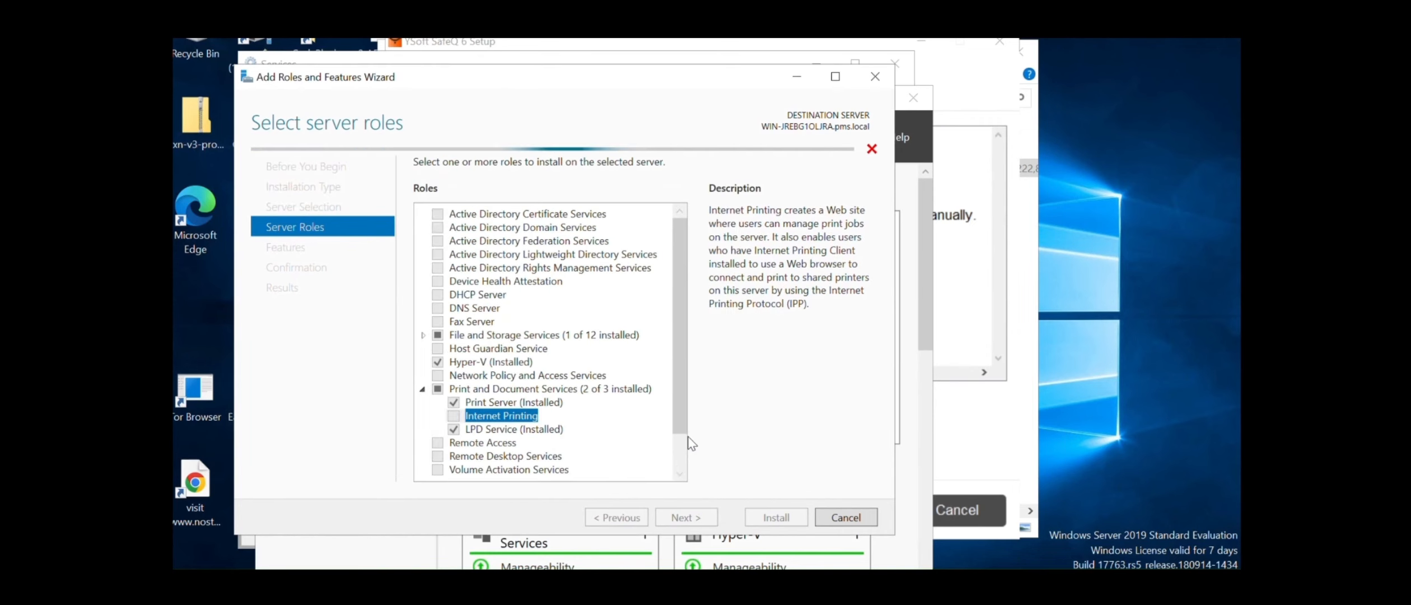
left_click(461, 430)
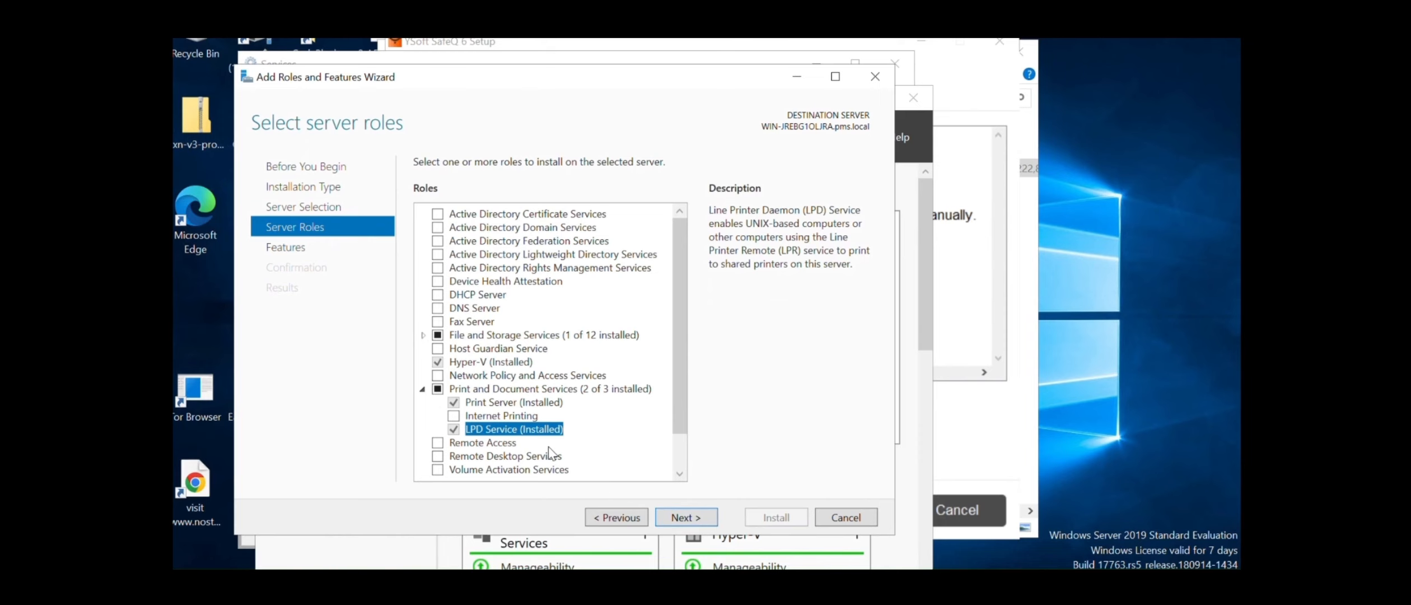
left_click(845, 516)
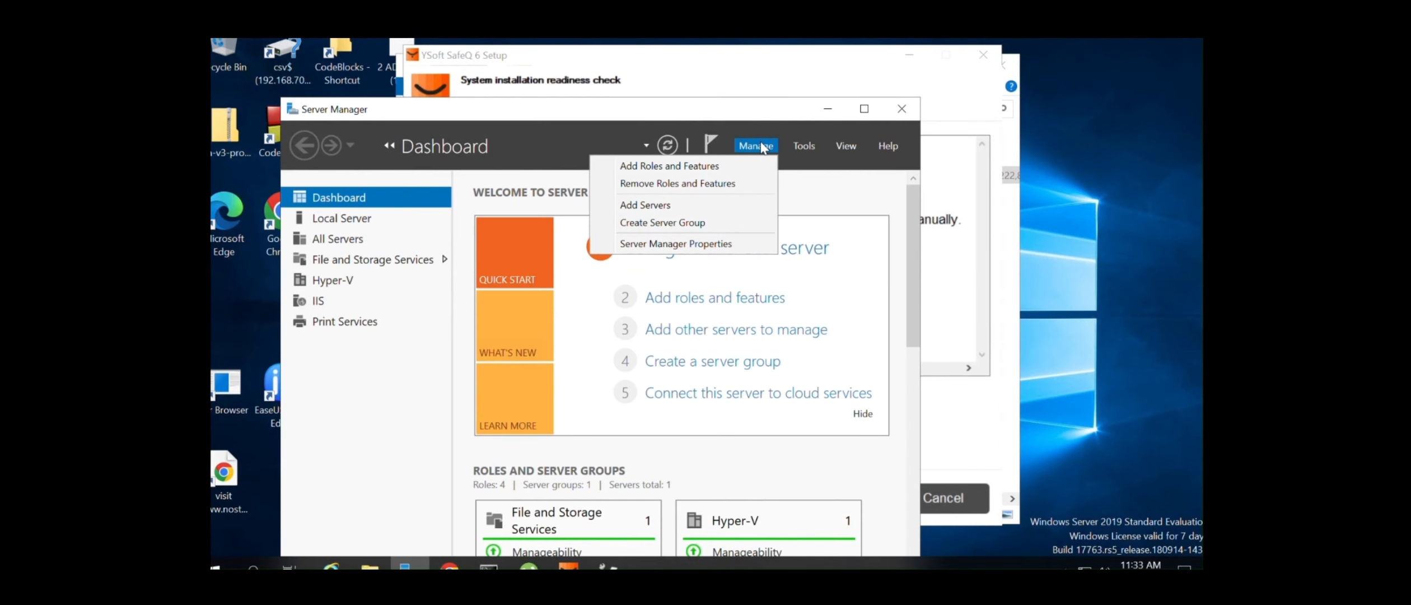
In Remove Roles and Features, clear LPD Service under Print and Document Services
left_click(760, 147)
left_click(760, 147)
left_click(696, 184)
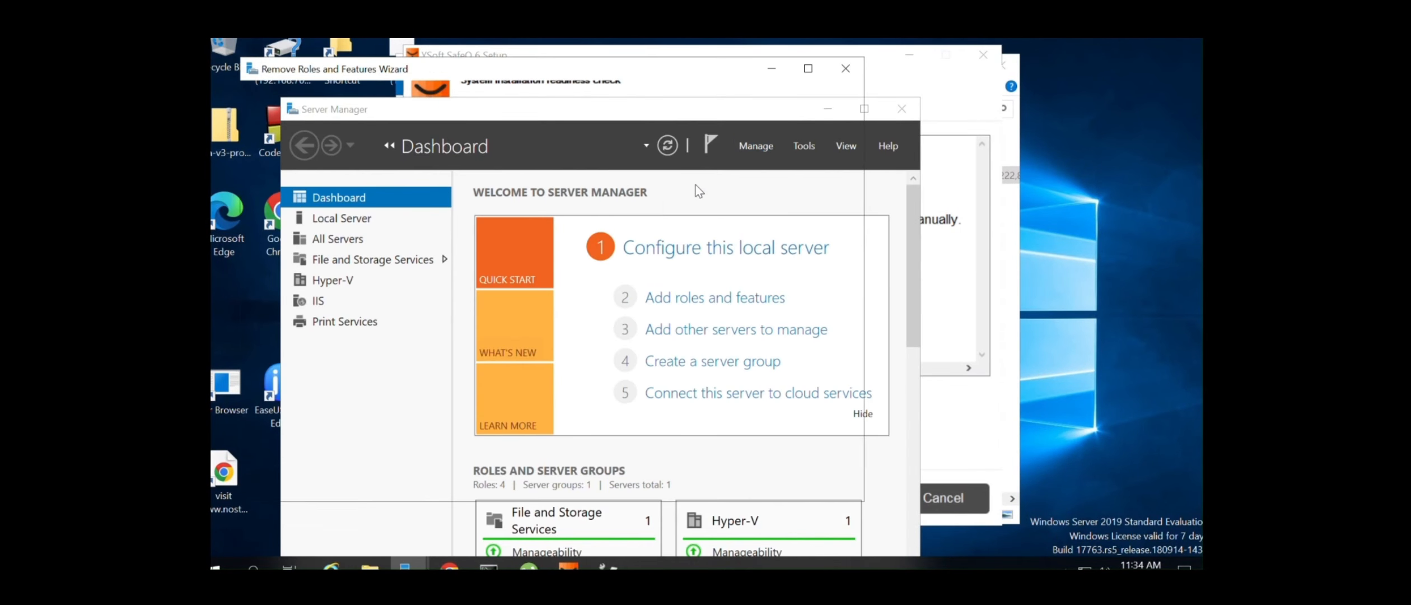
left_click(666, 485)
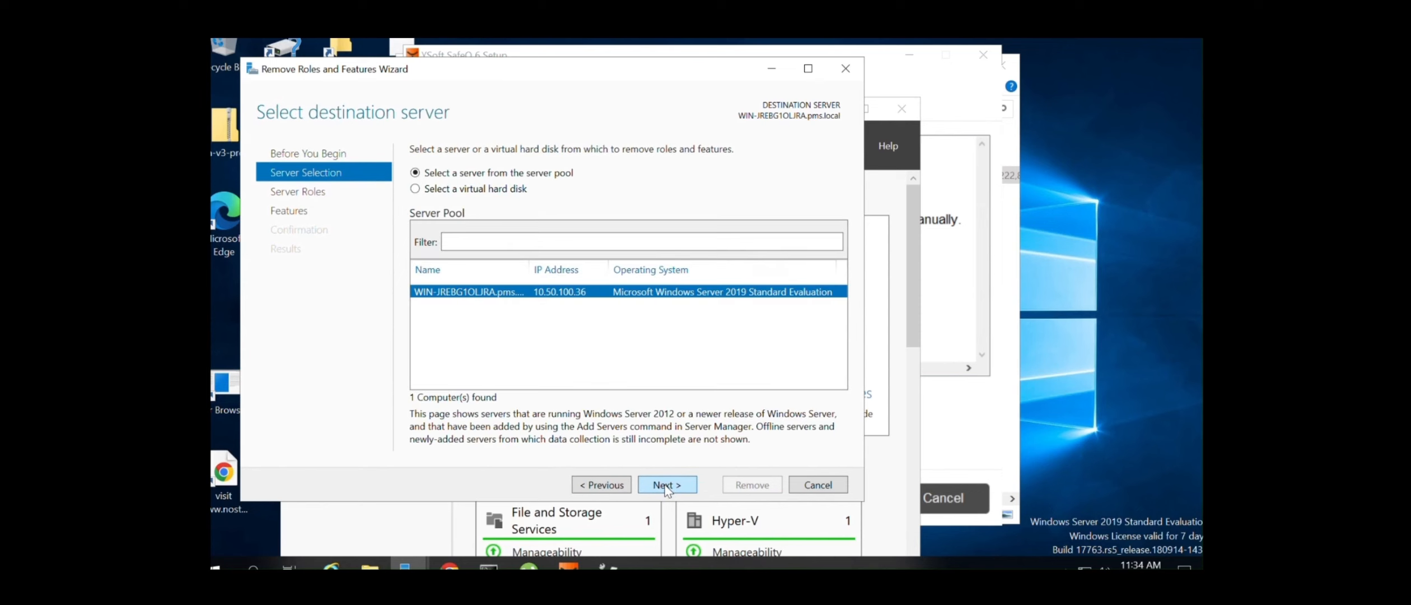
left_click(666, 485)
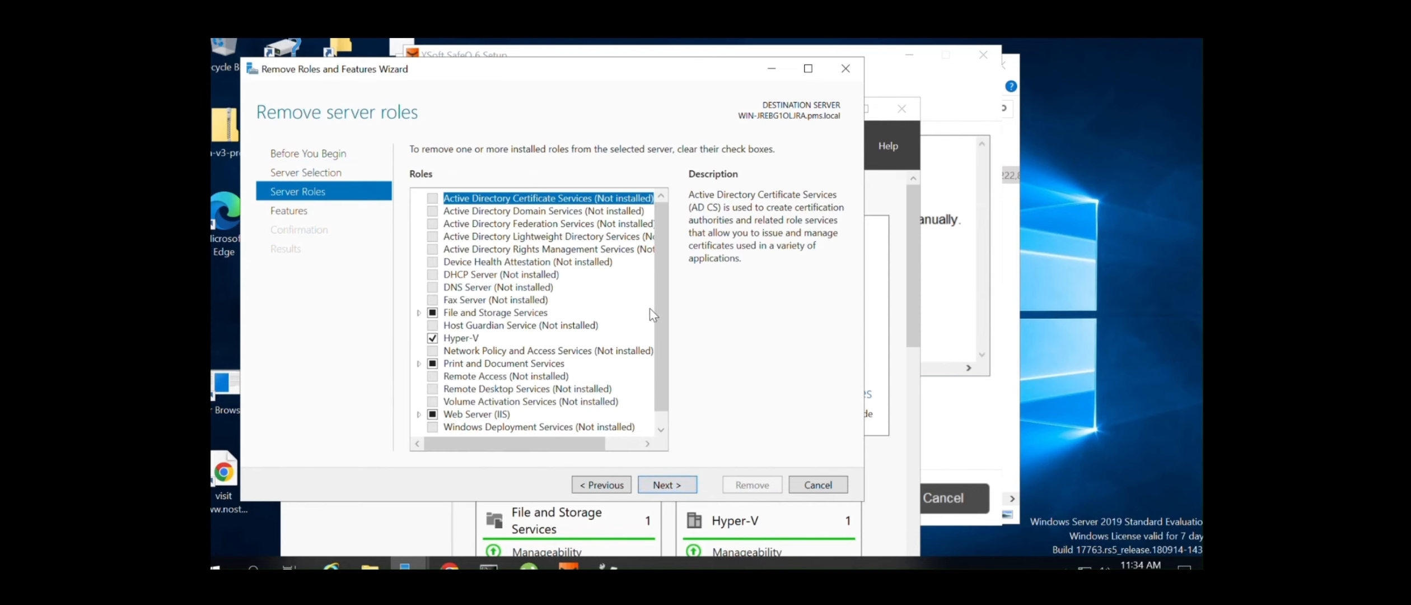
scroll(655, 330, "down", 1)
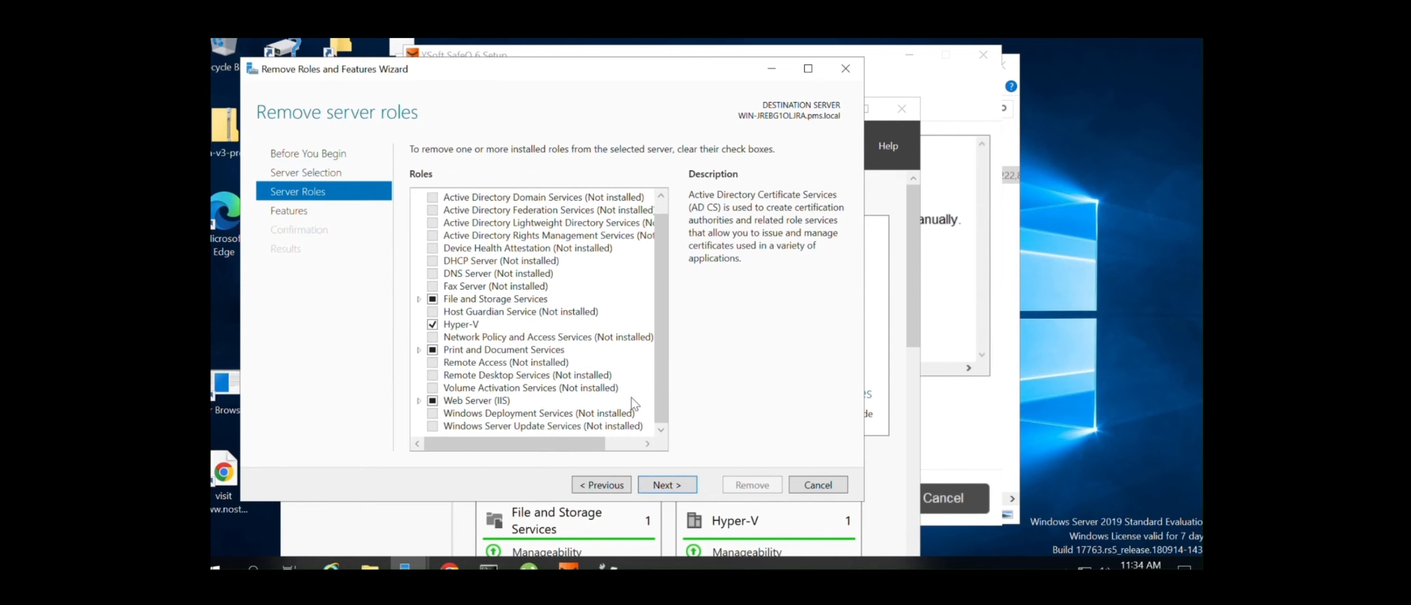
left_click(419, 350)
left_click(447, 387)
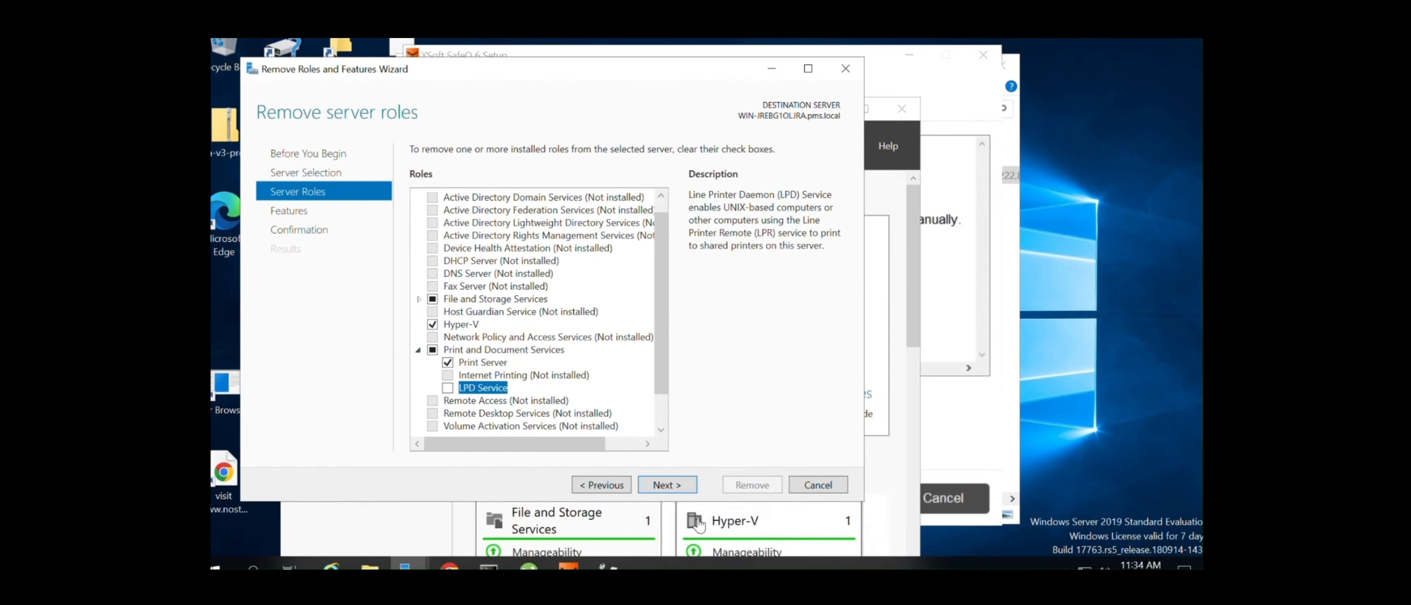
Allow automatic restart if required and start removing the LPD Service
left_click(659, 485)
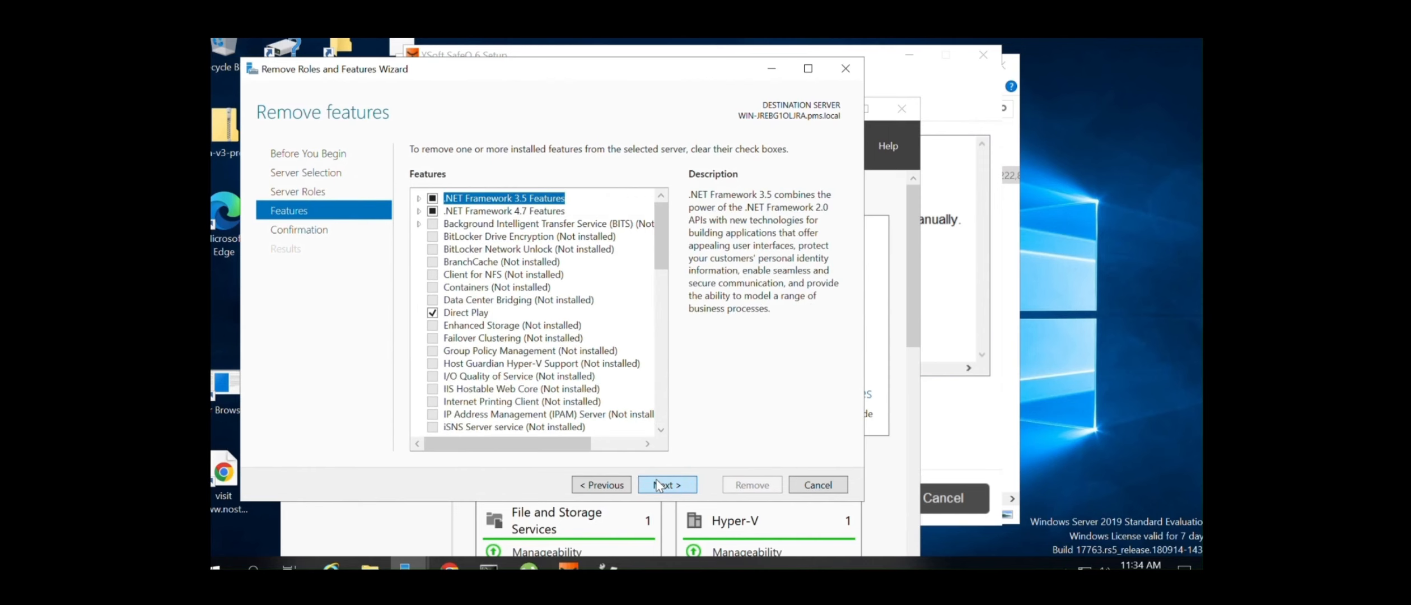
left_click(659, 485)
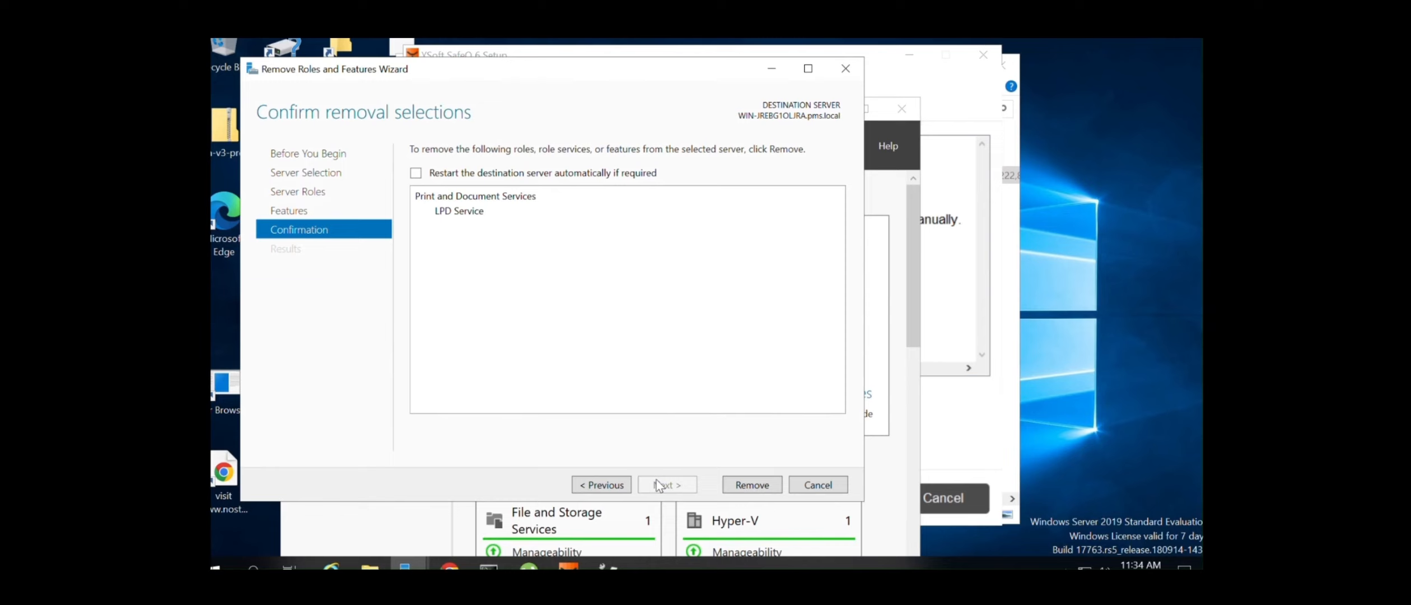
left_click(416, 173)
left_click(730, 355)
left_click(756, 487)
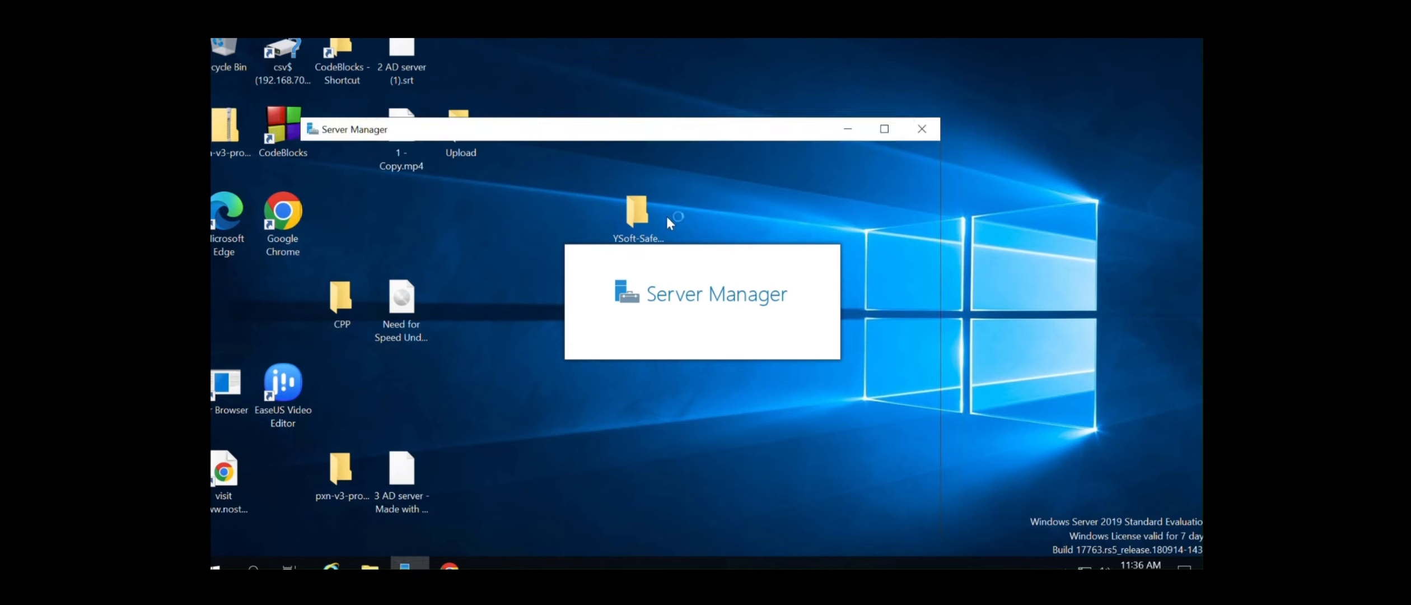
Dismiss the download manager trial notice and close the wizard once LPD Service removal succeeds
left_click(849, 133)
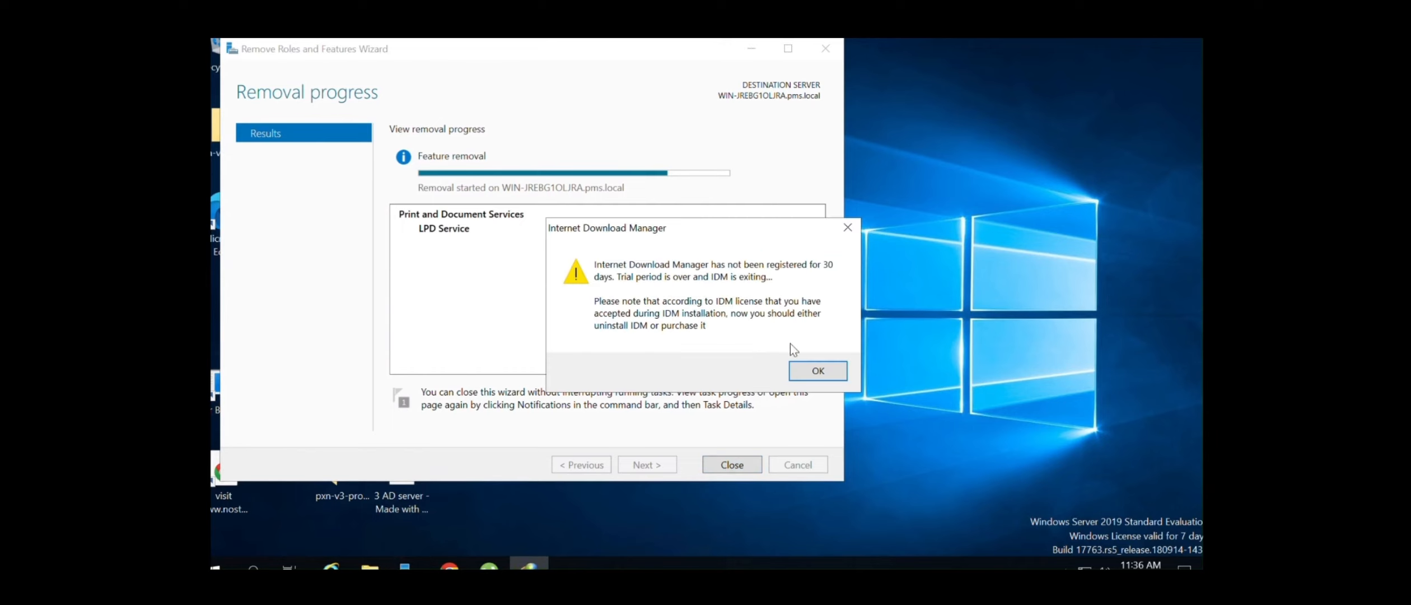
left_click(813, 369)
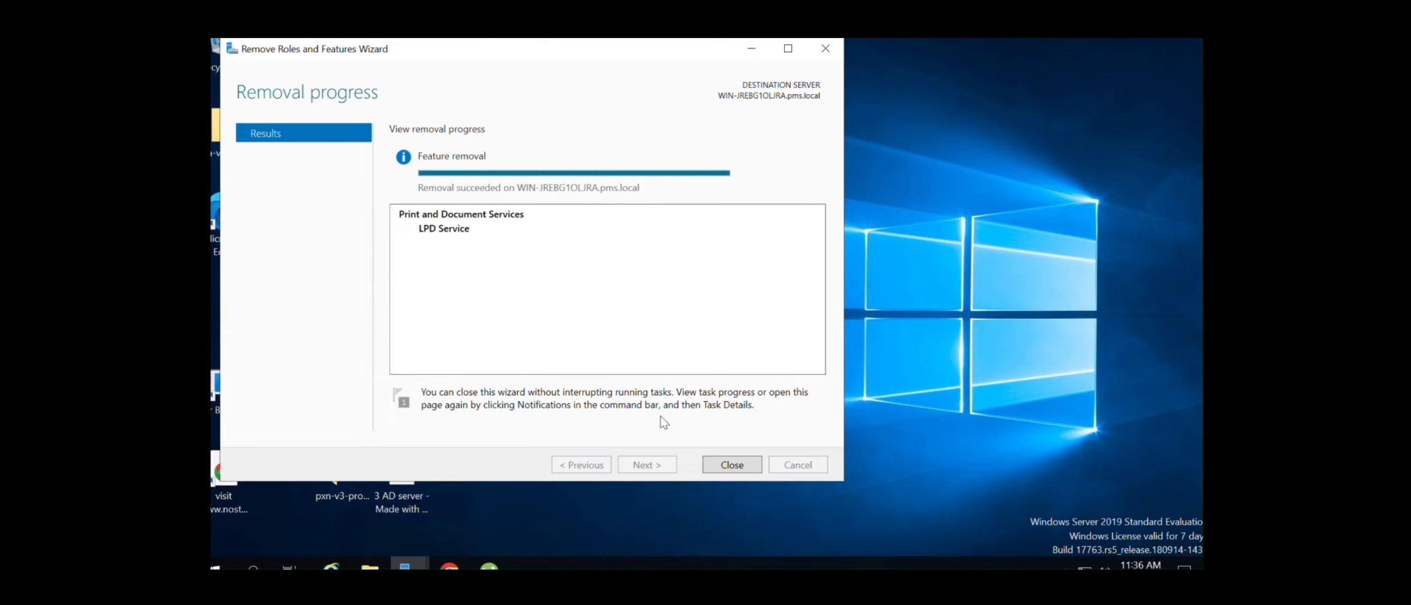
left_click(734, 470)
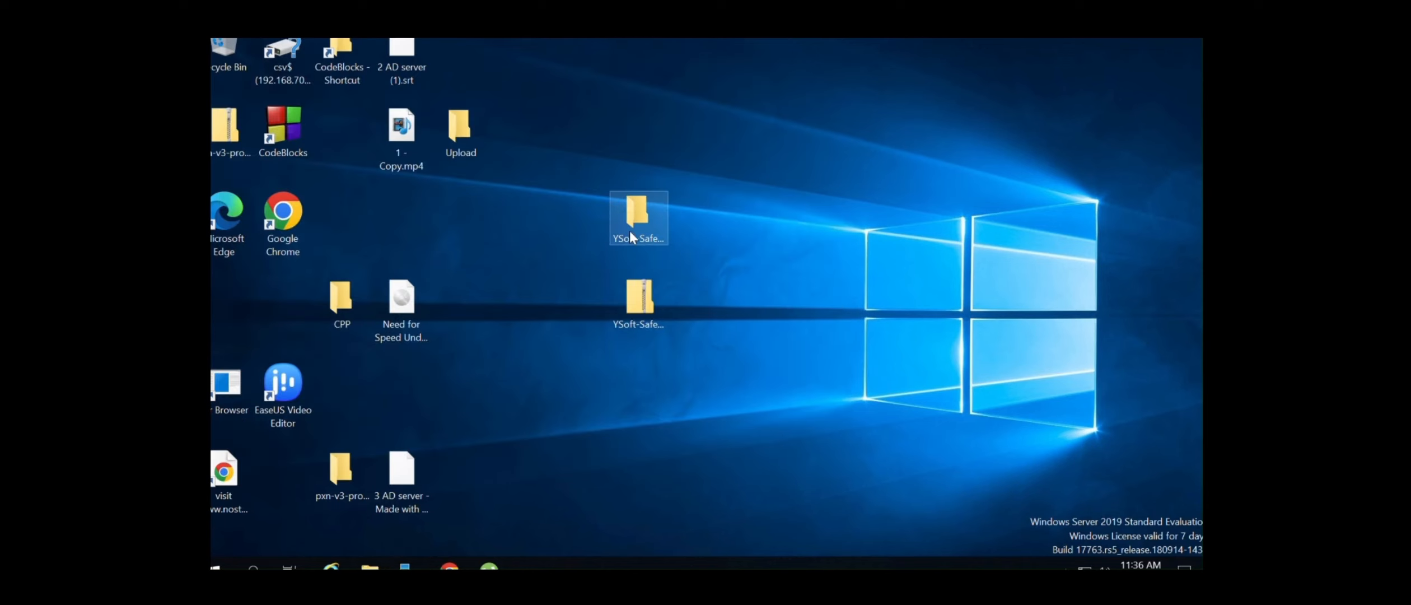
Run SafeQ6.exe from the installer folder as administrator with English as the setup language
double_click(636, 215)
left_click(589, 179)
right_click(588, 180)
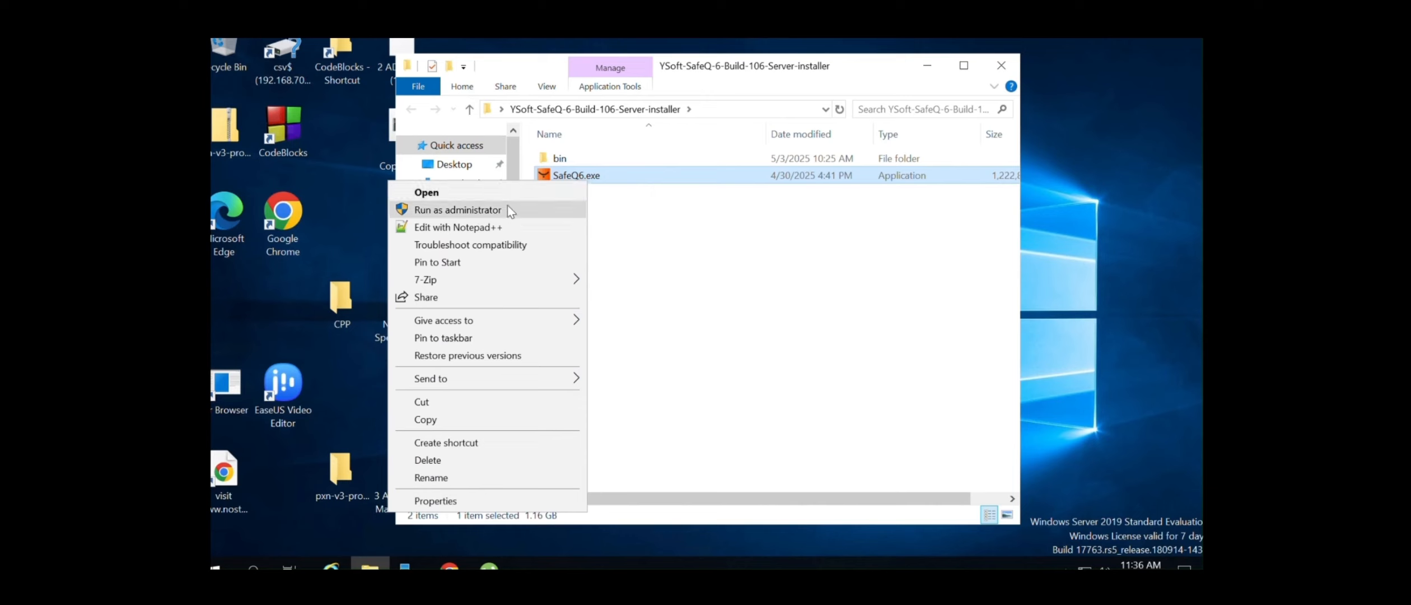
left_click(508, 205)
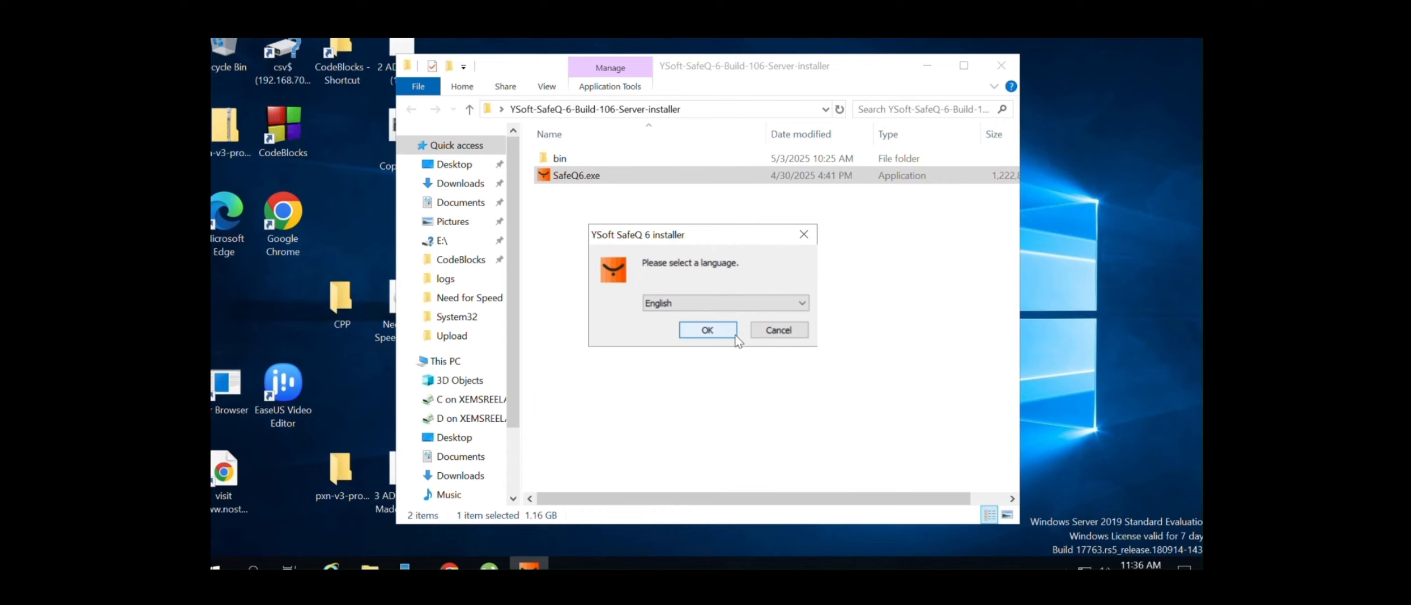
left_click(714, 330)
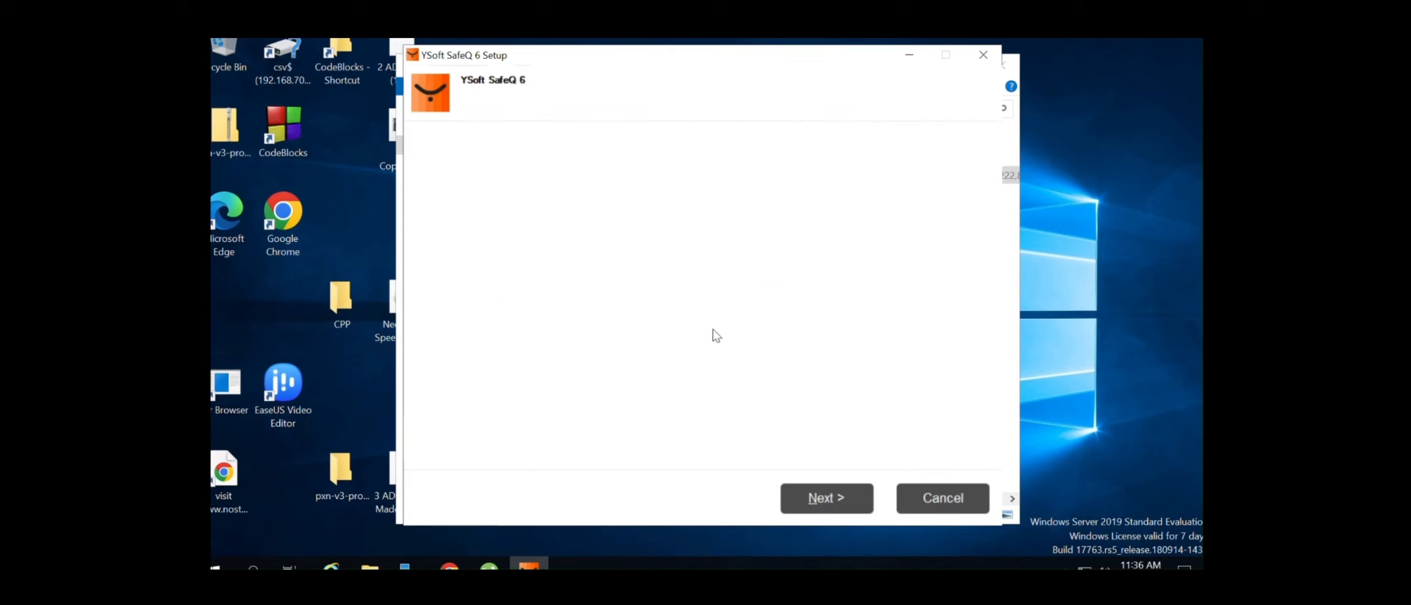
Accept the licence, keep First server, default features and C:\SafeQ6\, then run the readiness check
left_click(832, 498)
left_click(834, 501)
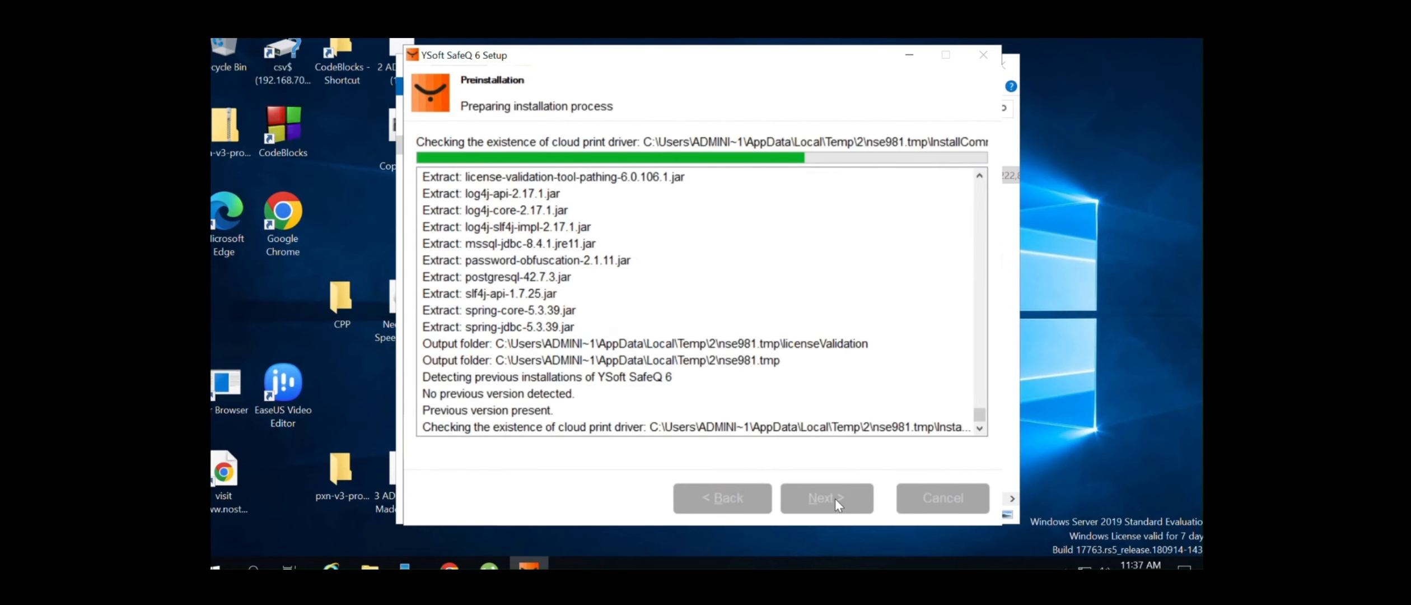
left_click(827, 497)
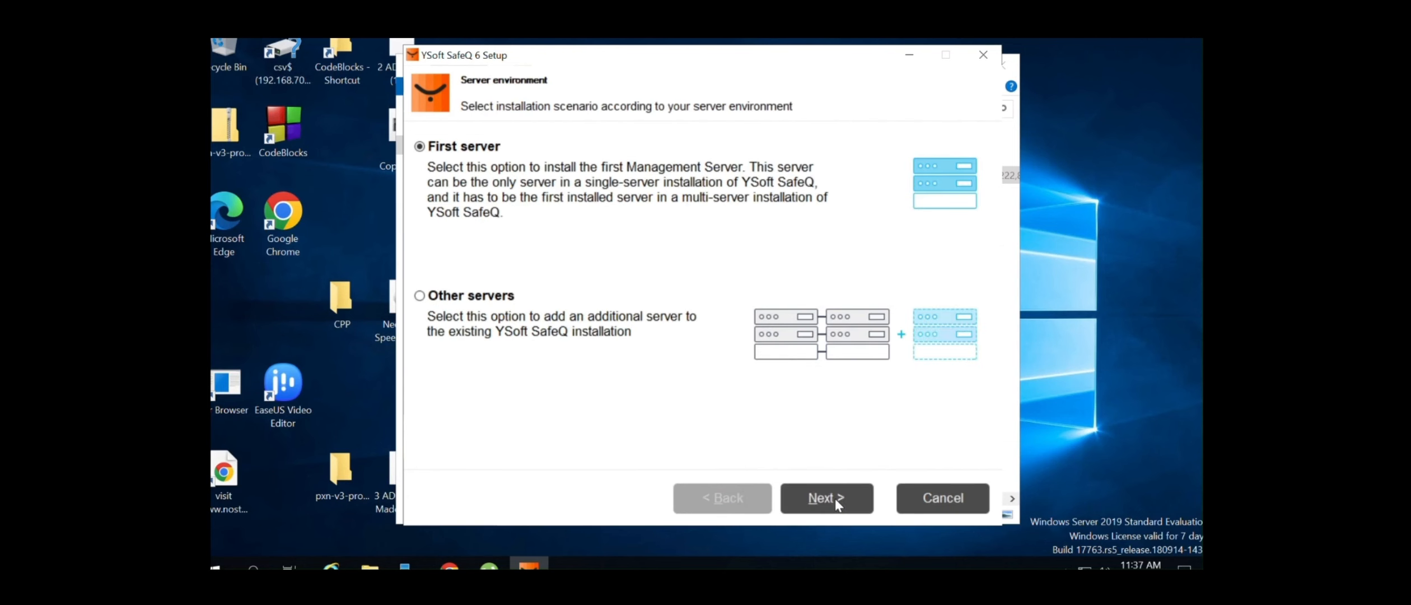
left_click(833, 498)
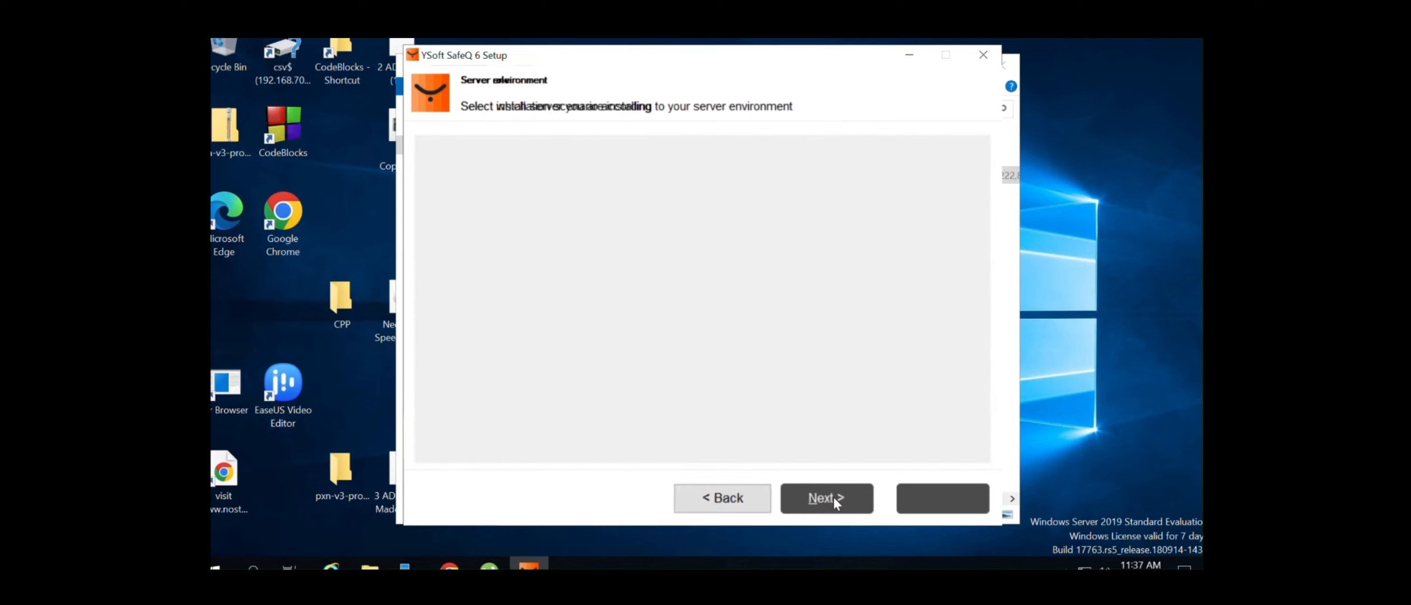
left_click(794, 488)
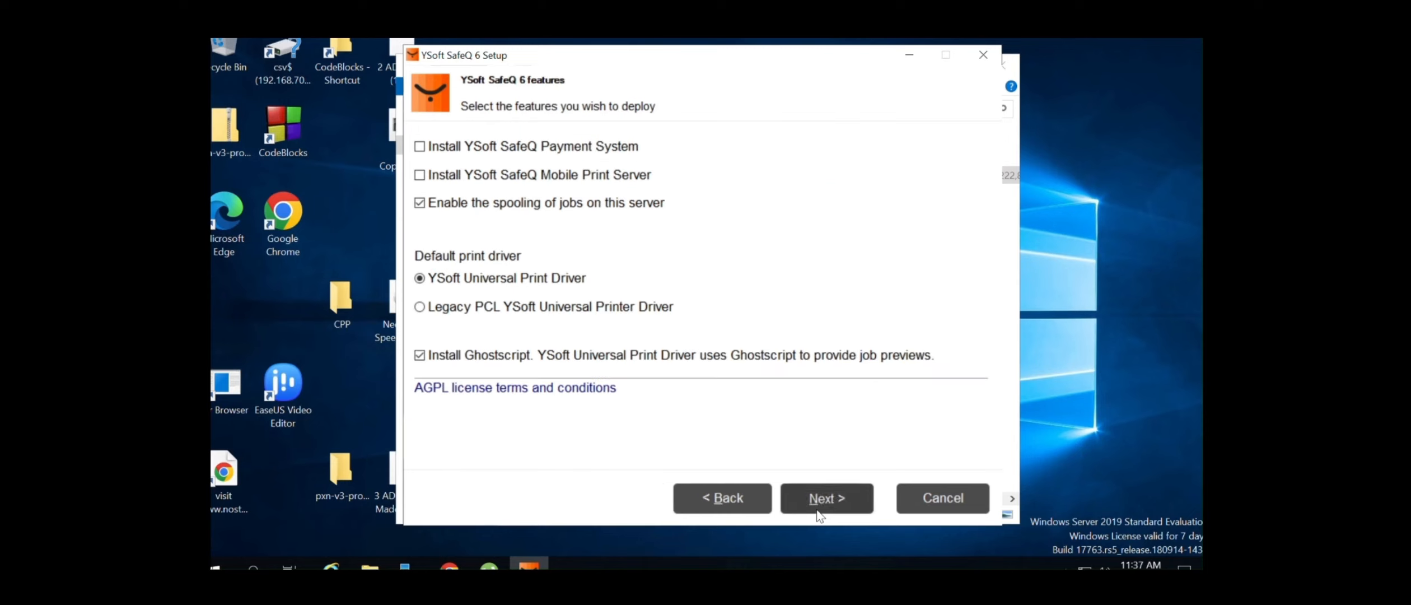
left_click(817, 509)
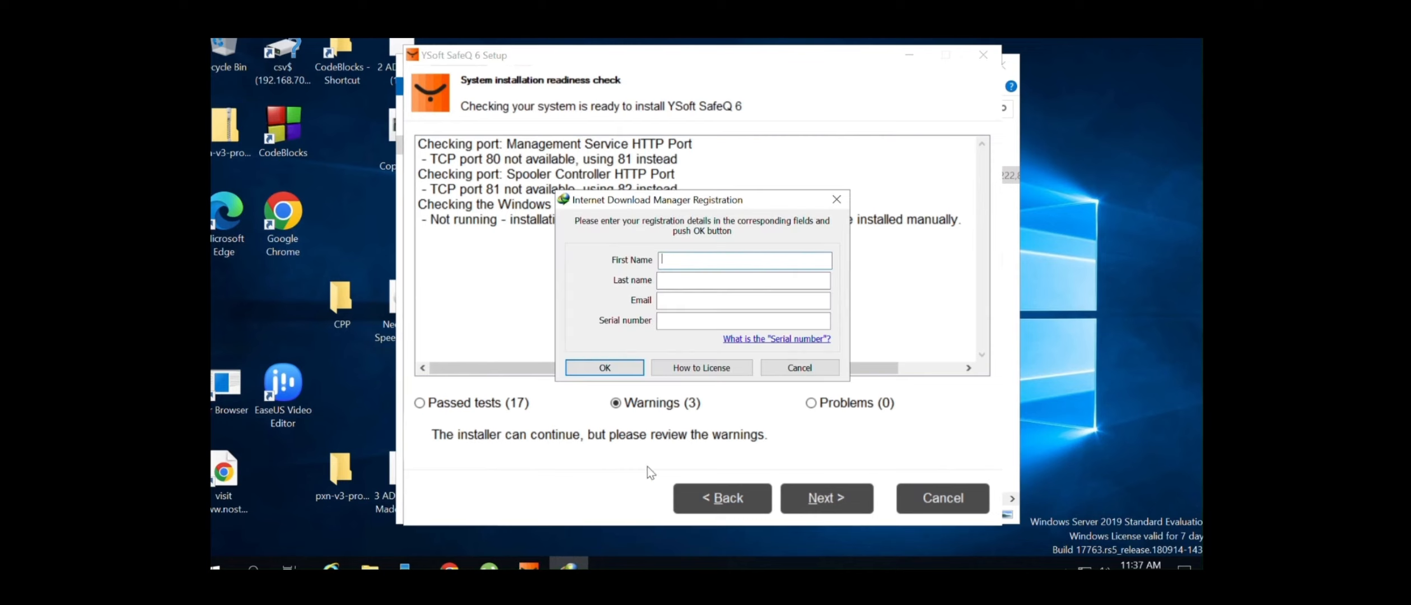
Confirm Print Spooler starts Automatically and select its path C:\Windows\System32\spoolsv.exe
left_click(801, 368)
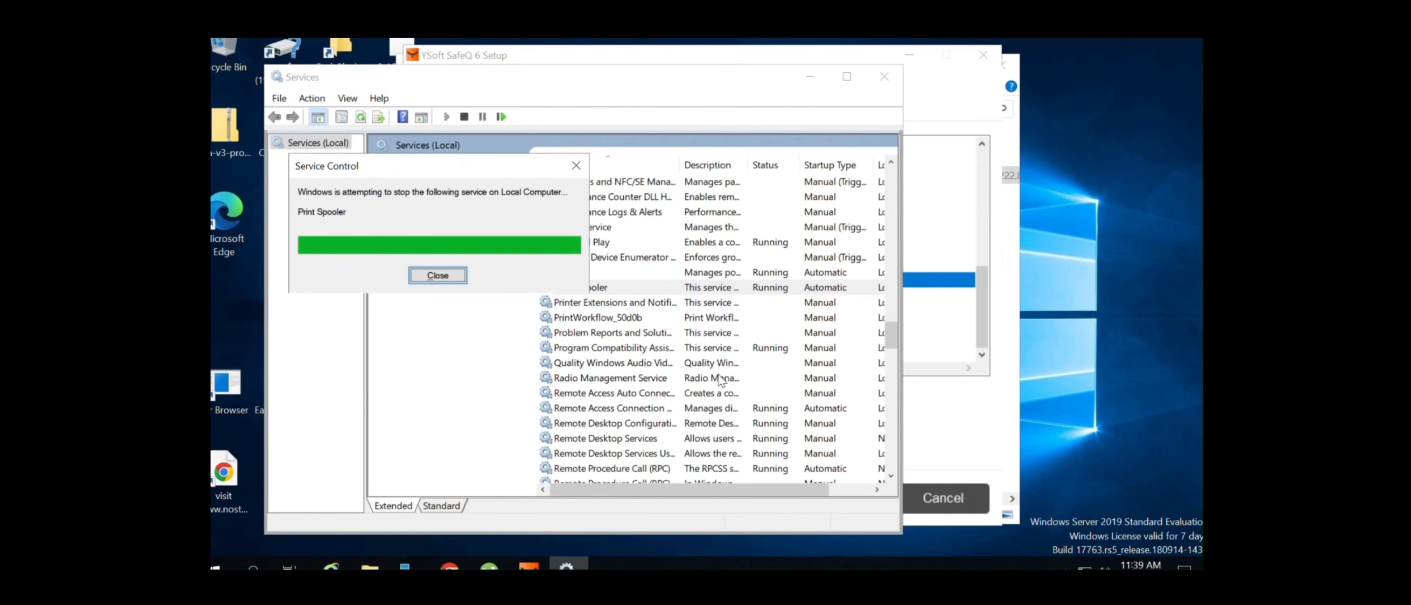
right_click(647, 287)
left_click(689, 438)
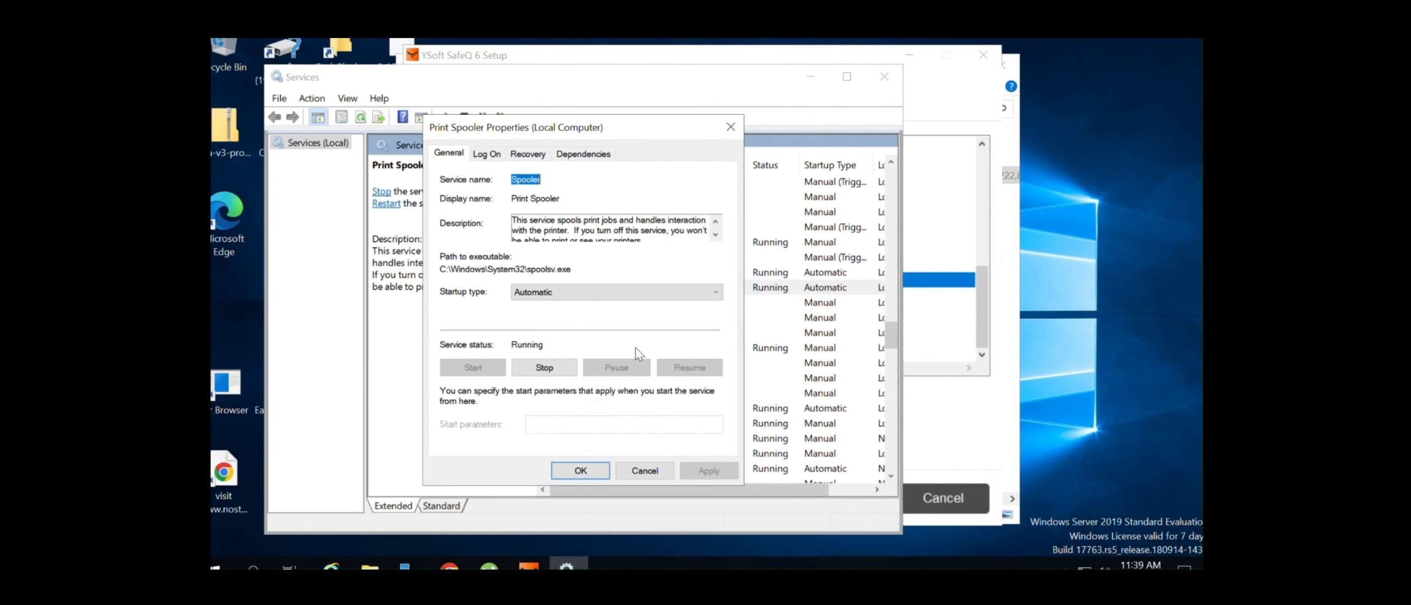
left_click(578, 291)
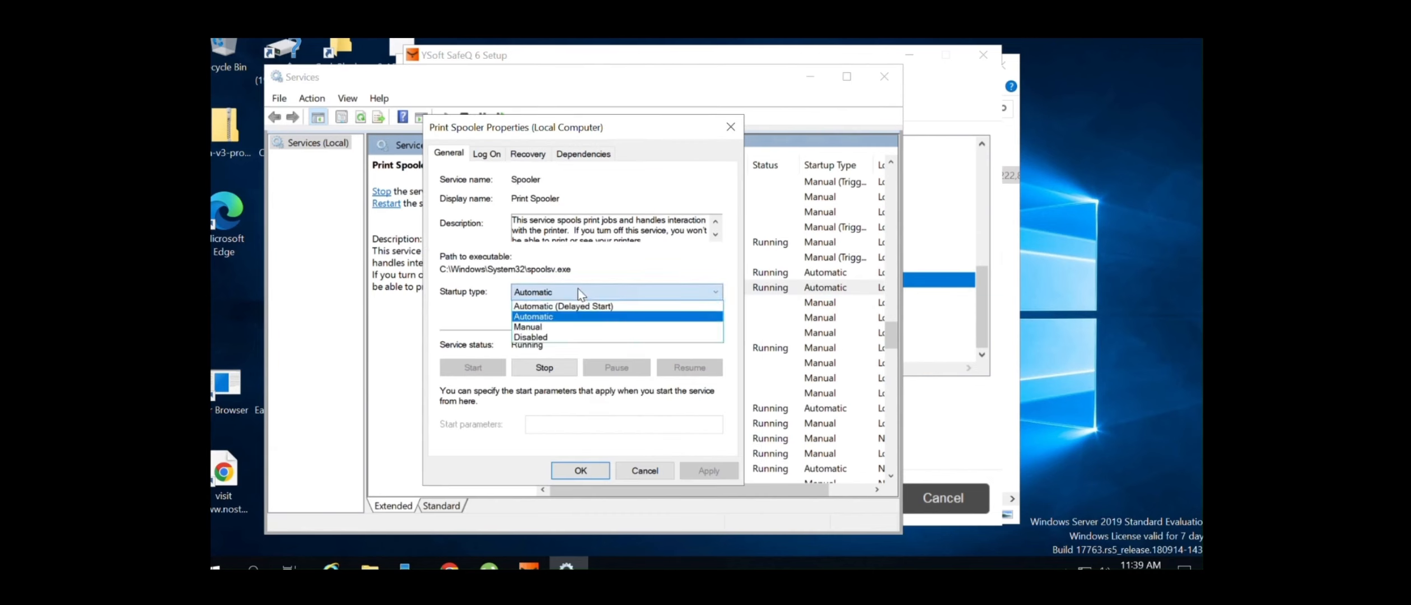
left_click(578, 291)
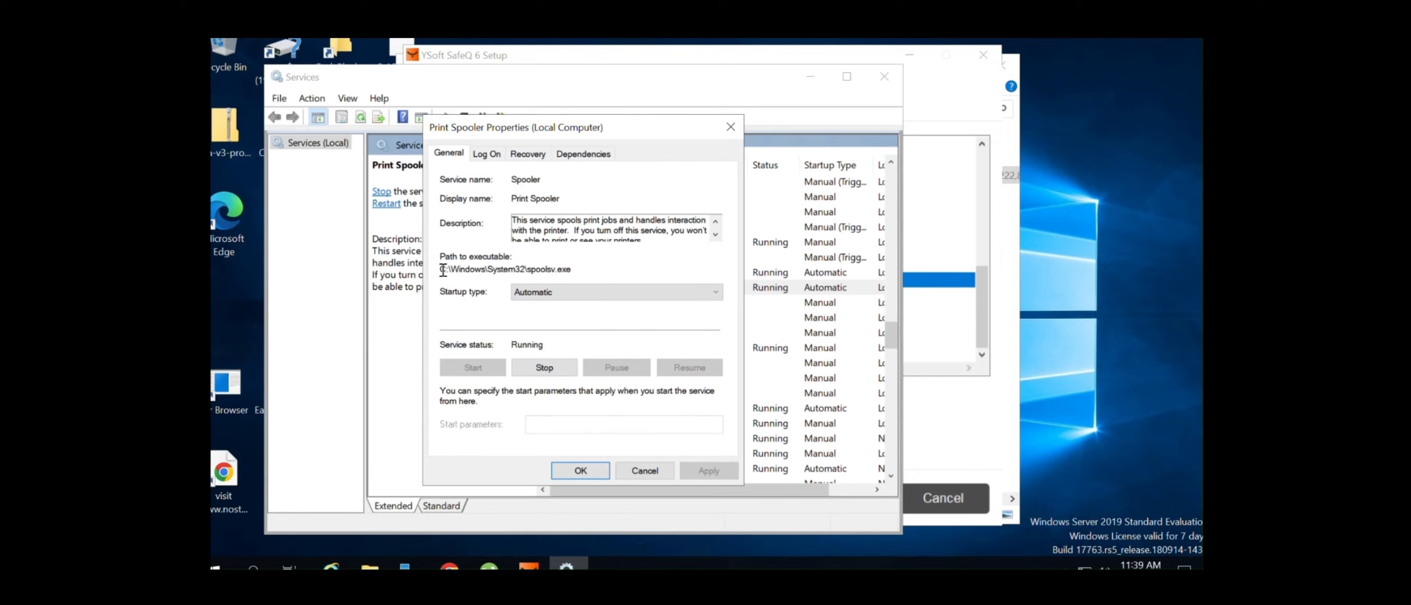
left_click_drag(443, 269, 582, 266)
key("ctrl+c")
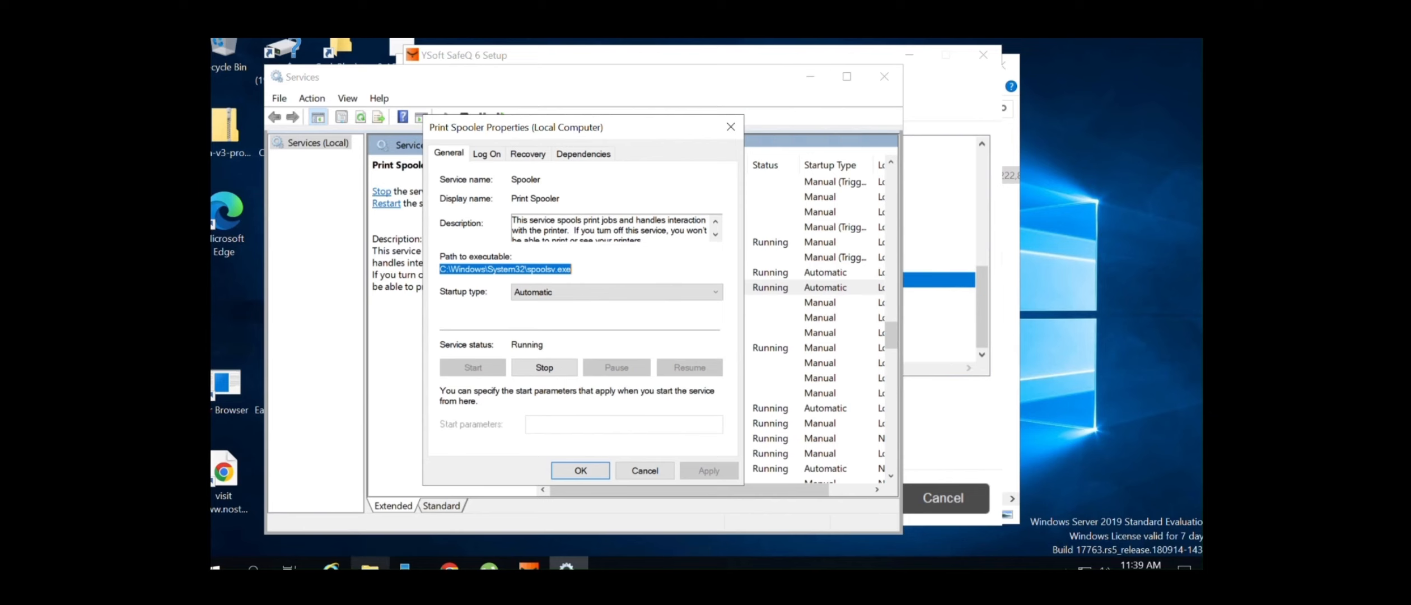
left_click(369, 565)
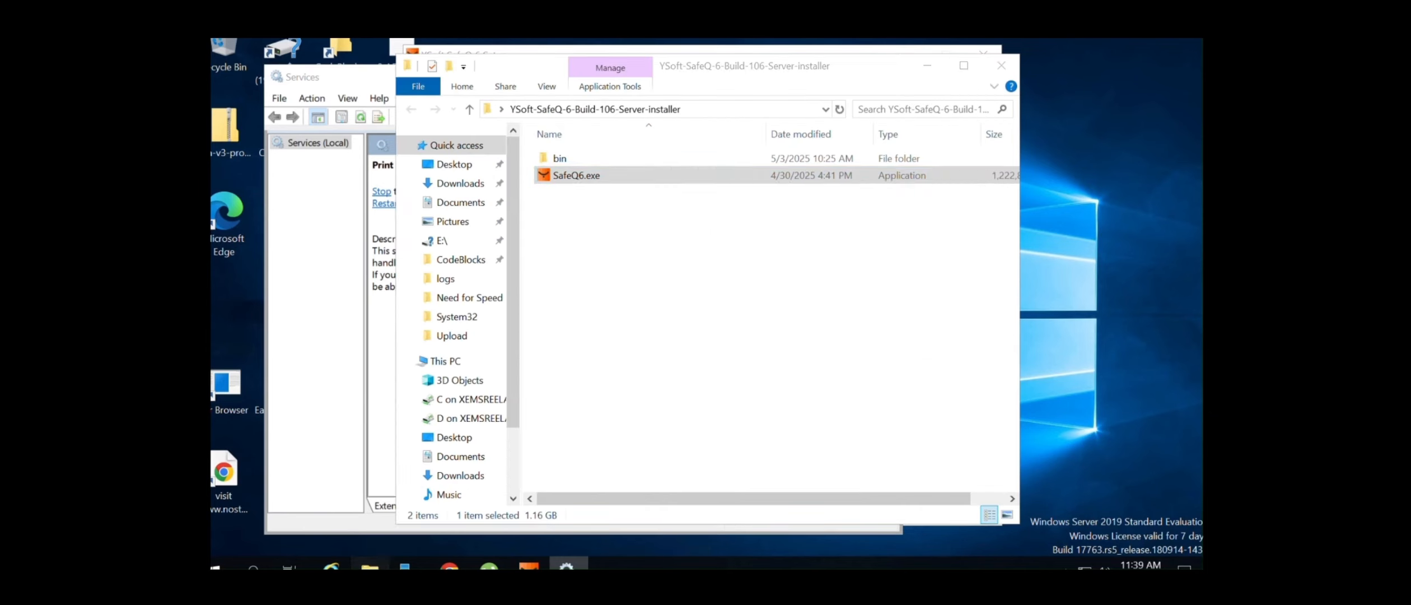
In a new Explorer window, paste the spoolsv.exe path and trim it to open C:\Windows\System32
left_click(743, 104)
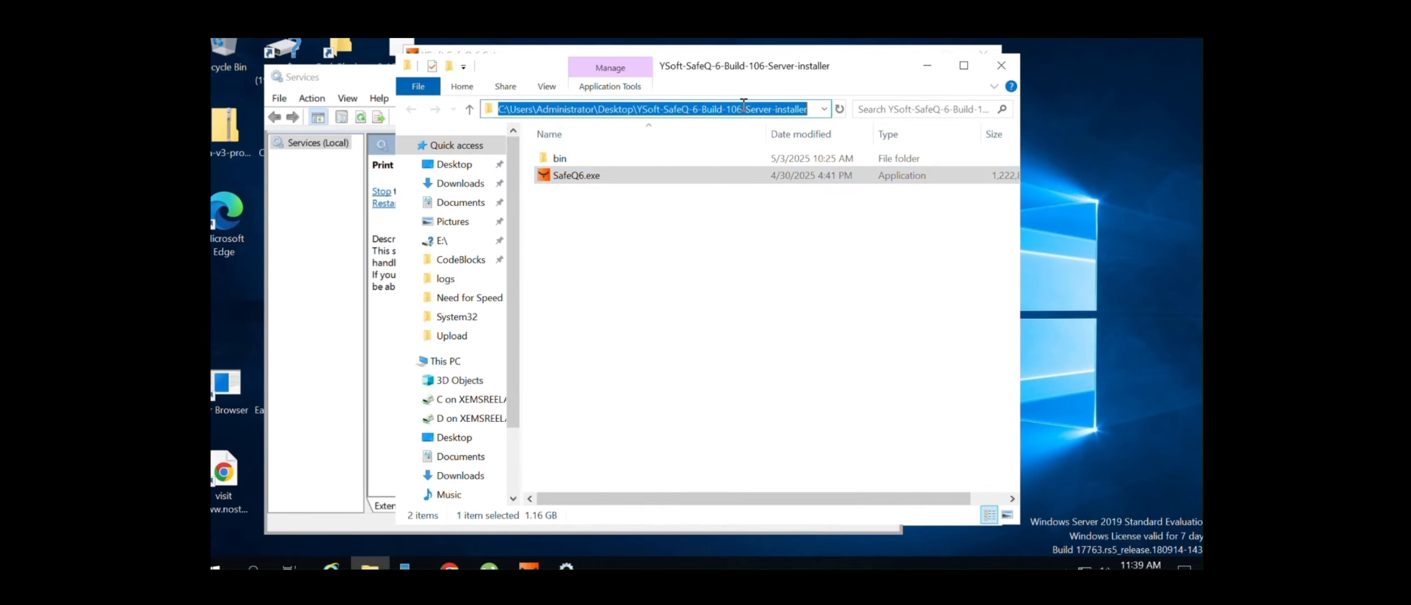
right_click(466, 165)
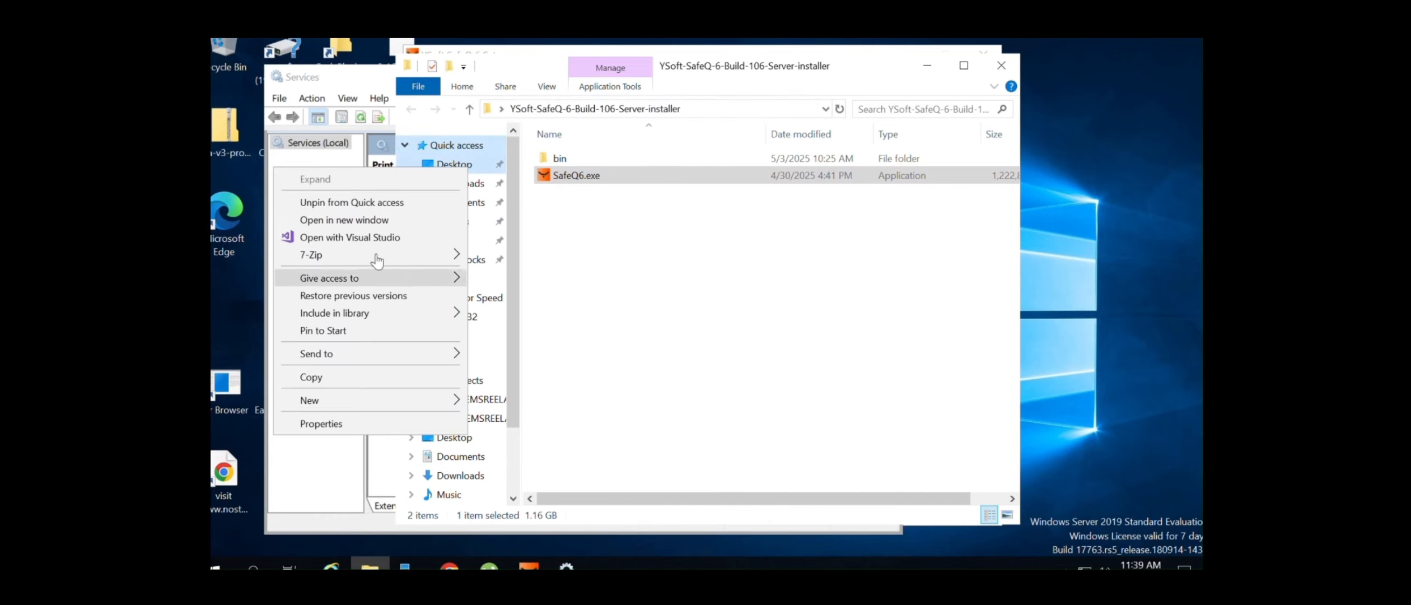
left_click(395, 220)
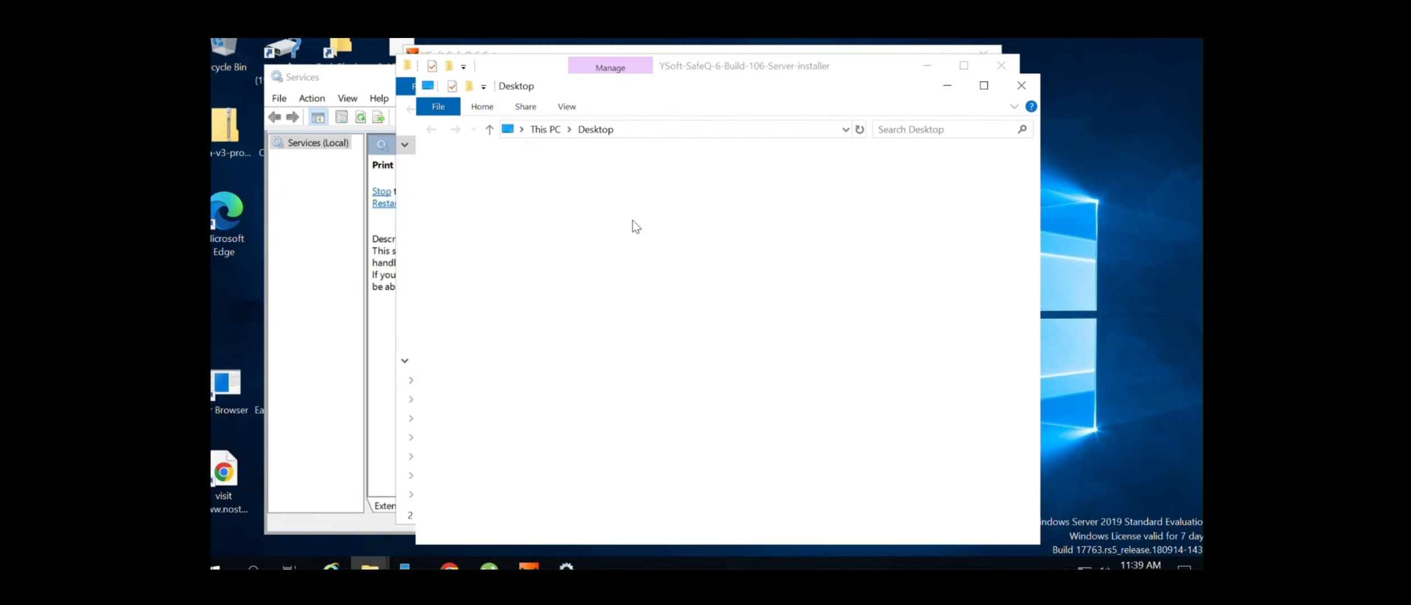
left_click(659, 133)
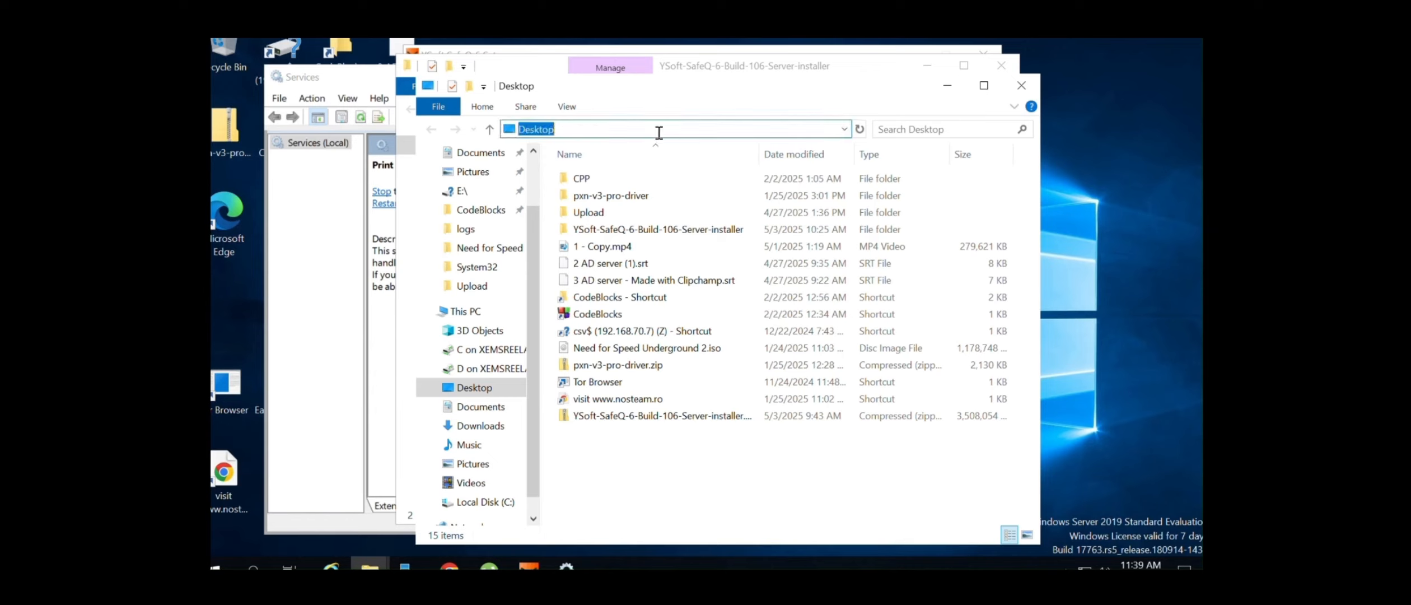
key("ctrl+v")
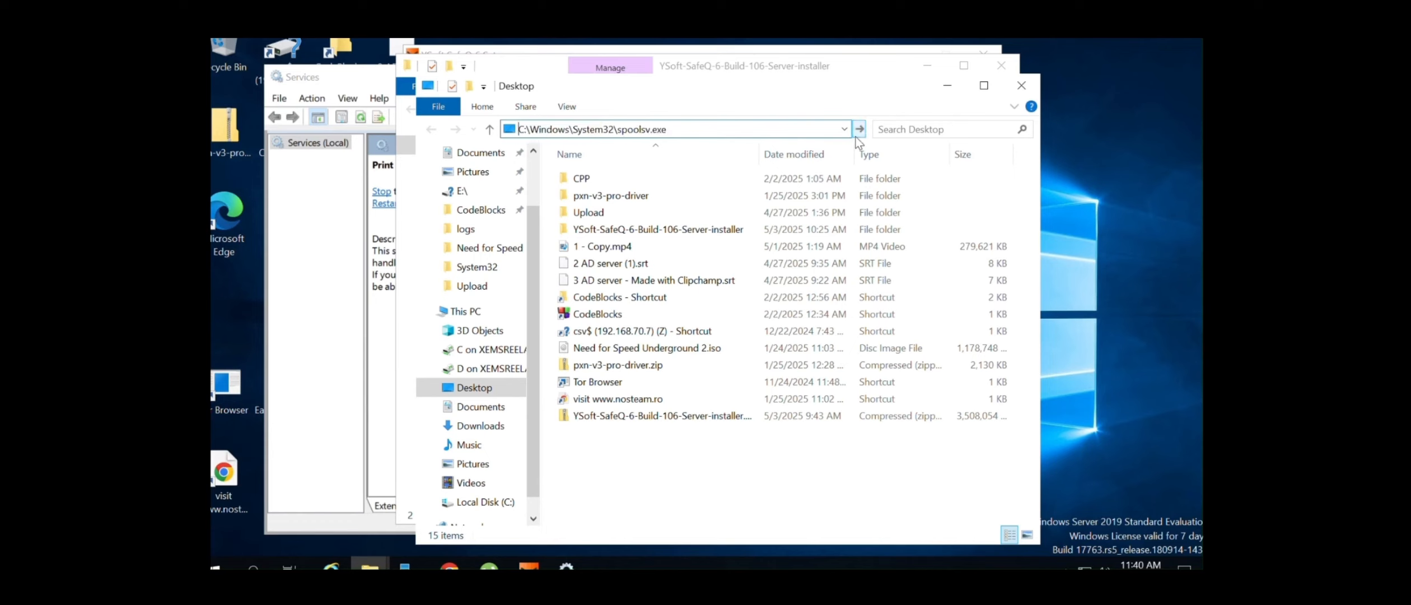
left_click(713, 134)
key("BackSpace")
key("BackSpace")
key("BackSpace")
key("BackSpace")
key("BackSpace")
key("BackSpace")
key("BackSpace")
key("BackSpace")
key("BackSpace")
key("BackSpace")
key("BackSpace")
key("BackSpace")
key("Return")
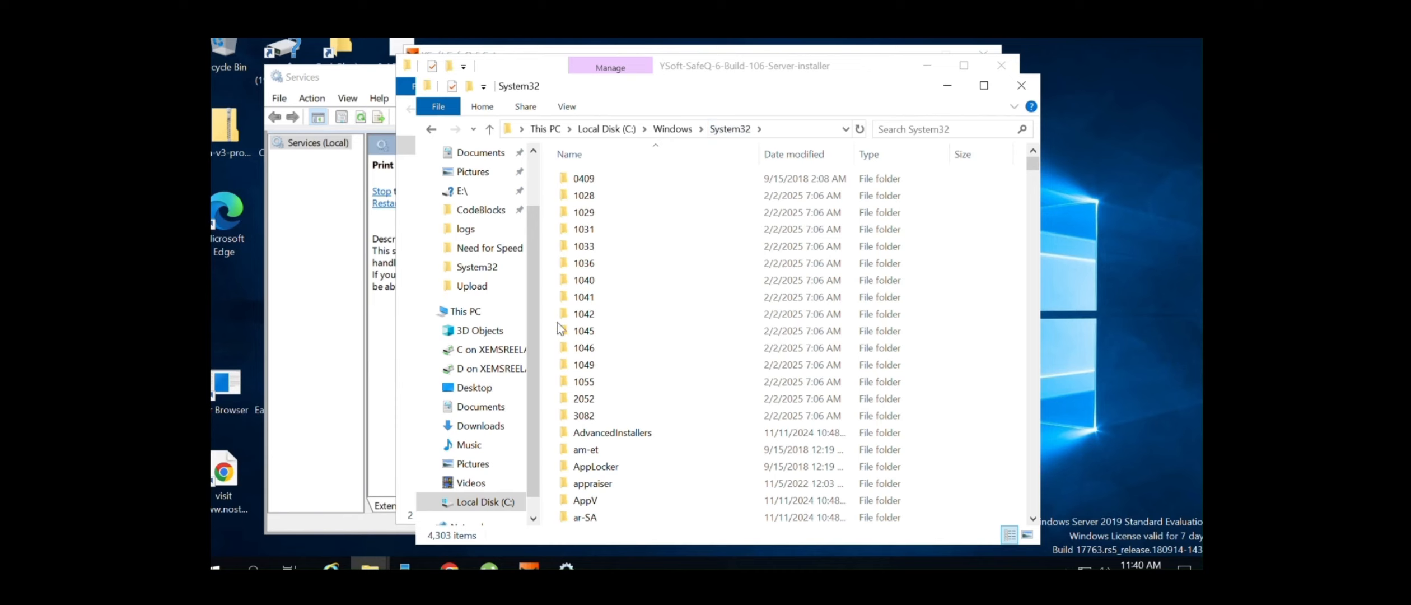
Open spool > PRINTERS, confirm it is empty, and return to Print Spooler in Services
left_click(597, 325)
key("s")
key("s")
key("s")
key("s")
key("s")
key("s")
key("s")
key("s")
key("s")
key("s")
key("s")
key("s")
key("s")
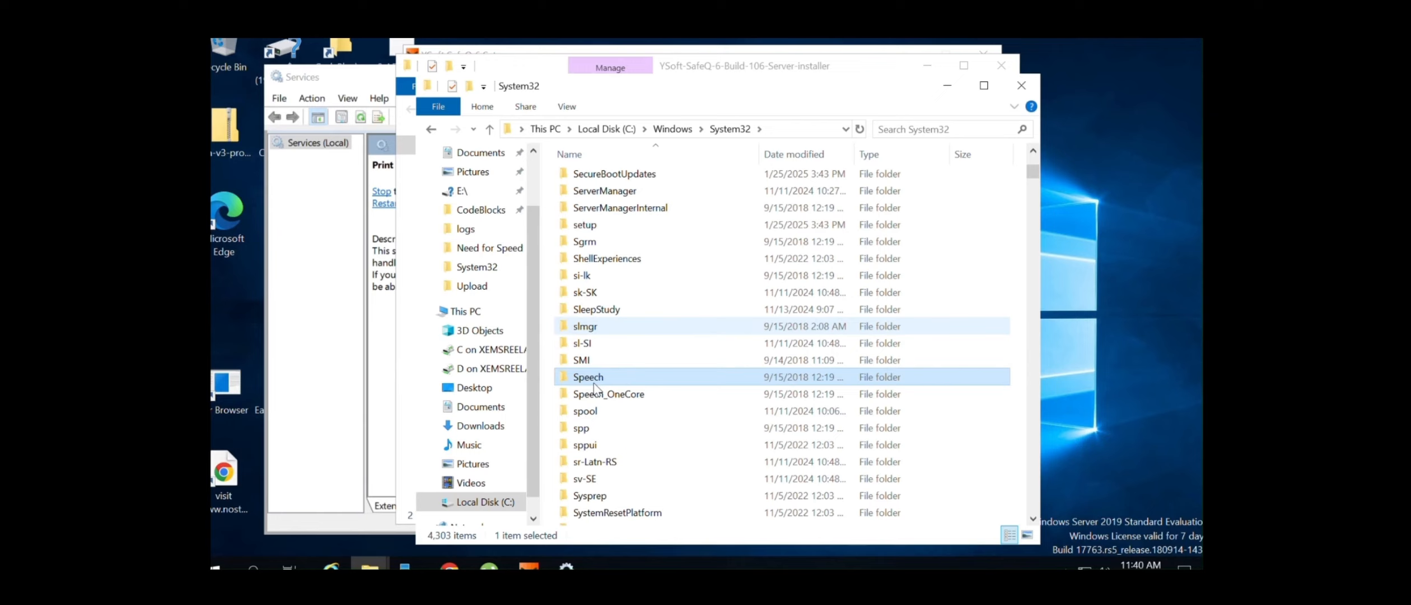
double_click(582, 411)
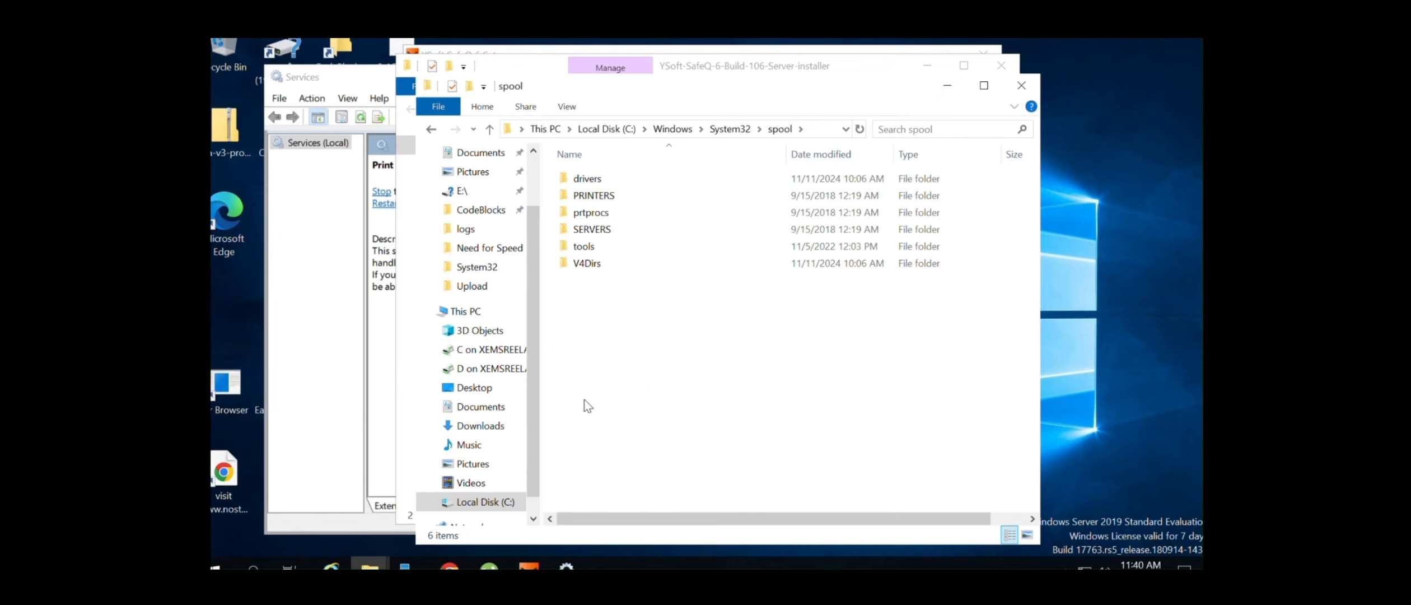
double_click(594, 195)
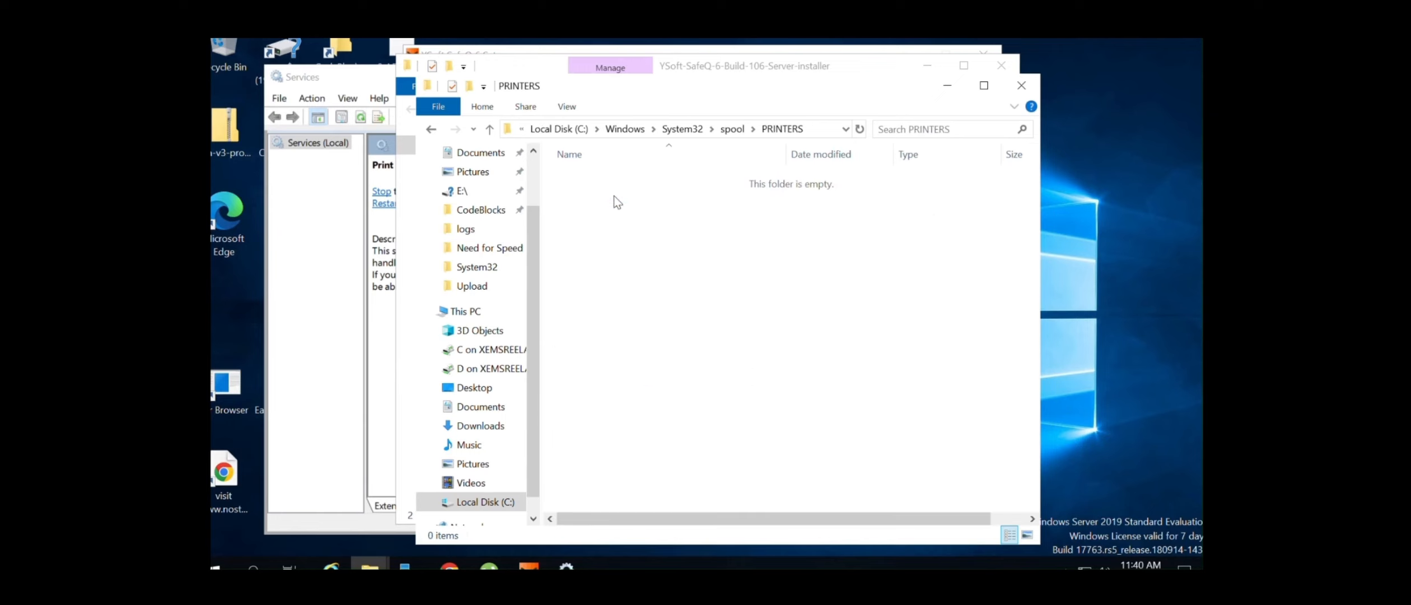
right_click(593, 192)
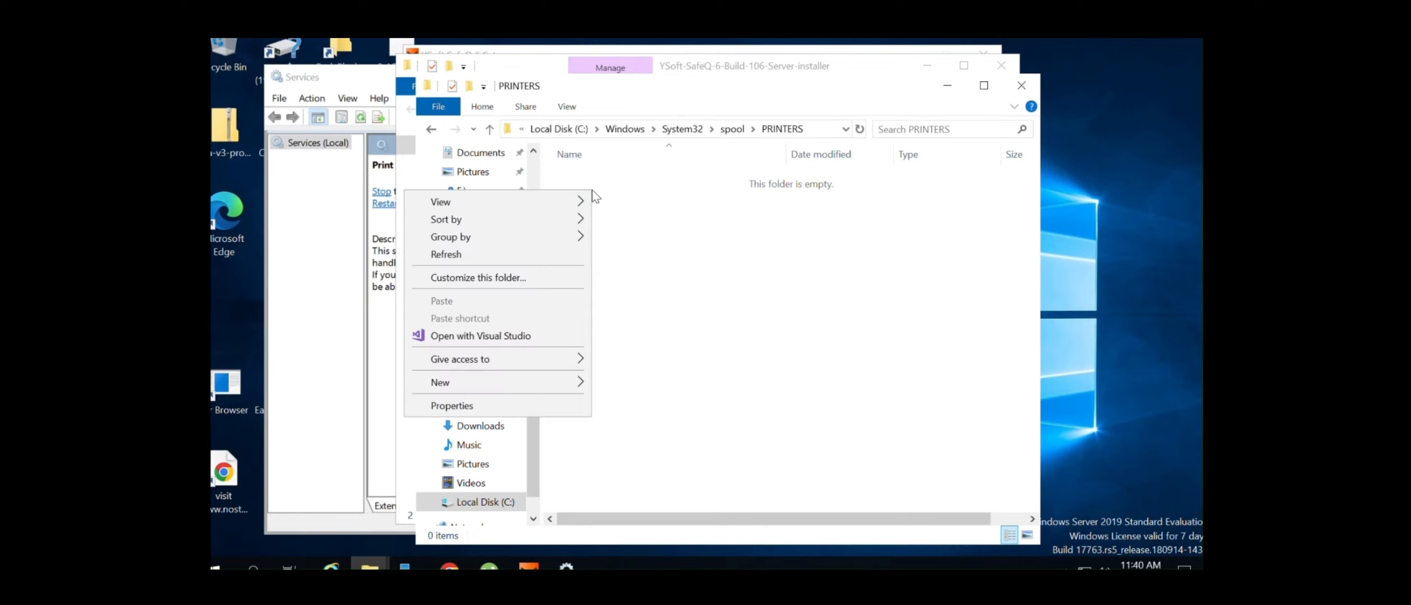
left_click(706, 280)
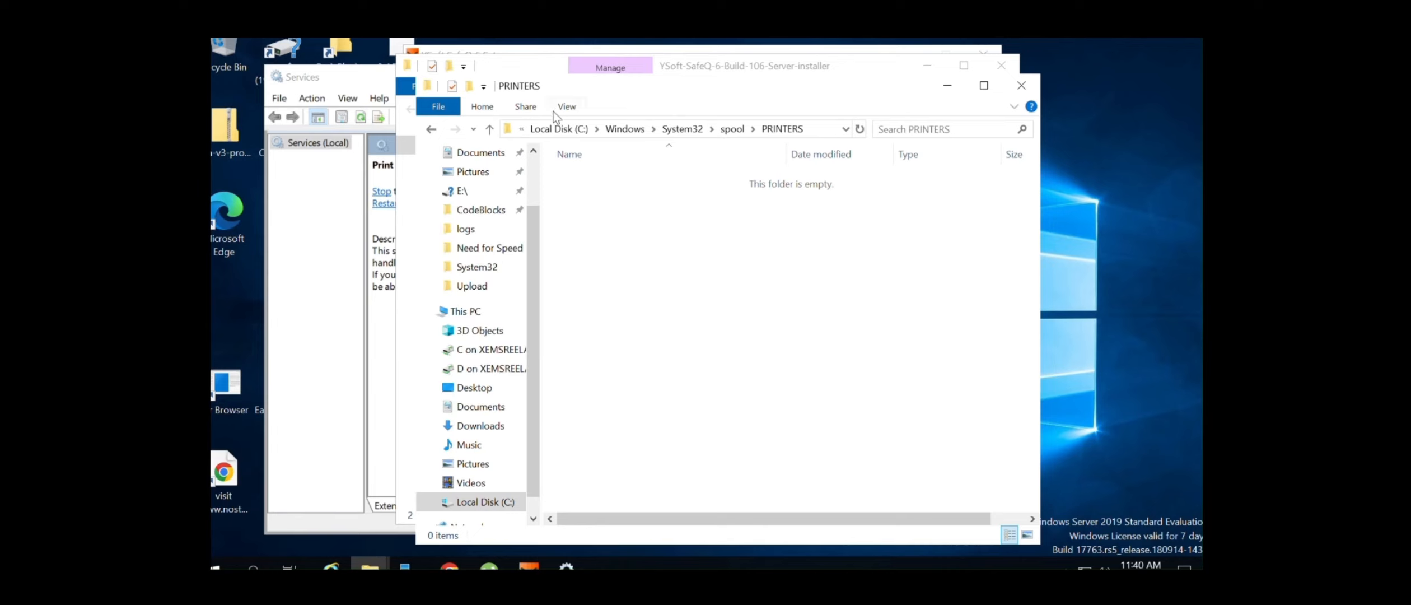
left_click(566, 564)
right_click(613, 289)
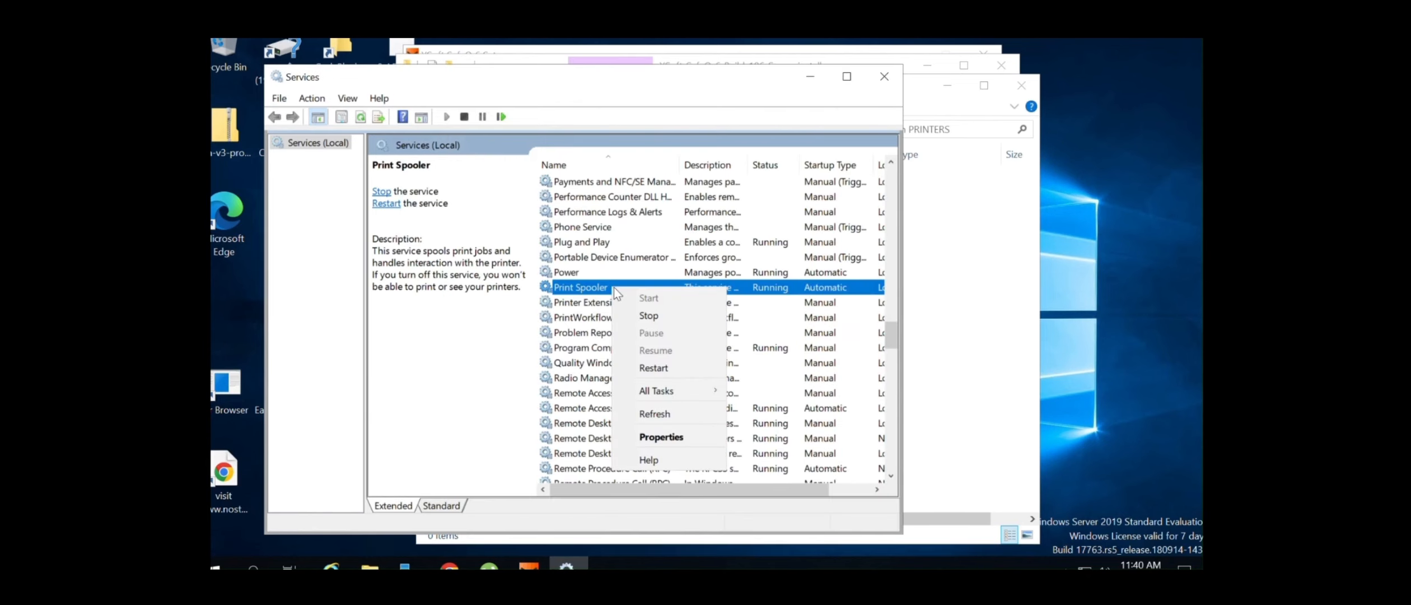
Expand HTTP Service and RPC on Print Spooler's Dependencies tab, then cancel without changes
left_click(622, 435)
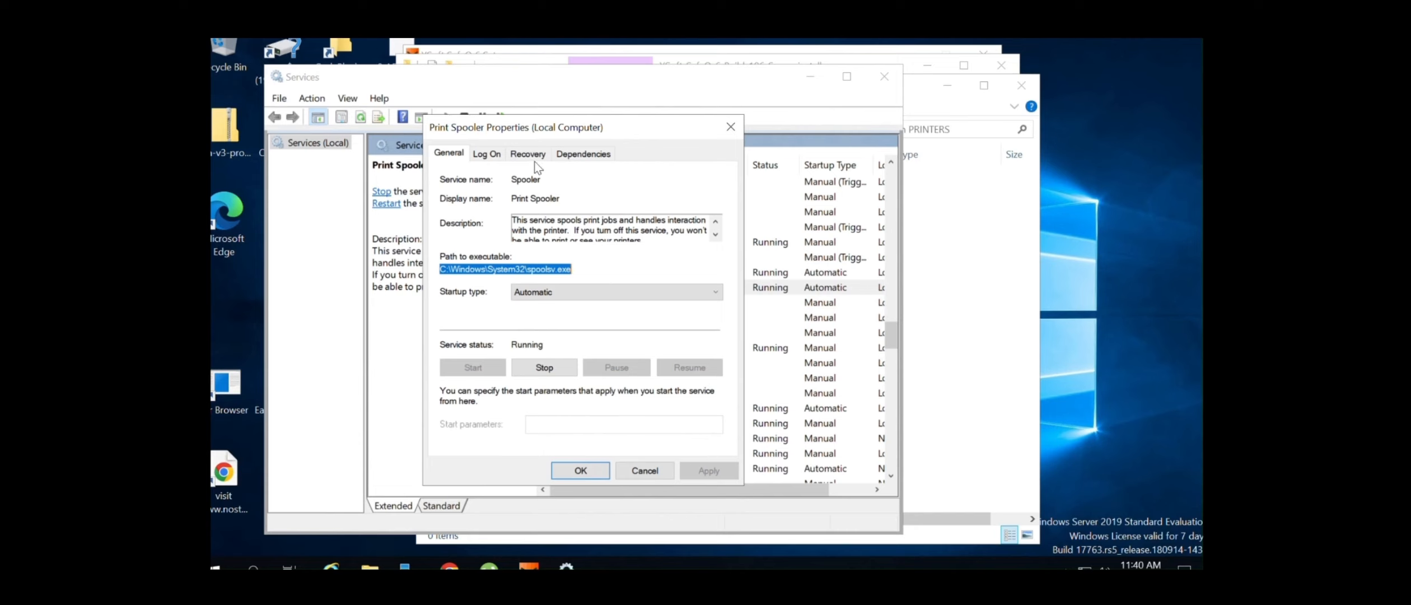
left_click(584, 154)
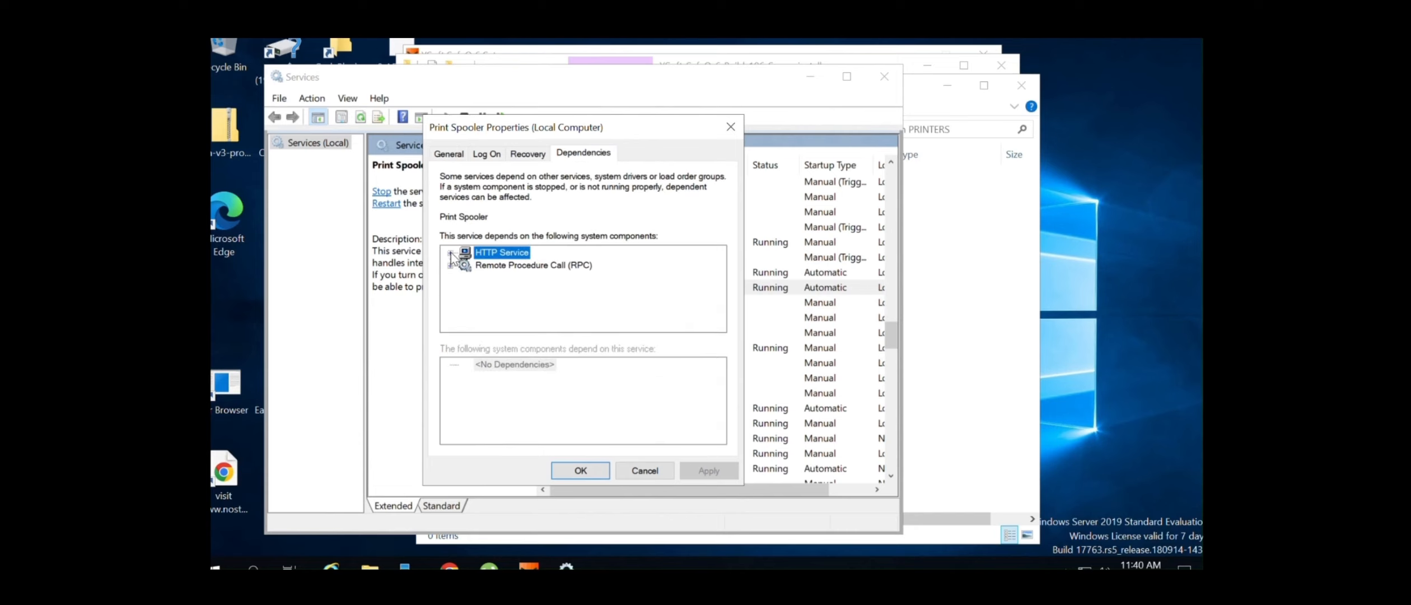
left_click(451, 253)
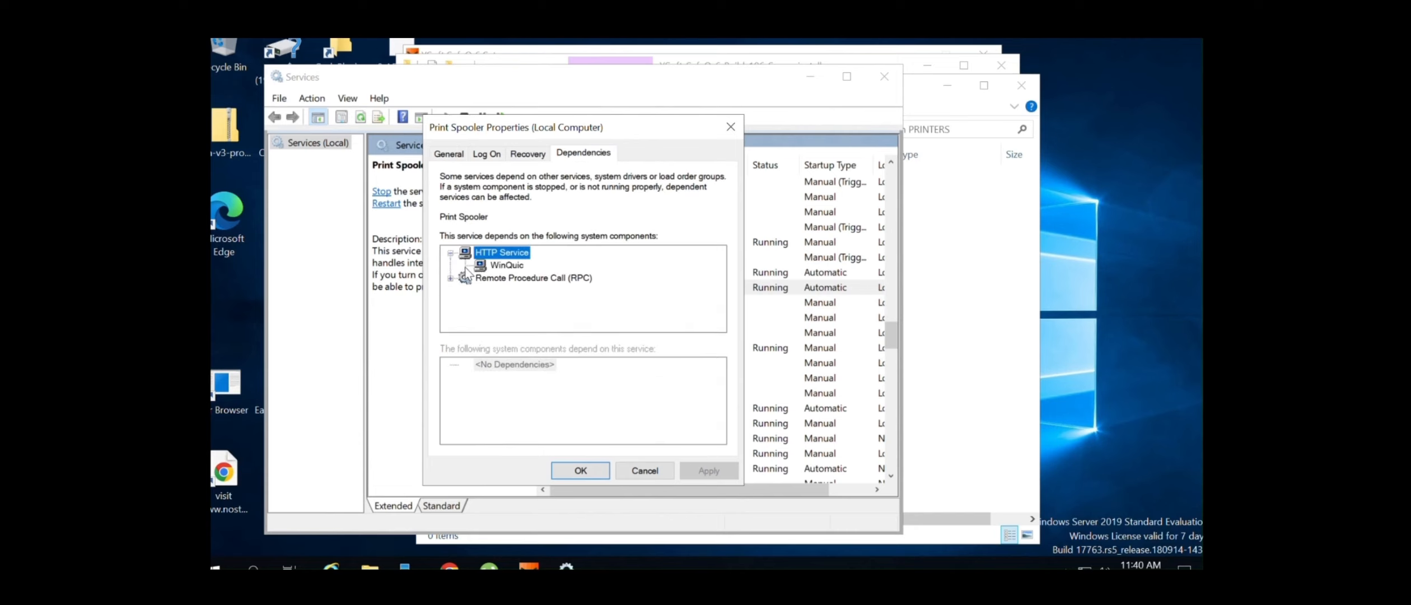
left_click(451, 278)
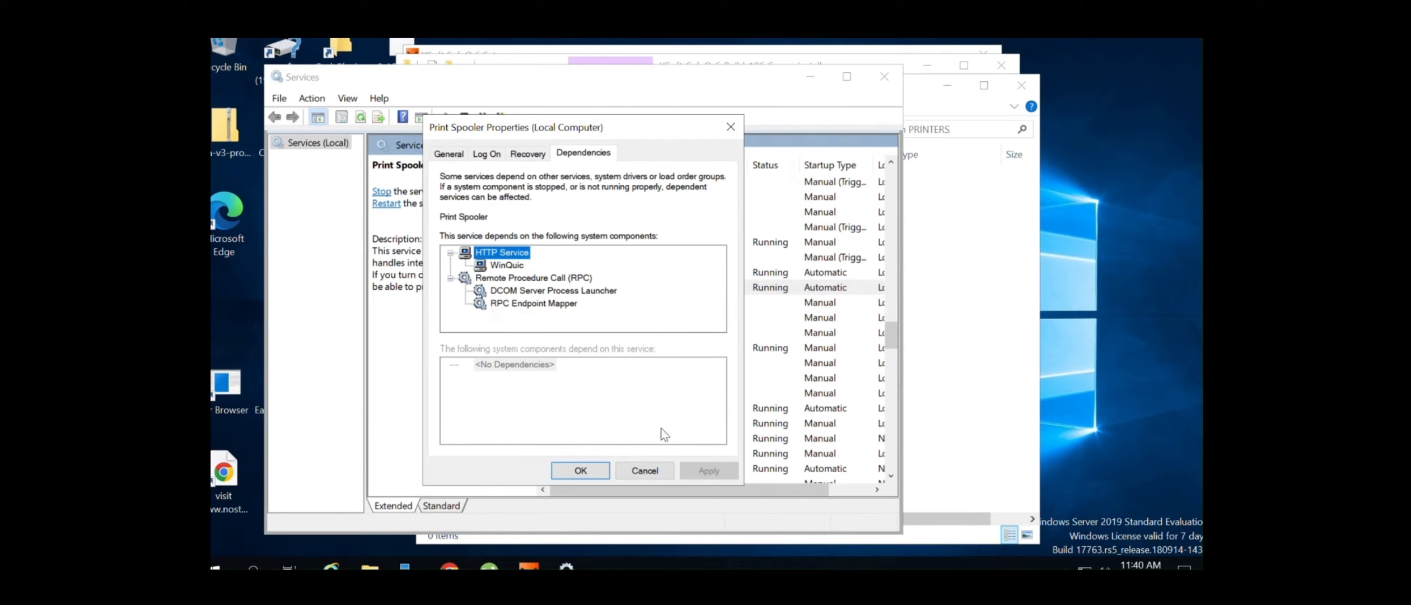
left_click(654, 470)
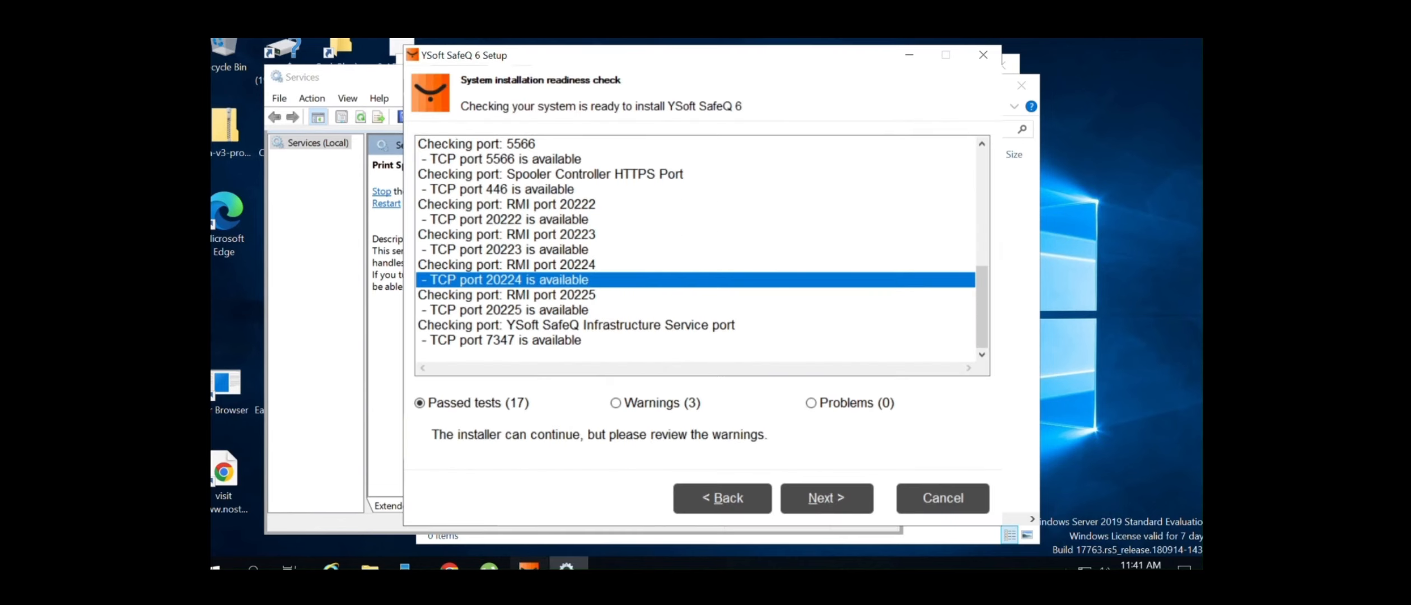
Check readiness Problems (0) and the 3 Warnings, including the spooler not running, then continue
left_click(840, 511)
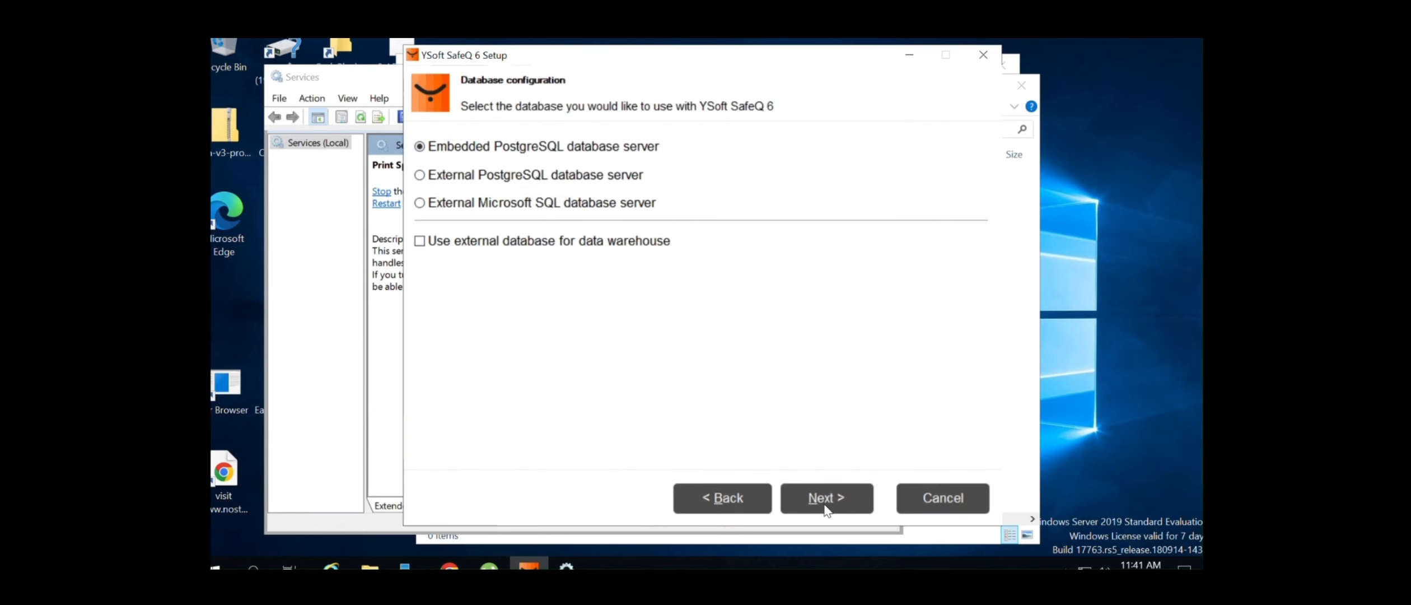
left_click(712, 494)
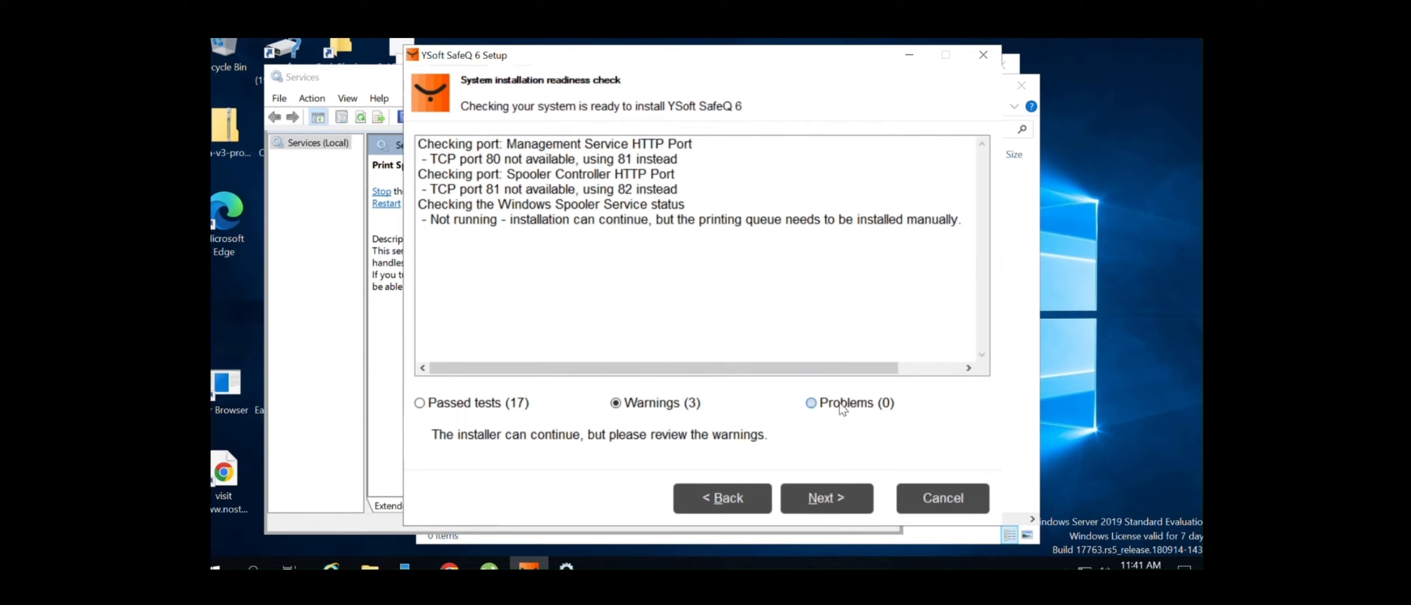
left_click(831, 405)
left_click(651, 403)
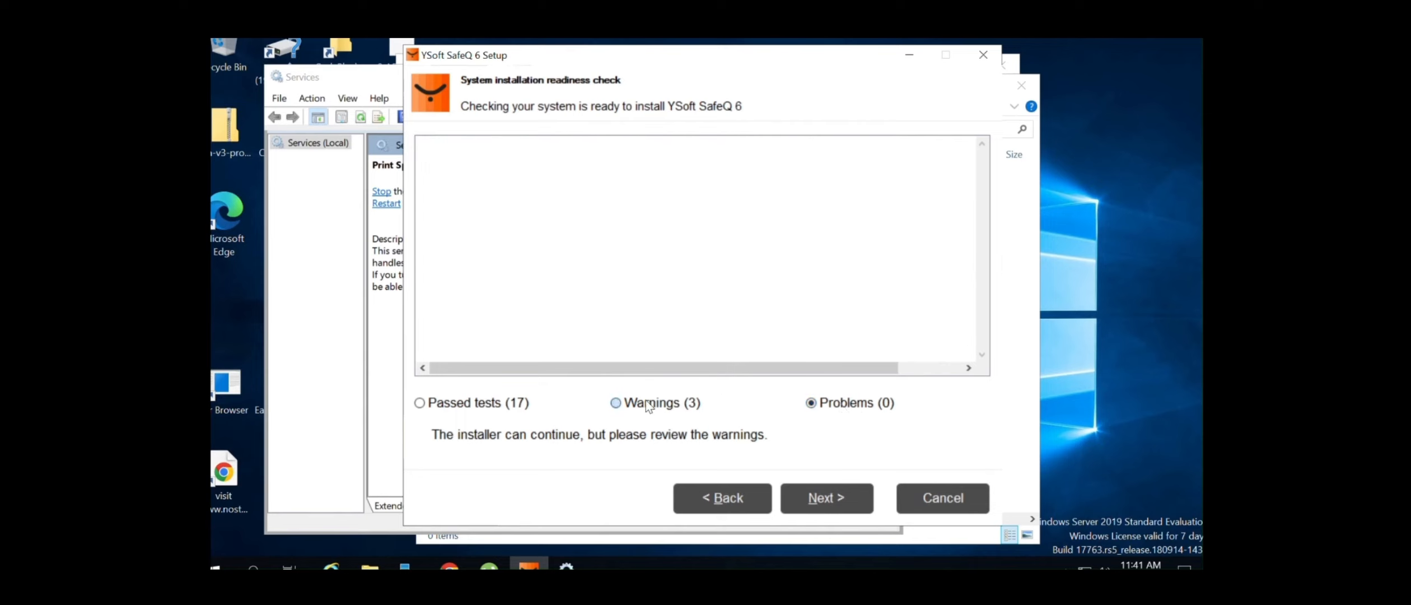
left_click(443, 223)
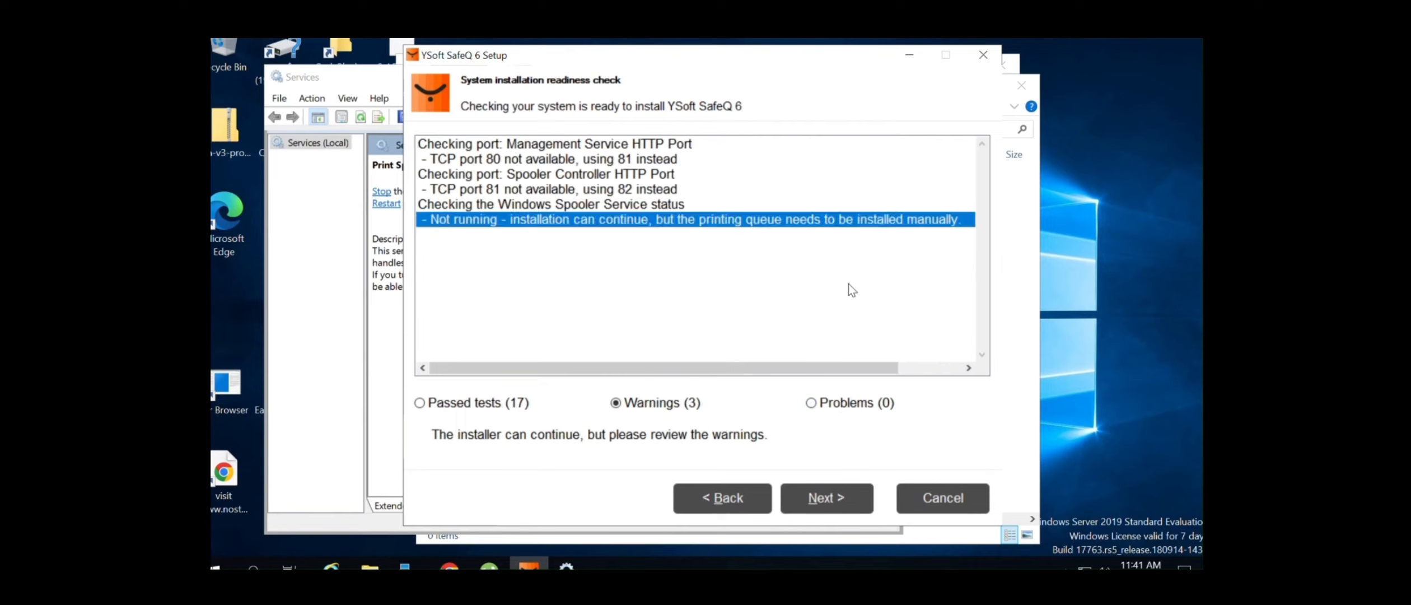
left_click(826, 498)
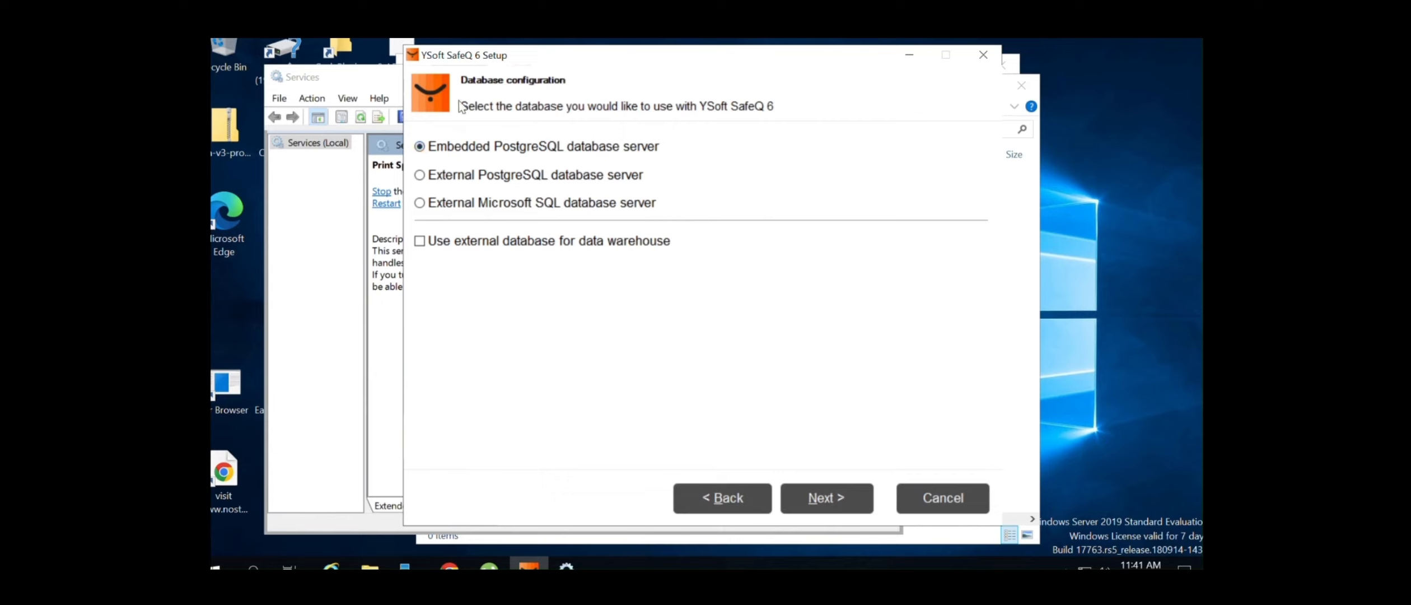
Keep Embedded PostgreSQL and generate a database password copied to the clipboard
left_click(827, 496)
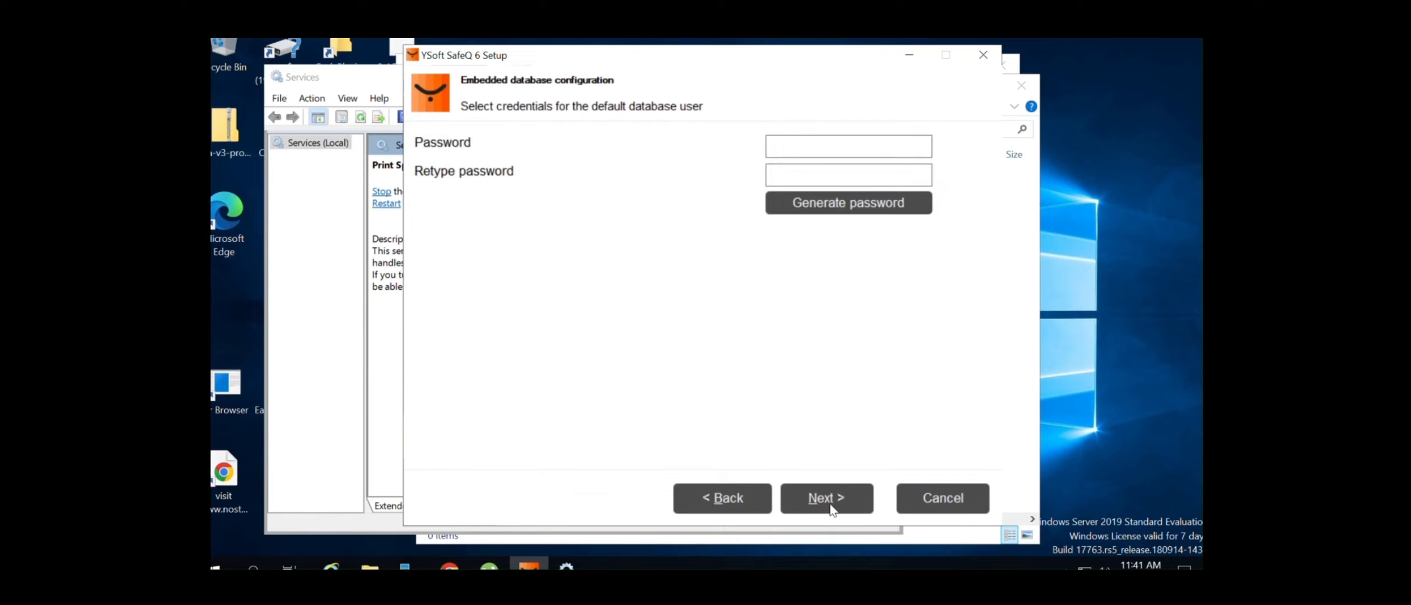
left_click(800, 149)
left_click(854, 209)
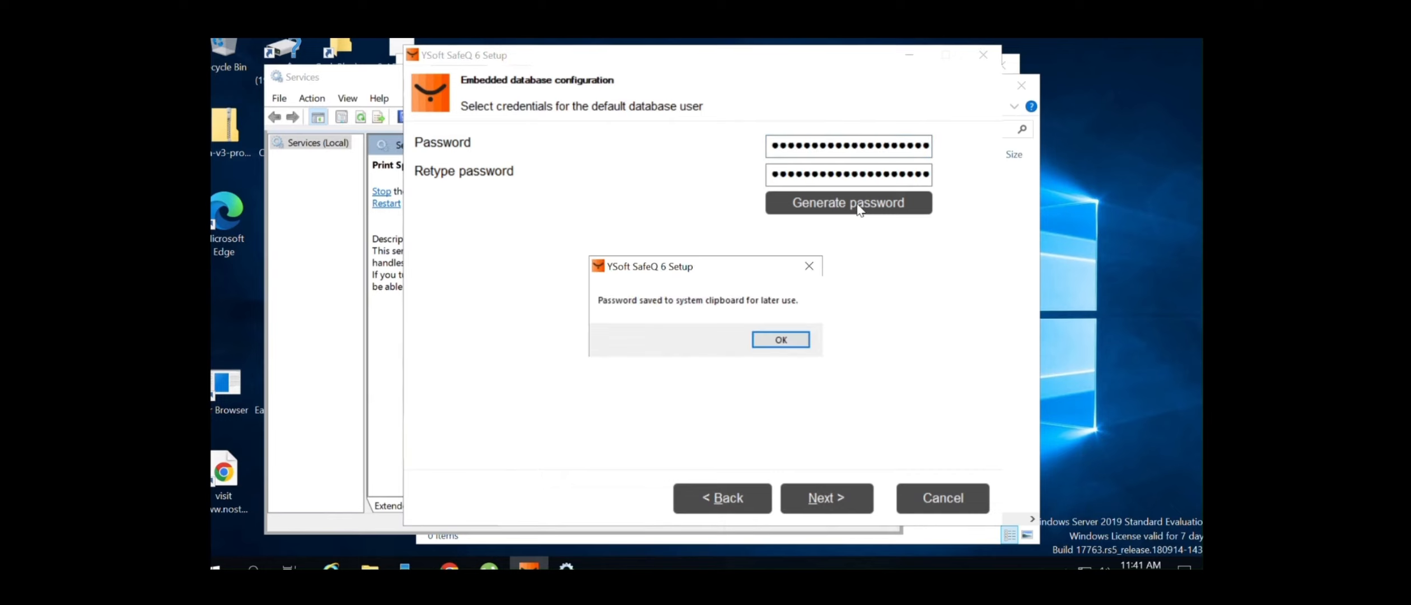
left_click(782, 339)
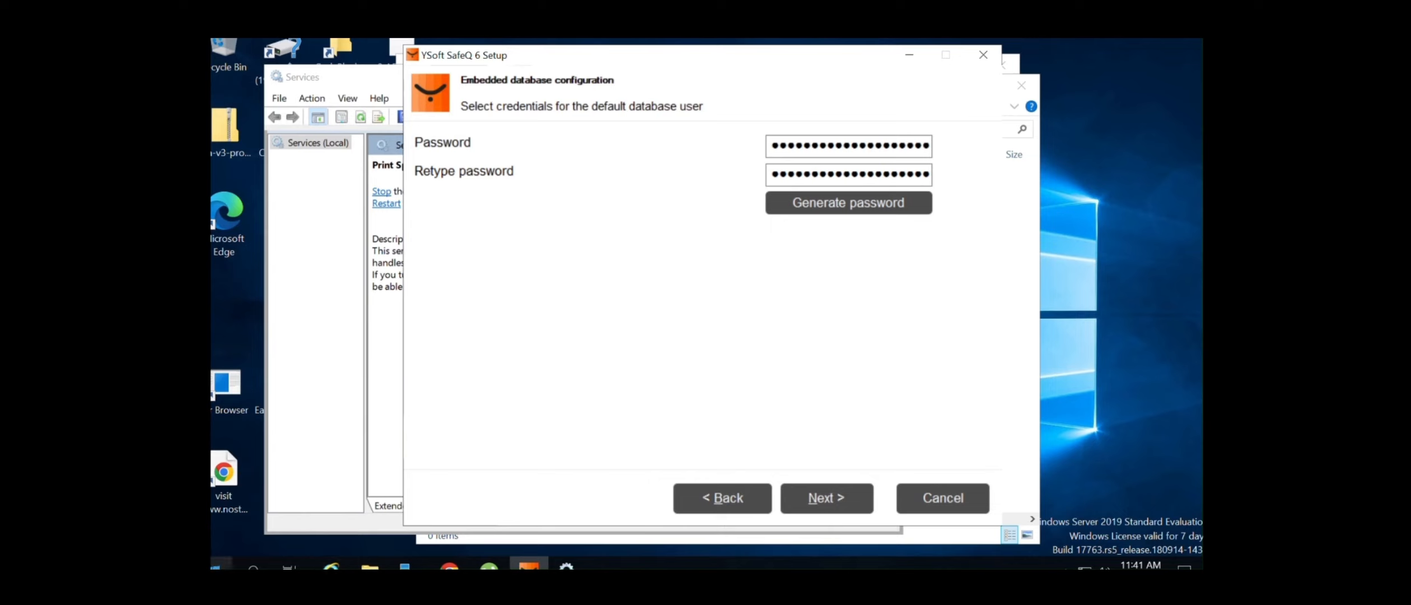
key("super")
Paste the generated password into Notepad, save it as DB password.txt on the Desktop, close Notepad
type("not")
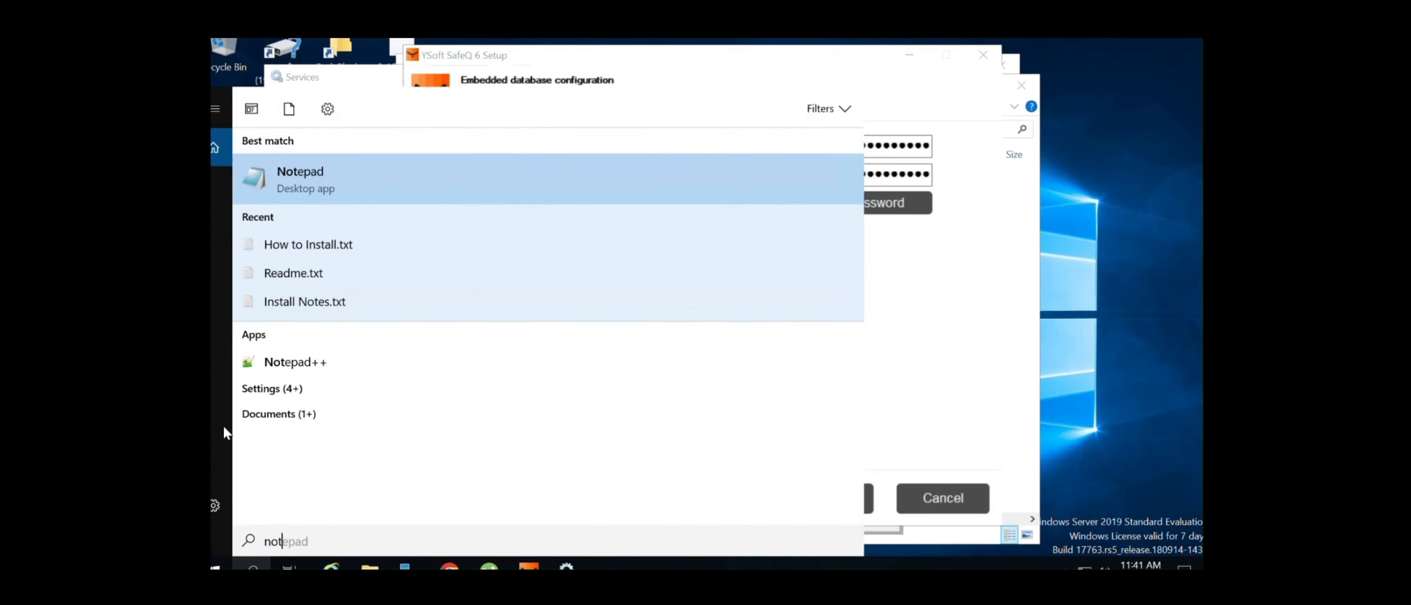
left_click(313, 188)
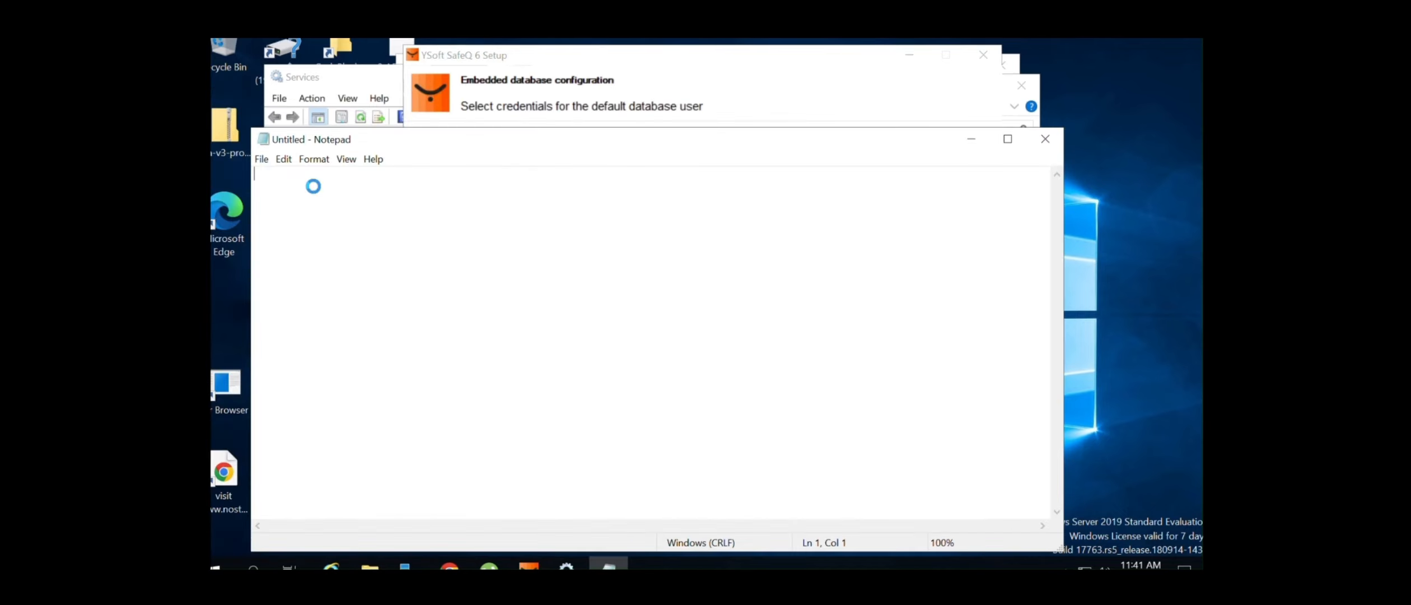
key("ctrl+v")
left_click(261, 158)
left_click(290, 226)
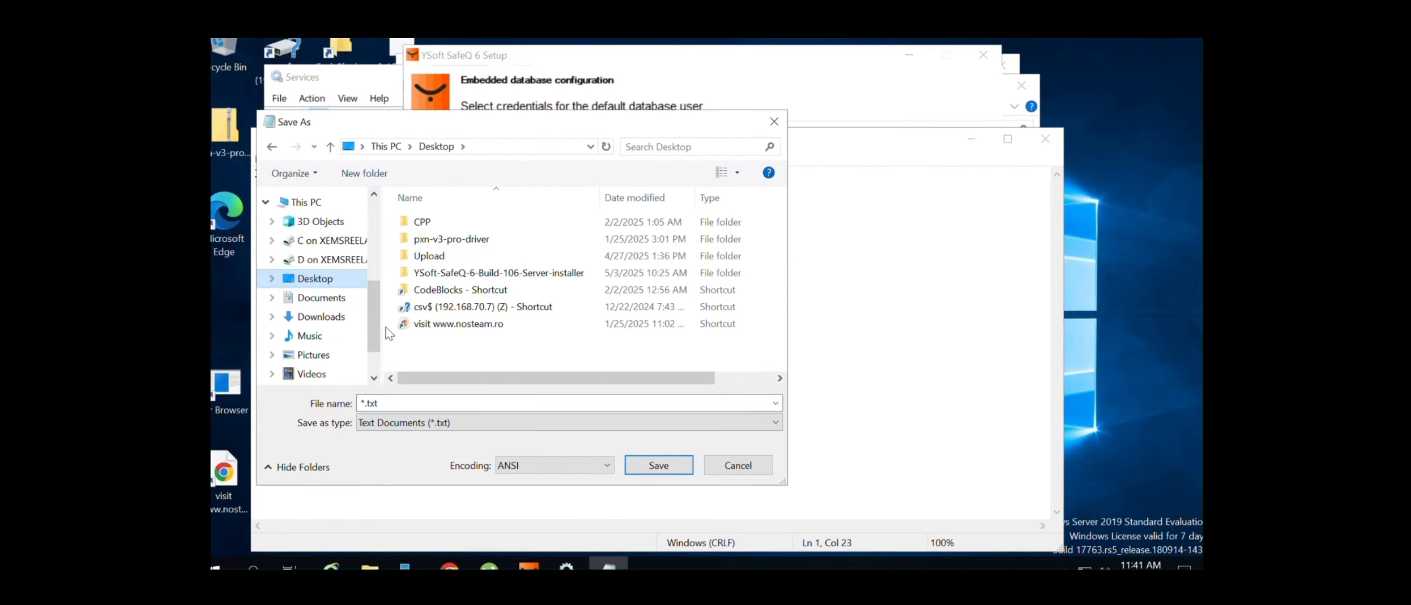
left_click(503, 404)
key("BackSpace")
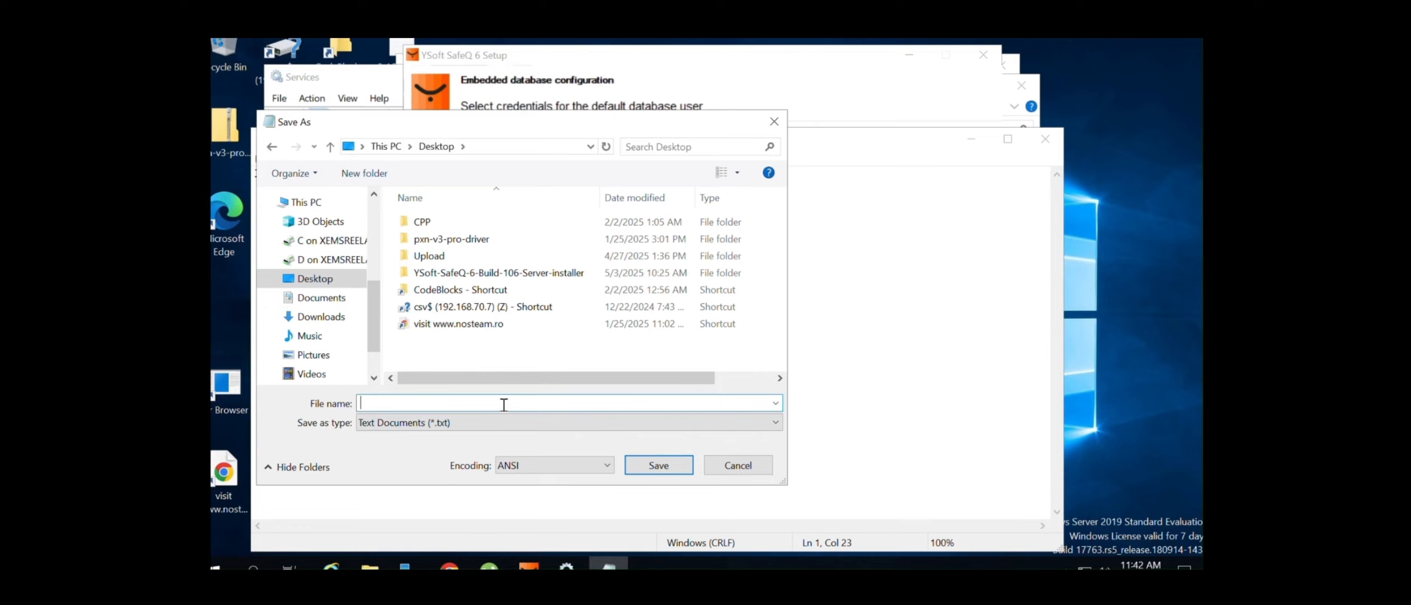
type("DB password")
left_click(659, 465)
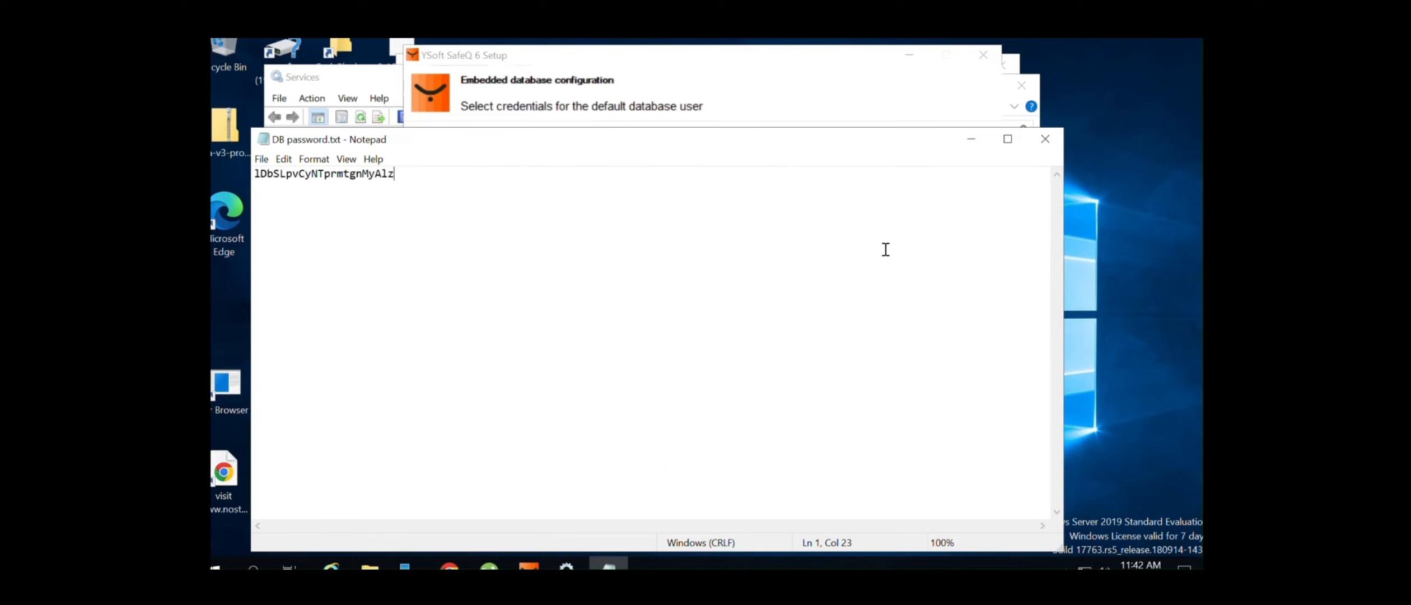
left_click(1044, 141)
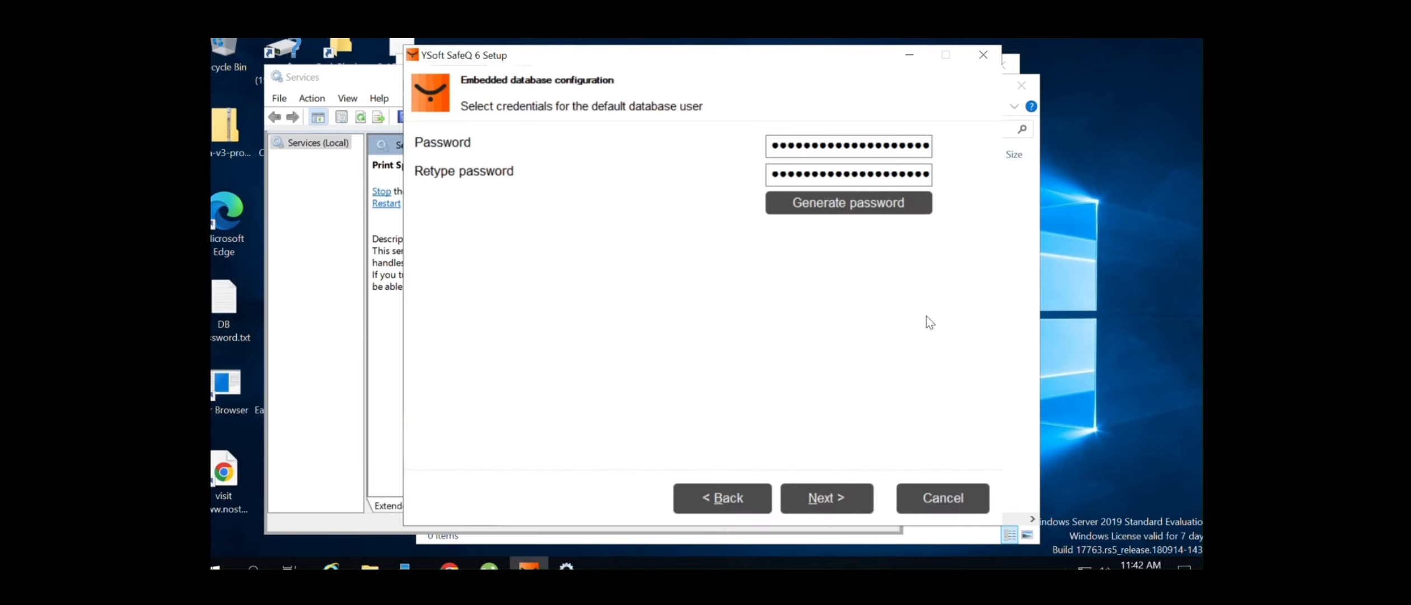
Replace the Management Server GUID with MGMT01 and Spooler Controller GUID with SPOC01, then install
left_click(855, 487)
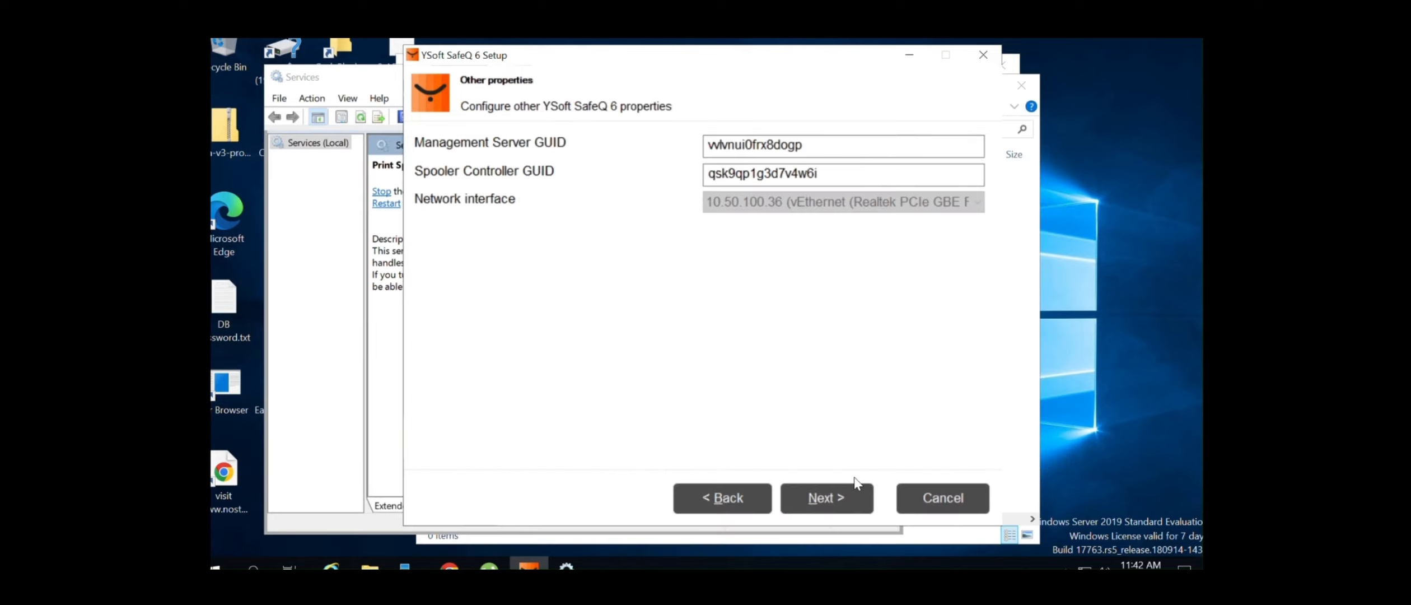
left_click_drag(807, 146, 620, 142)
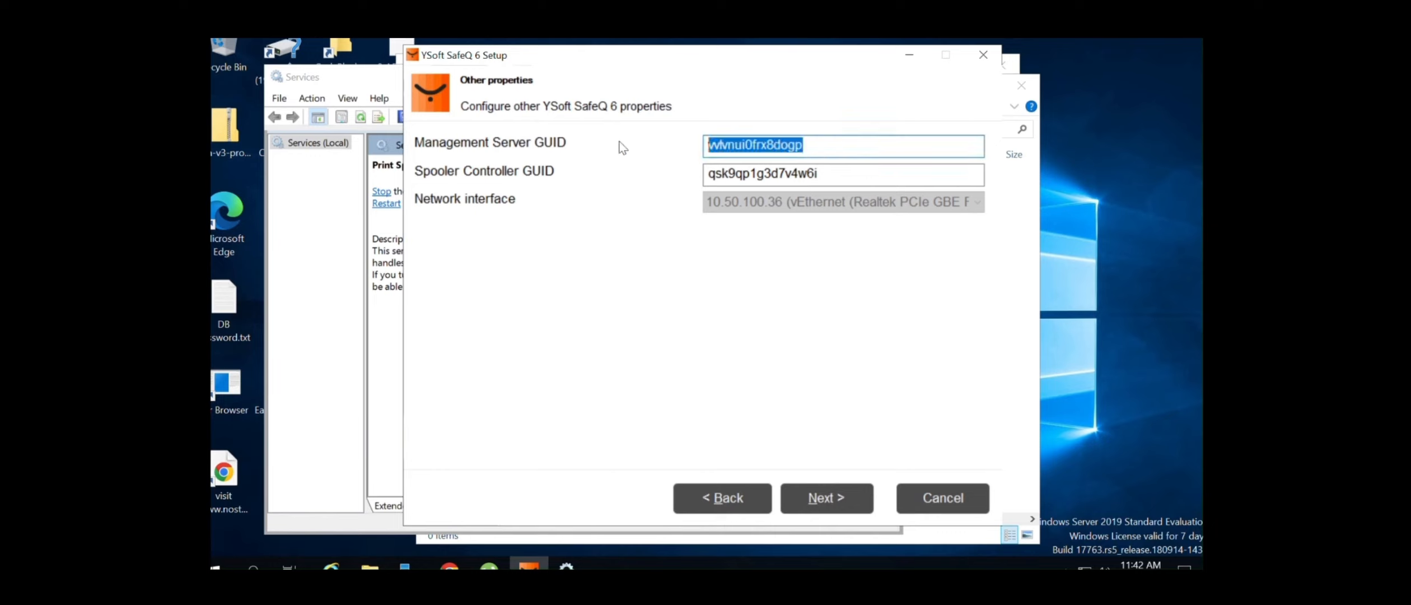
key("BackSpace")
type("MGM")
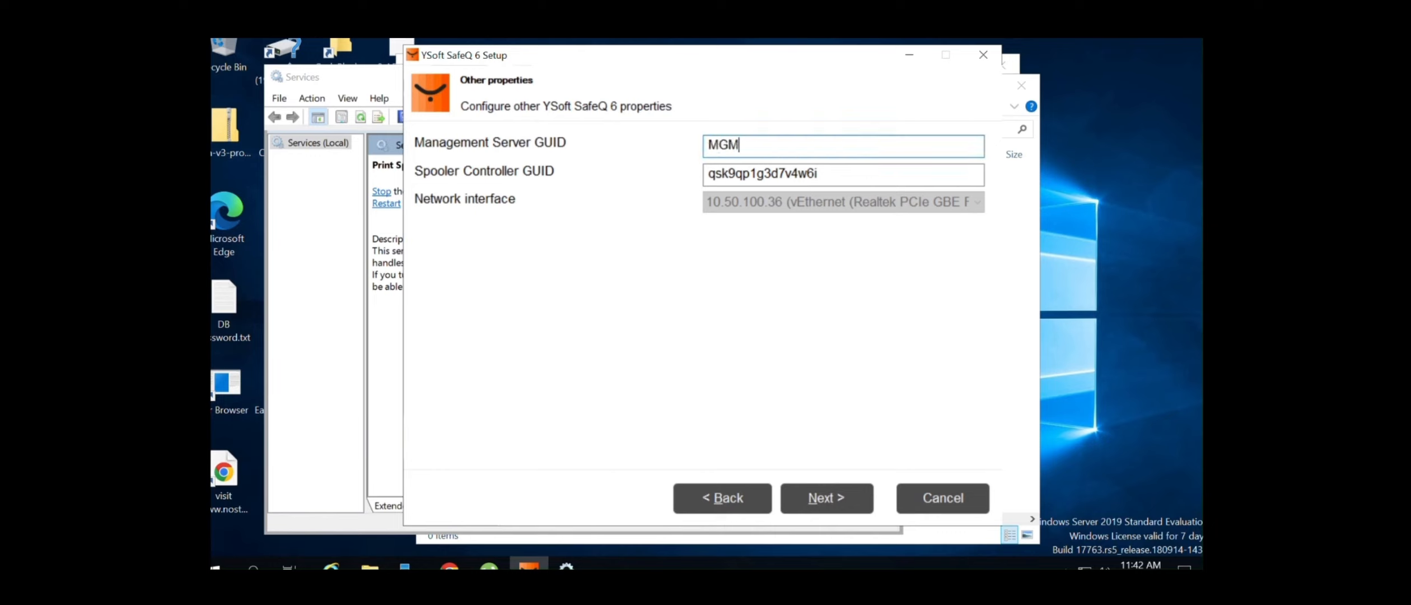
type("T01")
left_click_drag(860, 173, 617, 162)
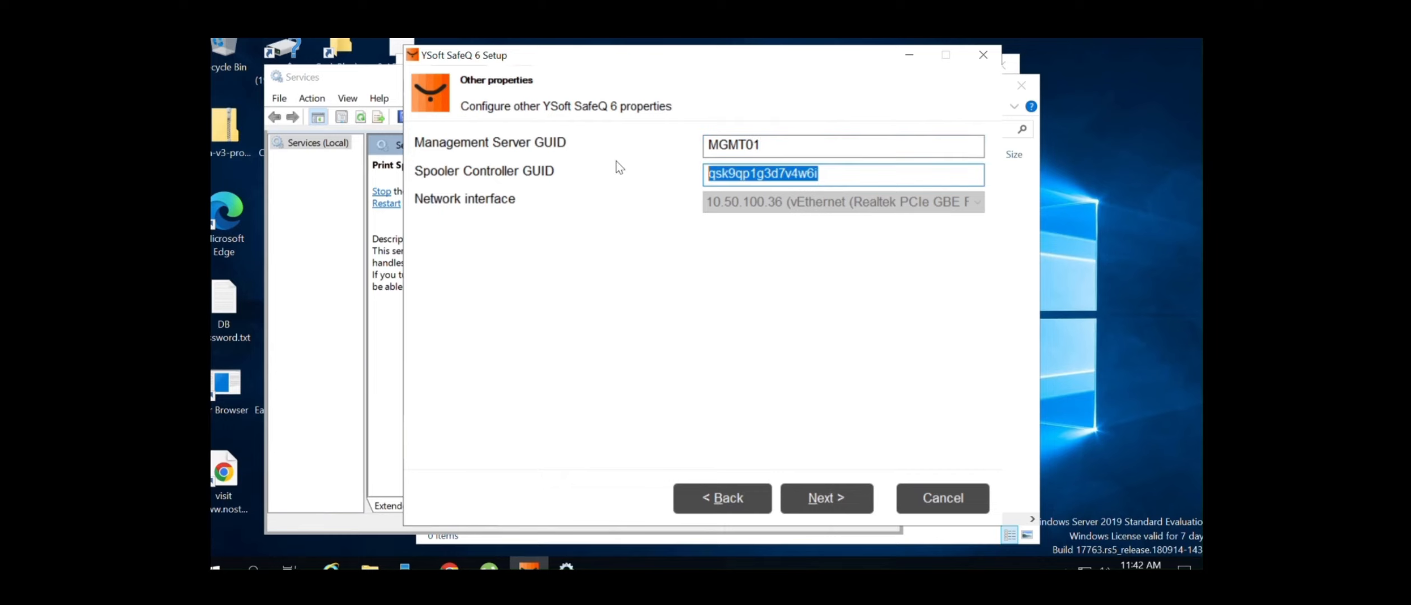
key("BackSpace")
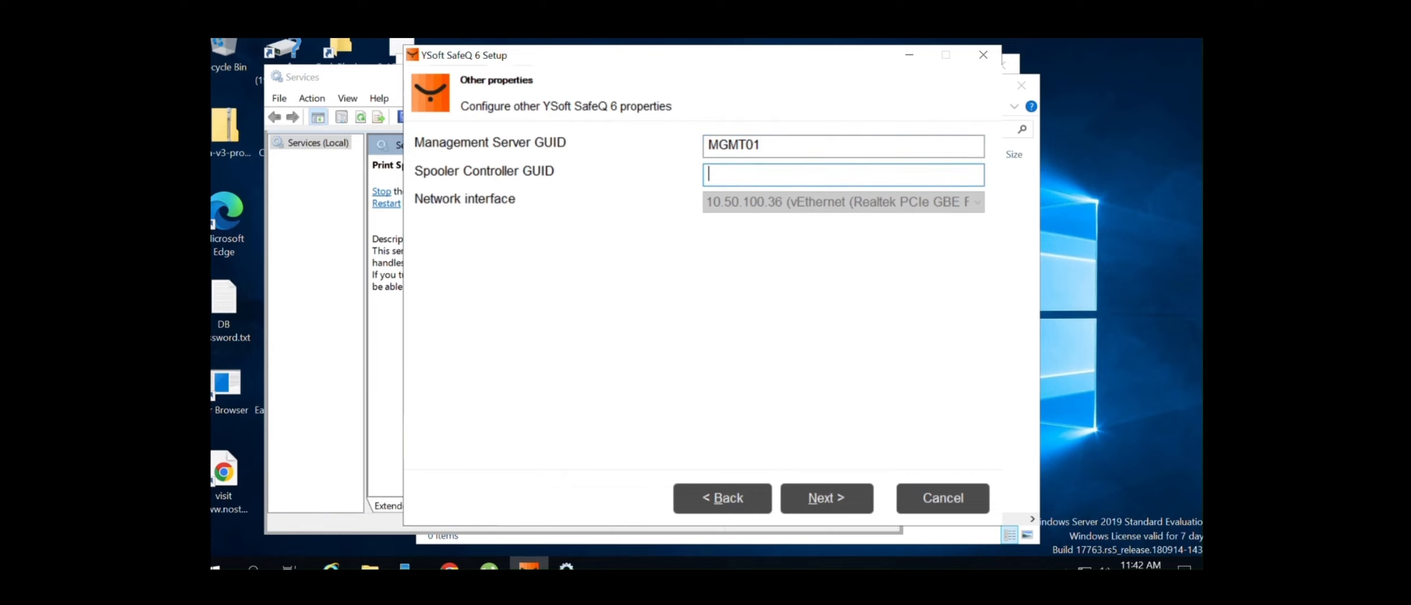
type("SPOC01")
left_click(825, 497)
left_click(824, 507)
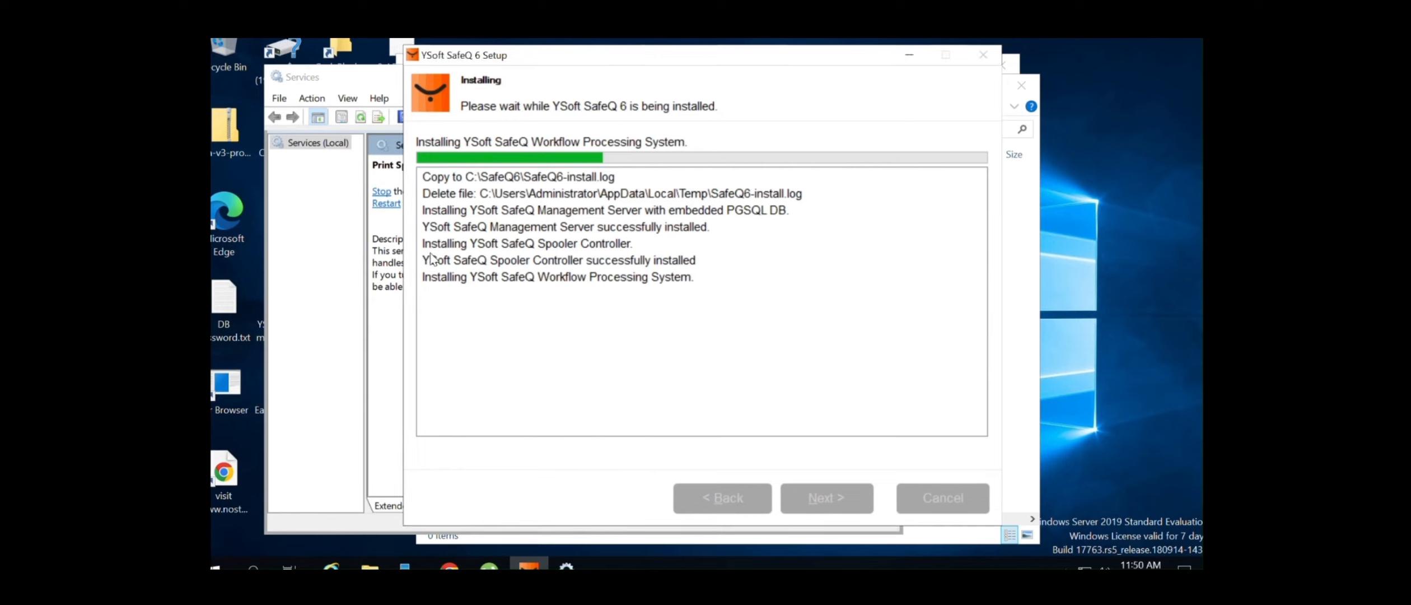
Review the Management Server, Spooler Controller, Workflow Processing and FlexiSpooler install log lines, then allow the YSoft printer device software
left_click(433, 285)
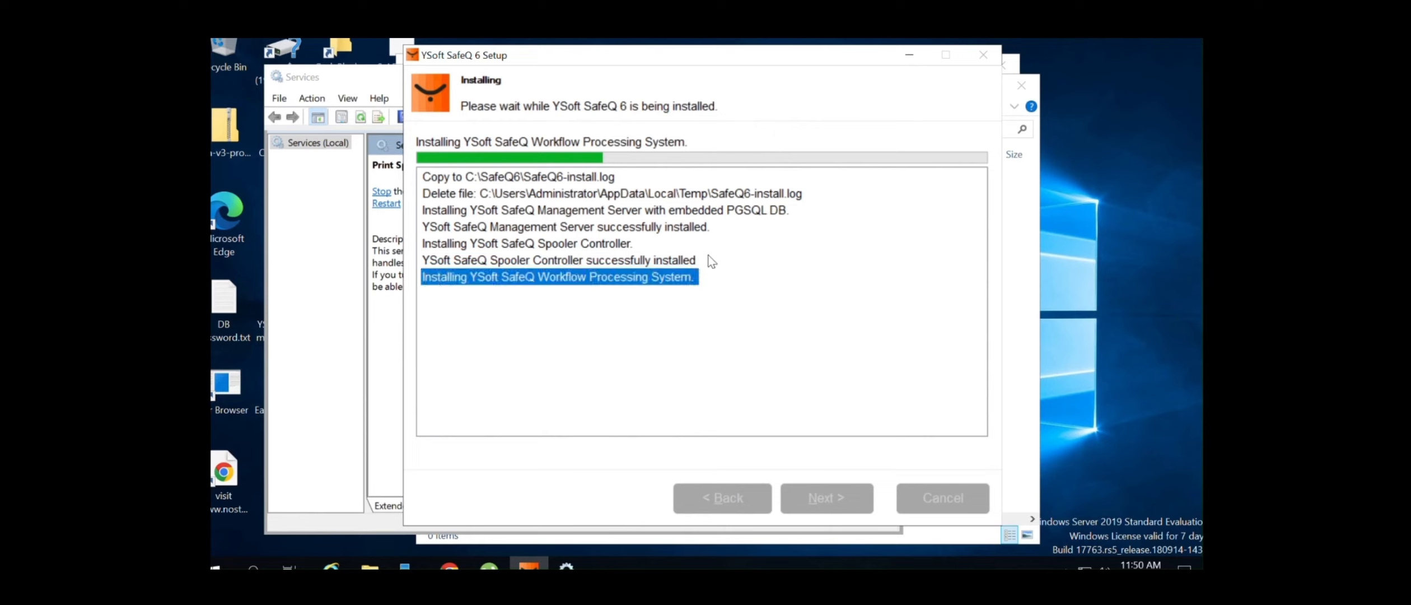
left_click(708, 259)
left_click(619, 244)
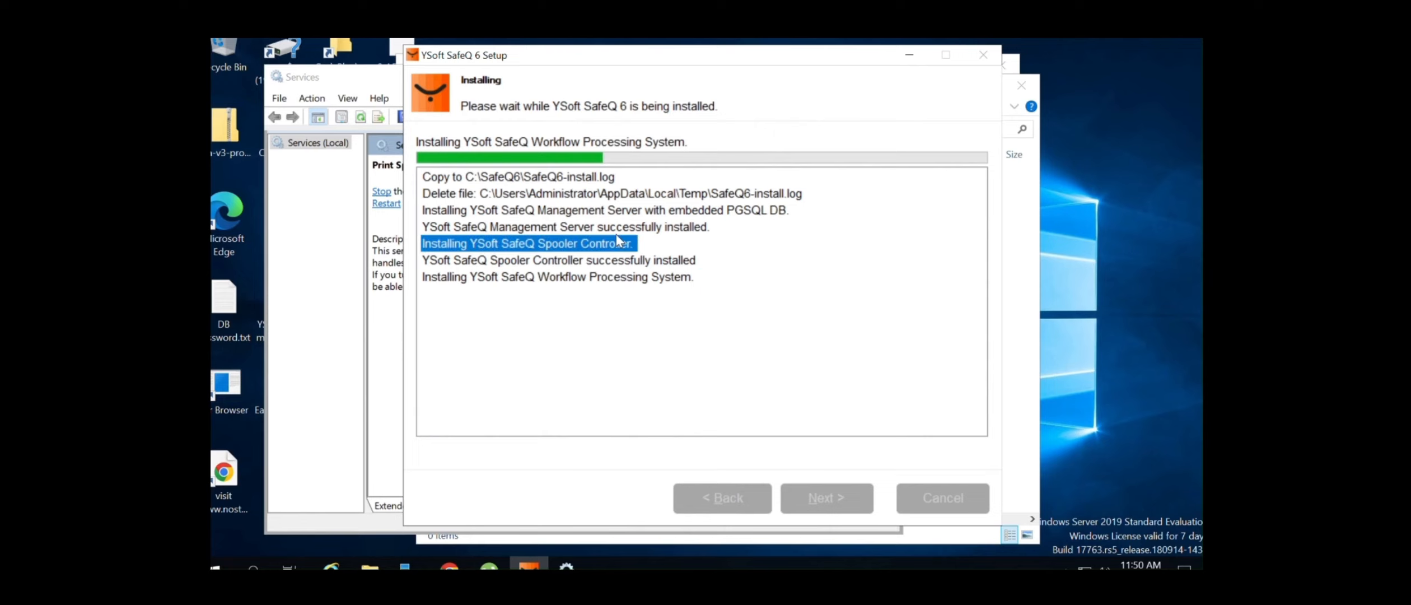
left_click(620, 225)
left_click(624, 193)
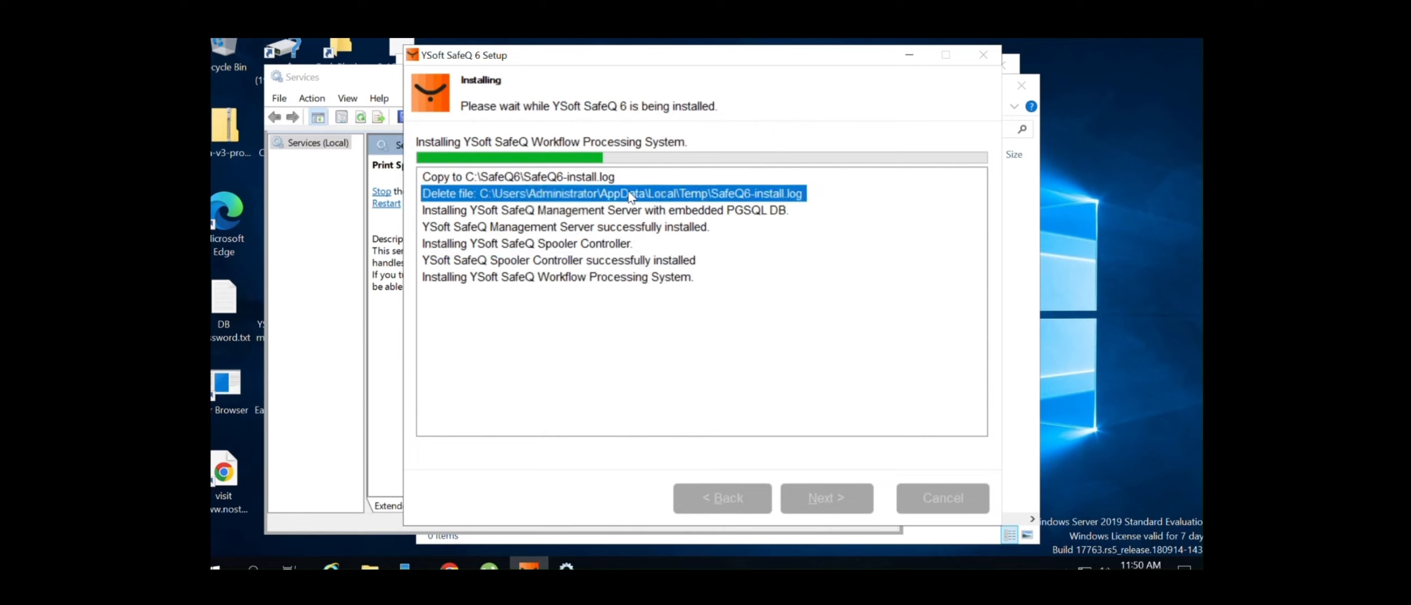
left_click(597, 177)
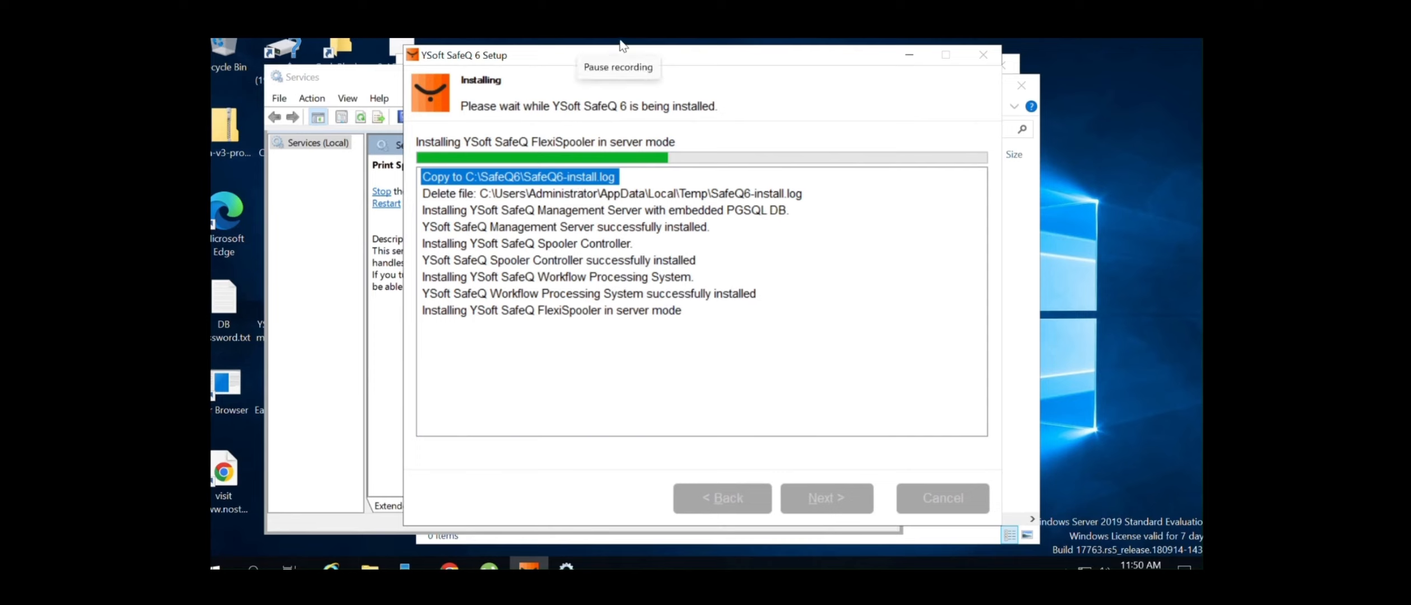
left_click(628, 310)
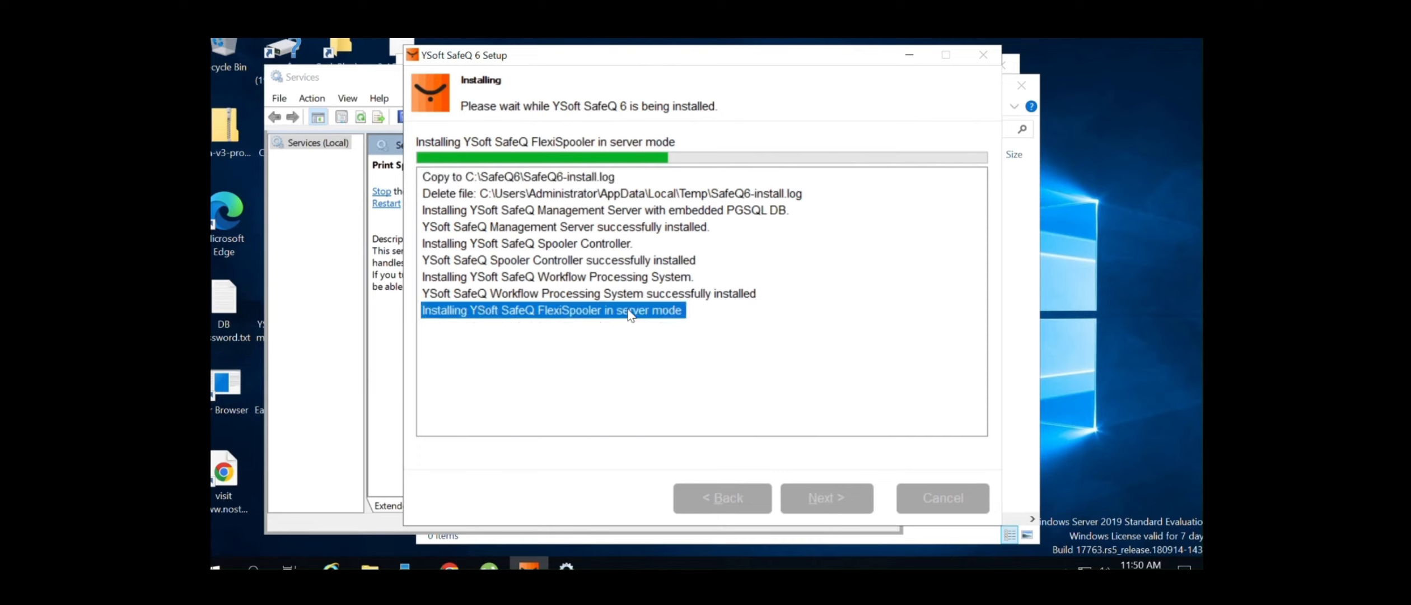
left_click(537, 300)
left_click(545, 280)
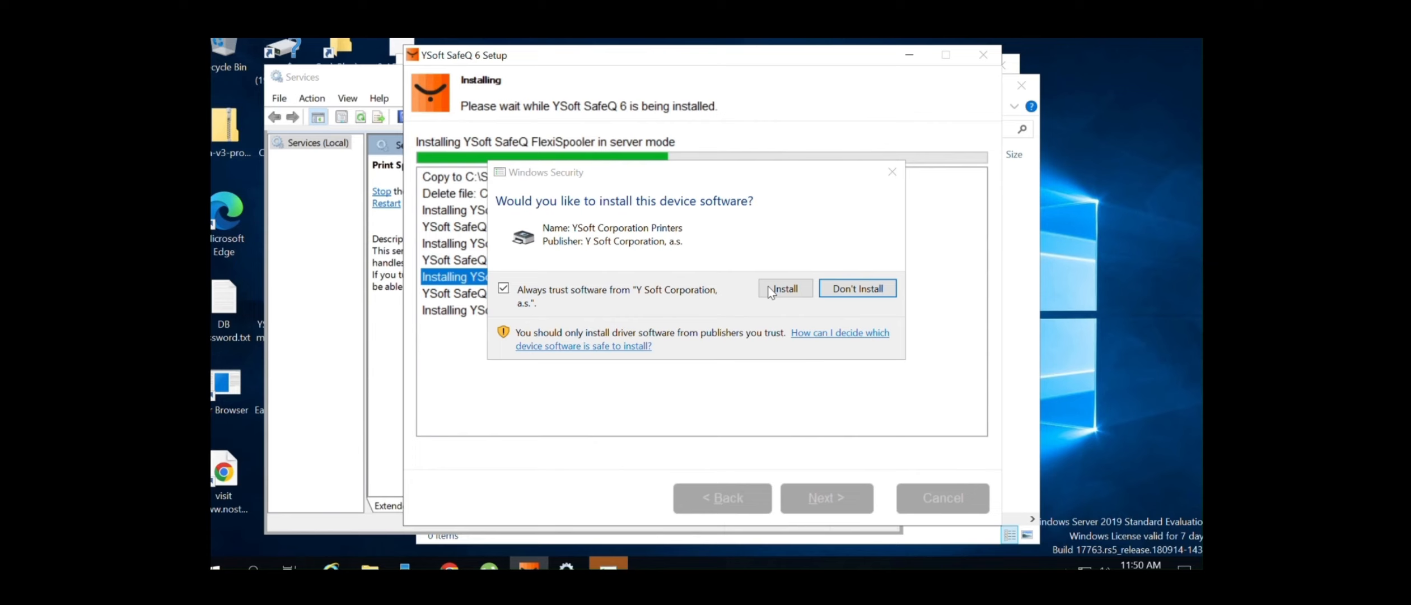
left_click(785, 288)
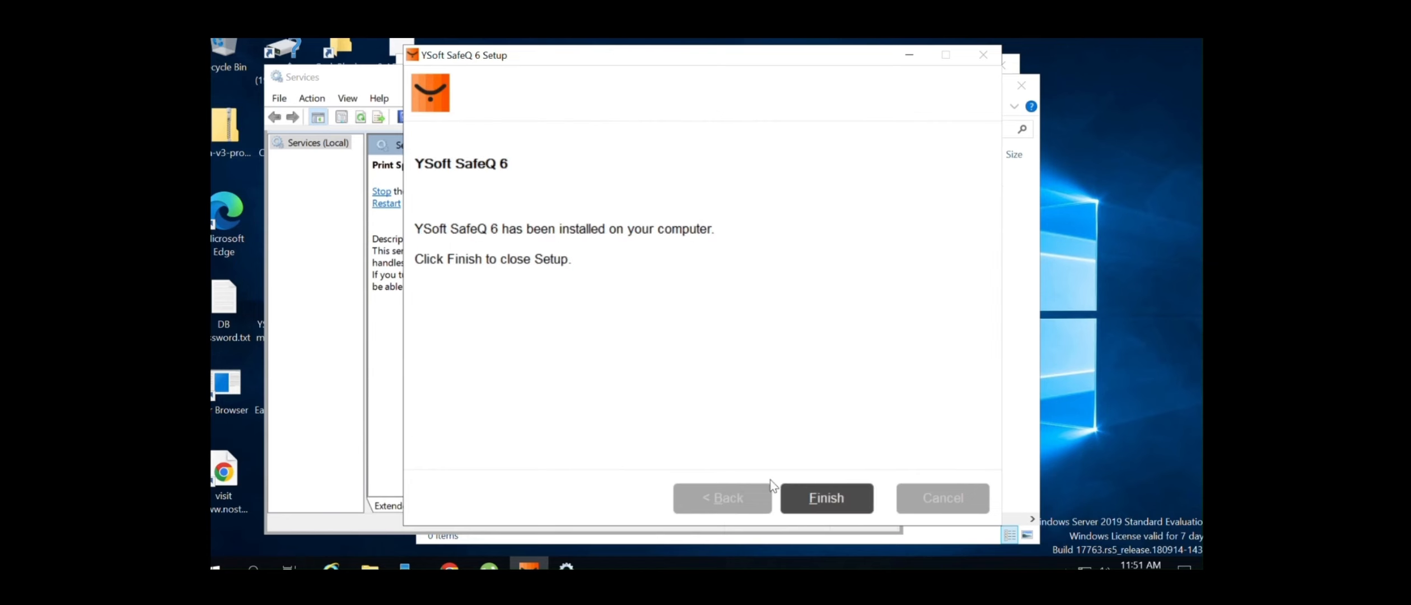
Close the finished installer and list the printers on the local server in Print Management
left_click(814, 485)
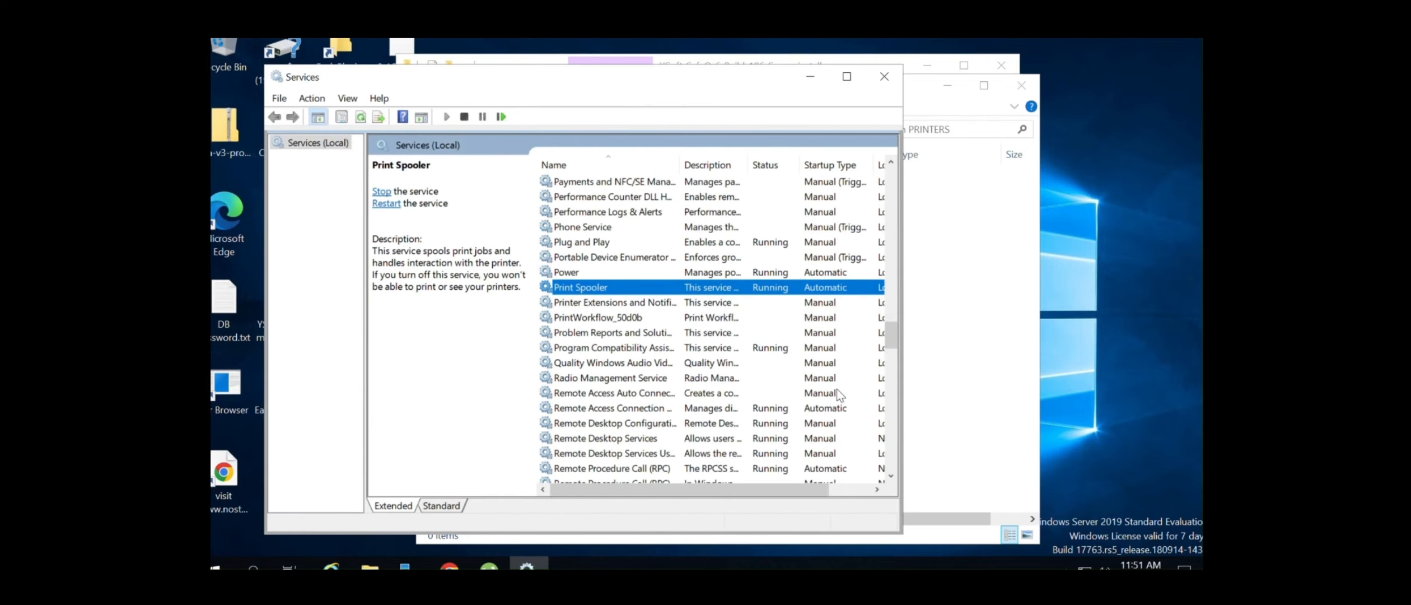
left_click(809, 77)
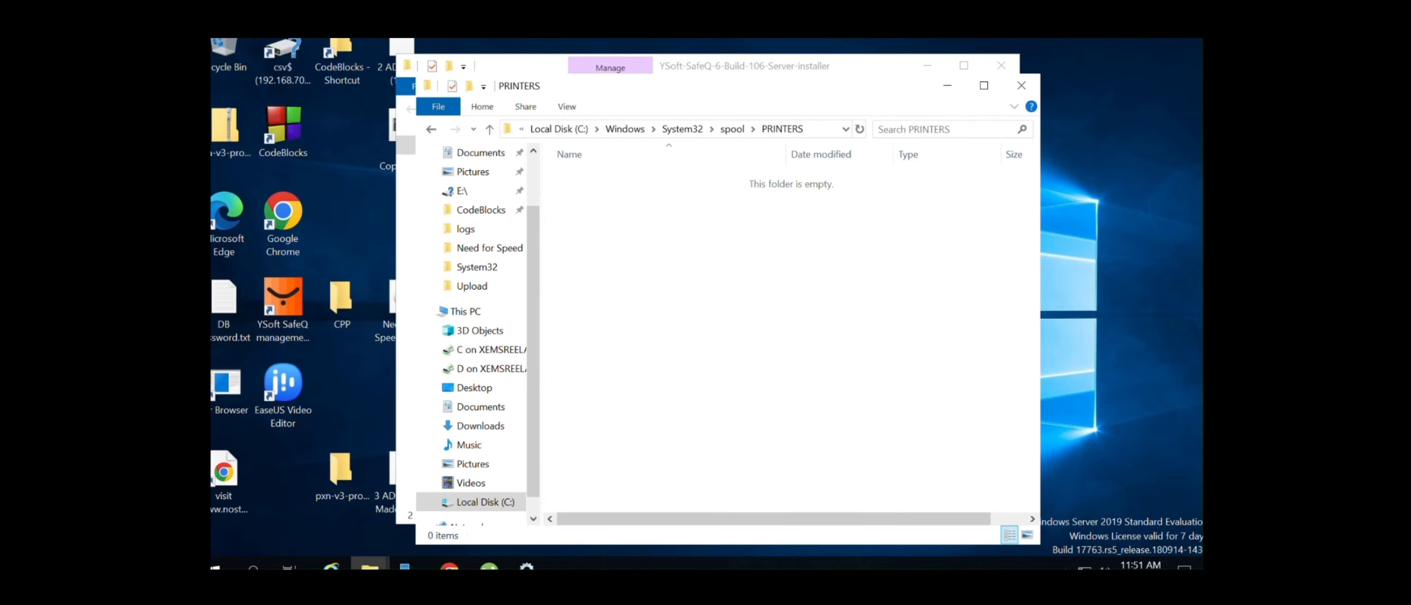
left_click(253, 566)
type("pri")
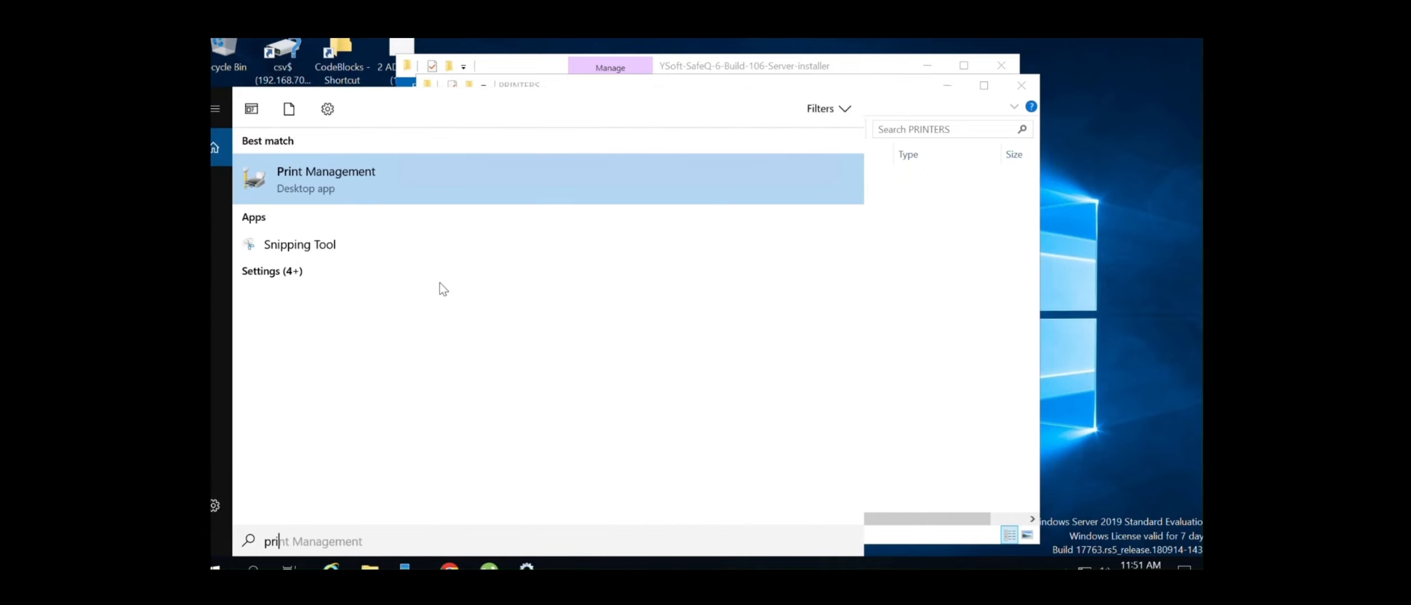
left_click(412, 157)
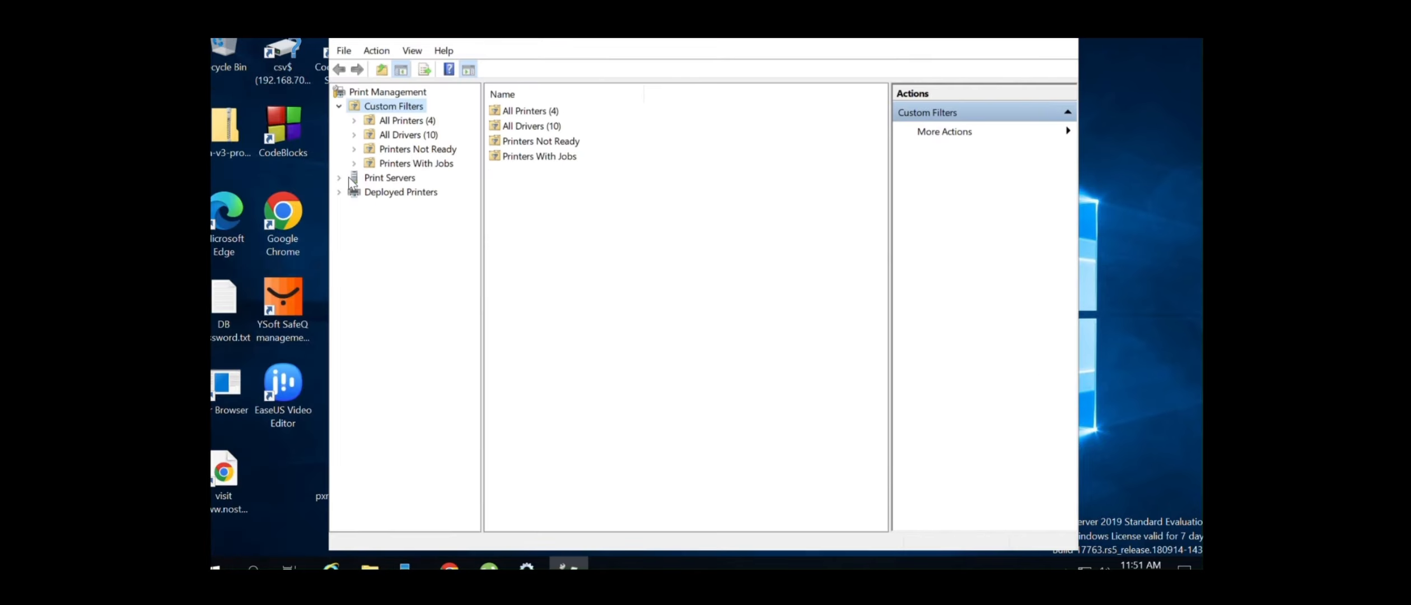
left_click(340, 178)
left_click(387, 192)
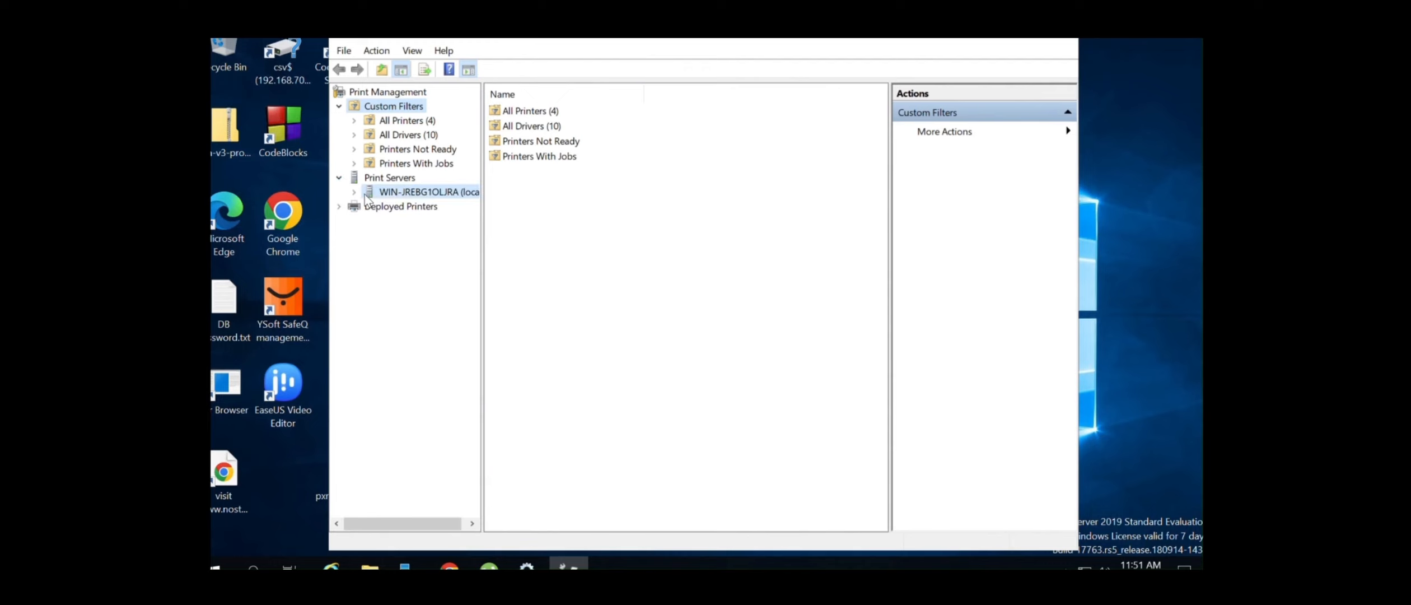
left_click(369, 247)
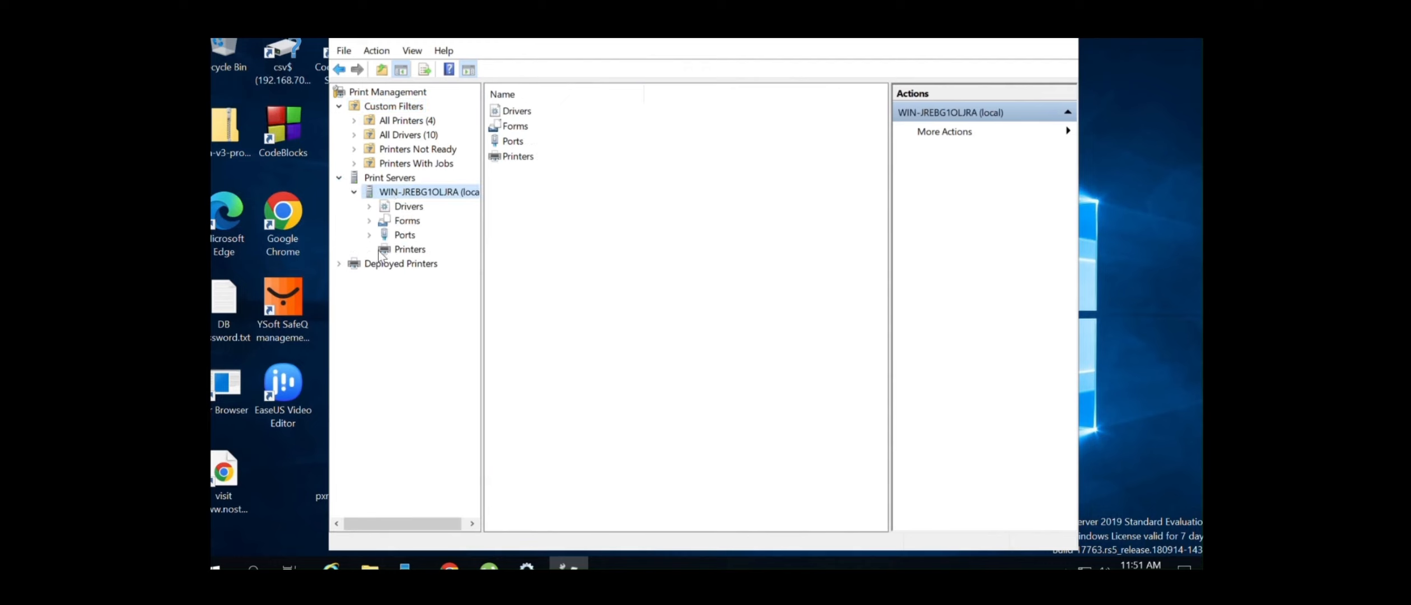
left_click(410, 251)
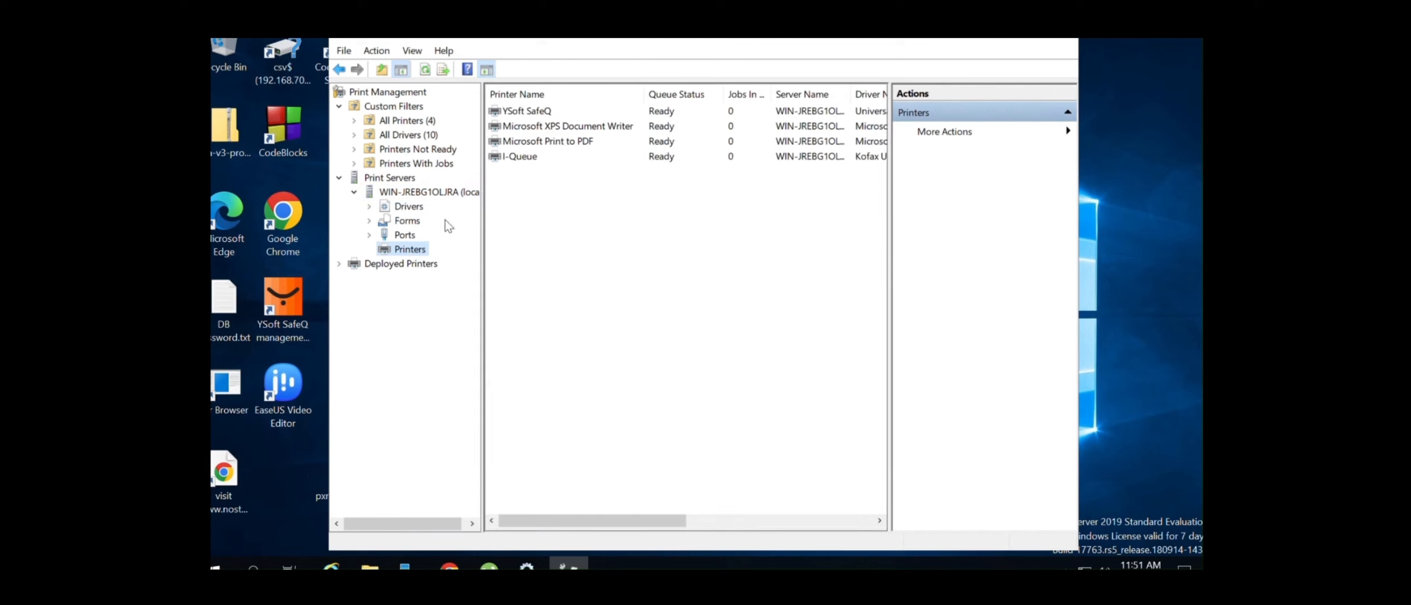
Check I-Queue's port settings: I-Queue Port 1, LPR to 127.0.0.1, queue IQueue, without changes
right_click(526, 157)
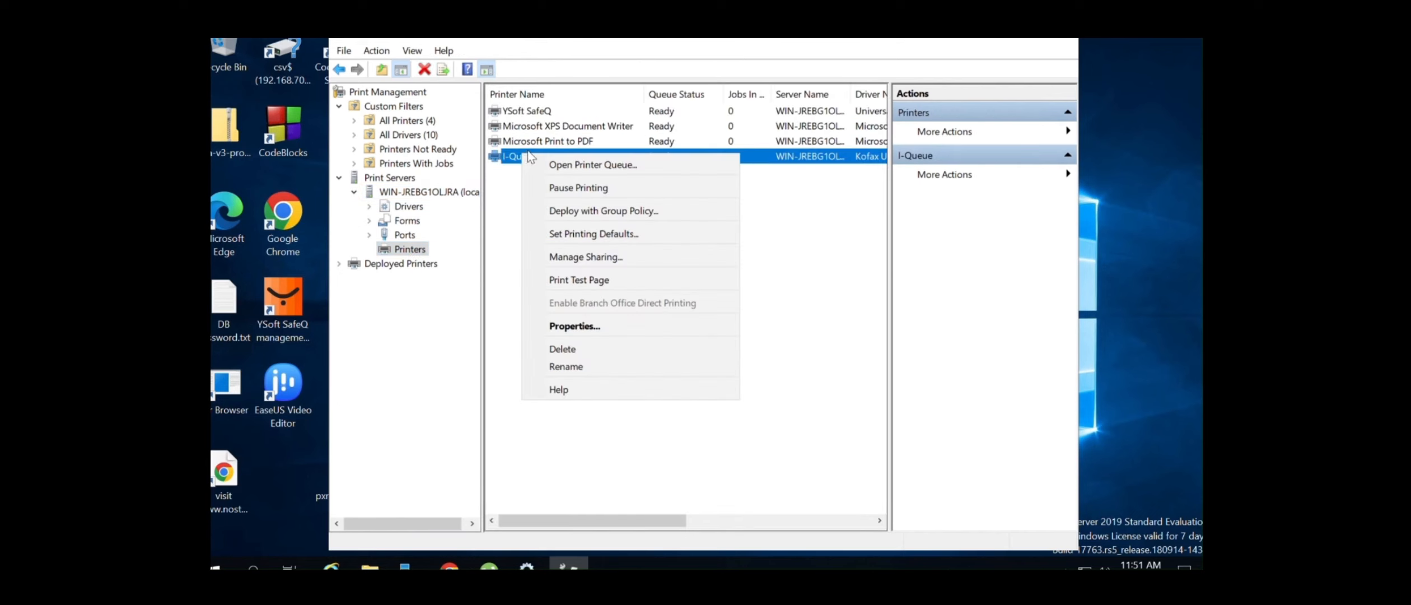
left_click(616, 329)
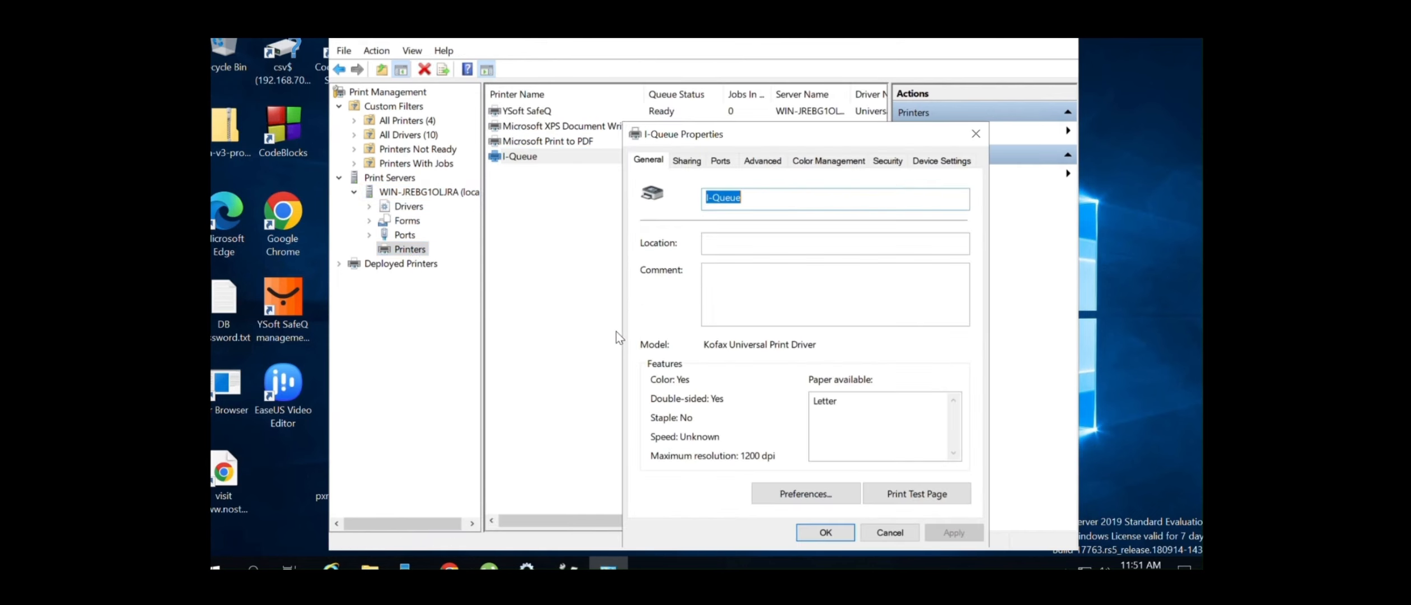
left_click(721, 161)
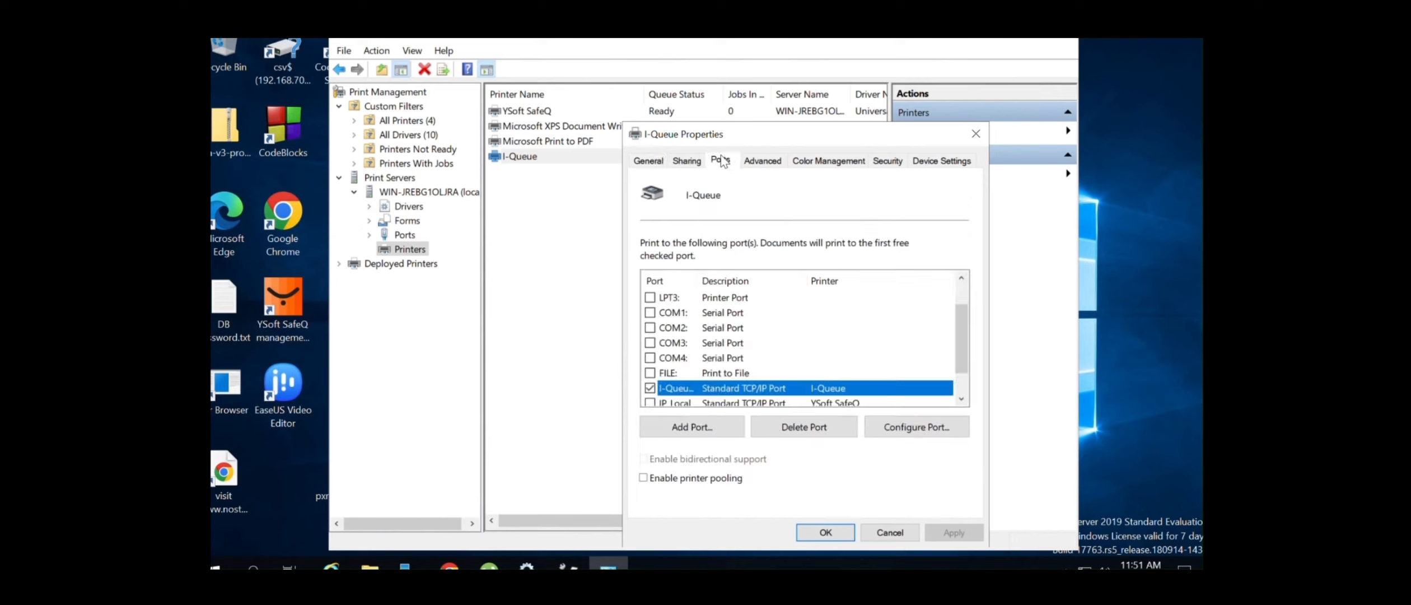
left_click(918, 428)
double_click(827, 220)
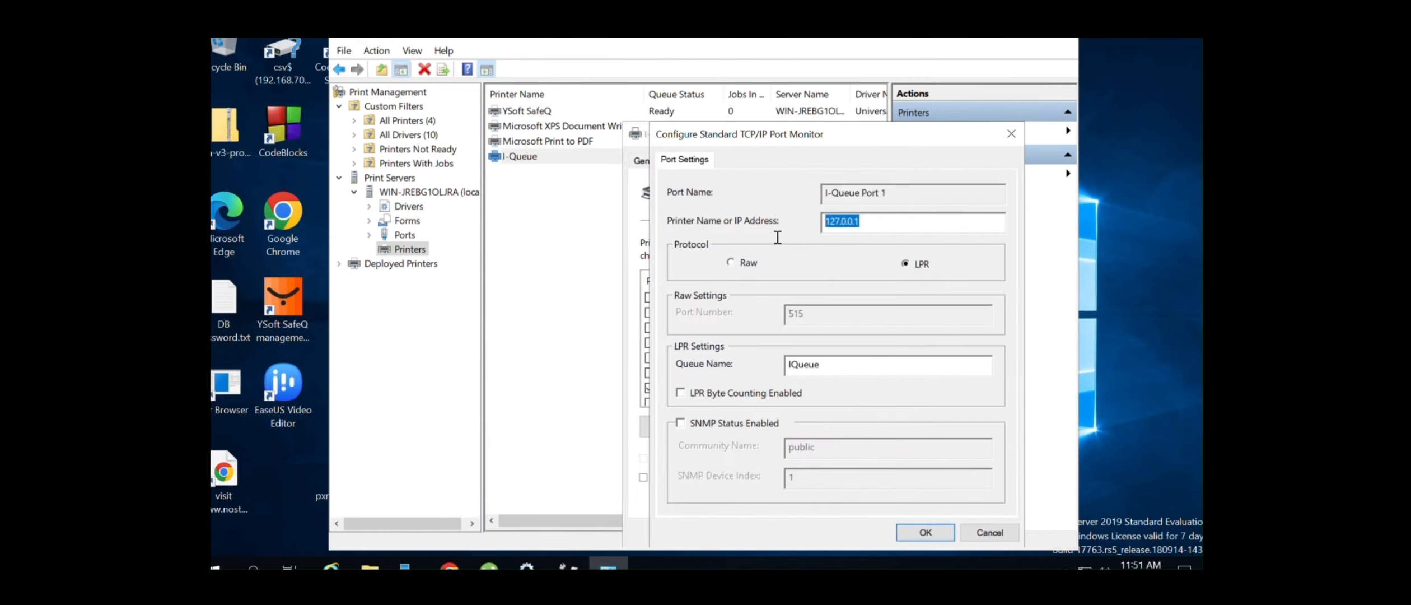
left_click_drag(887, 193, 825, 194)
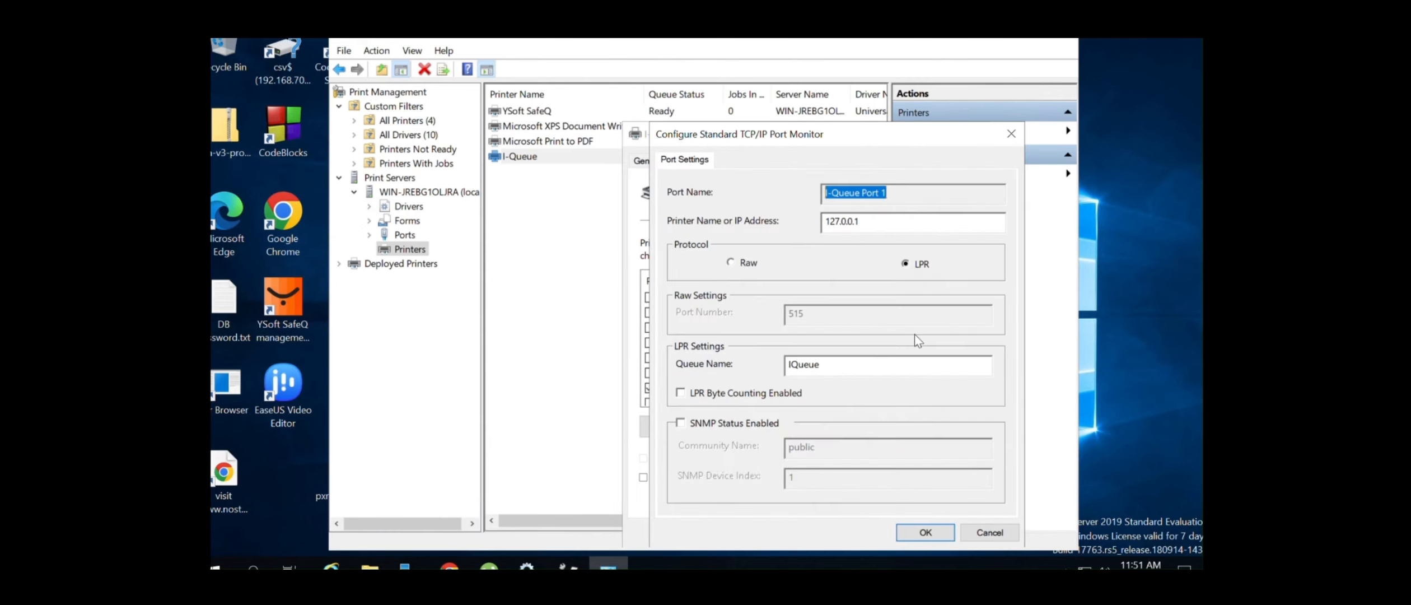
left_click(849, 373)
left_click_drag(812, 373, 725, 371)
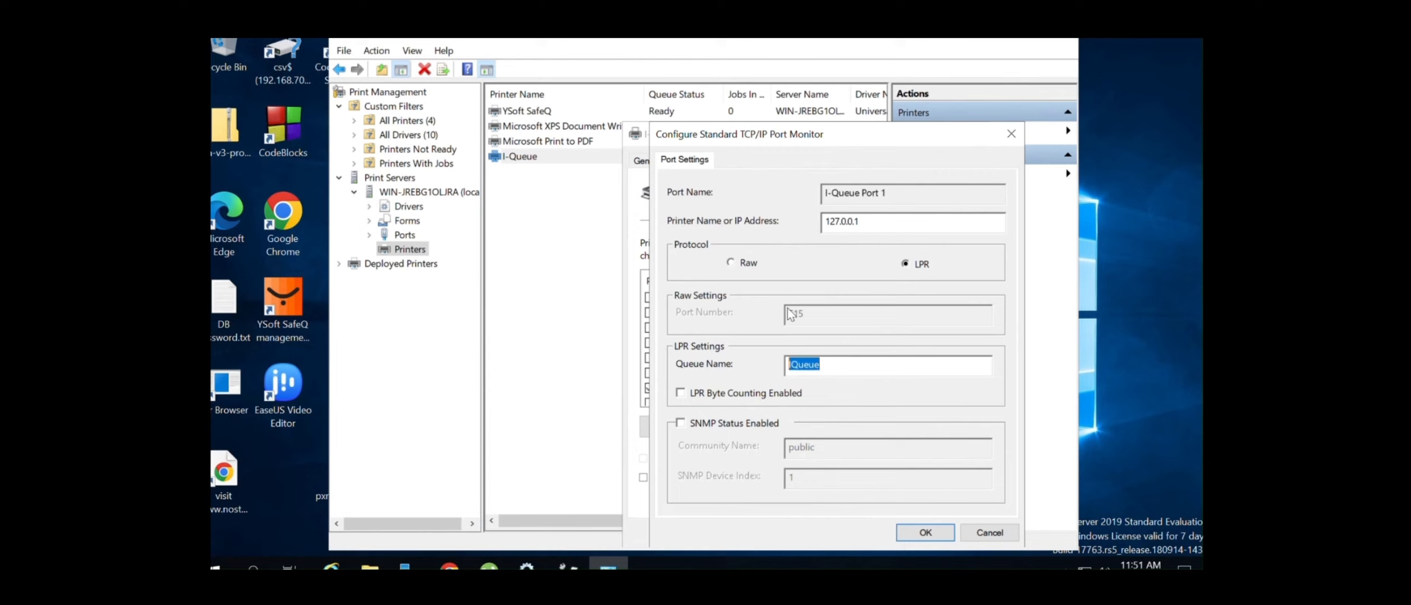
left_click(1011, 134)
left_click(975, 133)
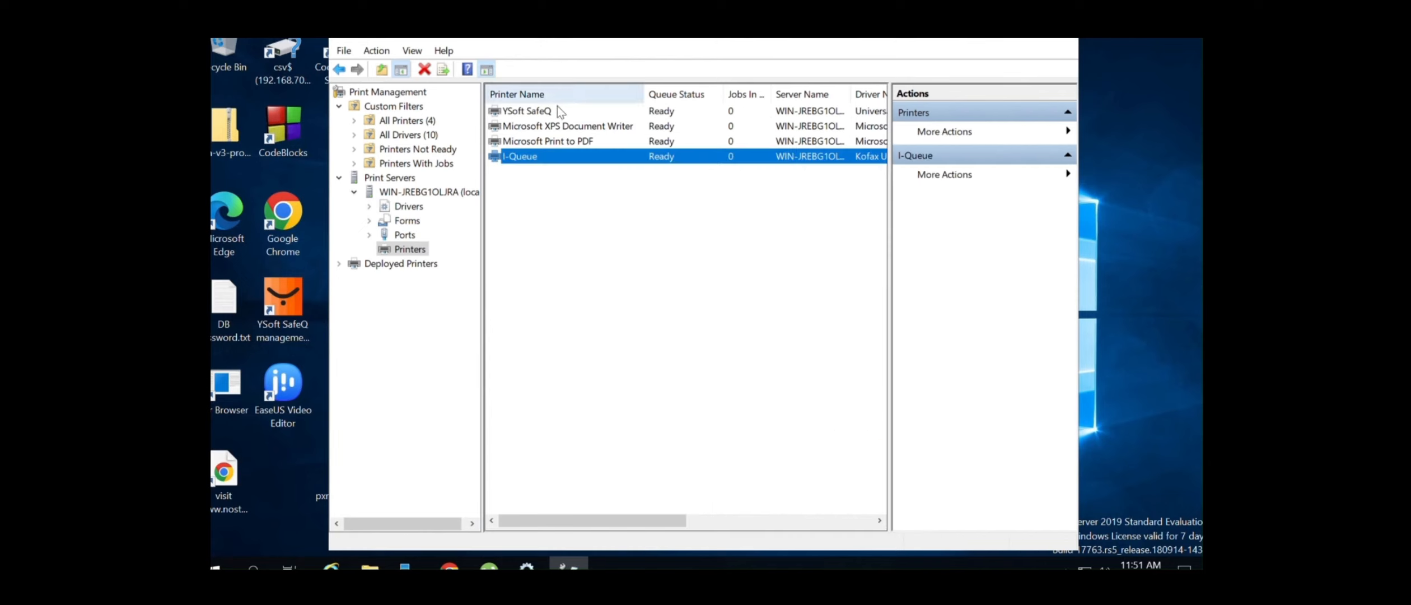
left_click(552, 111)
right_click(552, 111)
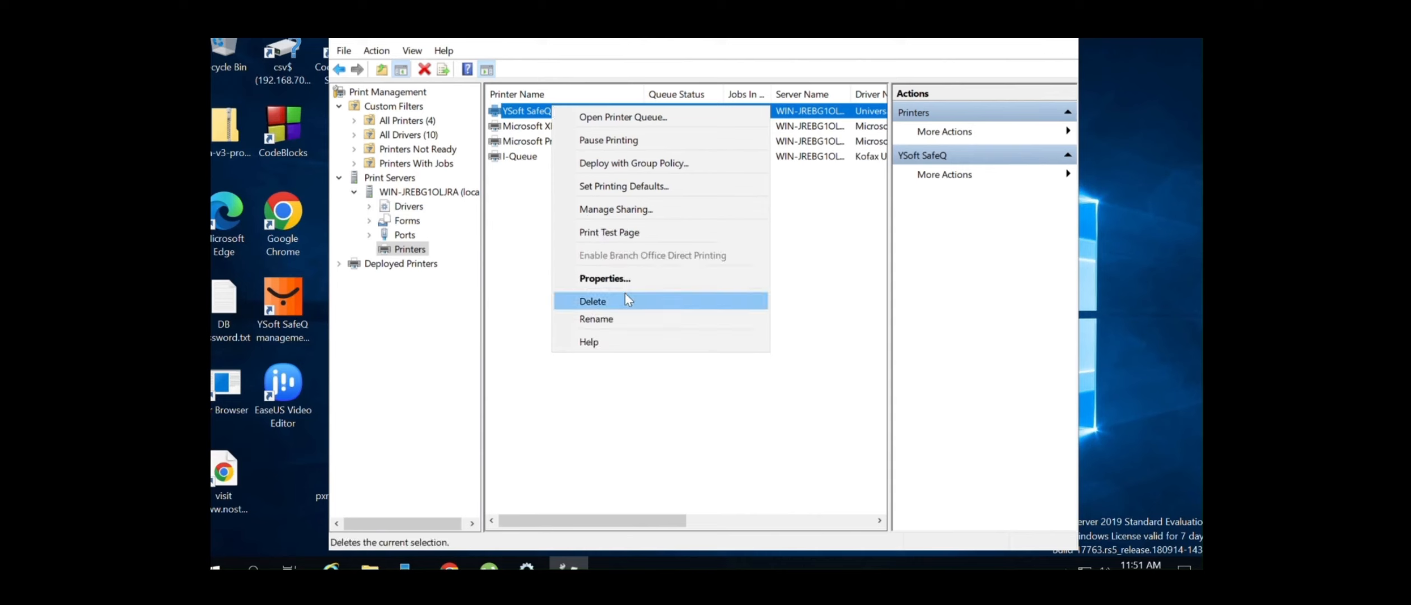
left_click(631, 280)
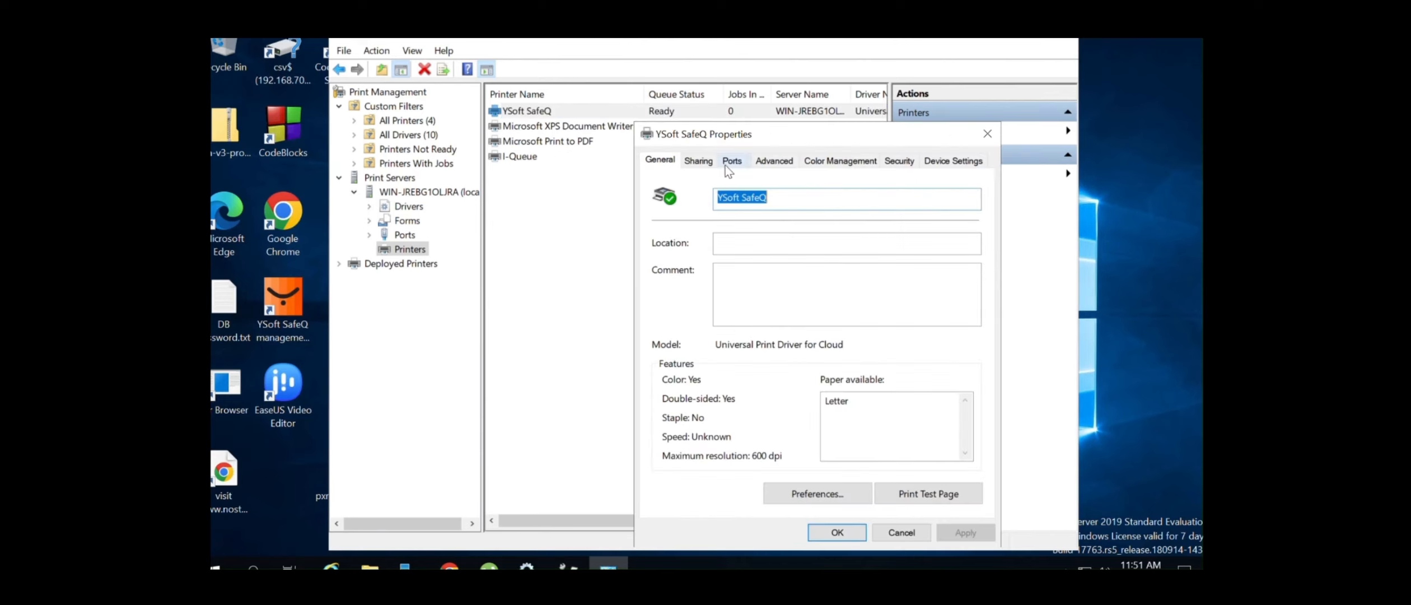
left_click(729, 164)
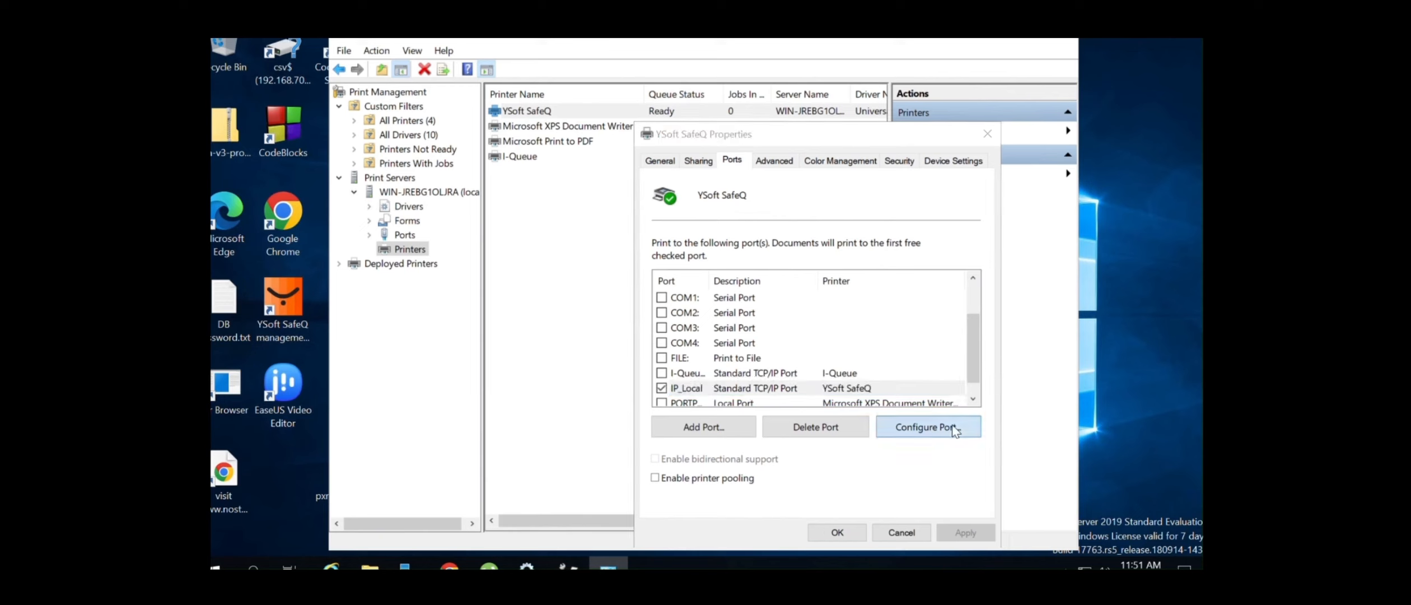
left_click(926, 425)
left_click_drag(839, 363, 742, 367)
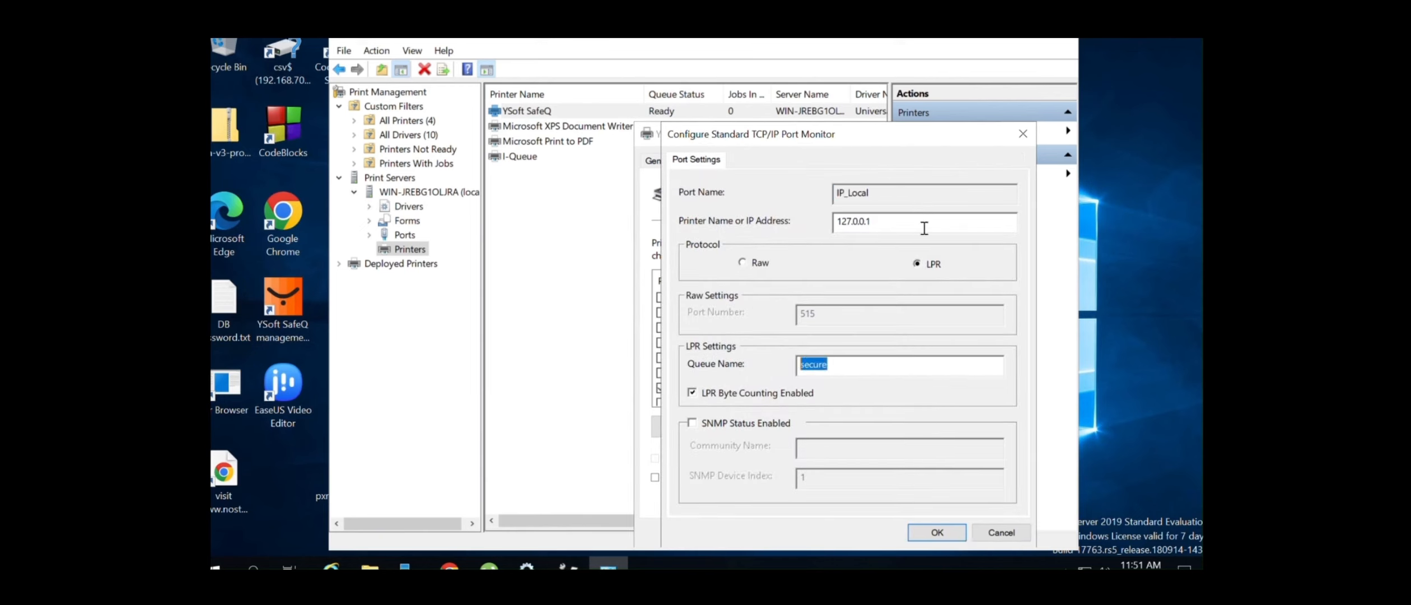
left_click(890, 223)
double_click(889, 222)
left_click(981, 530)
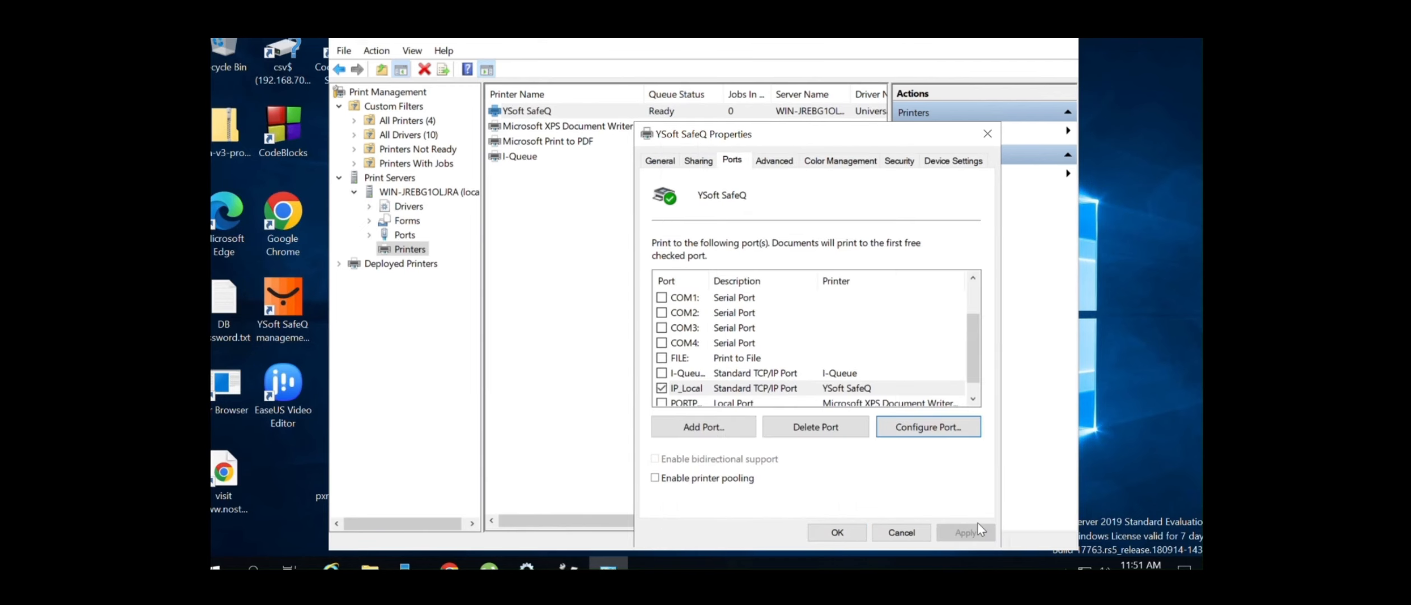
left_click(922, 535)
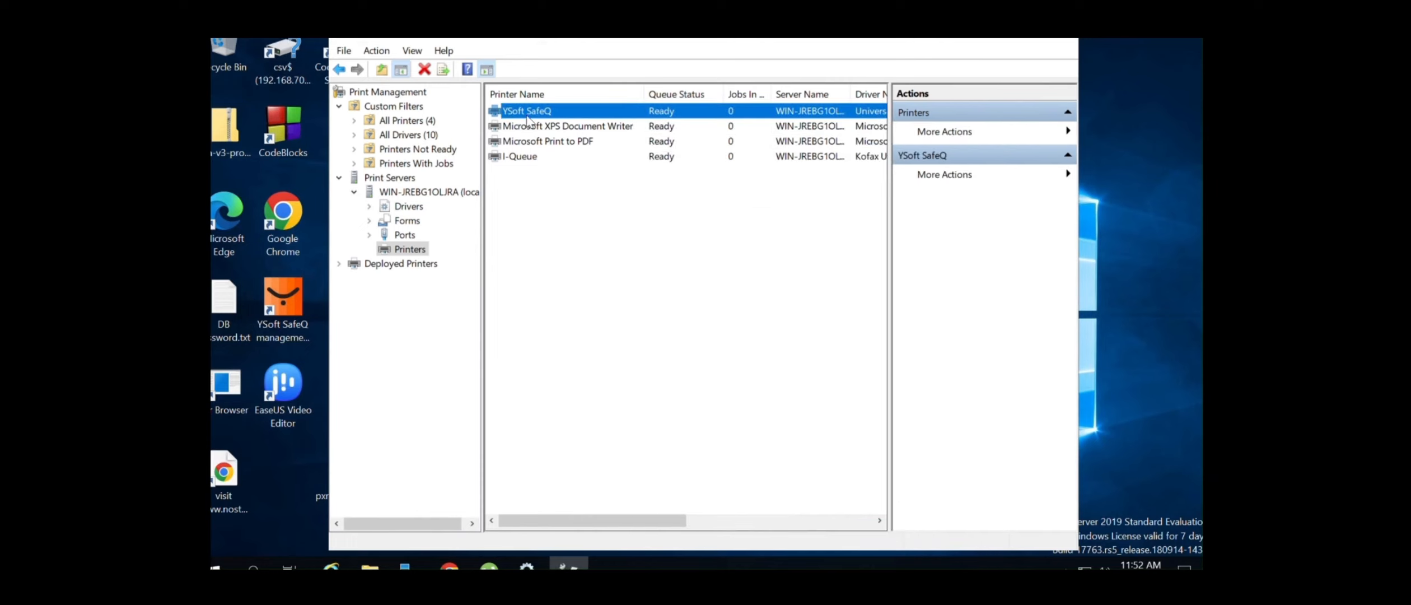
double_click(293, 316)
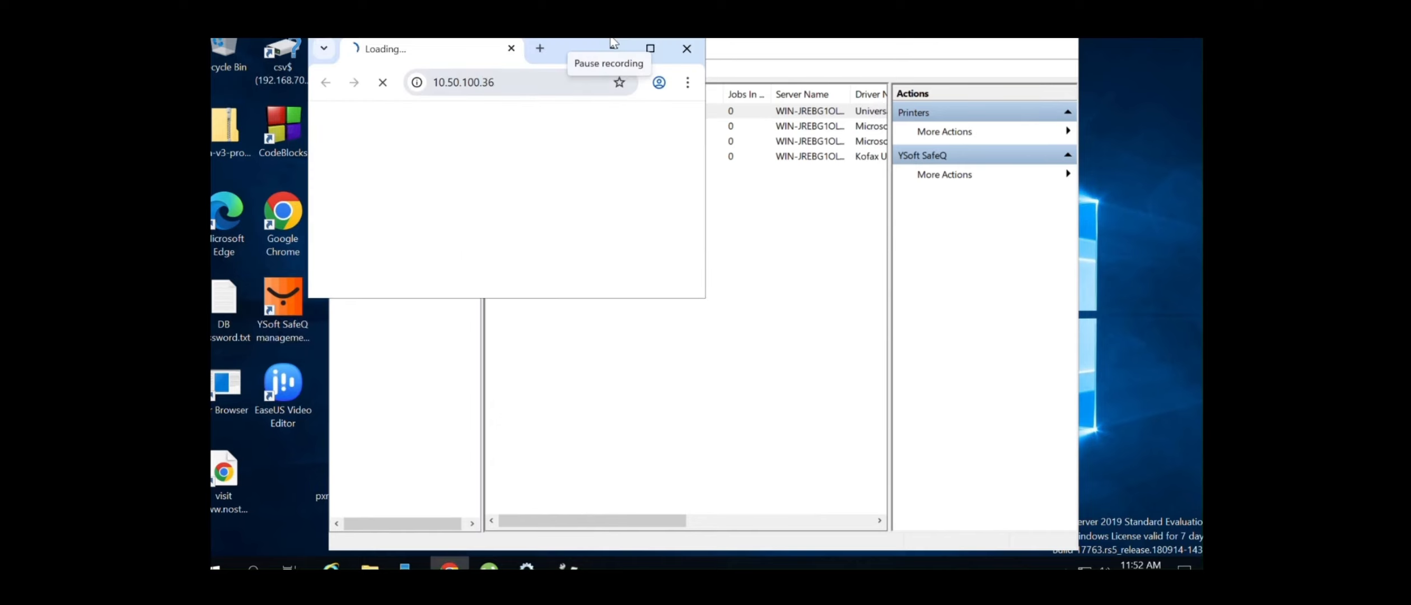
Maximize Chrome, enter the administrator password on the SafeQ login page, and submit the credentials
left_click(650, 48)
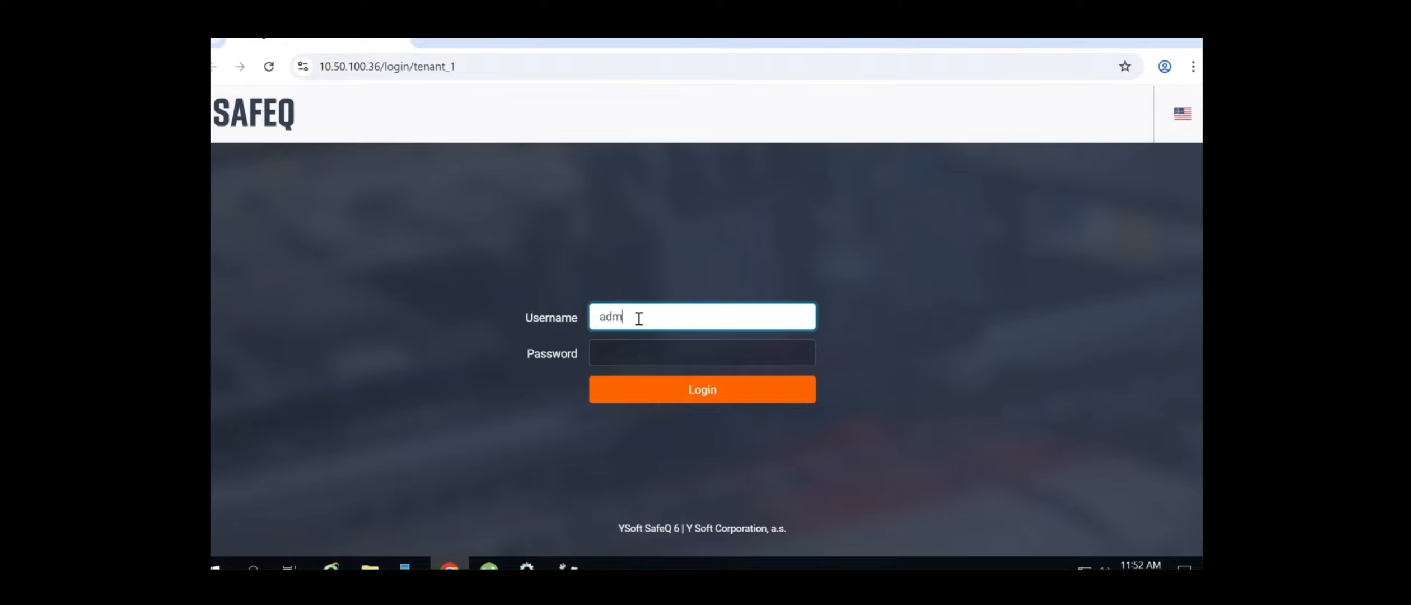
key("Tab")
type("*")
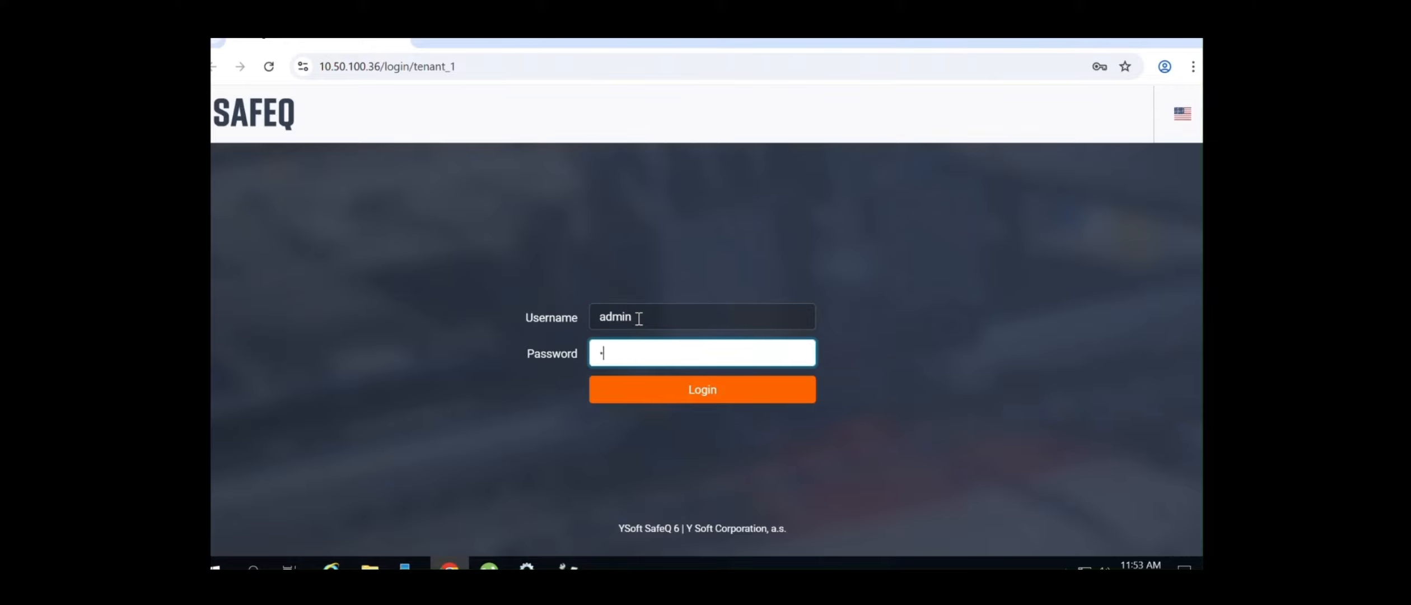
type("****")
left_click(715, 394)
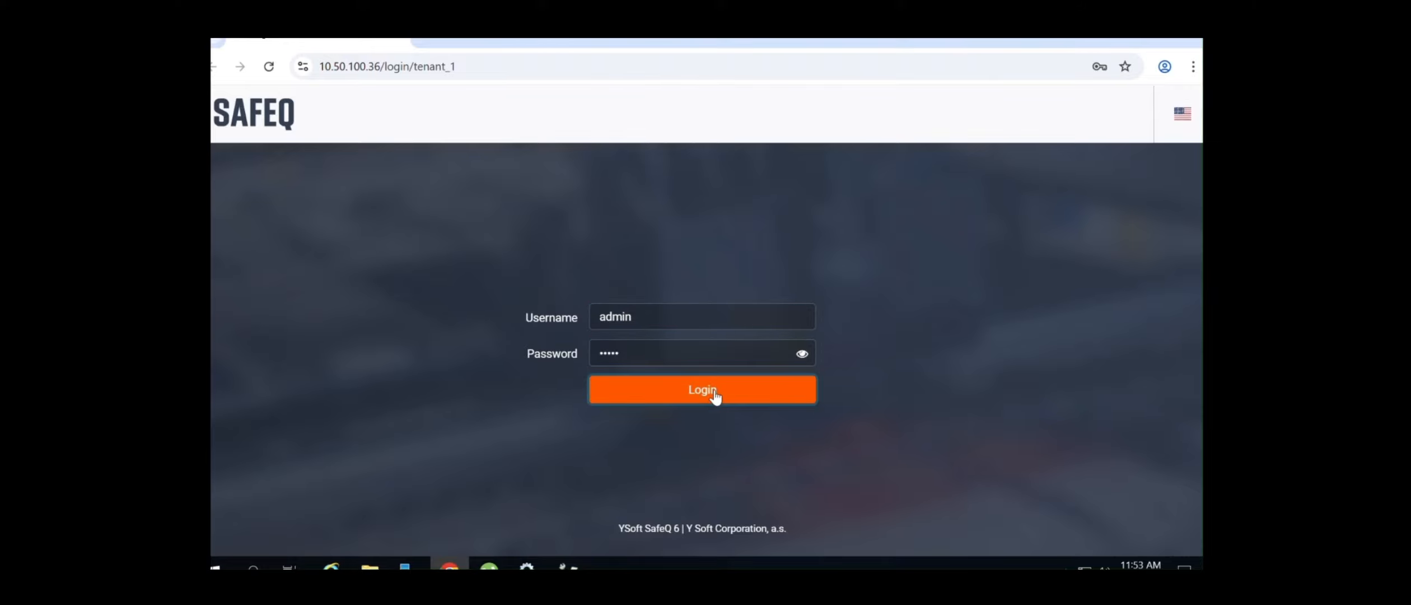
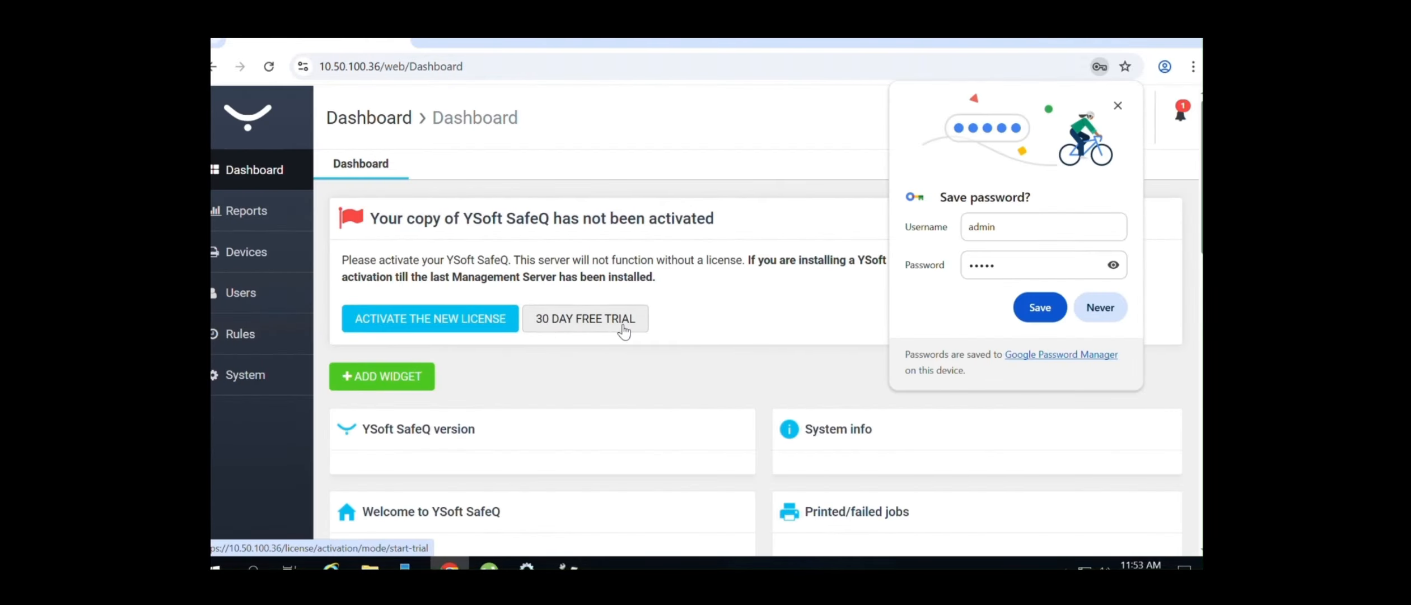
Dismiss the save-password prompt and start the 30-day free trial activation in offline mode
left_click(1101, 310)
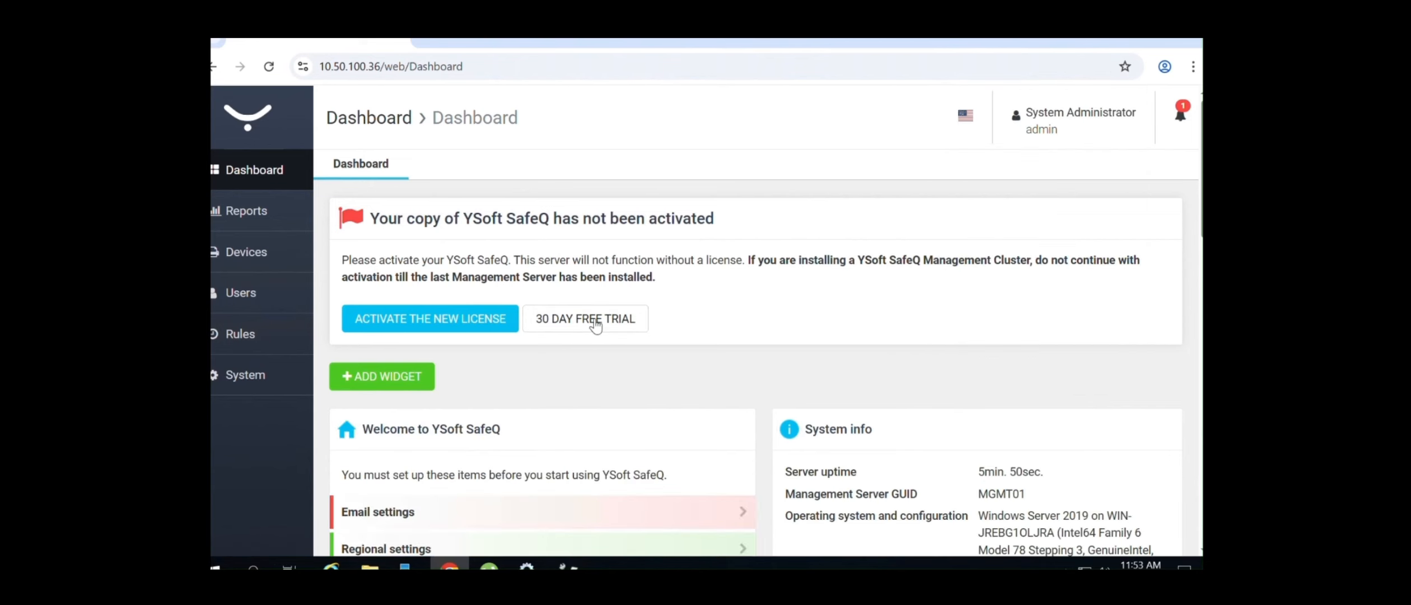
left_click(594, 319)
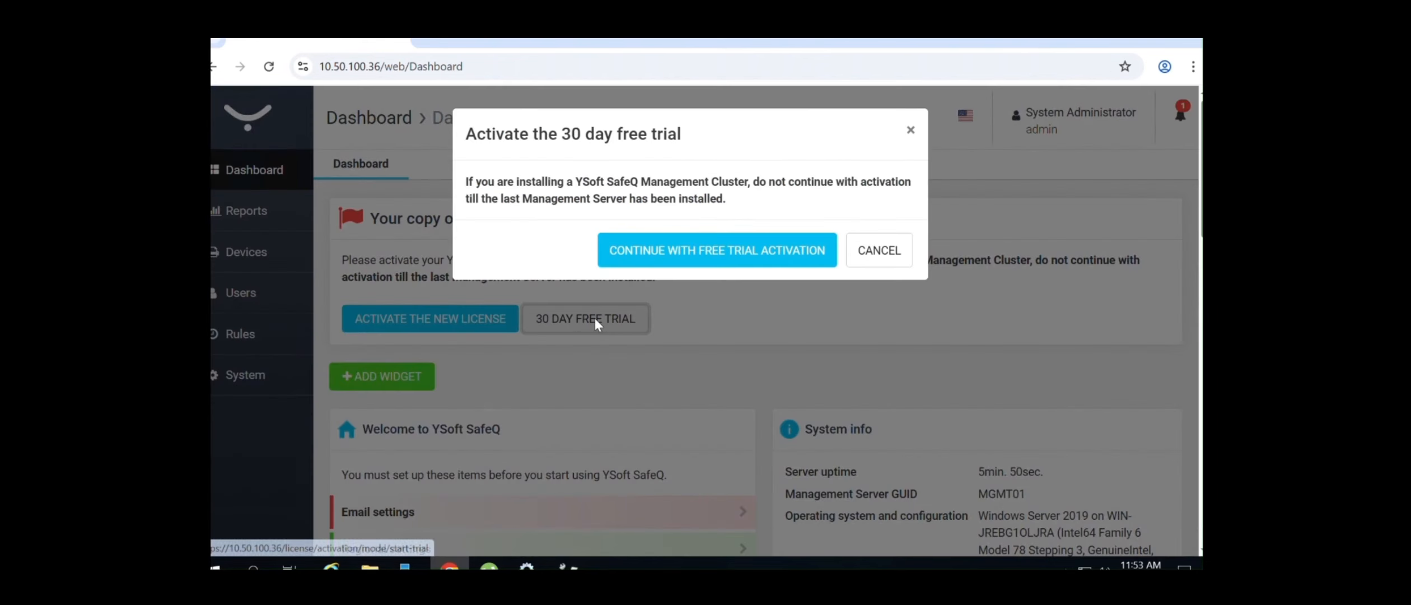
left_click(765, 250)
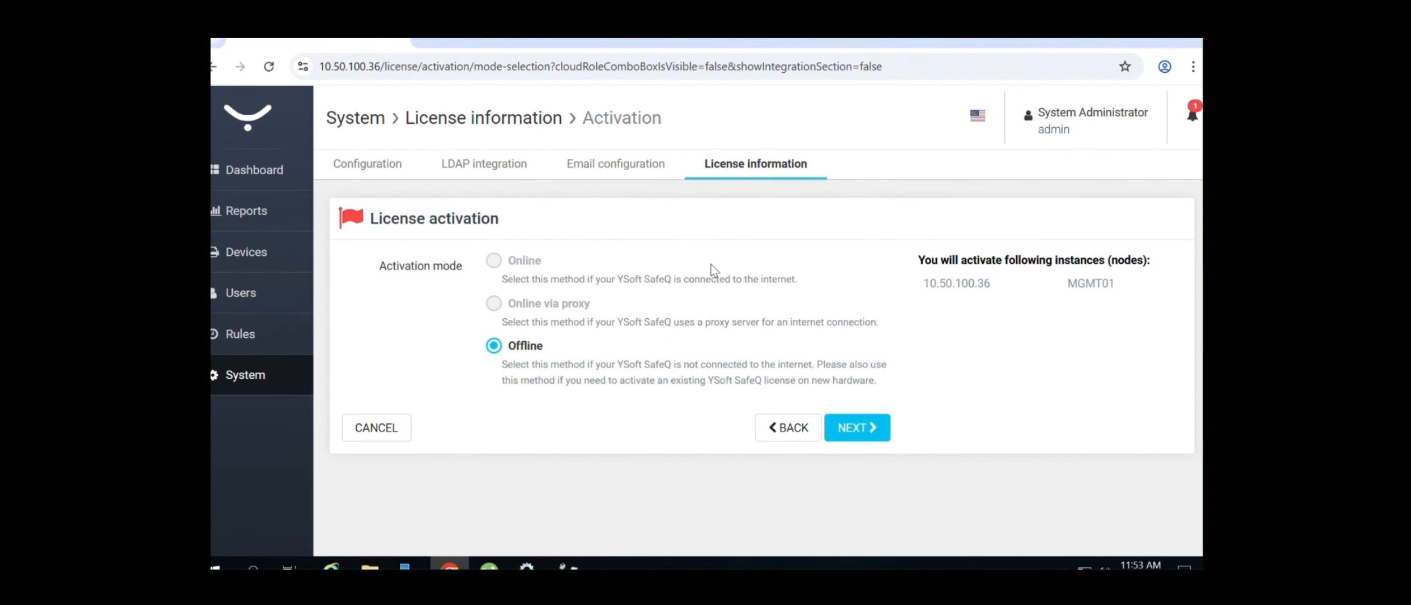
left_click(861, 425)
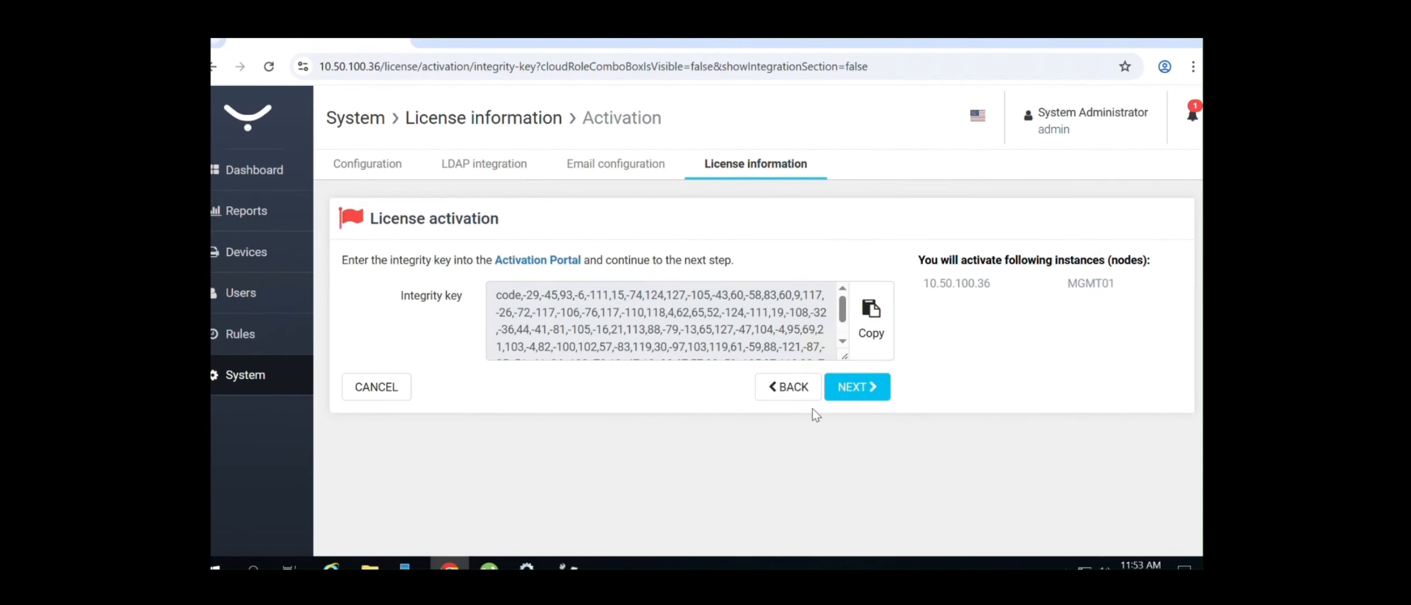
Copy the MGMT01 integrity key and open the activation portal in a new tab
left_click(851, 326)
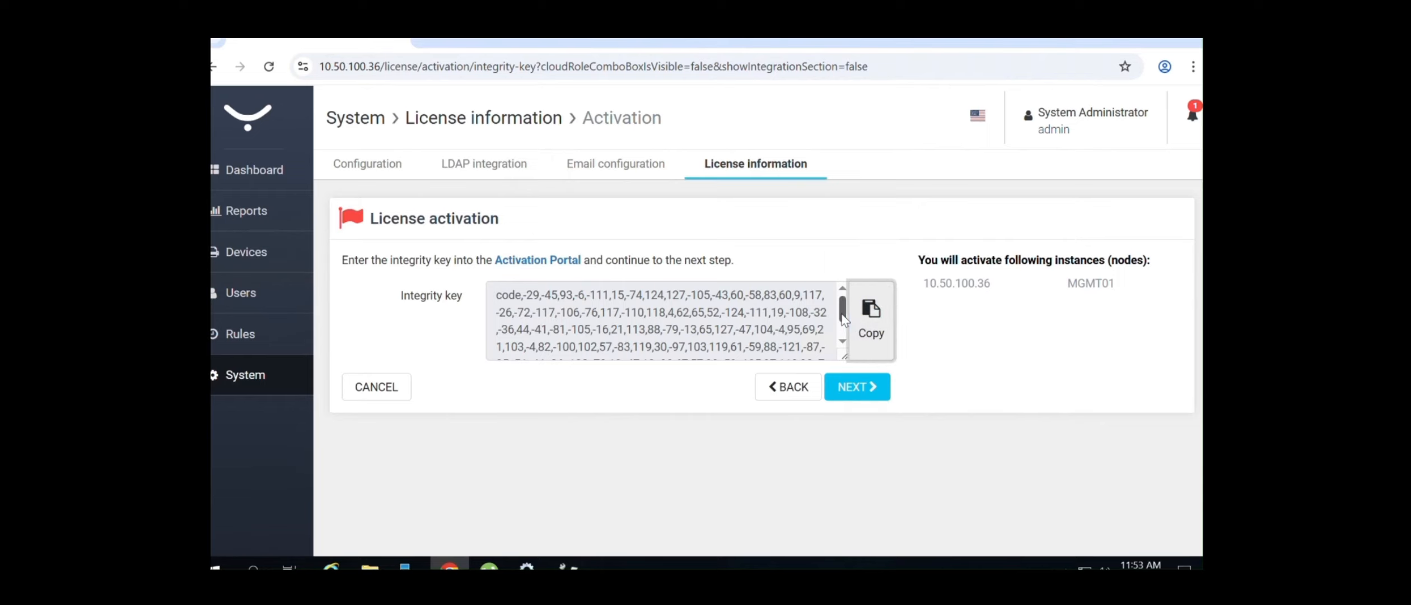
scroll(775, 353, "down", 2)
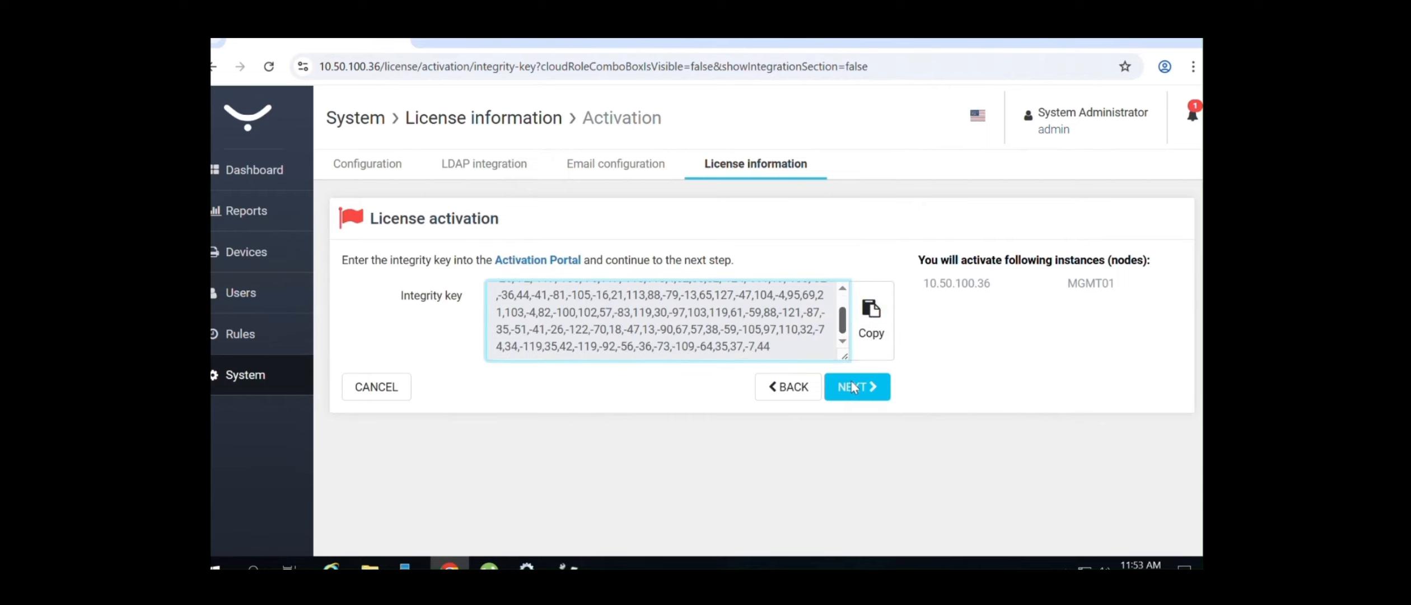
left_click(556, 261)
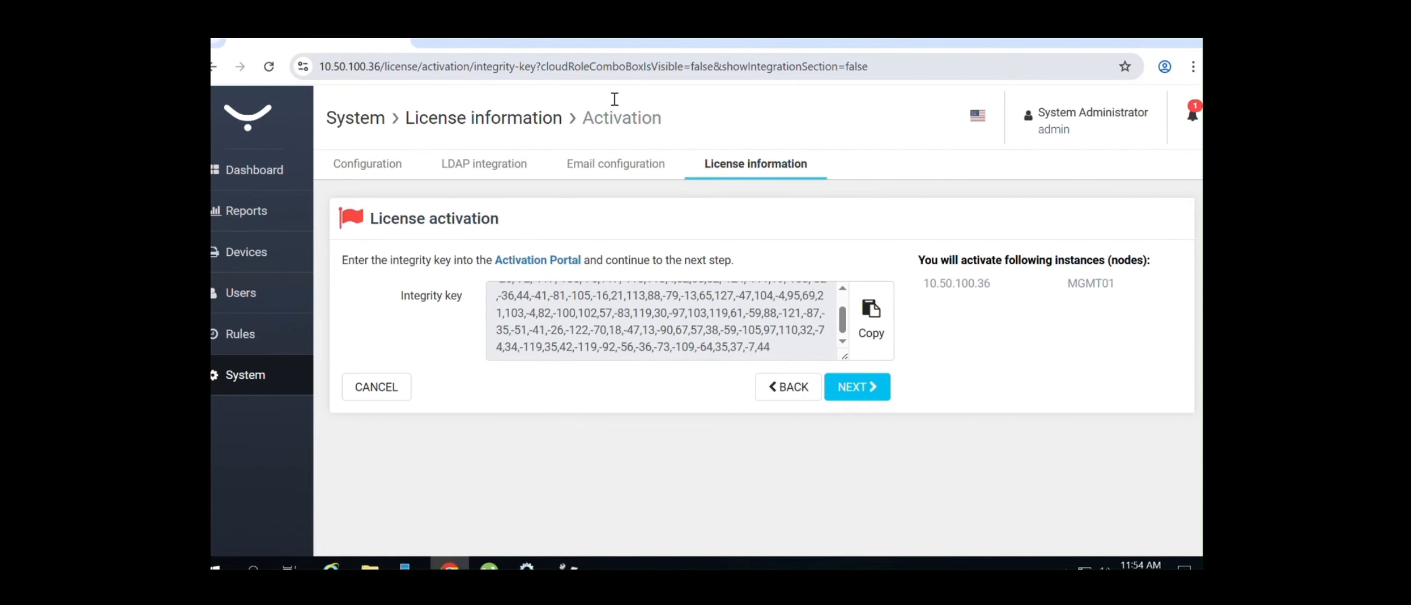
left_click(262, 382)
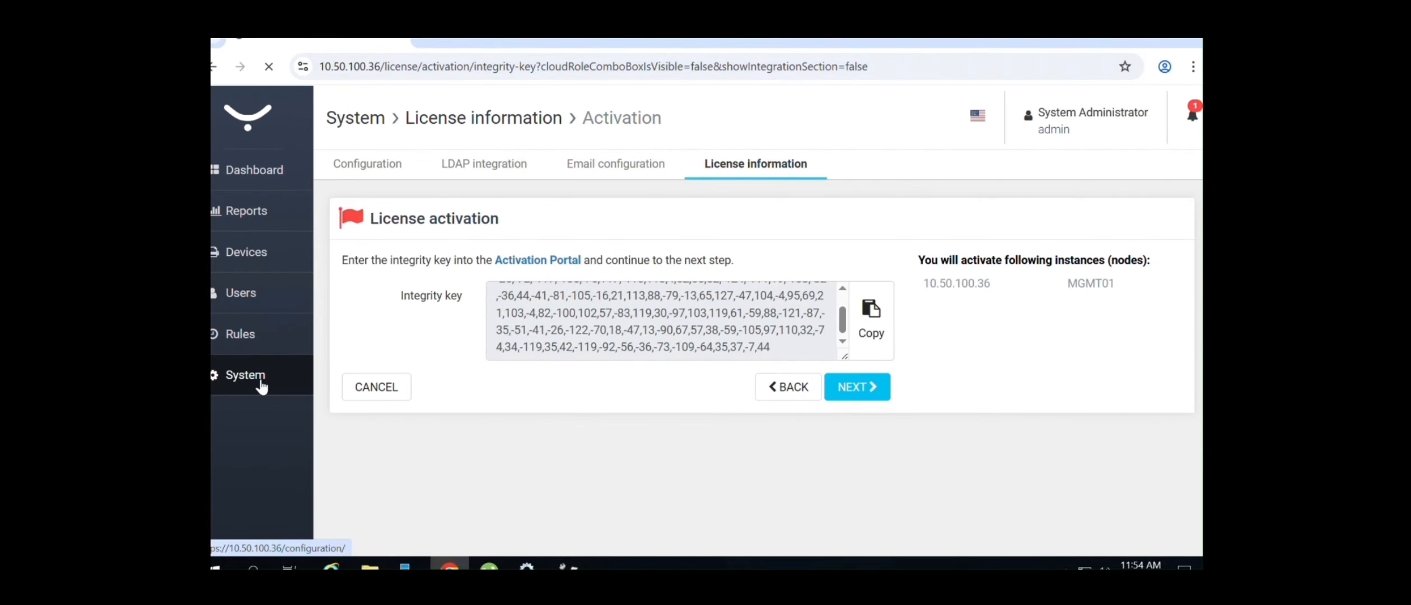
Show the LDAP integration Settings and keep AD as the LDAP server type
left_click(475, 173)
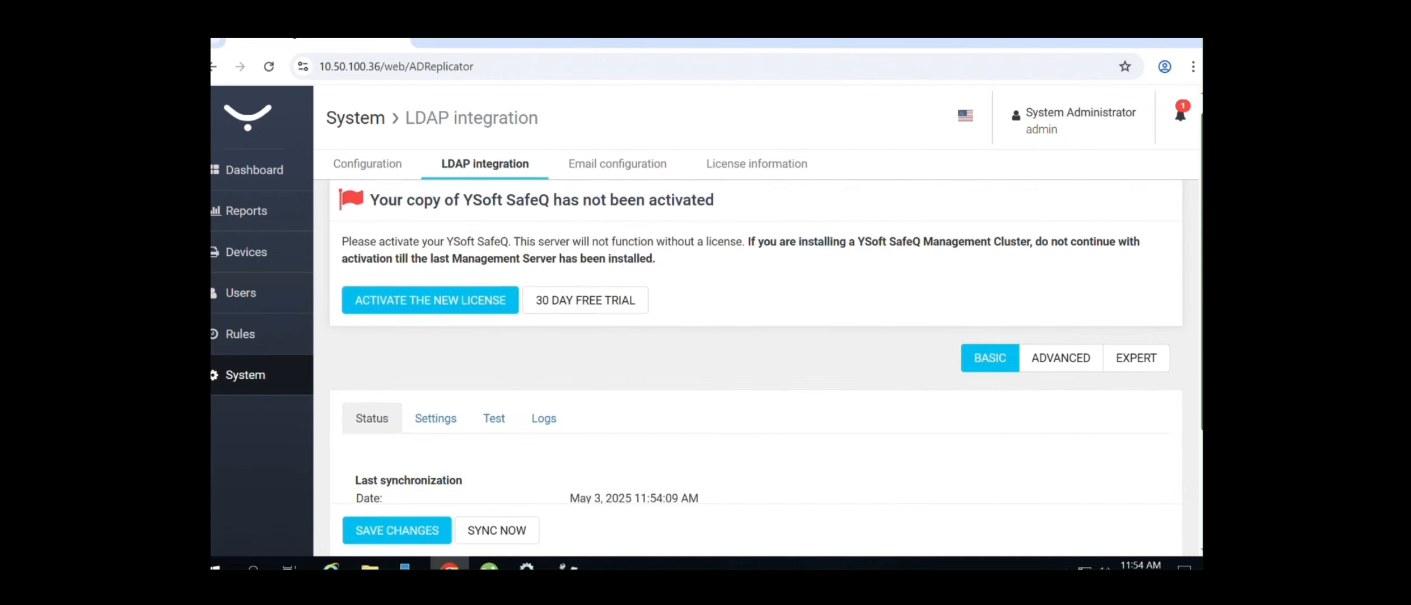
scroll(756, 336, "down", 3)
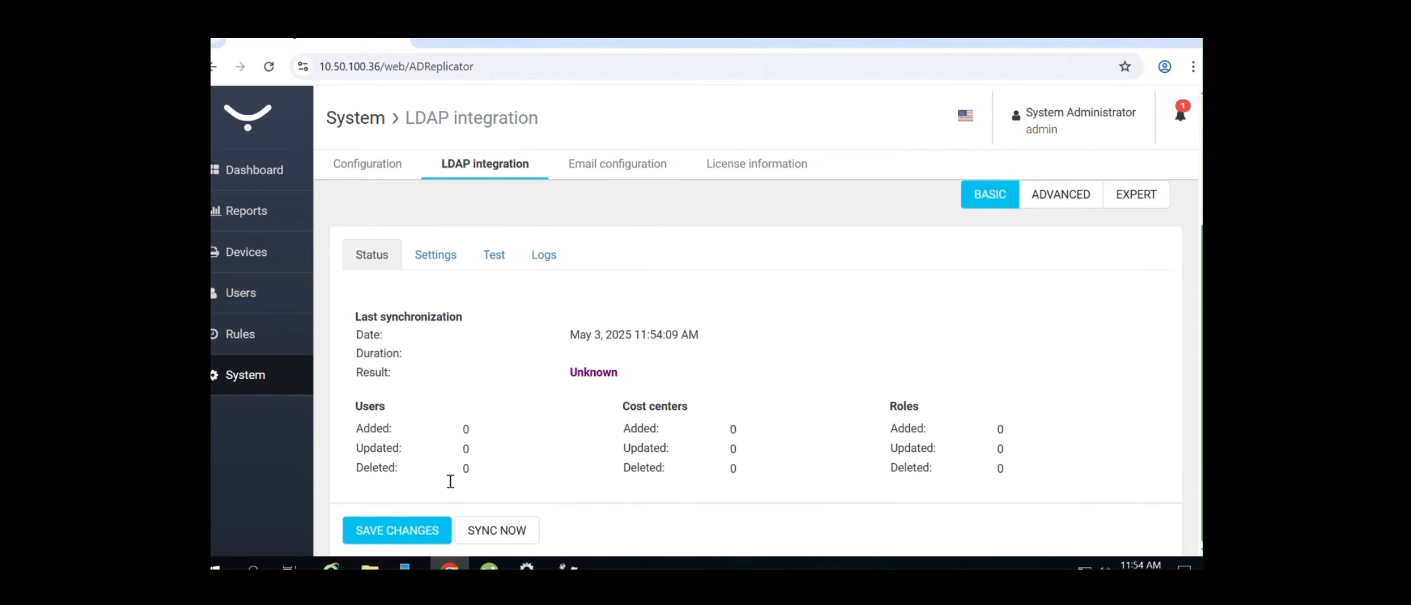
left_click(451, 258)
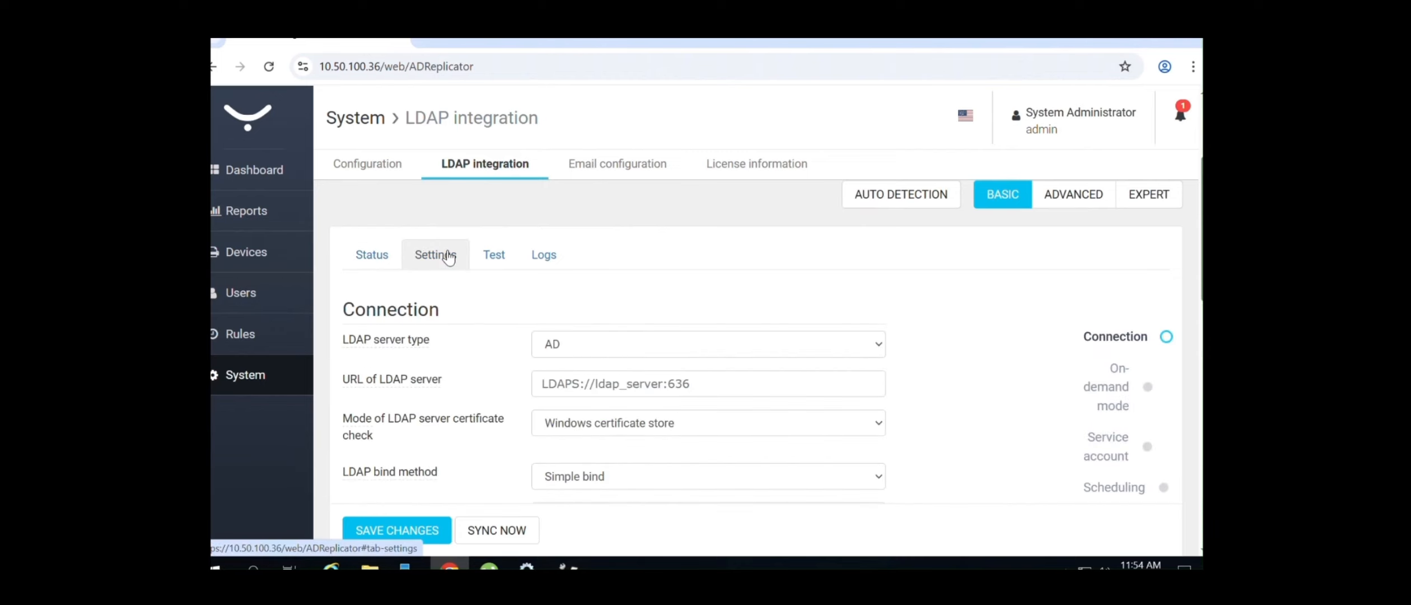
scroll(817, 378, "down", 3)
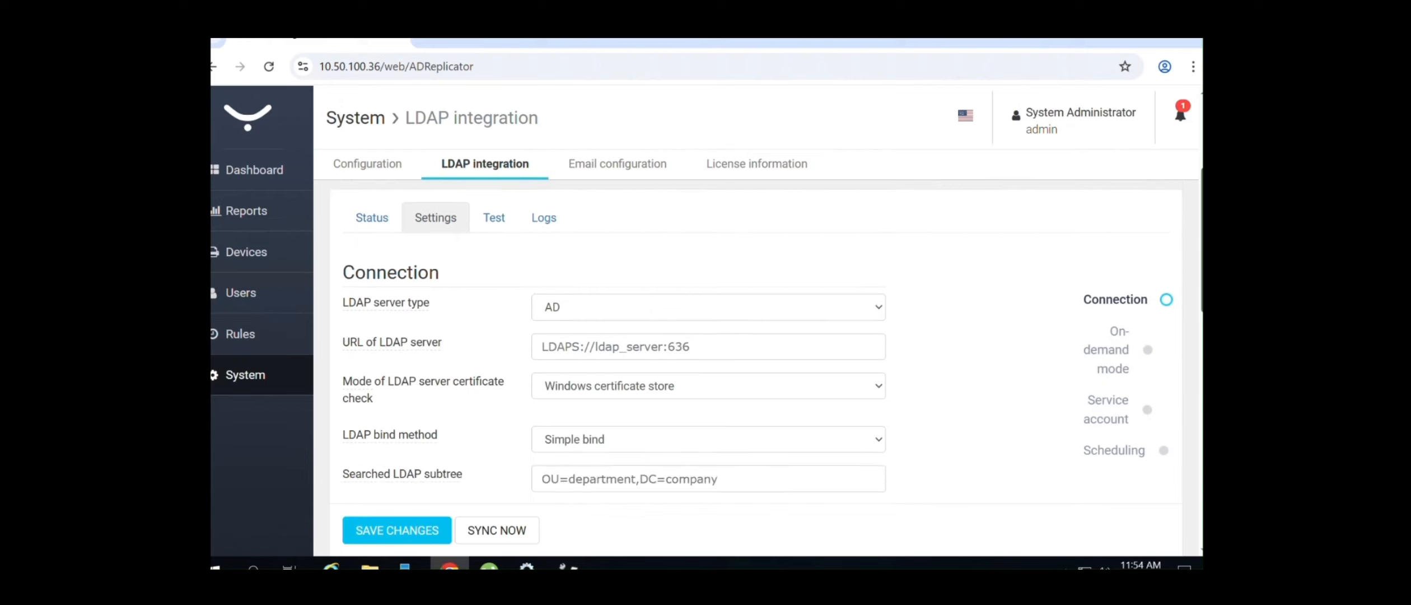
scroll(708, 342, "up", 1)
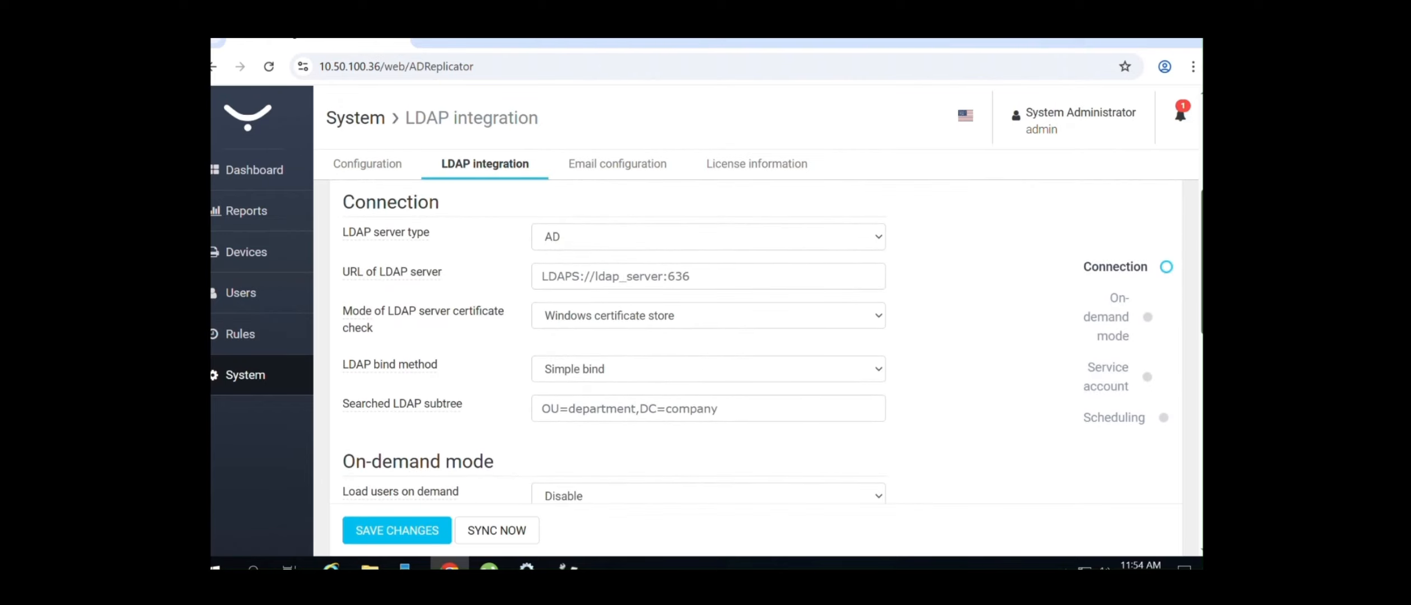
scroll(1195, 386, "down", 4)
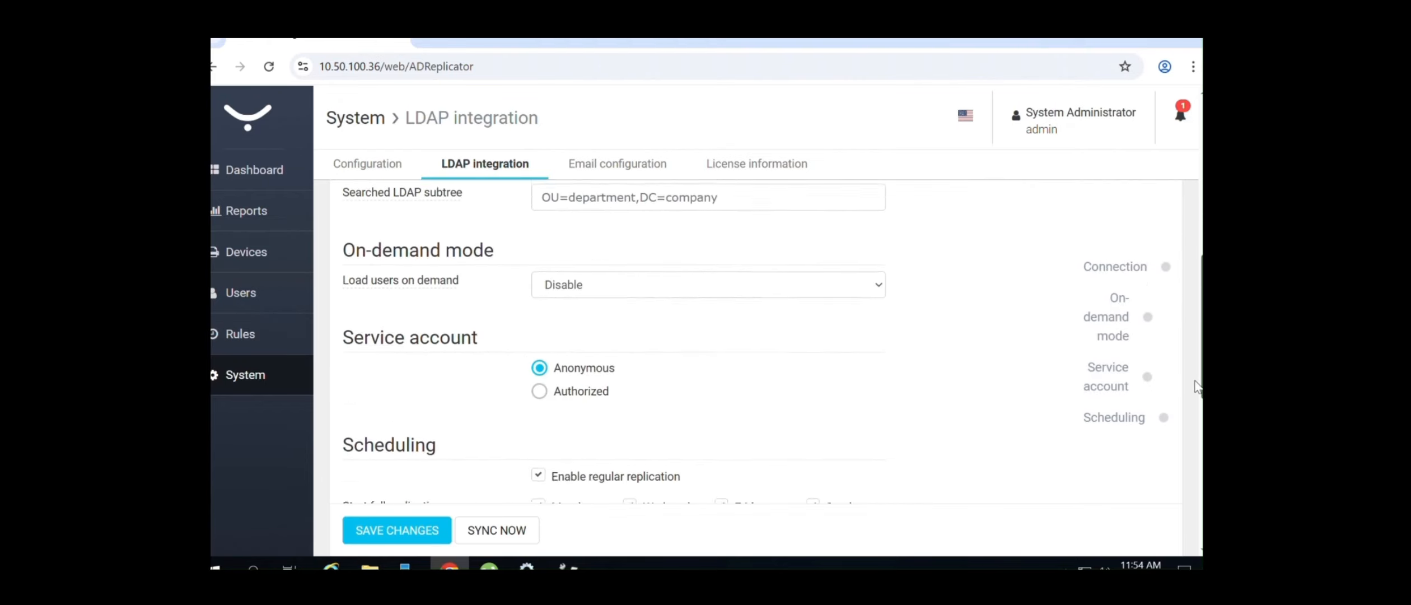
left_click_drag(1195, 382, 1202, 296)
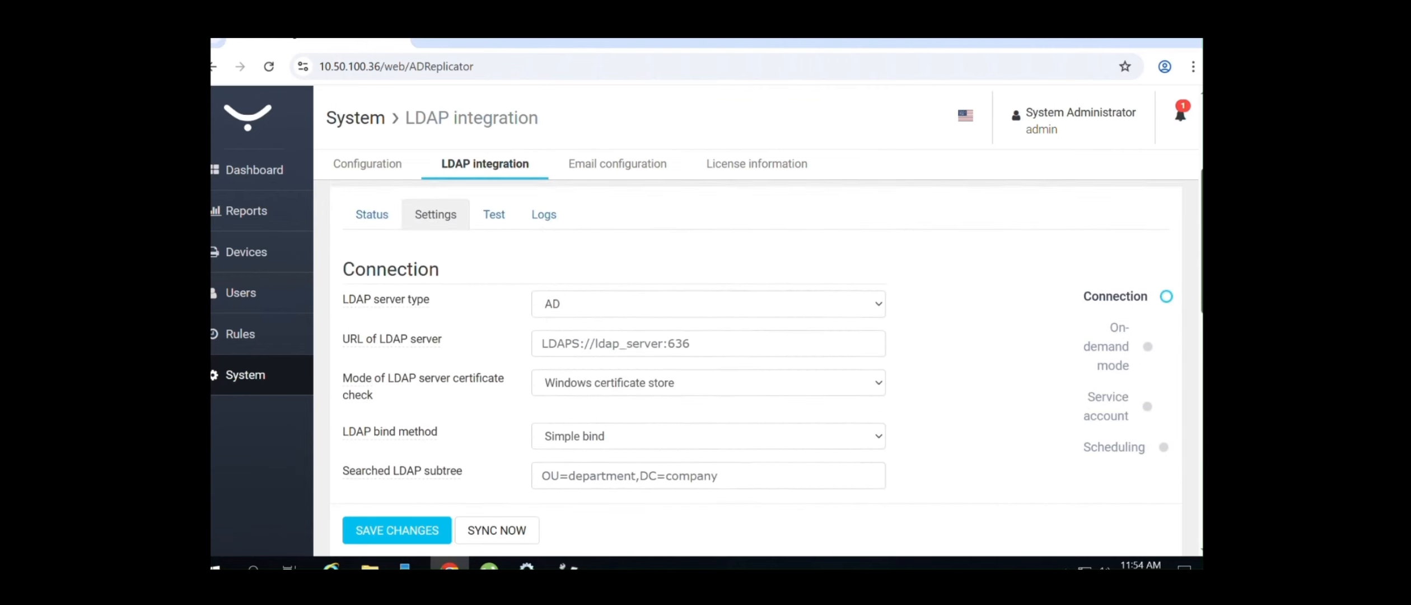
left_click(736, 340)
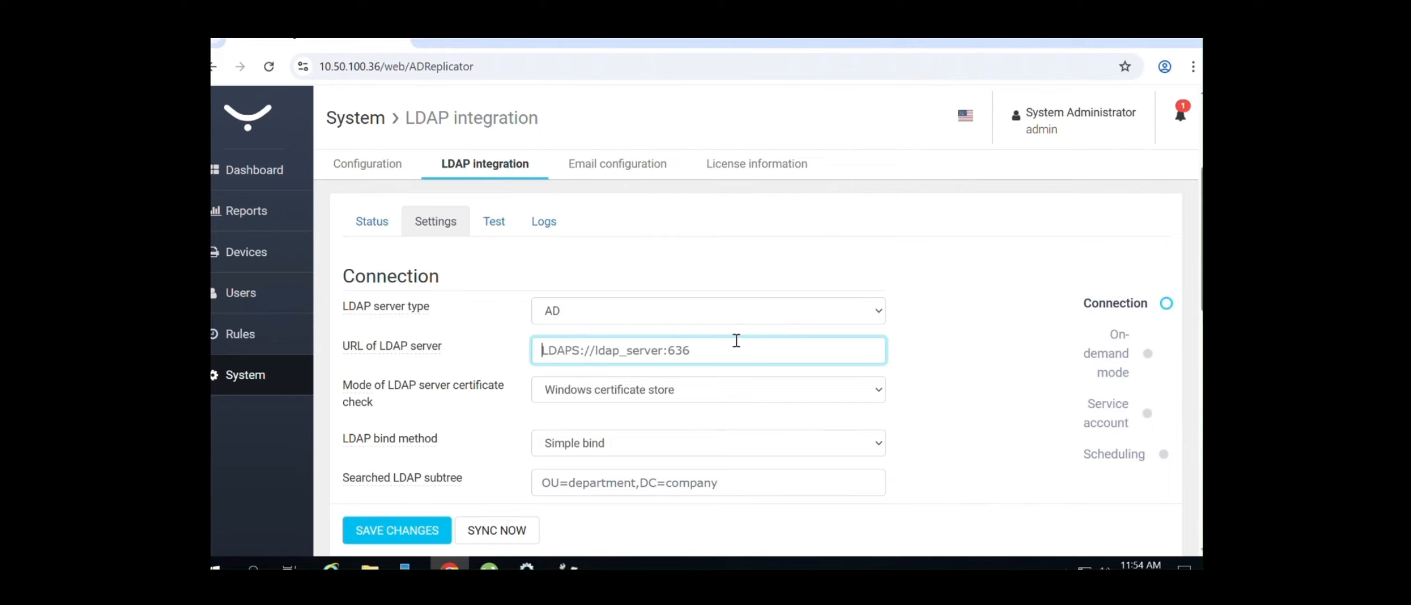
left_click(725, 319)
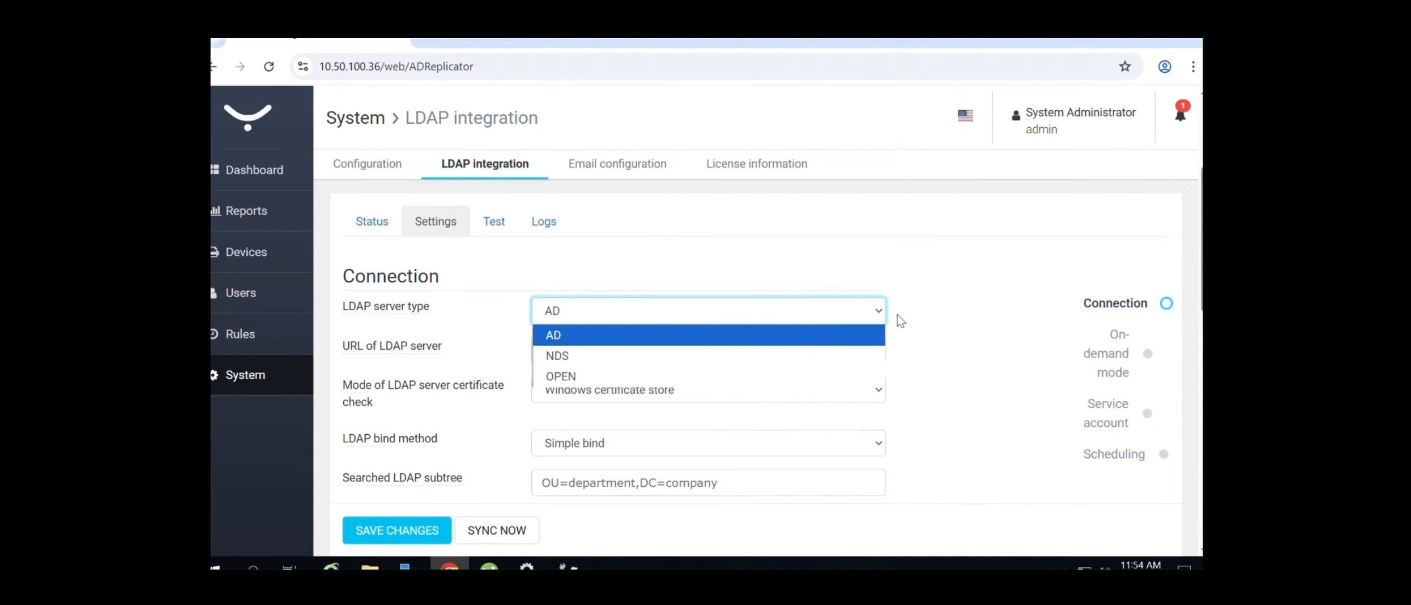
left_click(869, 336)
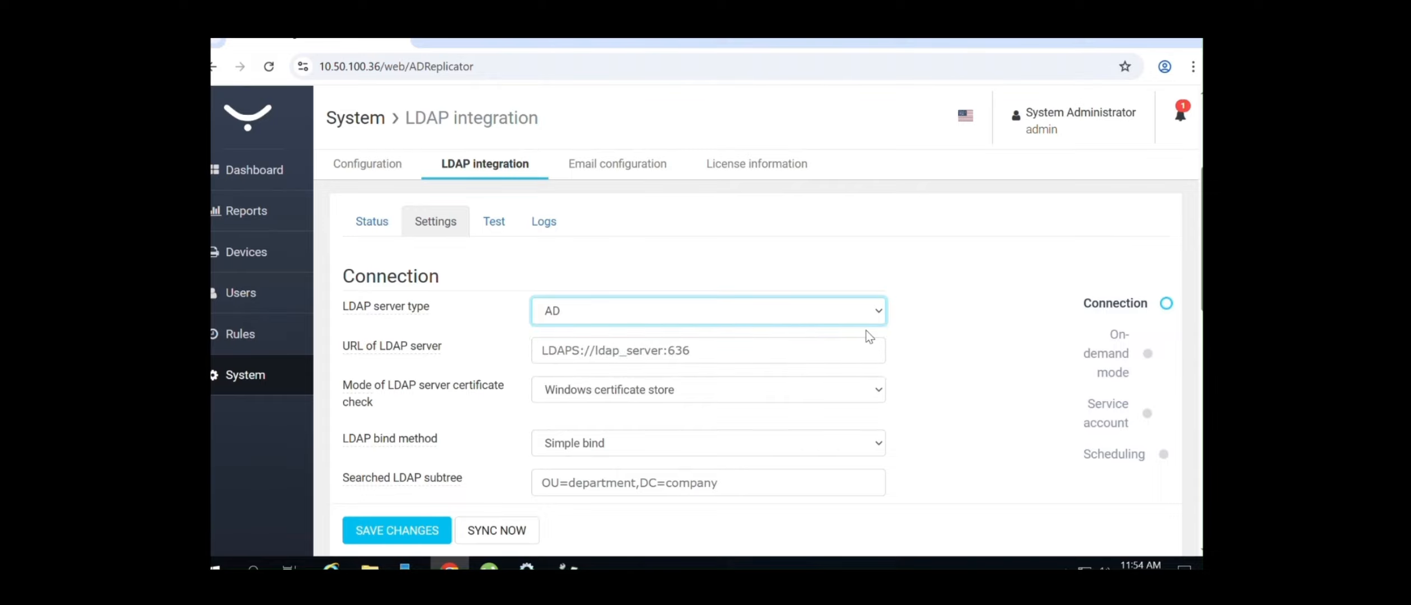
left_click(855, 348)
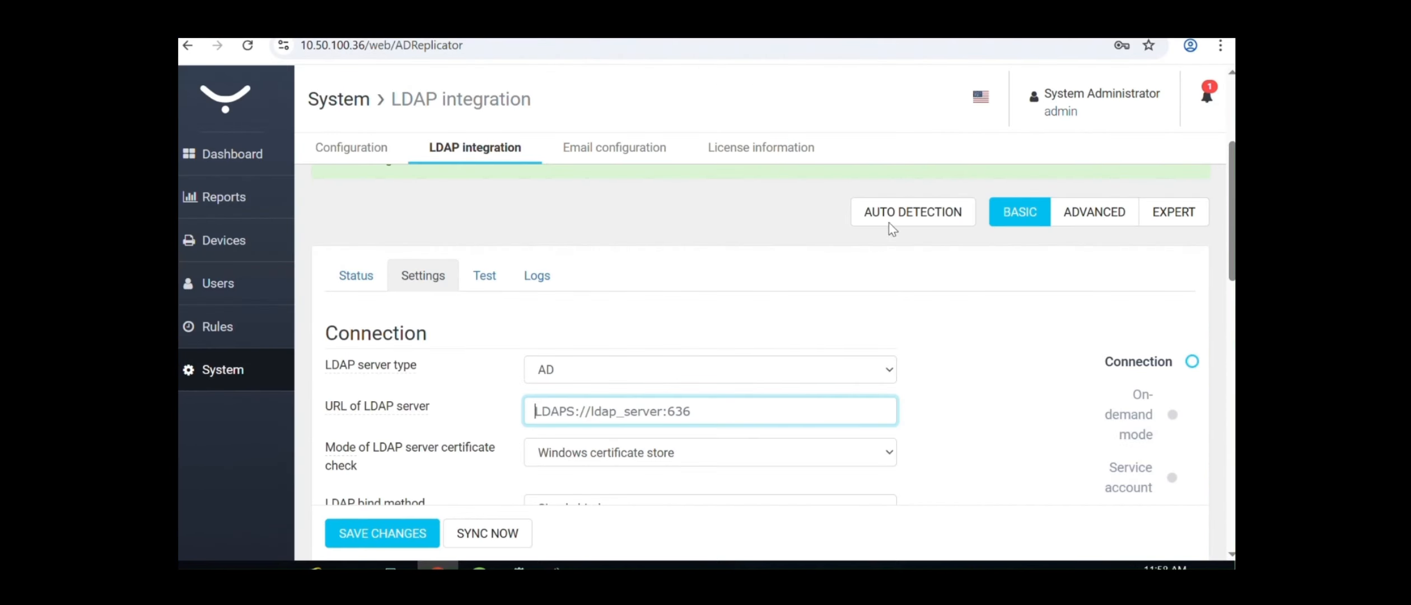
Auto-detect LDAP://WIN-8V92LAQ0F8C.pms.local:389 and save the LDAP settings with the service account
left_click(899, 212)
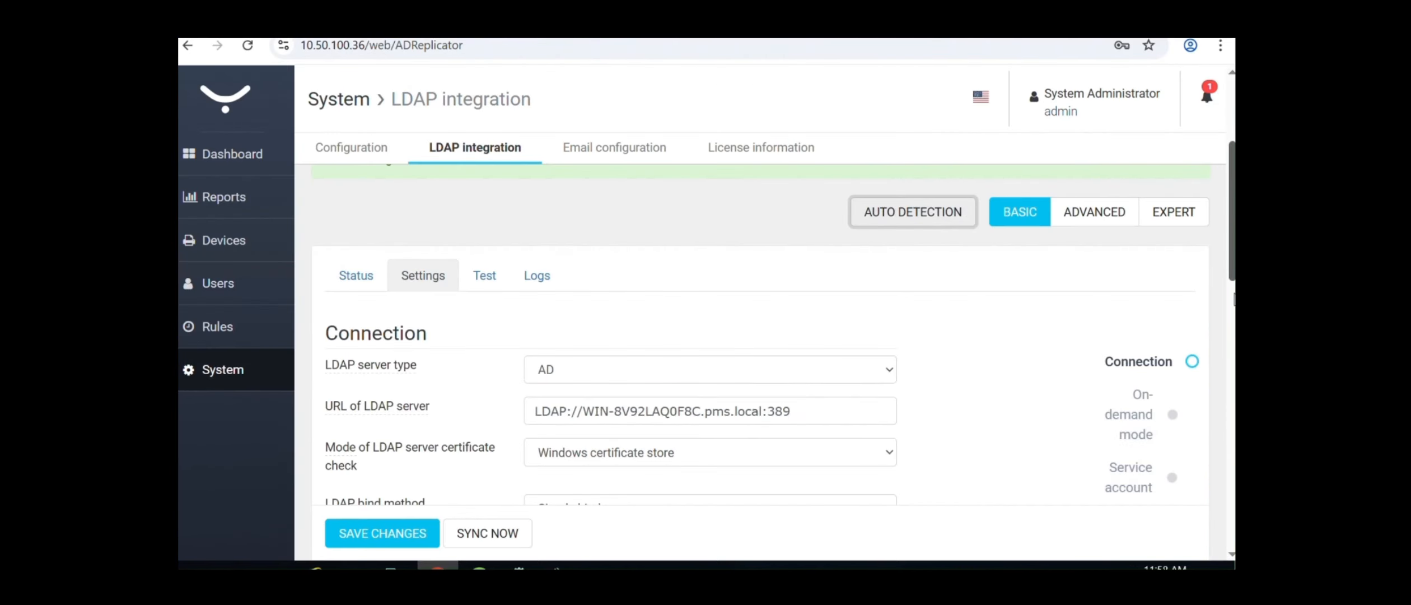
scroll(1233, 240, "down", 5)
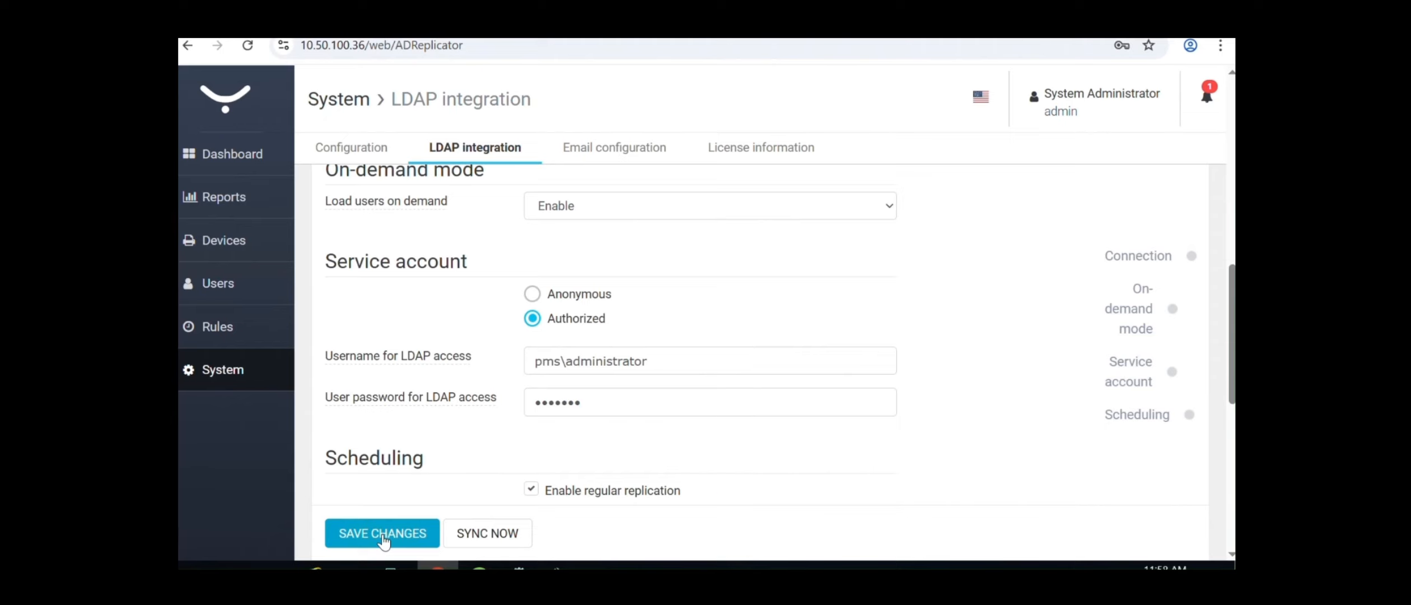
left_click(654, 360)
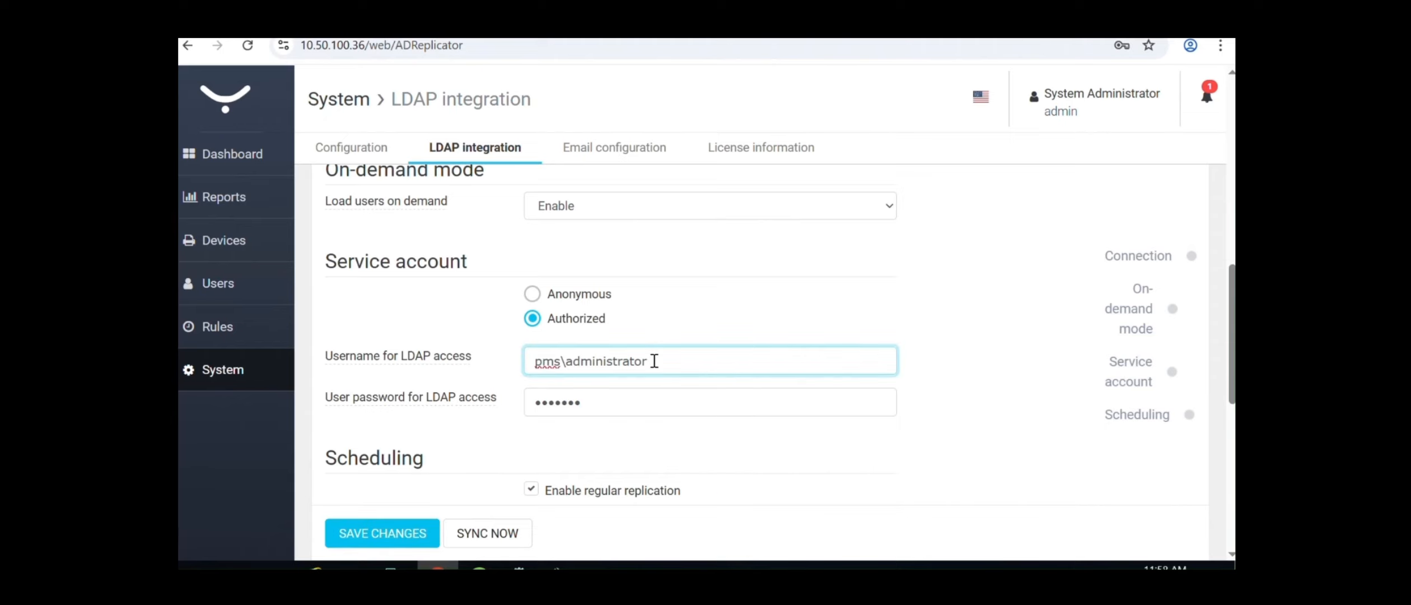
left_click(604, 401)
left_click(382, 532)
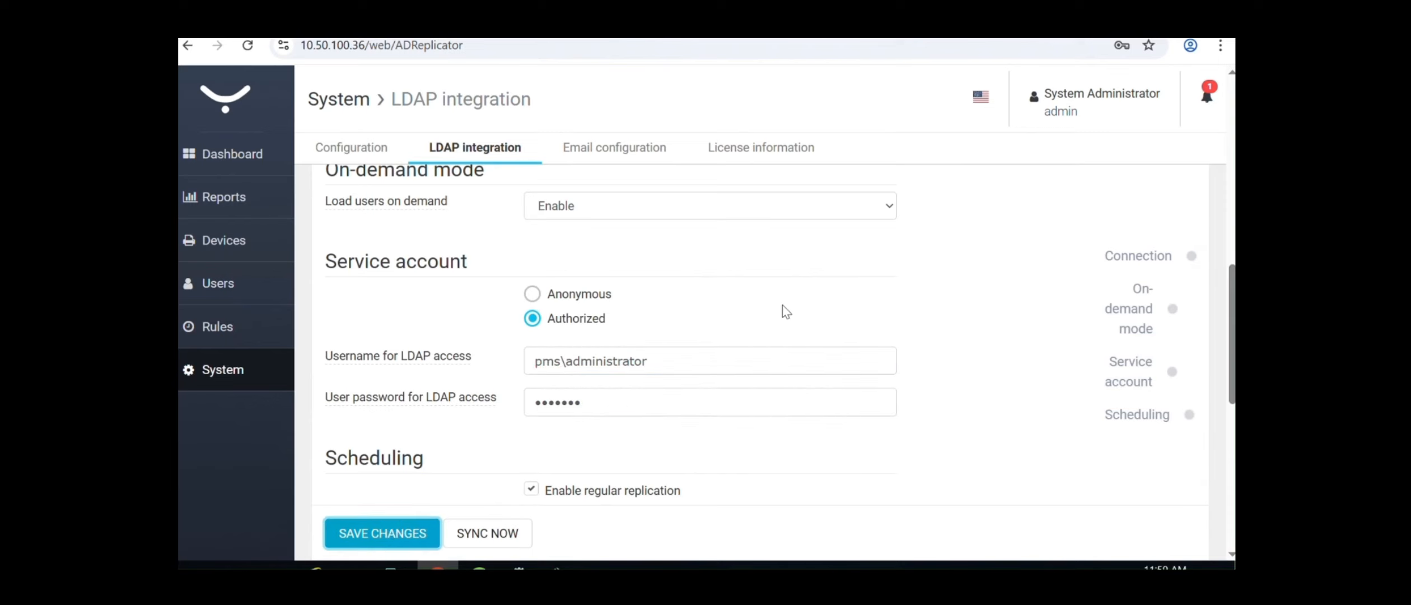
Start a full LDAP replication with Sync Now
left_click(462, 536)
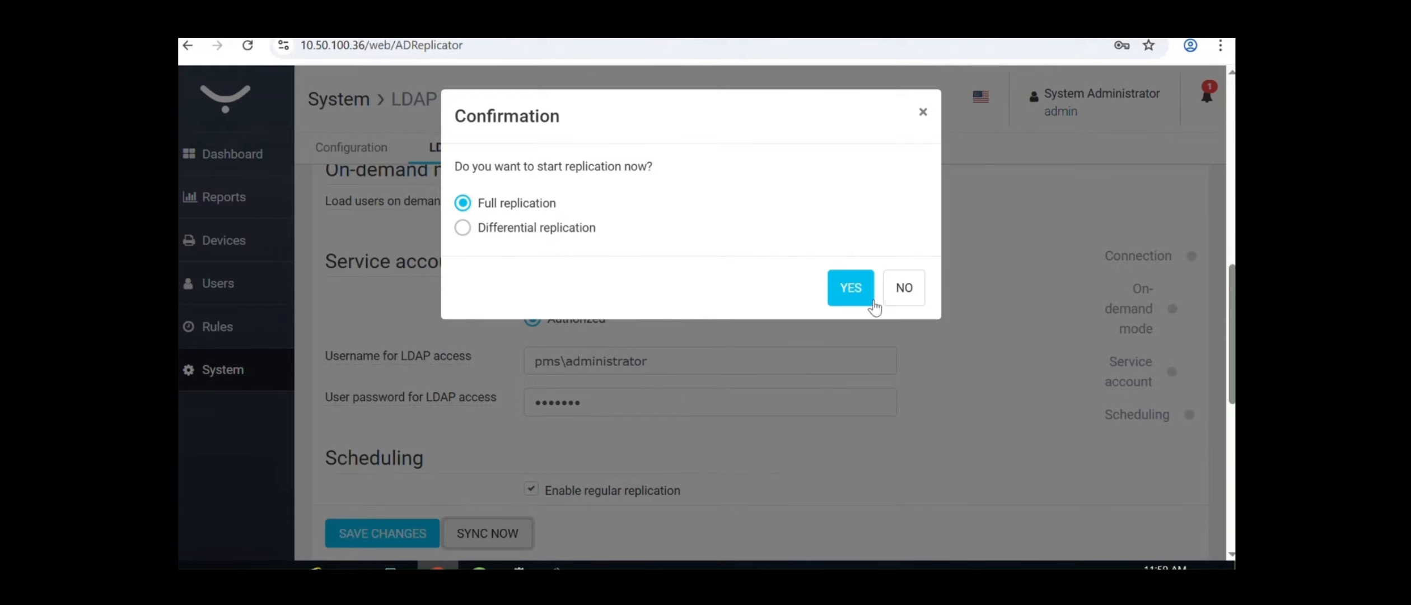
left_click(853, 290)
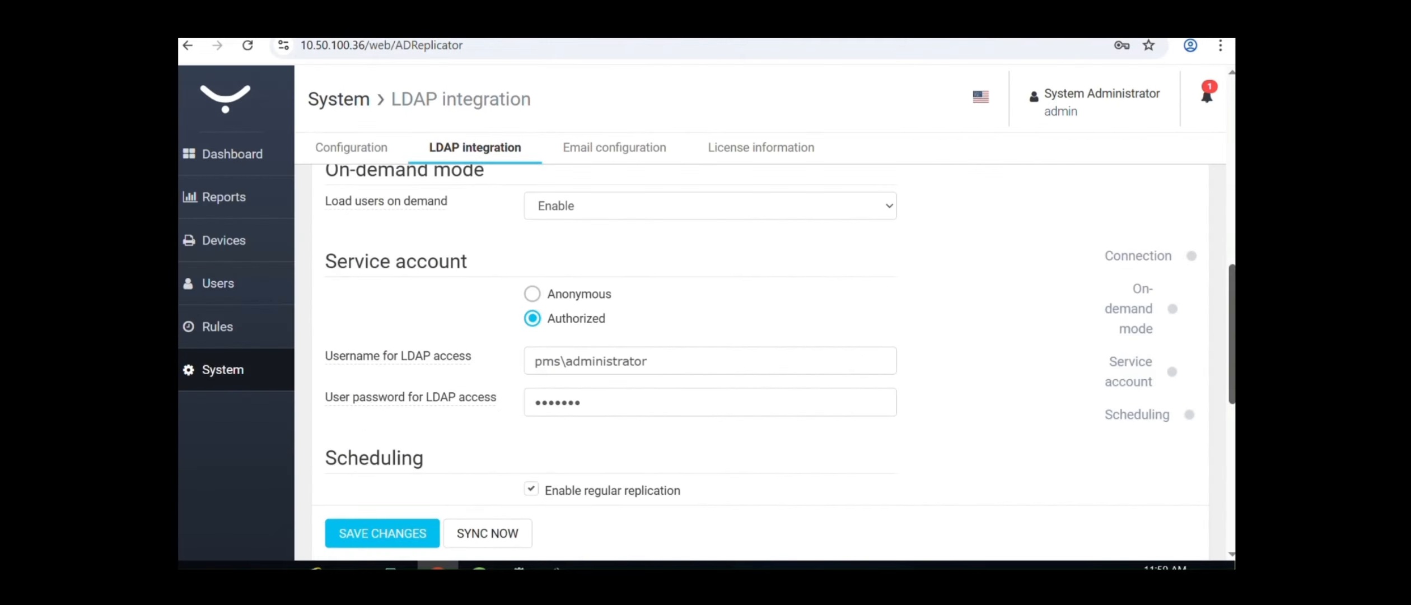
scroll(537, 288, "down", 4)
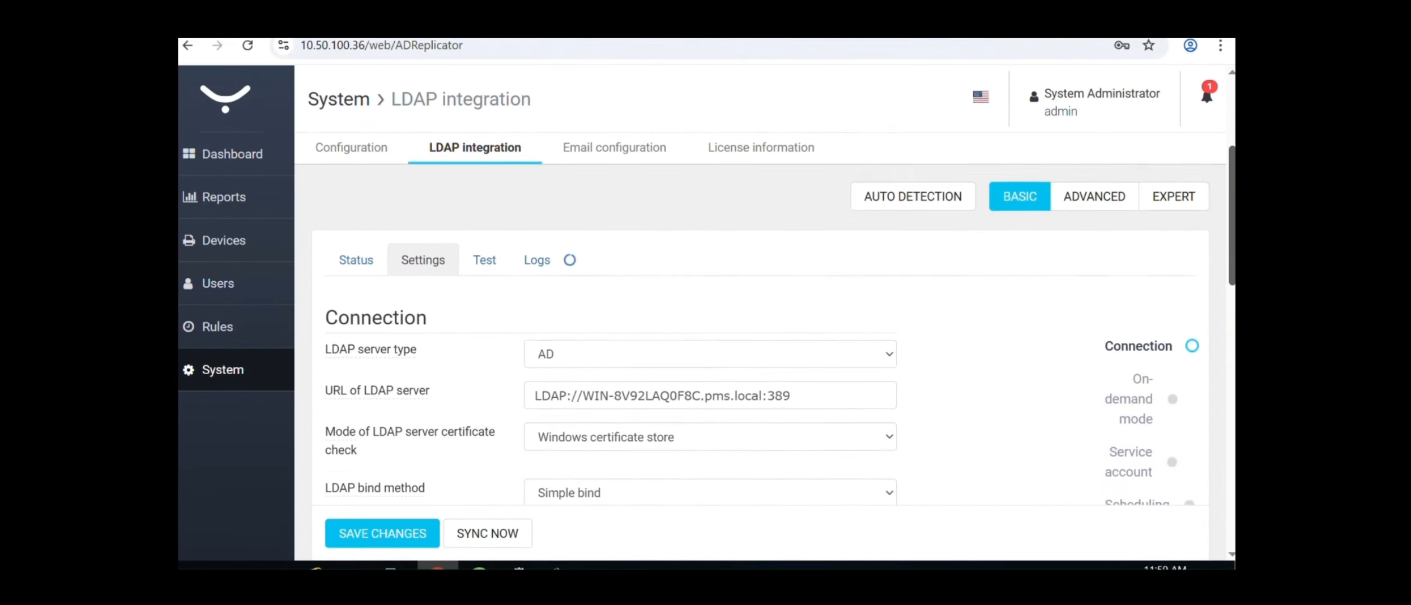
Check the replication logs, then view the Users list holding only admin
scroll(536, 289, "up", 2)
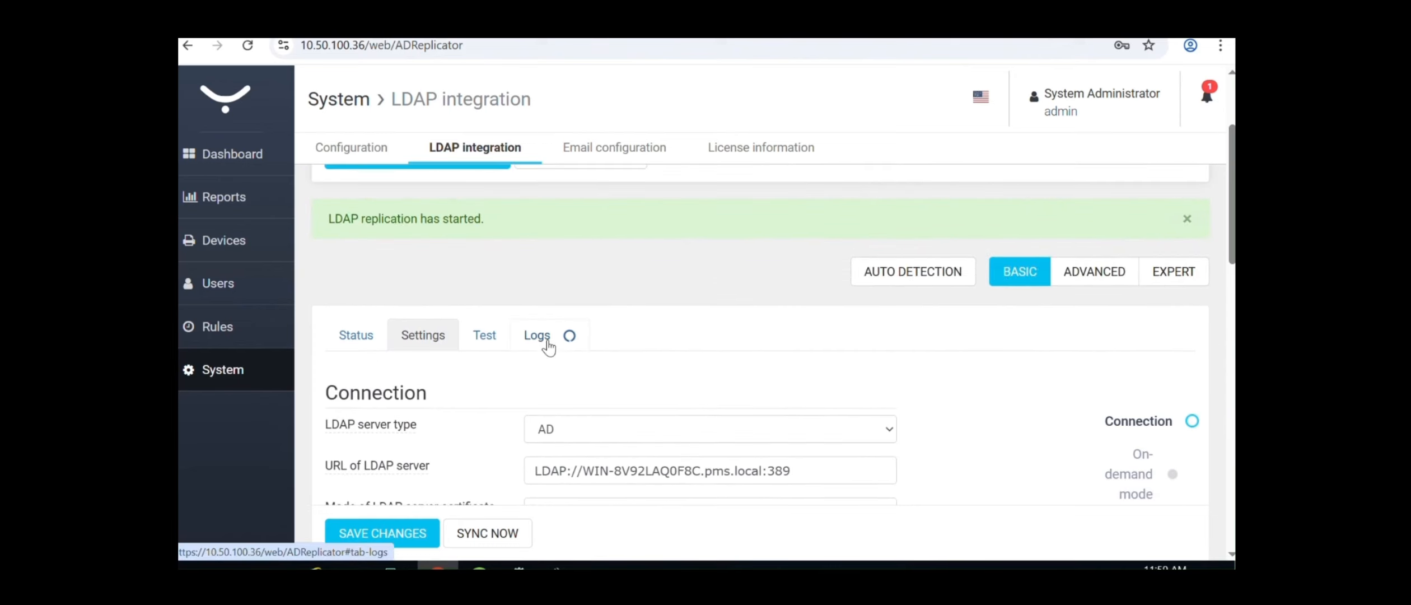
left_click(549, 348)
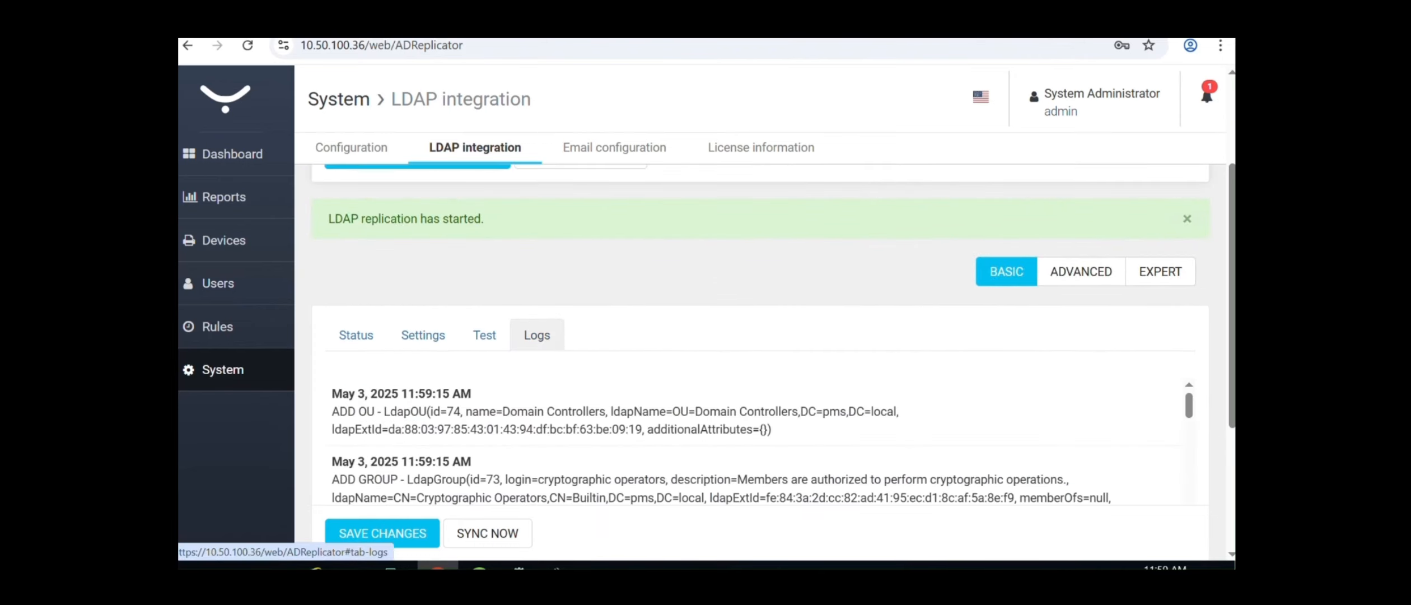
scroll(761, 336, "down", 4)
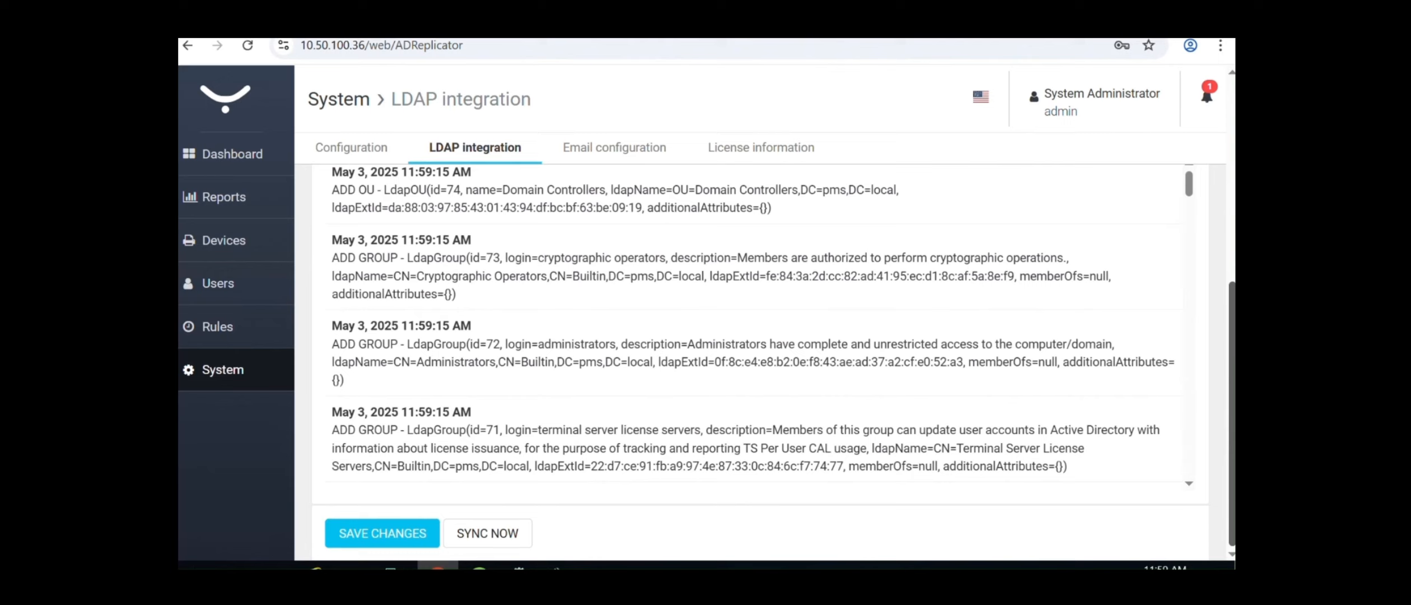
scroll(761, 336, "up", 6)
left_click(257, 295)
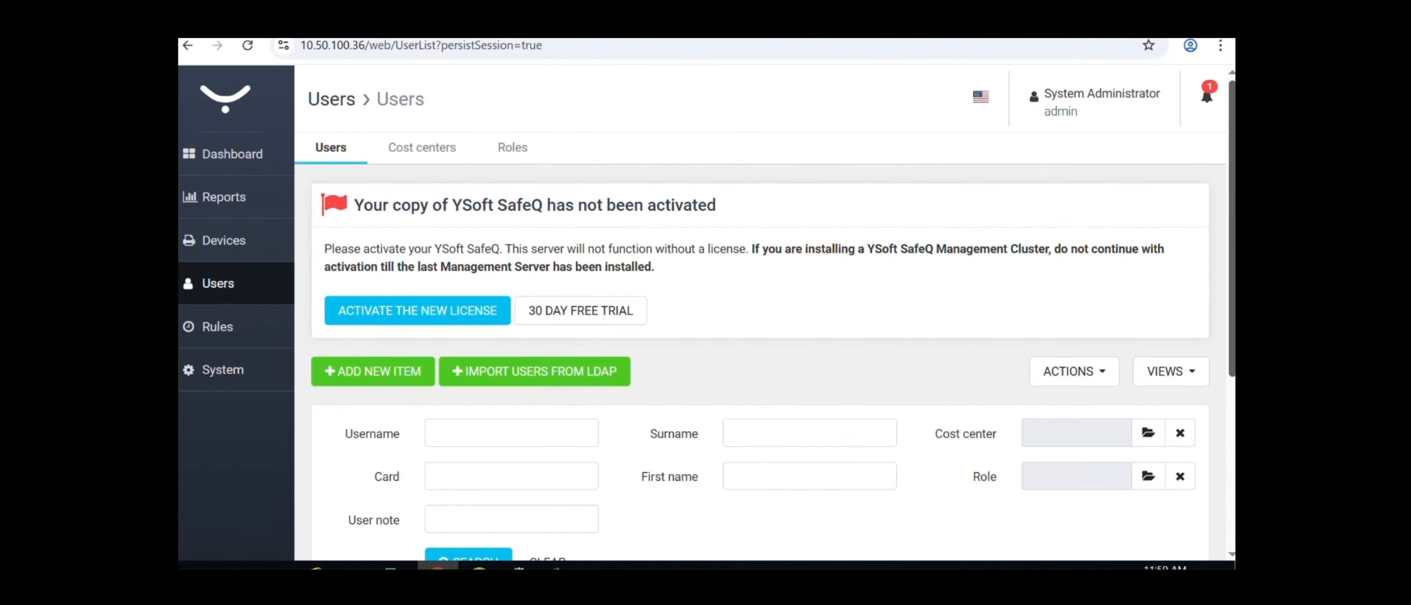
scroll(1225, 344, "down", 5)
scroll(1225, 345, "down", 2)
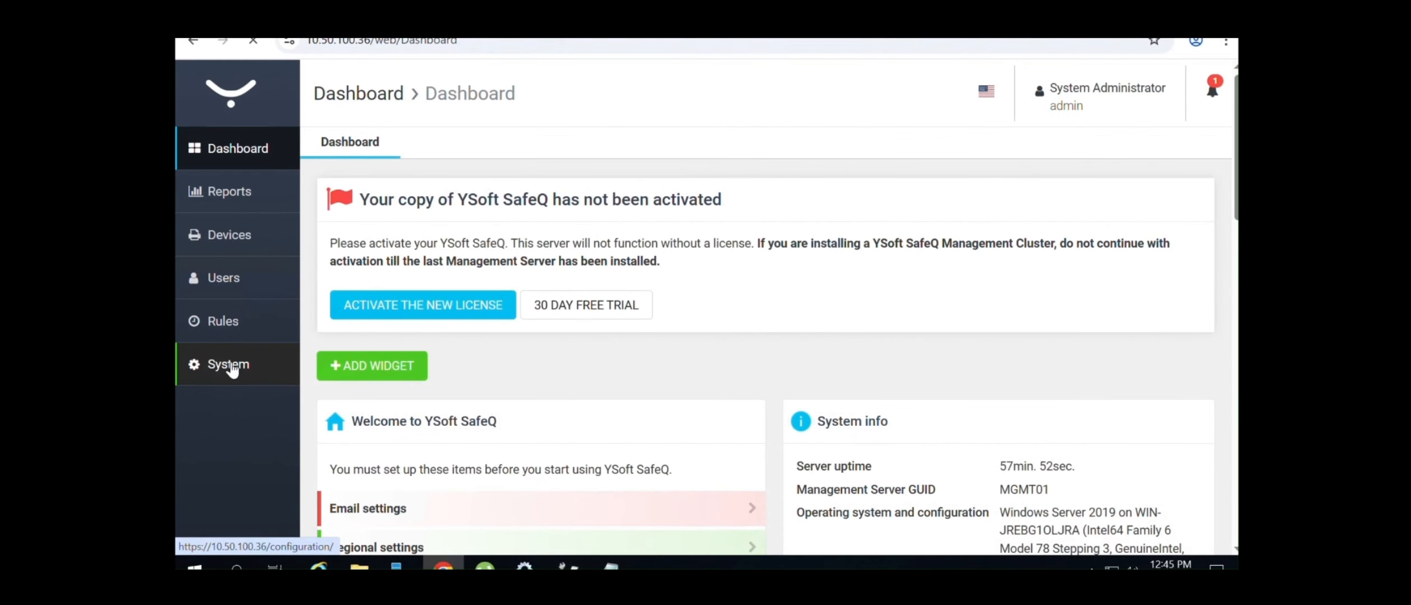
Search the system configuration for 'users' settings
left_click(230, 365)
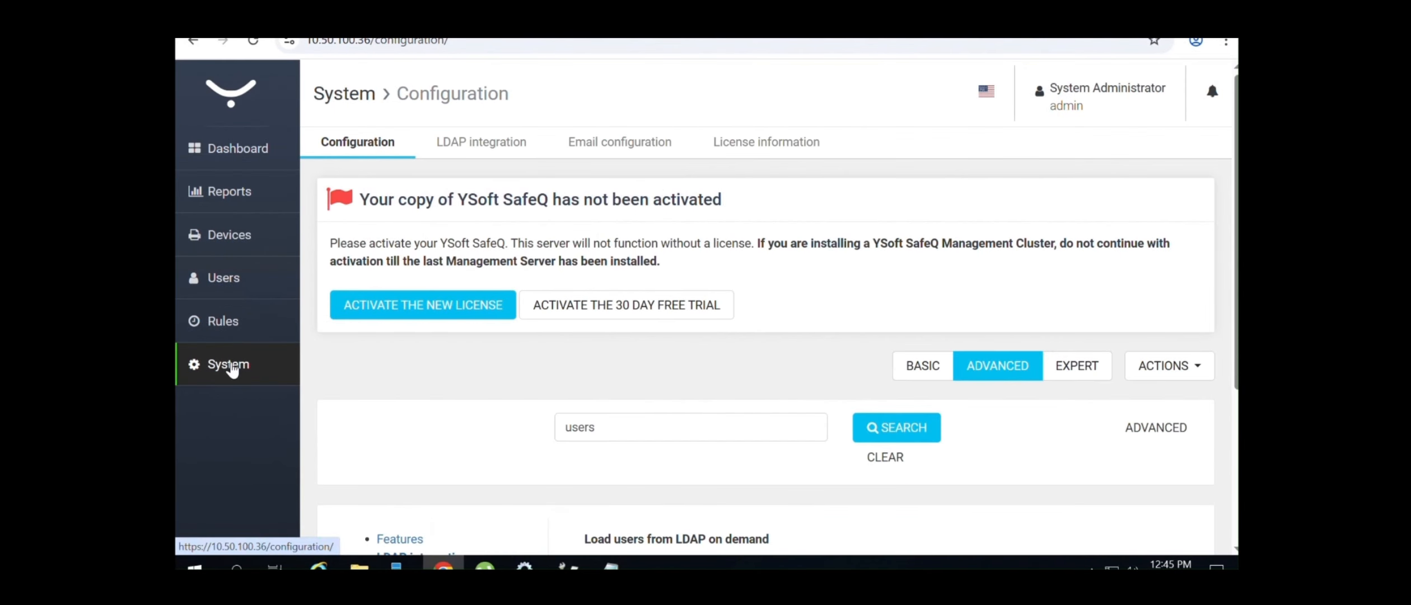
left_click(612, 435)
left_click_drag(603, 436, 501, 440)
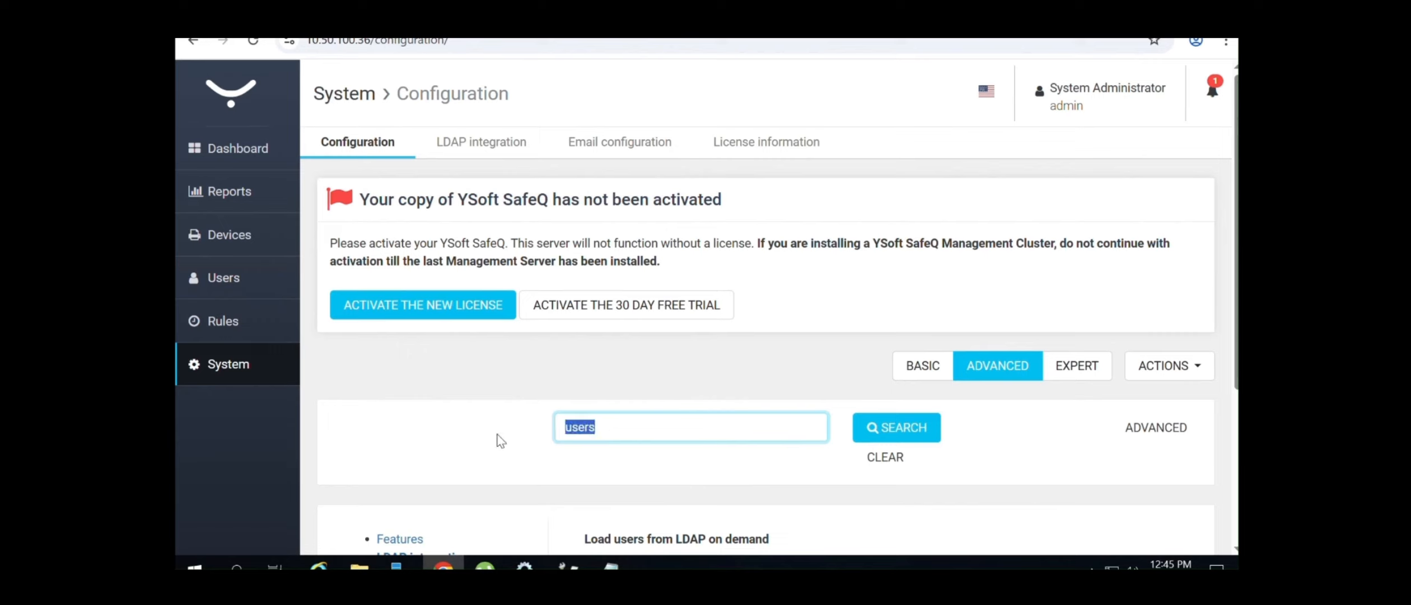
type("U")
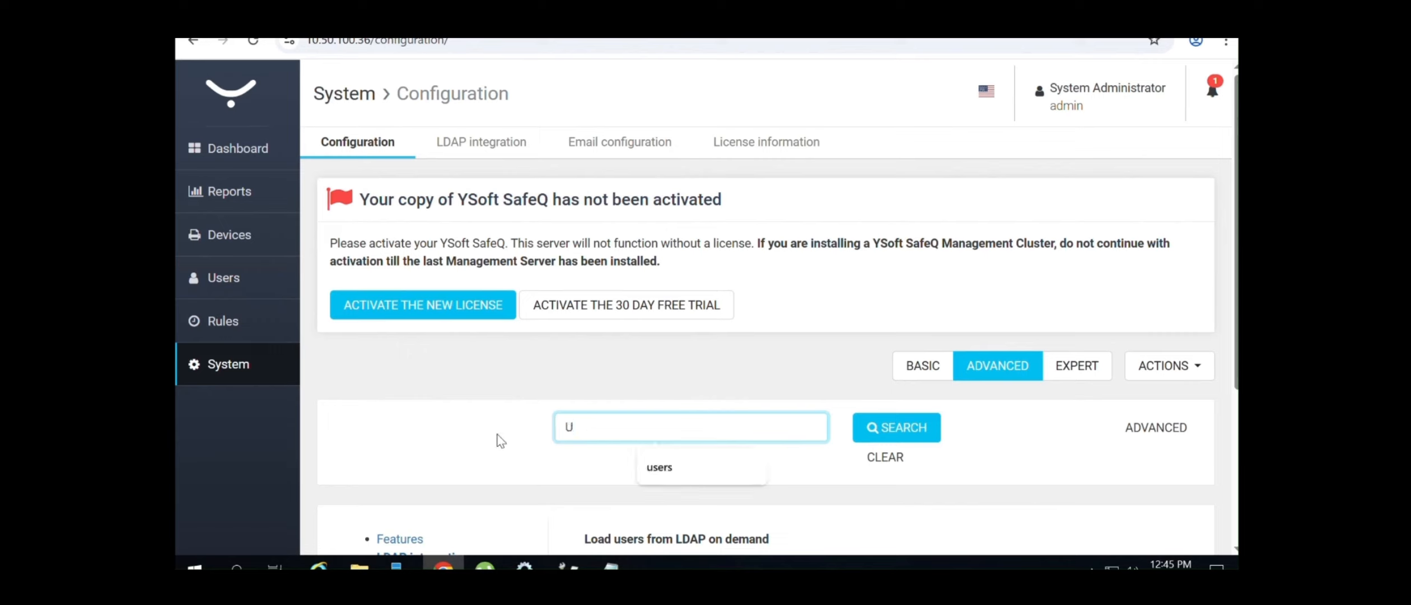
left_click(661, 467)
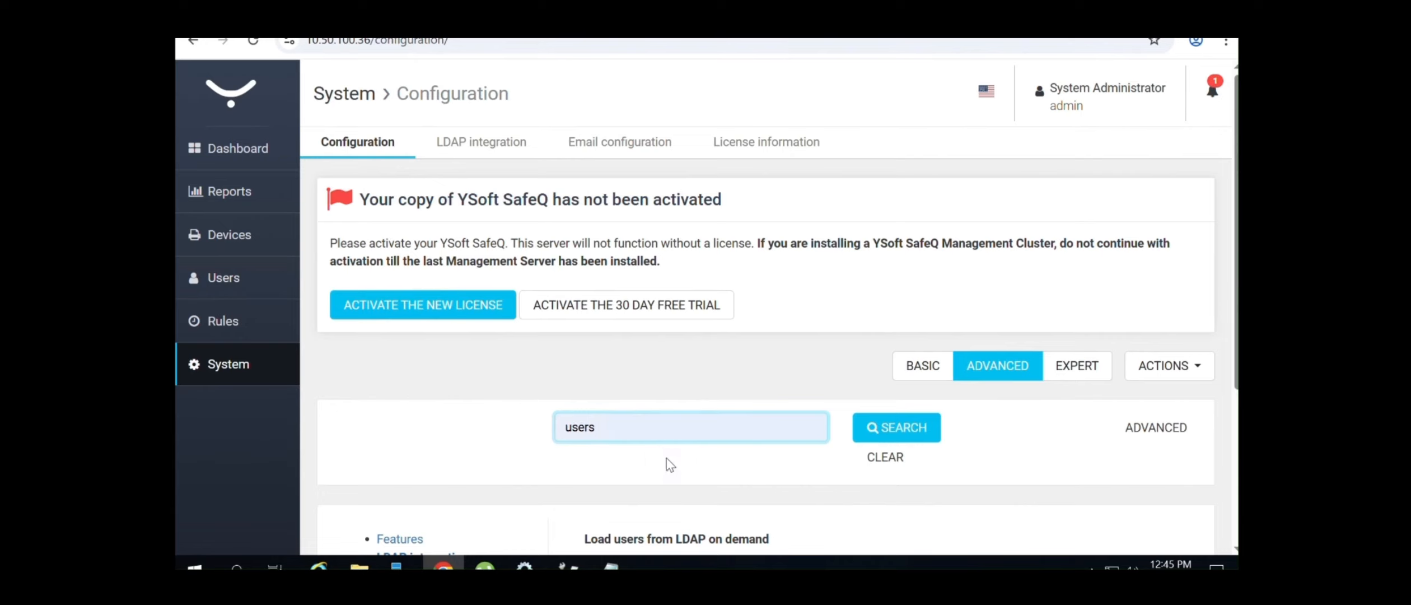
left_click(902, 430)
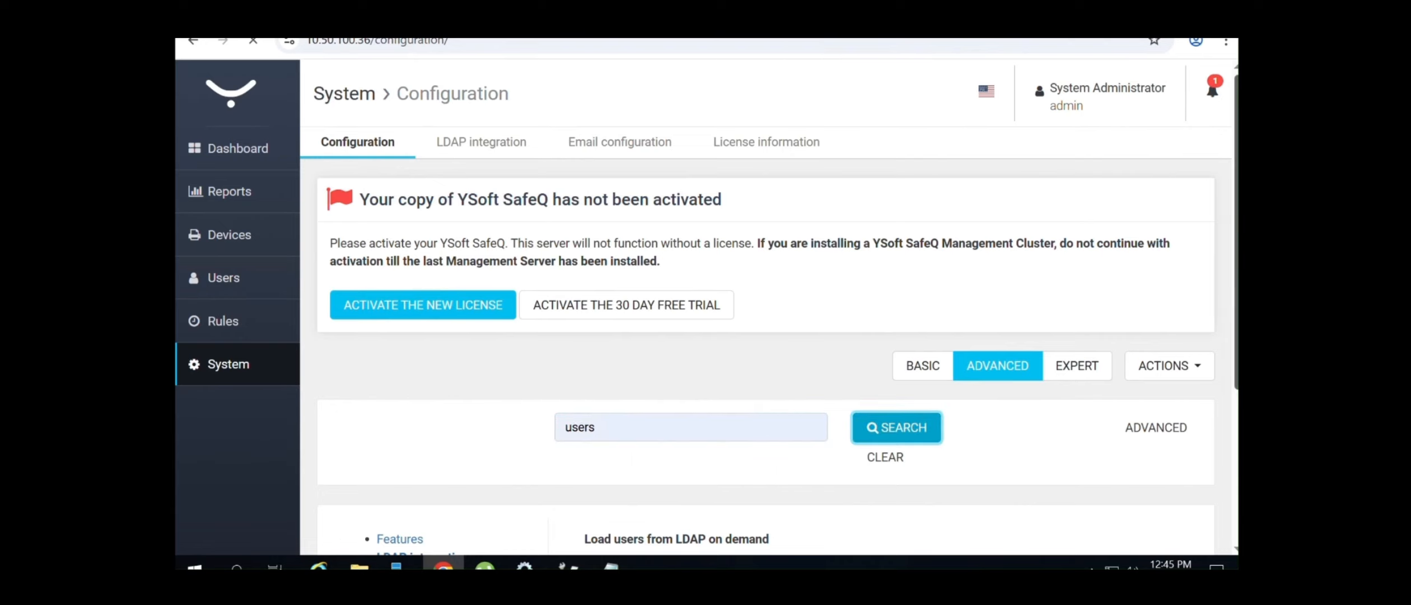
Set 'Load users from LDAP on demand' to Disabled, save and confirm, then return to Users
scroll(1222, 323, "down", 4)
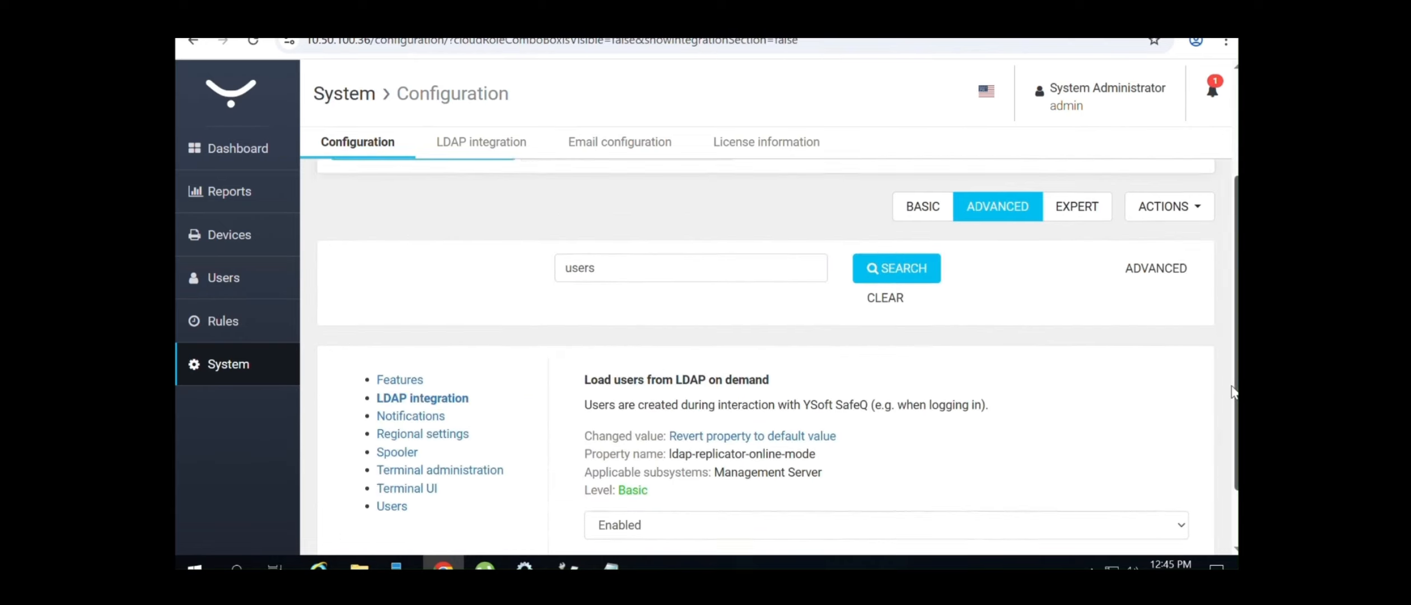
left_click(1115, 498)
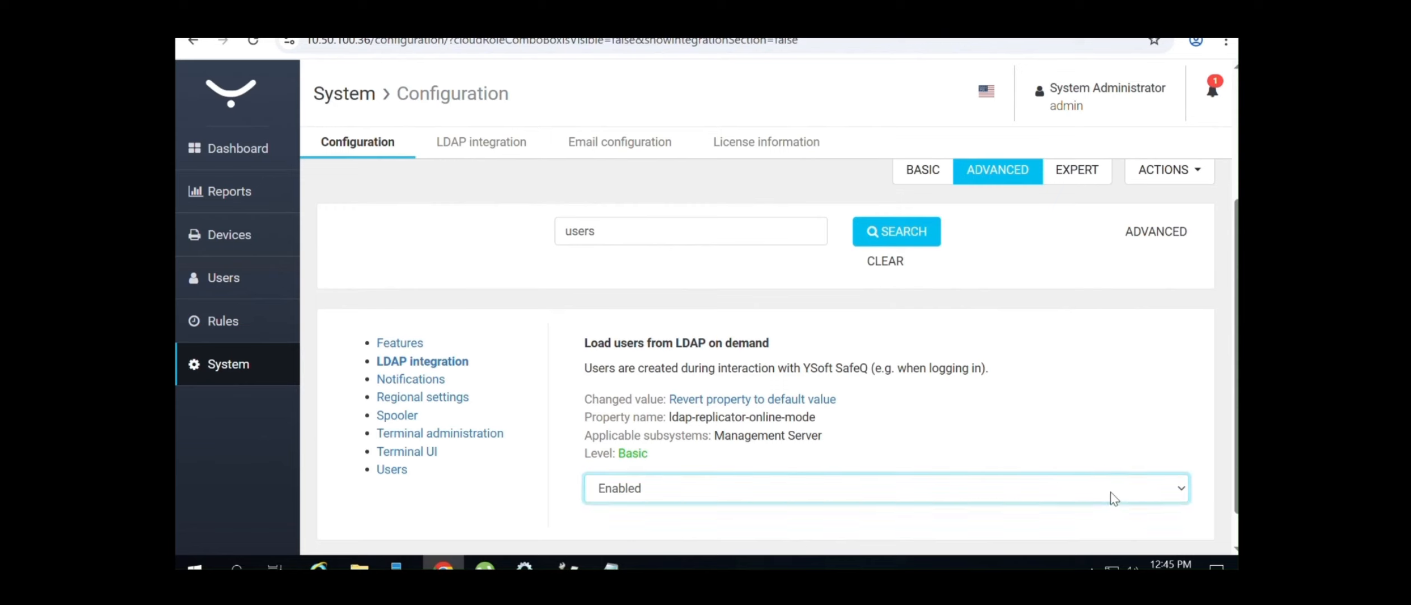
left_click(839, 530)
left_click_drag(1000, 364, 593, 345)
left_click(413, 535)
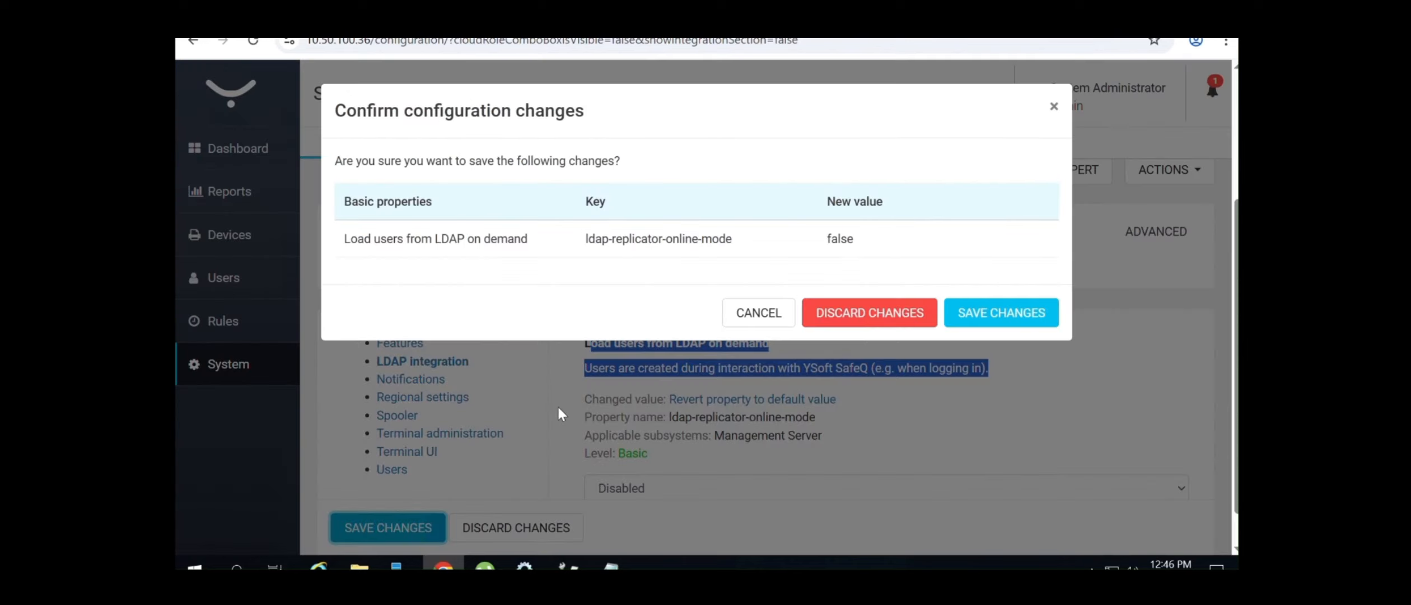
left_click(1031, 314)
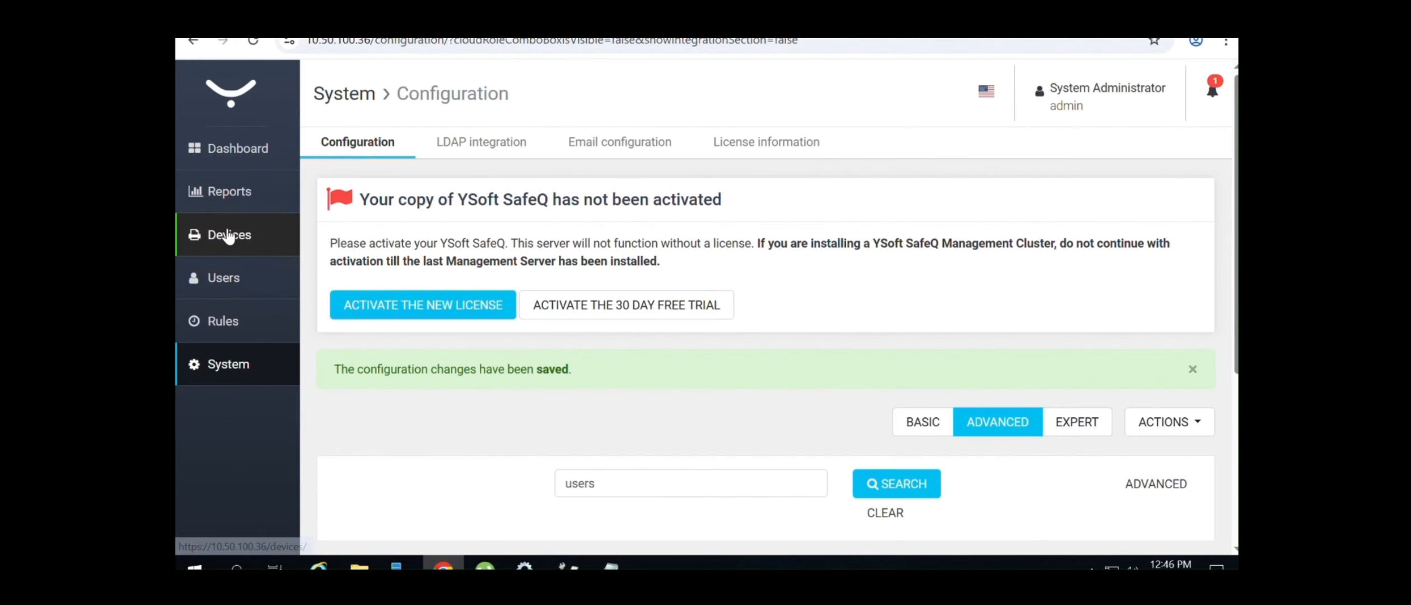
left_click(240, 272)
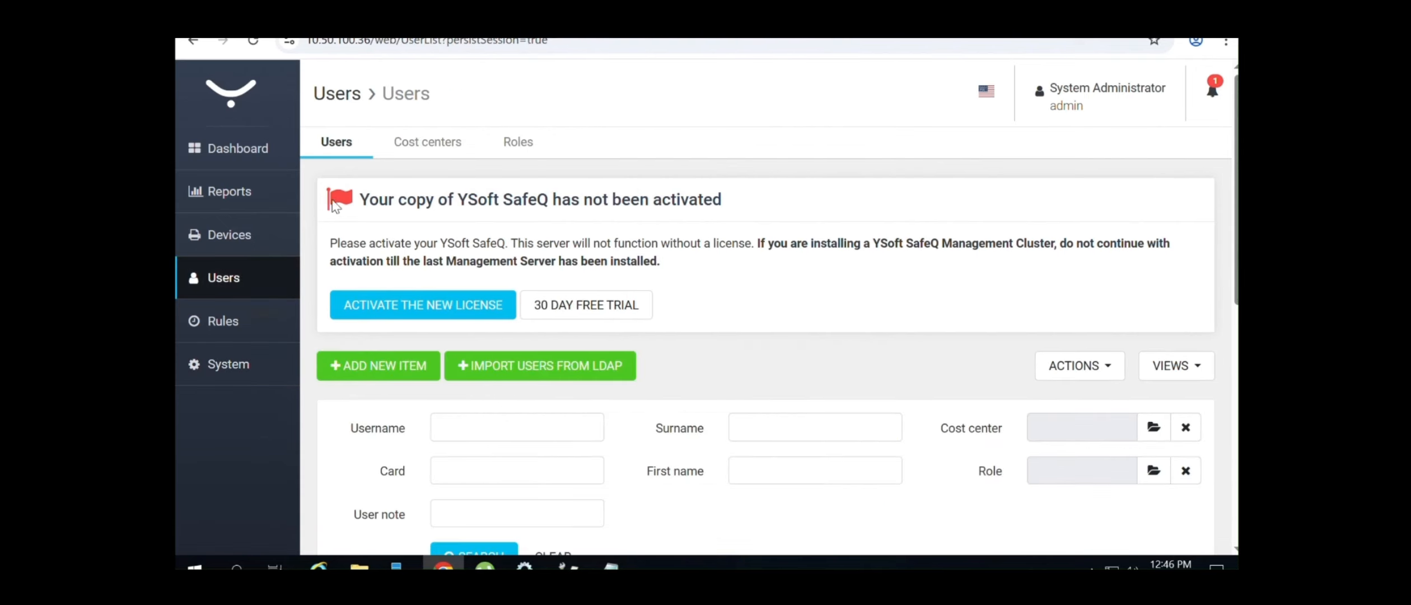
Start a full replication from the LDAP integration page
left_click(230, 364)
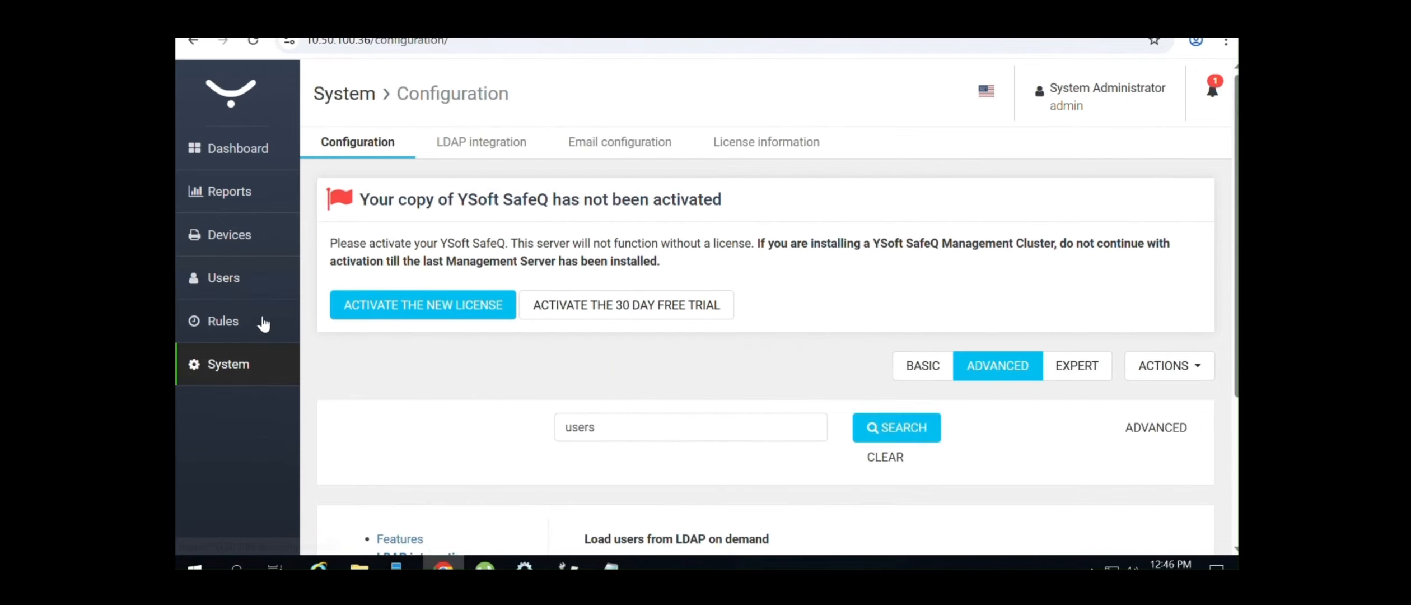
left_click(490, 141)
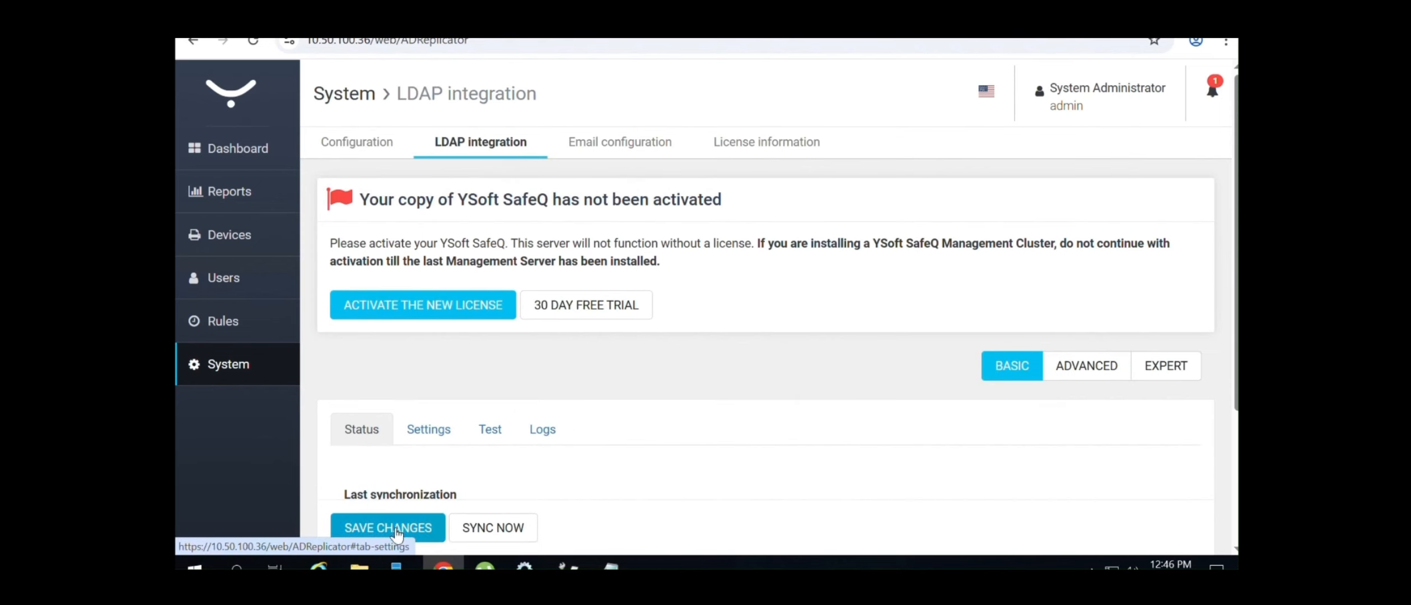
left_click(493, 528)
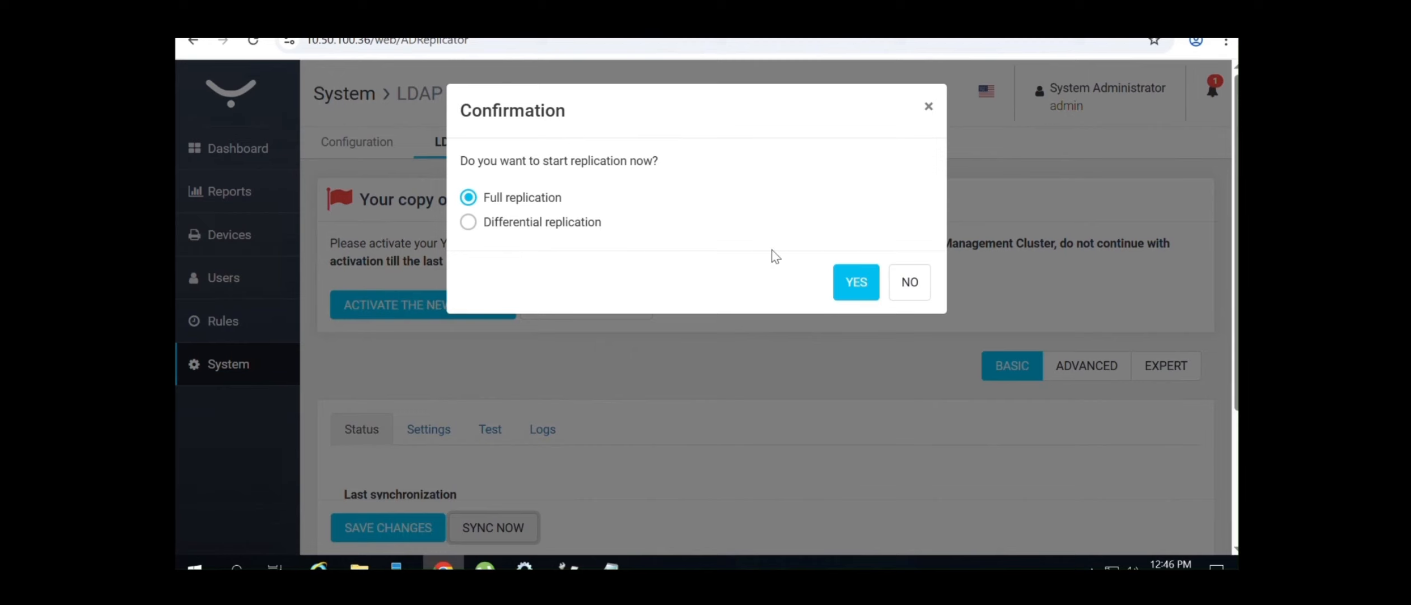
left_click(875, 282)
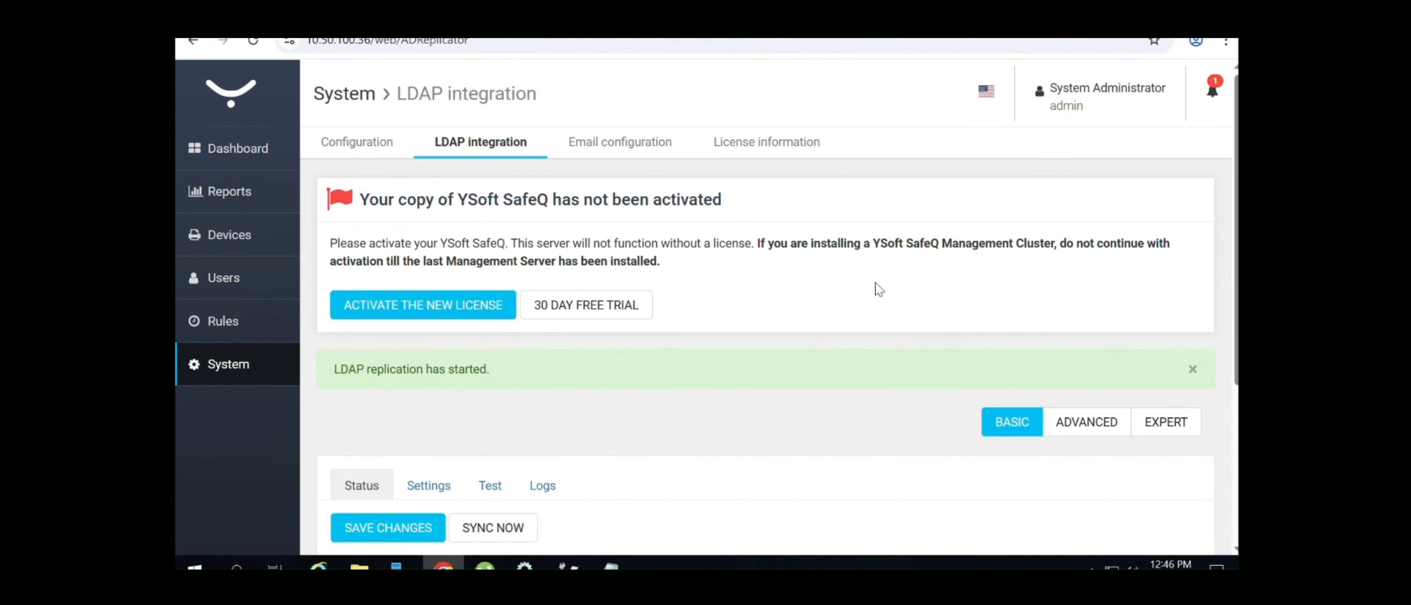
Test the LDAP settings, listing five directory accounts, then return to Users
left_click(491, 488)
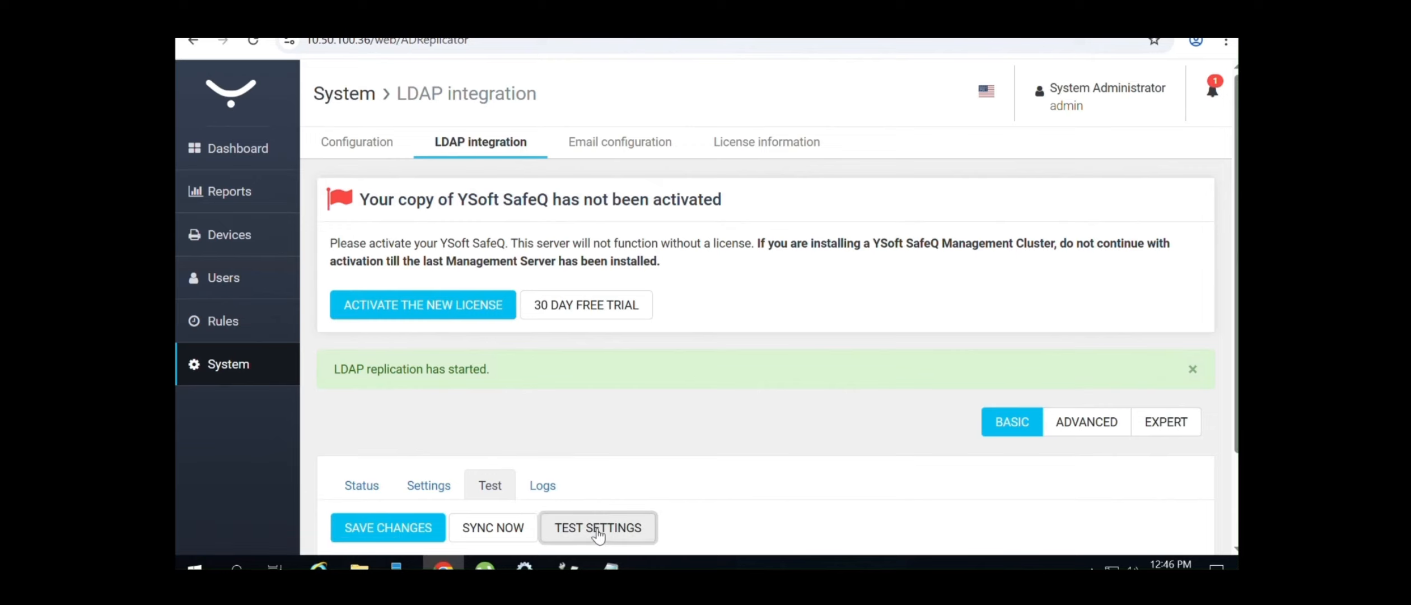
left_click(598, 533)
left_click_drag(1236, 188, 1237, 345)
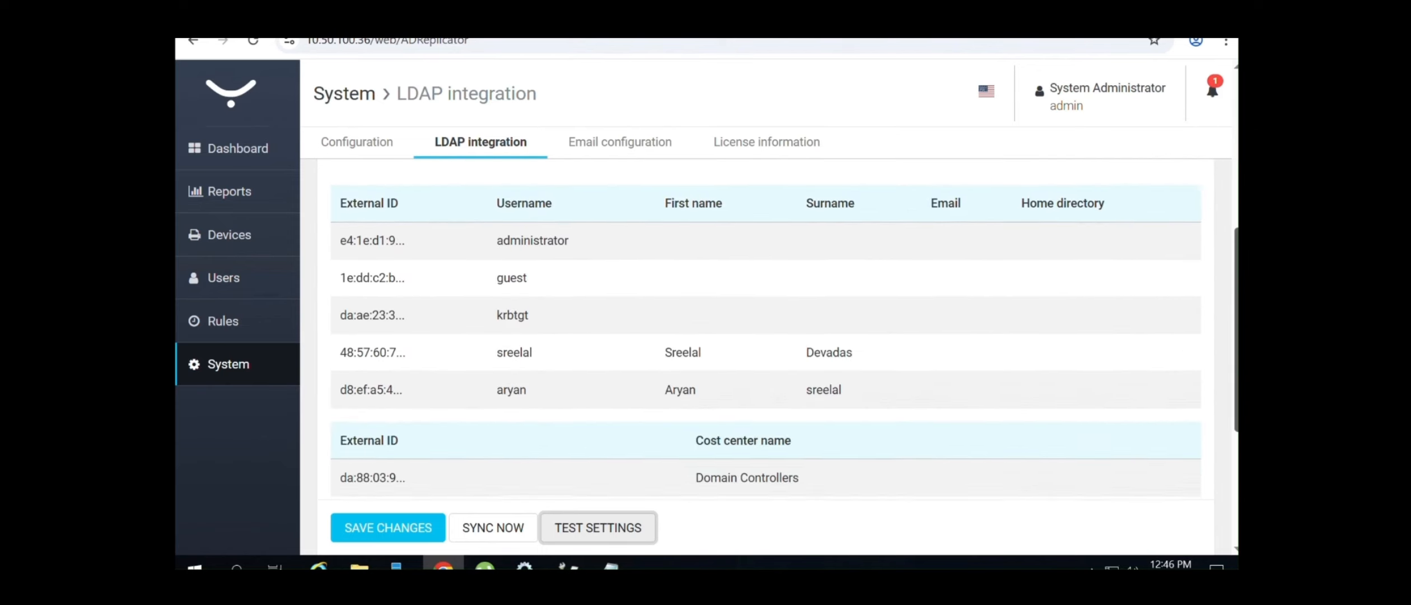
left_click_drag(896, 392, 379, 236)
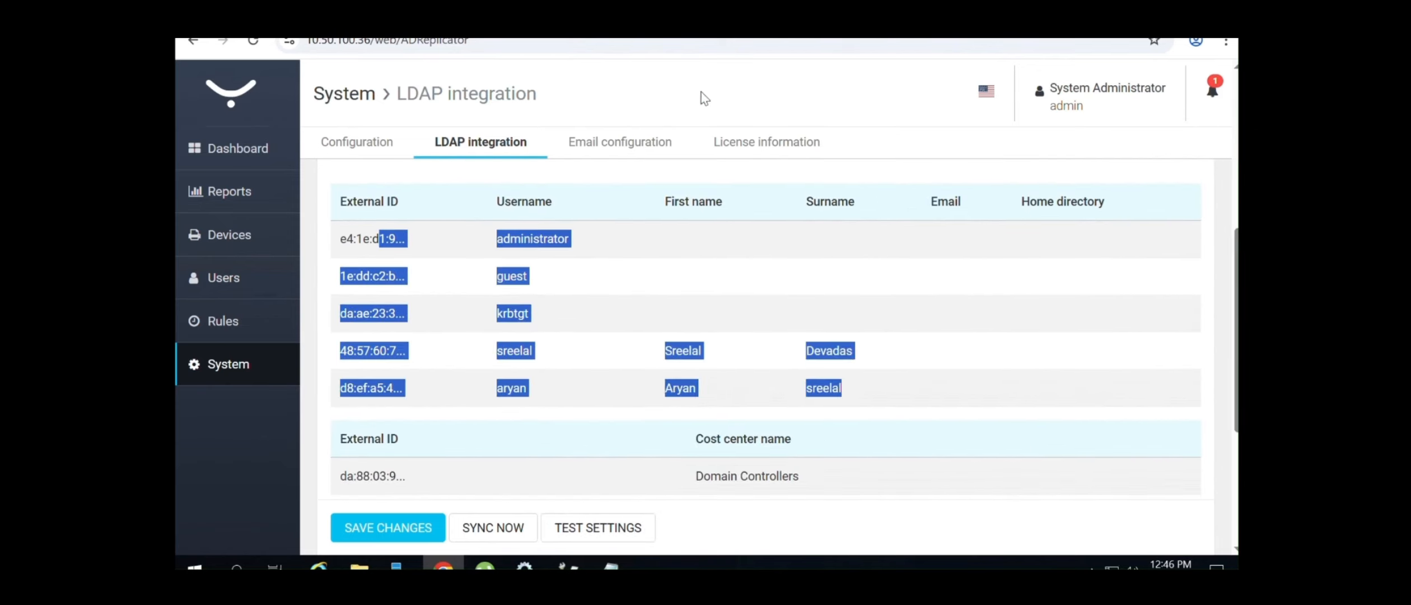
left_click(232, 277)
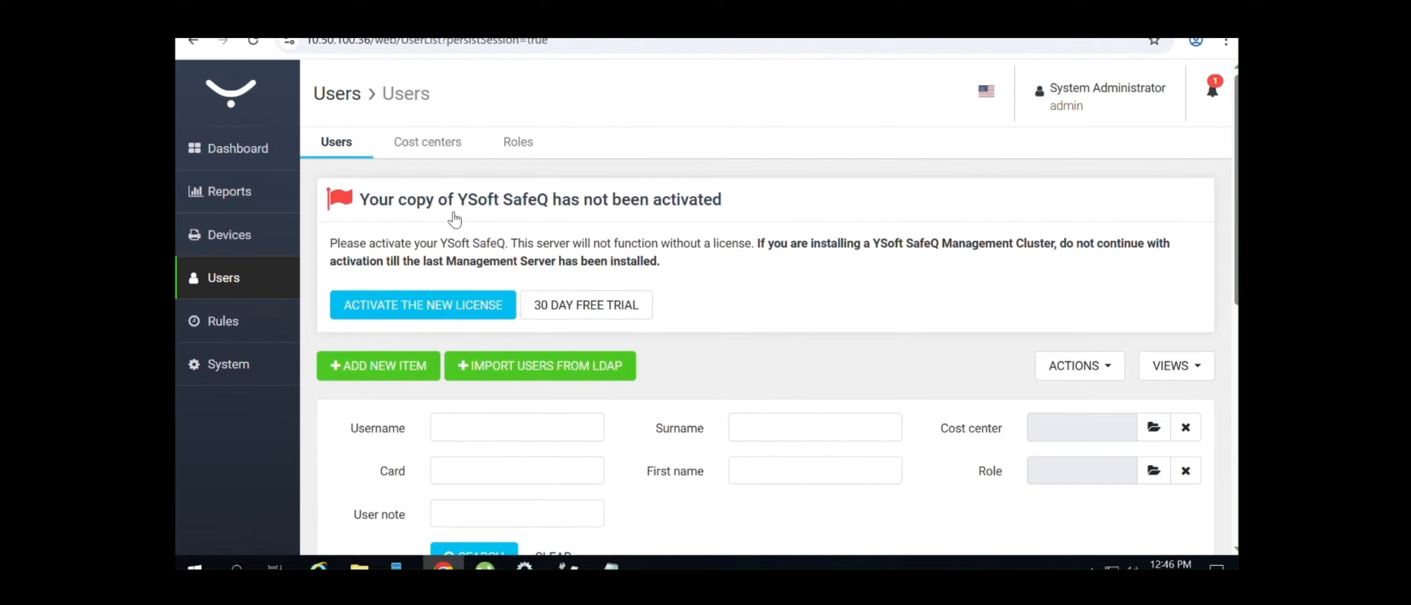
Scroll the Users list and review one imported LDAP user's details, then go back
scroll(1229, 392, "down", 5)
scroll(1229, 392, "down", 4)
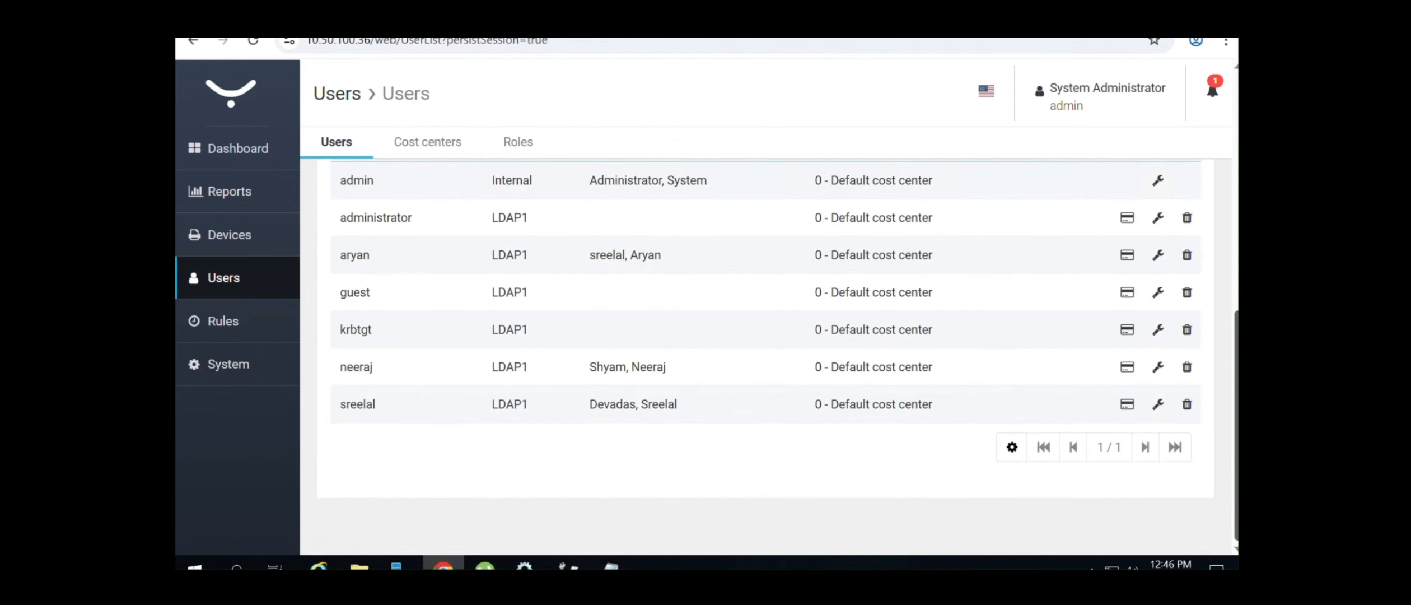
scroll(1212, 465, "up", 5)
scroll(1211, 465, "down", 4)
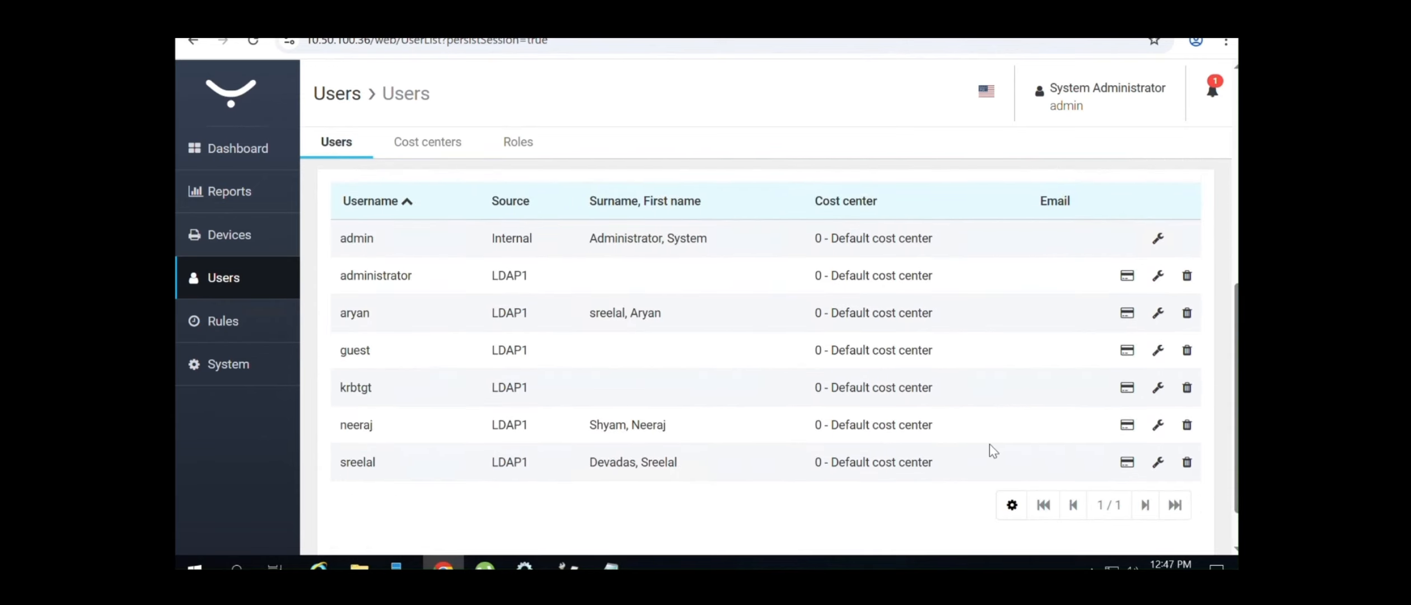
left_click(1158, 463)
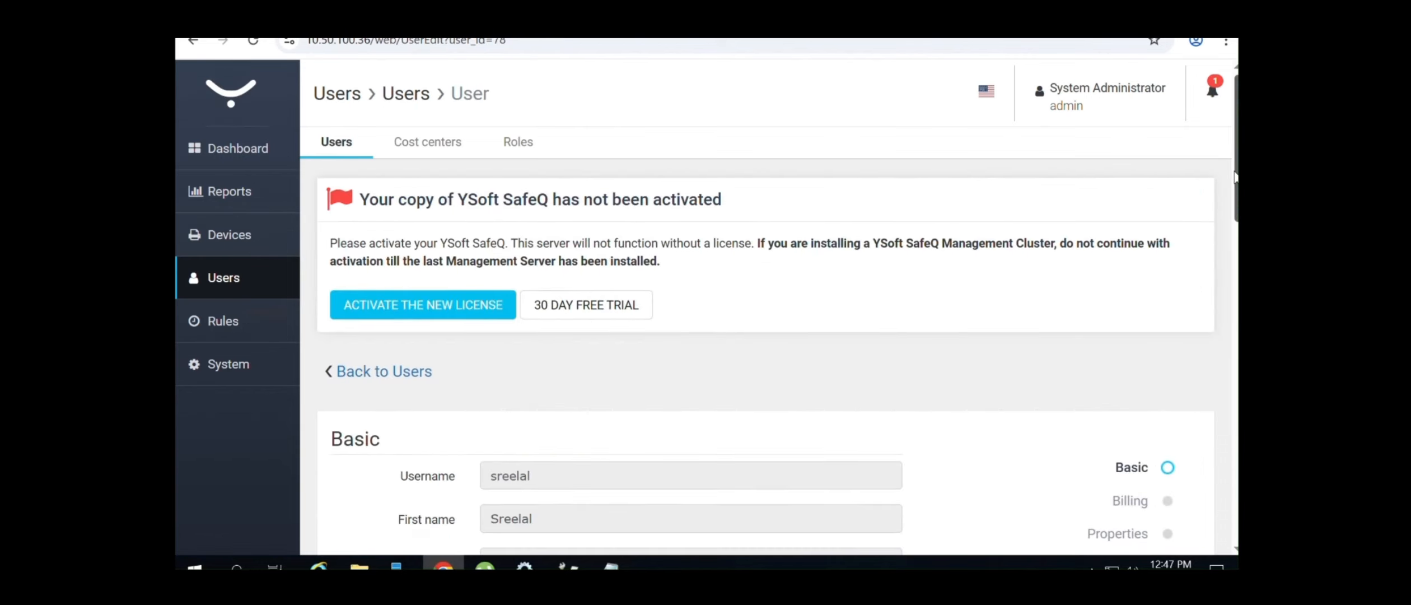
left_click_drag(1234, 177, 1220, 498)
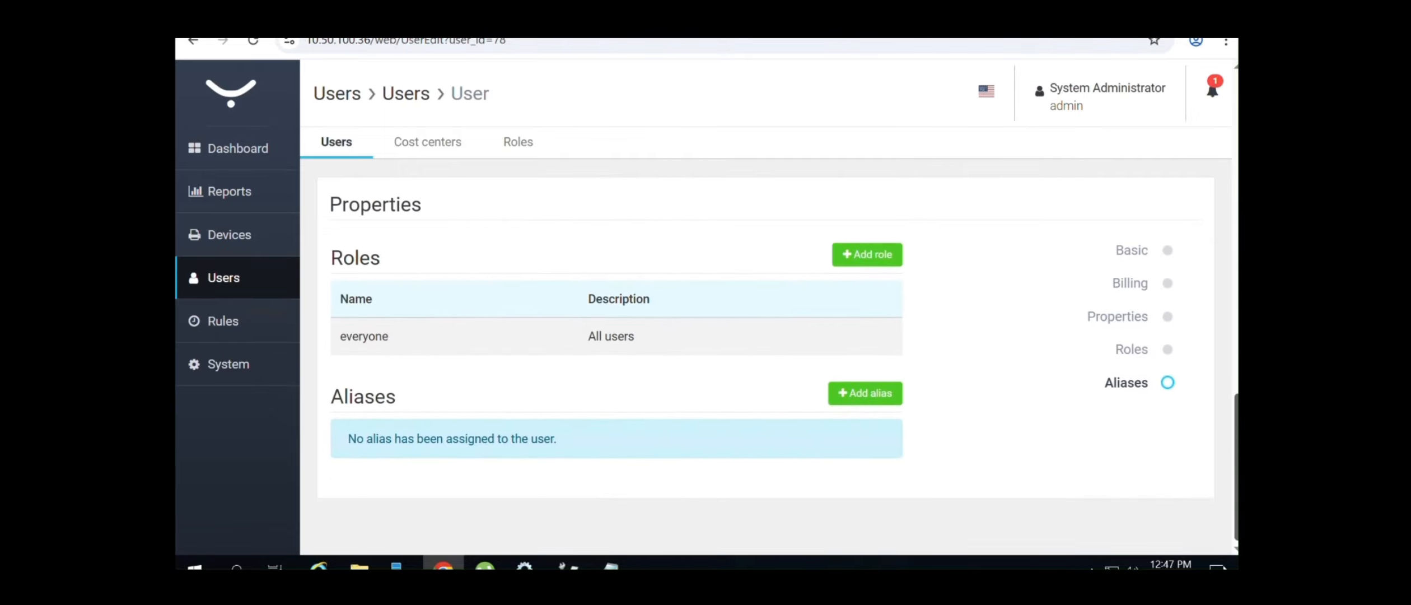
scroll(1225, 567, "up", 7)
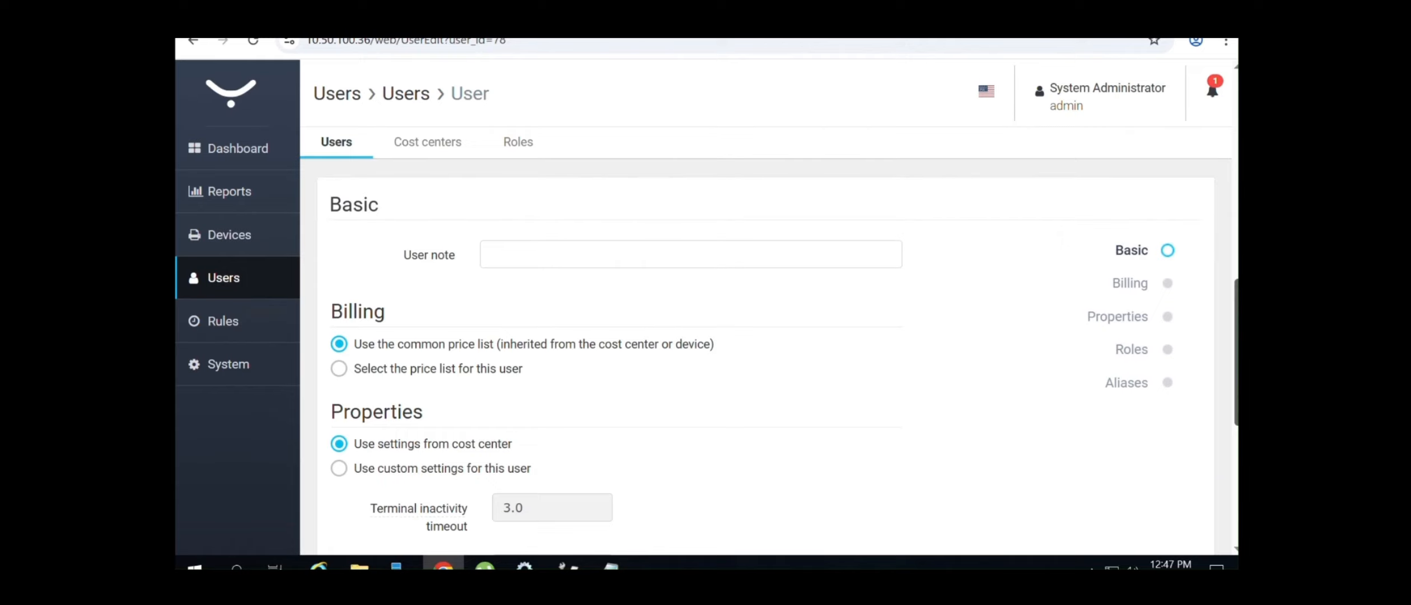
scroll(767, 359, "up", 8)
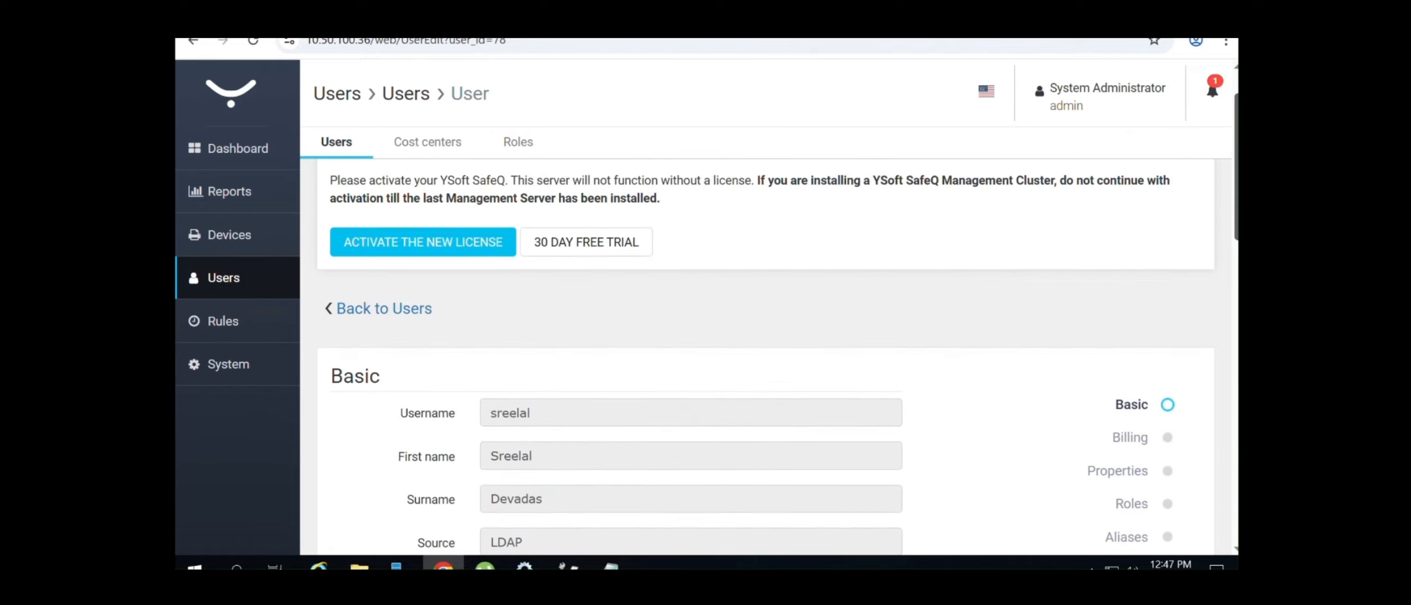
scroll(1235, 172, "down", 1)
scroll(1235, 185, "down", 3)
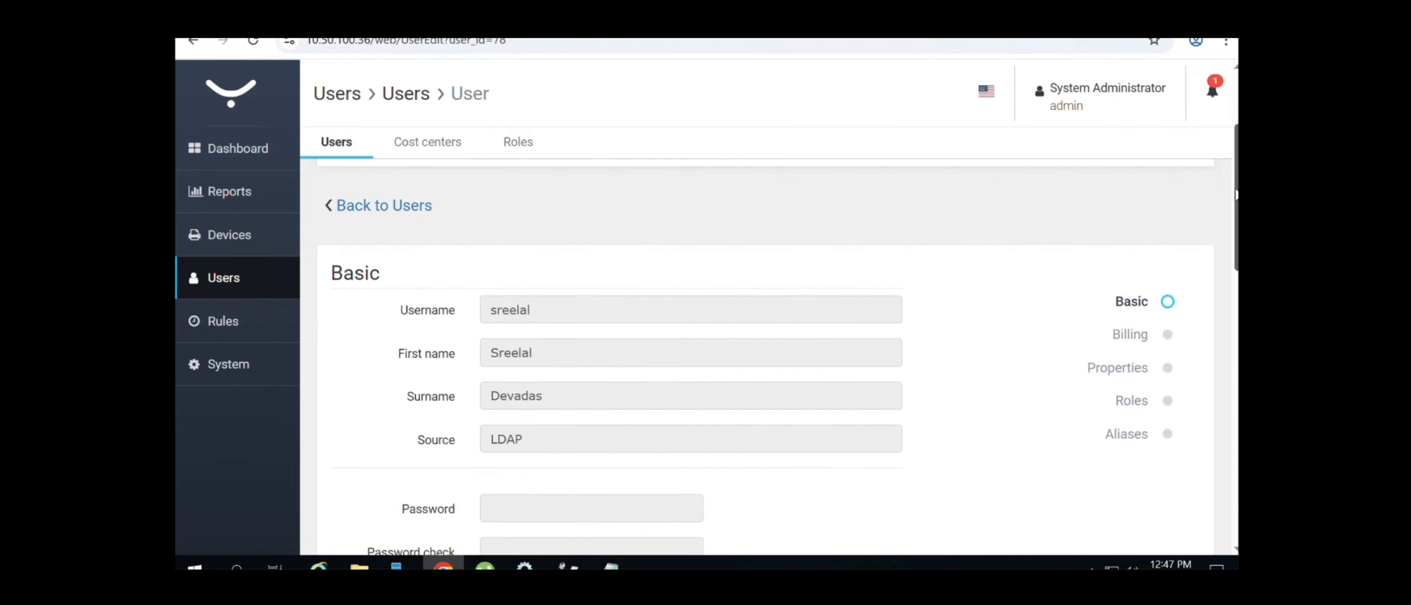
left_click(409, 218)
Reopen an imported user's details from the Users list
scroll(450, 214, "down", 12)
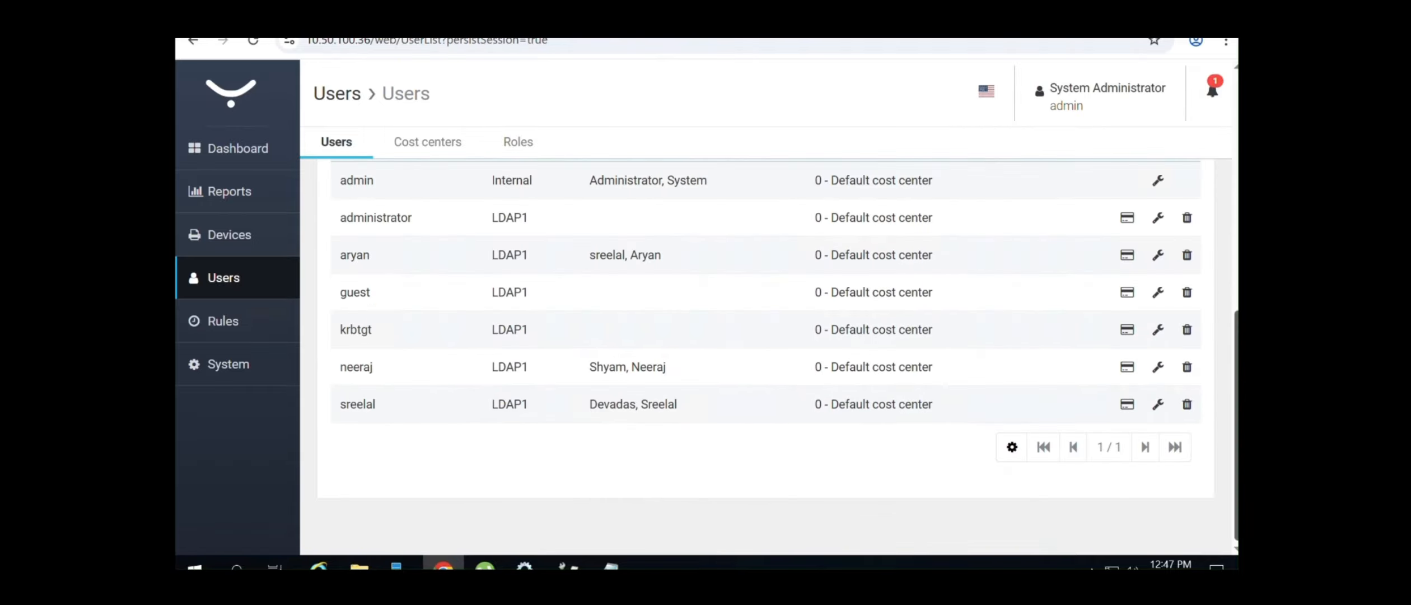
scroll(1227, 424, "up", 10)
scroll(1227, 423, "down", 10)
left_click(1157, 414)
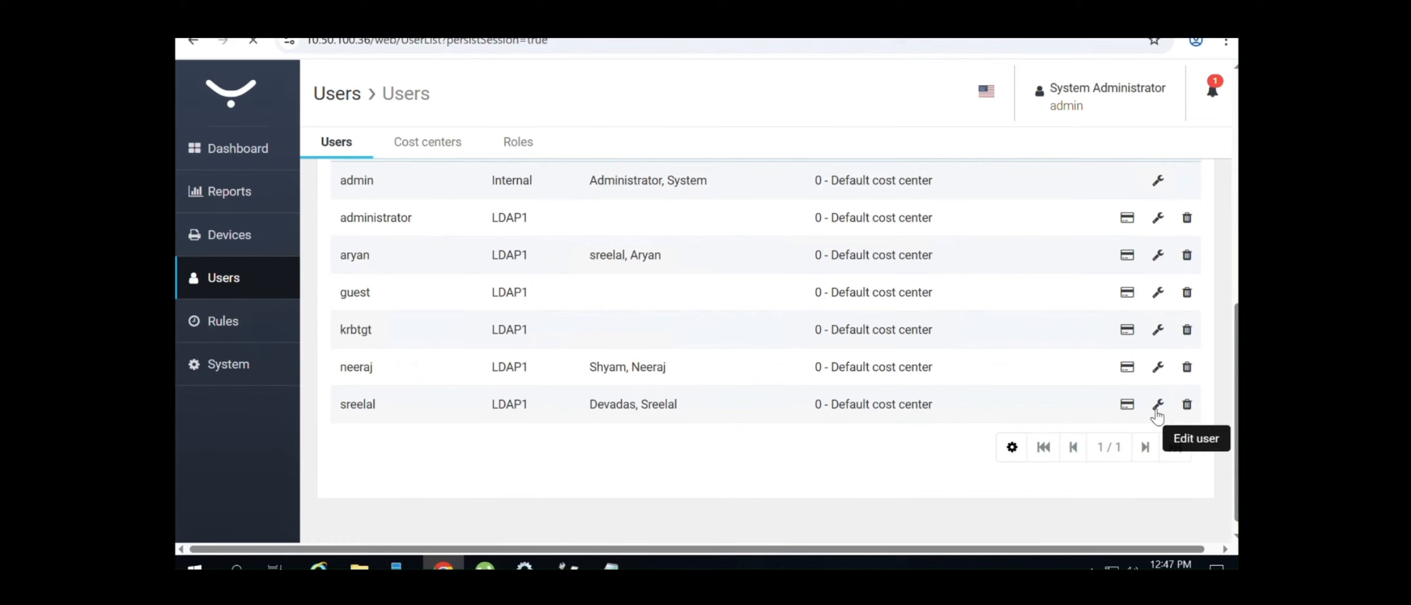
Scroll through the imported user's details form without changing anything
scroll(1232, 277, "down", 5)
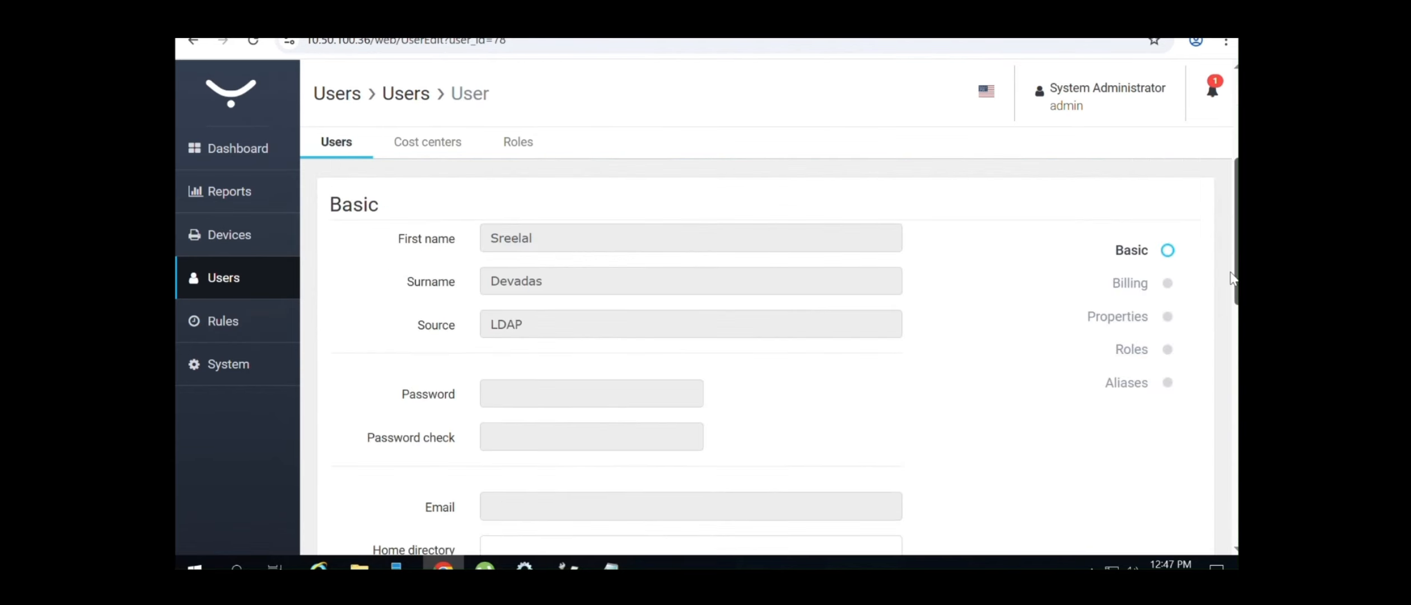
mouse_move(528, 395)
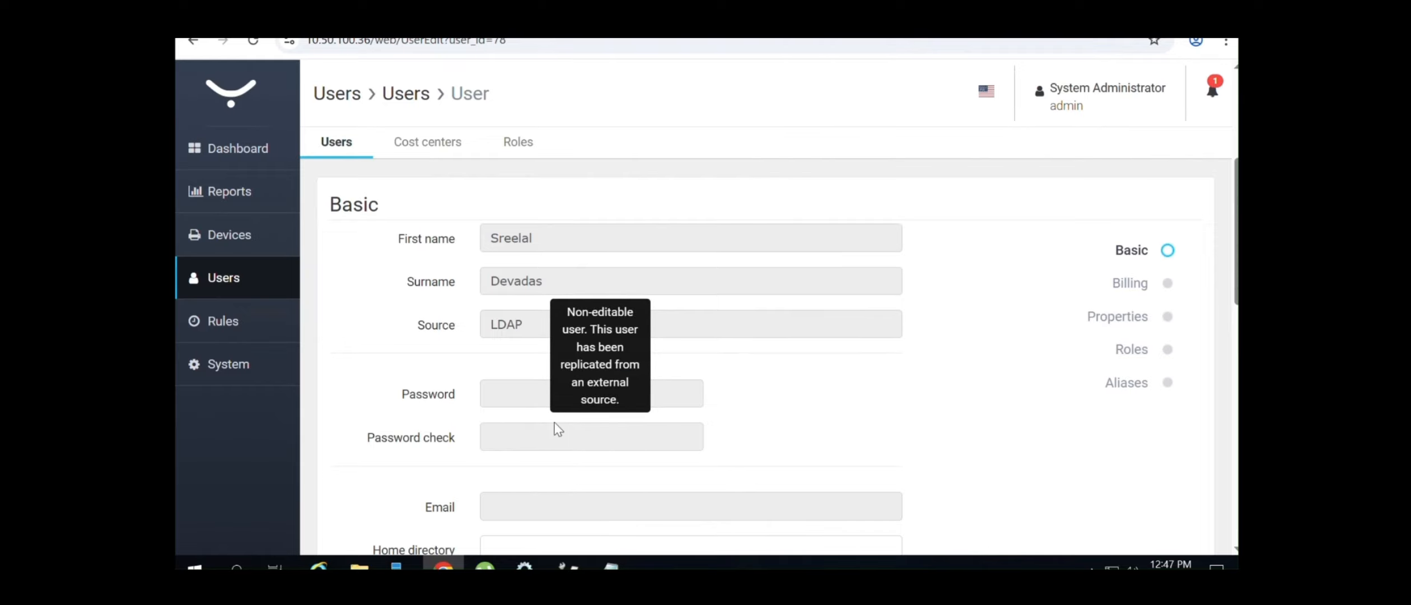
scroll(1234, 446, "down", 9)
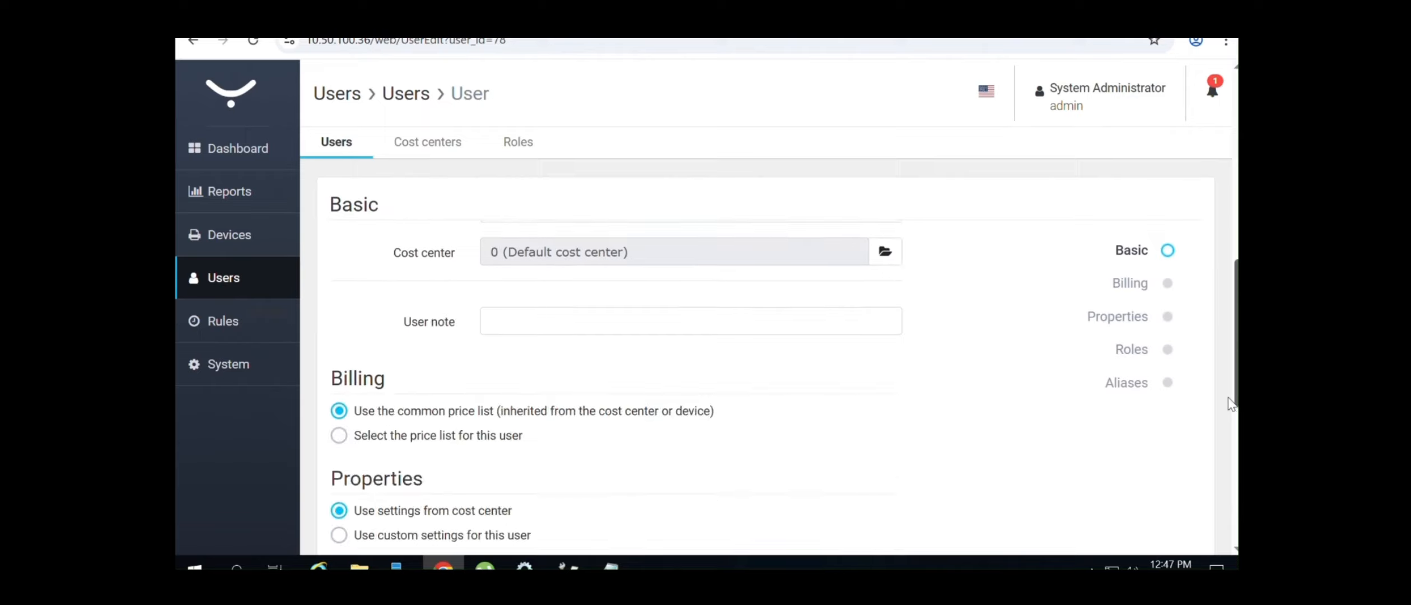
scroll(1233, 446, "down", 5)
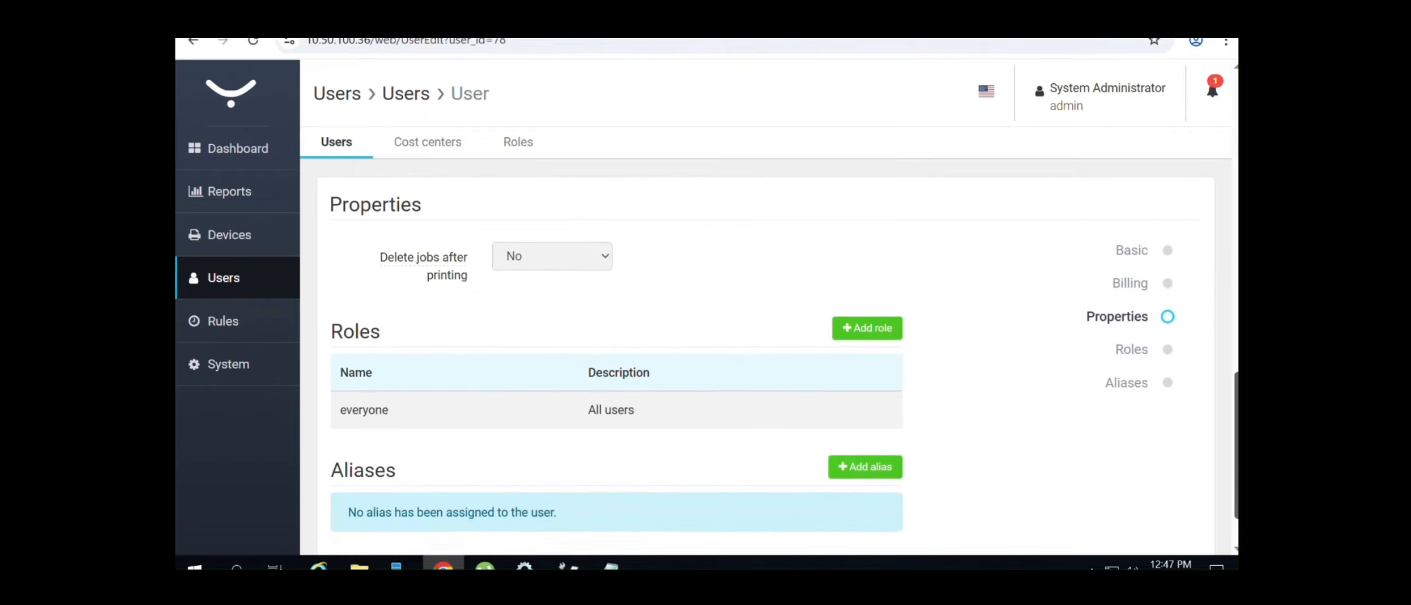
scroll(765, 364, "up", 5)
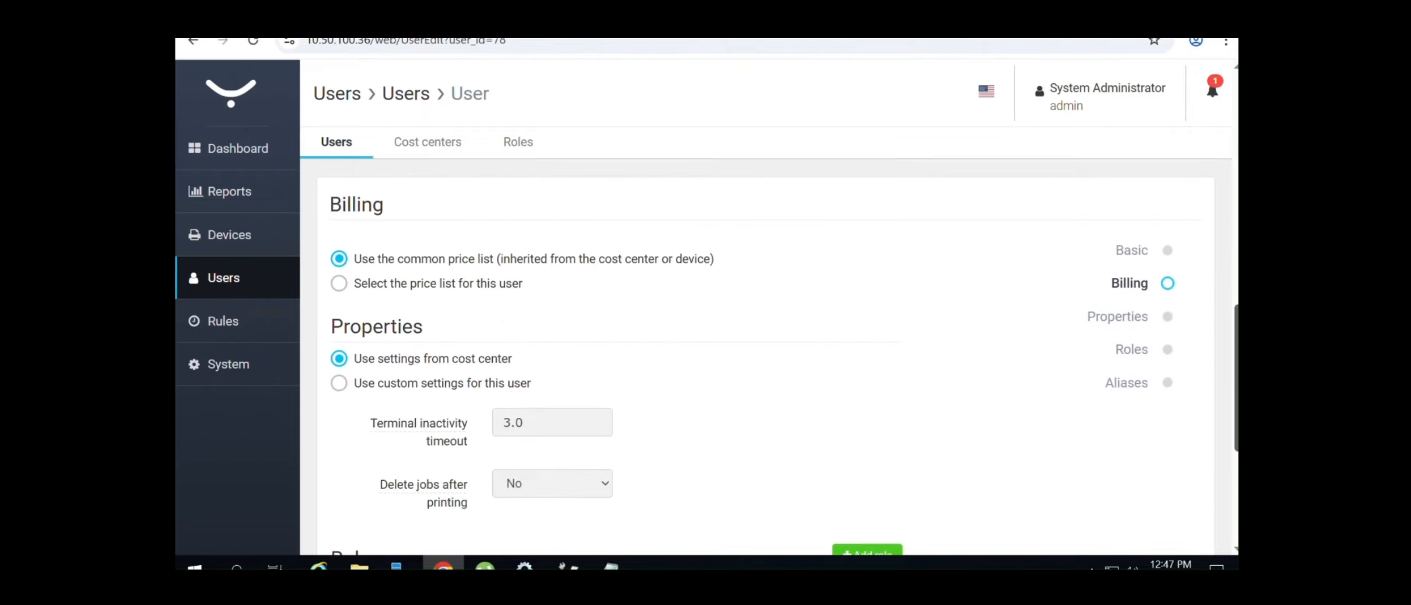
scroll(613, 387, "up", 6)
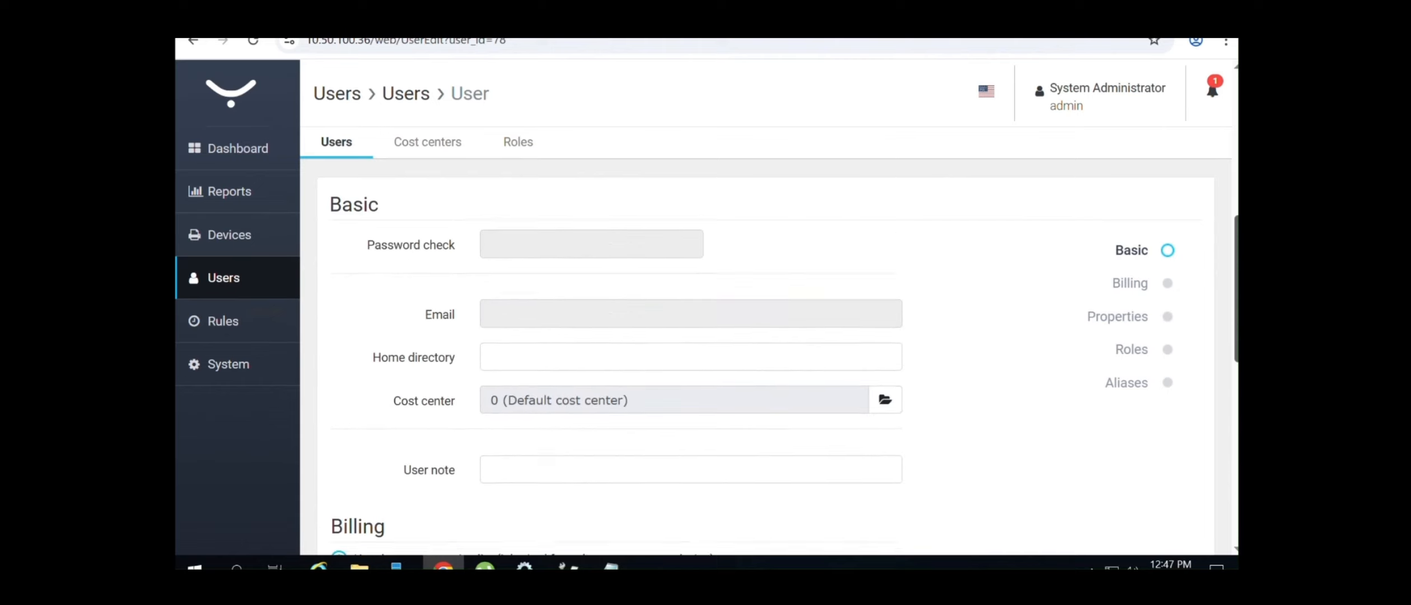
scroll(1225, 268, "up", 5)
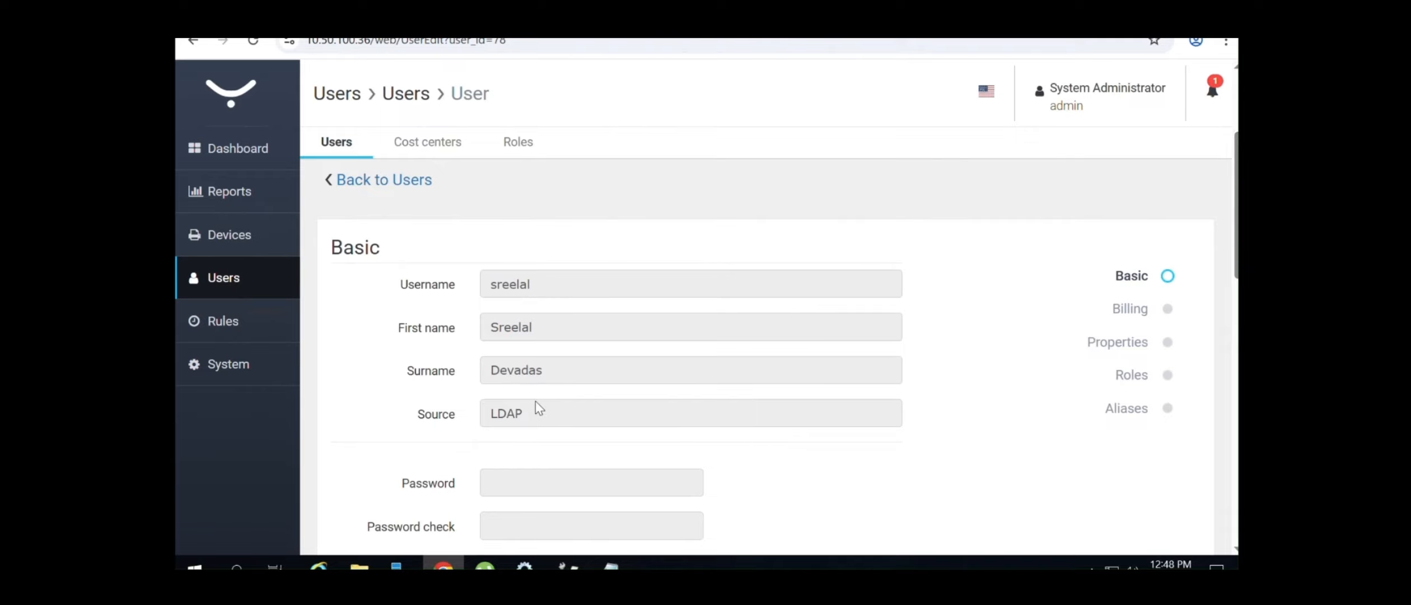
scroll(1191, 493, "down", 5)
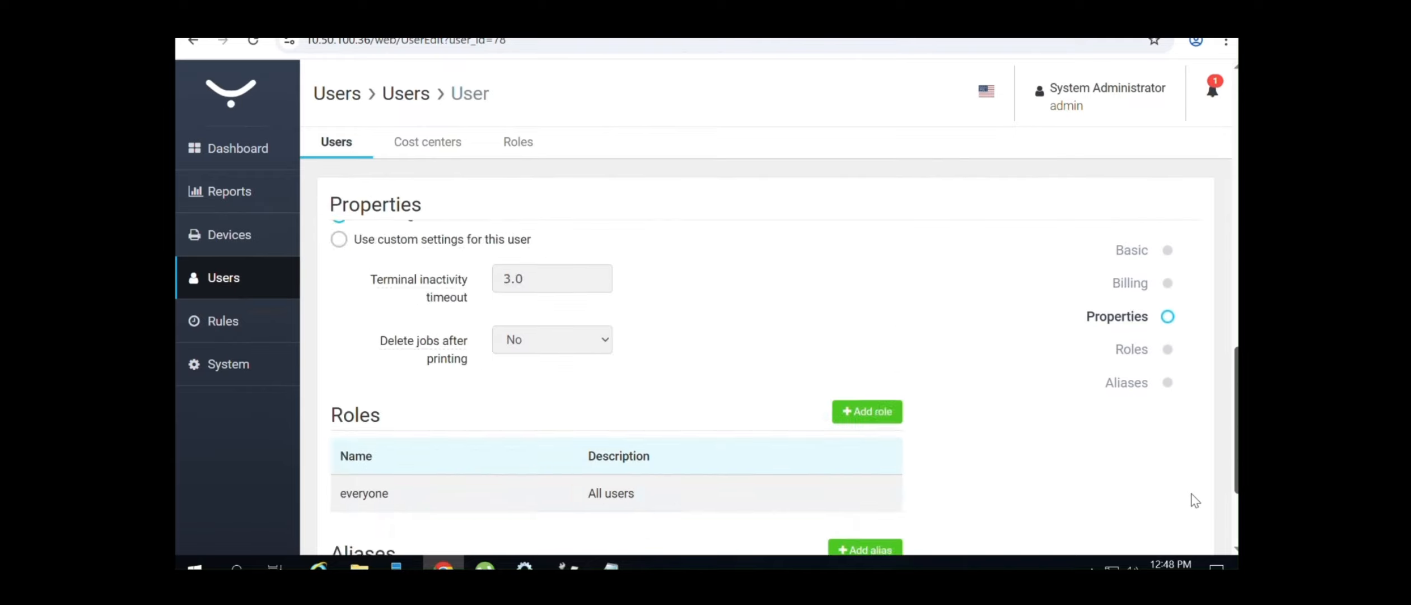
scroll(1191, 494, "down", 3)
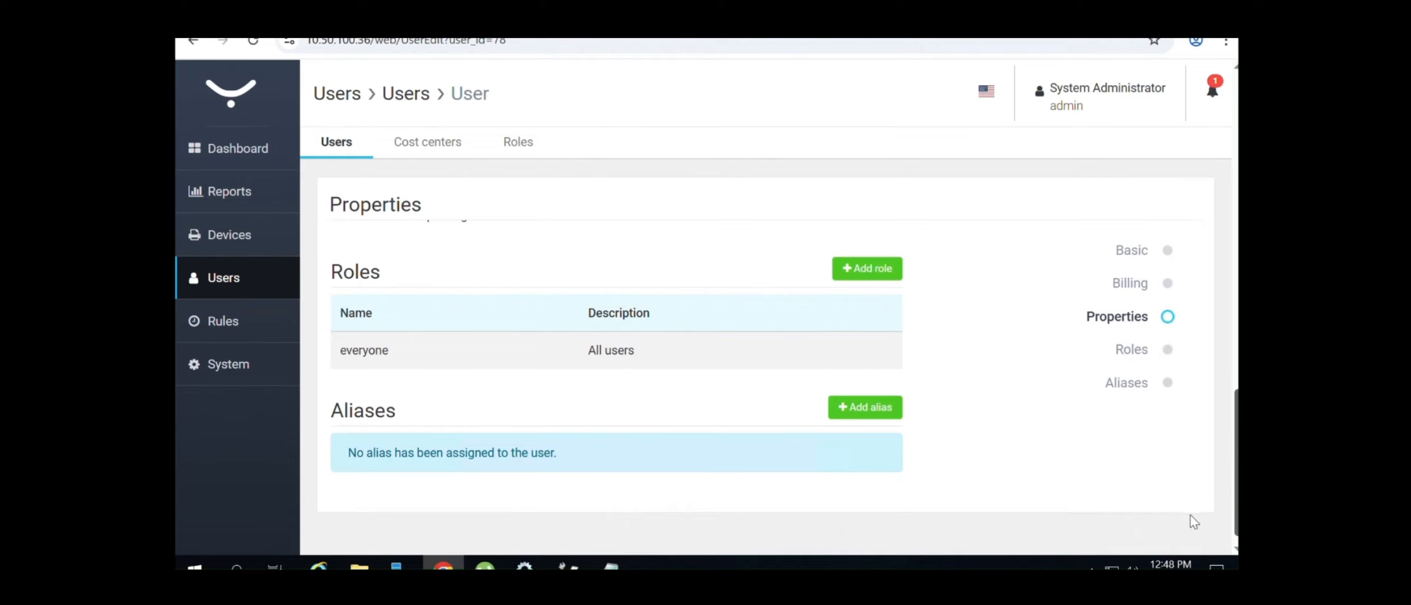
scroll(1192, 524, "down", 1)
scroll(1199, 522, "up", 3)
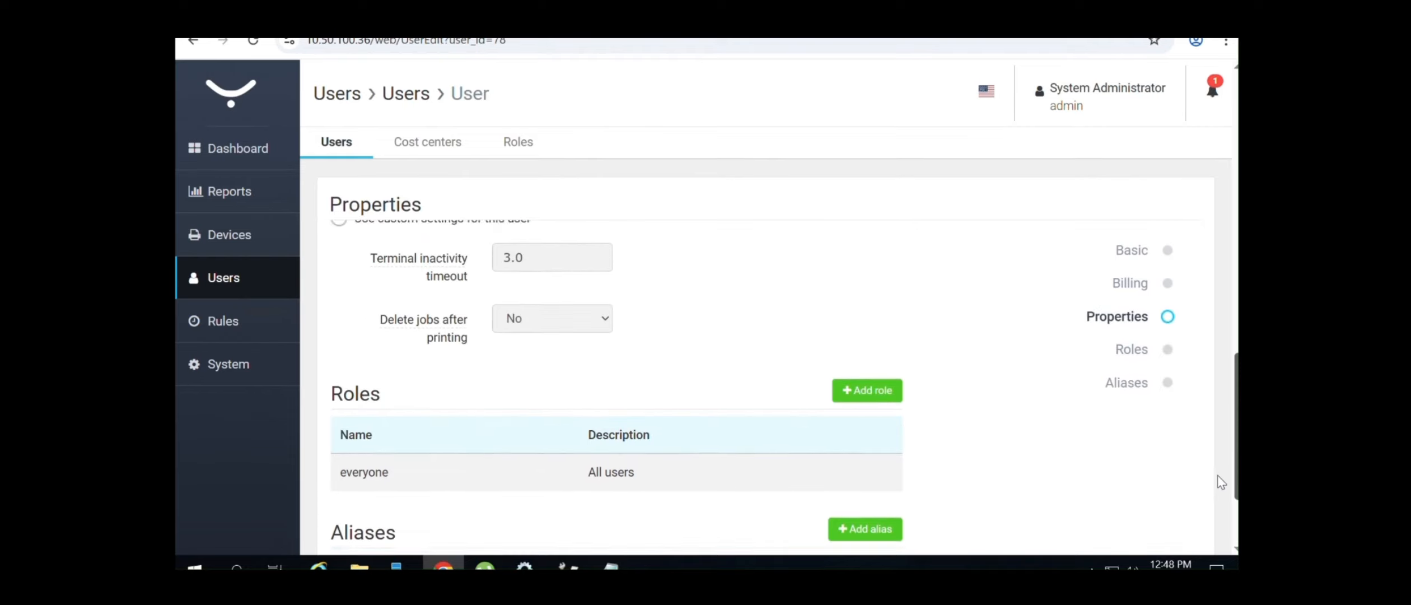
scroll(1219, 457, "down", 3)
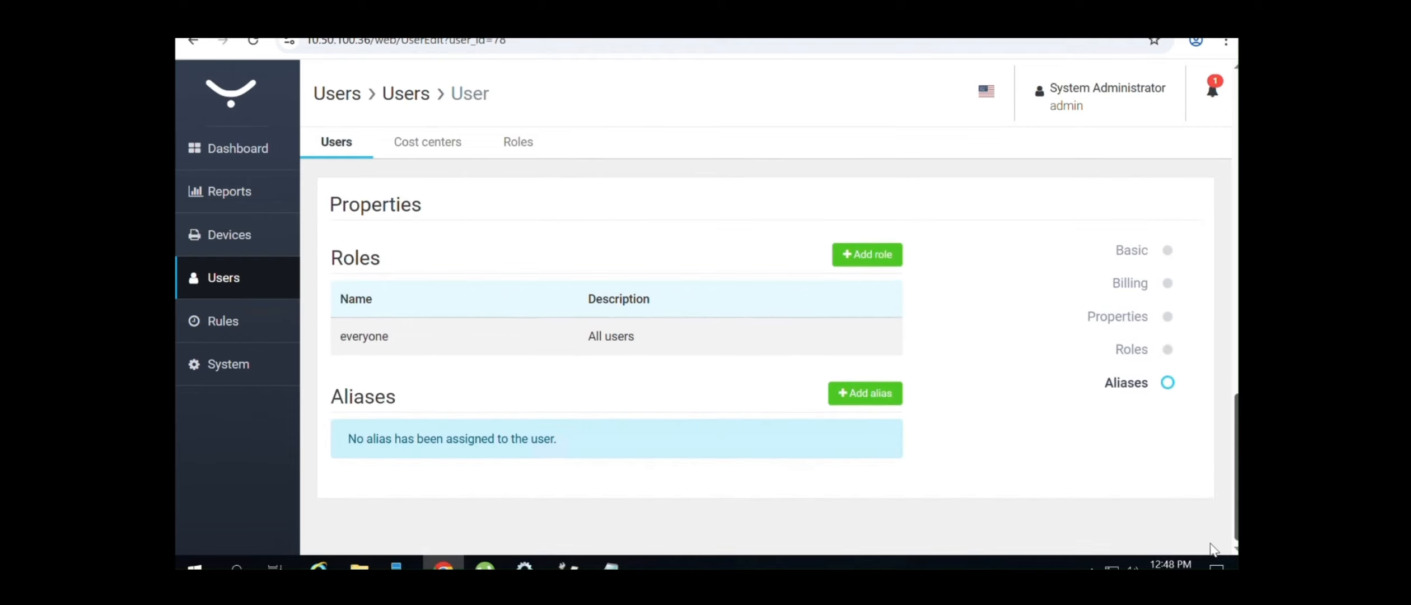
Open the New alias dialog, close it without adding an alias, and scroll back up
left_click(872, 389)
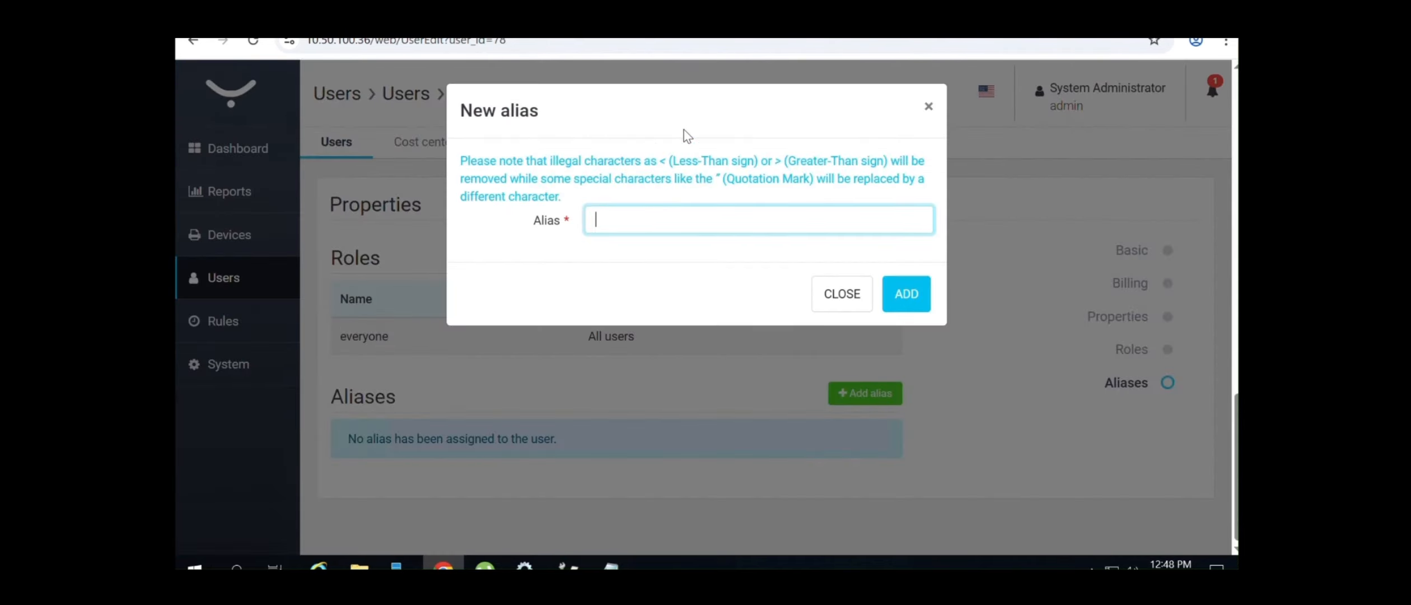
left_click_drag(562, 195, 483, 154)
left_click(835, 297)
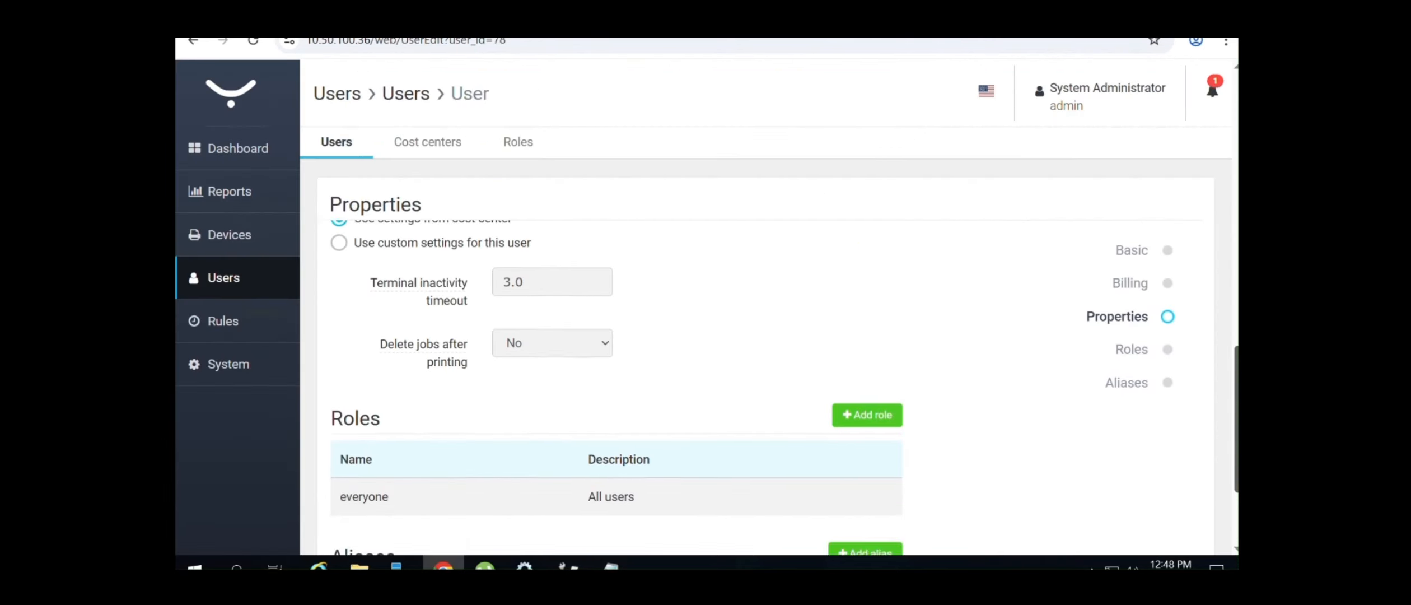
scroll(1221, 485, "up", 4)
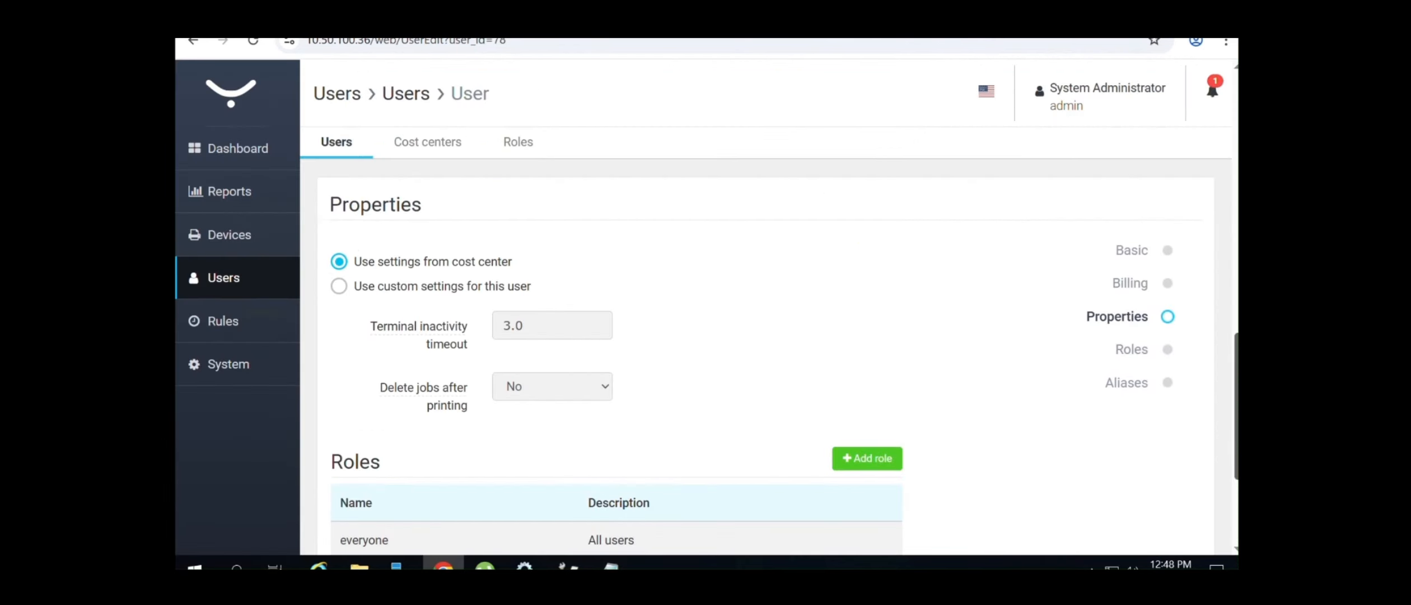
scroll(756, 364, "up", 1)
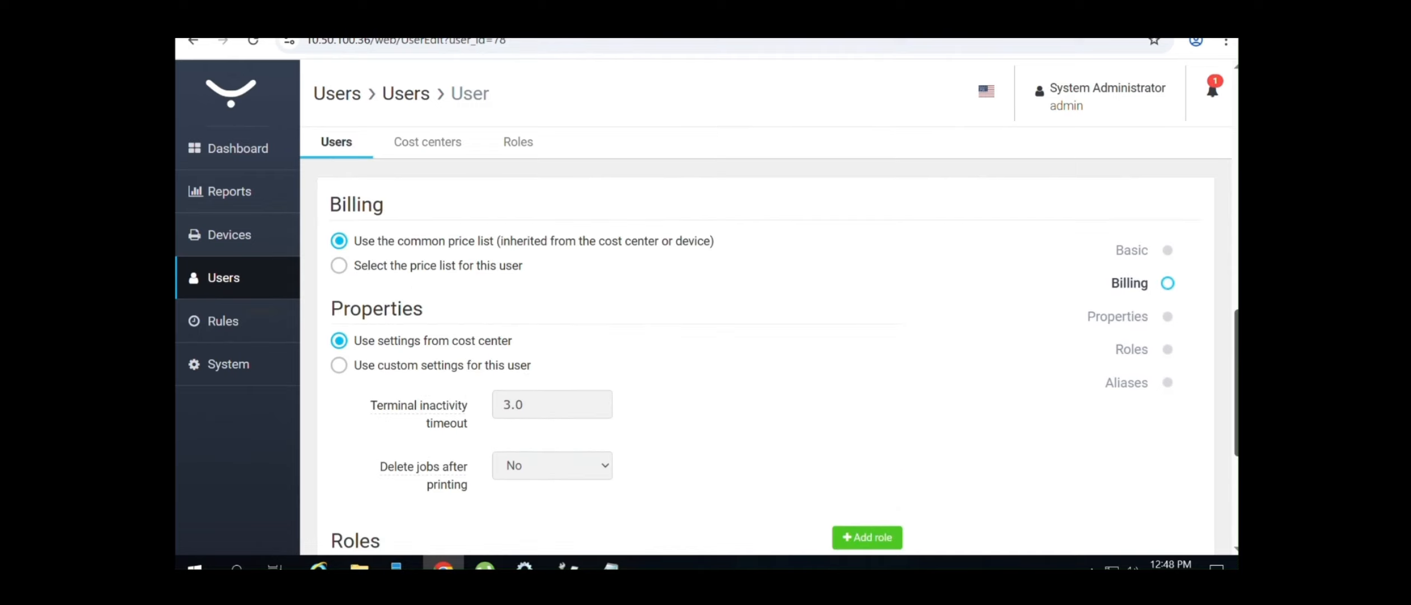
scroll(616, 364, "up", 4)
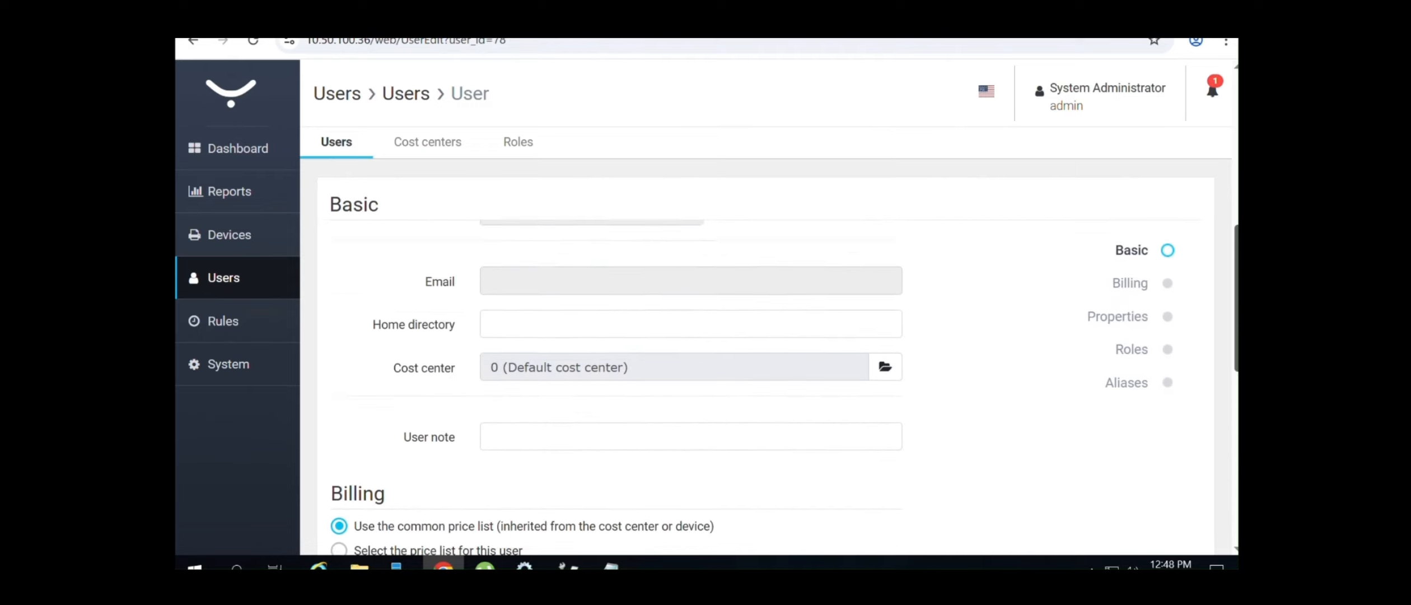
scroll(616, 364, "up", 1)
scroll(616, 364, "up", 4)
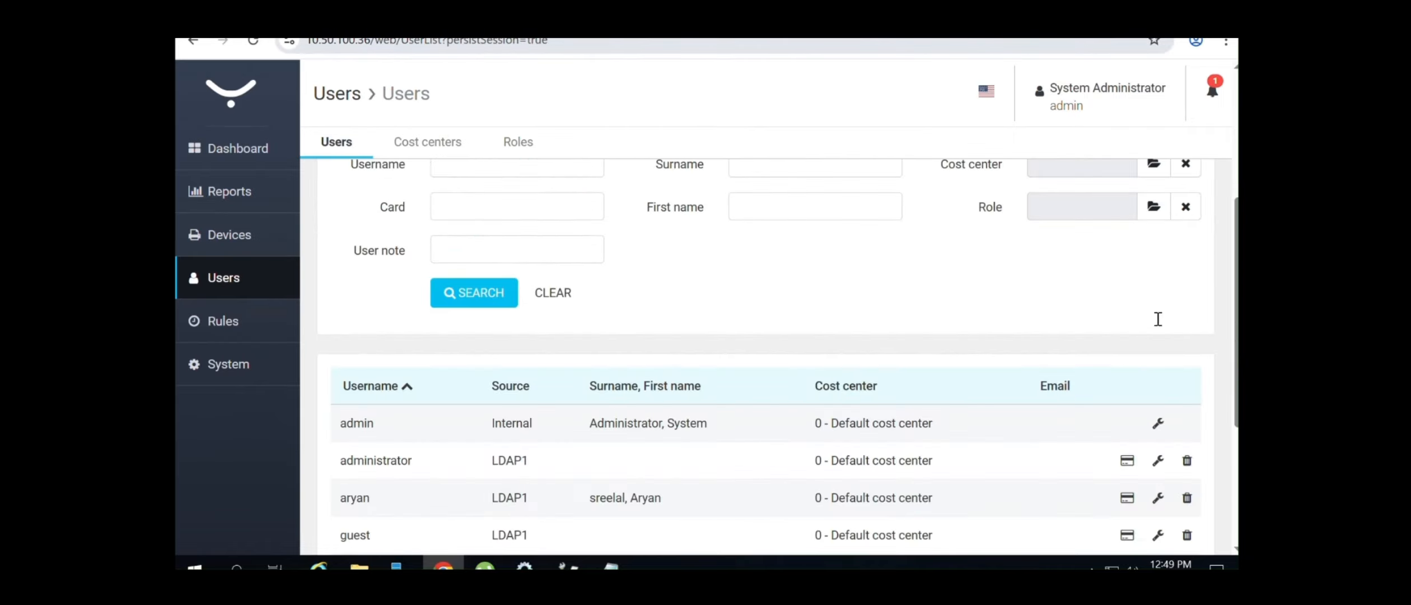
Review an LDAP user's access rights, only Password change granted, then return to Users
left_click(1127, 498)
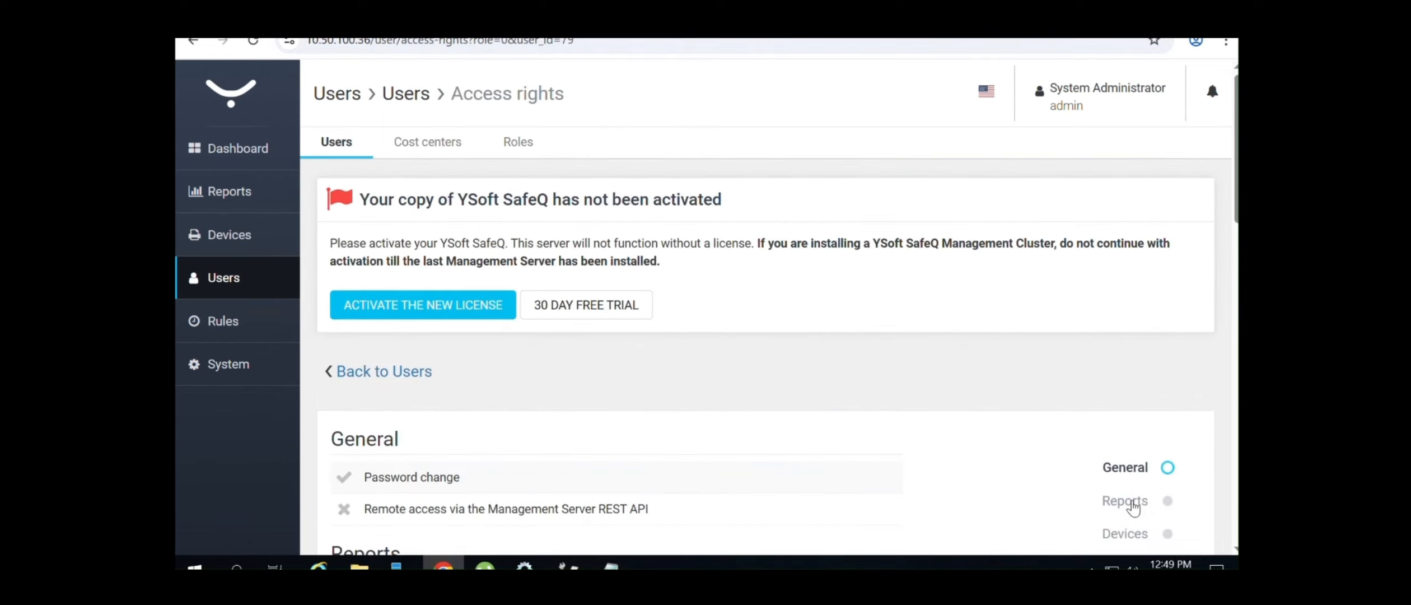
scroll(1117, 239, "down", 4)
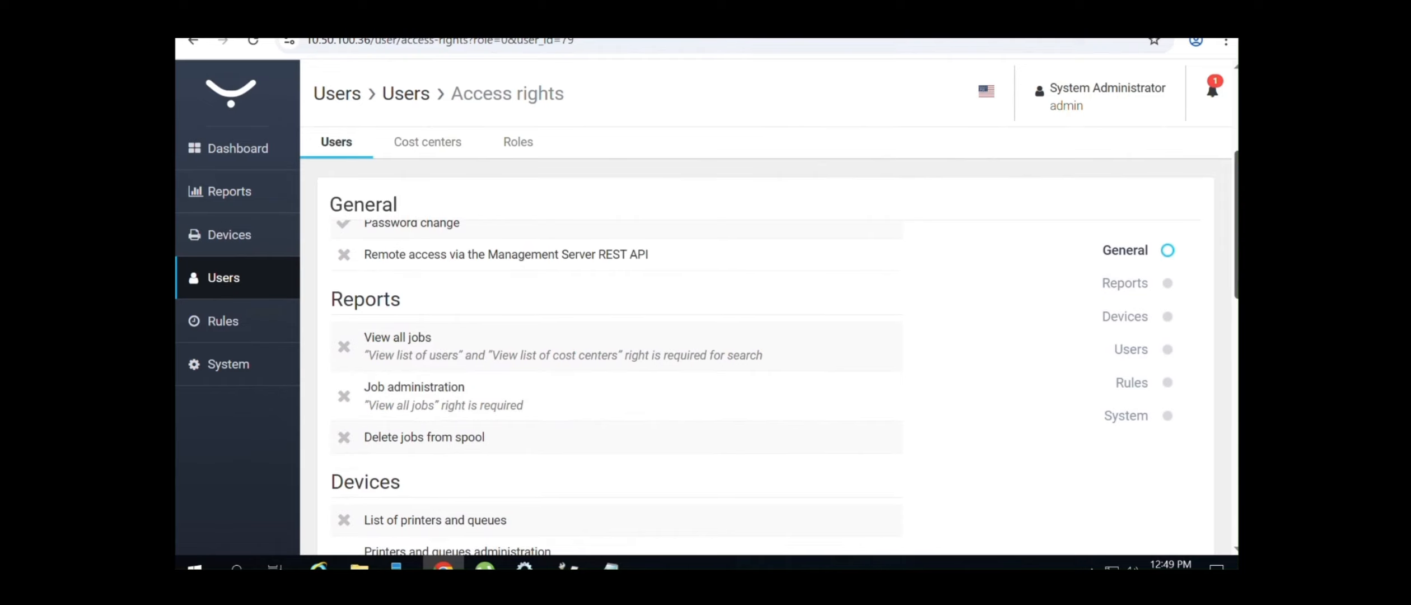
scroll(616, 364, "down", 12)
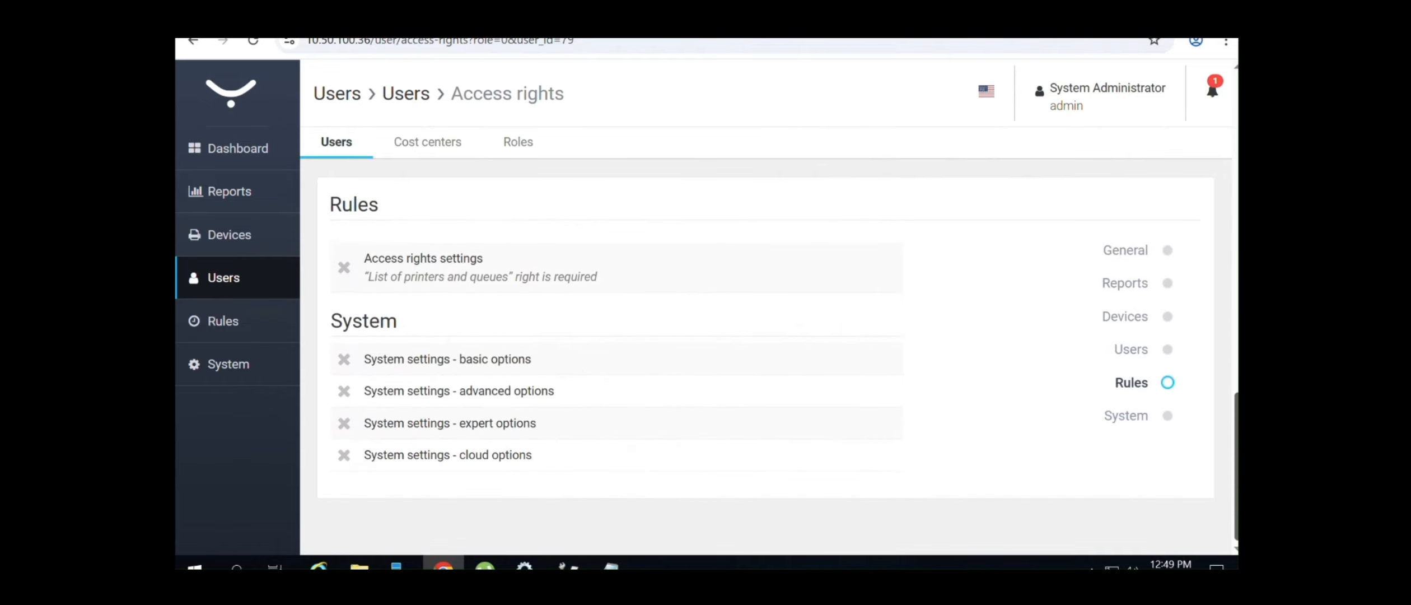
left_click_drag(1237, 532, 1236, 230)
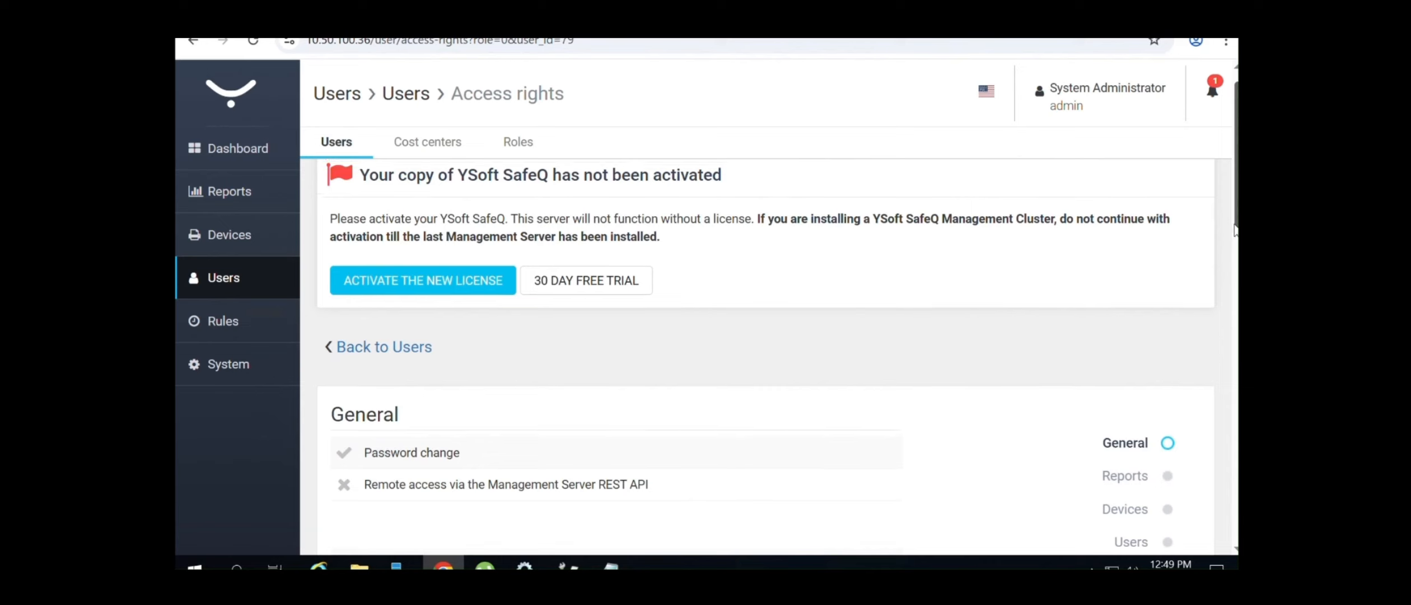
left_click(371, 346)
Look at the last user's details, then return to the Users list
scroll(374, 352, "down", 1)
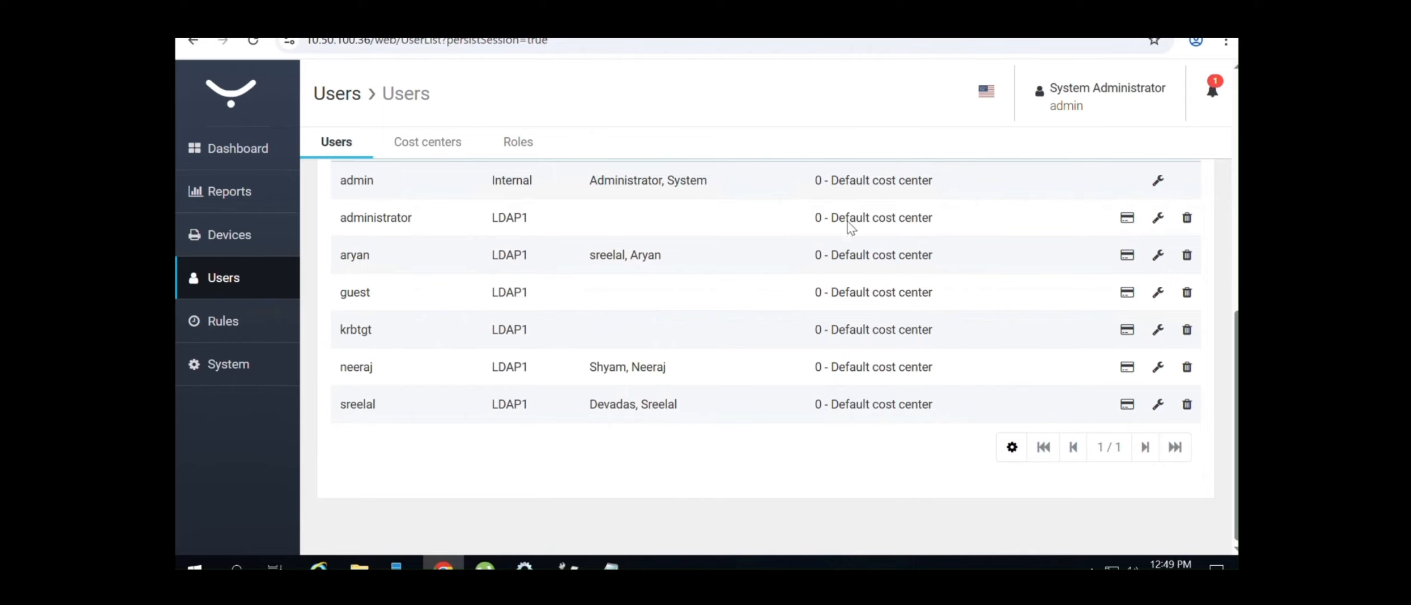
left_click(1156, 405)
scroll(761, 364, "down", 5)
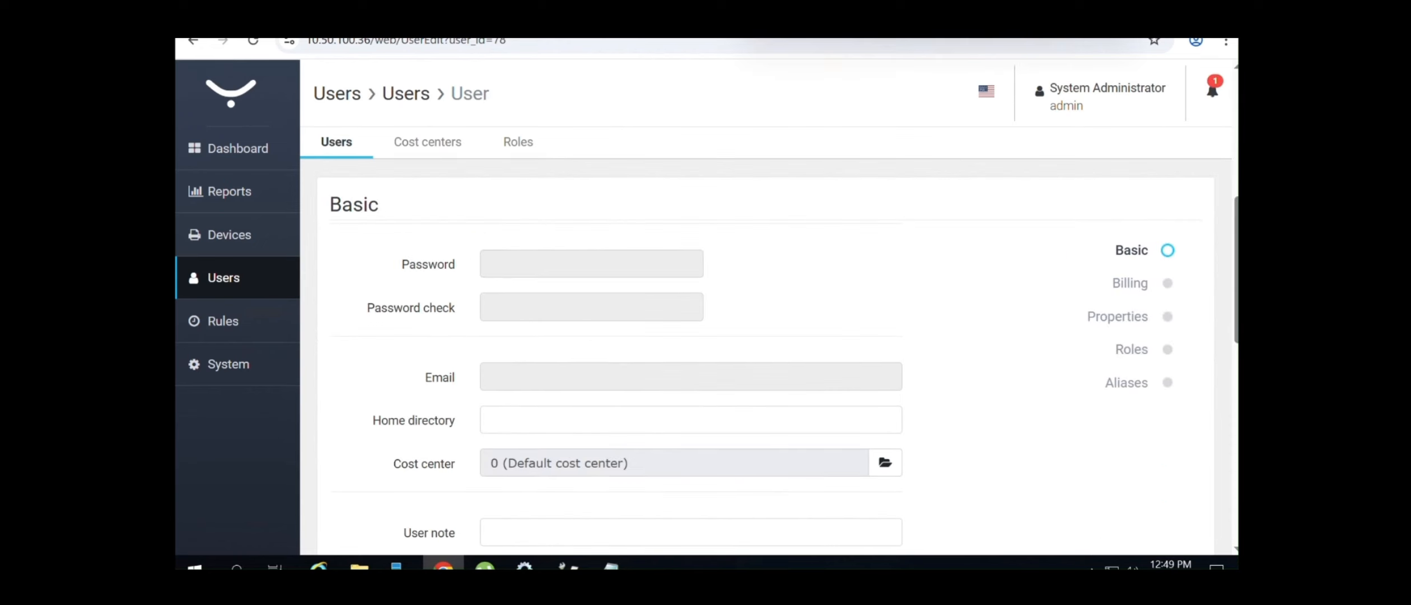
left_click(244, 297)
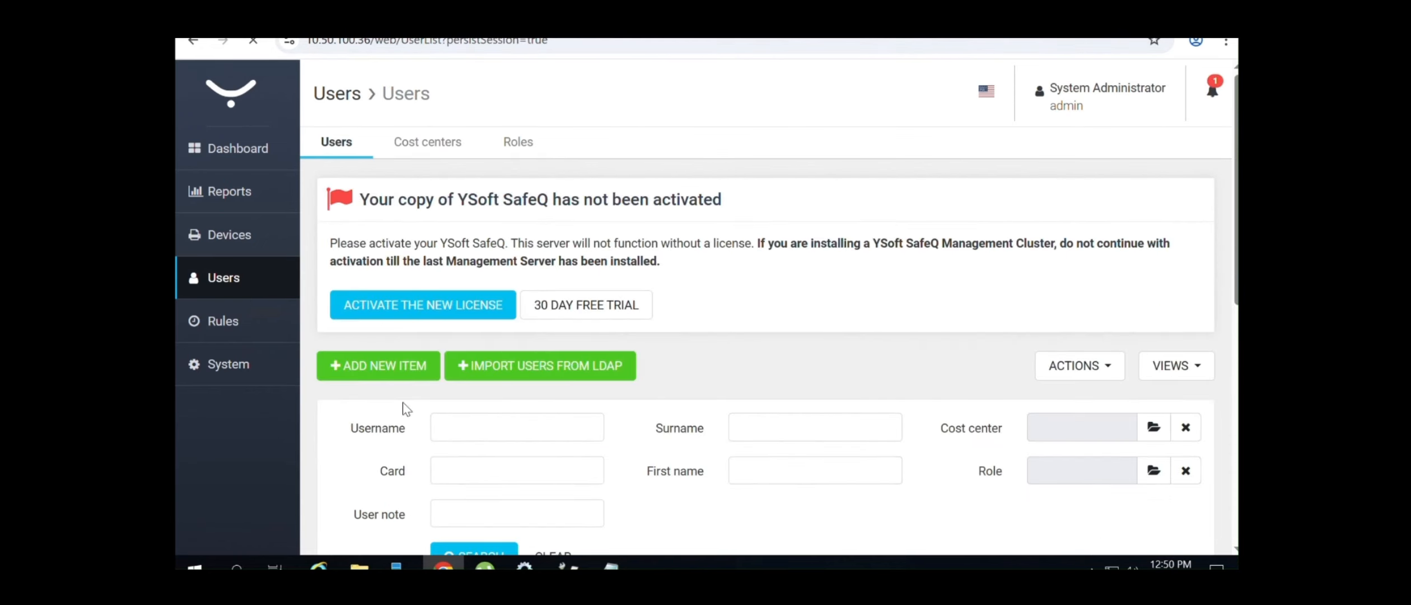
Add a new Internal user with username 'Tes' and first name 'Test'
left_click(386, 367)
scroll(1055, 337, "down", 4)
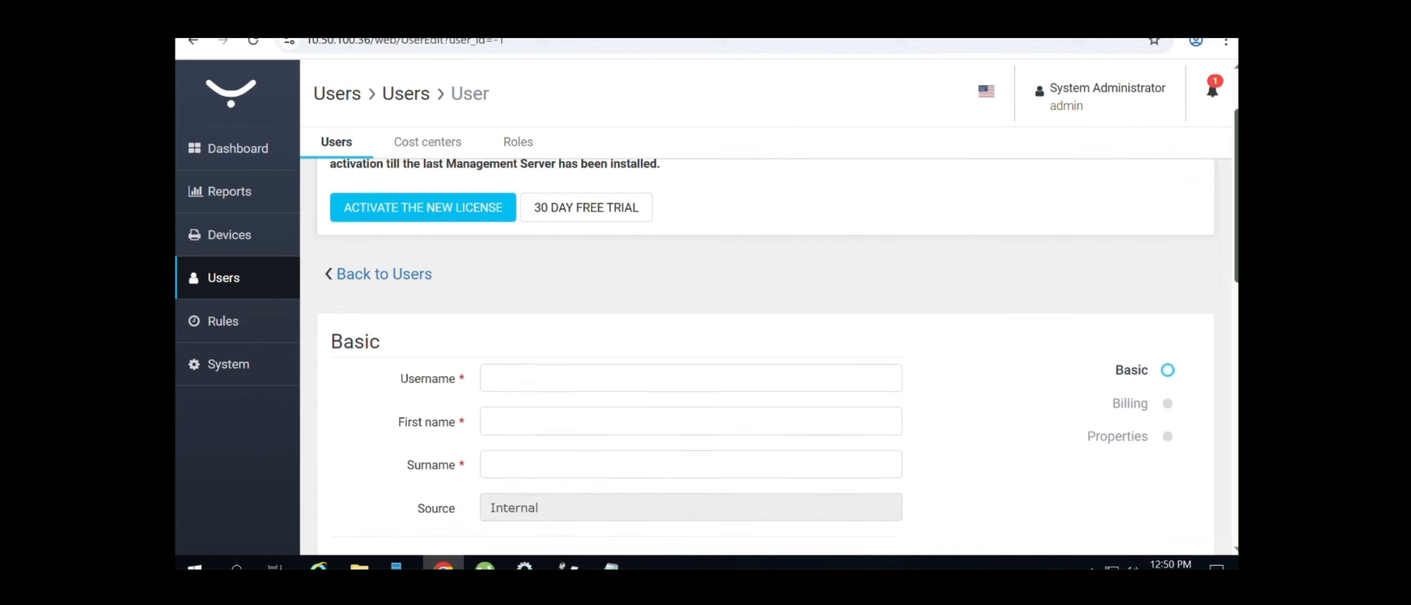
left_click(596, 262)
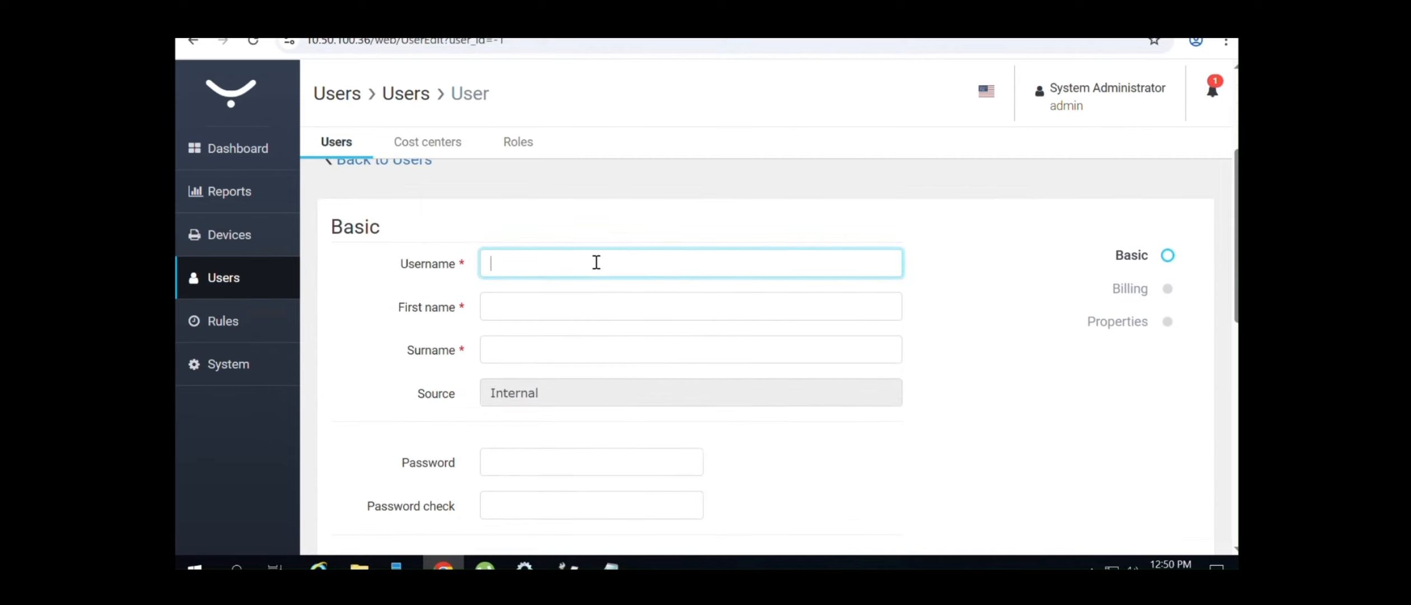
type("Test")
left_click(536, 313)
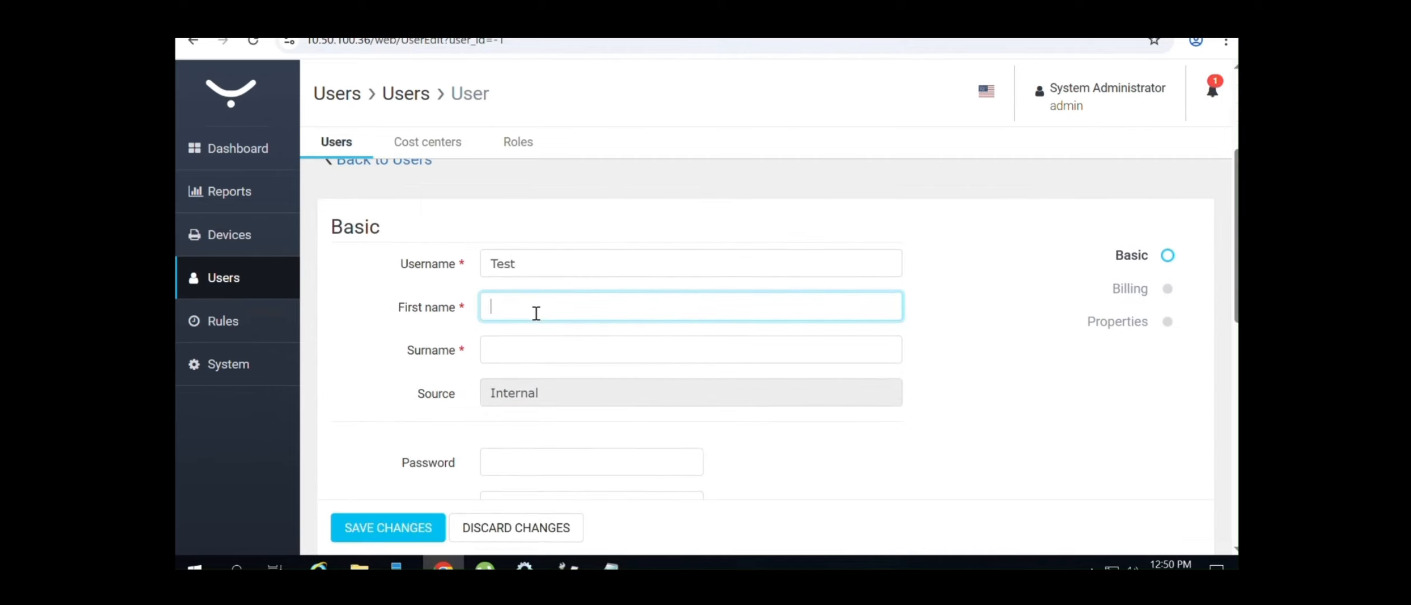
type("Test")
left_click(519, 354)
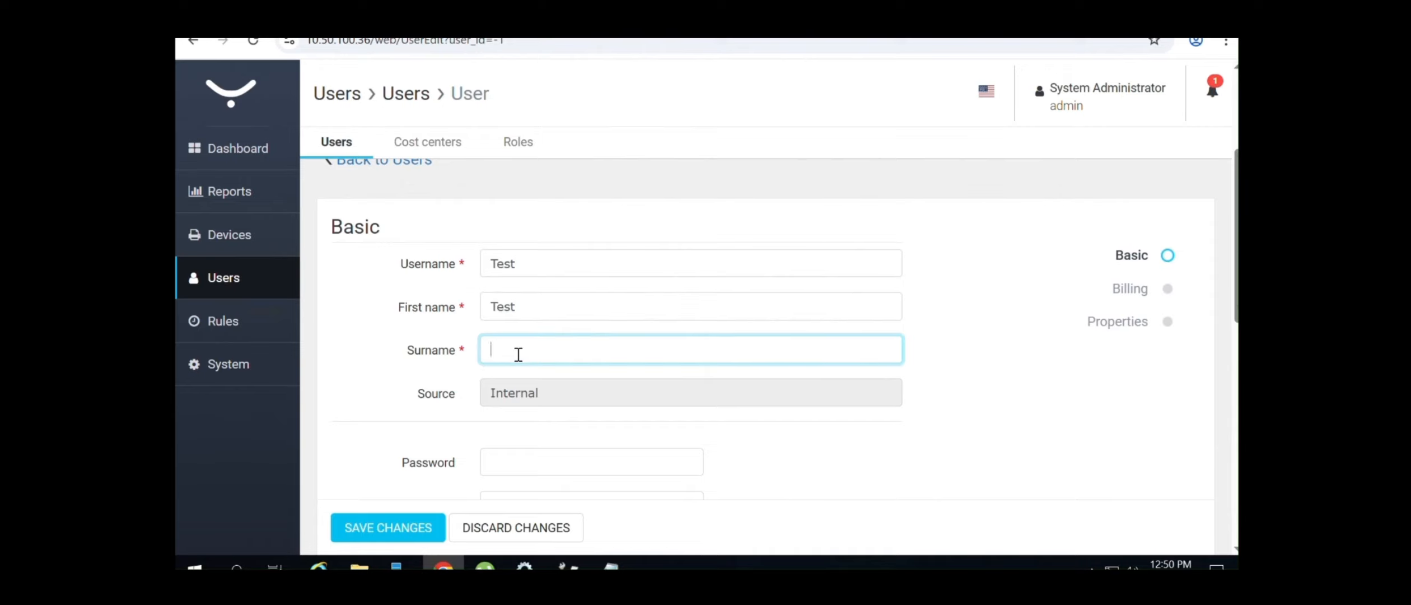
double_click(548, 398)
scroll(554, 365, "down", 3)
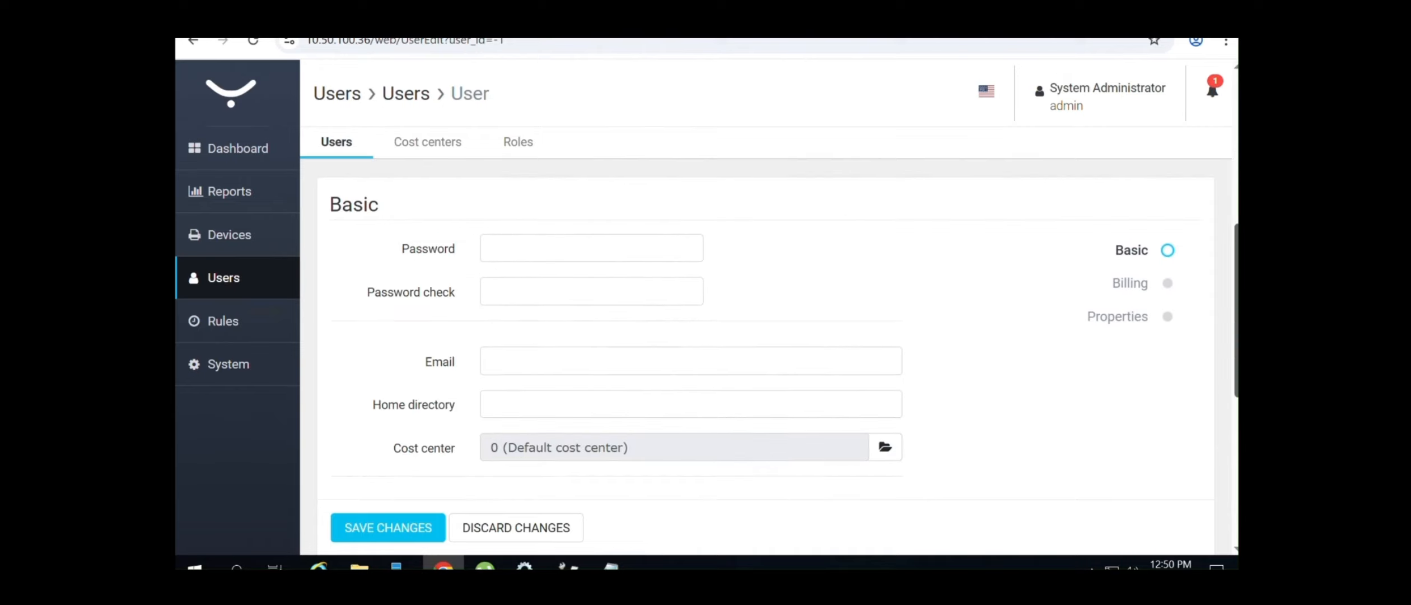
Enter a short password and the user's e-mail, then try saving; the password is rejected
left_click(508, 257)
type("1")
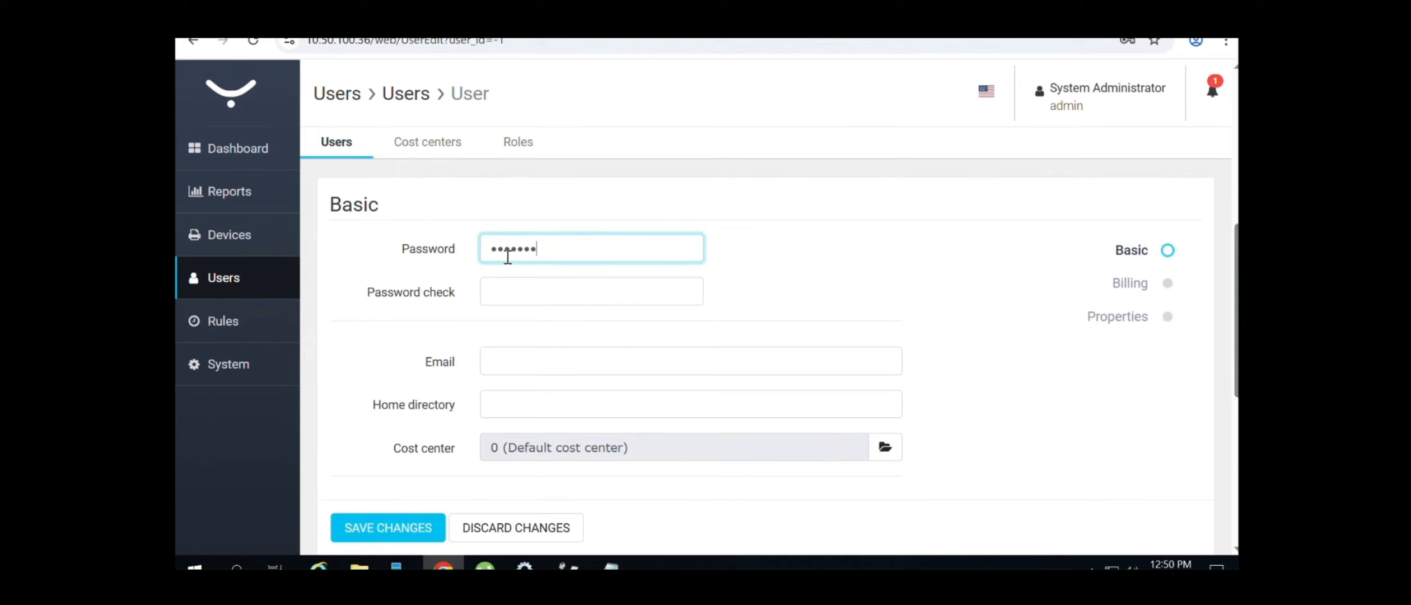
key("Tab")
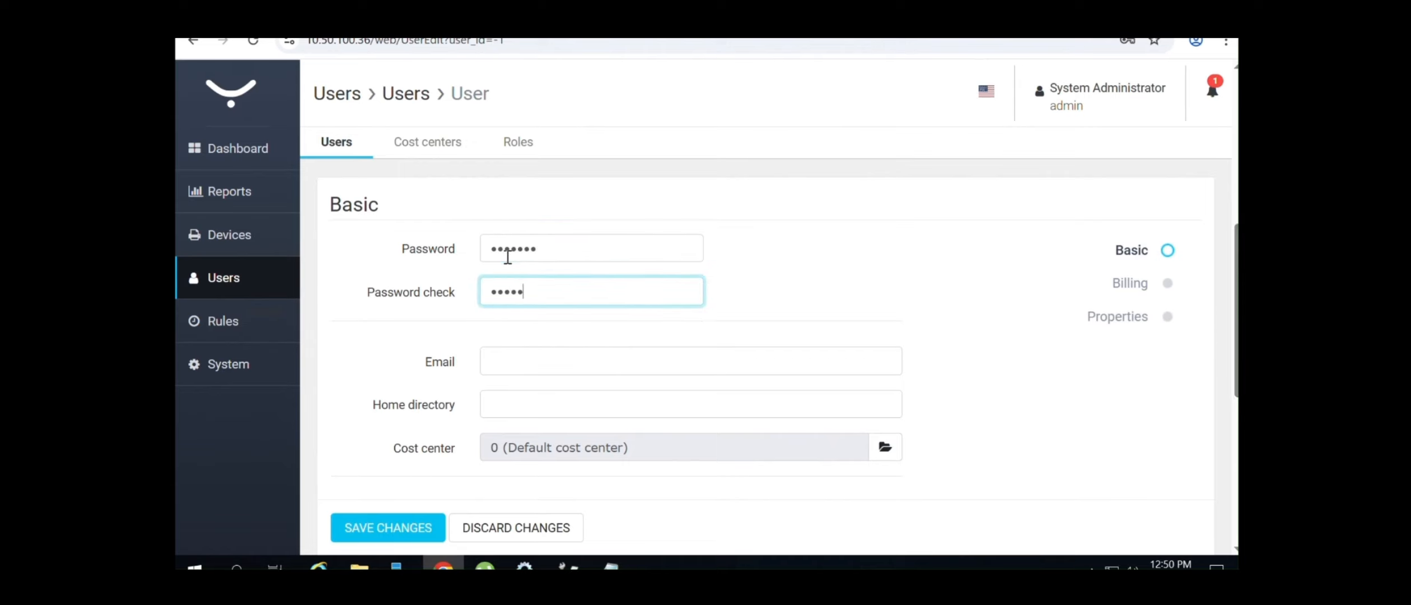
left_click(530, 359)
type("te")
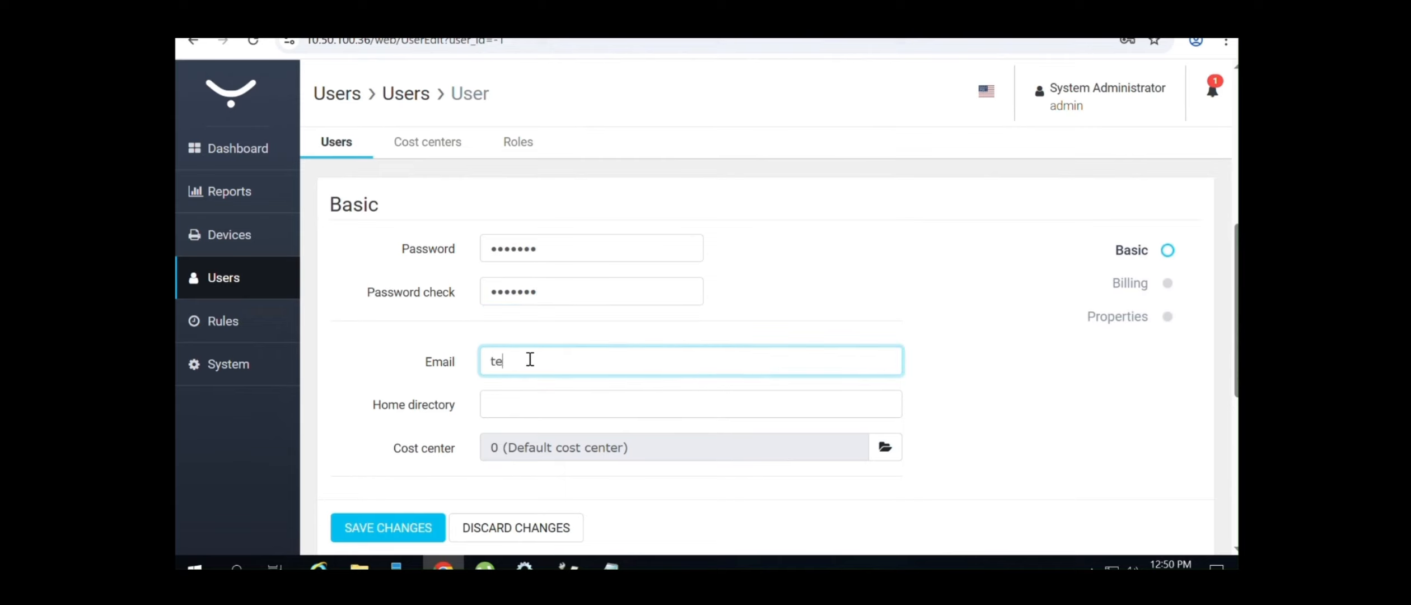
type("st@gmail.co,")
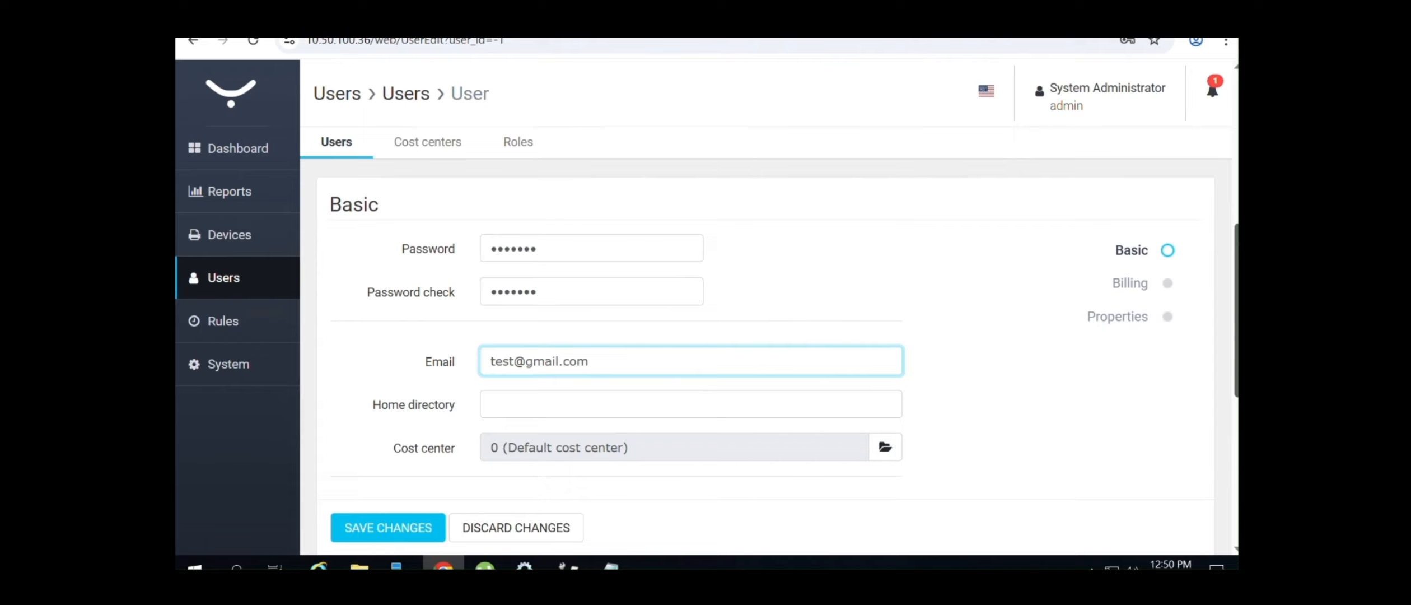
scroll(1120, 372, "down", 5)
scroll(773, 364, "down", 1)
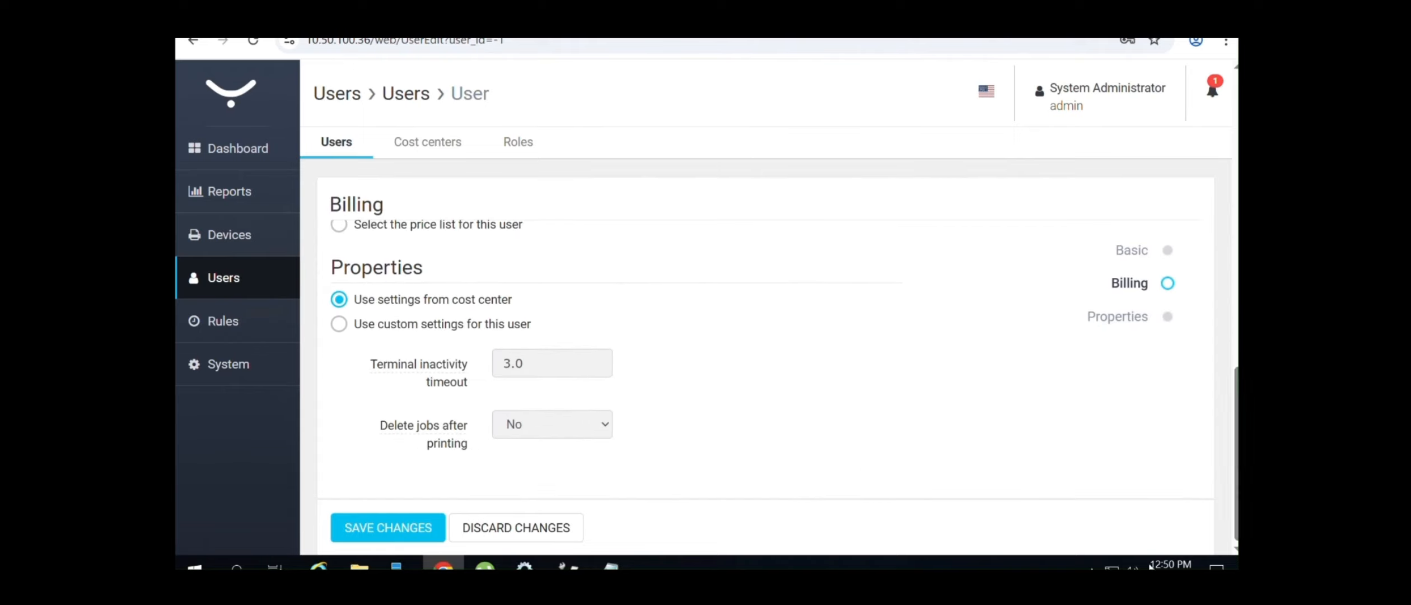
left_click(419, 528)
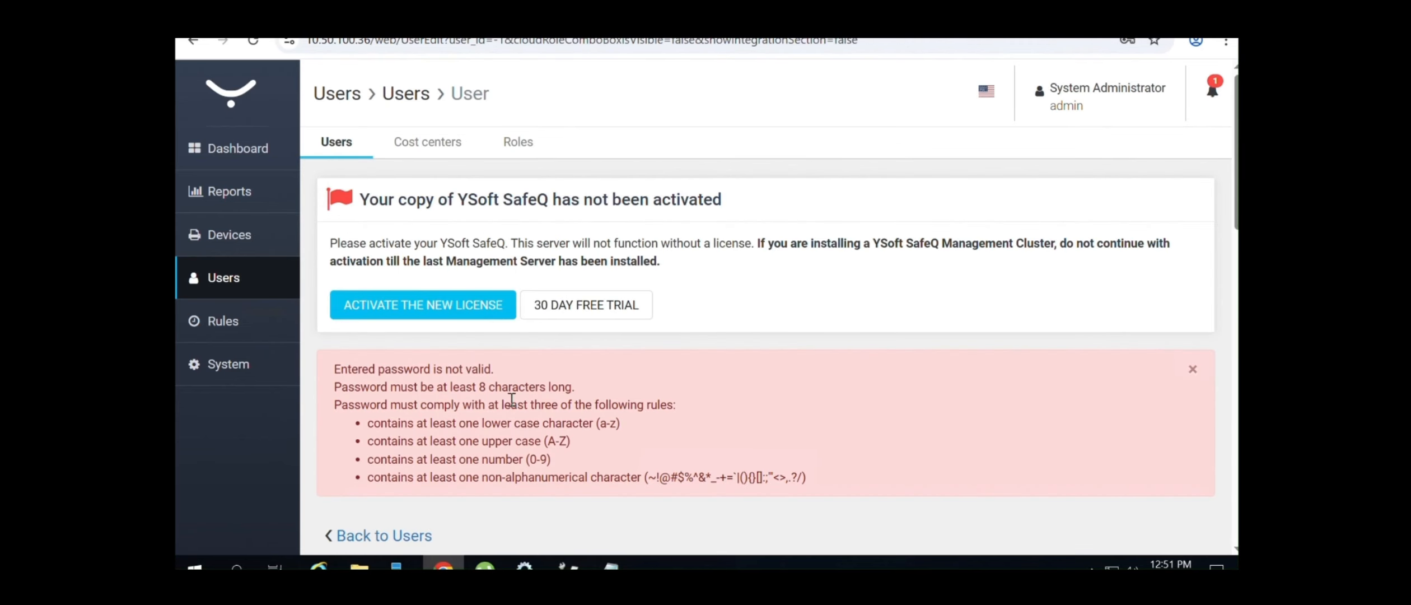
Highlight the password length requirement in the rejected-password error message
left_click_drag(486, 387, 392, 368)
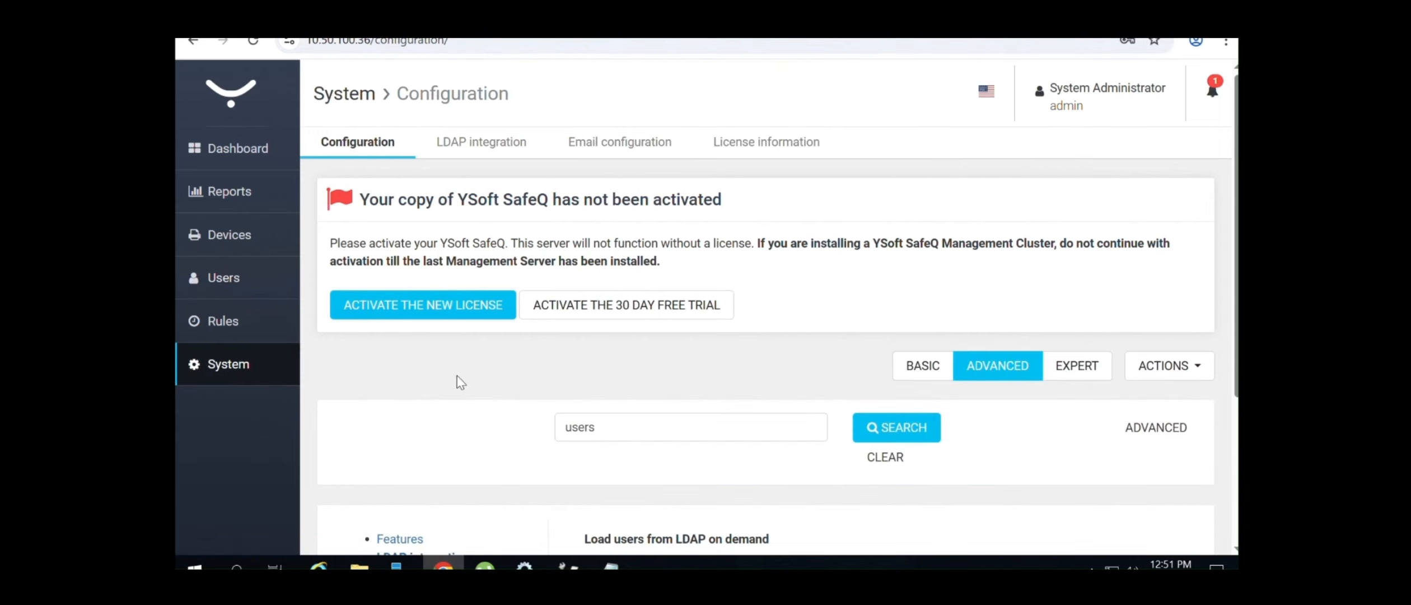
Show EXPERT settings, search for 'password', and filter to Users down to Enforce strong passwords
left_click(1085, 378)
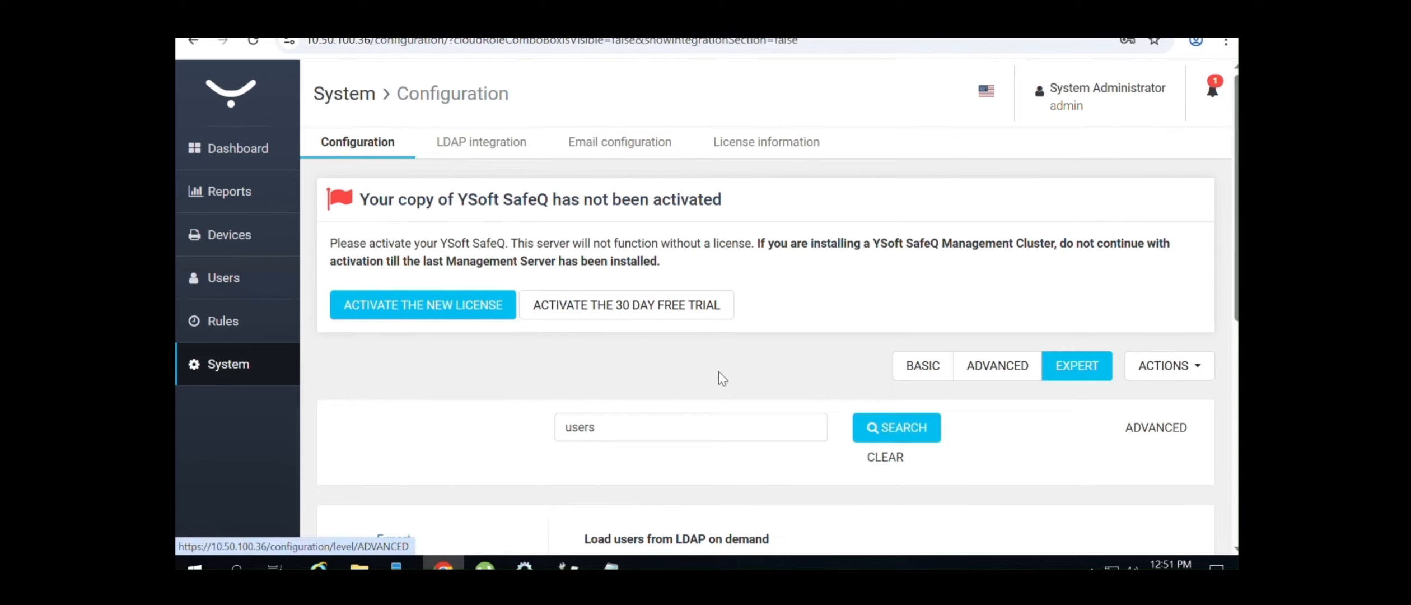
left_click(618, 440)
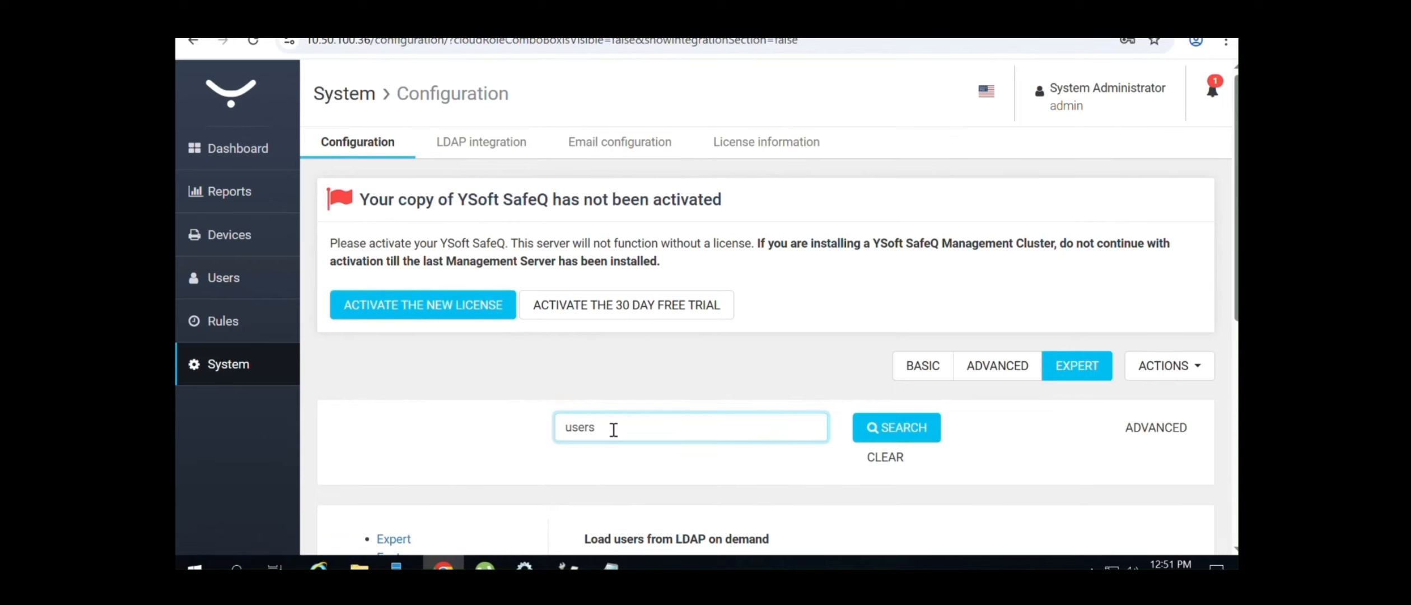
key("BackSpace")
key("BackSpace")
key("BackSpace")
key("BackSpace")
key("BackSpace")
type("p")
left_click(914, 436)
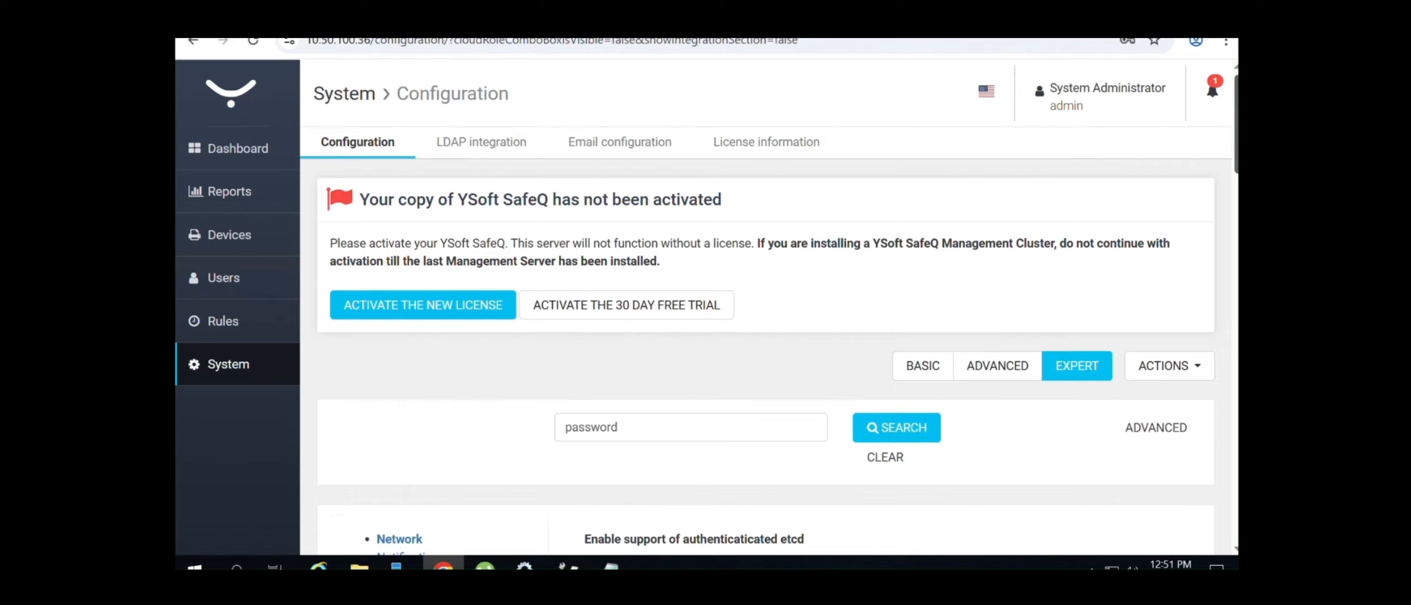
left_click_drag(1237, 122, 1236, 198)
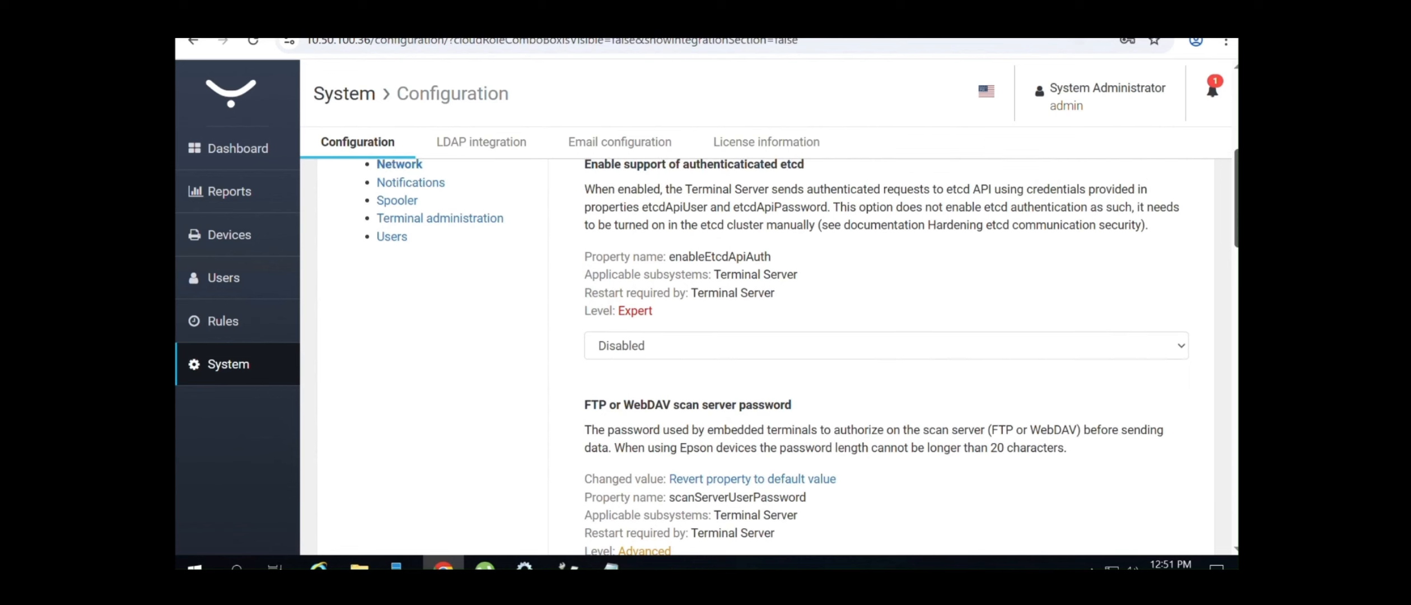
left_click(386, 239)
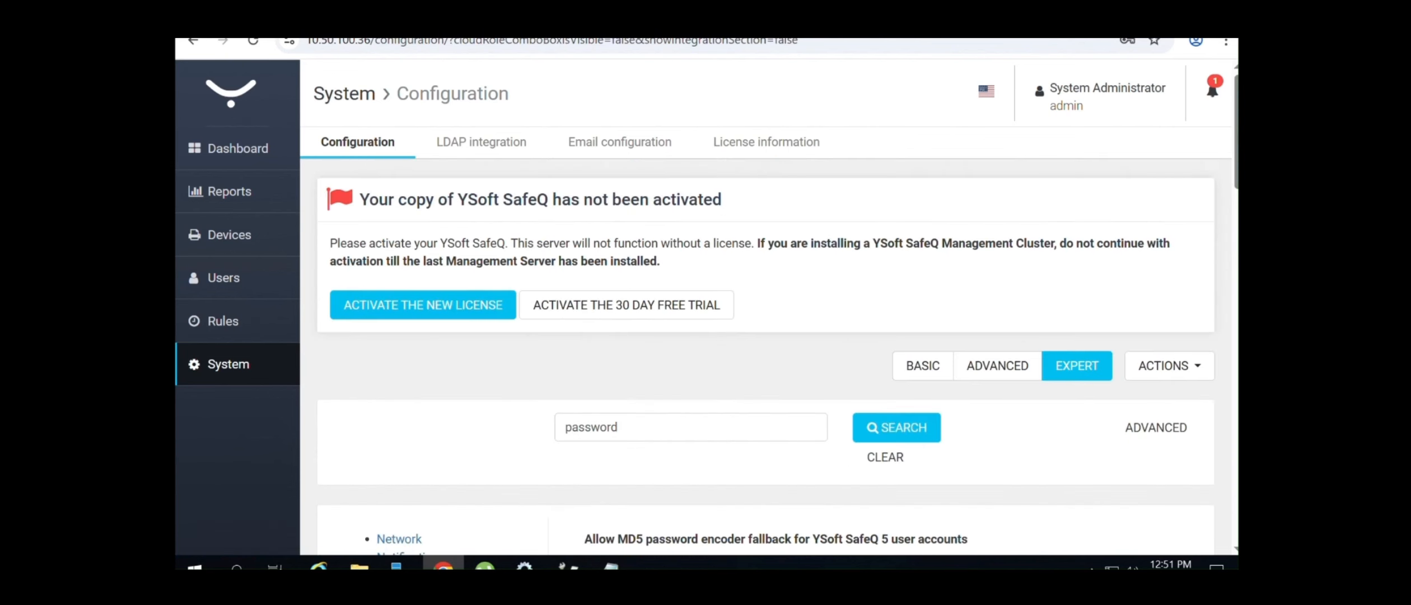
scroll(1009, 283, "down", 5)
scroll(1230, 374, "down", 12)
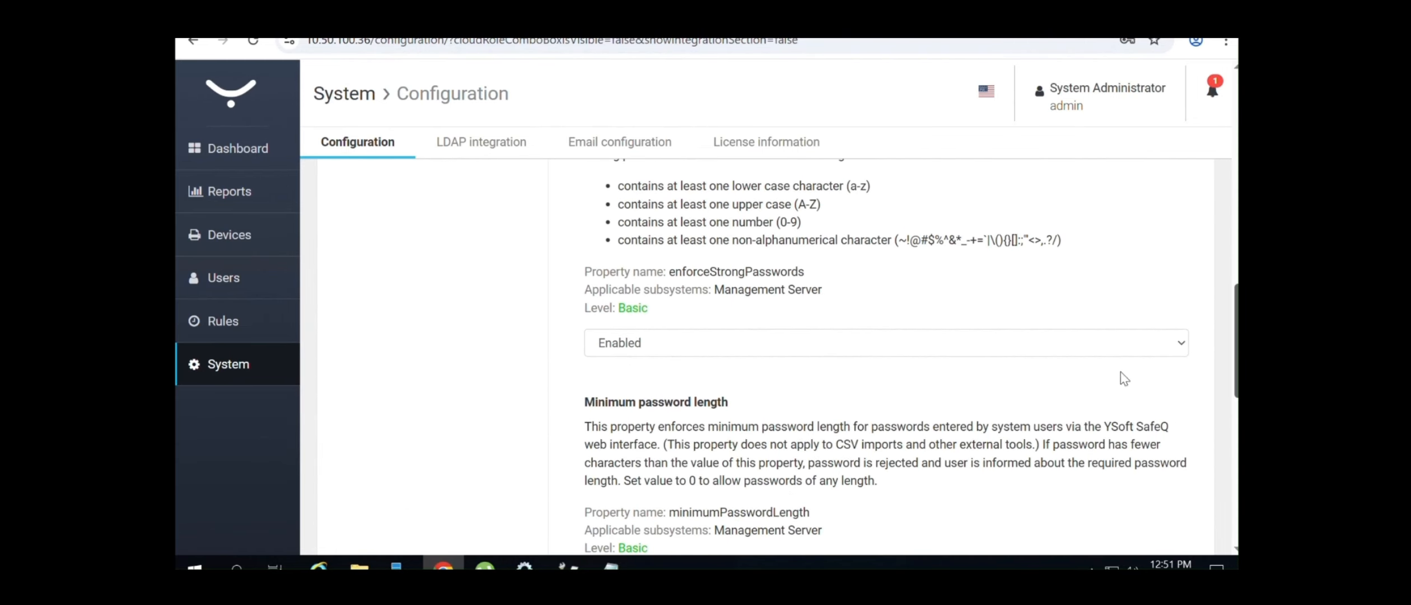
Set Enforce strong passwords to Disabled and Minimum password length to 1, then save and confirm
left_click(1000, 333)
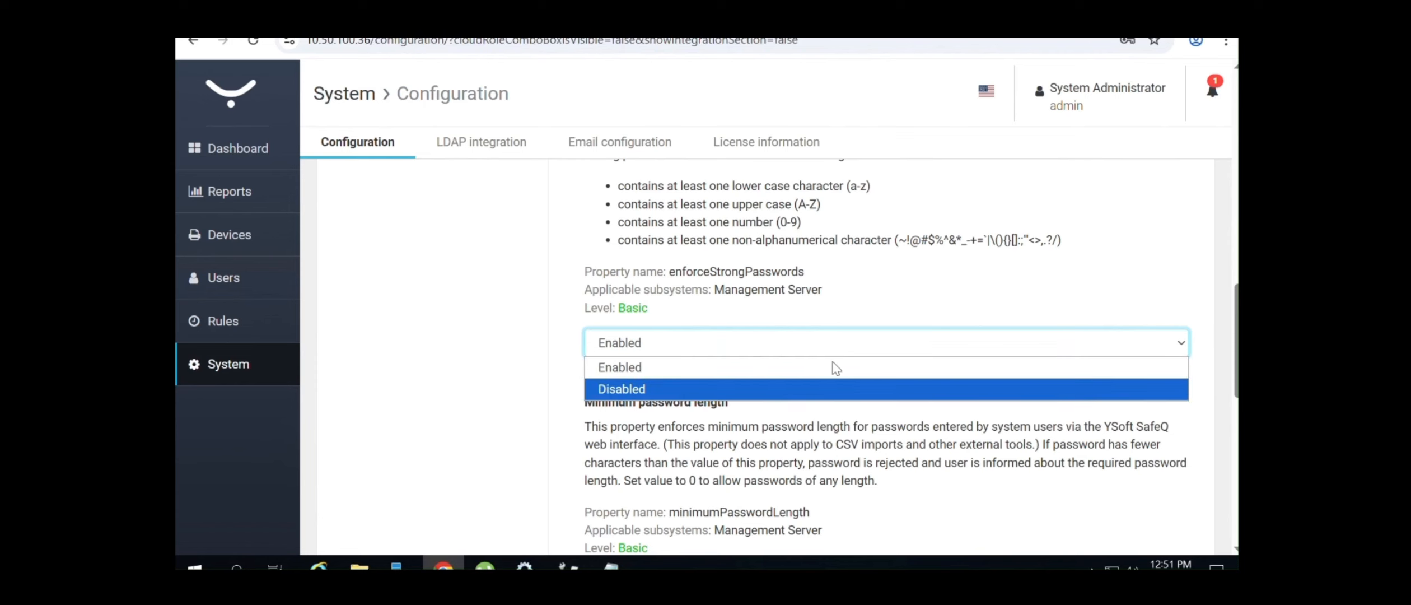
left_click(795, 389)
scroll(896, 336, "down", 4)
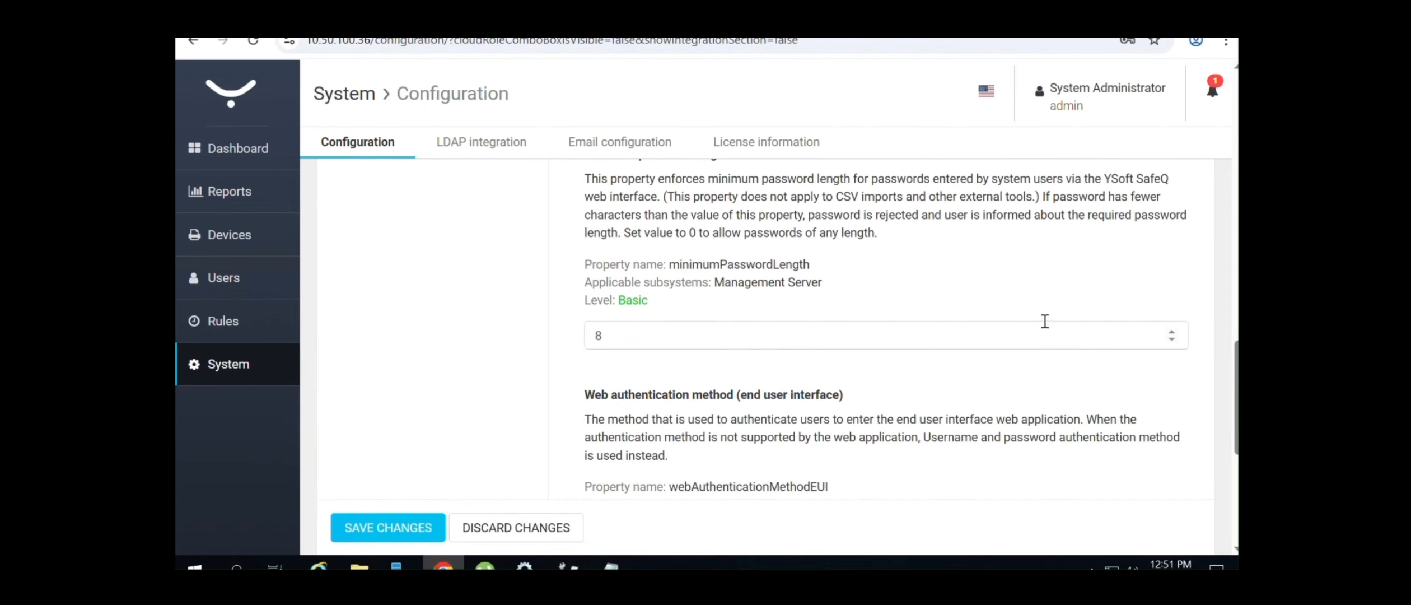
left_click_drag(960, 338, 565, 372)
type("1")
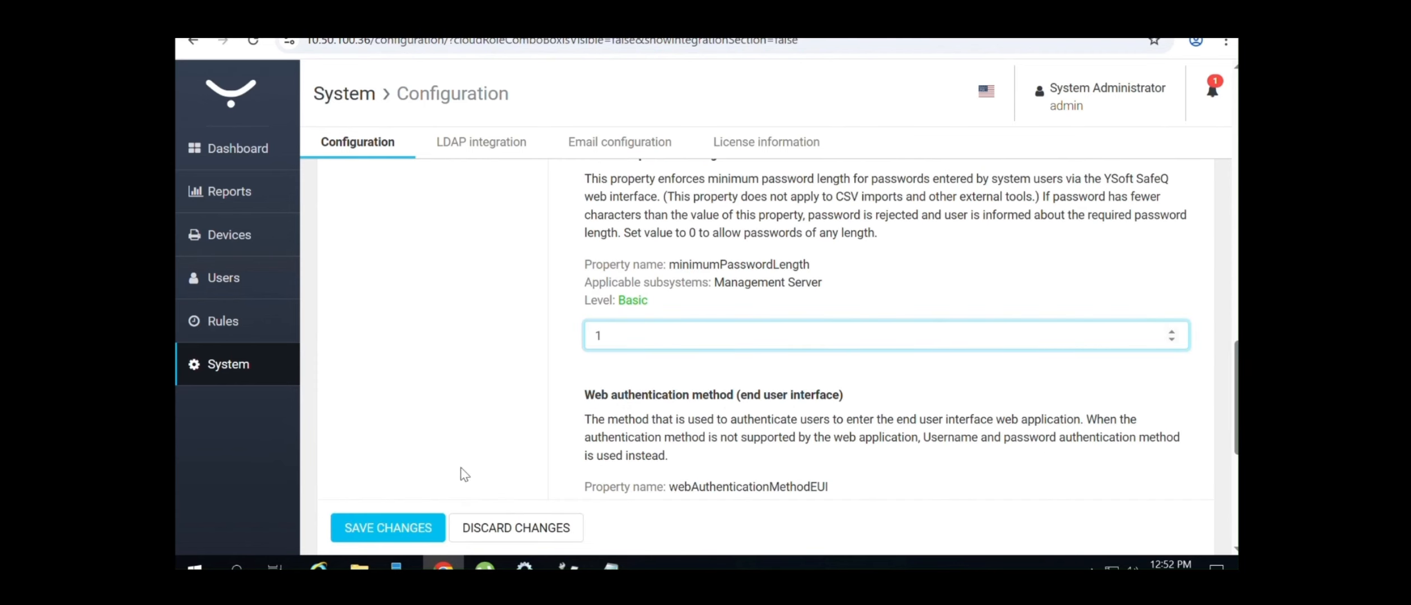
left_click(382, 532)
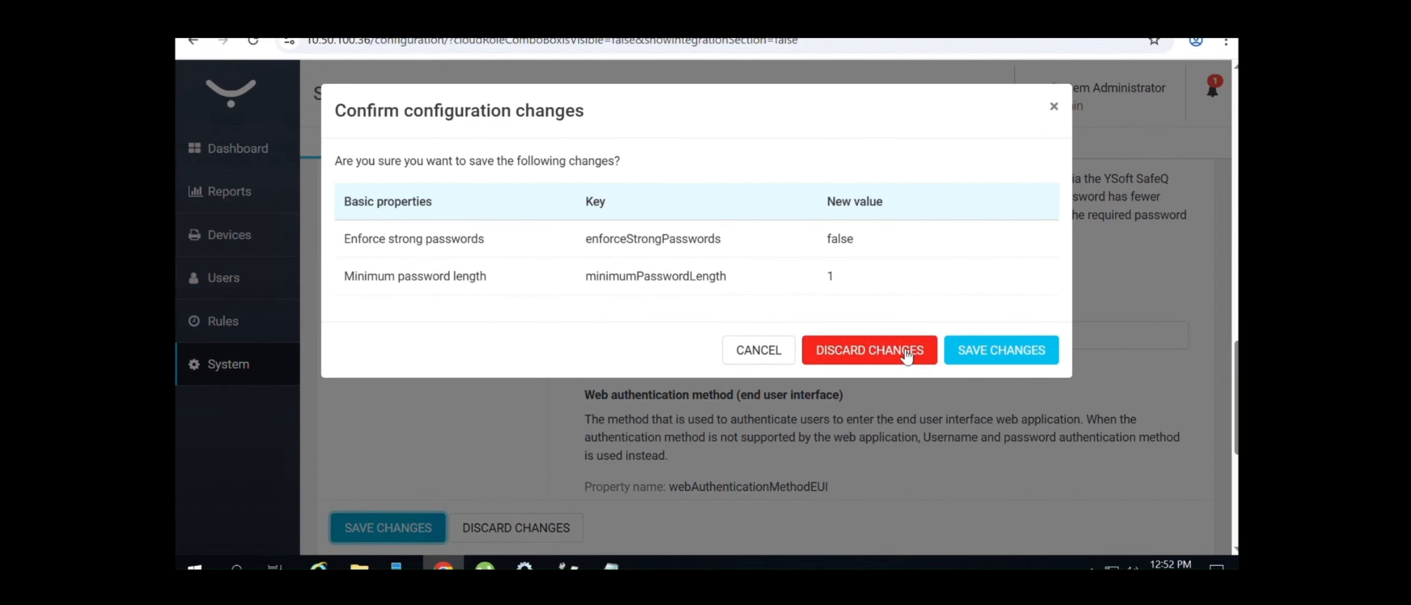
left_click(987, 352)
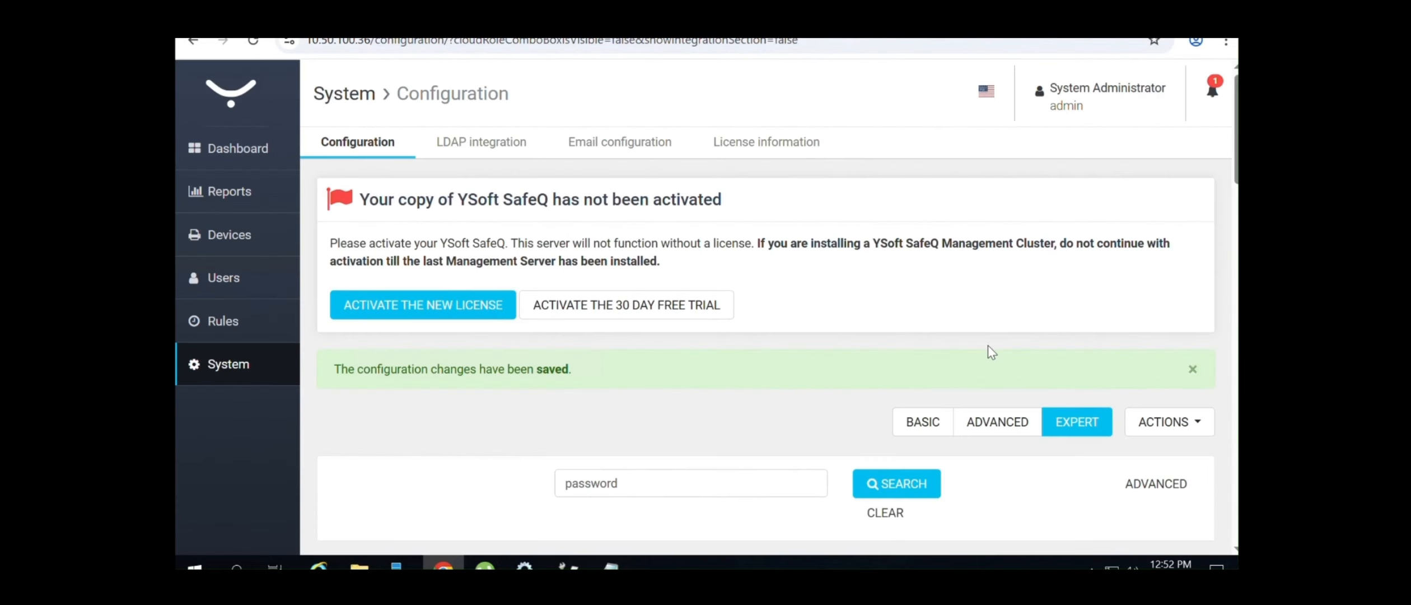
left_click(241, 280)
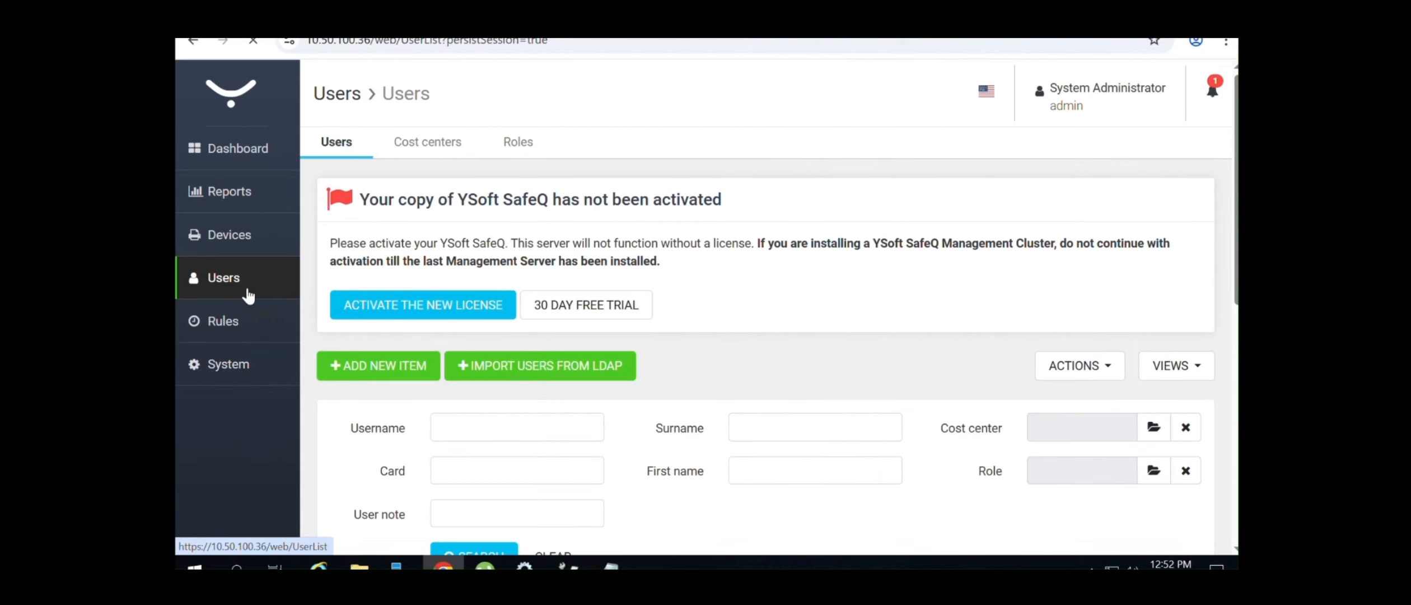
Start a new user from the Users list with ADD NEW ITEM
scroll(1050, 448, "down", 8)
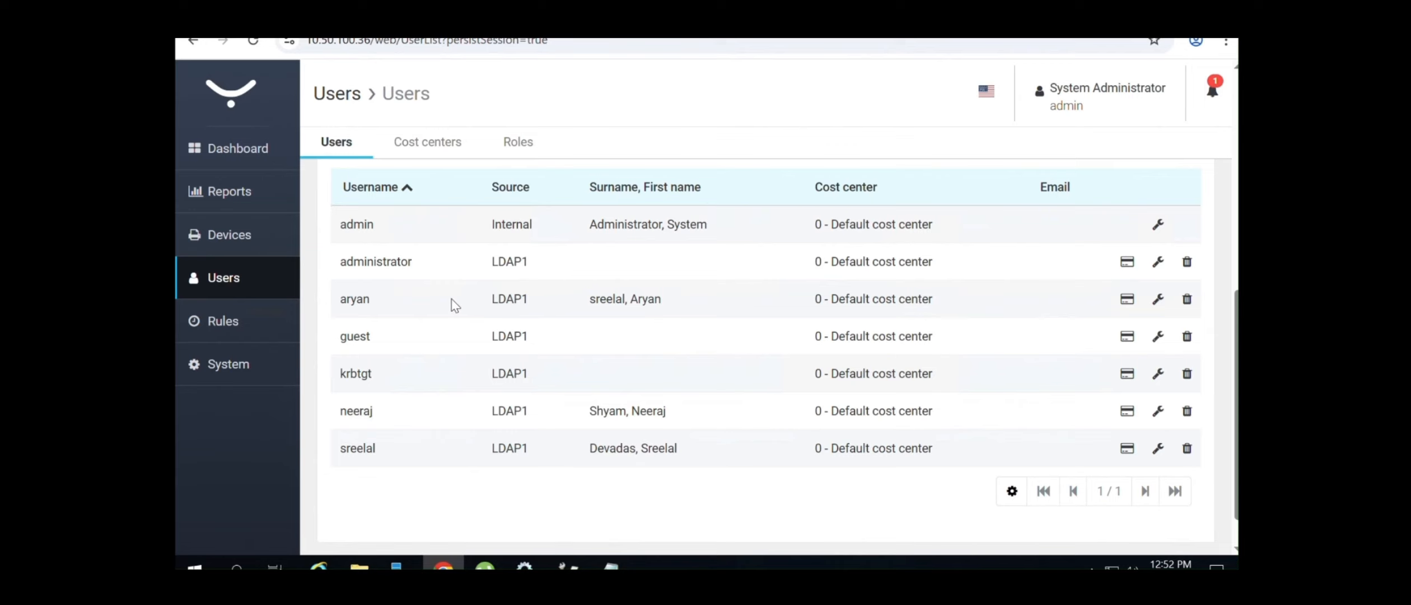
scroll(1092, 216, "up", 5)
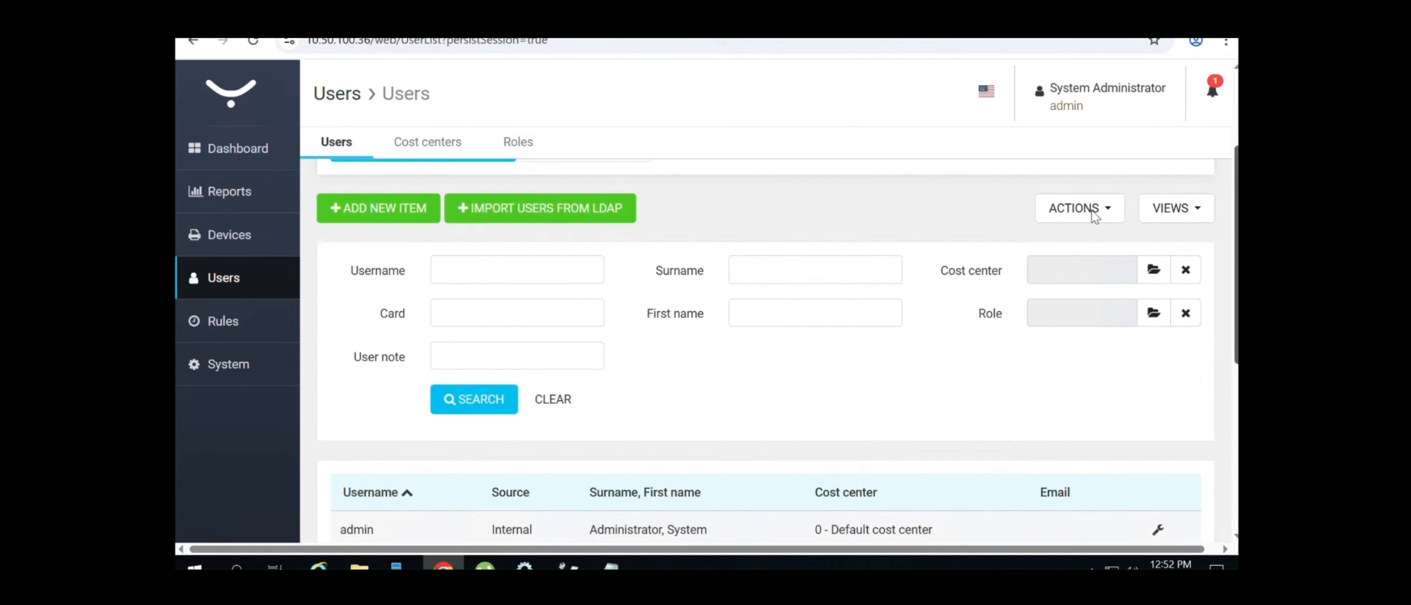
left_click(412, 201)
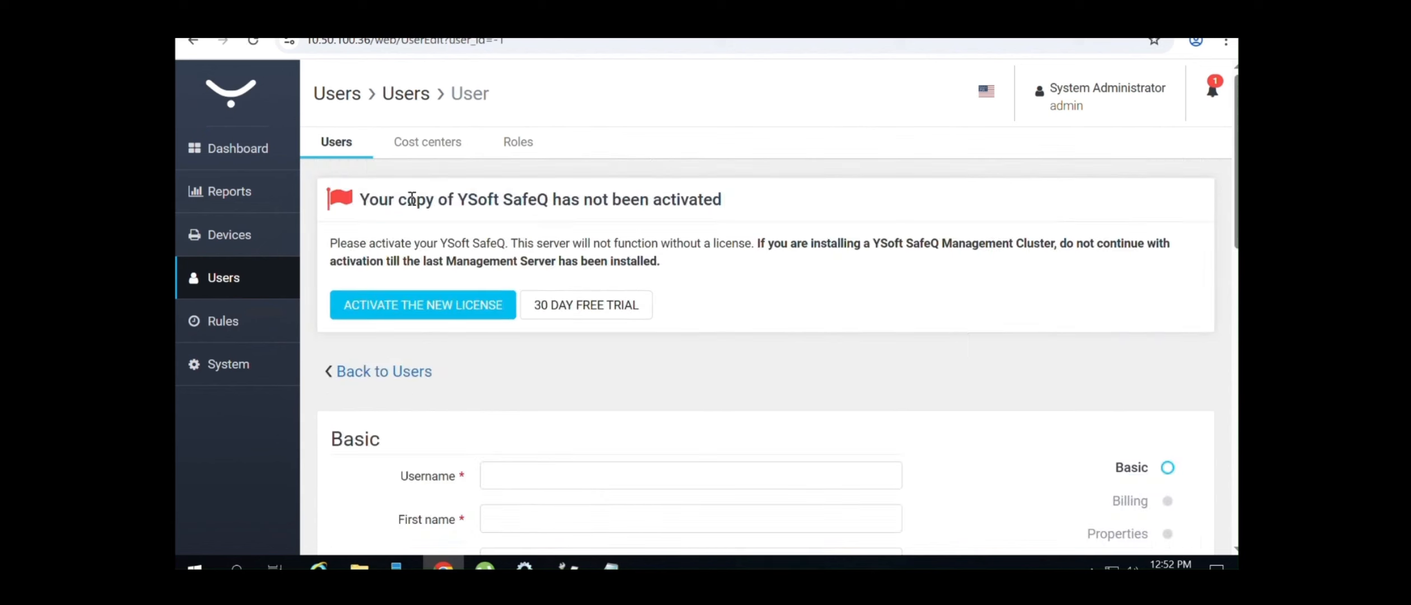
Fill in username Test, first name Test and surname 1 for the new user
left_click(494, 473)
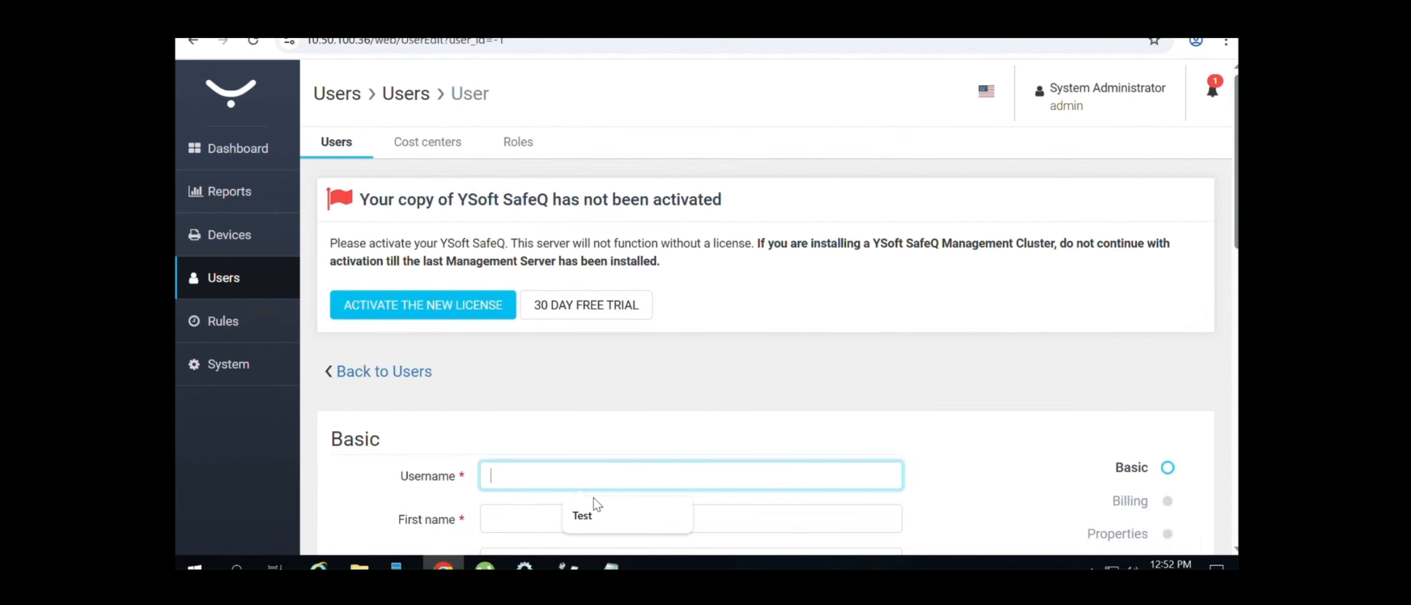
left_click(597, 502)
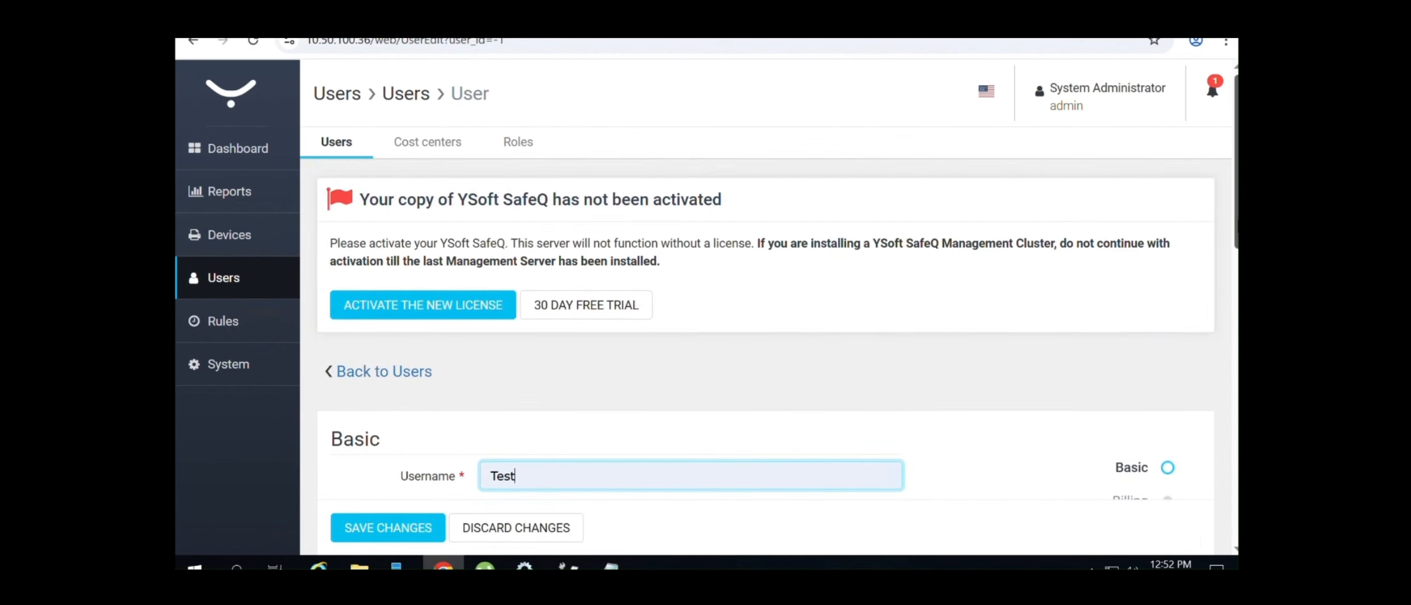
scroll(1234, 227, "down", 2)
left_click(580, 344)
left_click(595, 375)
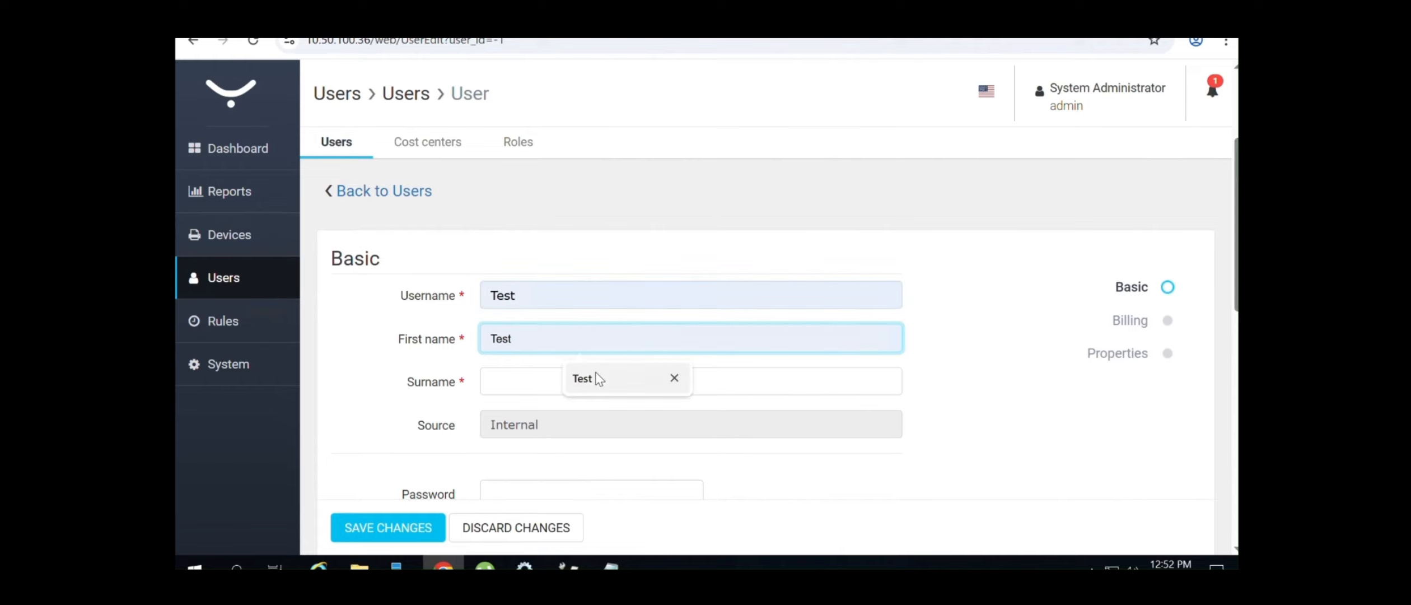
left_click(525, 381)
left_click(629, 421)
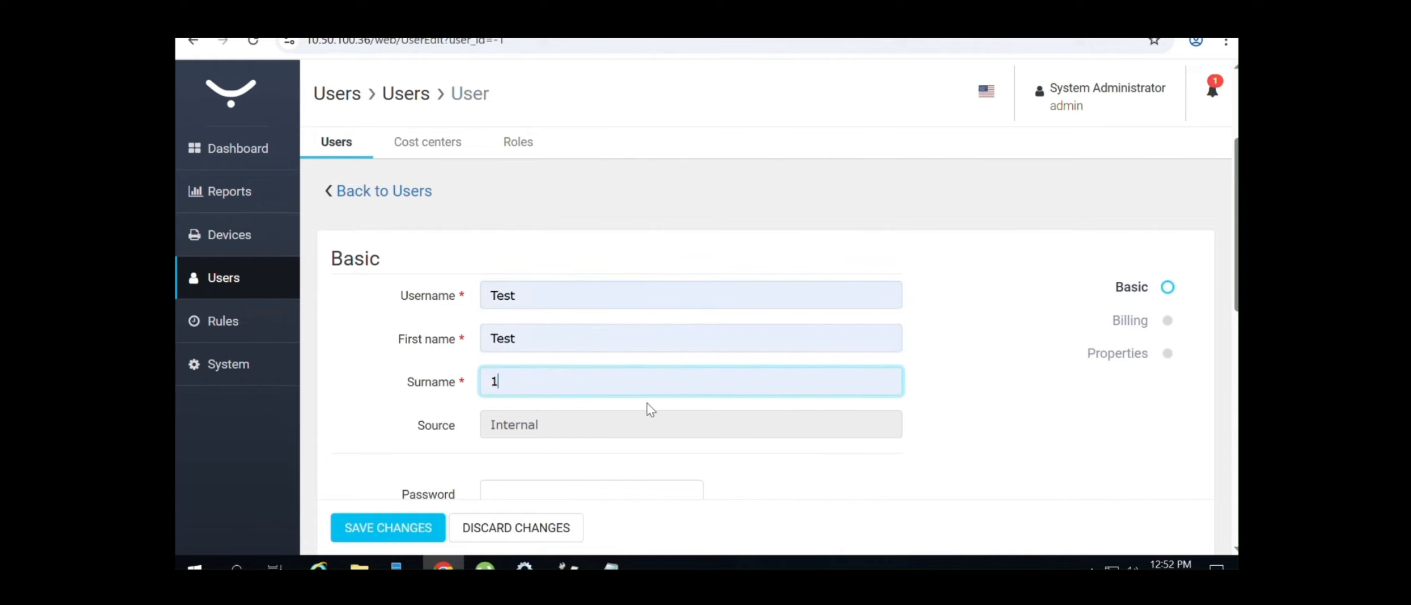
scroll(1197, 354, "down", 2)
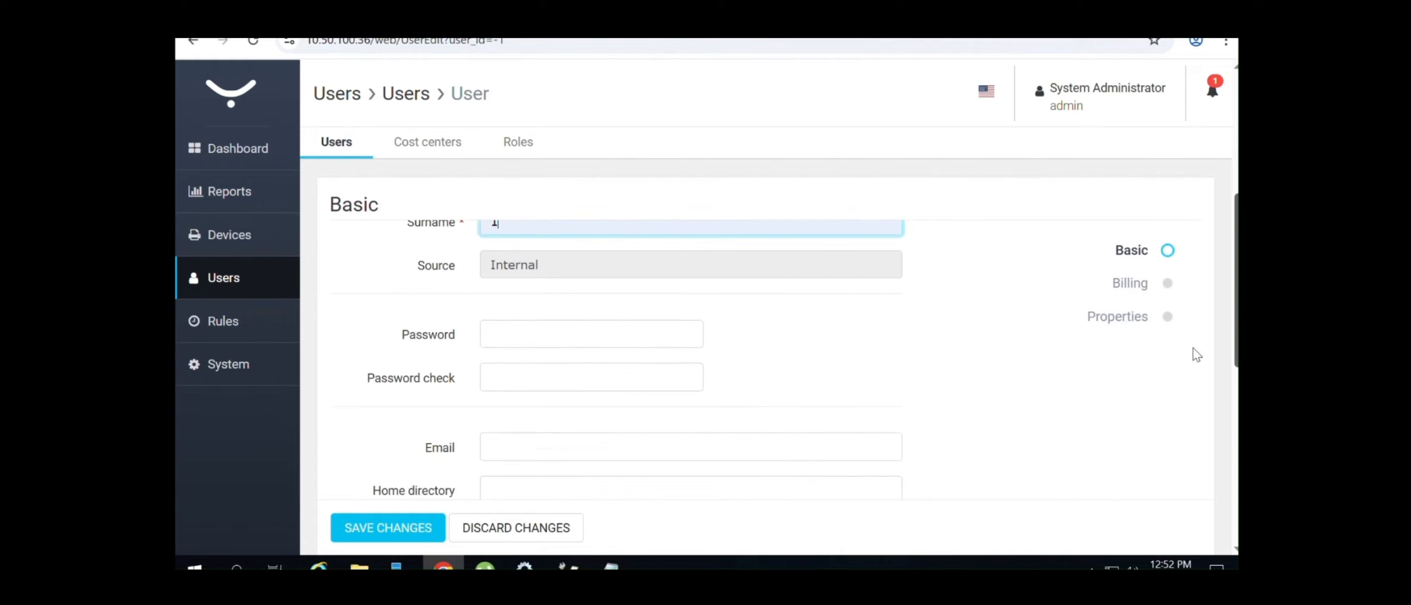
Enter and confirm the user's password, fill in the suggested e-mail address, and save
left_click(558, 343)
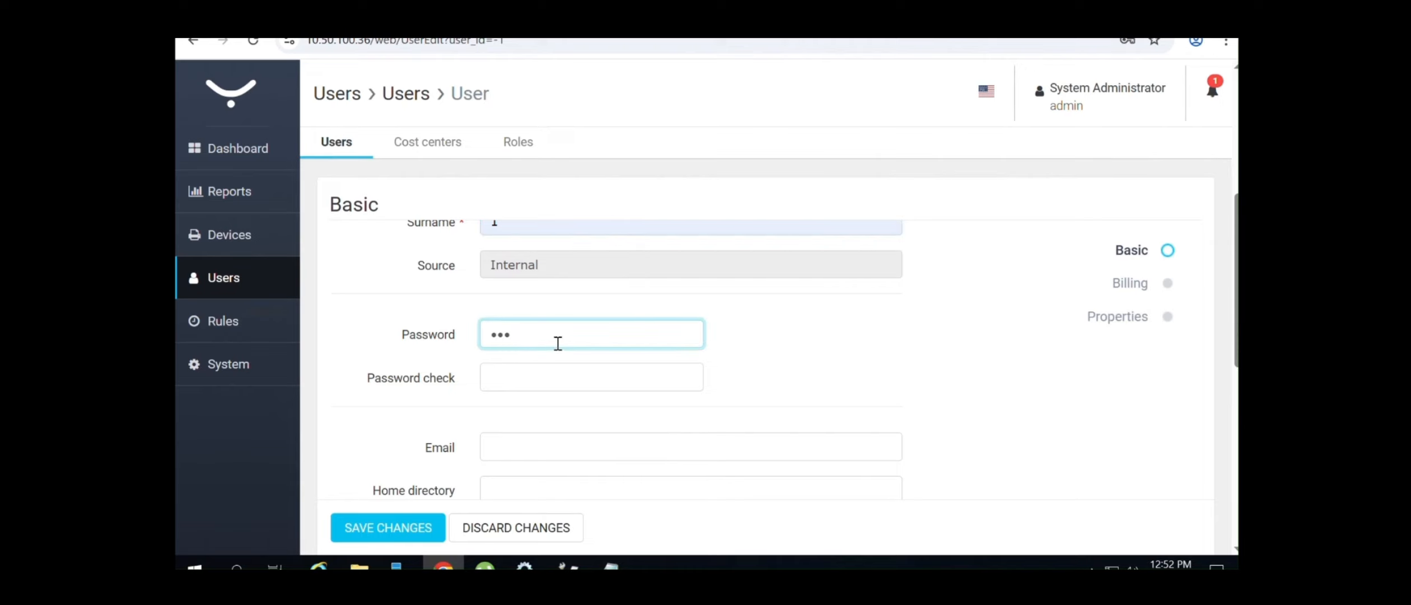
type("•••••••")
key("Tab")
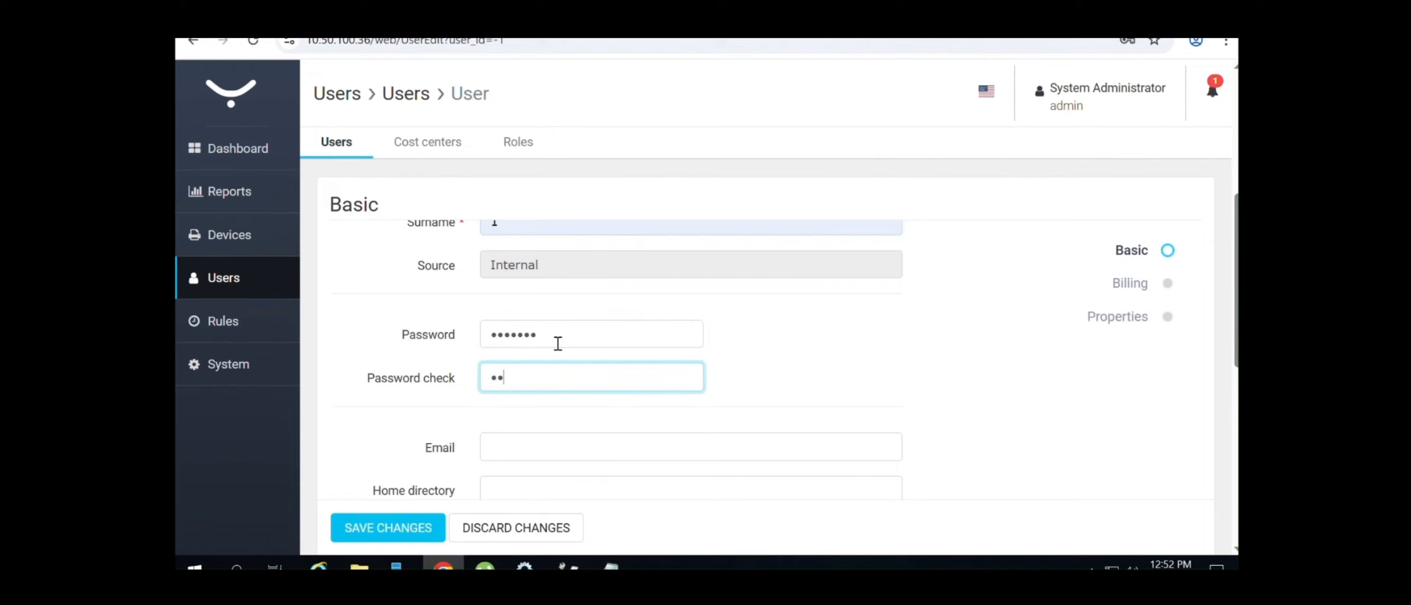
type("•••••••")
left_click(598, 440)
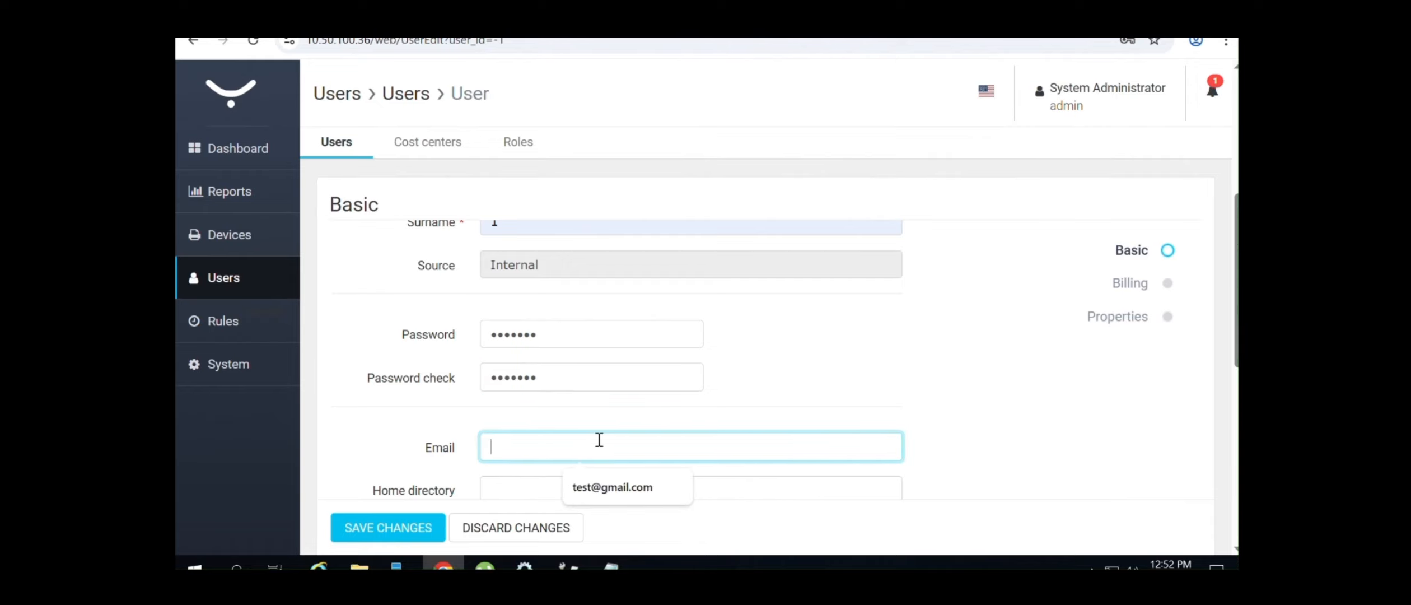
left_click(639, 487)
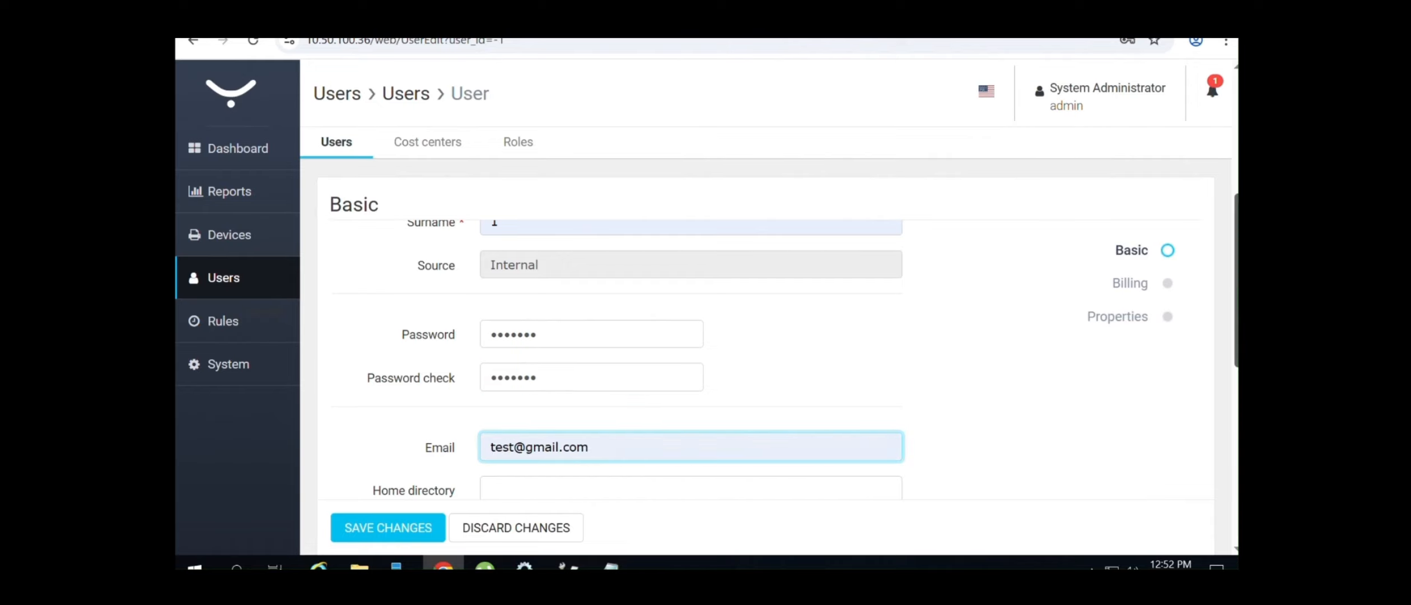
scroll(616, 358, "down", 5)
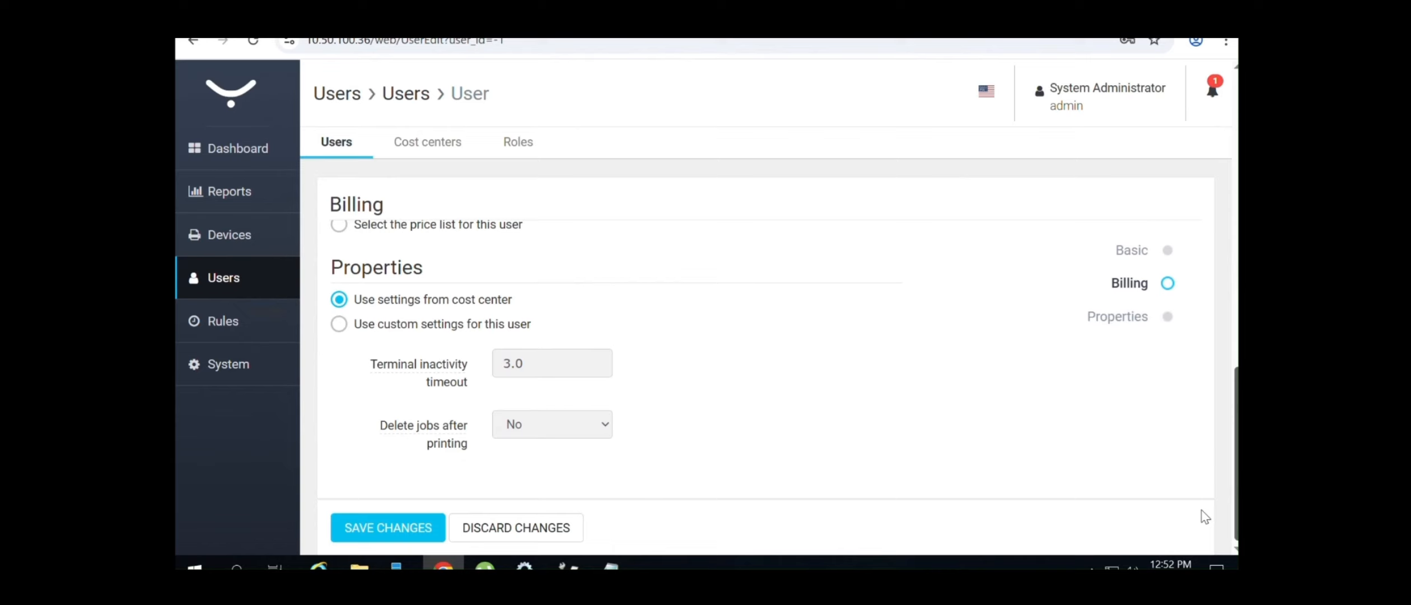
left_click(408, 530)
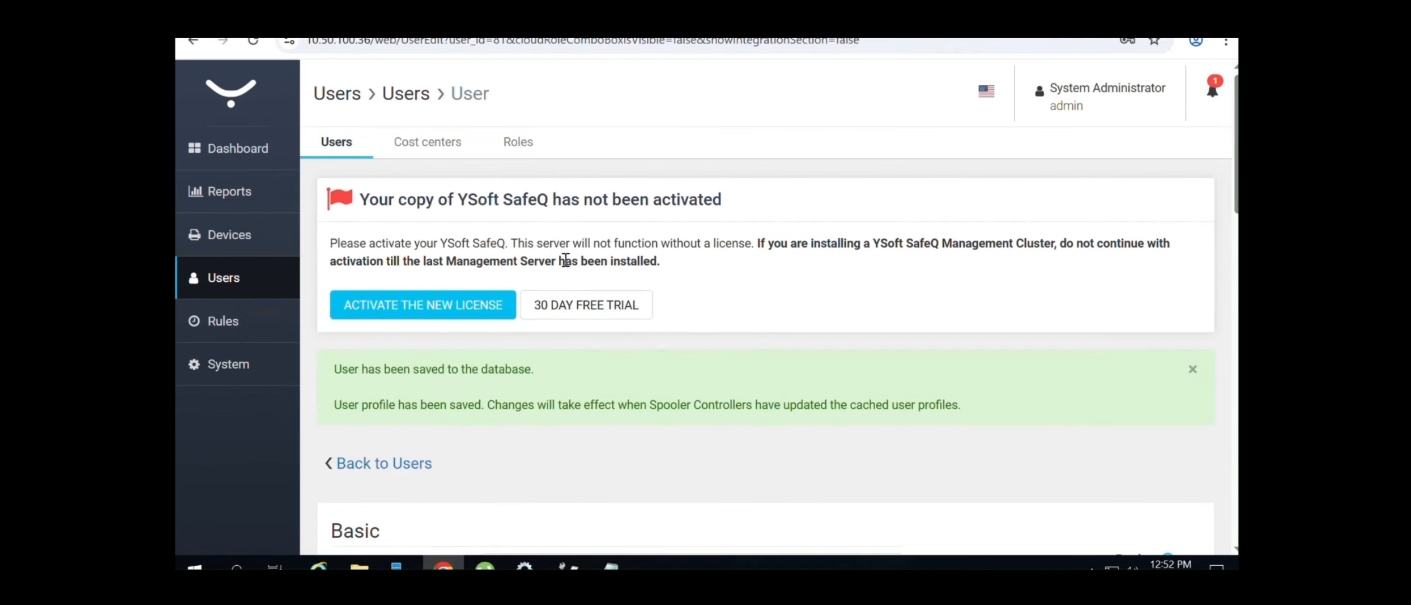
Open the new test user's record from the users list, then return to the list
left_click(224, 277)
scroll(1077, 420, "down", 10)
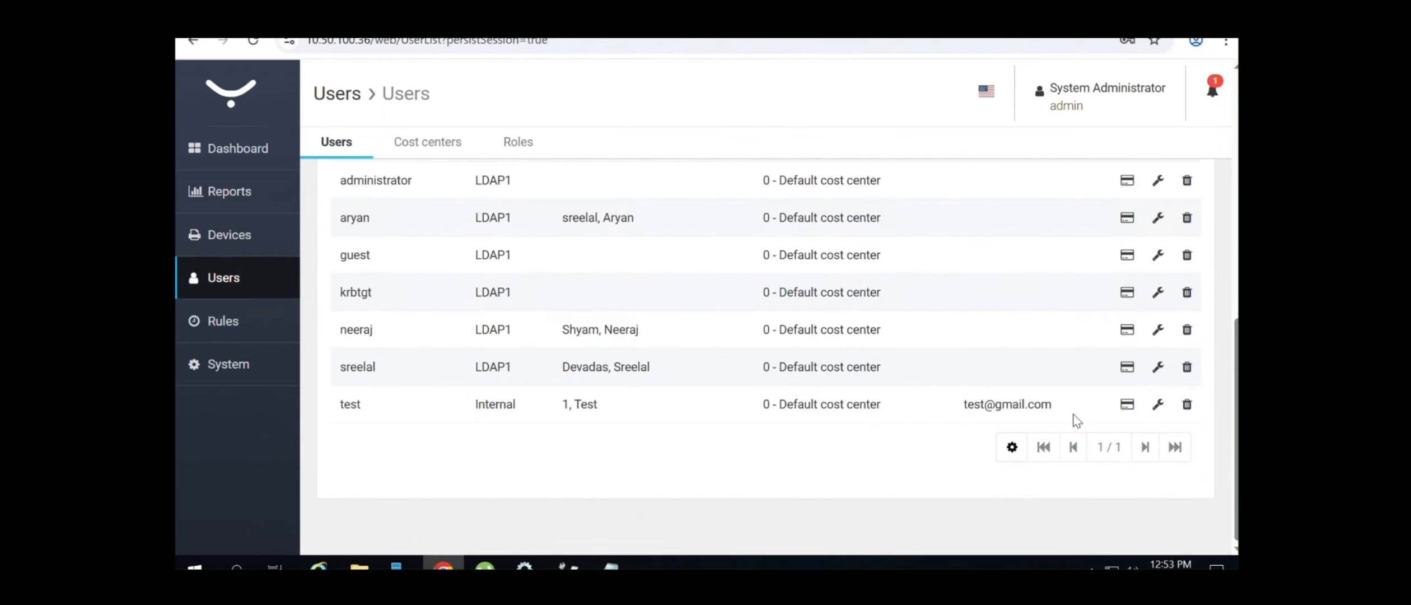
left_click(1158, 403)
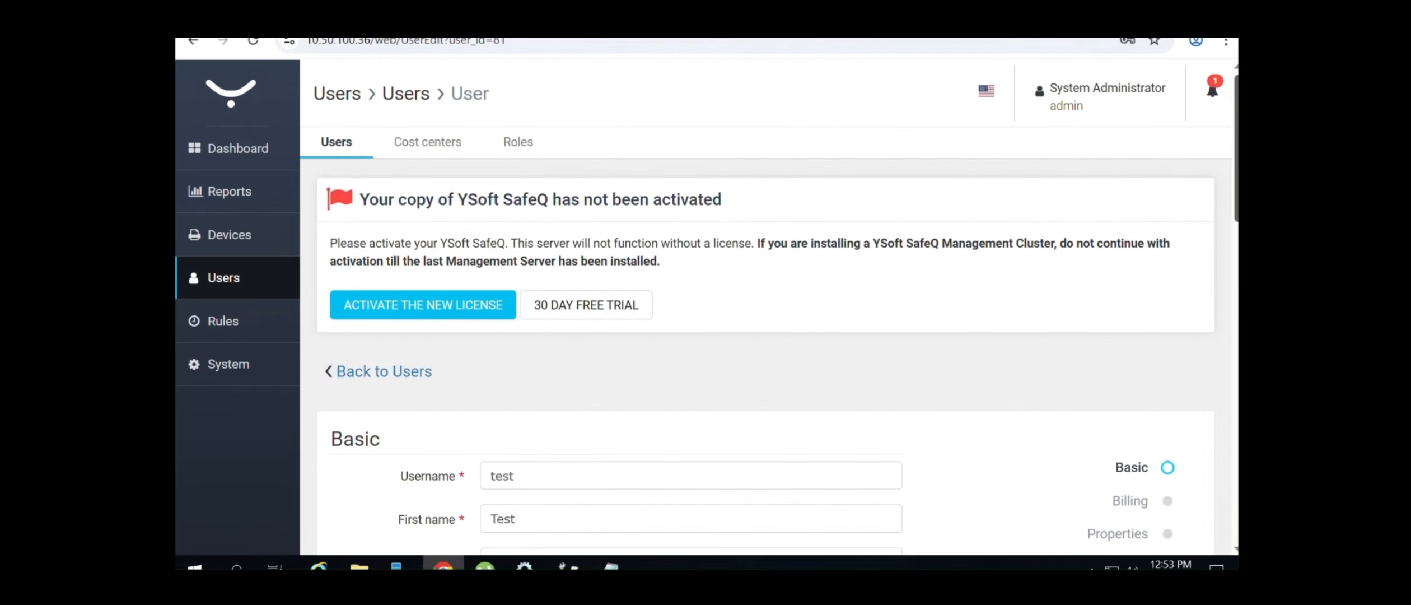
scroll(778, 392, "down", 10)
scroll(779, 392, "up", 2)
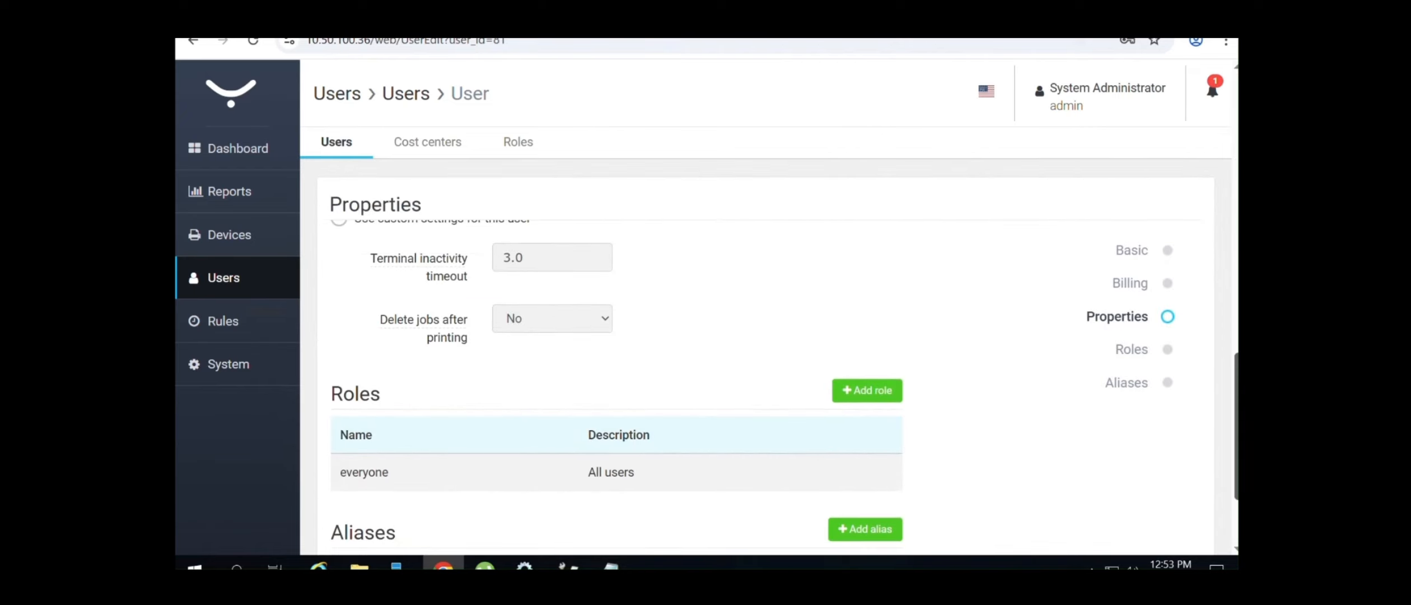
scroll(779, 392, "up", 10)
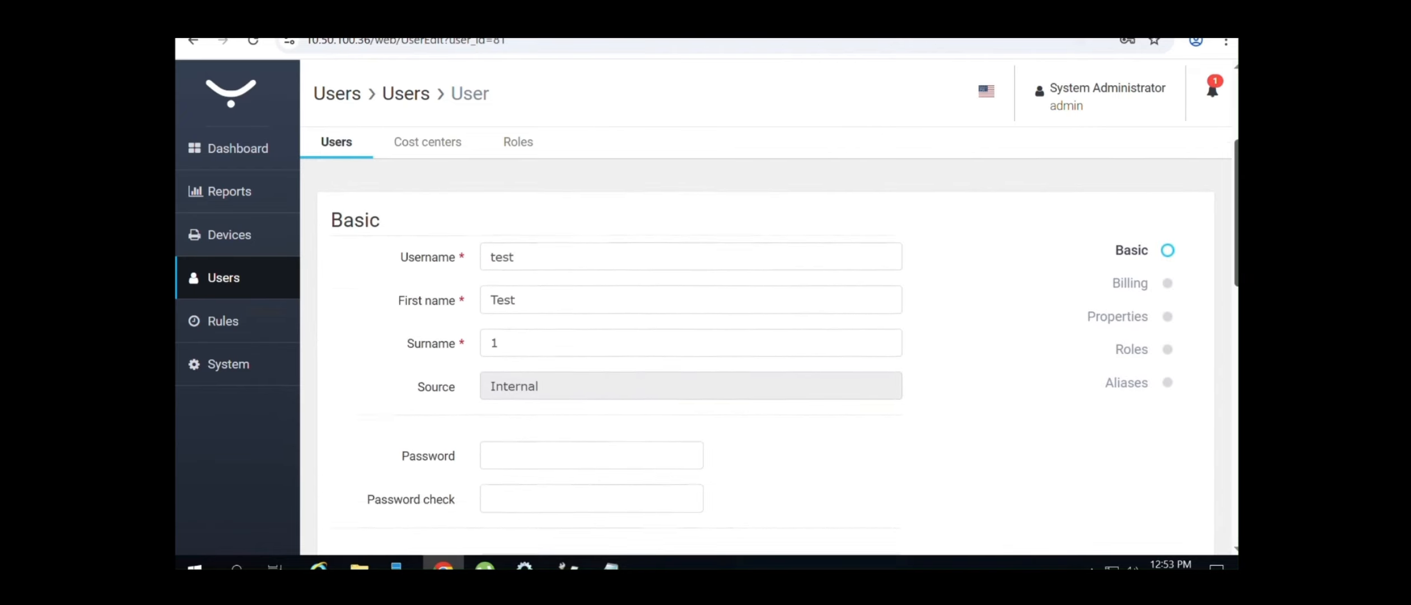
scroll(380, 286, "up", 1)
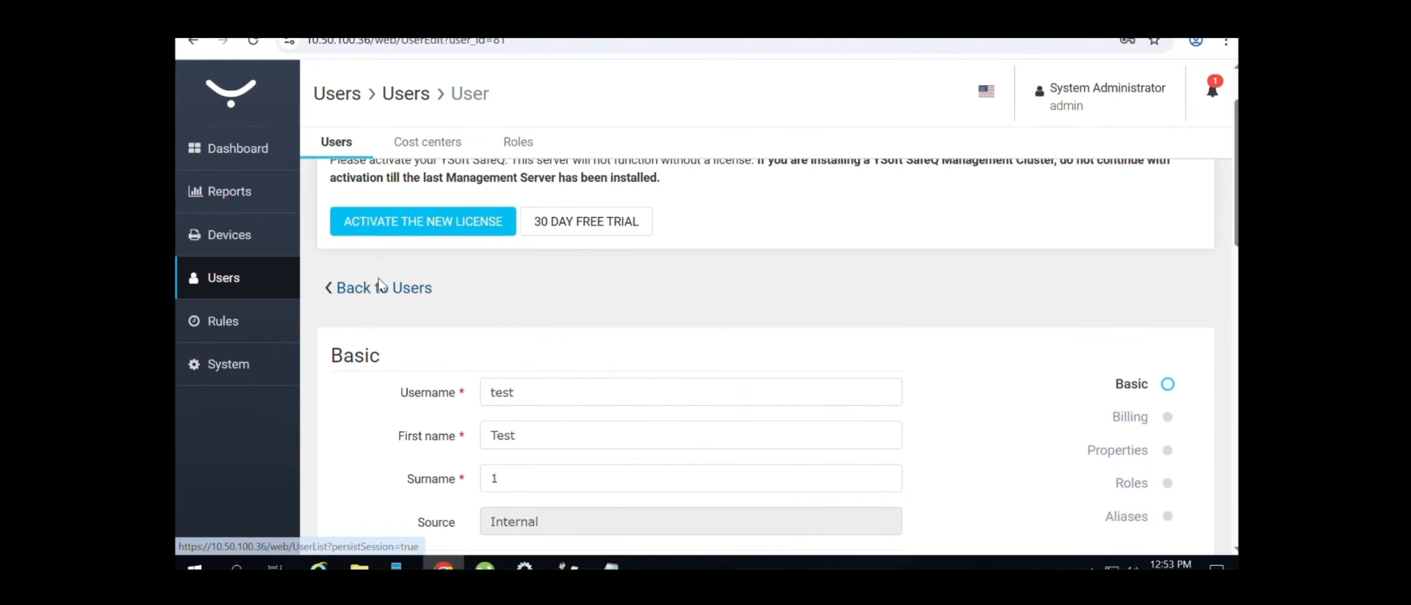
left_click(380, 288)
scroll(380, 286, "down", 8)
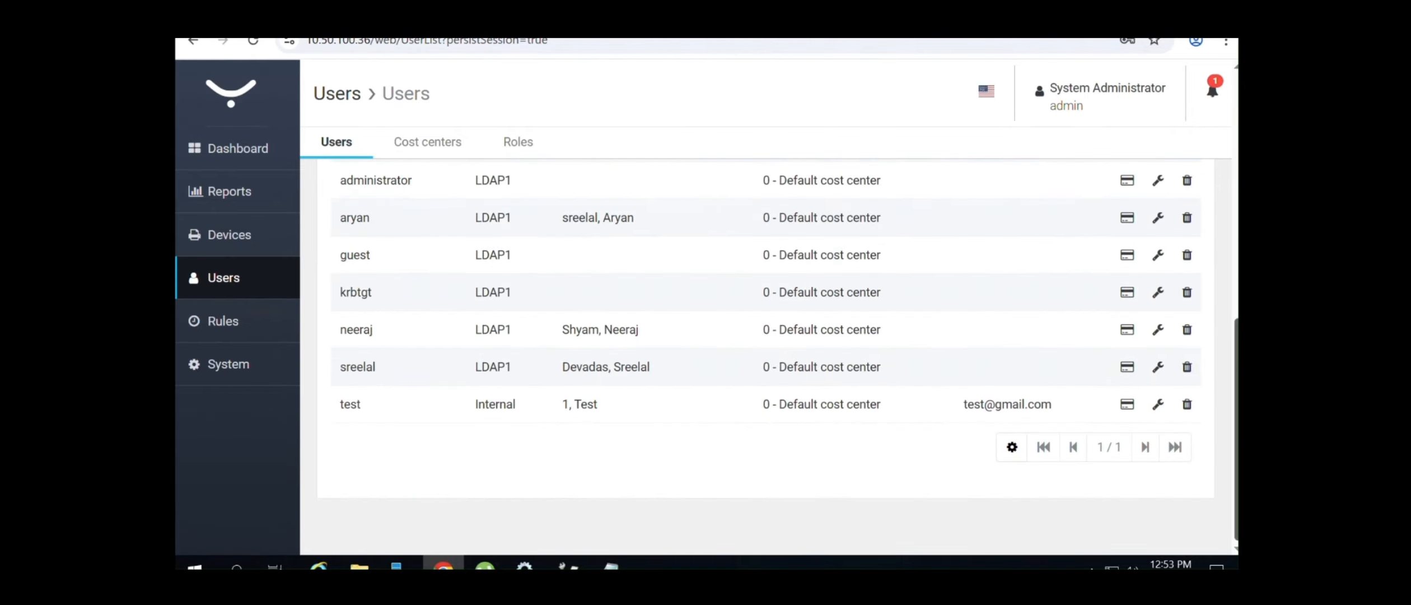
scroll(380, 286, "up", 5)
scroll(762, 358, "up", 2)
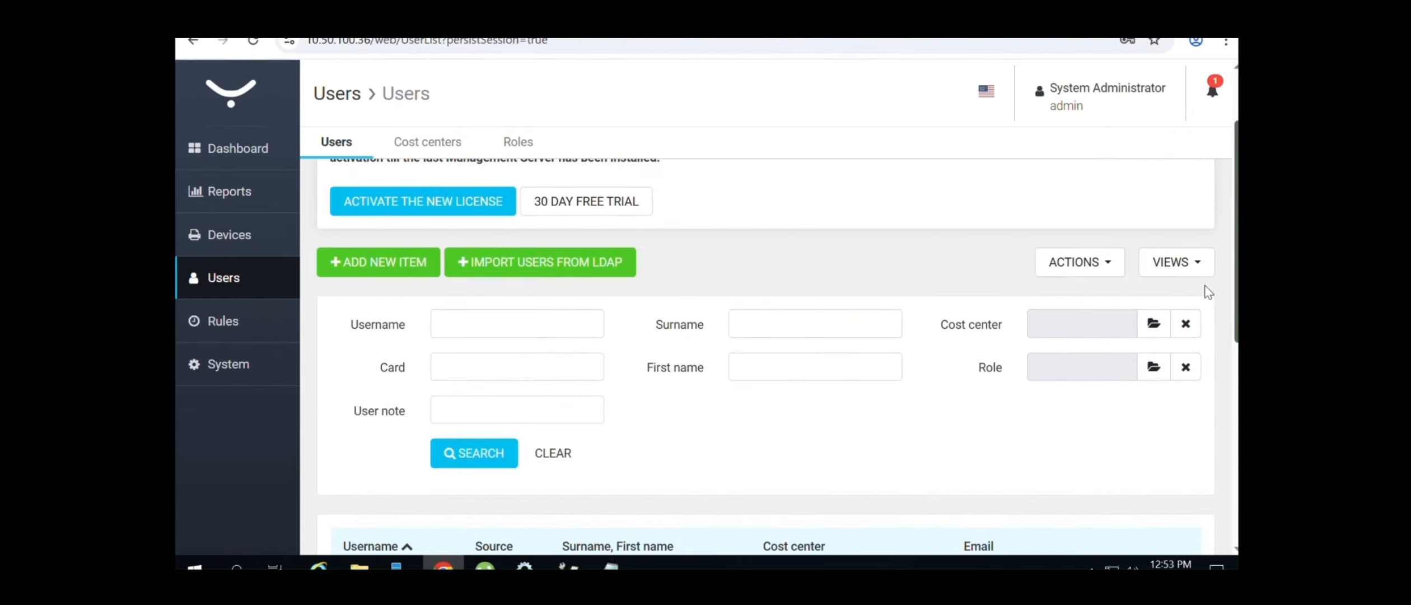
Switch the users list view to Deleted users, which shows none
left_click(1169, 264)
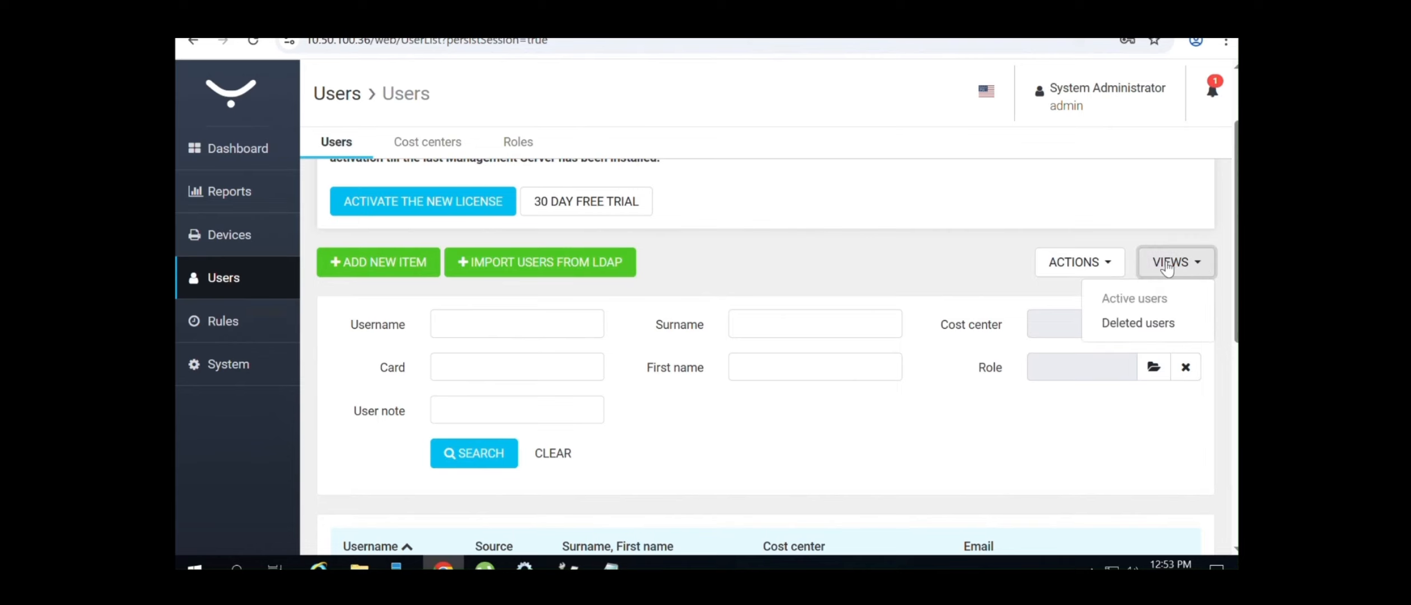
left_click(1133, 322)
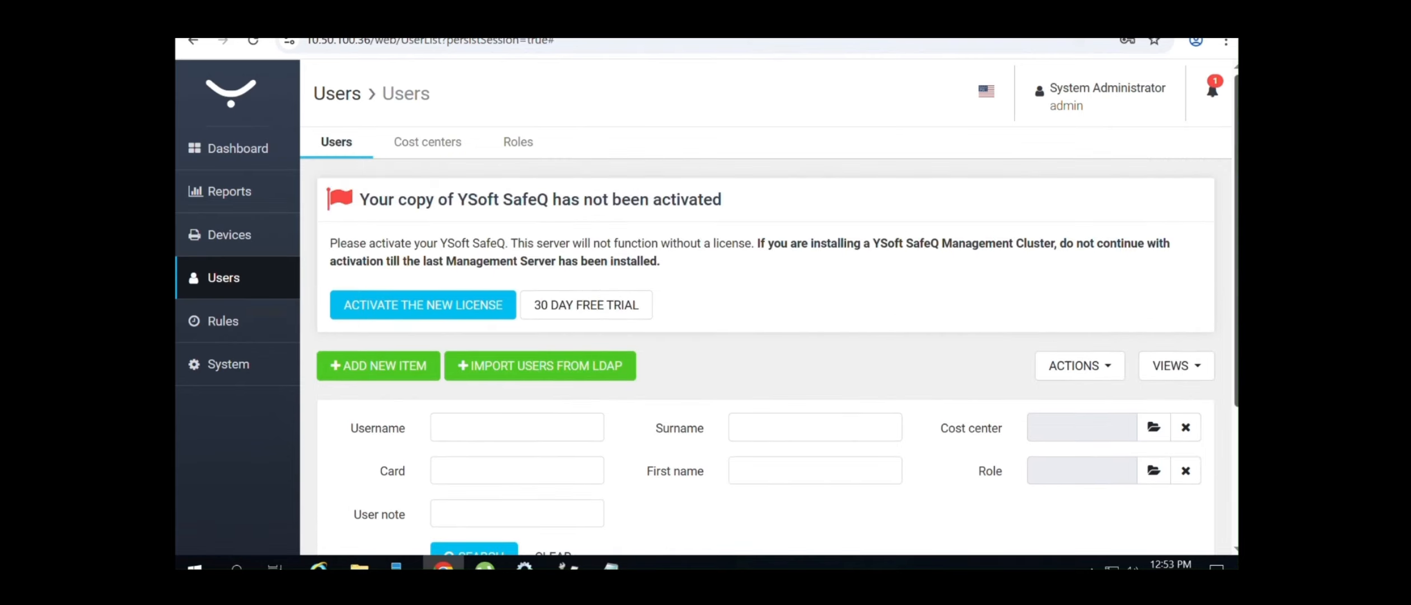
scroll(761, 358, "down", 3)
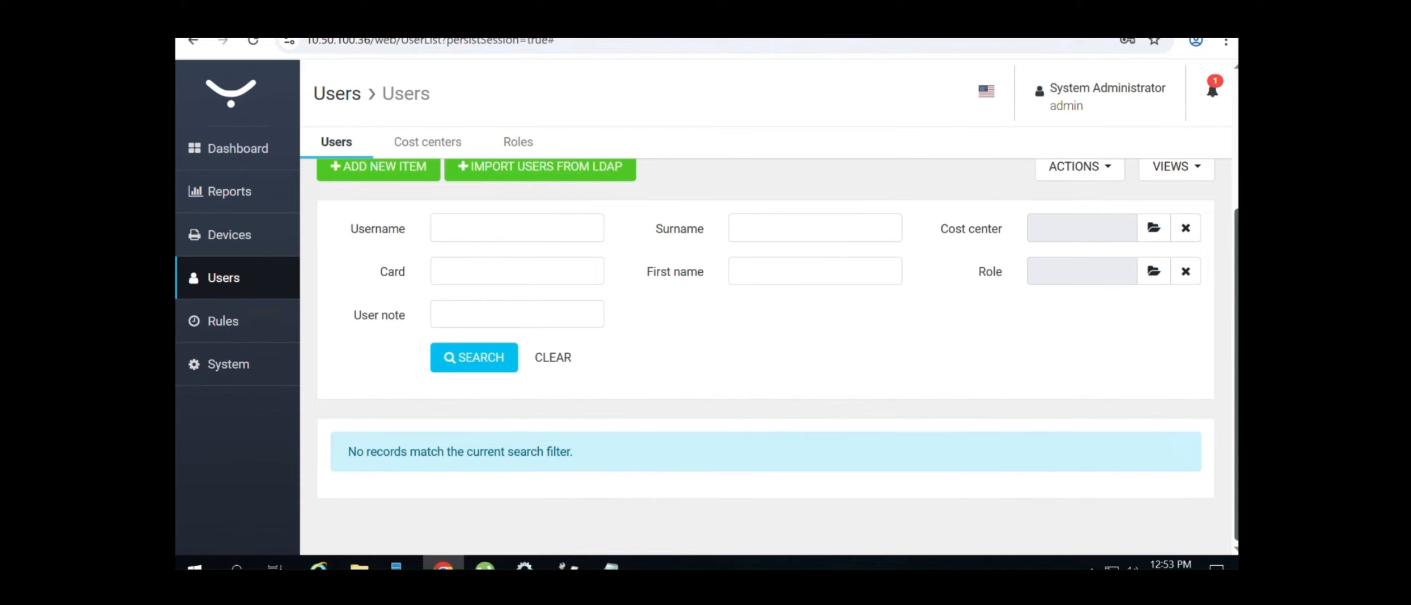
scroll(762, 359, "up", 3)
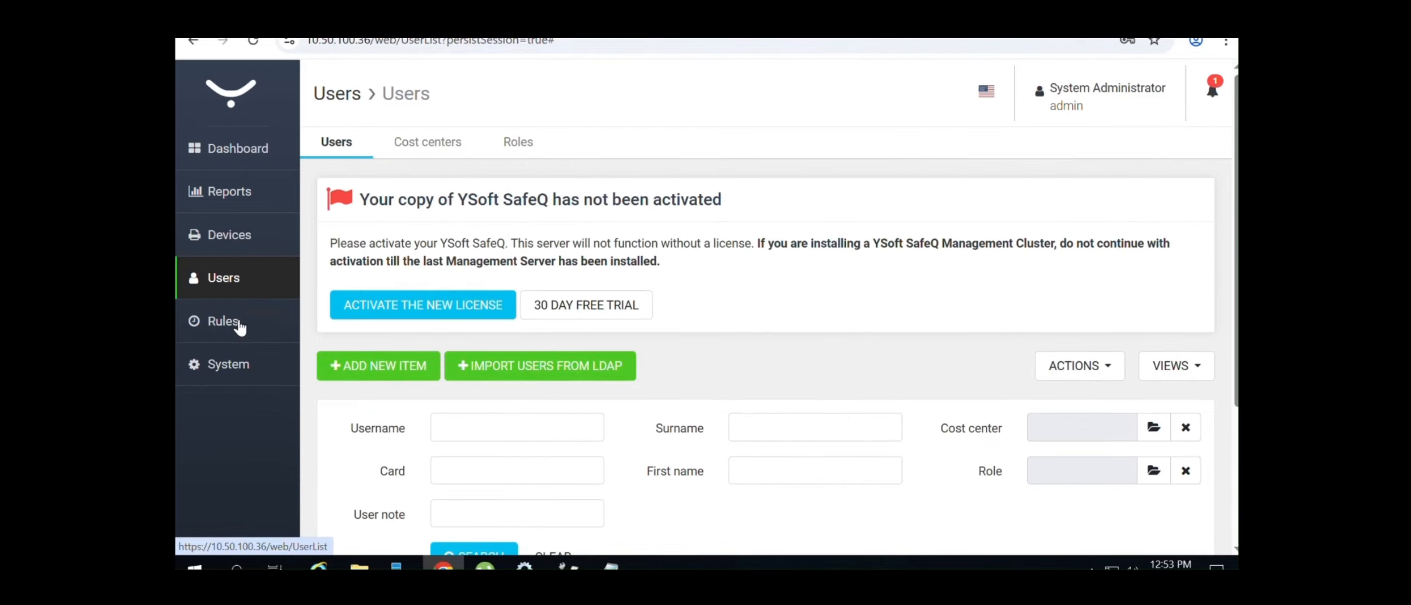
Open System configuration and search the settings for 'pin'
left_click(248, 358)
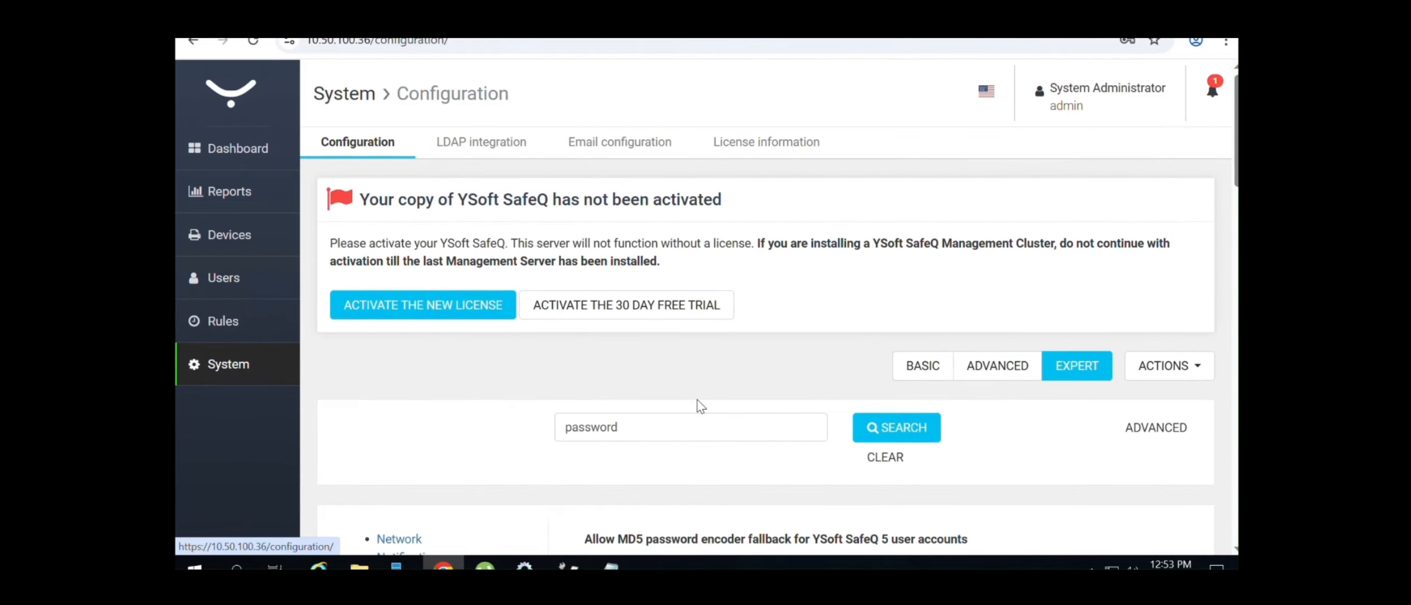
left_click_drag(636, 429, 413, 410)
type("pi")
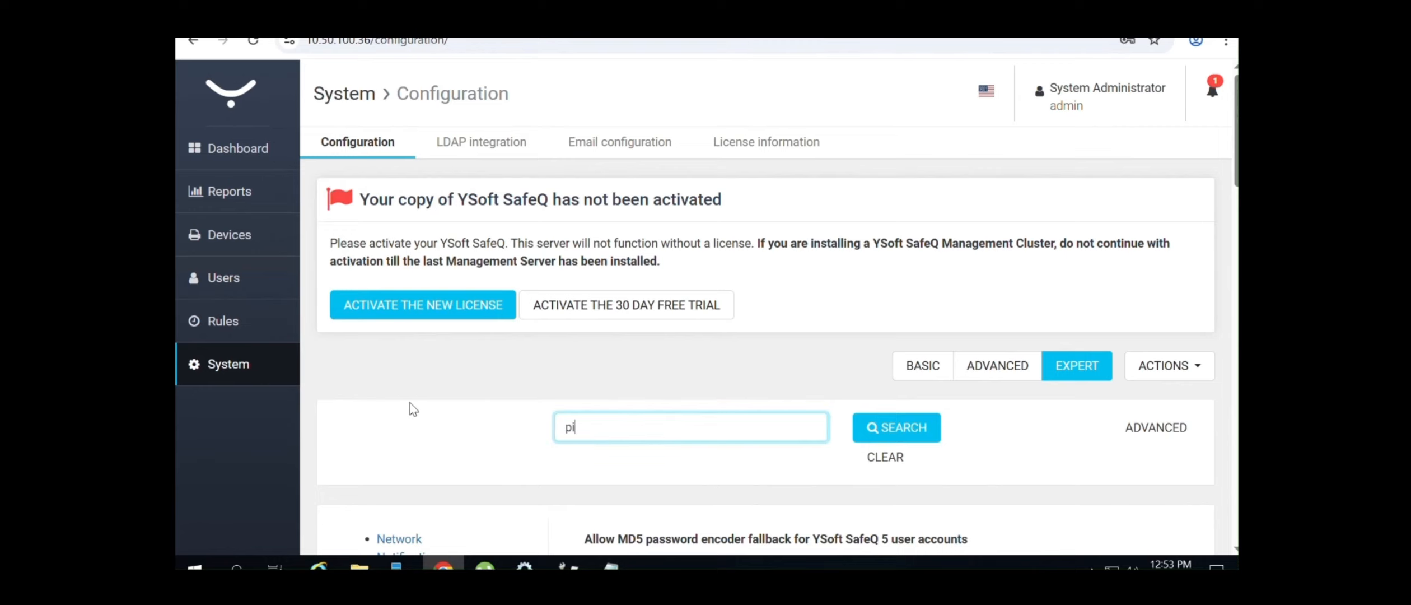
type("n")
left_click(891, 429)
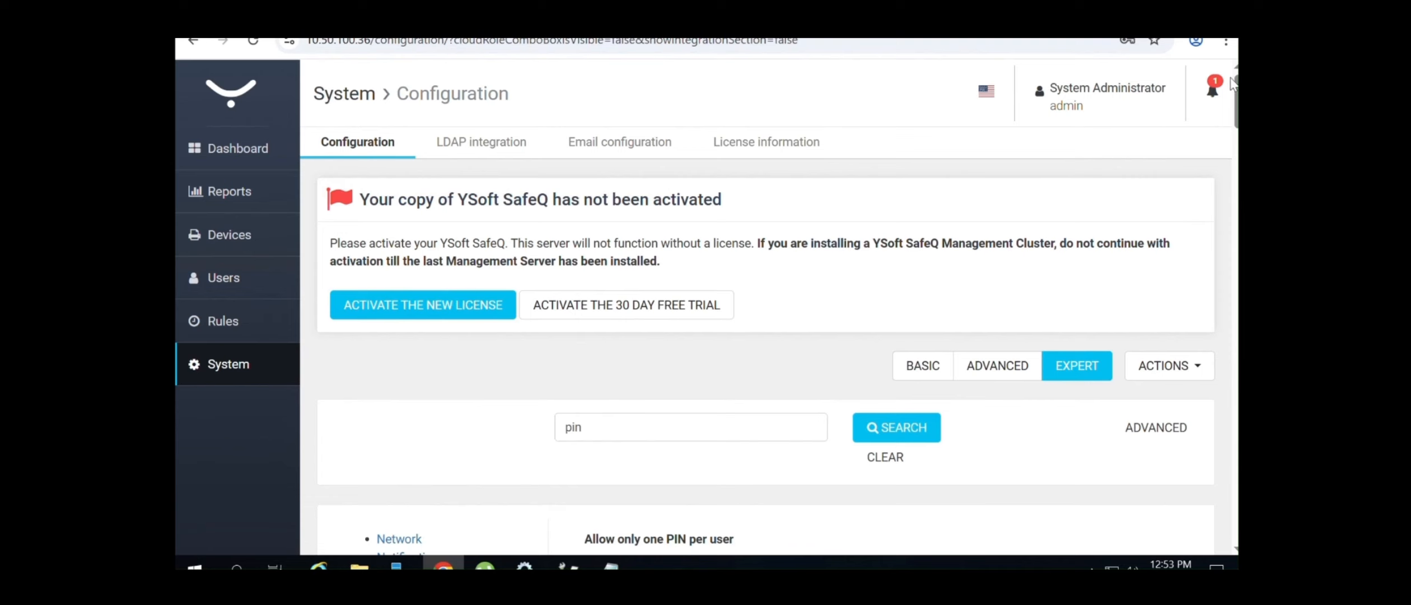
Review the PIN settings, selecting the maximum PIN length value 6, down to login-based PIN
scroll(1231, 84, "down", 5)
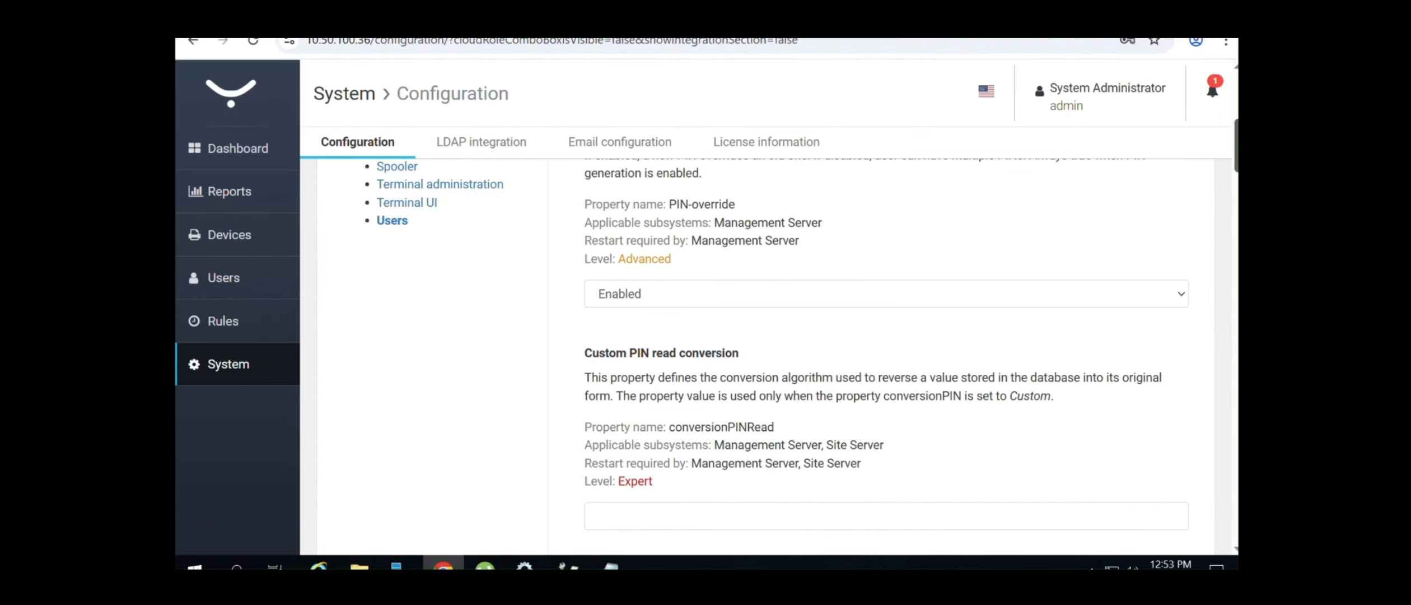
scroll(885, 353, "down", 2)
scroll(911, 353, "down", 3)
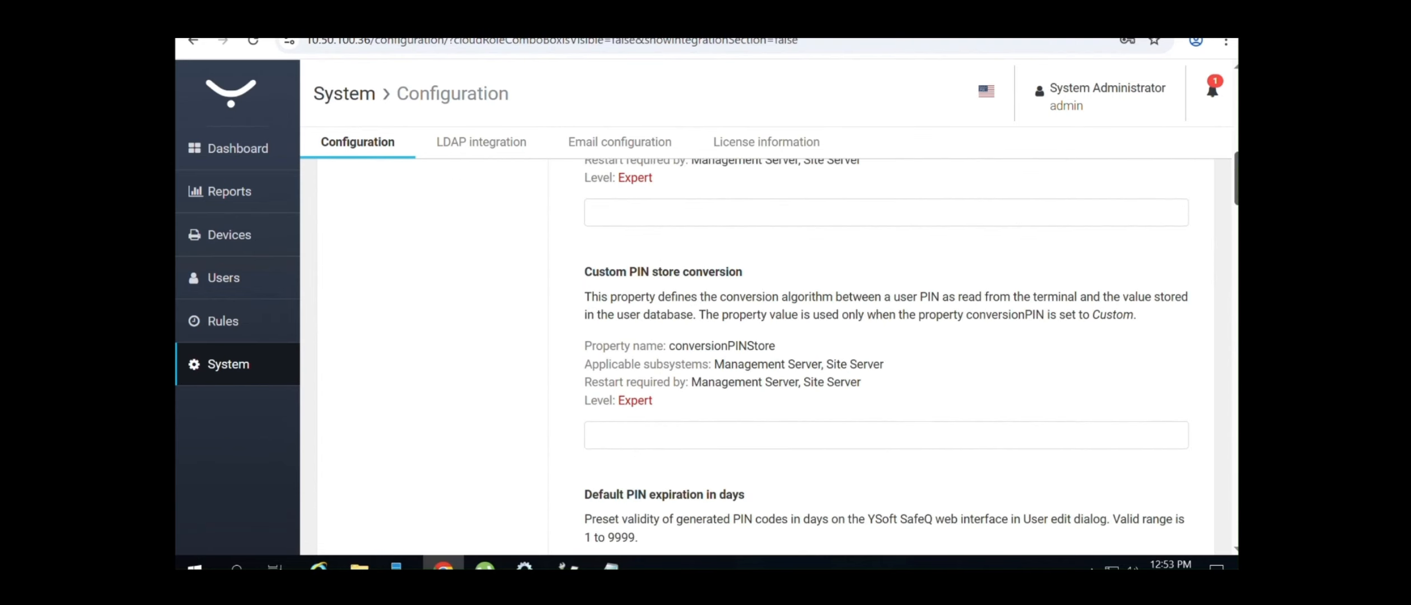
scroll(885, 353, "down", 5)
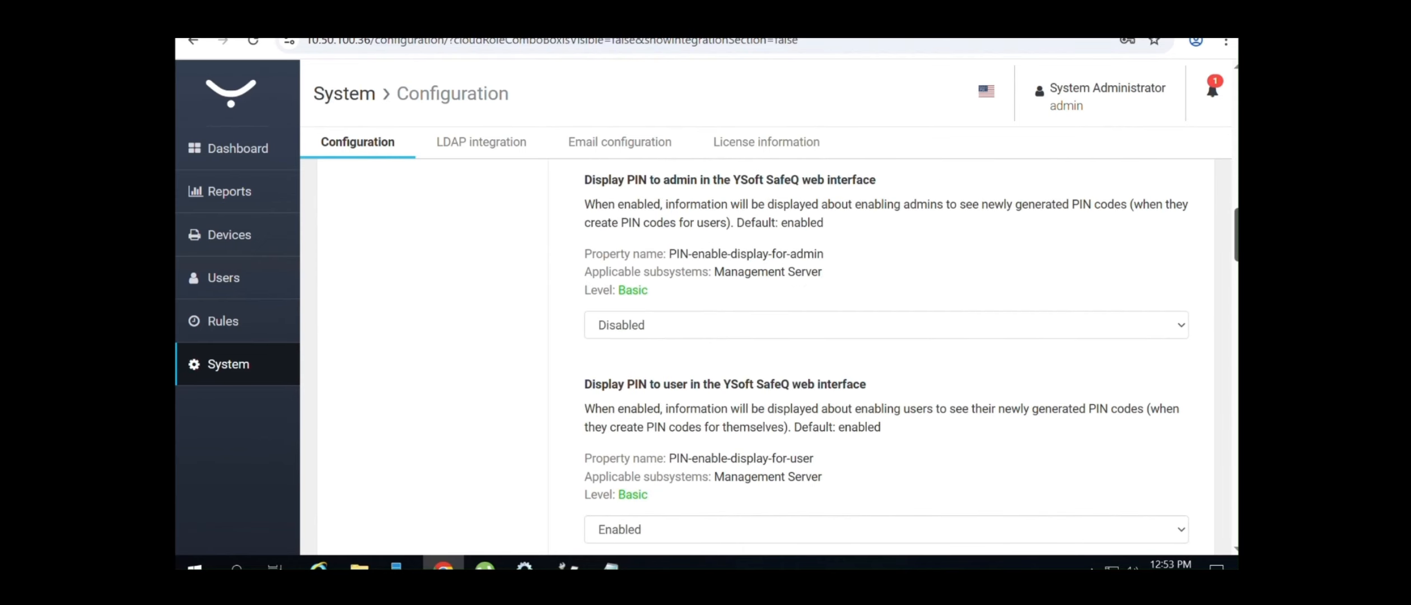
scroll(885, 353, "down", 3)
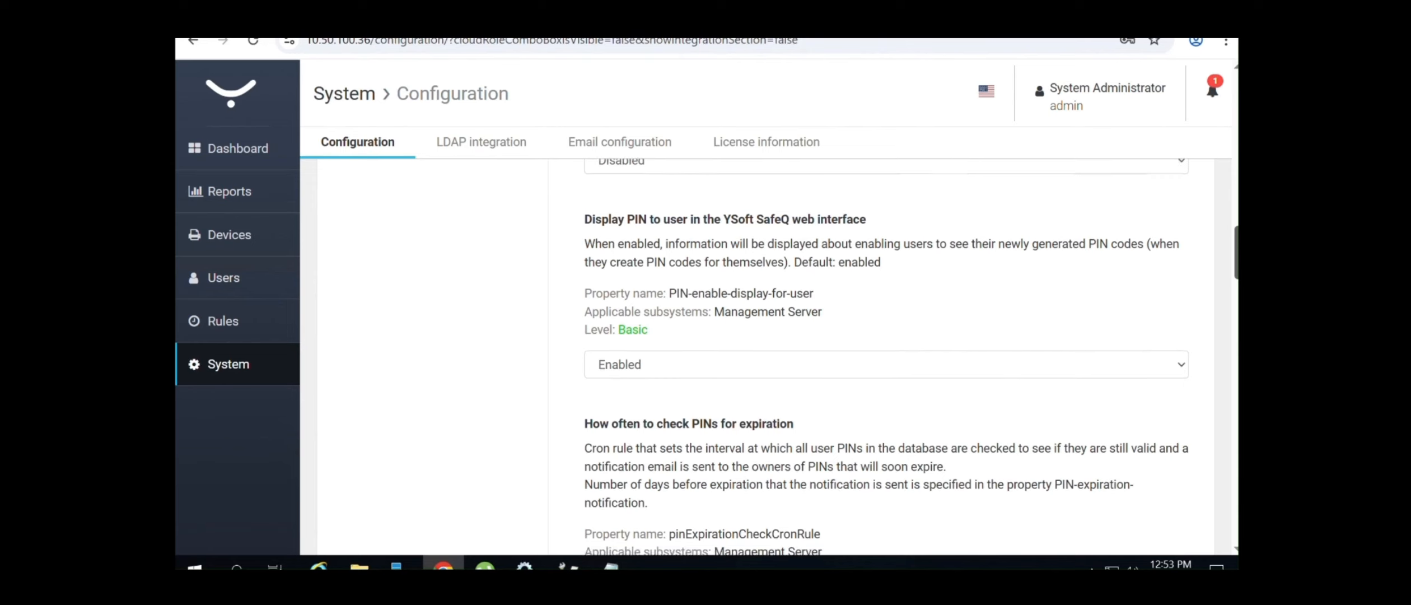
scroll(885, 353, "down", 1)
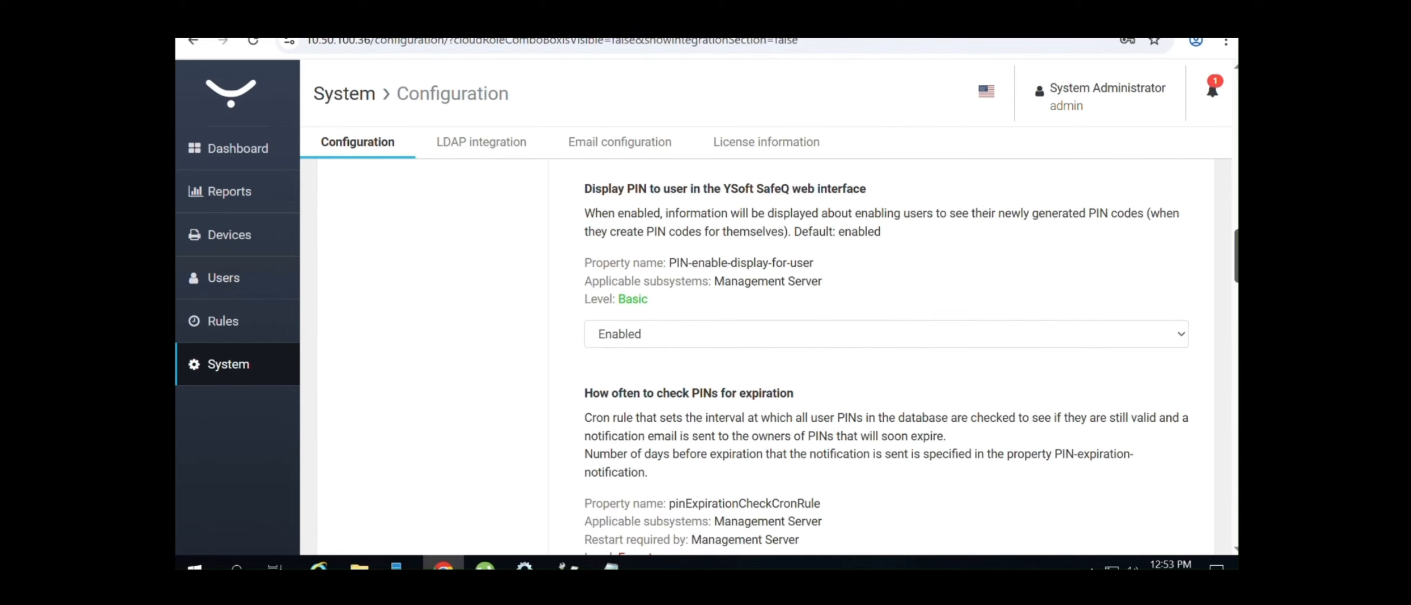
scroll(885, 353, "down", 1)
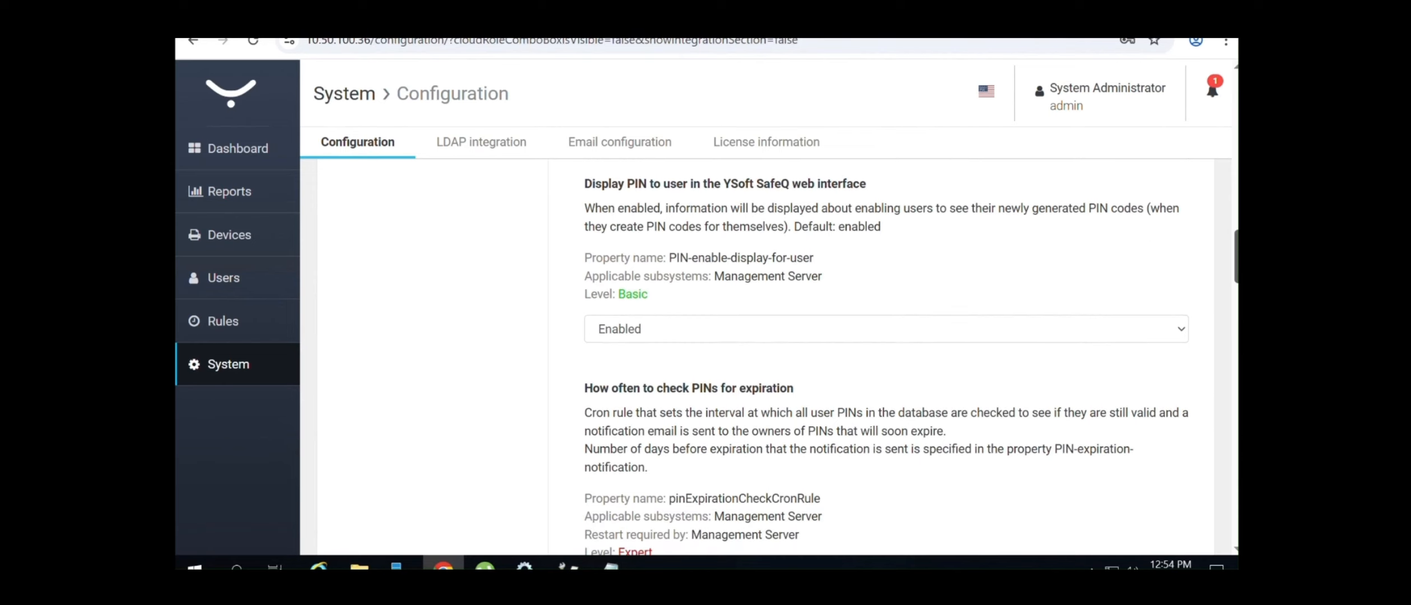
scroll(884, 352, "down", 10)
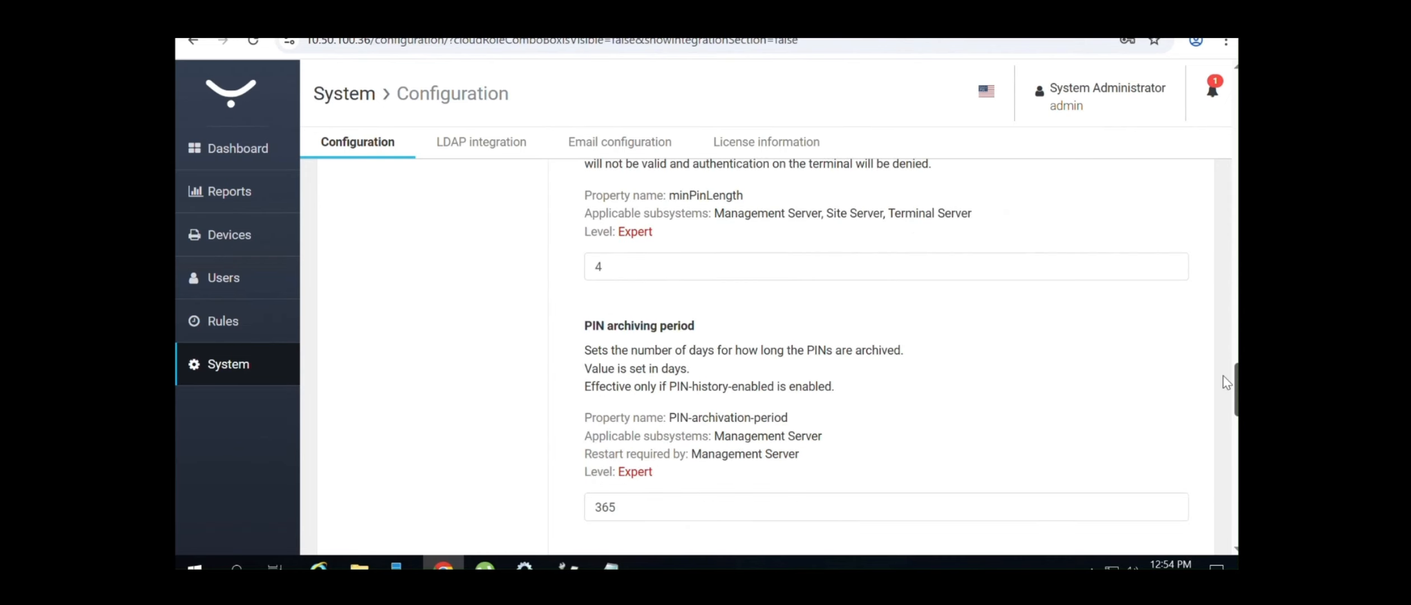
left_click_drag(1236, 384, 1236, 346)
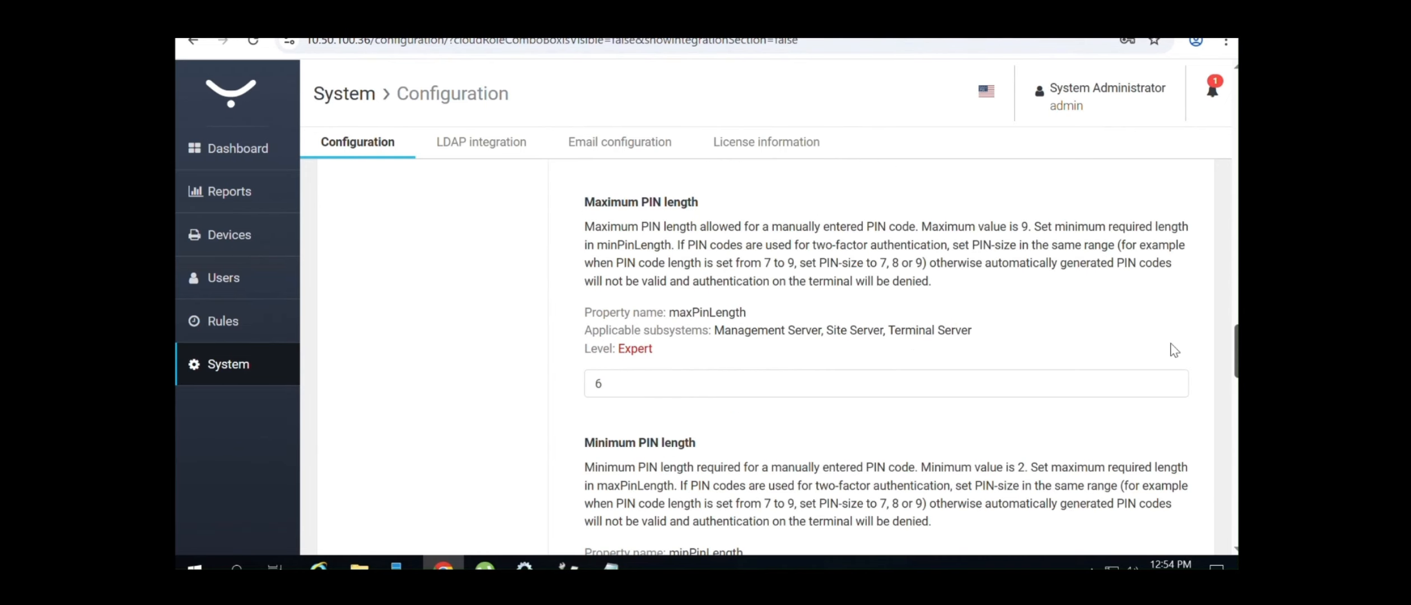
double_click(627, 381)
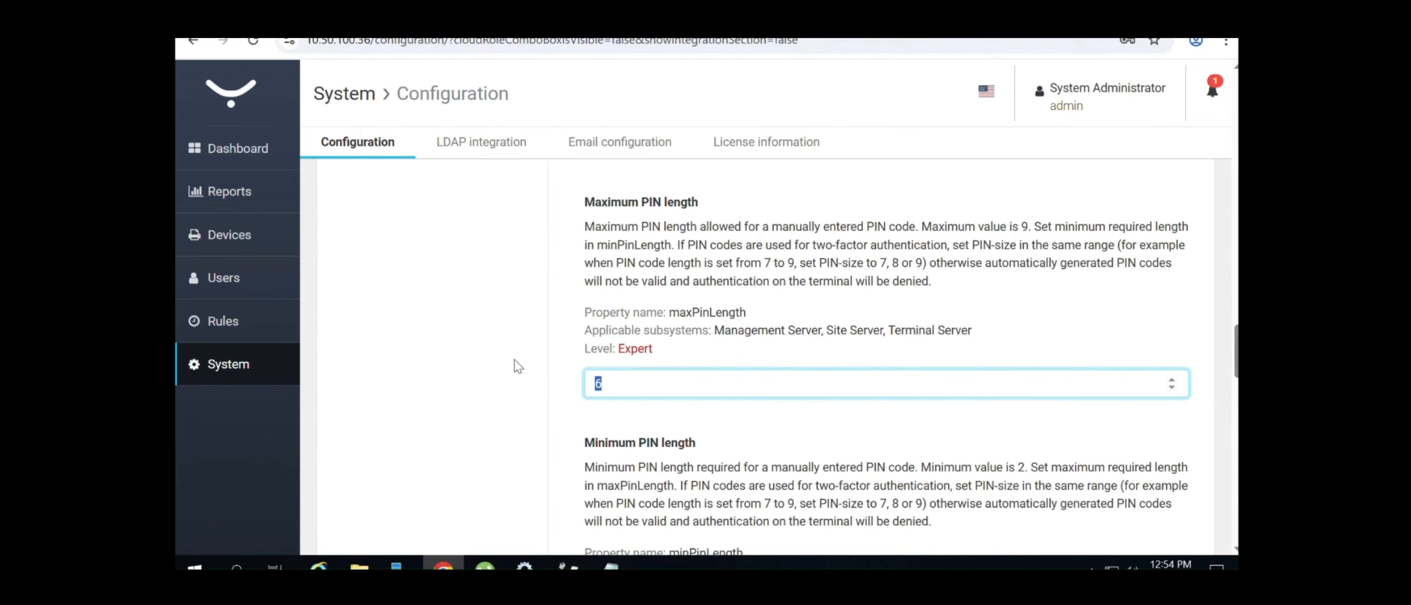
left_click_drag(1236, 351, 1218, 511)
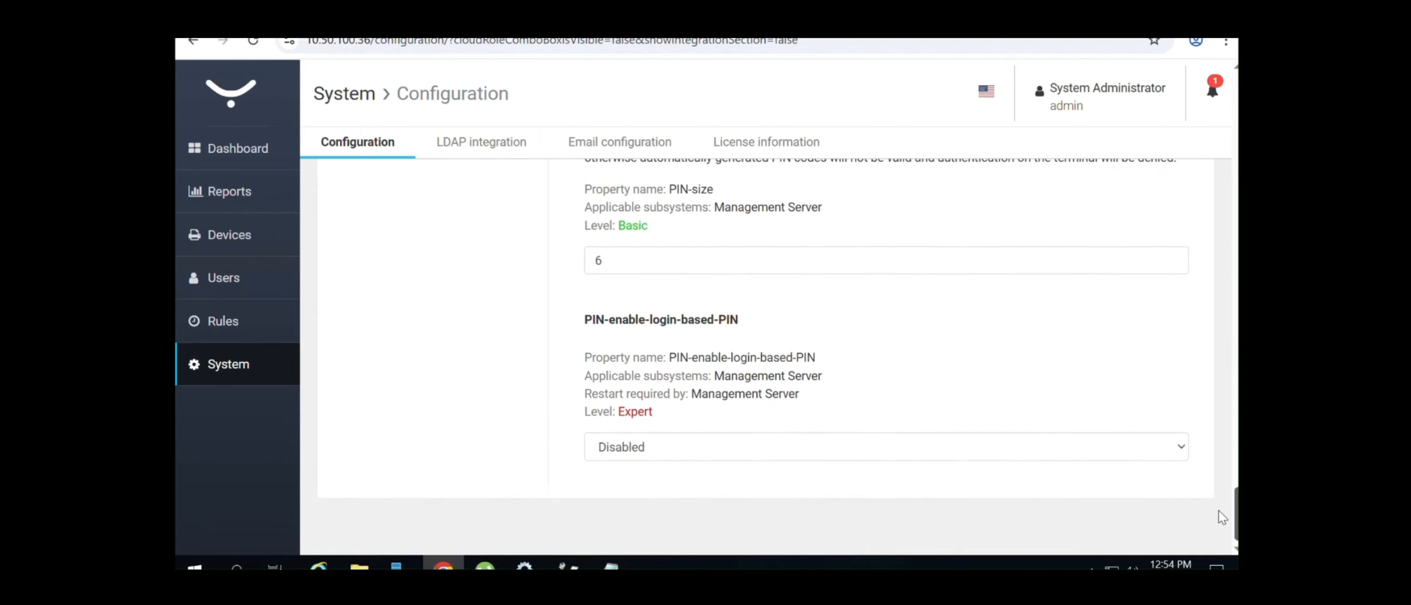
Set PIN-enable-login-based-PIN to Enabled
left_click(1076, 448)
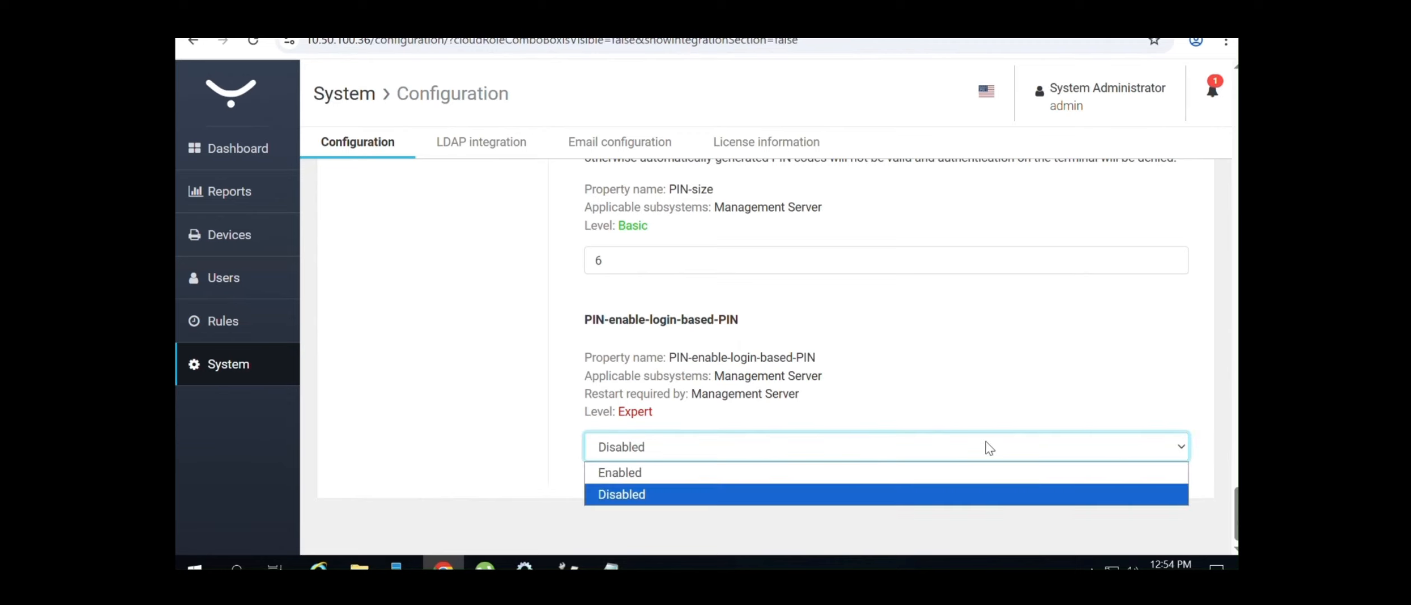
left_click(662, 475)
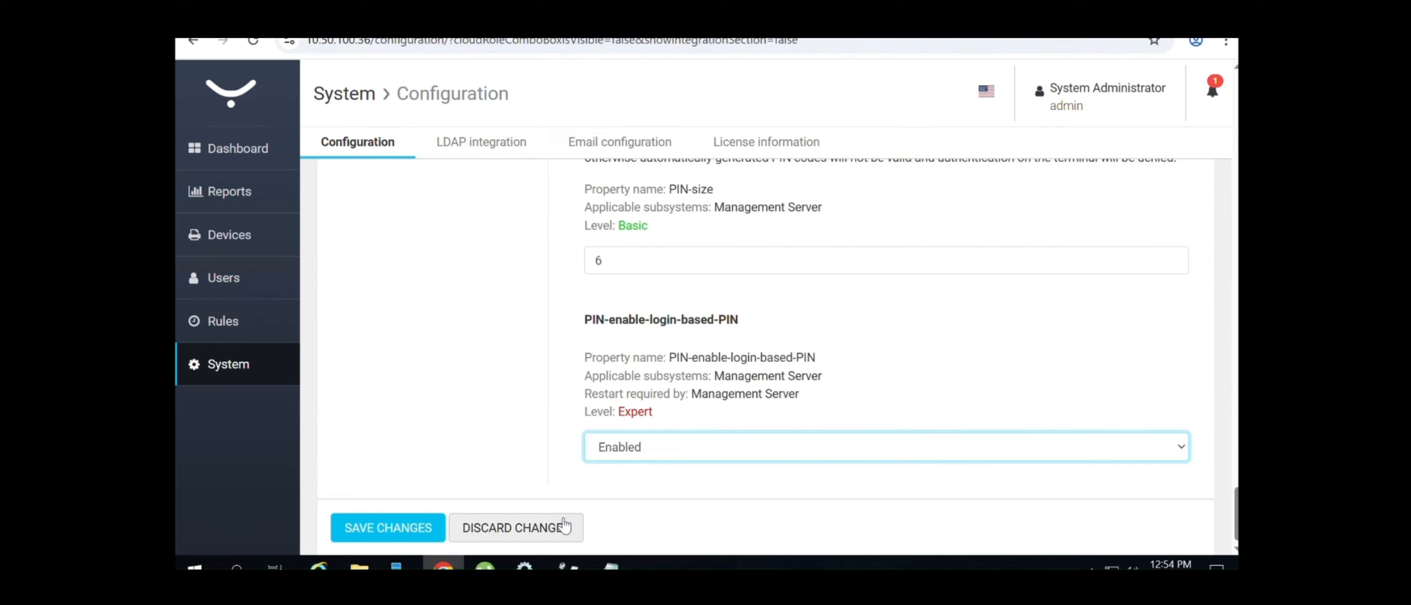
left_click_drag(1236, 513, 1237, 130)
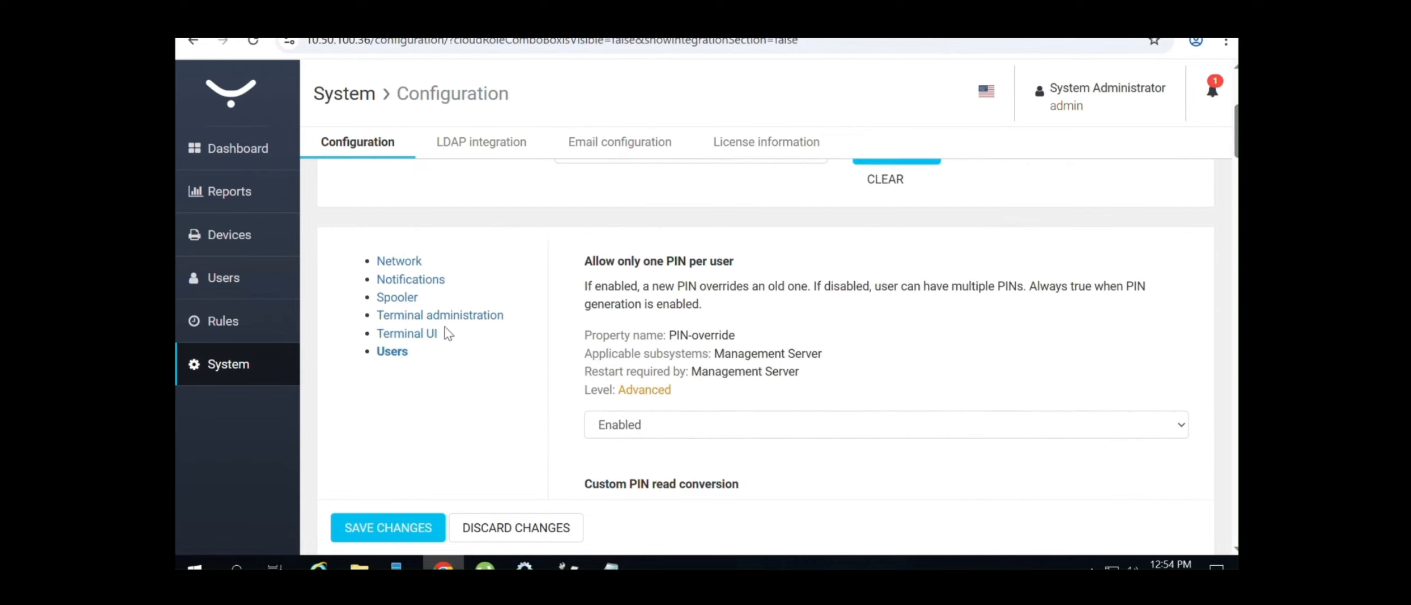
View the Terminal UI, Terminal administration and Spooler setting categories
left_click(414, 334)
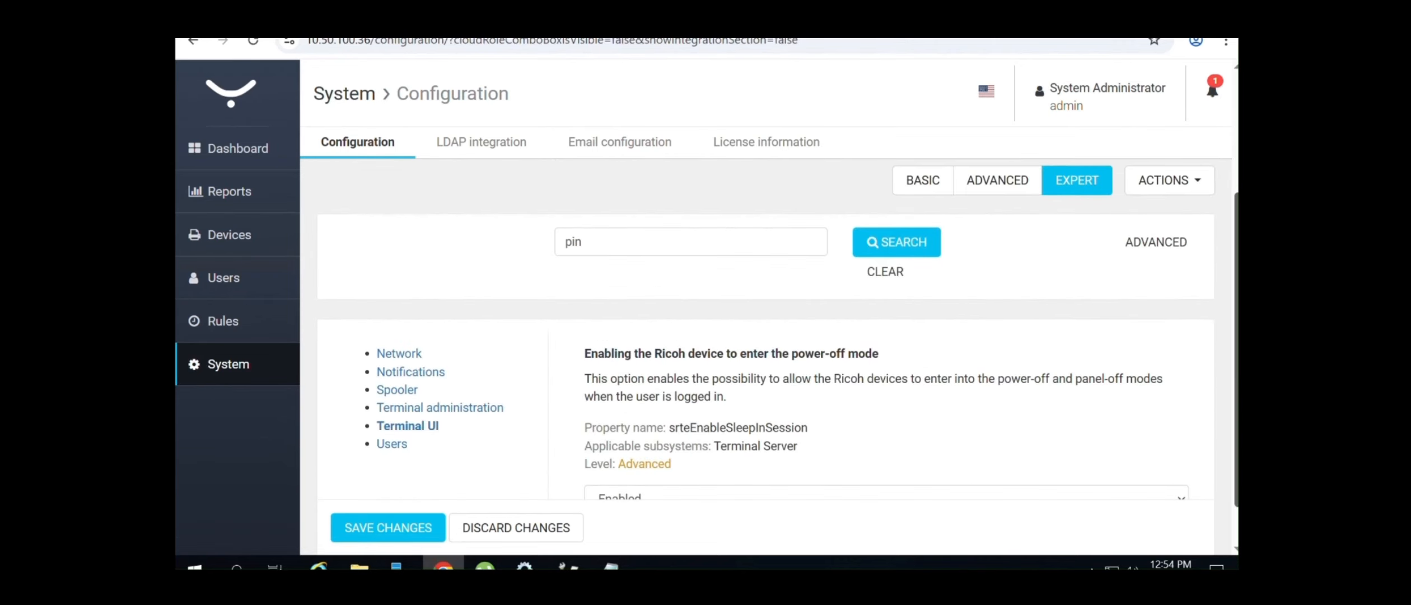
scroll(778, 351, "down", 1)
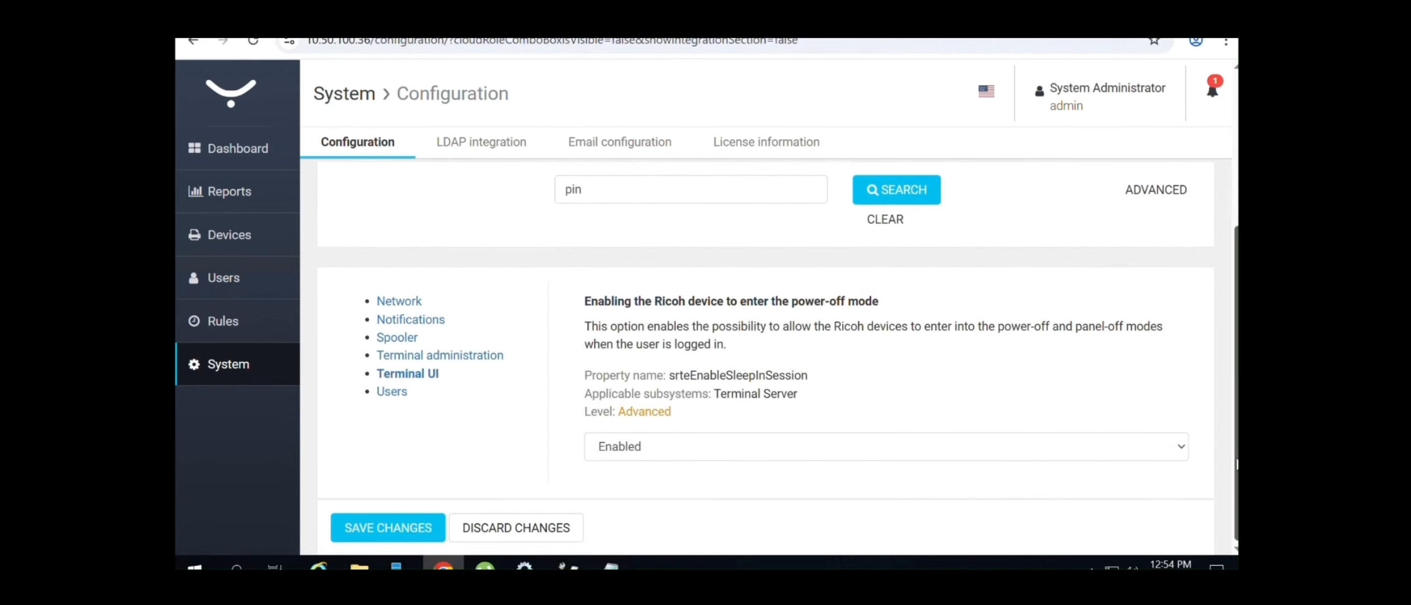
left_click(469, 362)
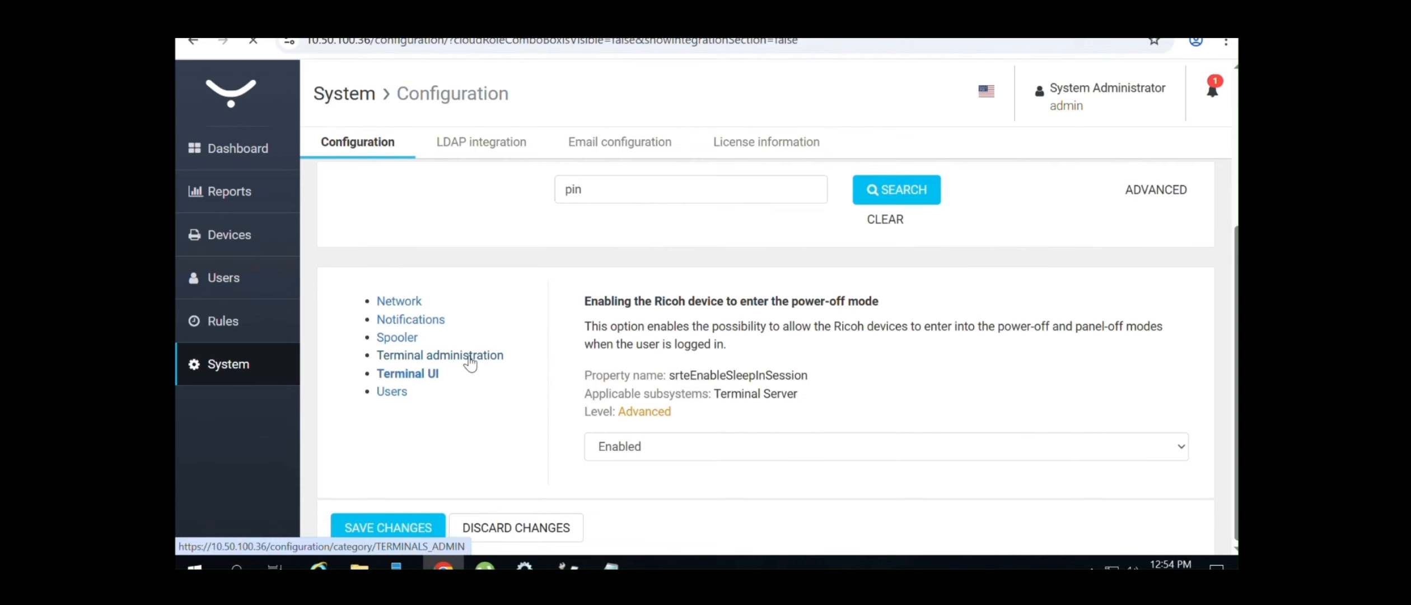
left_click_drag(1237, 194, 1237, 382)
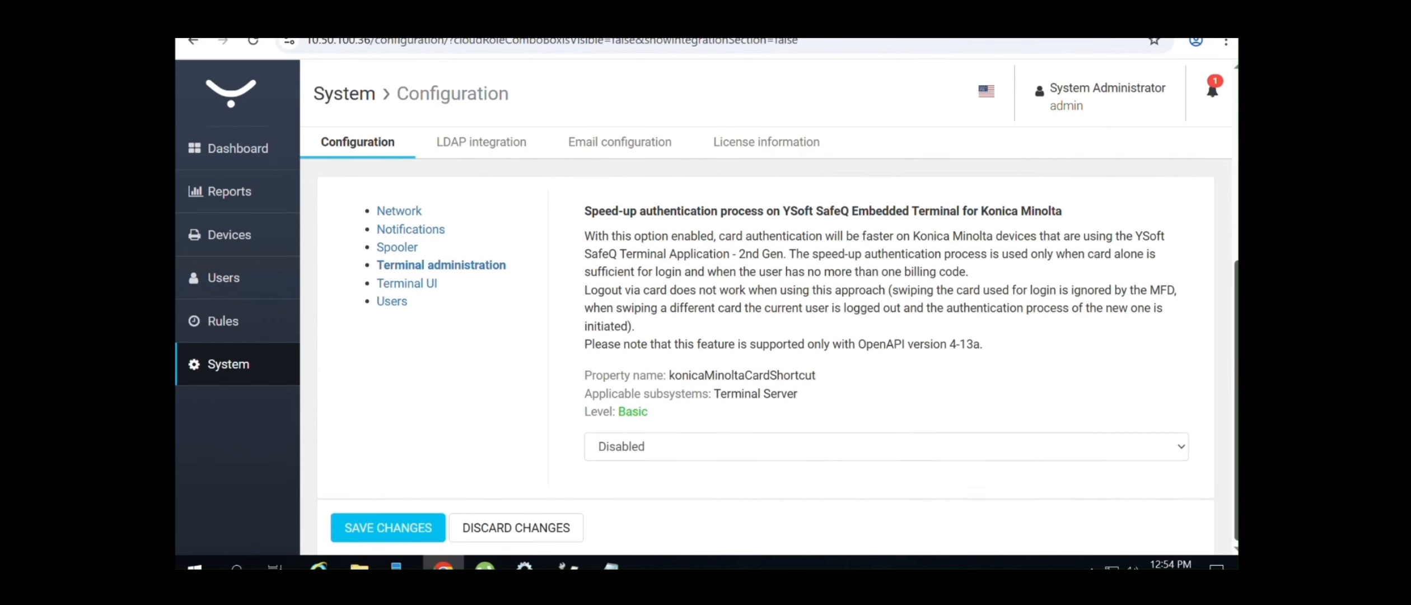
left_click(410, 251)
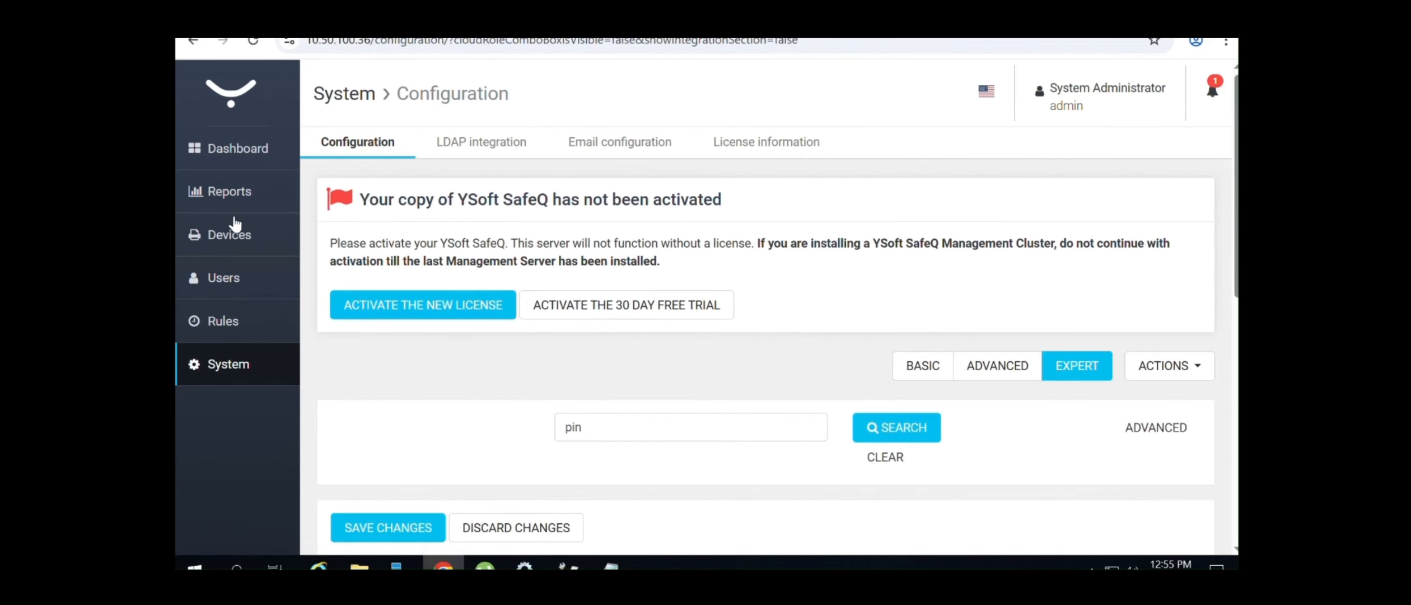
Reopen the test user's record and look over its Billing, Properties, Roles and Aliases sections
left_click(222, 277)
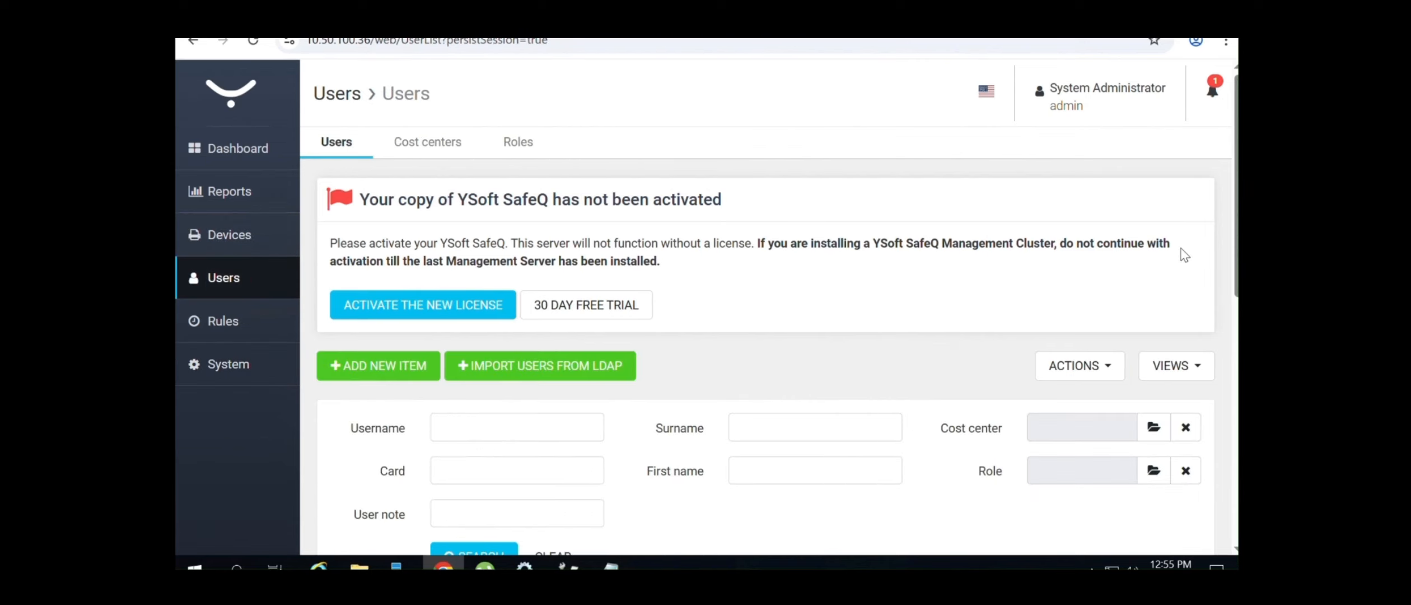
left_click_drag(1236, 230, 1236, 277)
scroll(1118, 421, "down", 6)
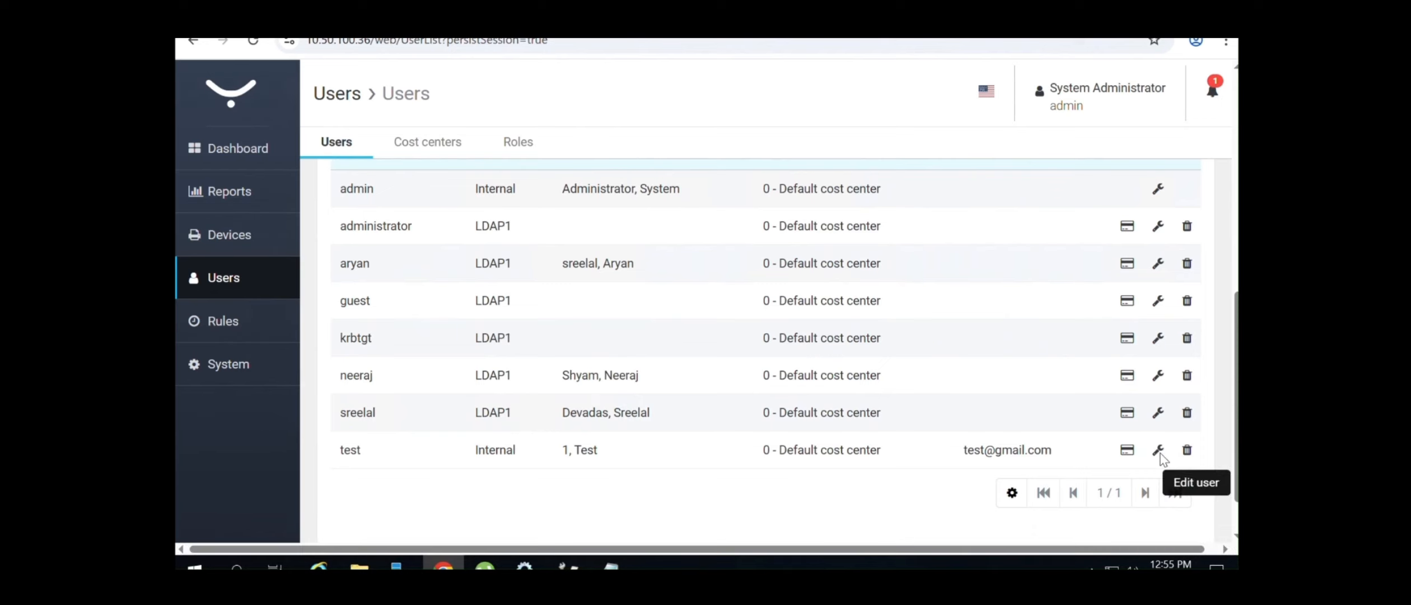
left_click(1158, 450)
scroll(1191, 381, "down", 4)
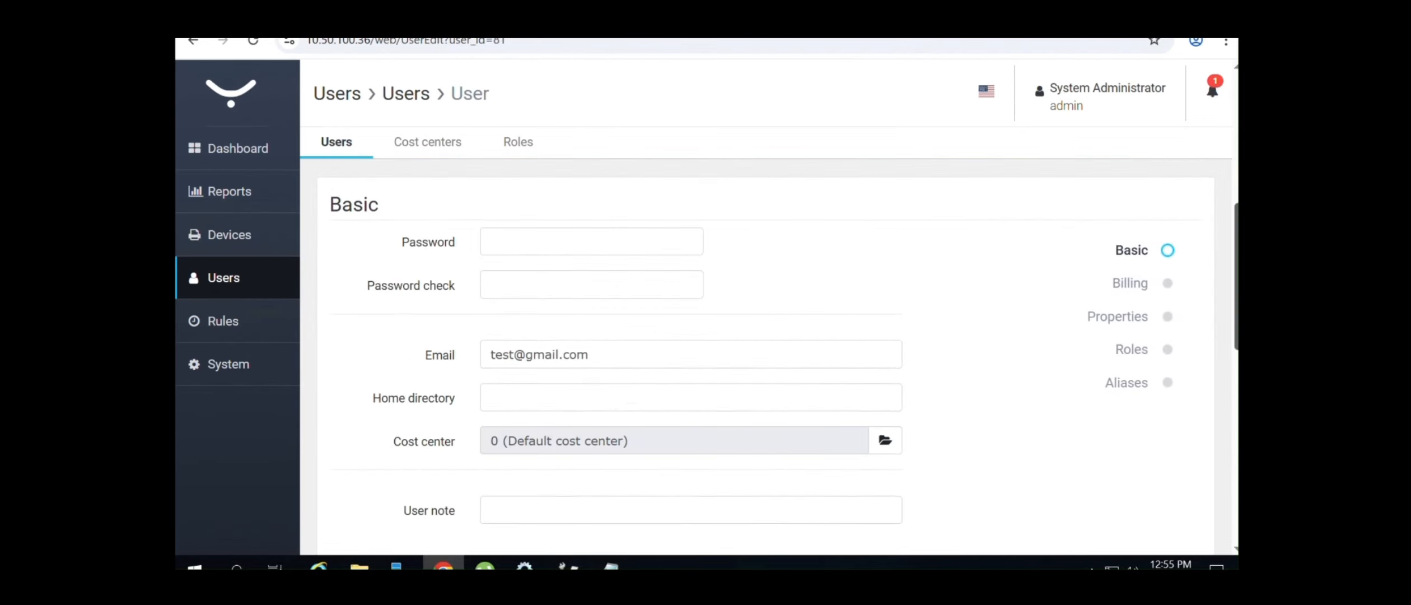
scroll(1192, 380, "up", 2)
scroll(765, 364, "down", 8)
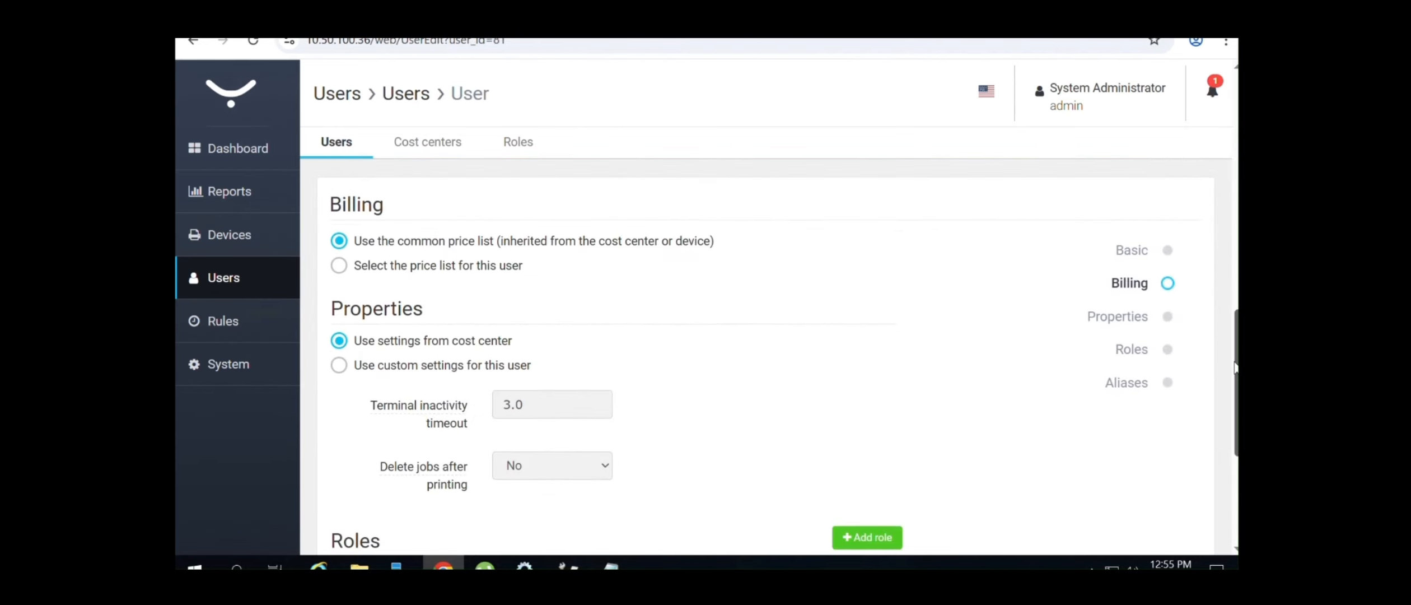
scroll(766, 386, "down", 2)
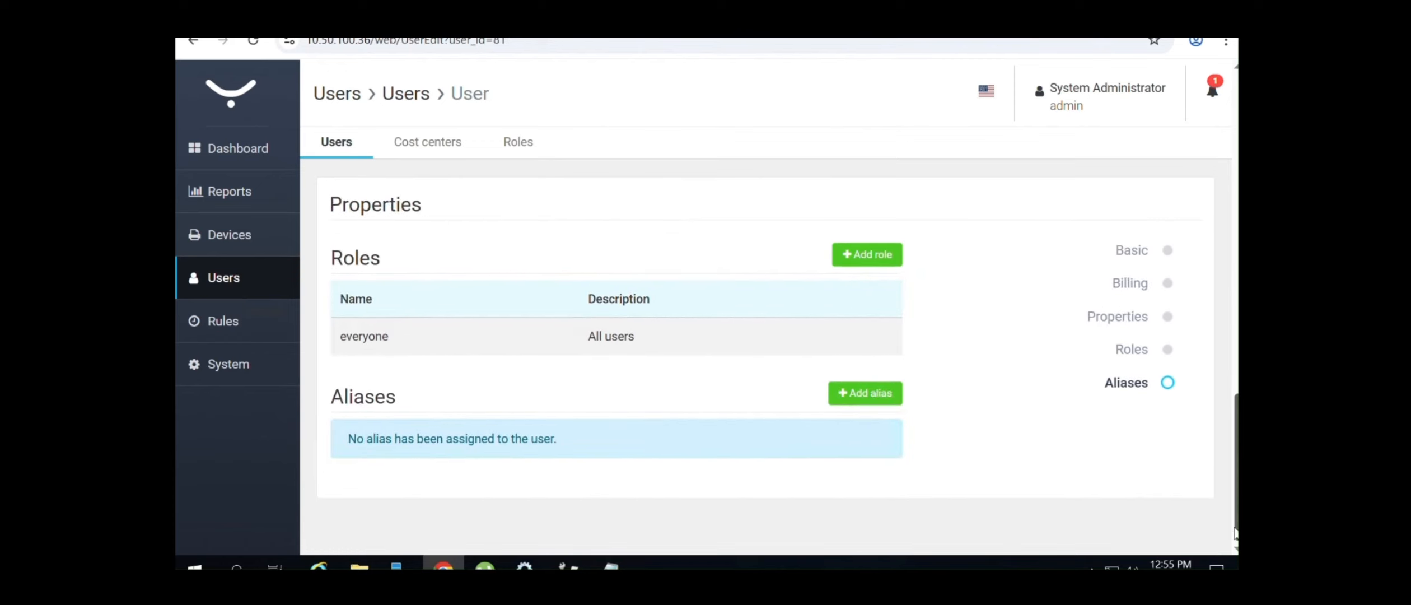
left_click_drag(1235, 490, 1236, 194)
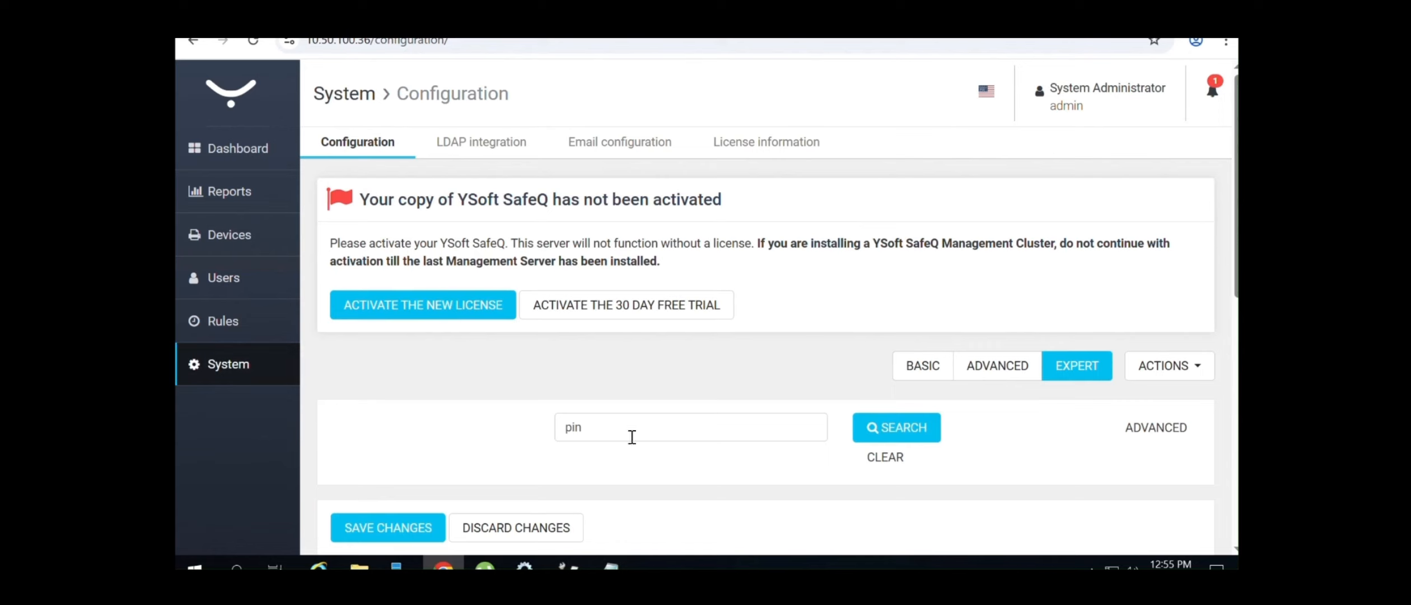
Replace the 'pin' search with 'login' and search the configuration properties
double_click(573, 427)
key("BackSpace")
type("login")
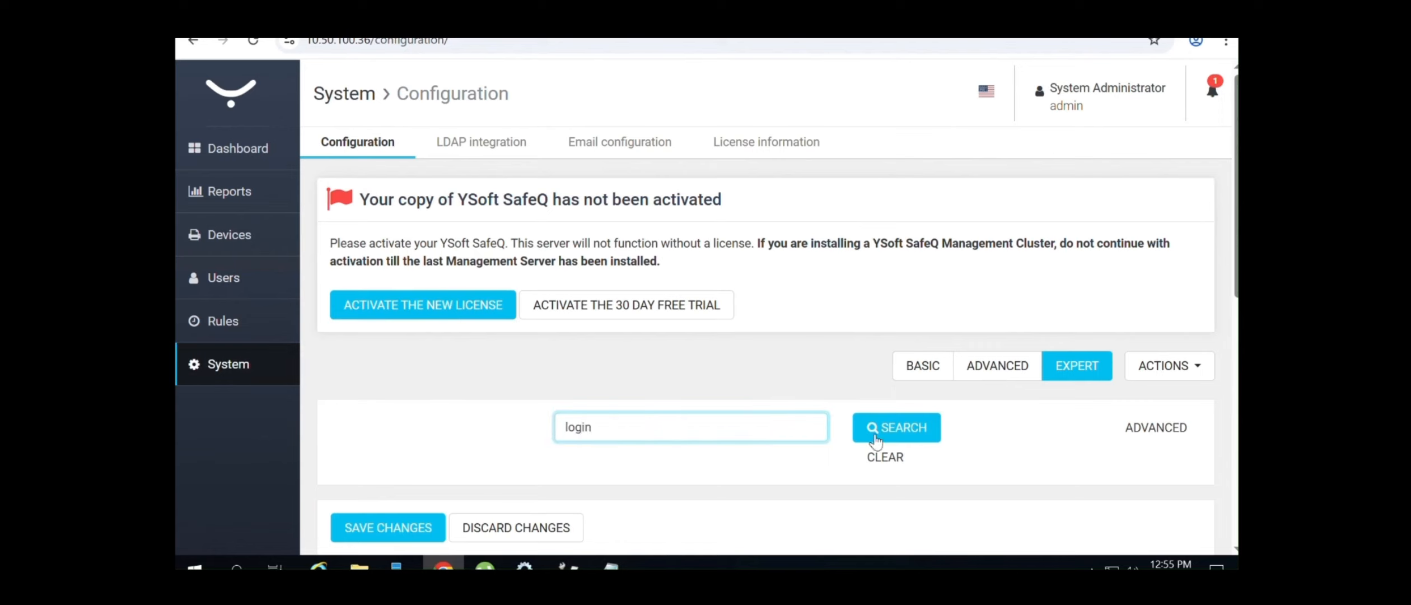
left_click(904, 427)
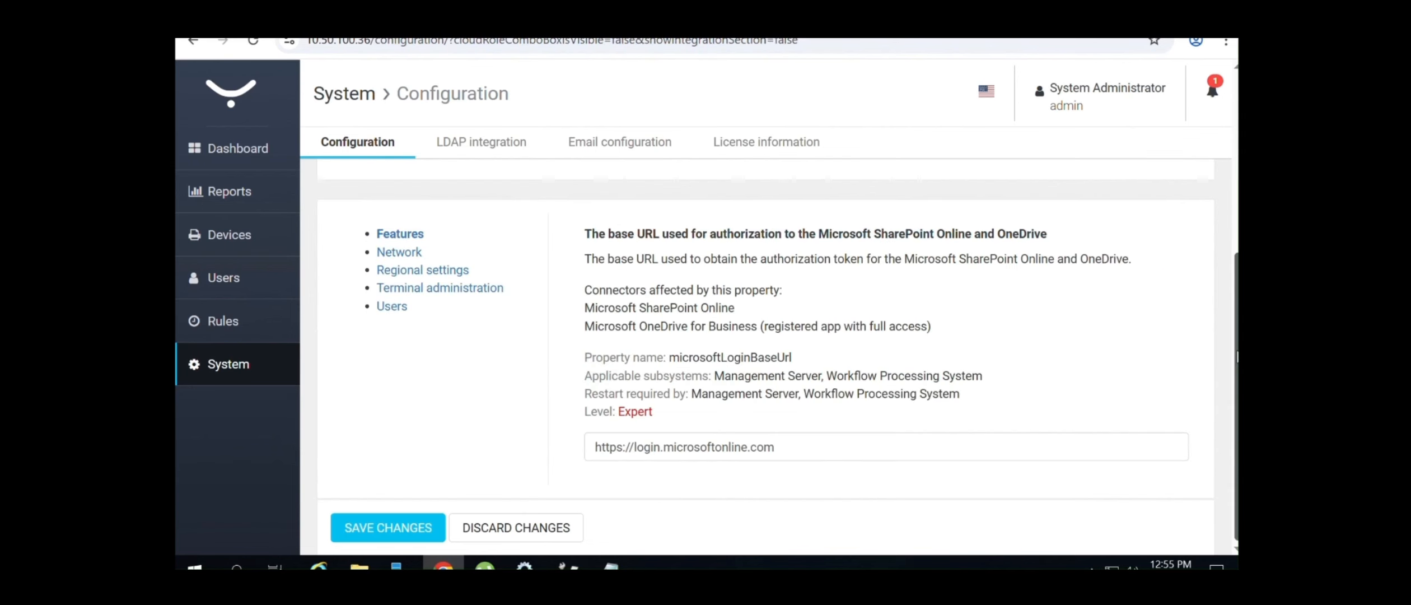
Search the properties for 'alternate login', which finds no matches
scroll(1149, 180, "up", 3)
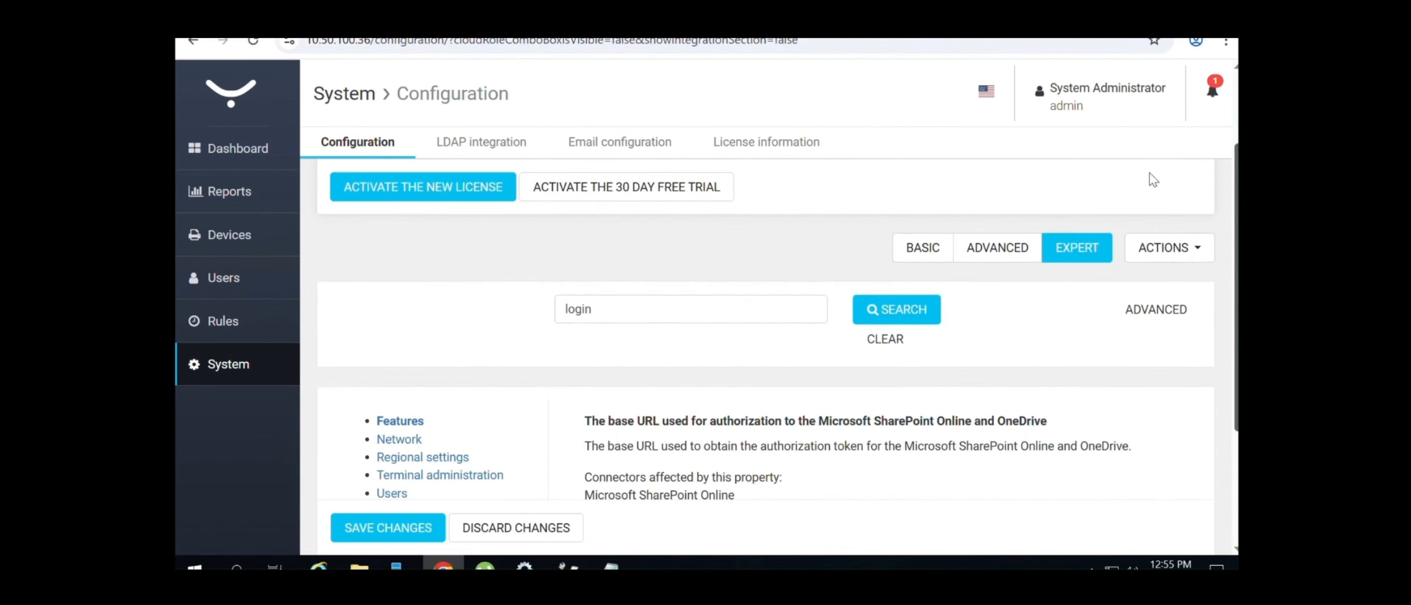
double_click(558, 305)
key("BackSpace")
type("alternate")
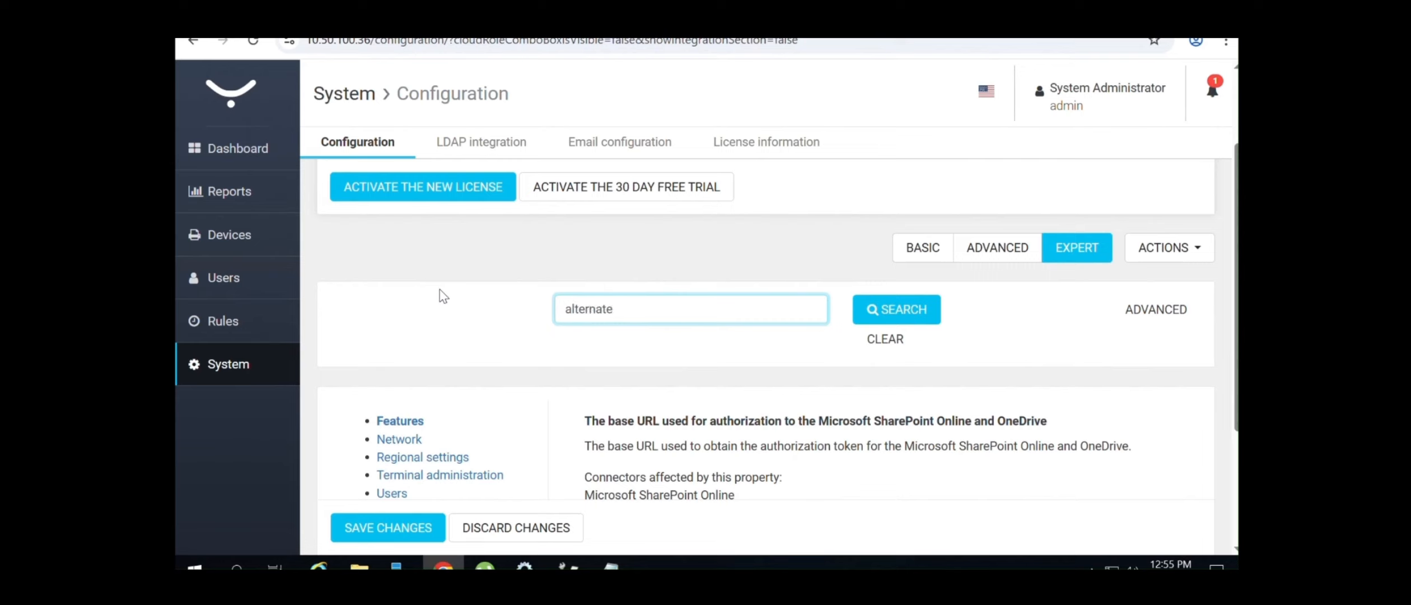
type(" login")
left_click(910, 310)
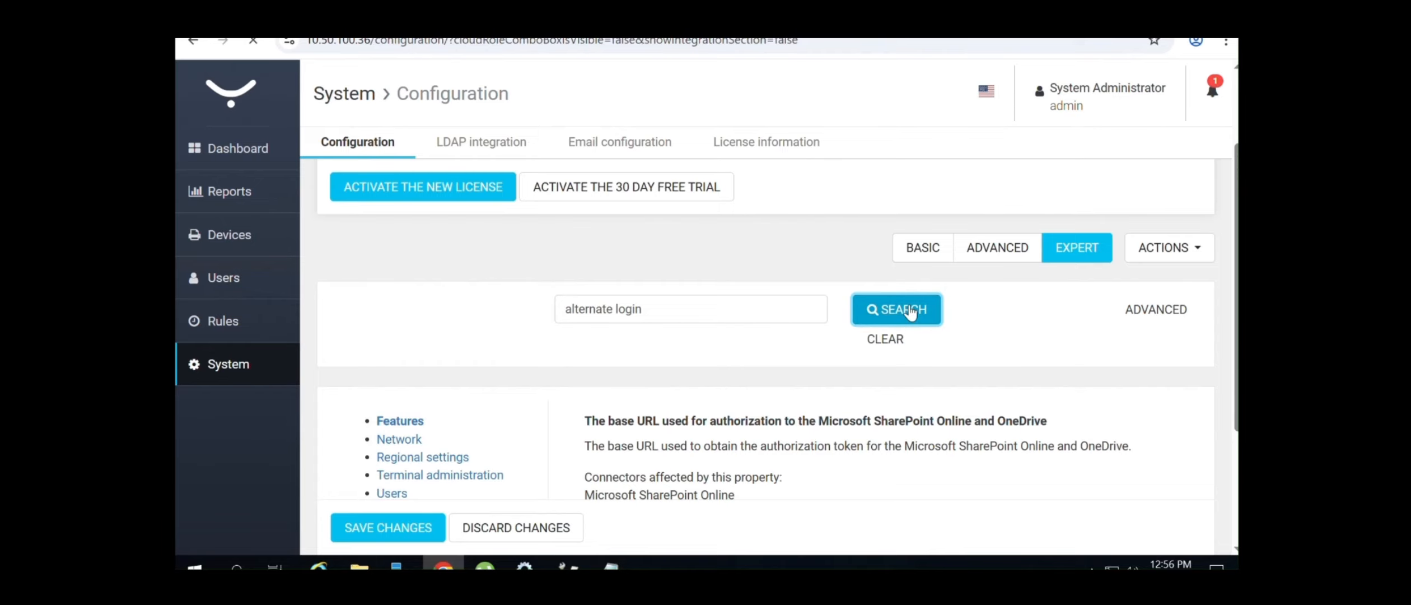
left_click_drag(1237, 410, 1236, 454)
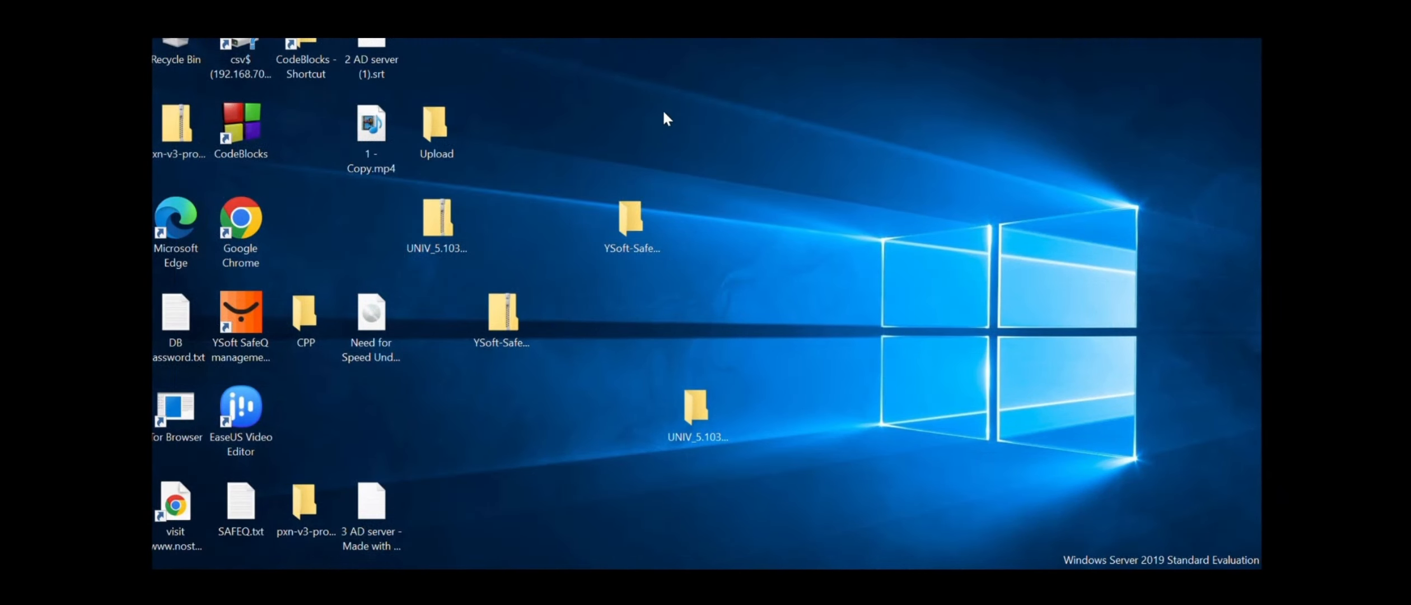
Extract the UNIV_5.1035.2.0_PCL6_x64 zip into its own folder with 7-Zip, dismissing the replace prompt
left_click(448, 217)
right_click(430, 225)
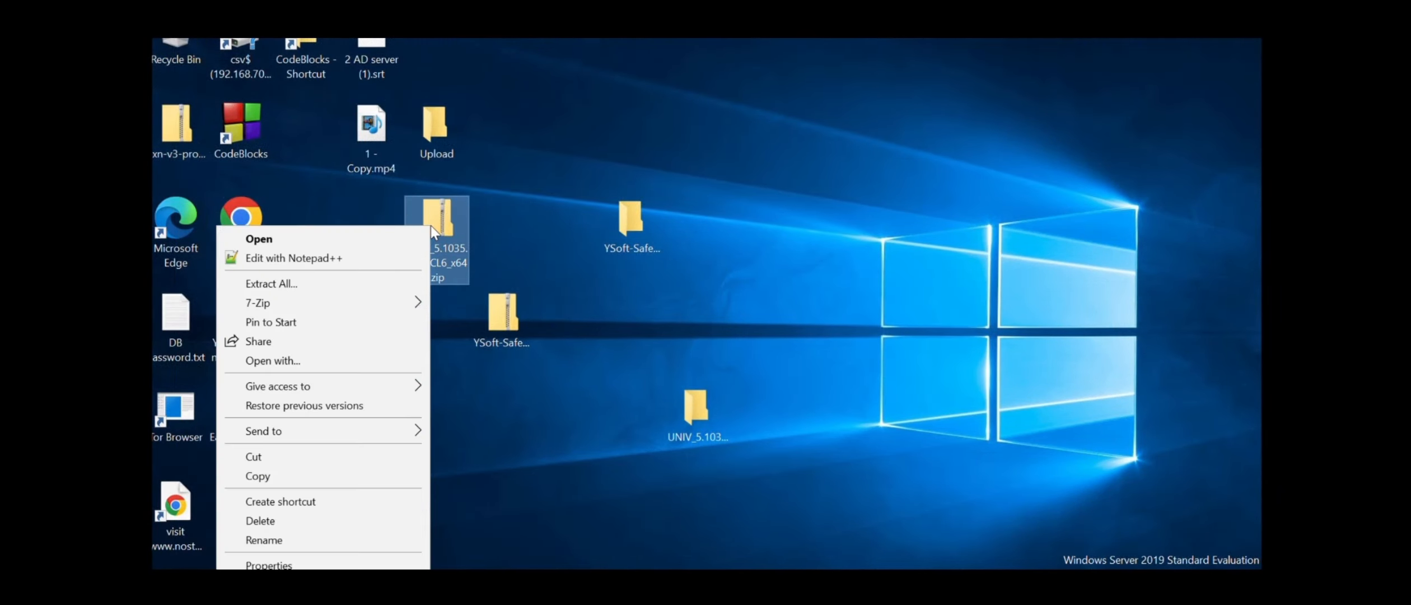
mouse_move(319, 303)
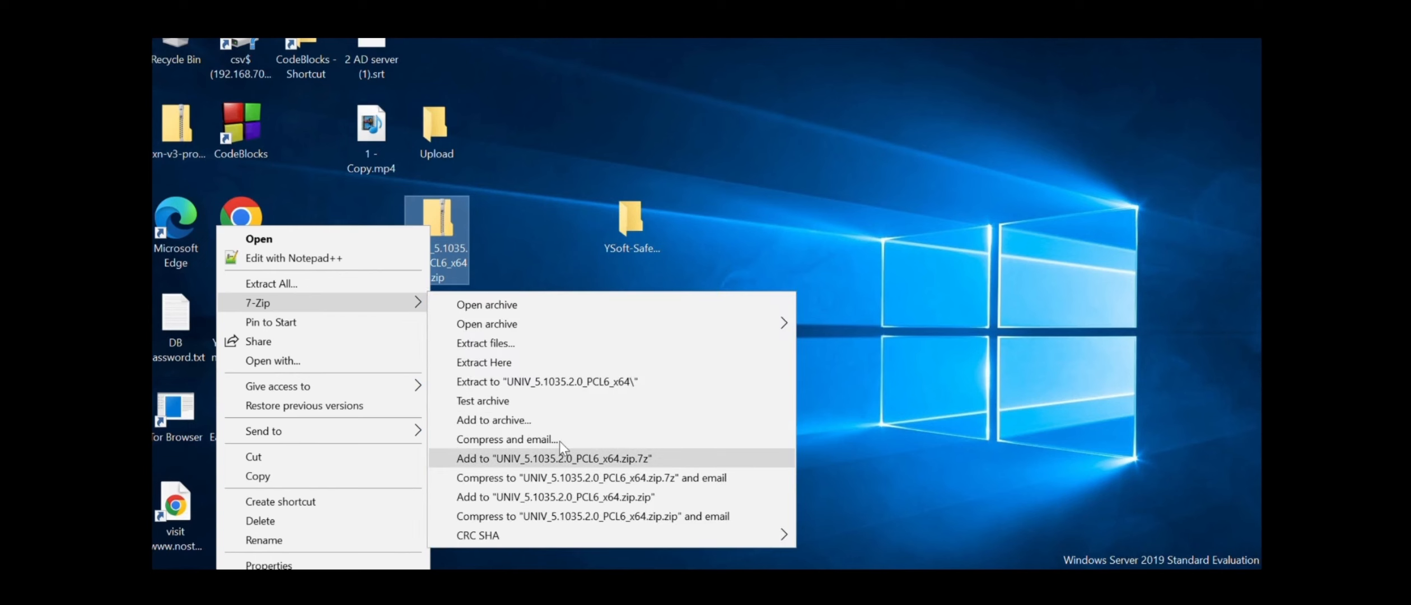
left_click(532, 385)
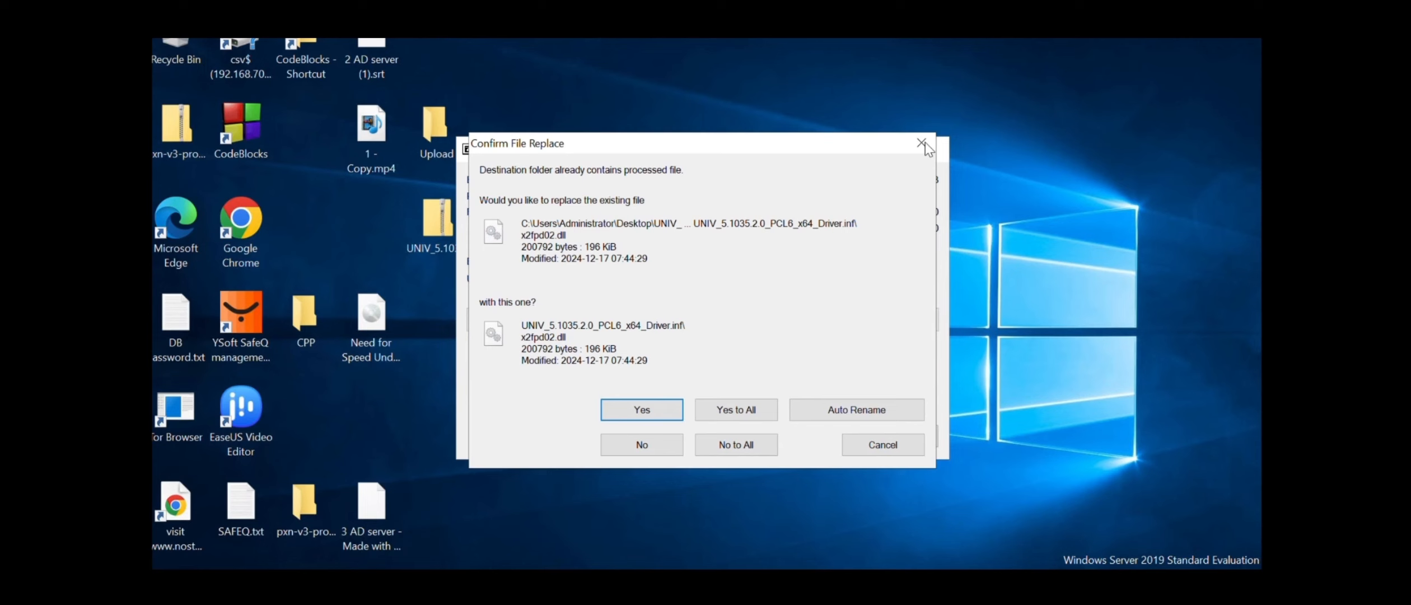
left_click(922, 143)
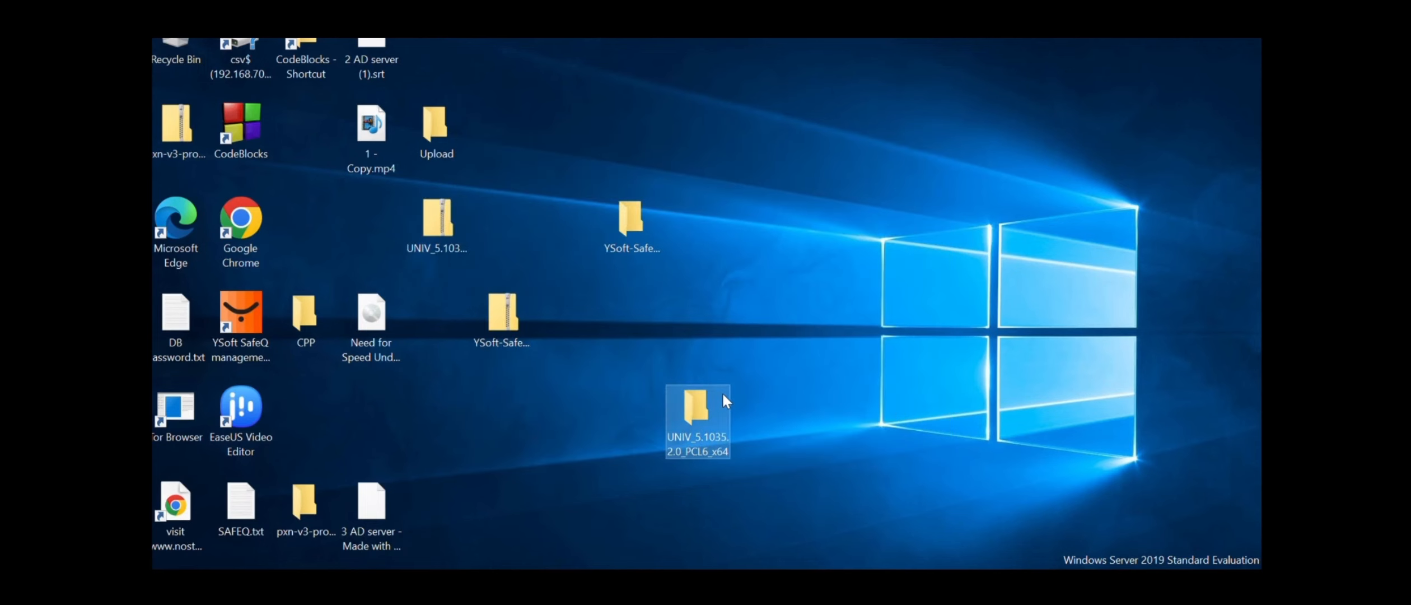
Check the driver files in the extracted Driver.inf folder, then return to Print Management
double_click(723, 396)
left_click(691, 127)
double_click(691, 128)
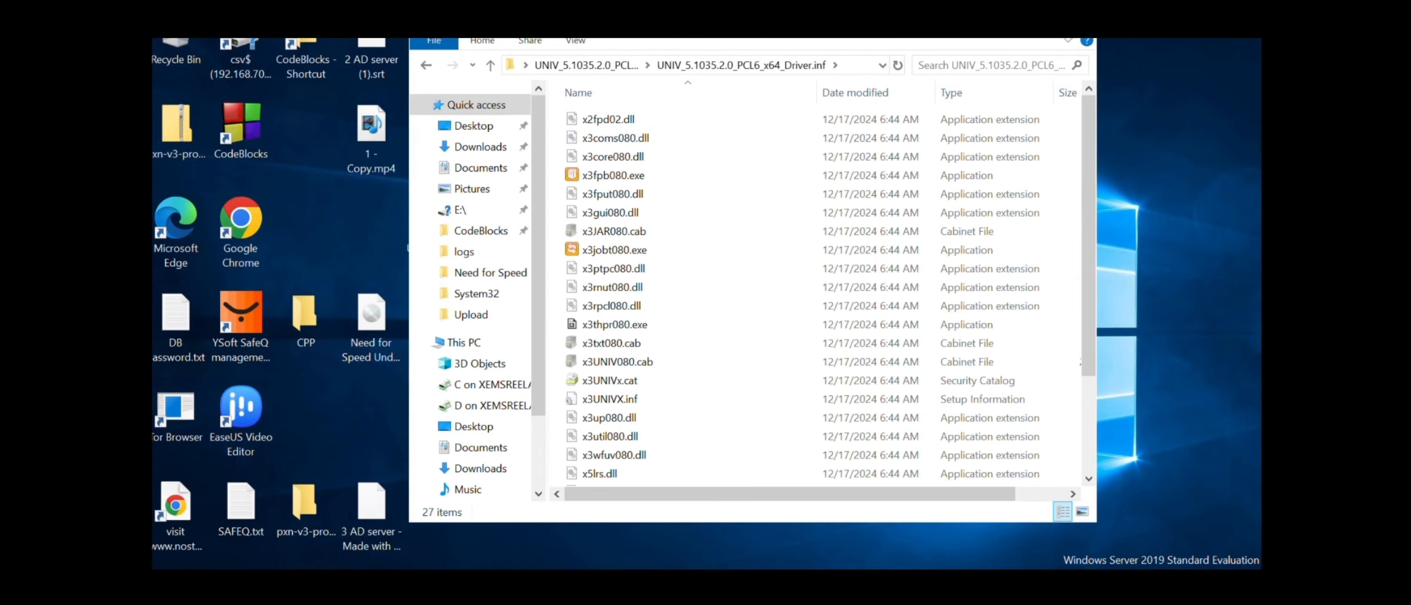
left_click(1078, 18)
left_click(566, 588)
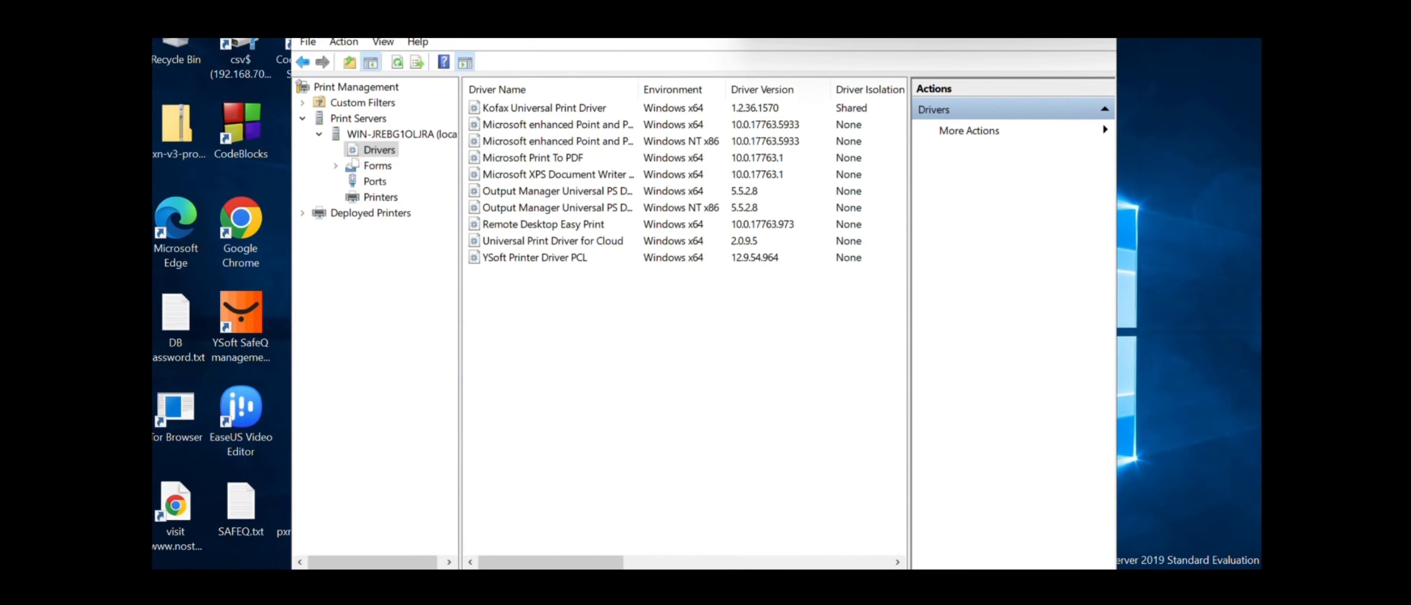
Expand the local print server in Print Management and show its installed drivers
left_click_drag(430, 23, 439, 65)
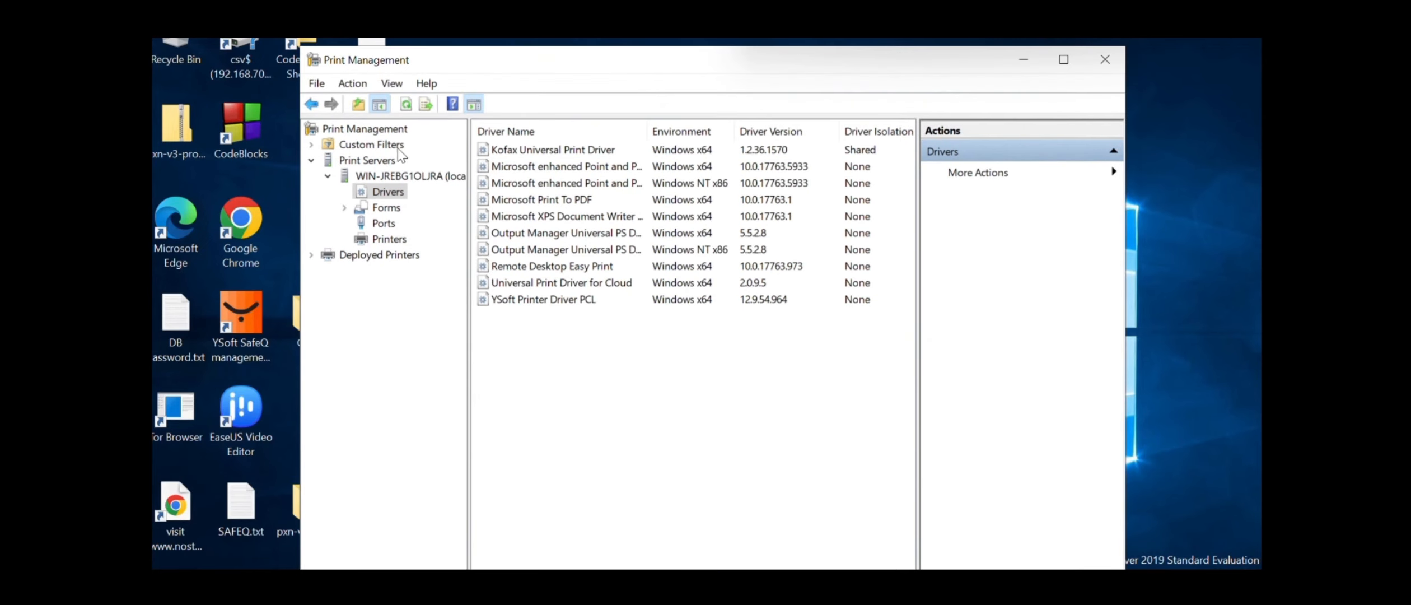
left_click(311, 161)
left_click(311, 161)
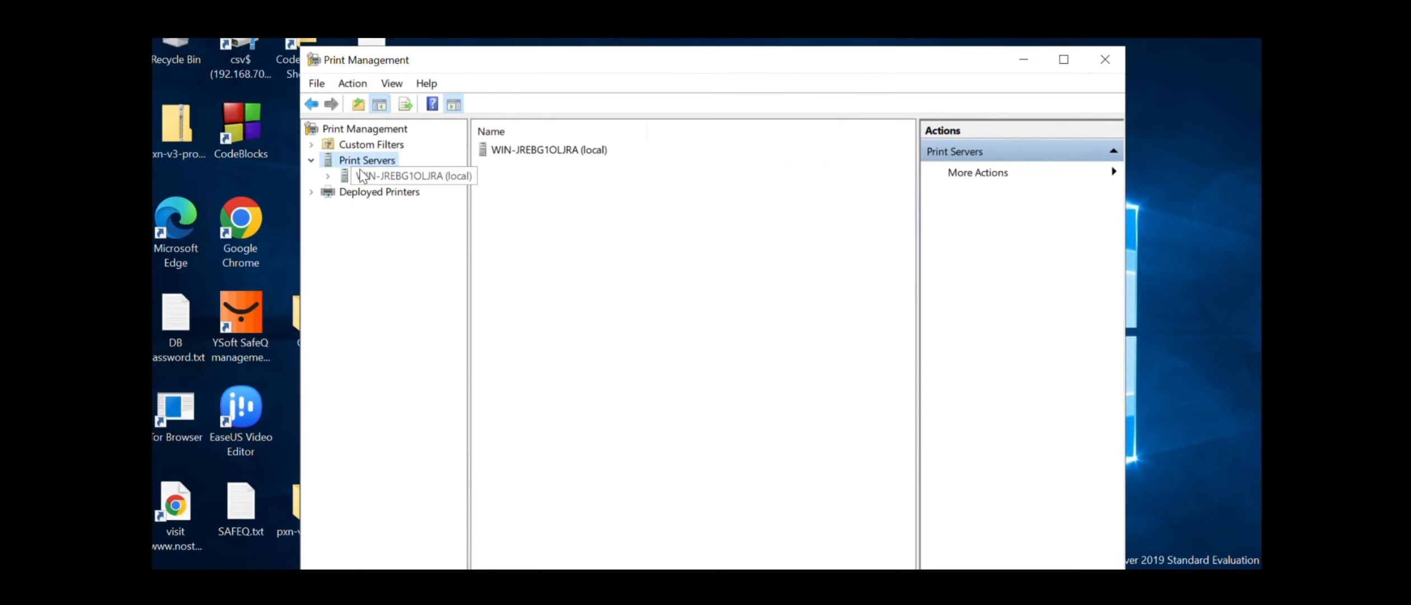
left_click(328, 176)
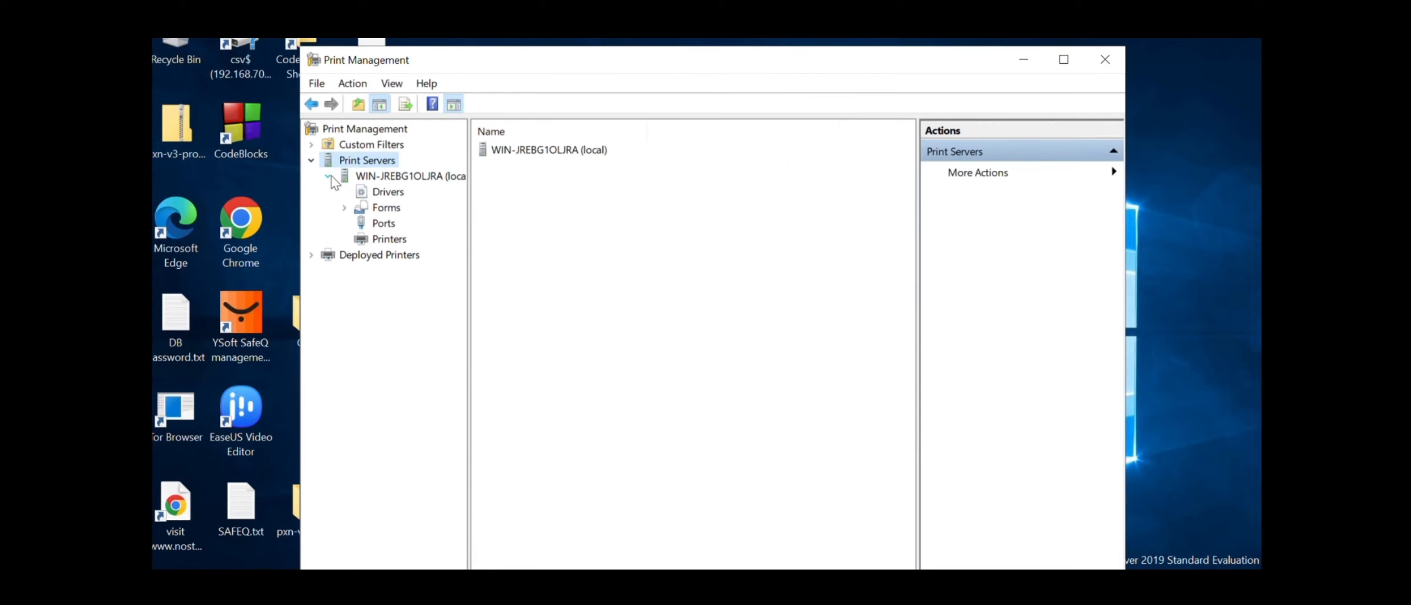
left_click(382, 193)
Install the x64 Xerox Global Print Driver PCL6 from Driver.inf\x3UNIVX.inf
right_click(549, 334)
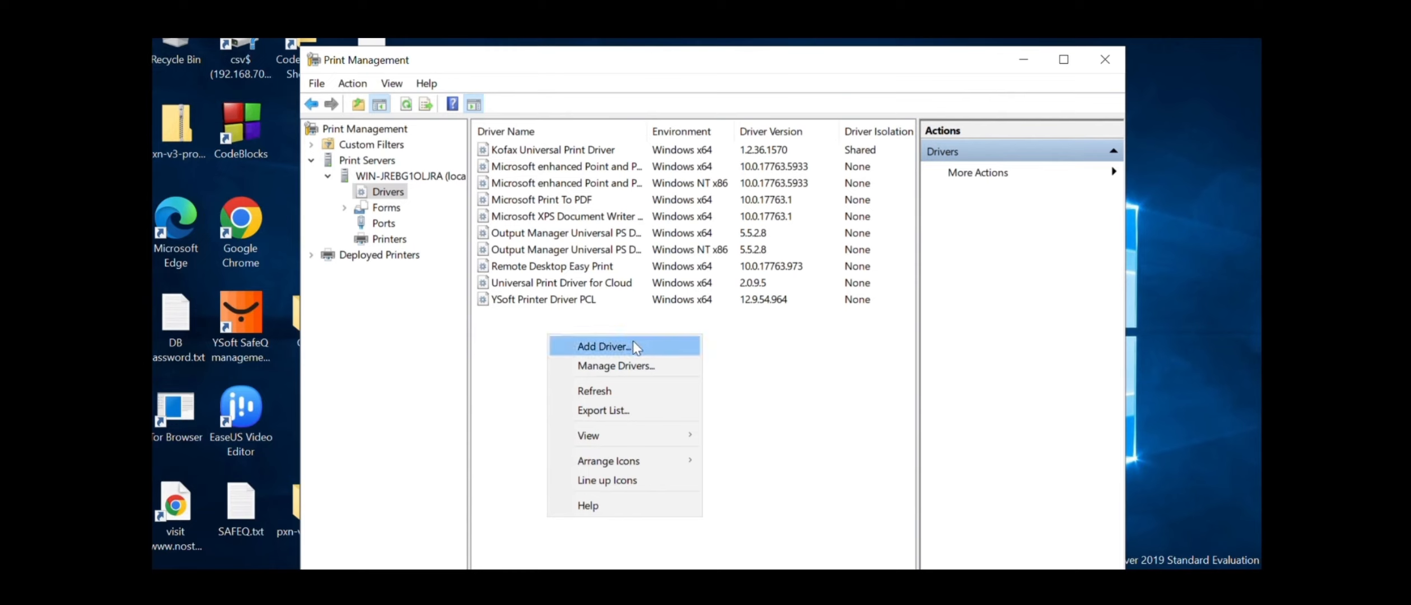
left_click(632, 346)
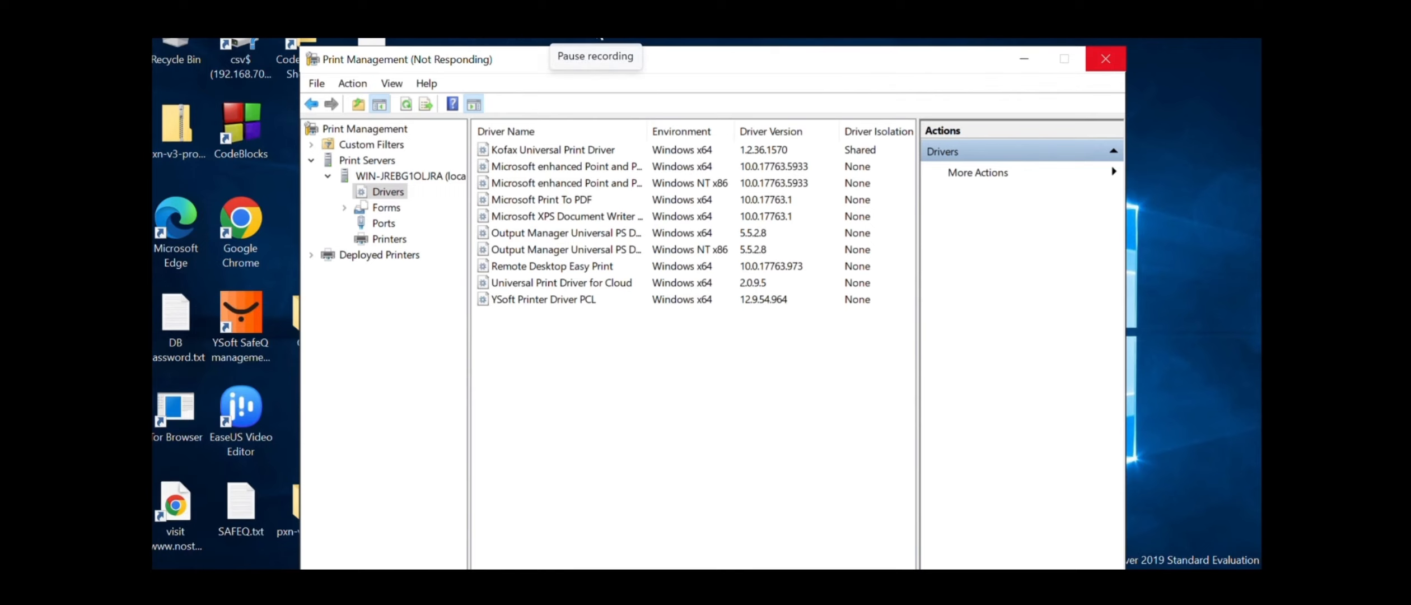
left_click(701, 435)
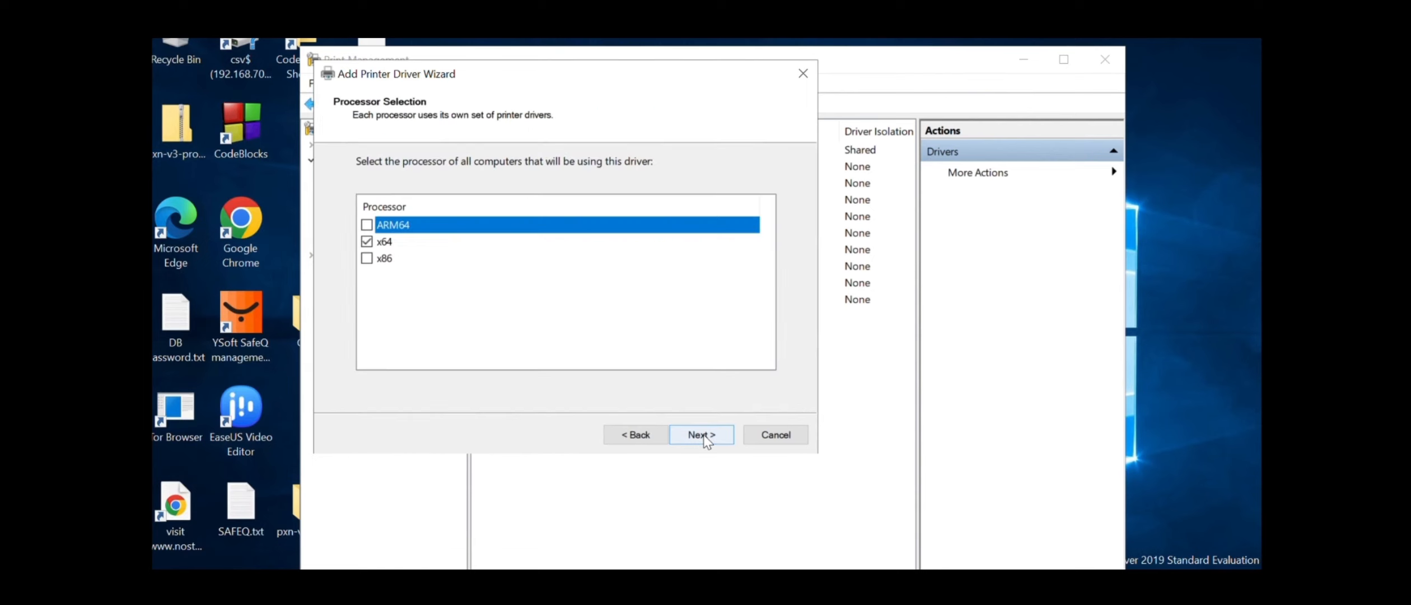
left_click(704, 435)
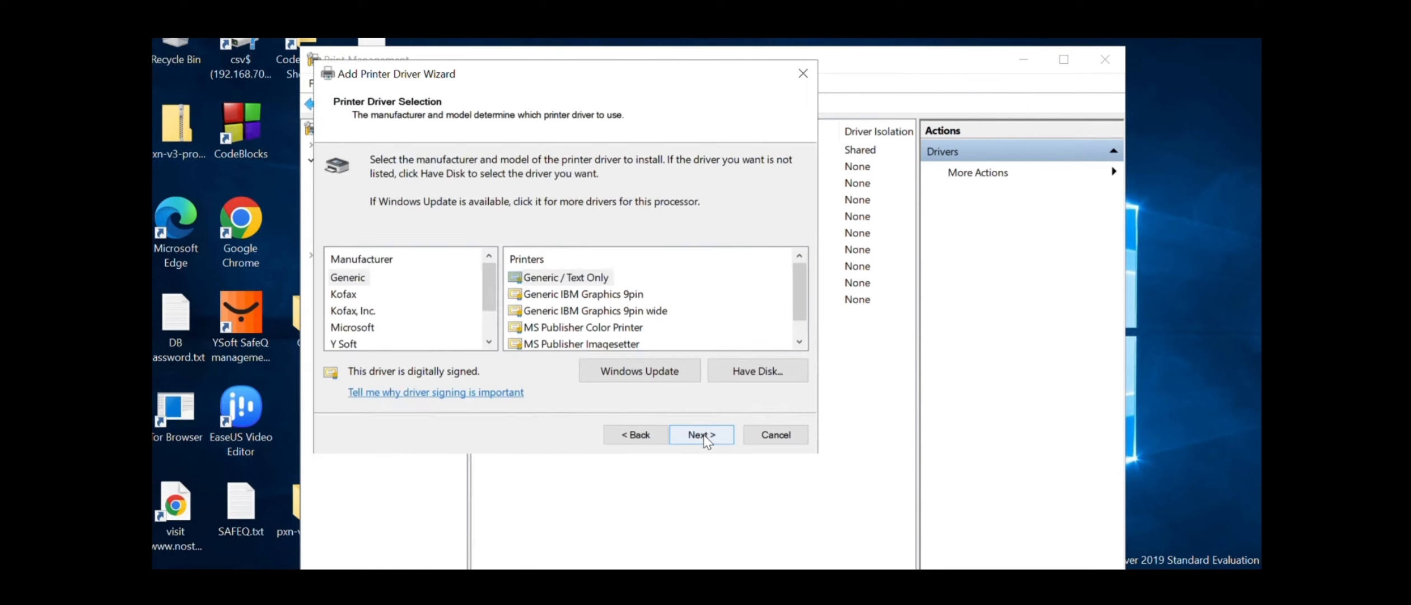
left_click(761, 373)
left_click(709, 345)
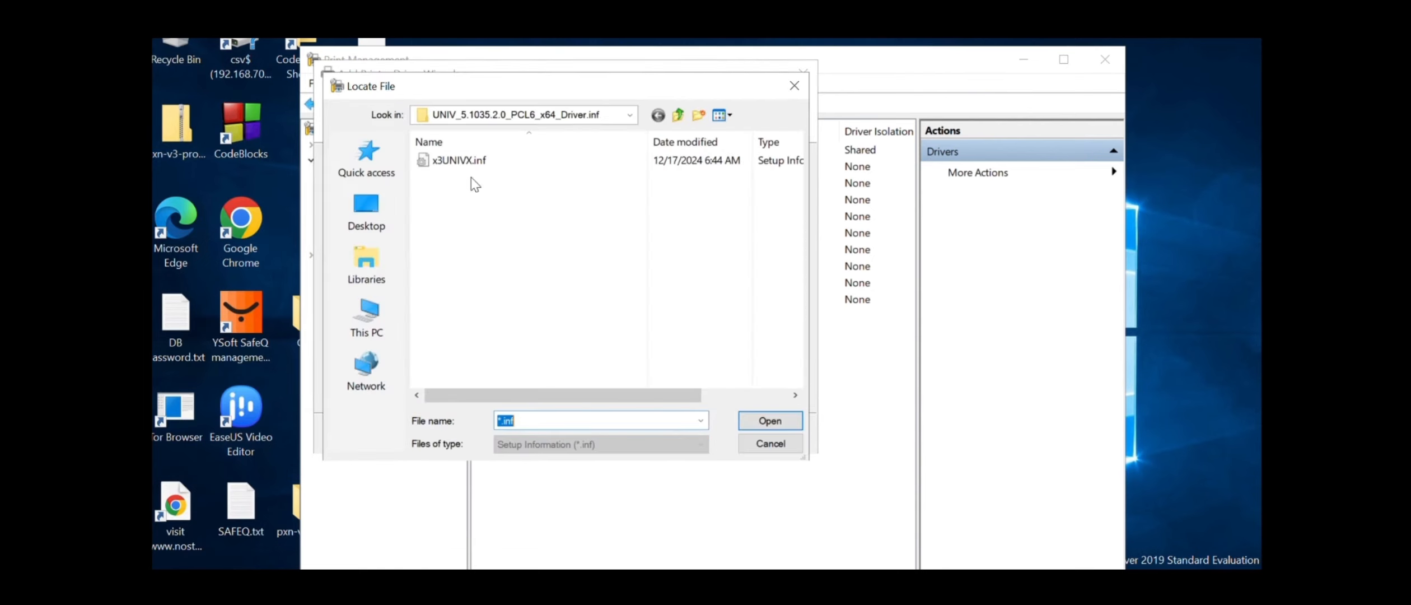
left_click(499, 115)
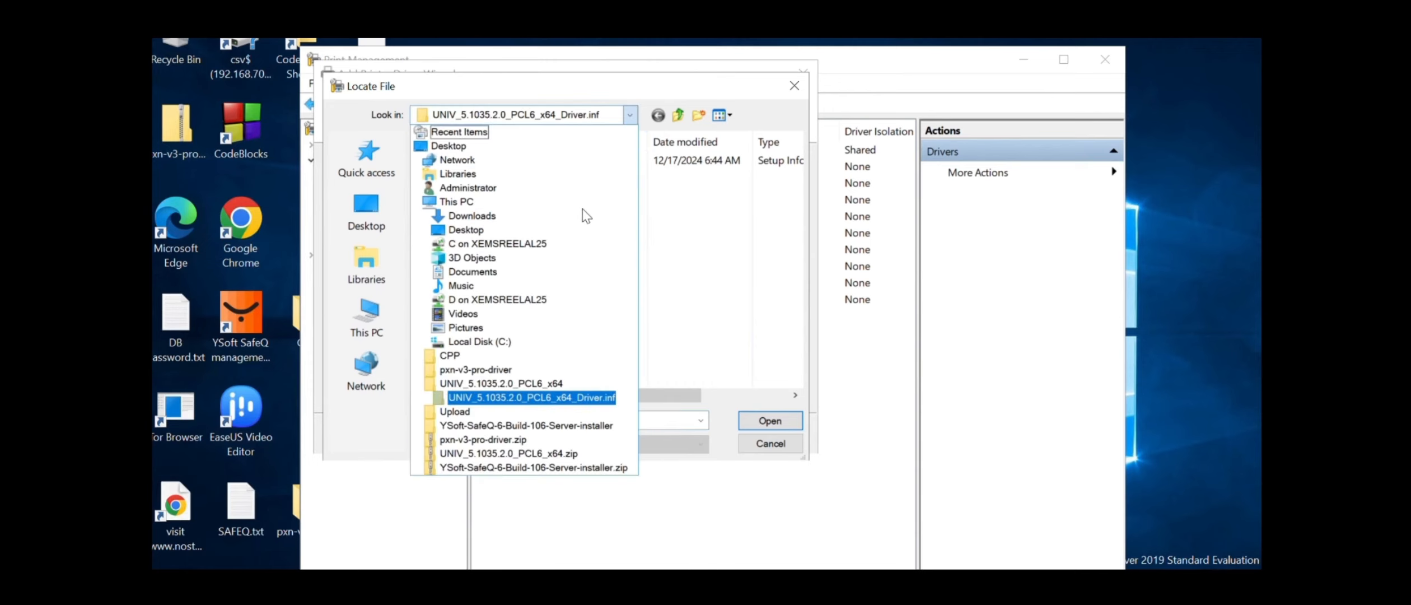
left_click(554, 398)
double_click(471, 159)
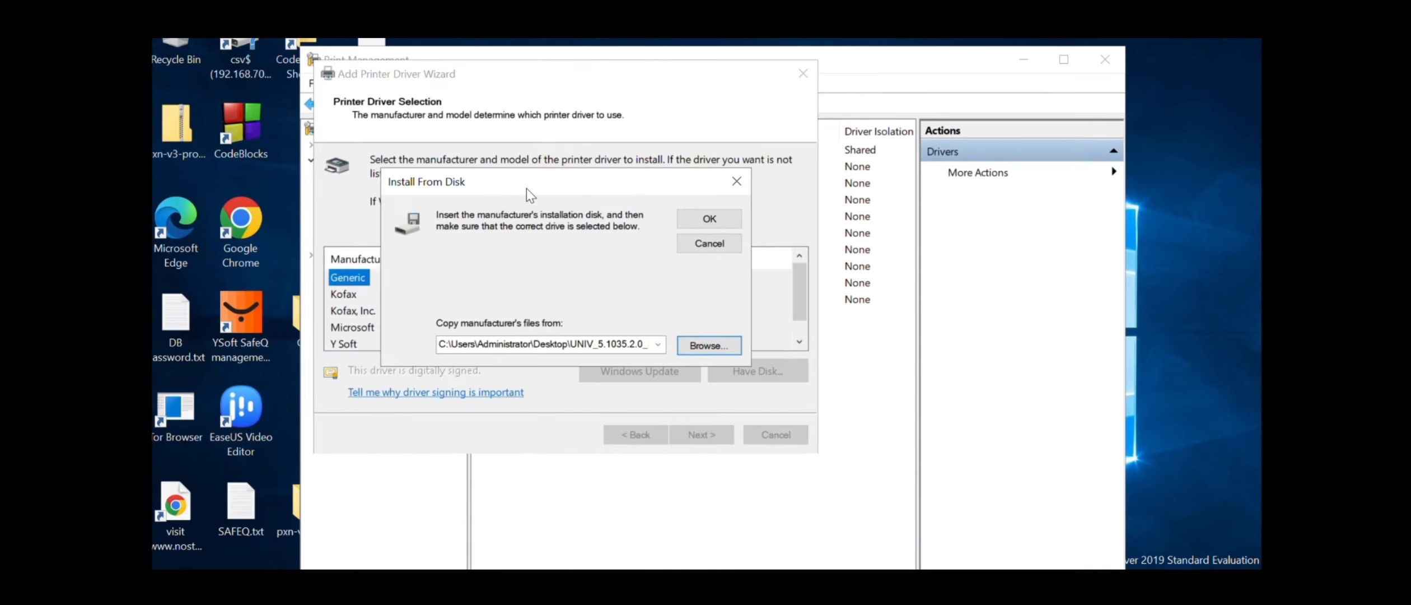
left_click(700, 220)
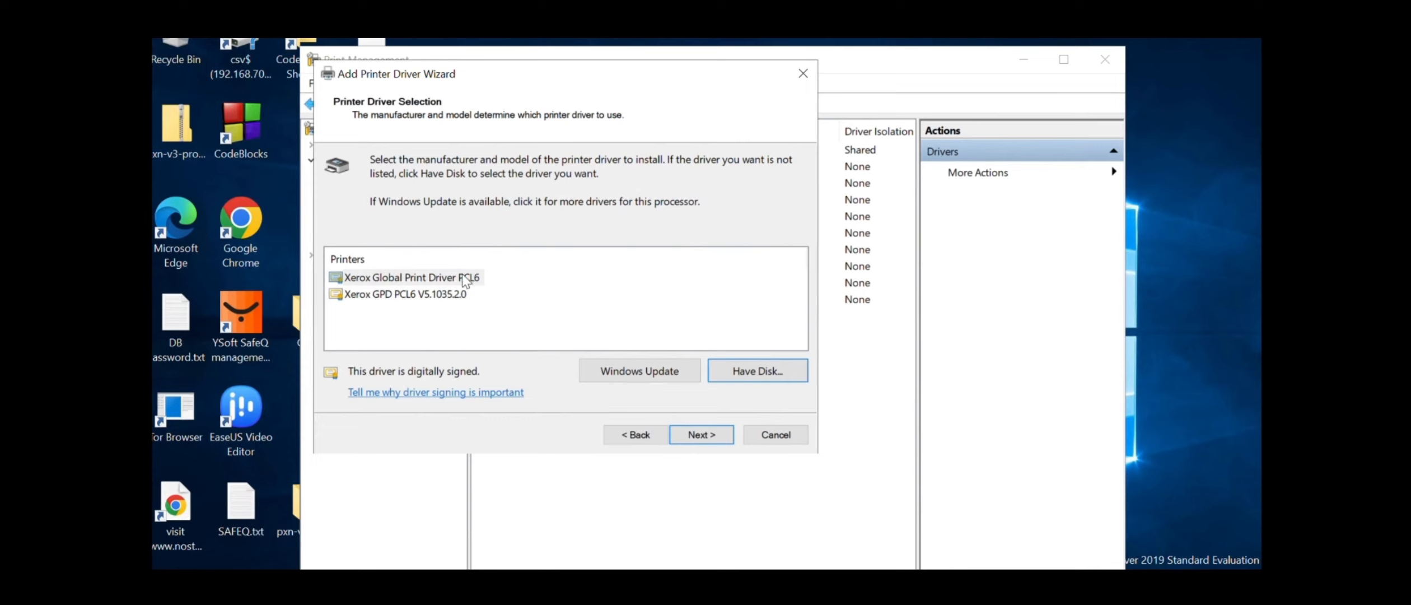
left_click(695, 434)
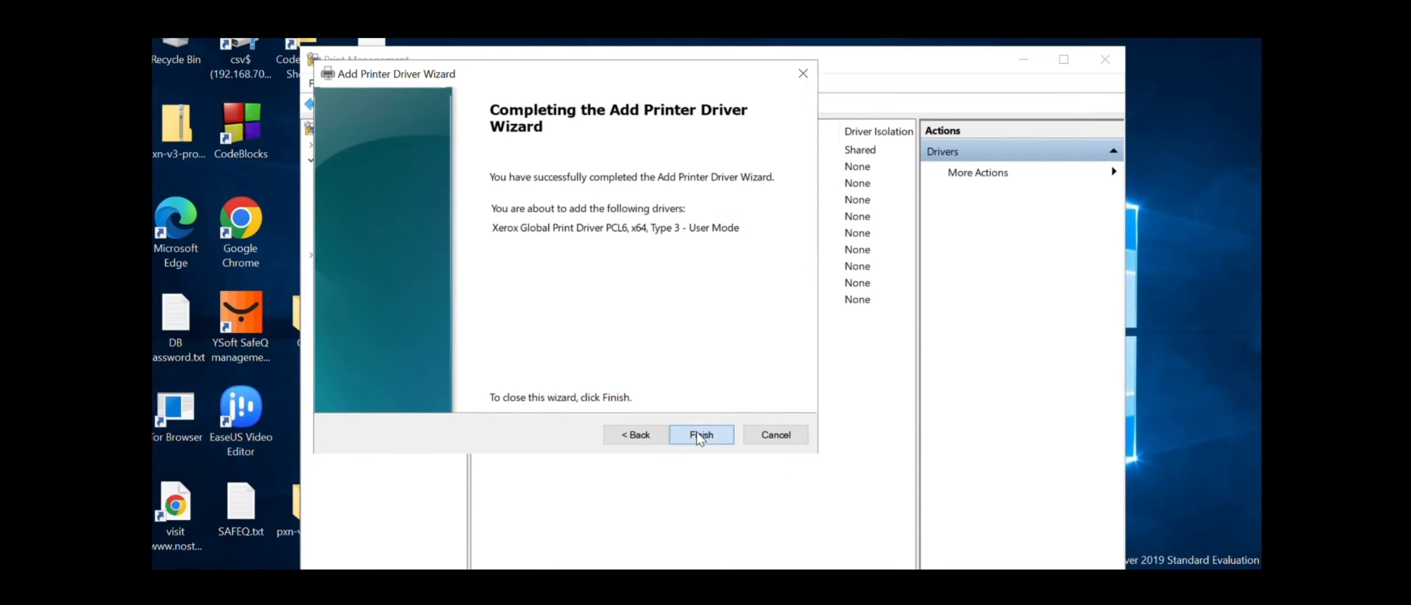
left_click(699, 434)
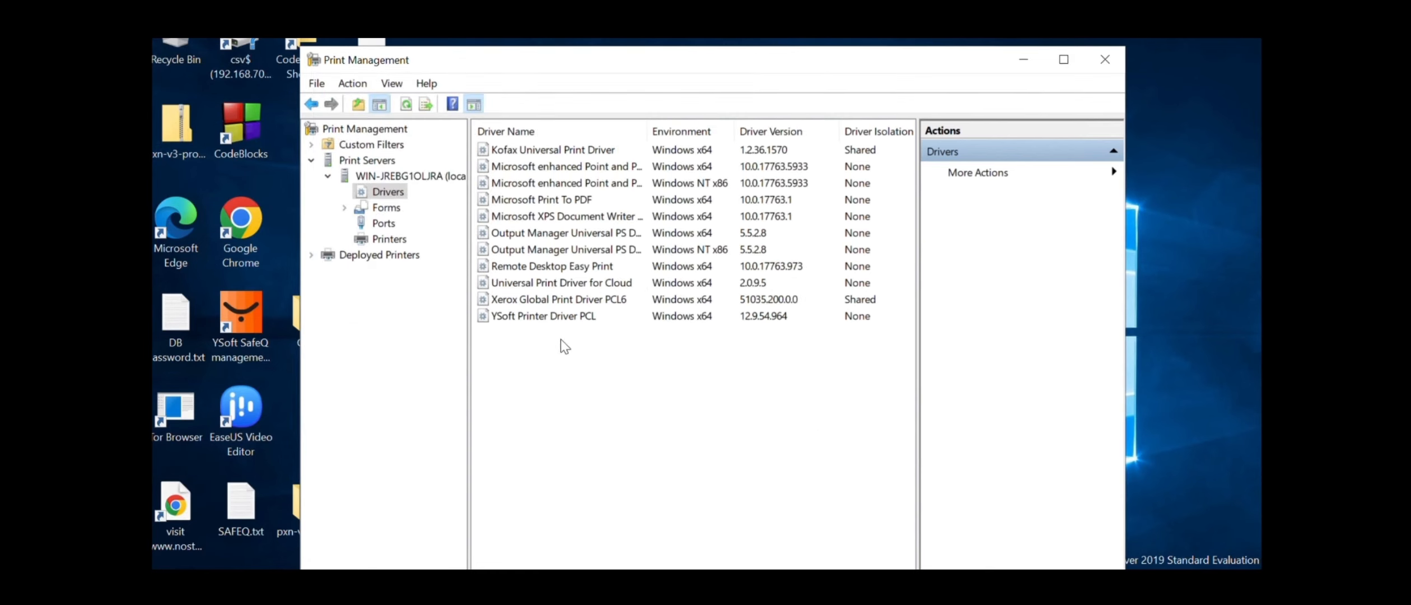
Create a new Standard TCP/IP port for 127.0.0.1 named SQ
left_click(383, 223)
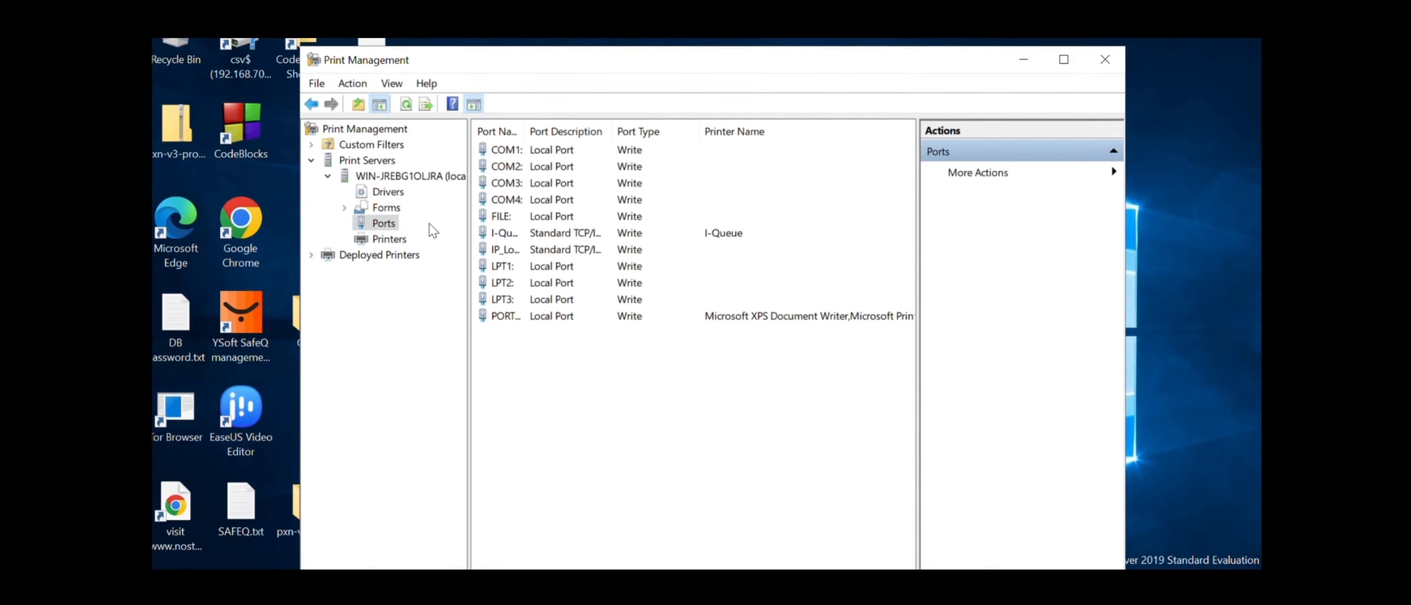
right_click(551, 373)
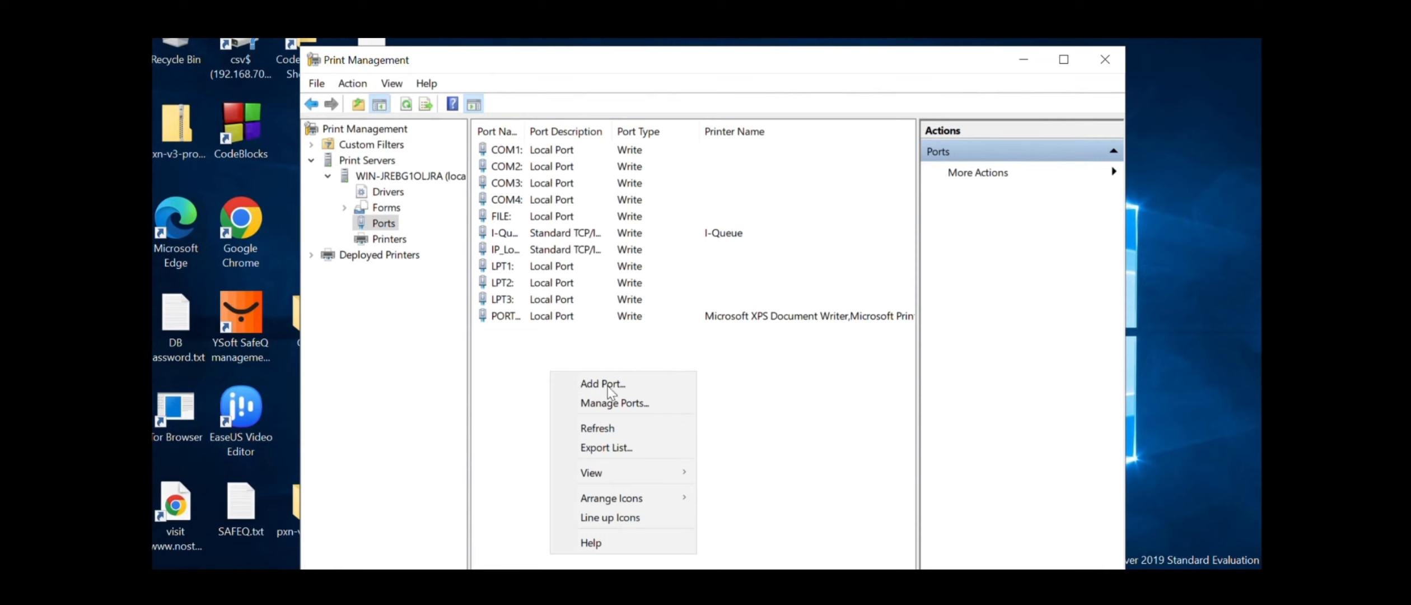
left_click(636, 386)
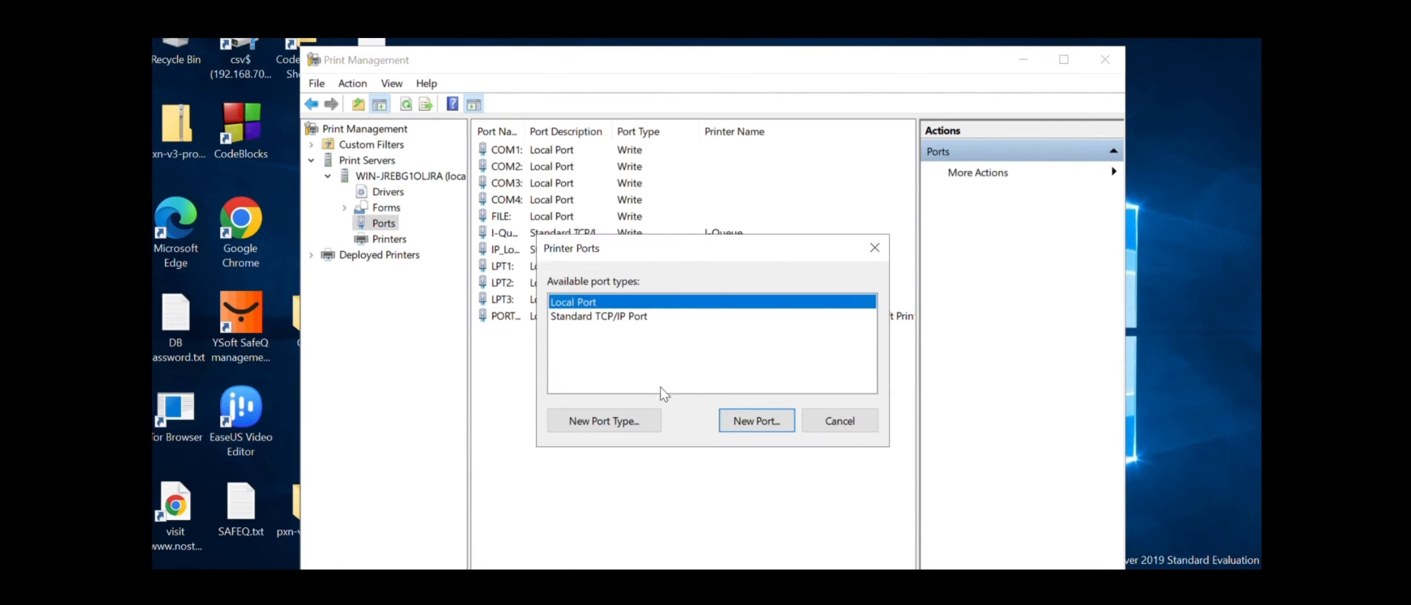
left_click(678, 358)
left_click(756, 421)
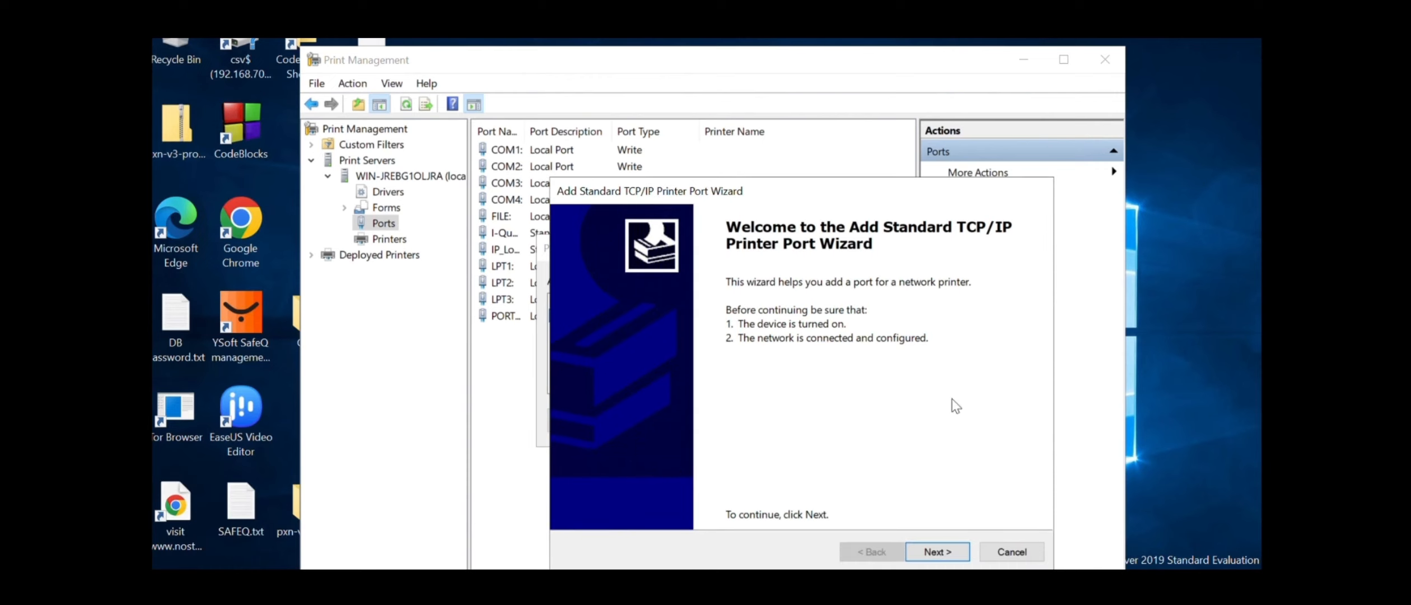
left_click(937, 551)
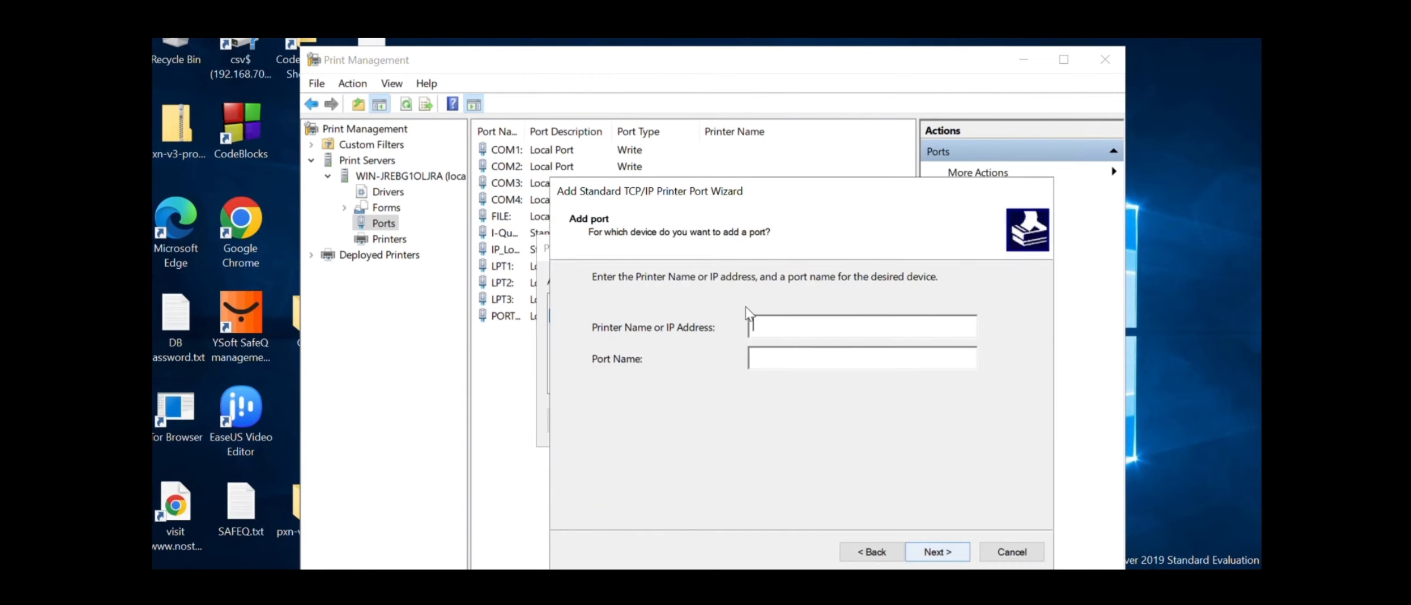
type("127")
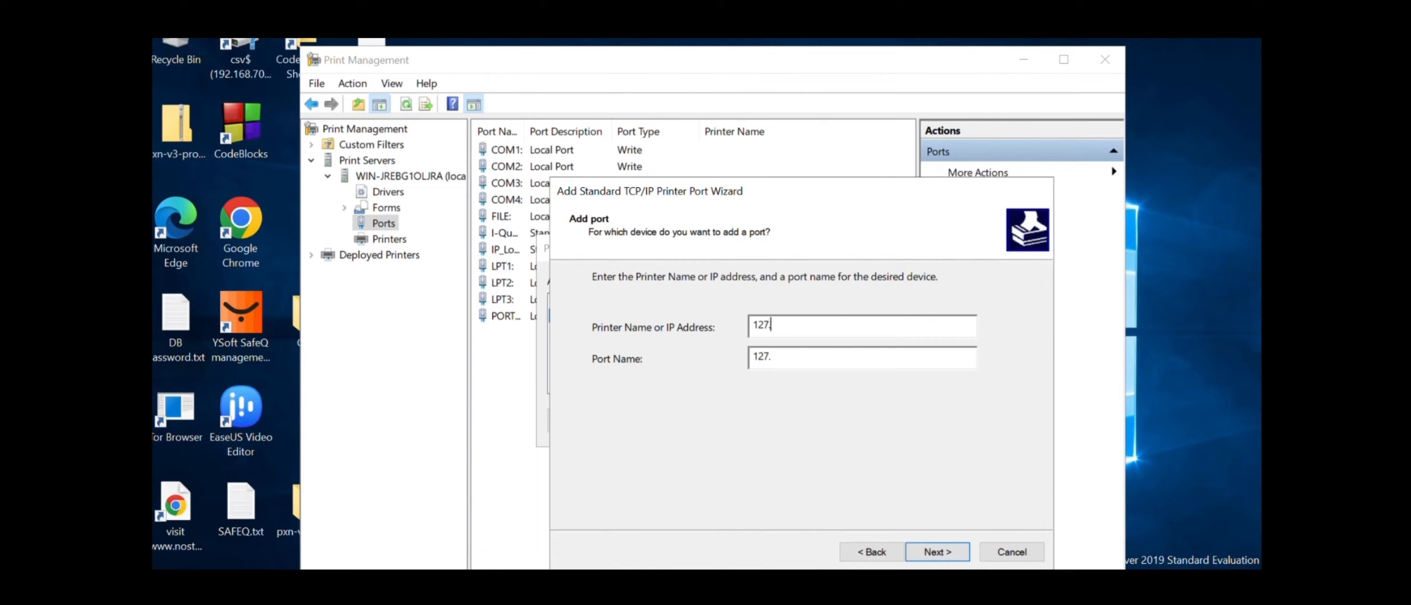
type(".0.0.1")
left_click_drag(812, 361, 691, 370)
key("BackSpace")
type("SQ")
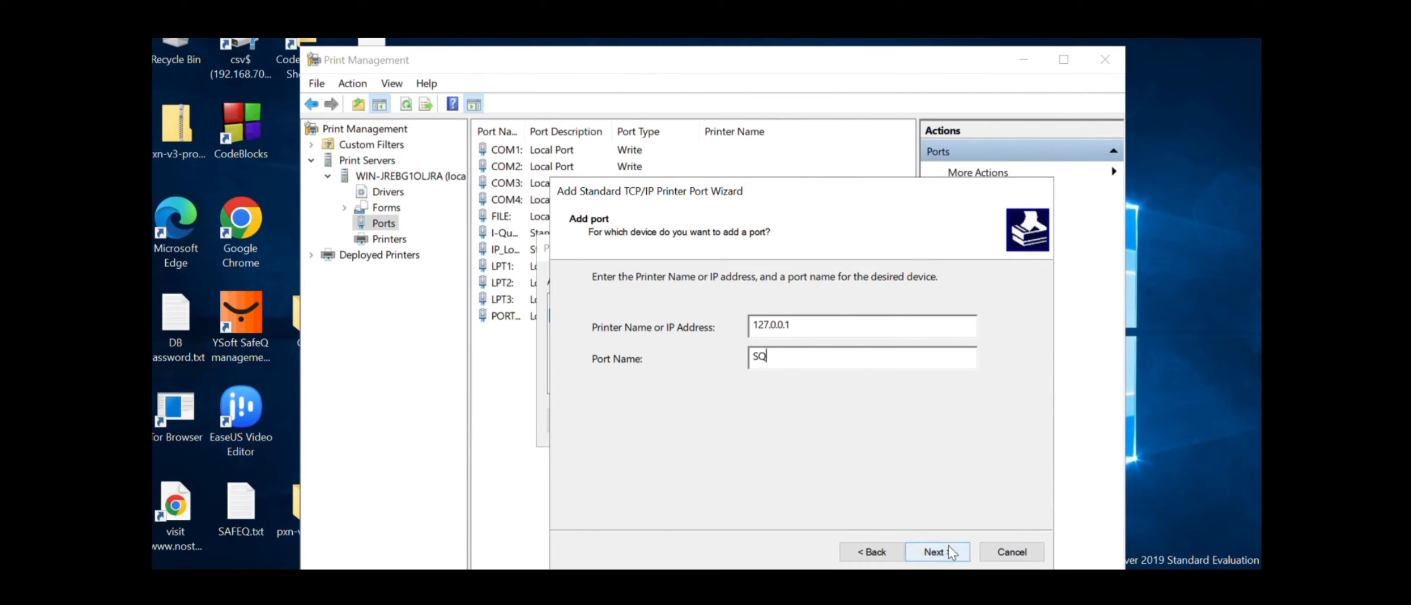
left_click_drag(768, 357, 751, 356)
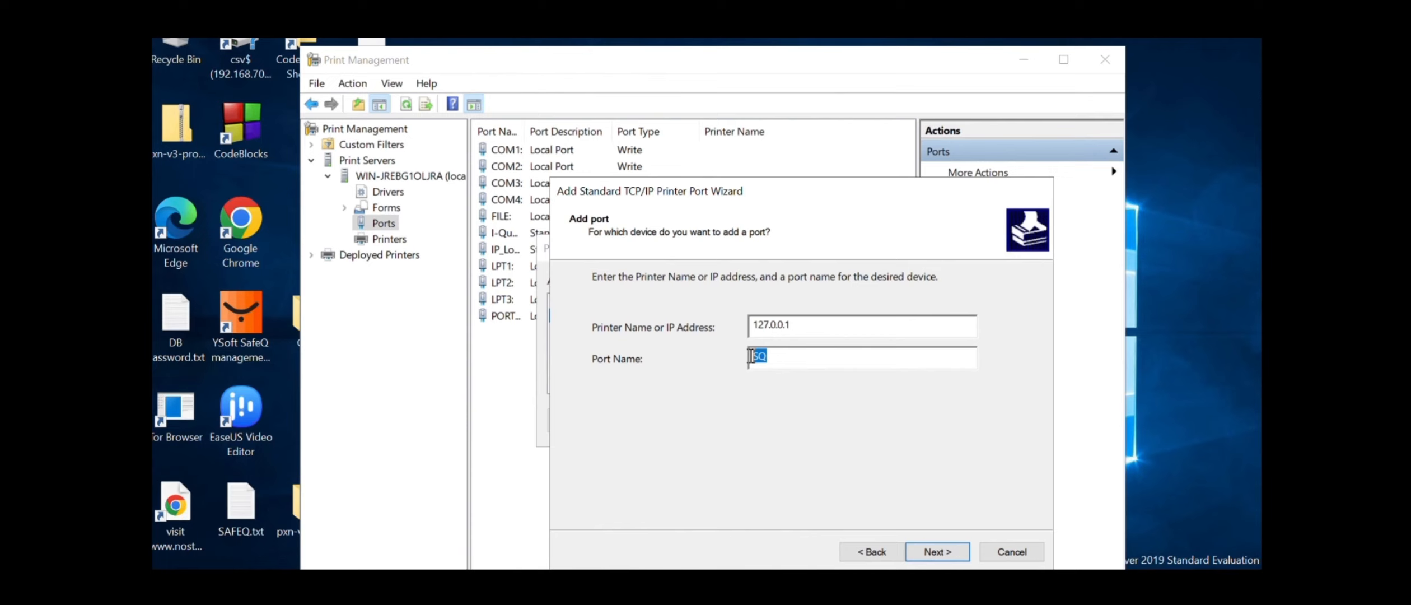
left_click(955, 551)
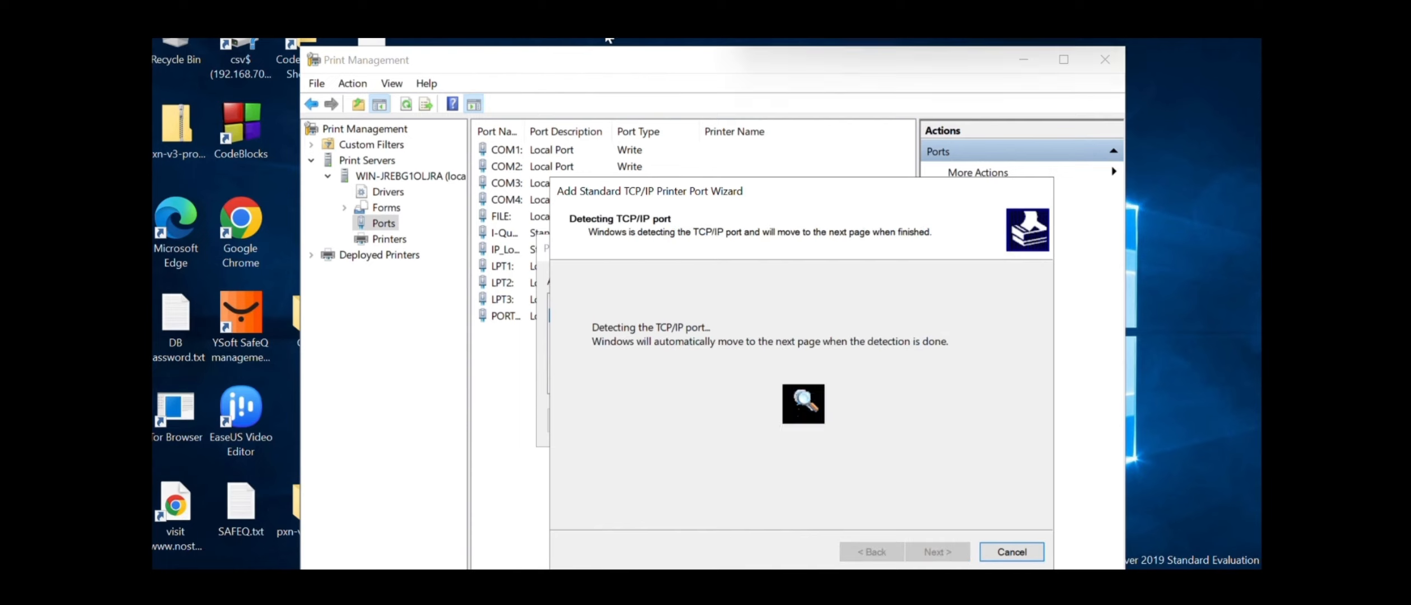
Set the SQ port to LPR with queue name 'secure' and finish the wizard
left_click(667, 501)
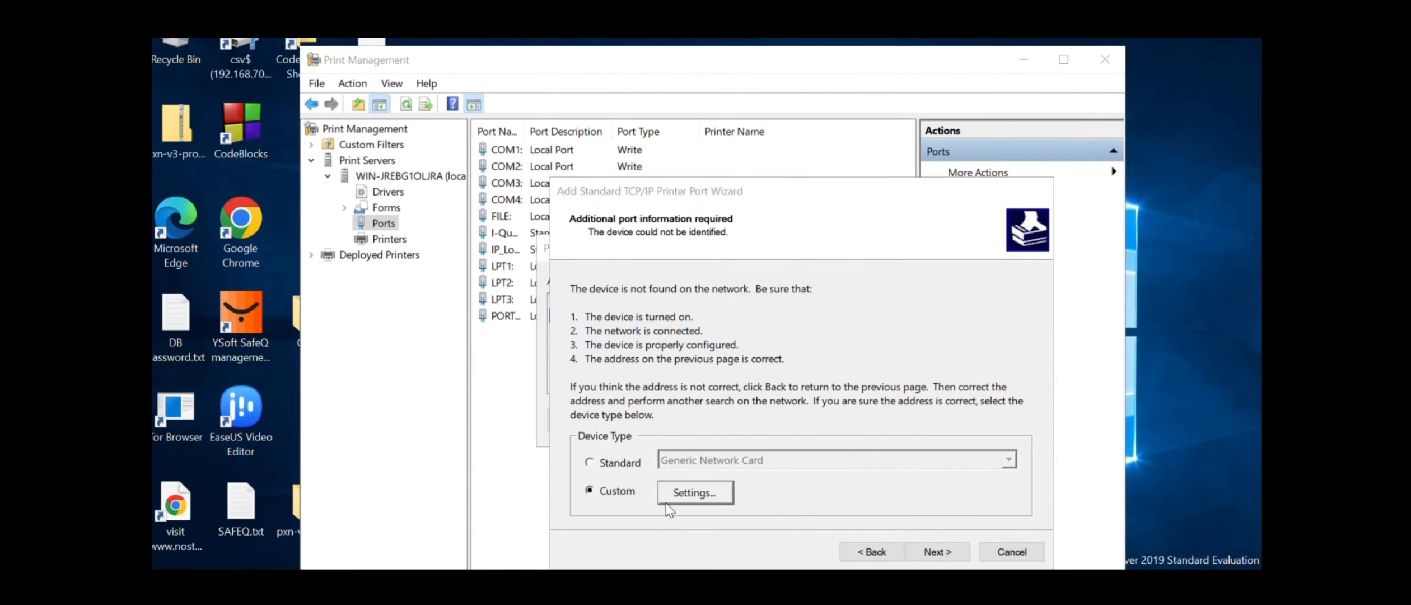
left_click(862, 276)
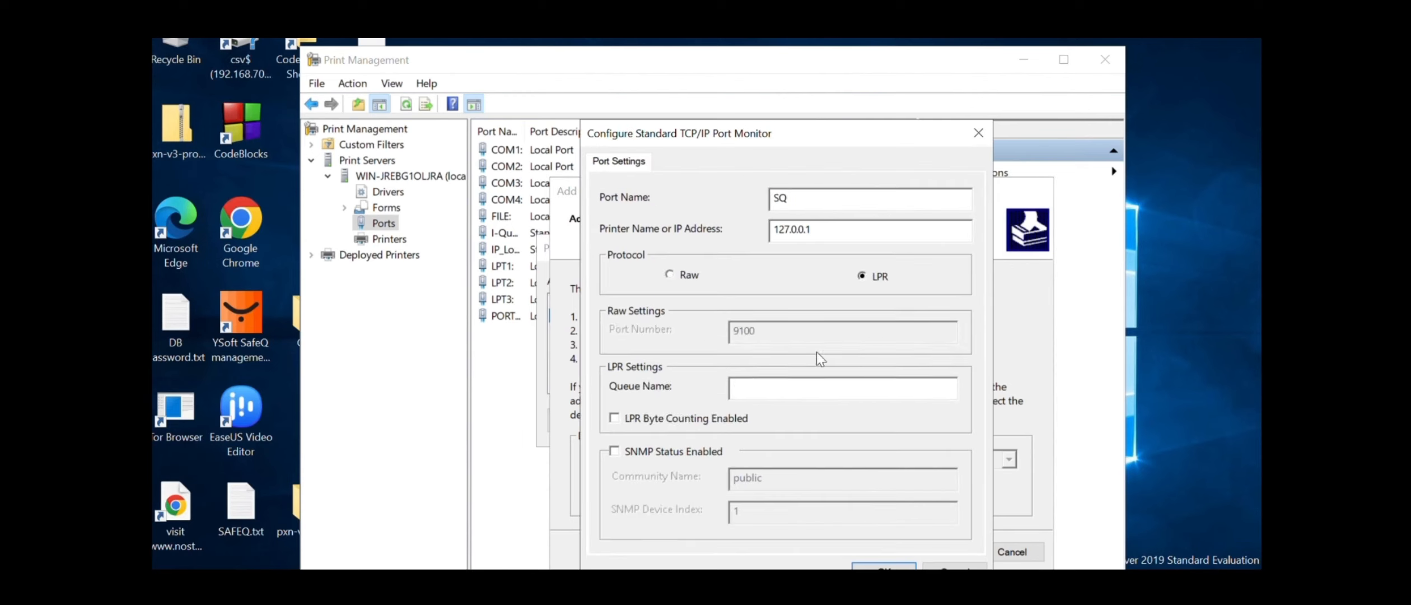
type("secure")
left_click(910, 565)
left_click(938, 558)
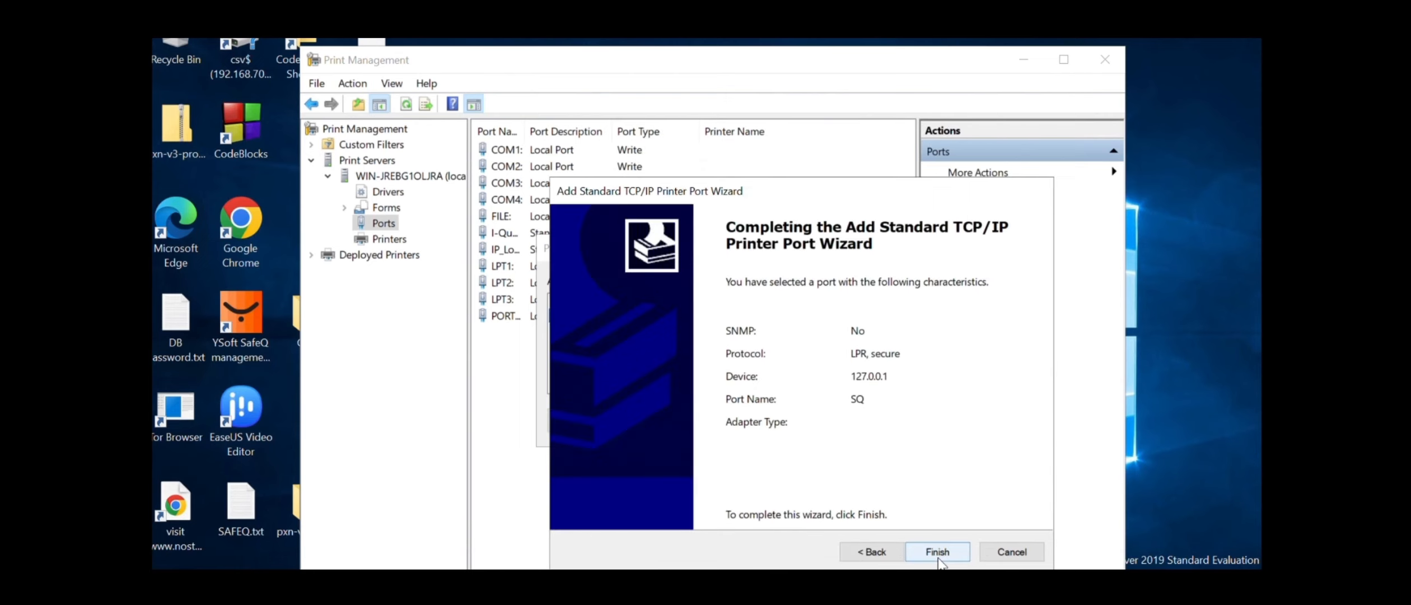
left_click(938, 554)
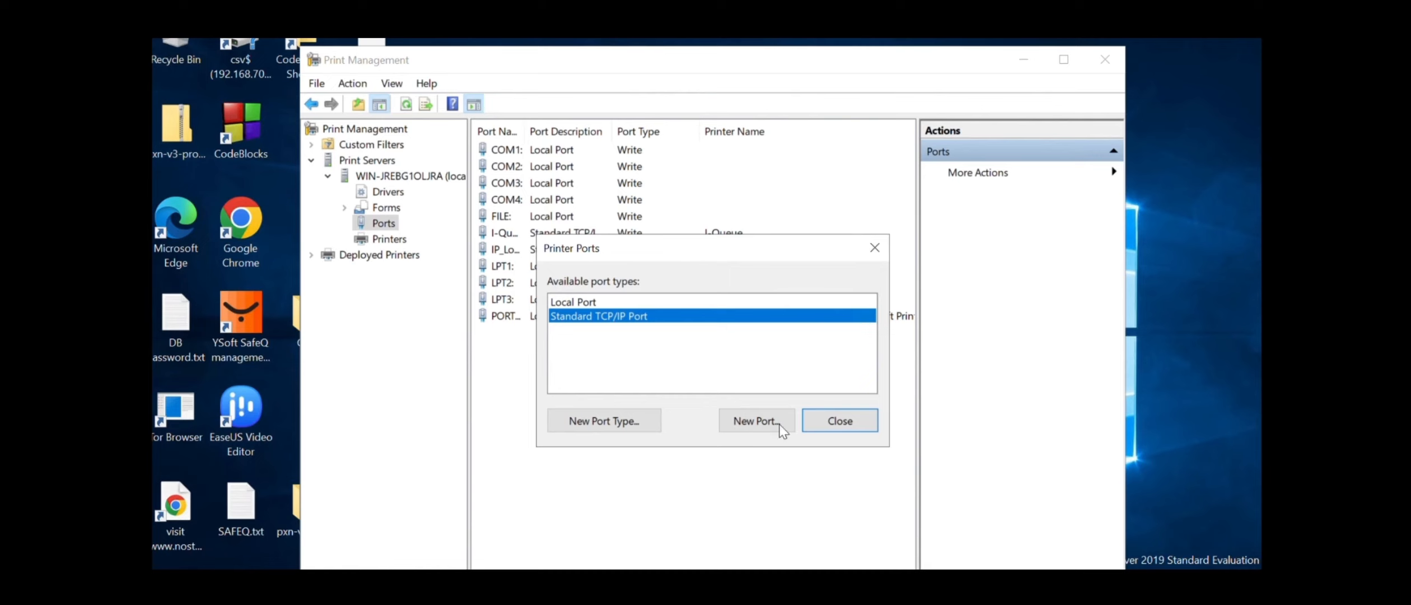
Start another TCP/IP port for 127.0.0.1 named SQ1
left_click(759, 427)
left_click(938, 566)
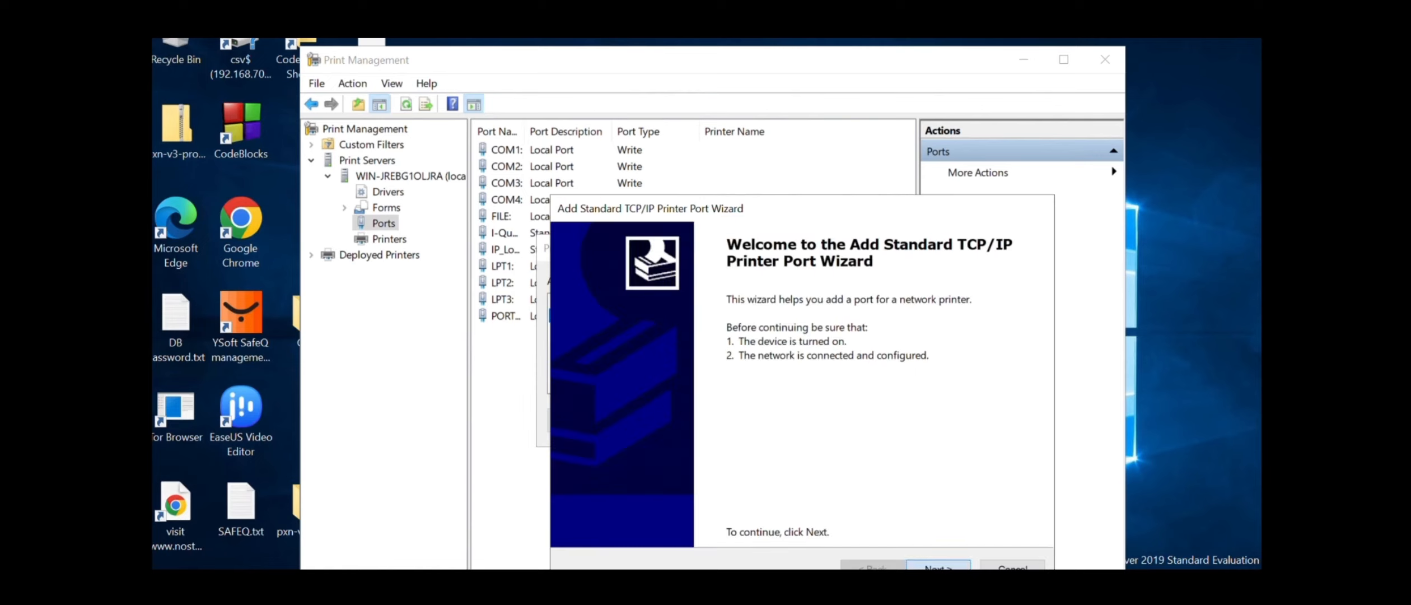
left_click_drag(785, 197, 774, 167)
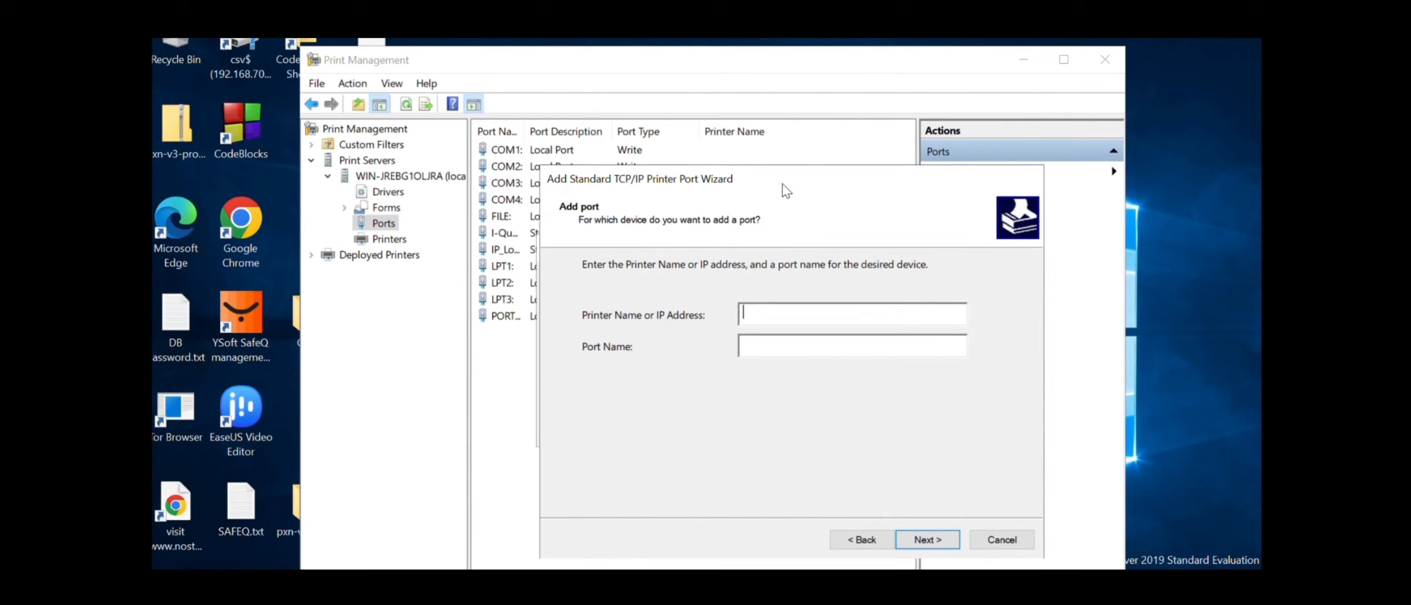
type("127.0.0.1")
double_click(816, 347)
key("BackSpace")
type("SQ1")
left_click(929, 540)
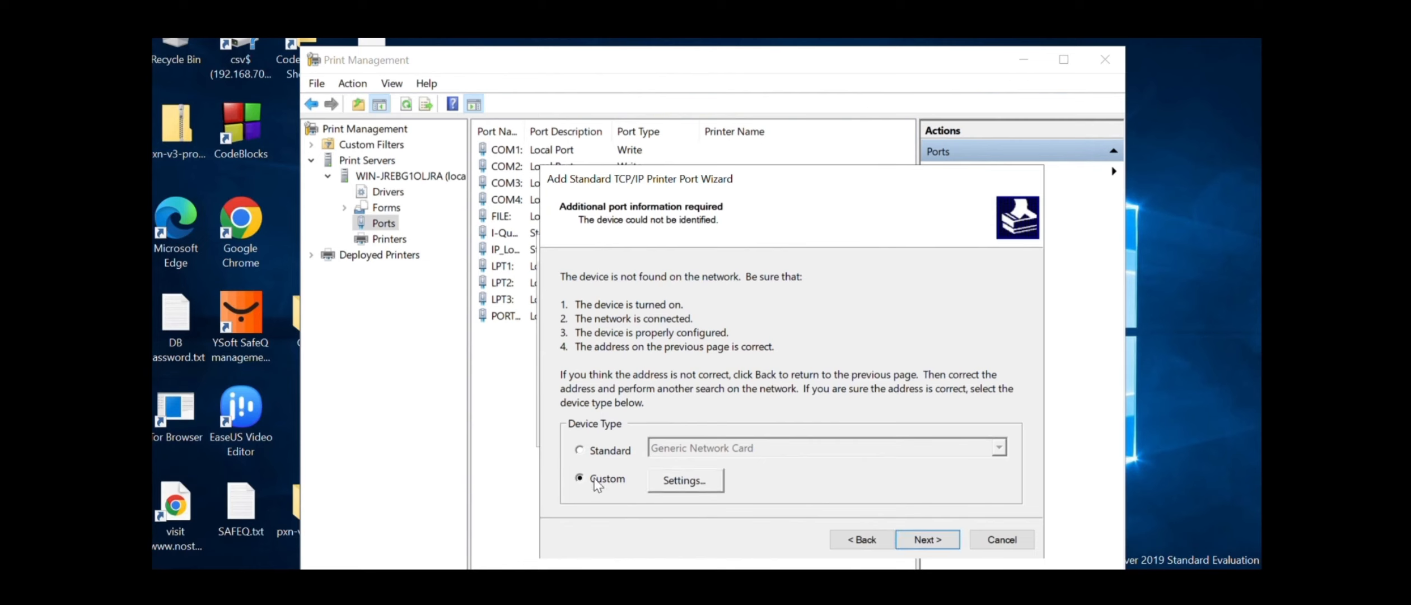
Set SQ1 to LPR with queue name 'secure' and finish the wizard
left_click(678, 479)
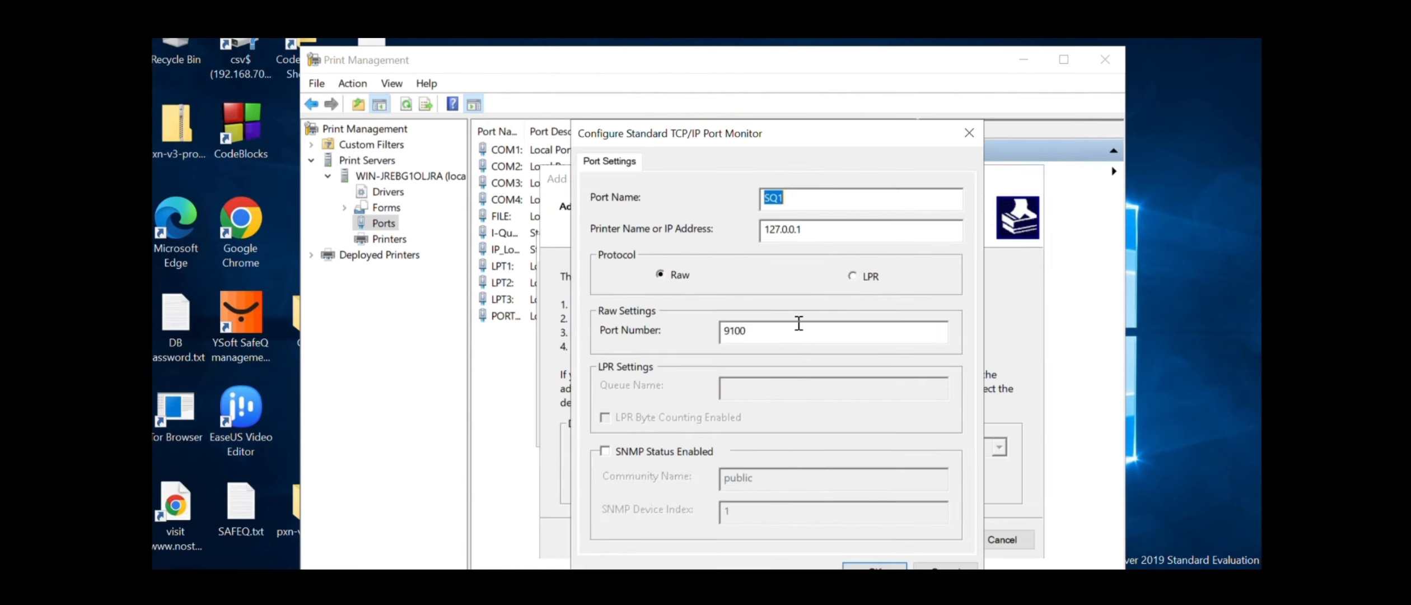
left_click(853, 280)
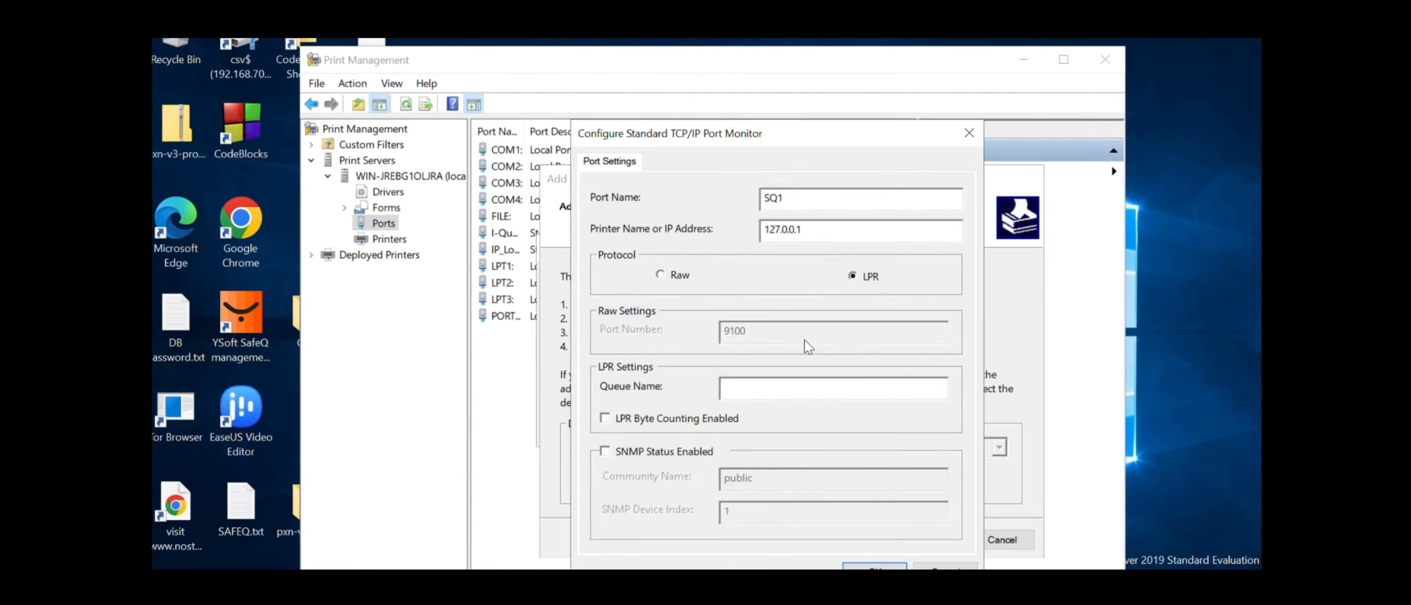
left_click(753, 387)
type("secure")
left_click_drag(770, 128, 776, 109)
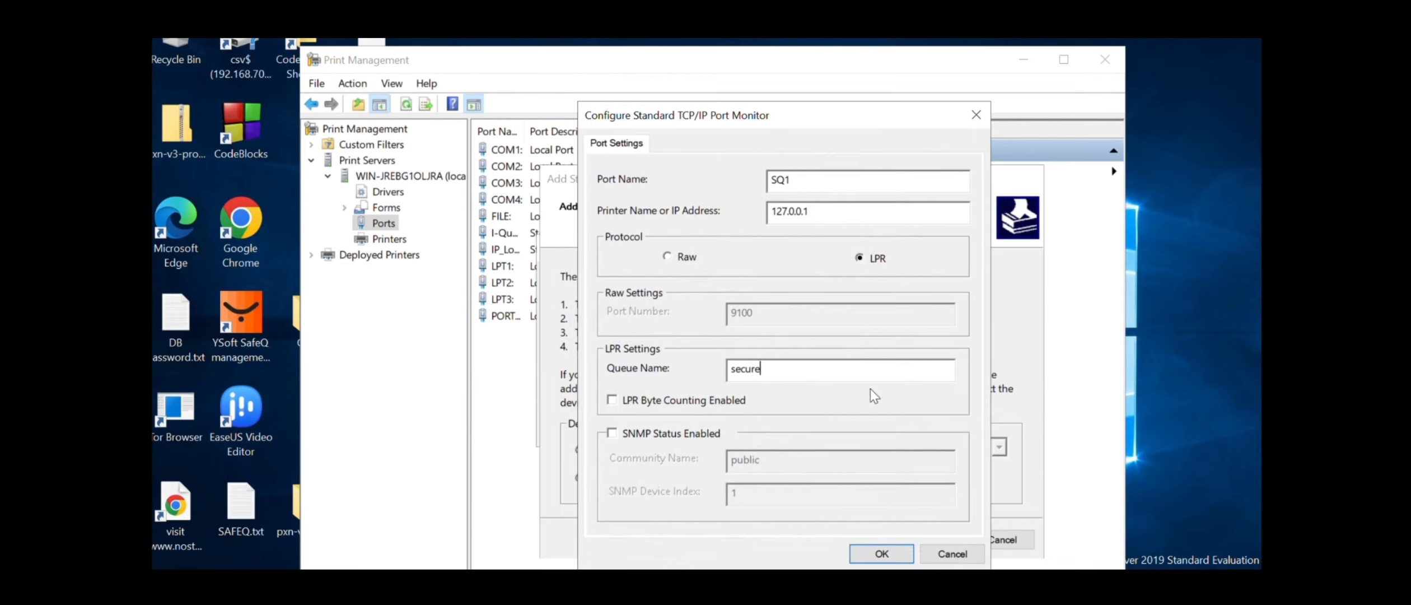
left_click(880, 549)
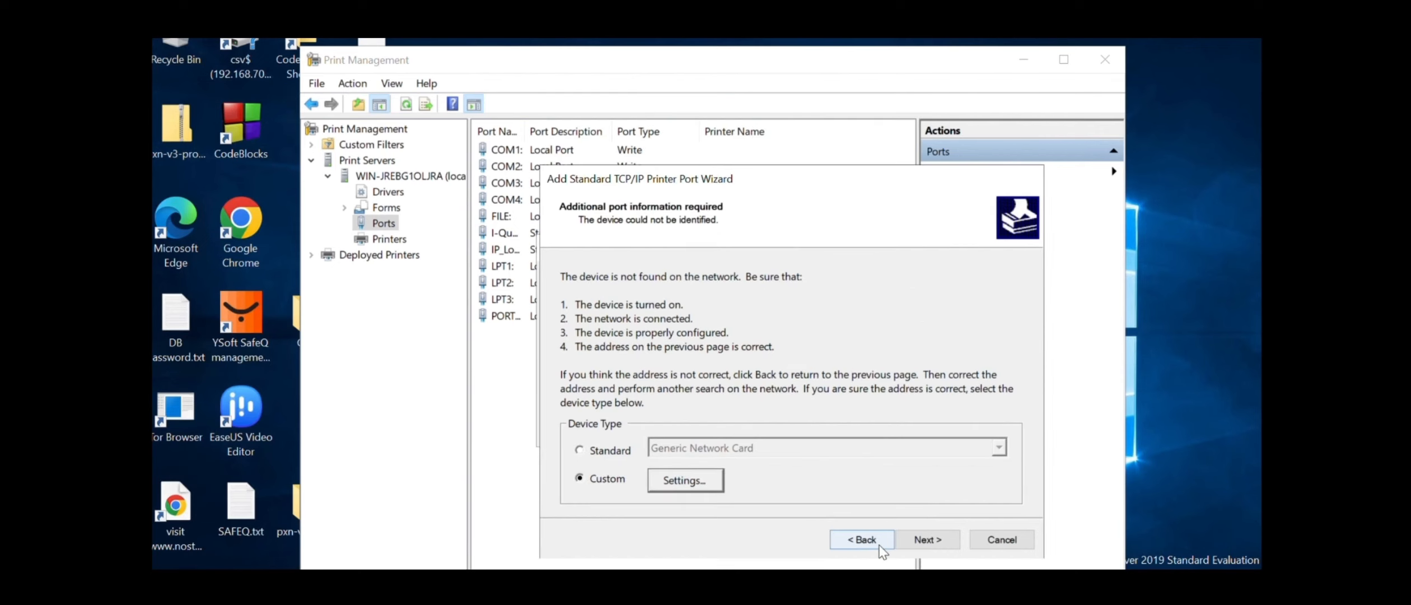
left_click(927, 539)
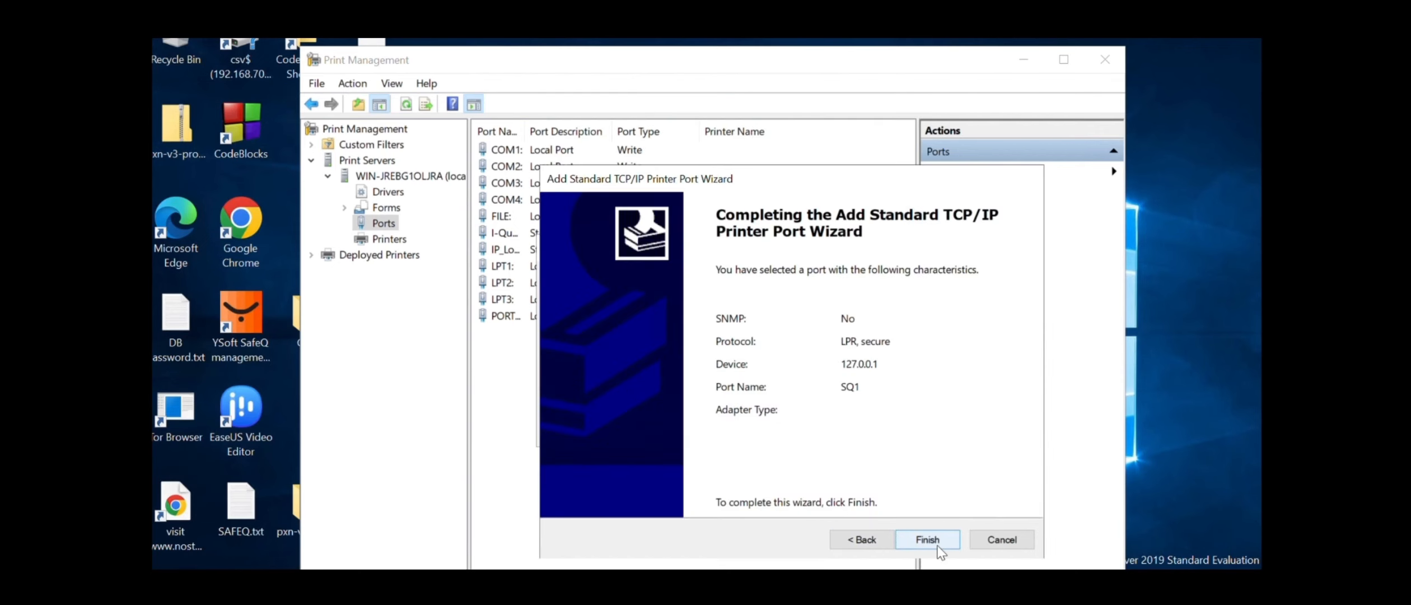
left_click(937, 545)
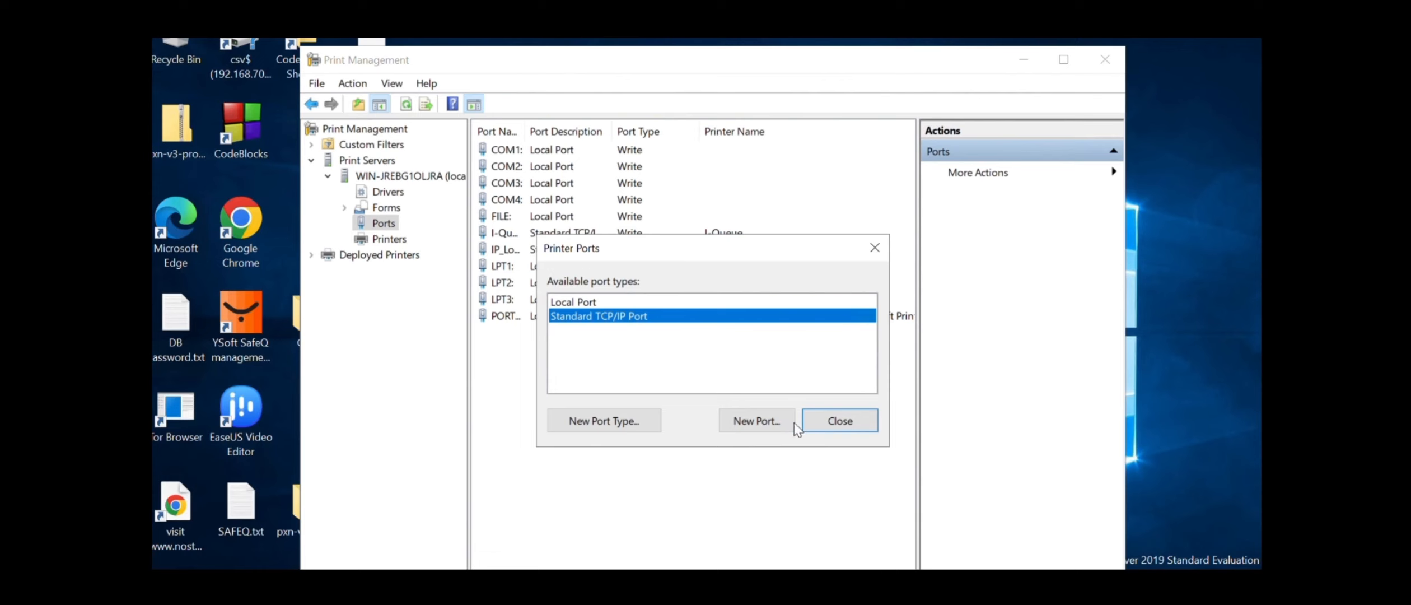
Start a third TCP/IP port with address 127.0.0.1
left_click(754, 418)
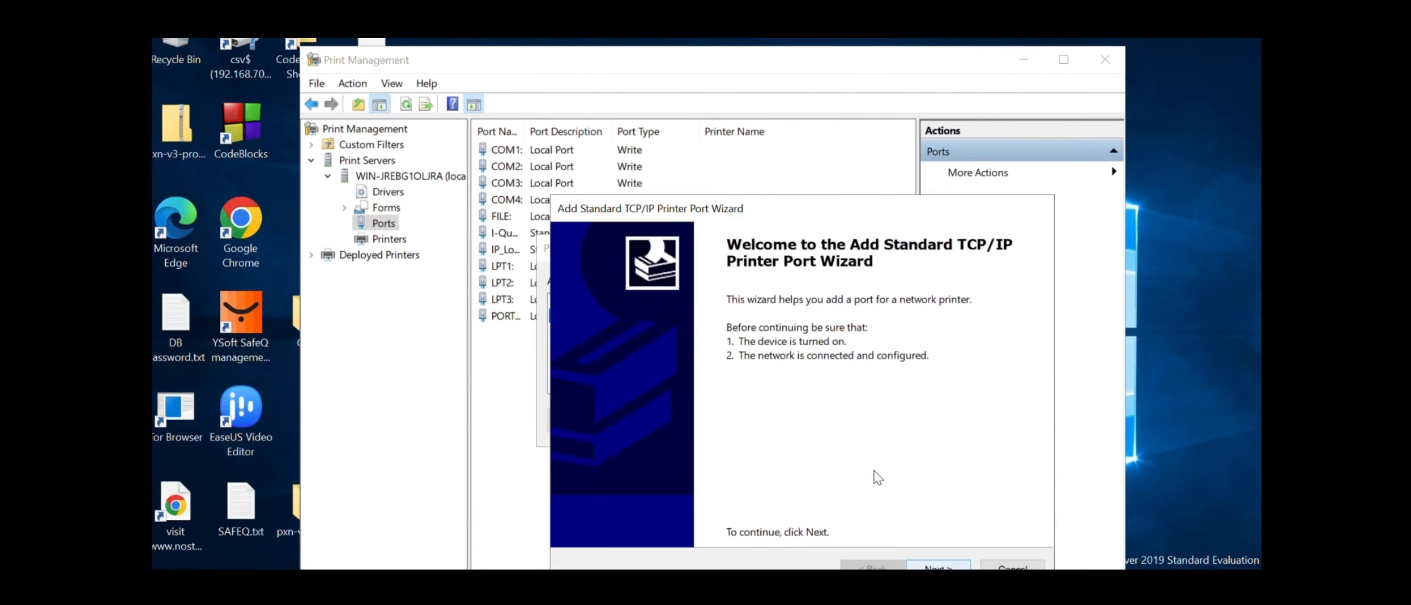
left_click_drag(766, 214, 761, 197)
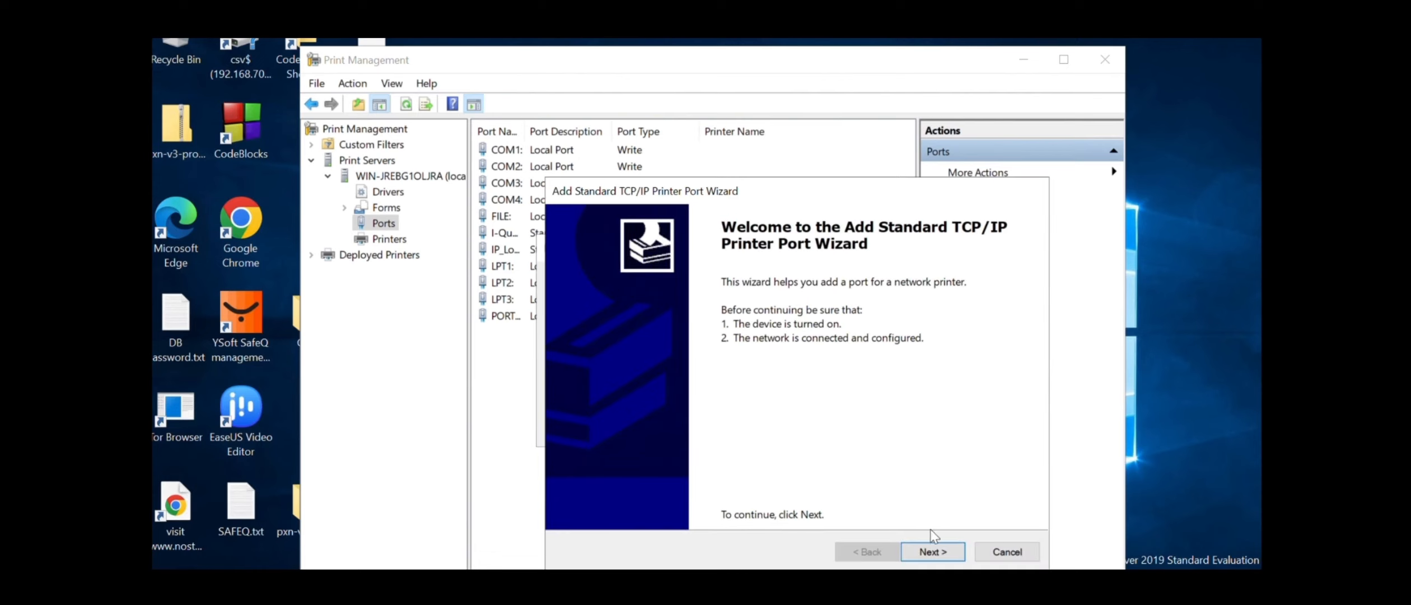
left_click(931, 548)
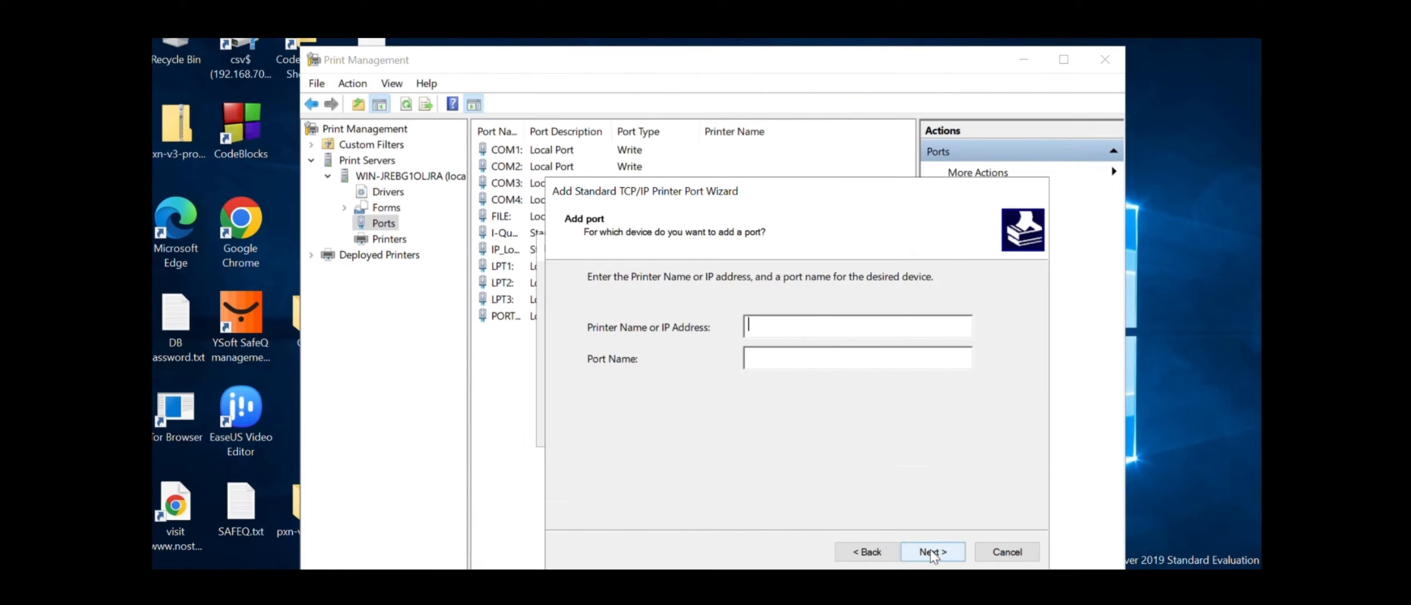
type("127.0.0.1")
left_click(958, 552)
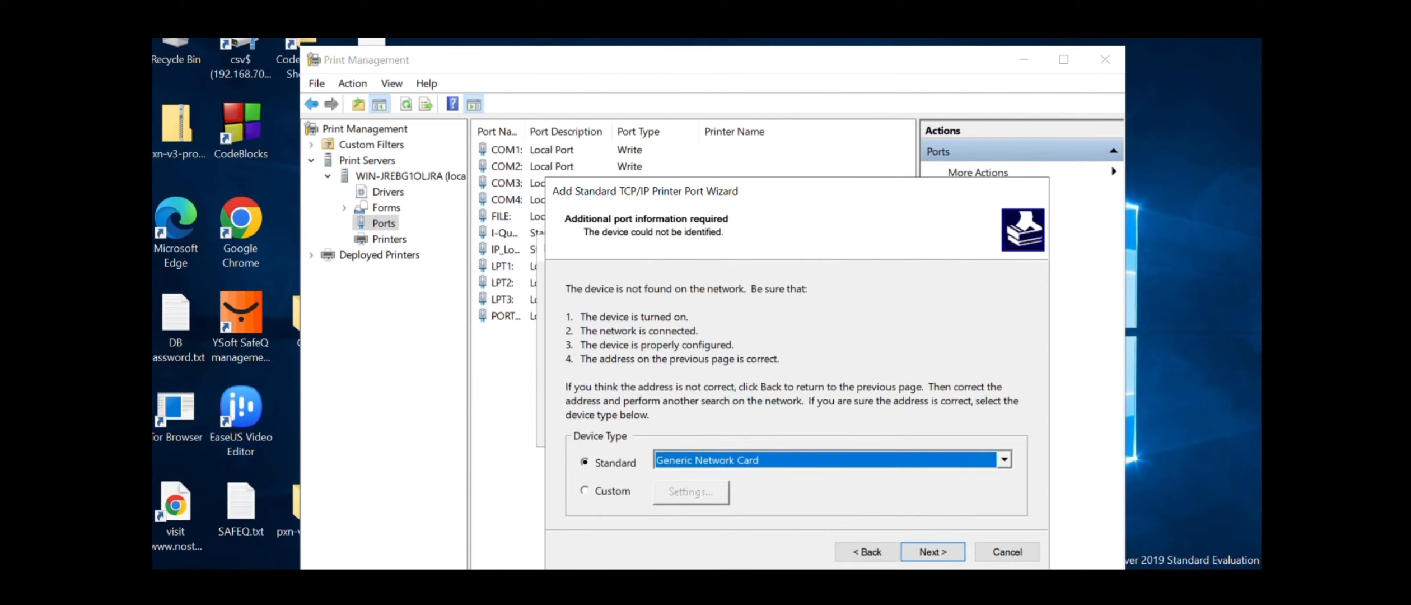
Use a custom device type set to LPR with queue 'secure', then go back to the name page
left_click(602, 490)
left_click(691, 492)
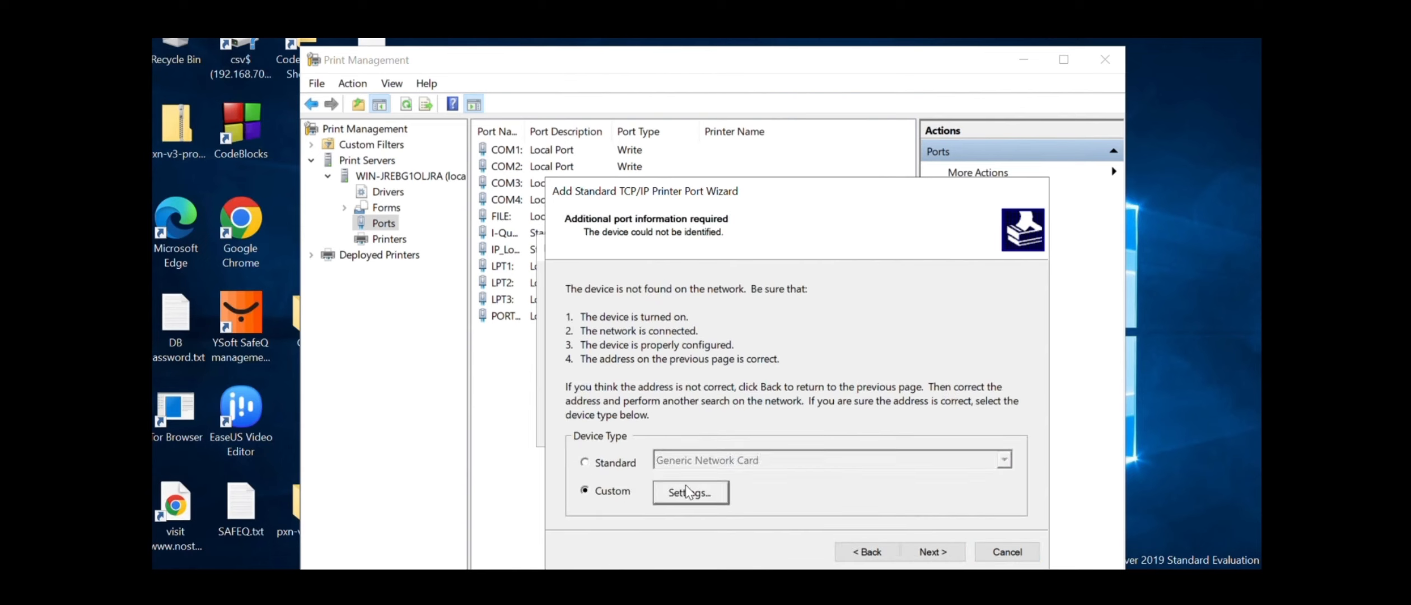
left_click(867, 276)
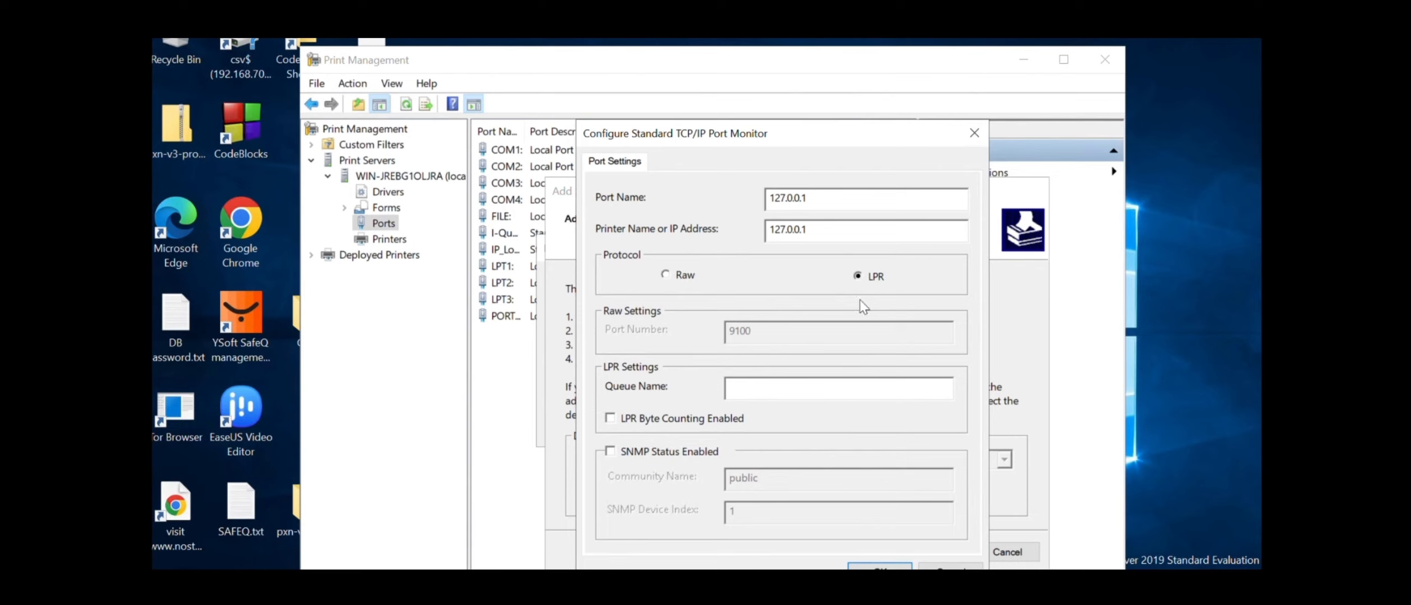
left_click(797, 385)
type("secure")
left_click_drag(738, 140, 734, 124)
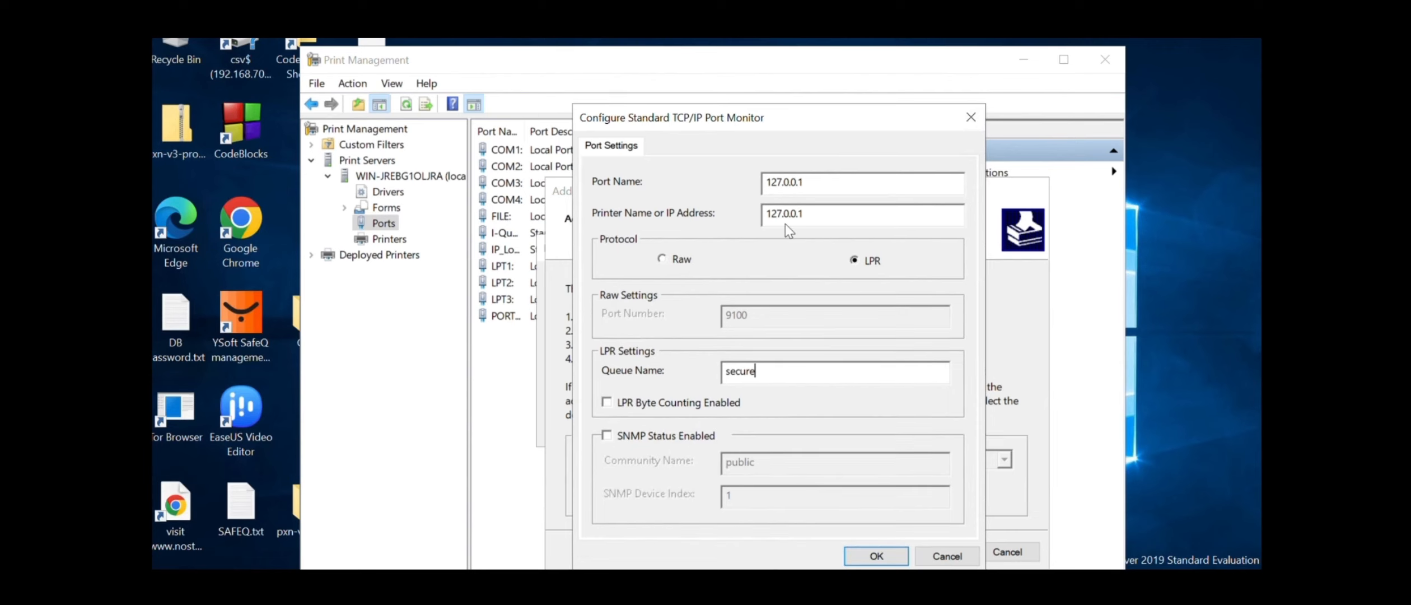
left_click(895, 555)
left_click(884, 554)
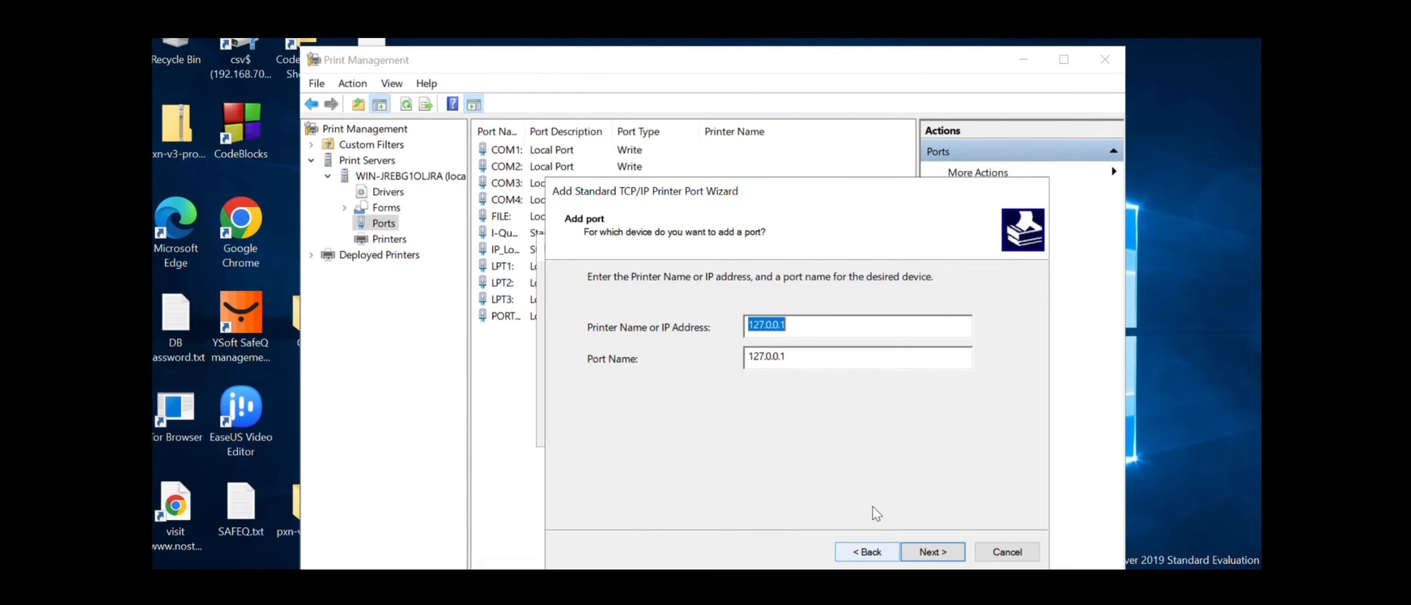
Name the third port SQ2
key("Tab")
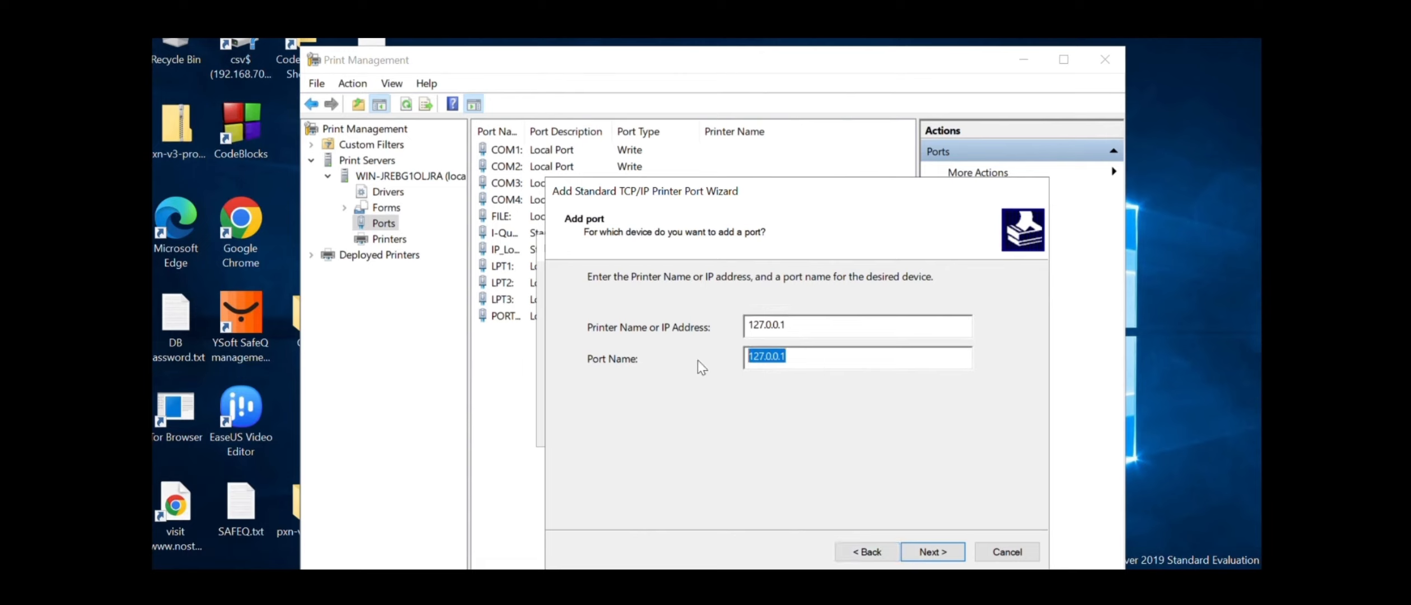
key("BackSpace")
type("SQ2")
left_click(952, 547)
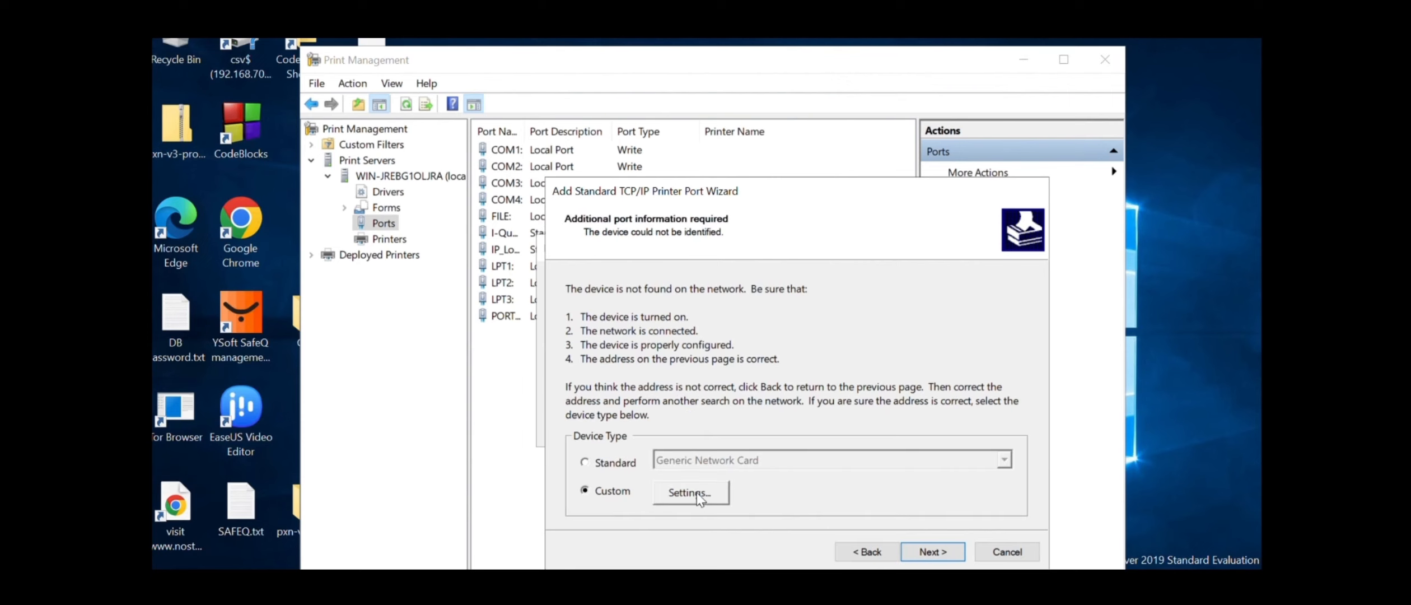
Set SQ2 to LPR with queue name 'secure' and complete the wizard
left_click(697, 492)
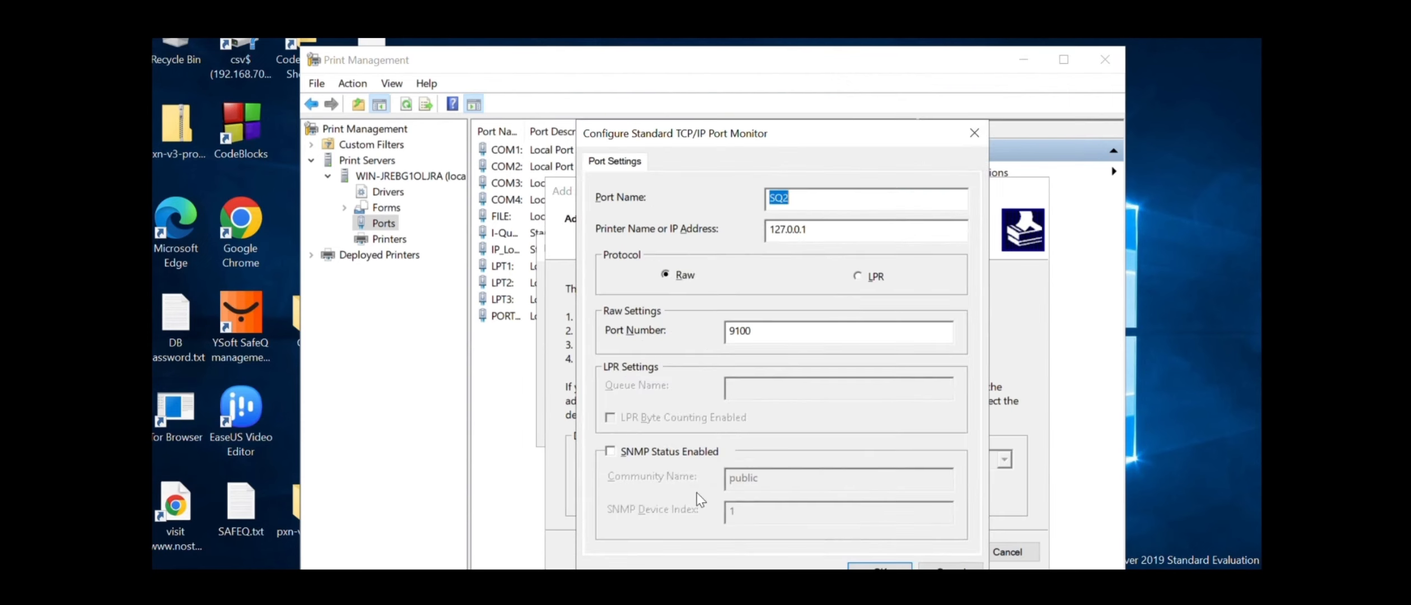
left_click(863, 276)
left_click(778, 386)
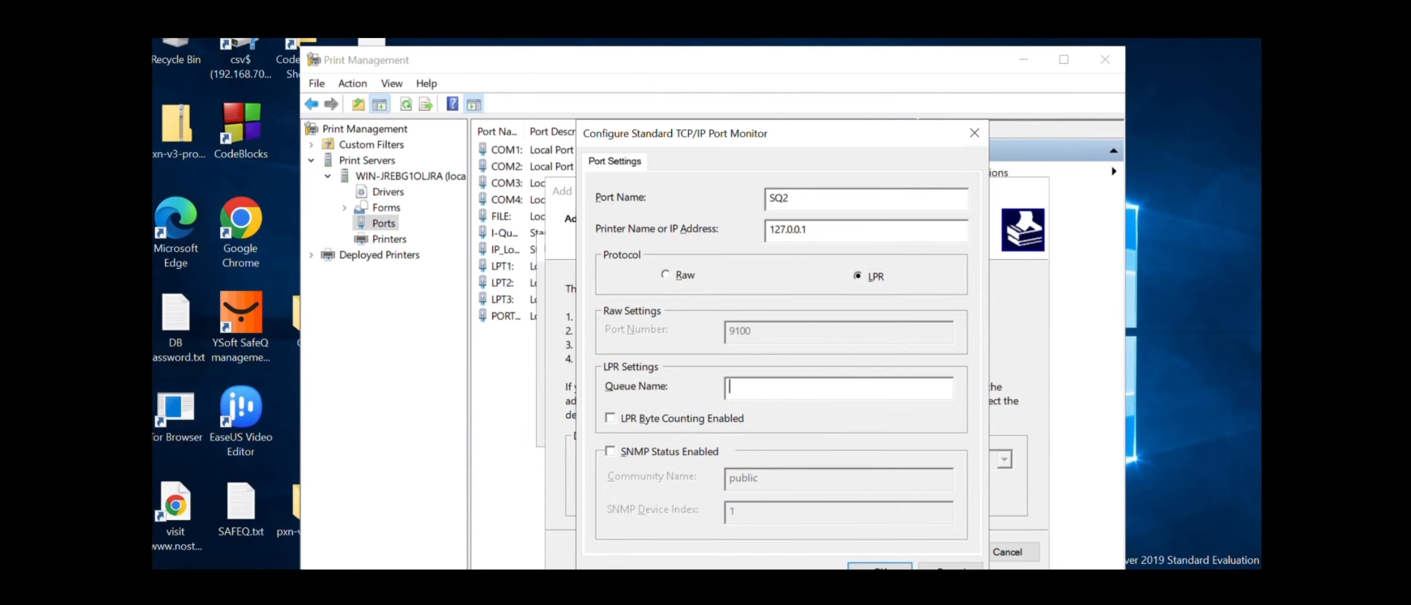
type("secure")
left_click(899, 567)
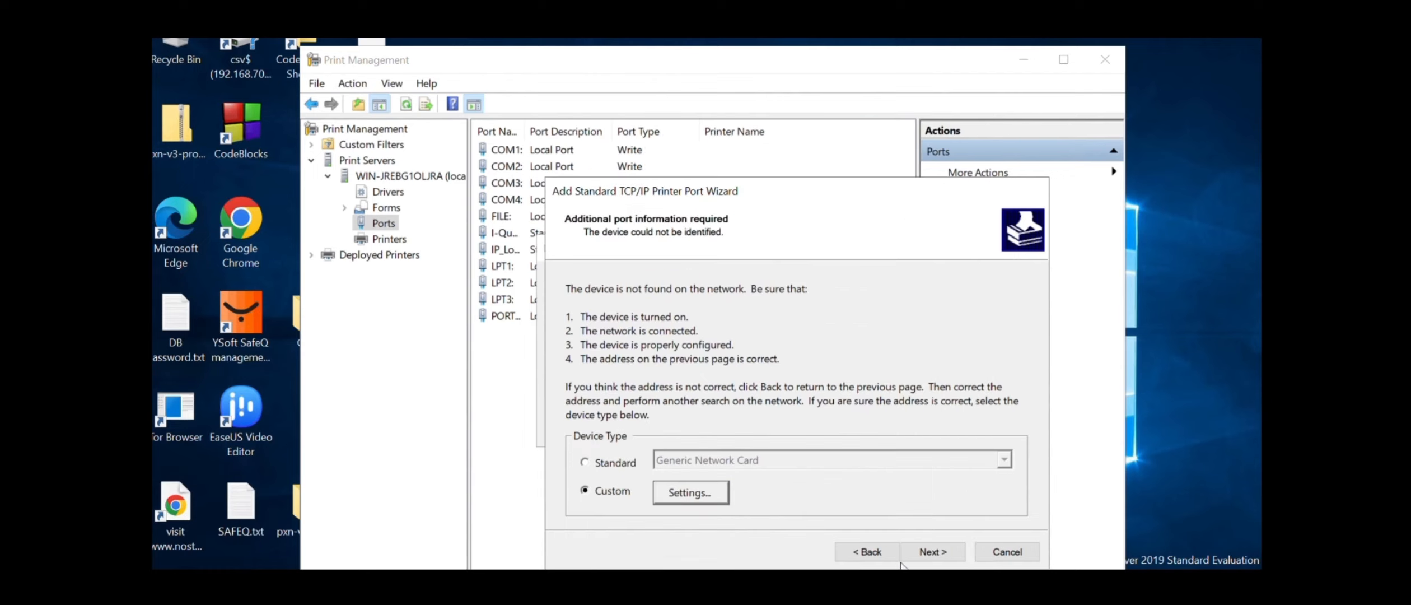
left_click(921, 550)
left_click(923, 552)
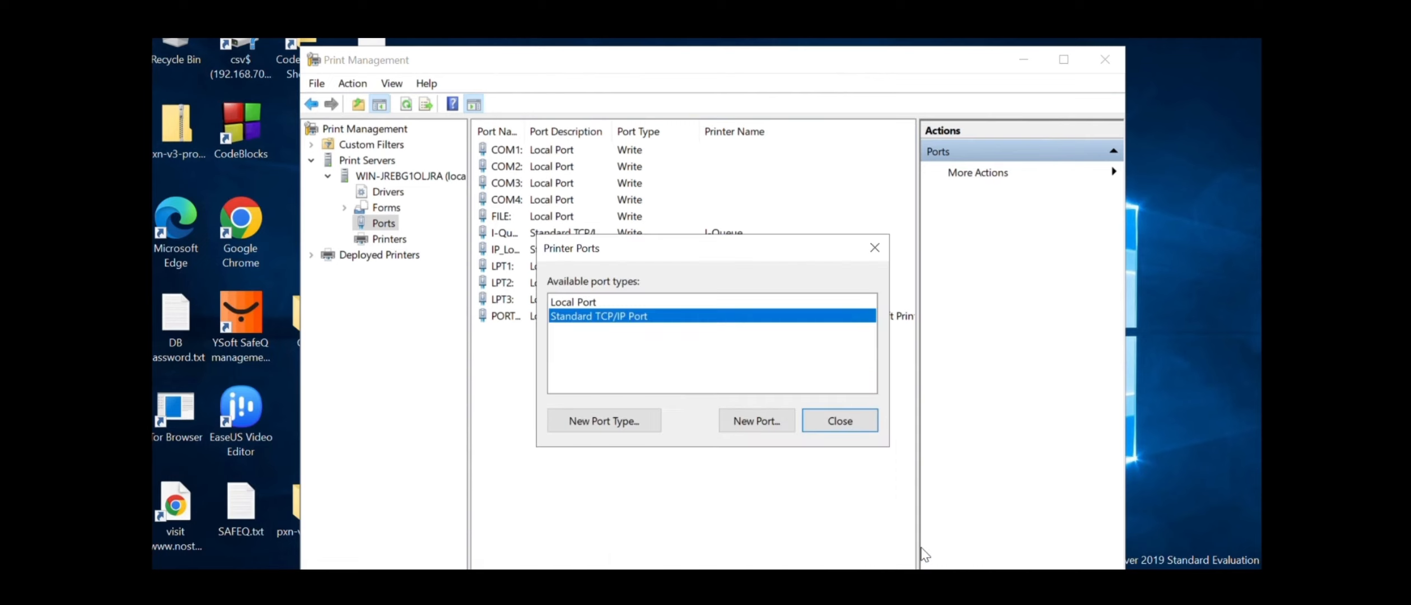
Start adding a new printer on the existing SQ port
left_click(833, 507)
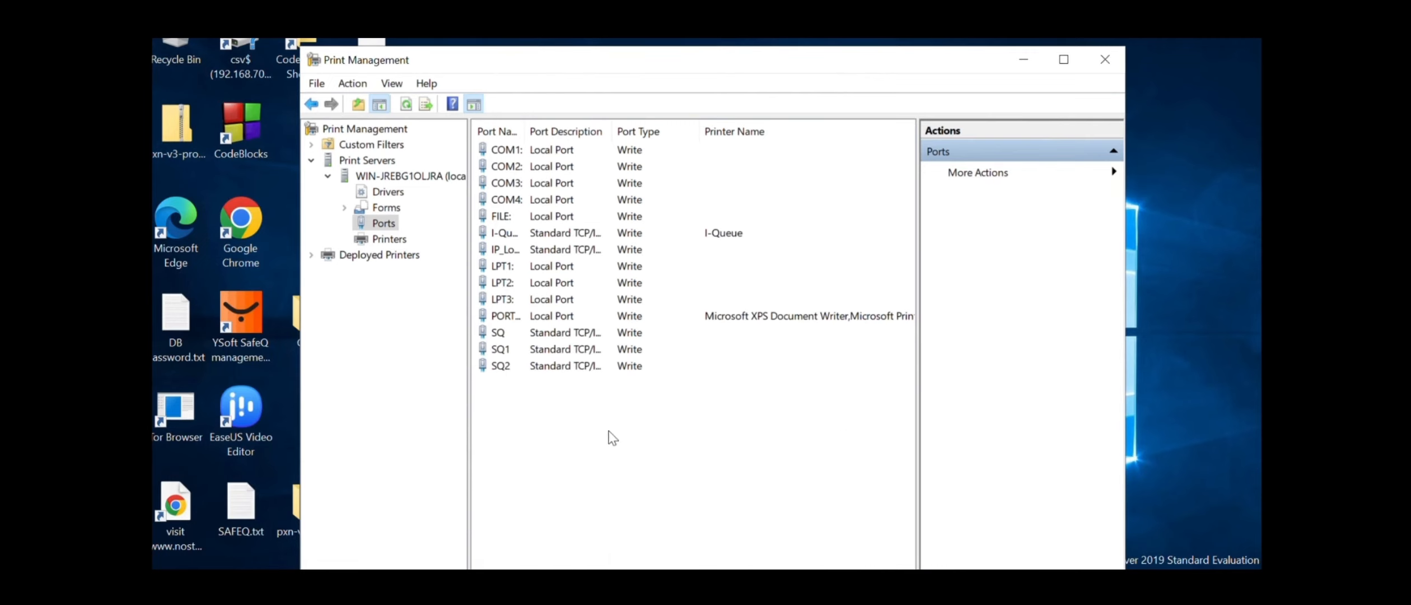
left_click(387, 239)
right_click(565, 258)
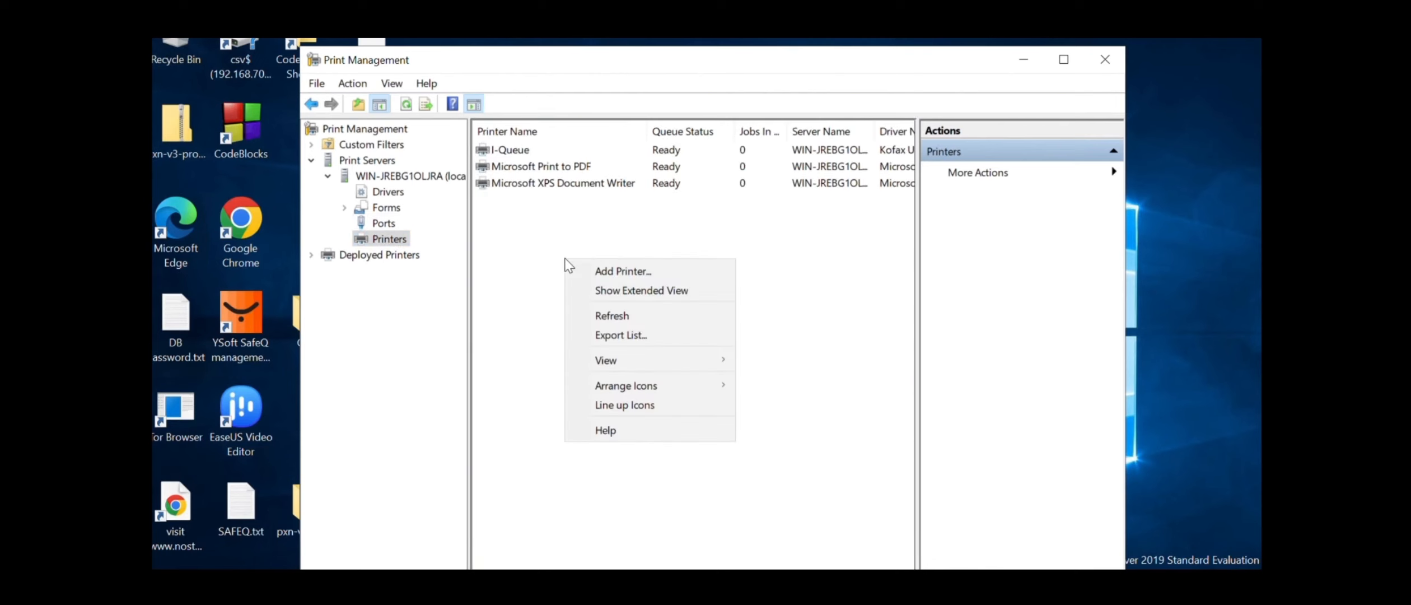
left_click(614, 273)
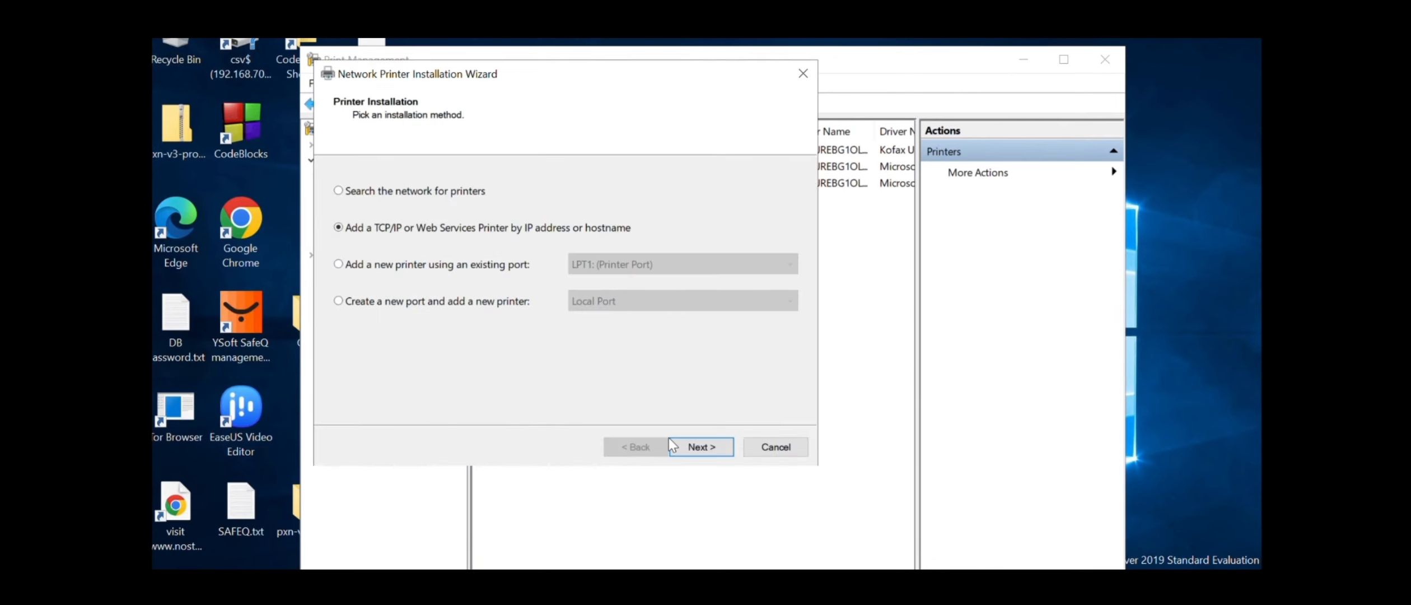
left_click(430, 267)
left_click(660, 262)
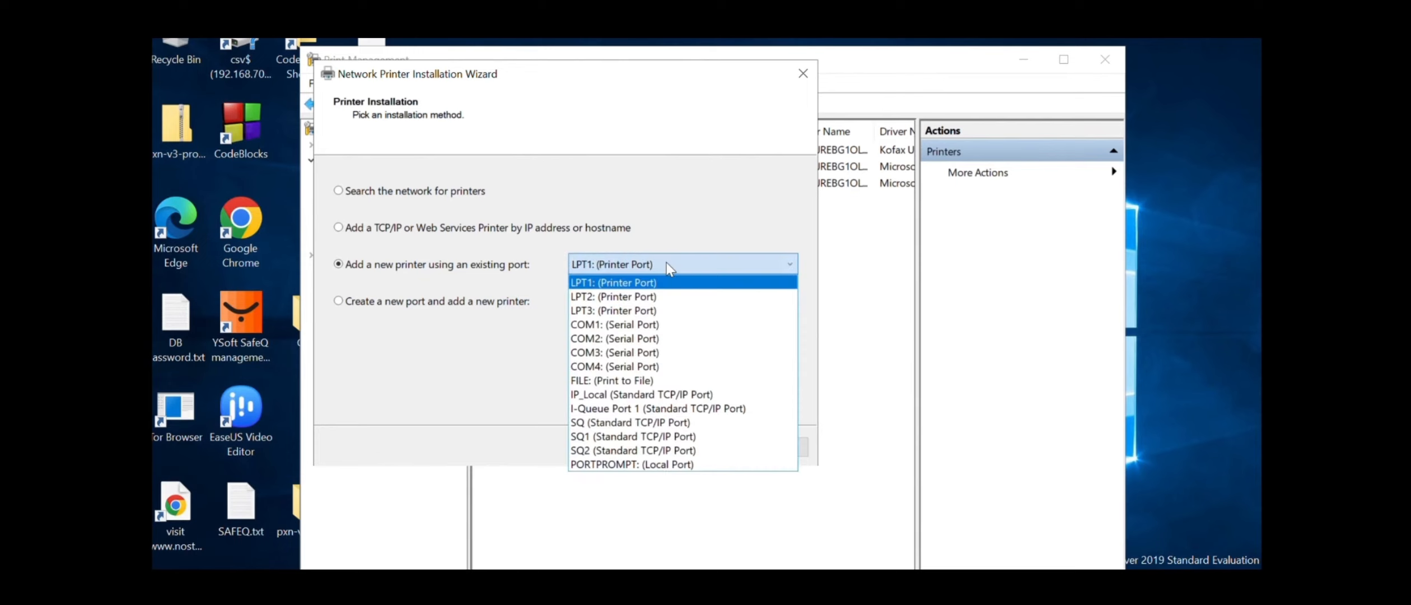
left_click(605, 422)
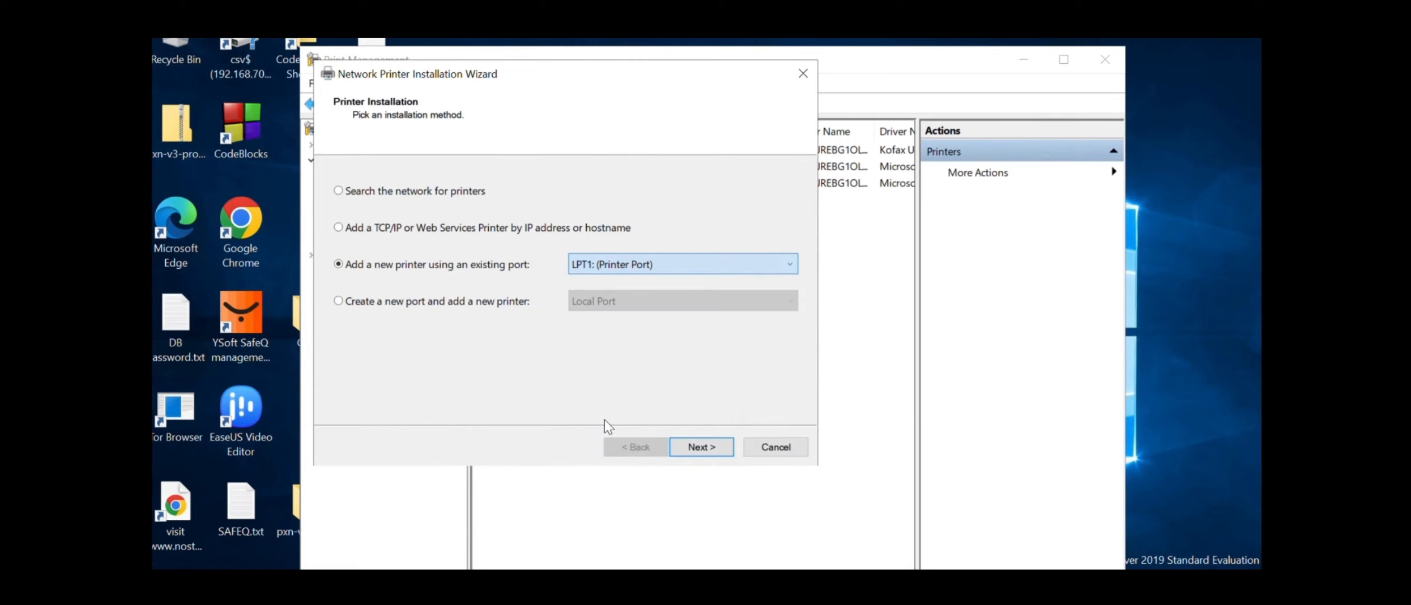
left_click(706, 444)
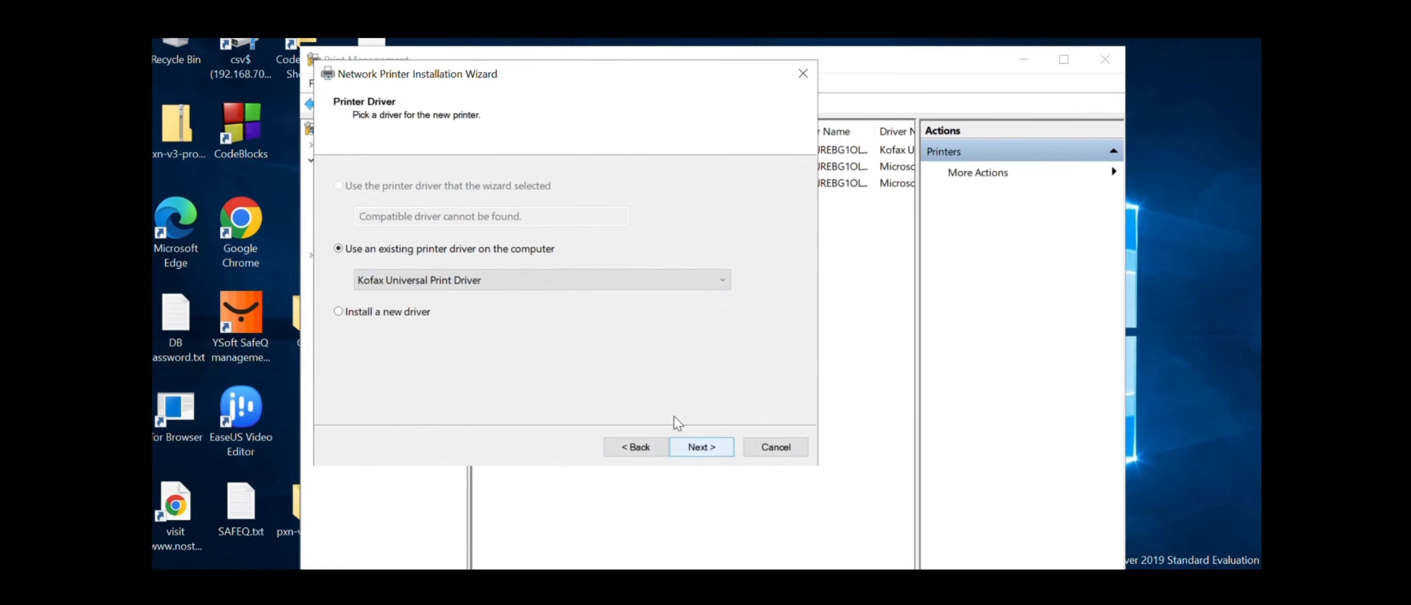
Install the printer with the Xerox Global Print Driver PCL6 driver
left_click(646, 284)
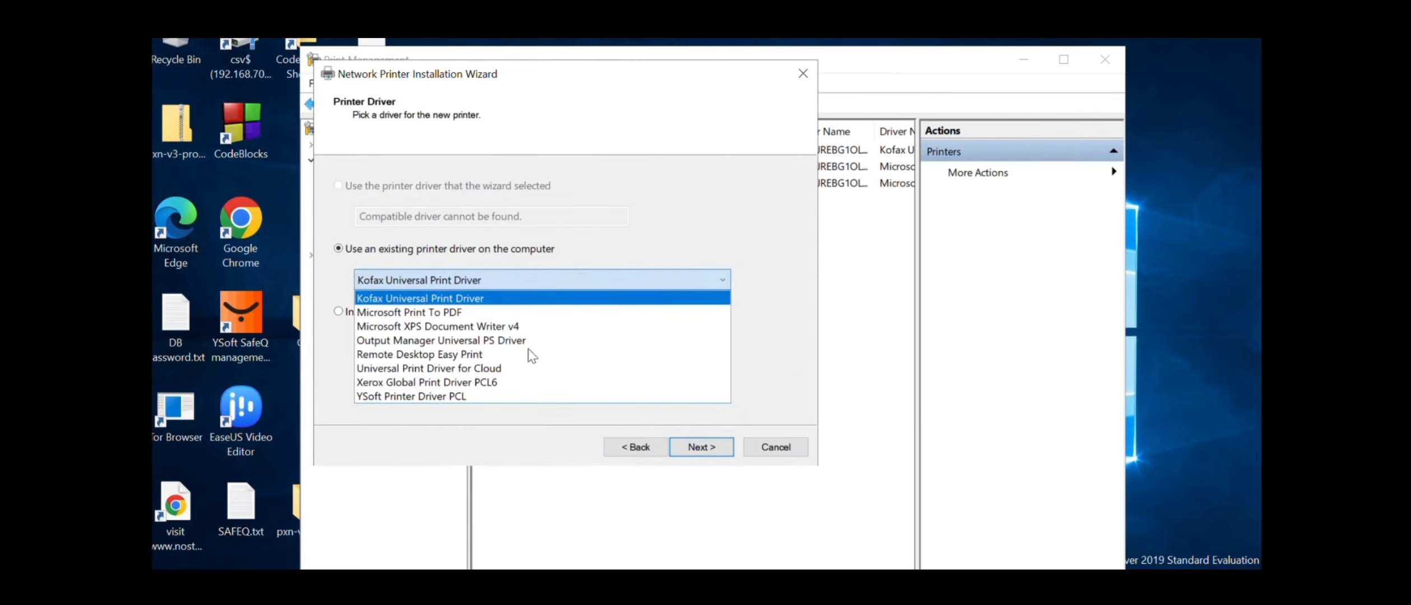
left_click(480, 385)
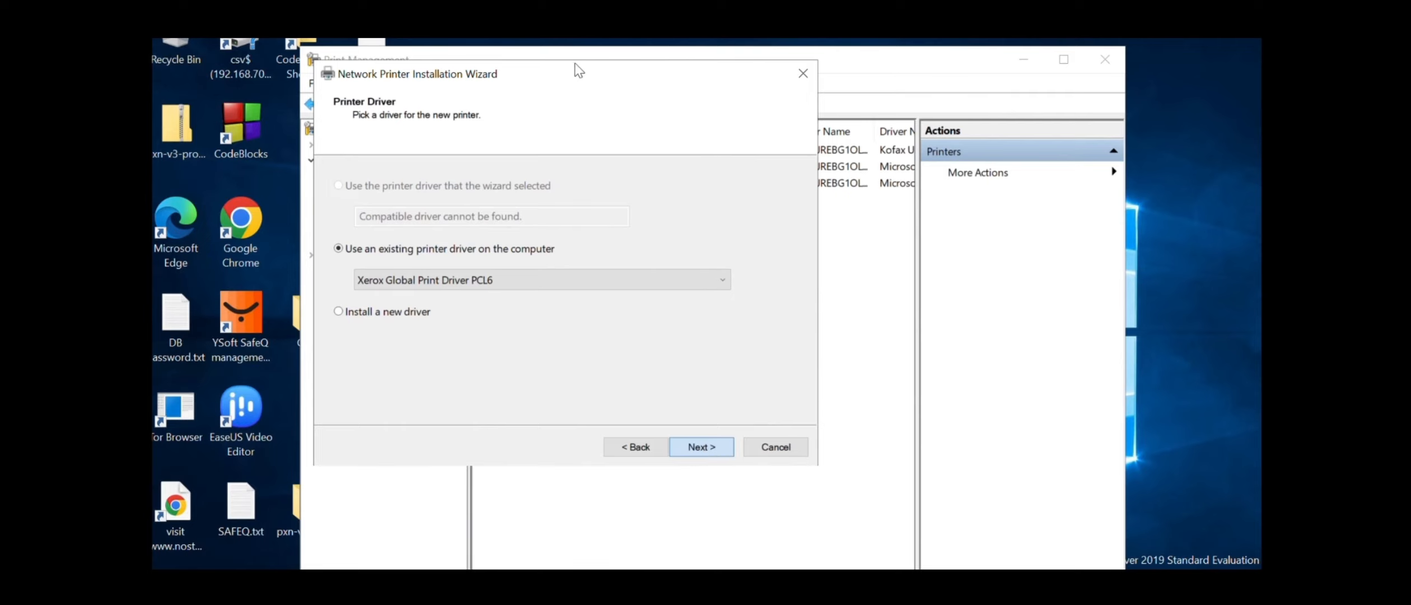
left_click(700, 448)
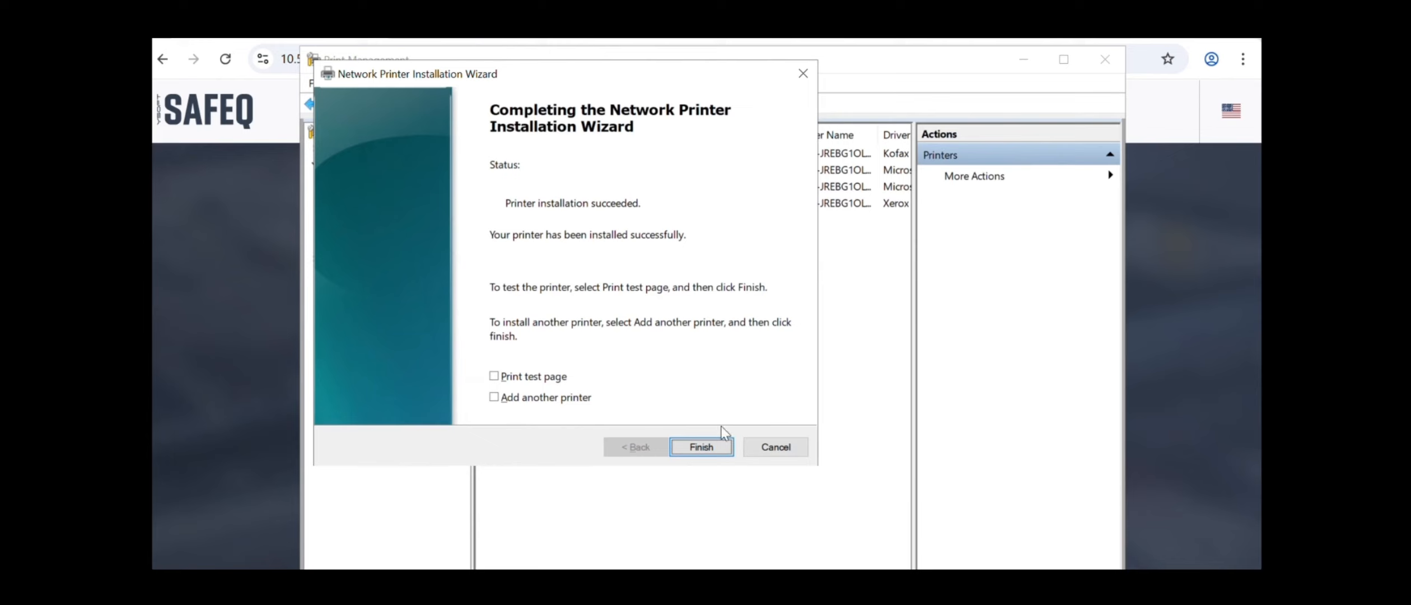
left_click(707, 446)
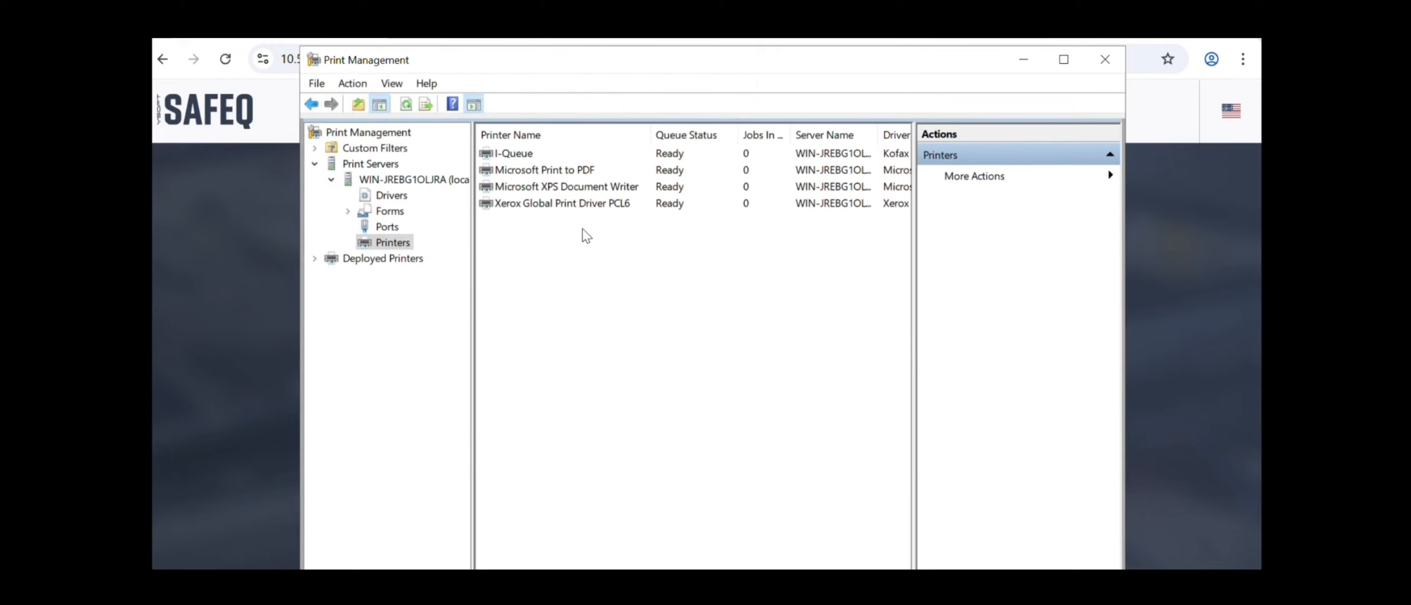
Refresh the printer list and open the Xerox Global Print Driver PCL6 printer's properties
right_click(612, 255)
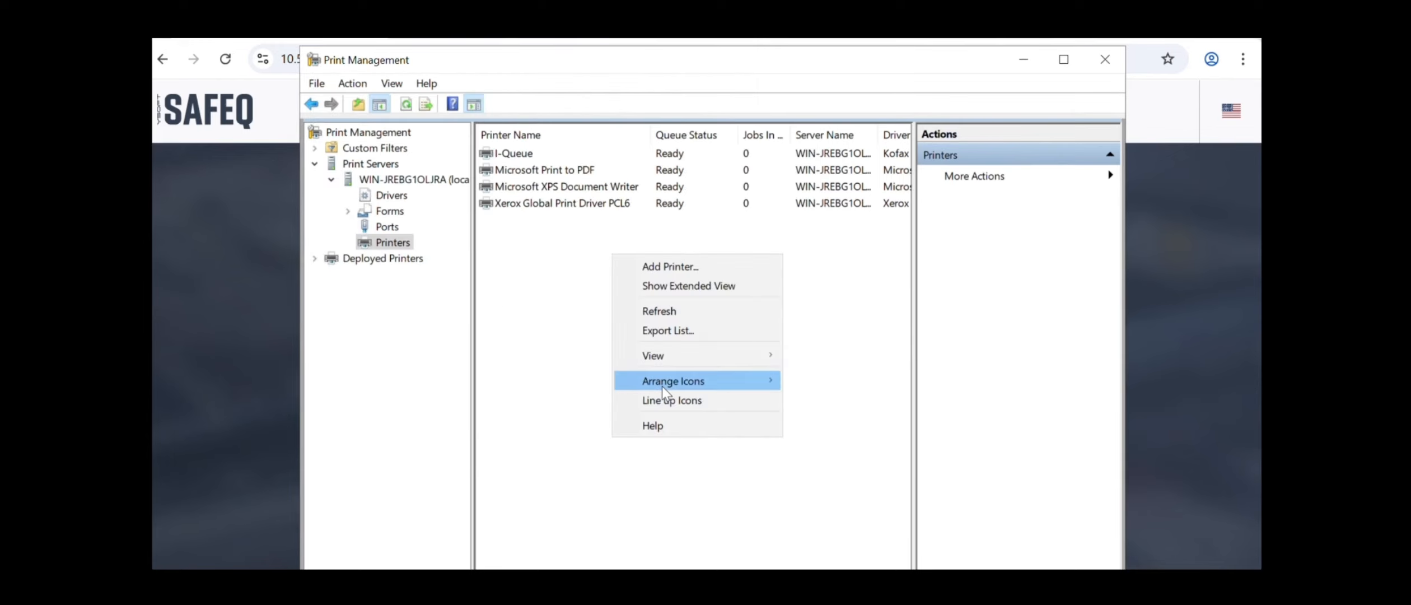
left_click(657, 309)
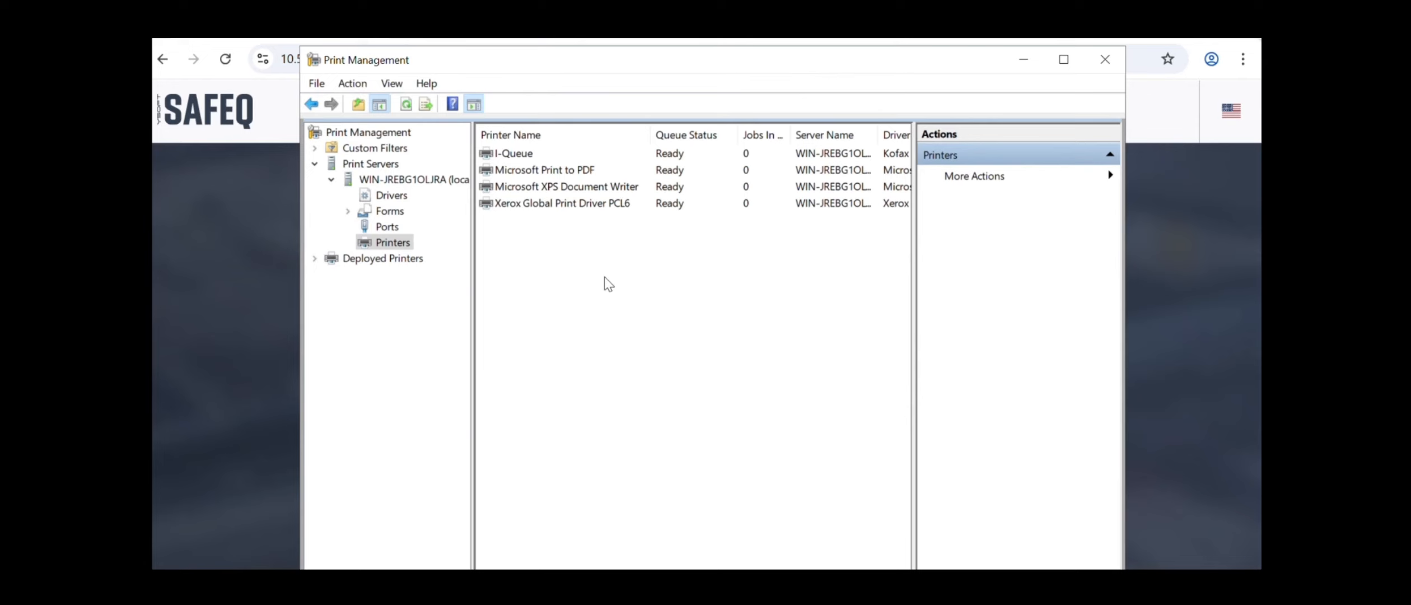
right_click(605, 276)
right_click(551, 209)
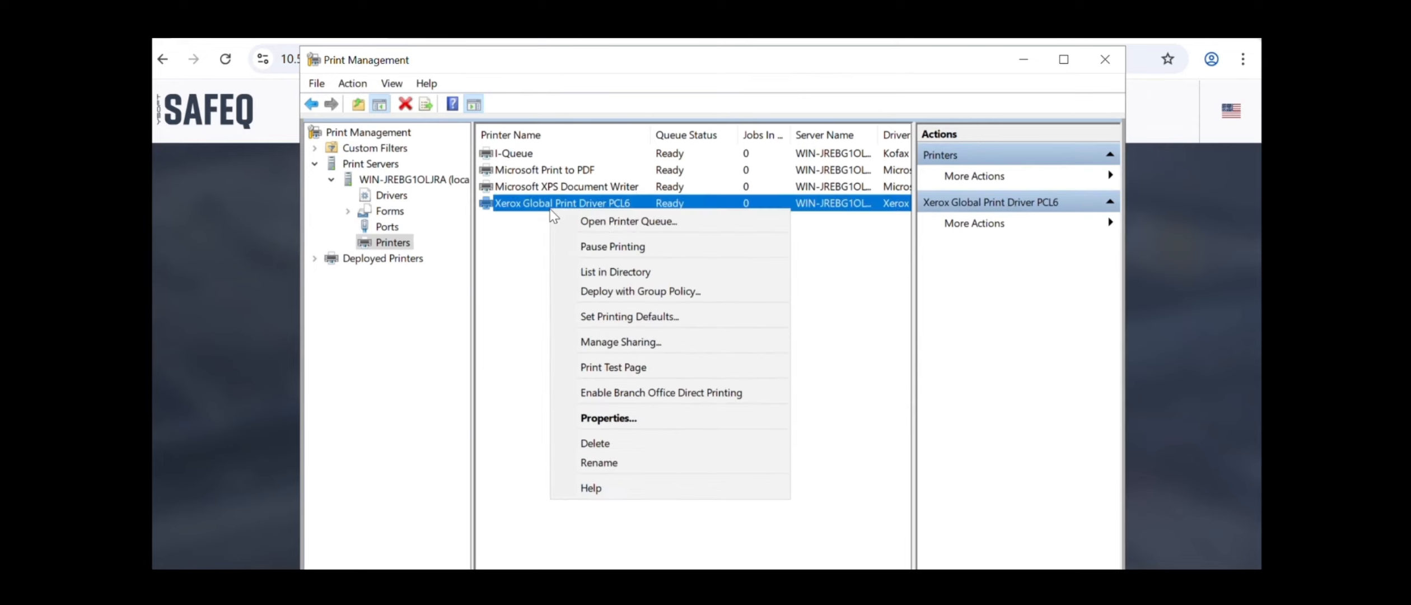
left_click(622, 425)
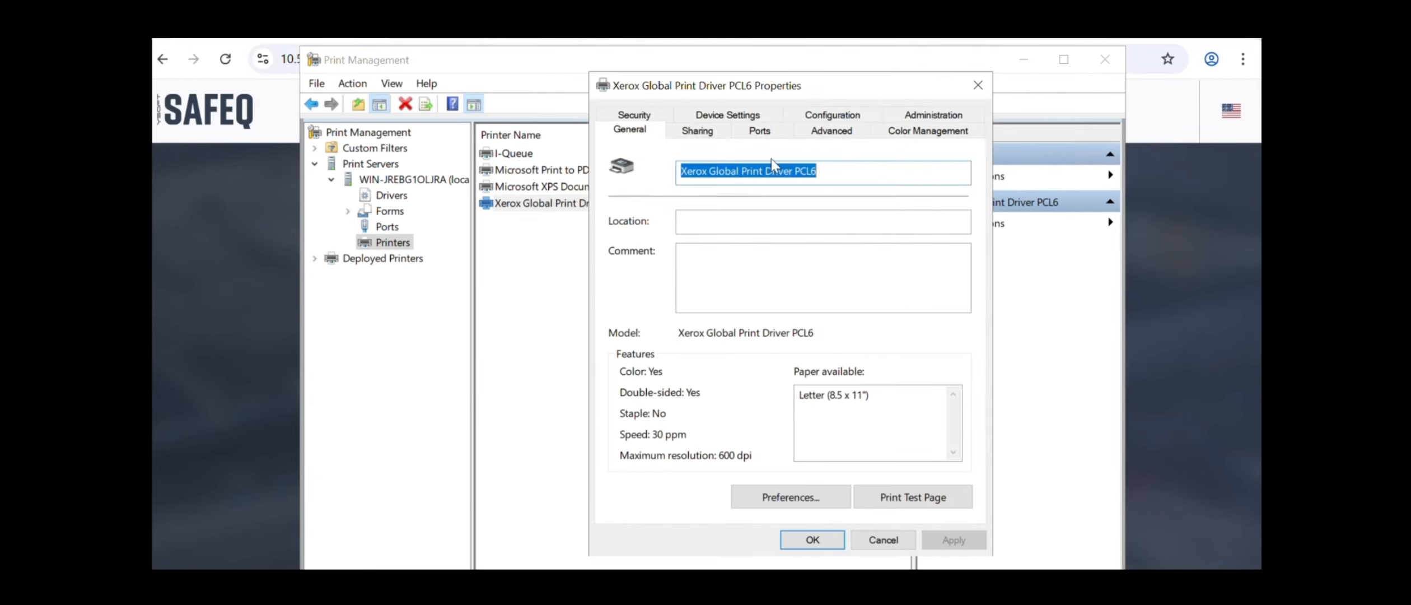
Rename the printer to Followme and confirm the rename warning
left_click_drag(825, 170, 695, 160)
key("BackSpace")
key("BackSpace")
key("BackSpace")
key("BackSpace")
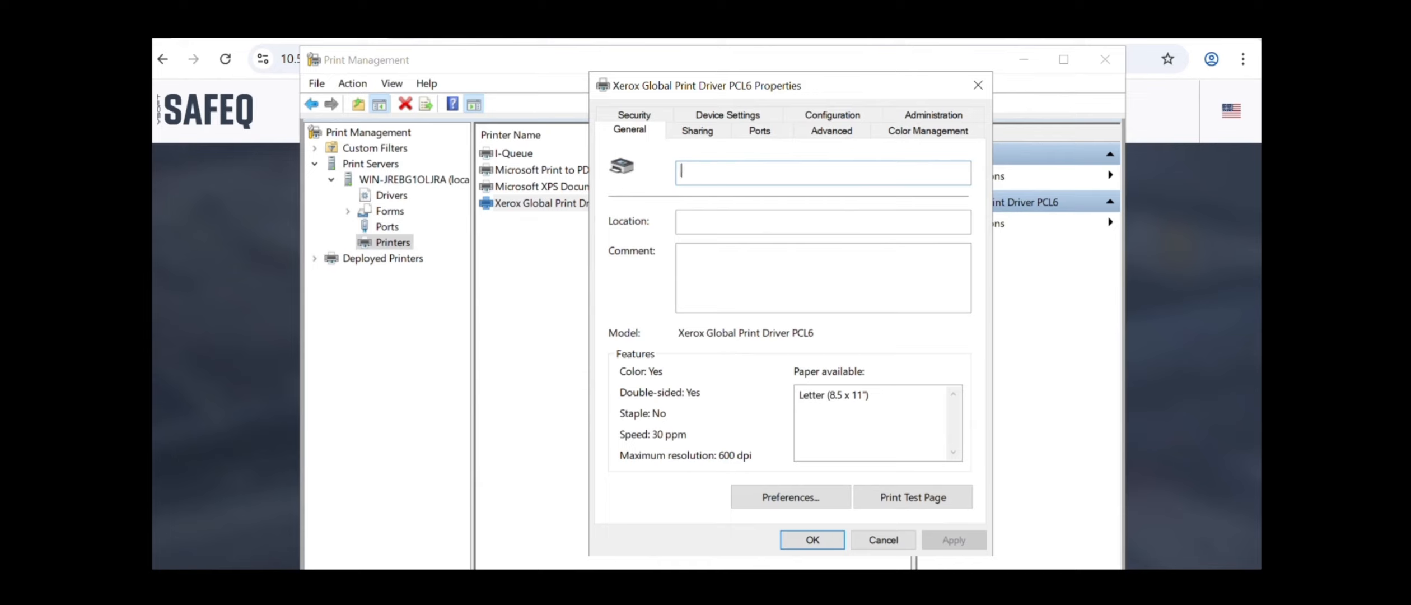
type("Followme")
left_click_drag(723, 172, 681, 181)
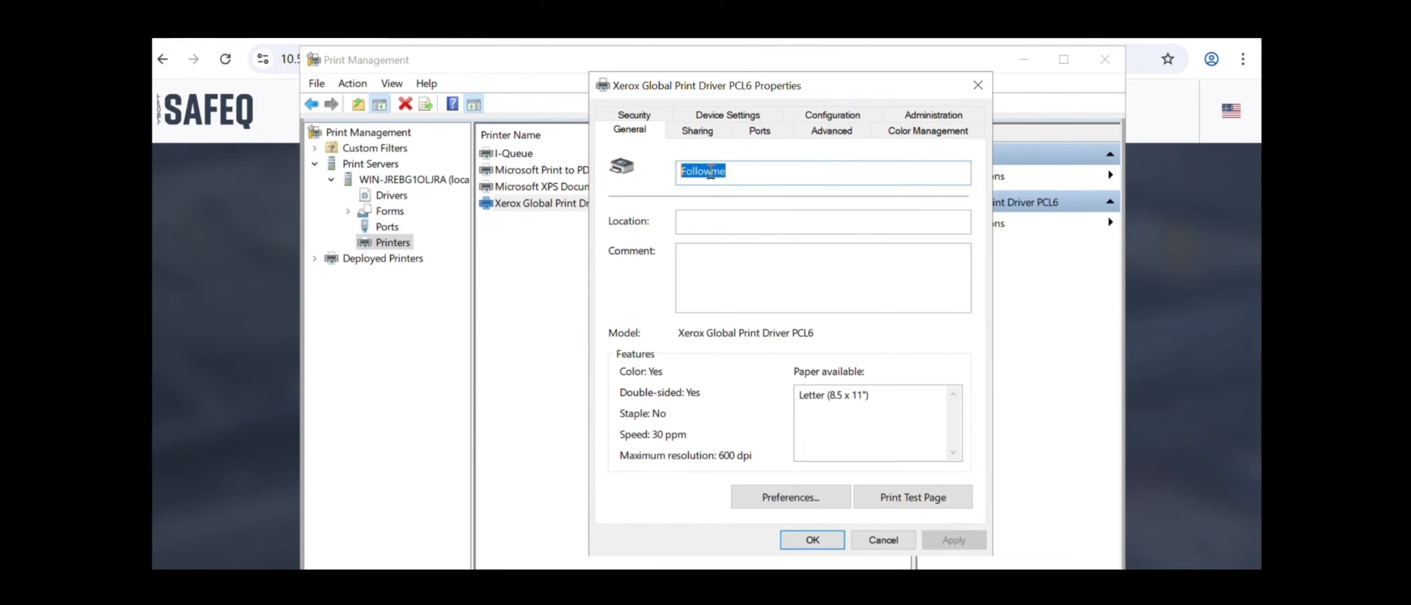
left_click(698, 132)
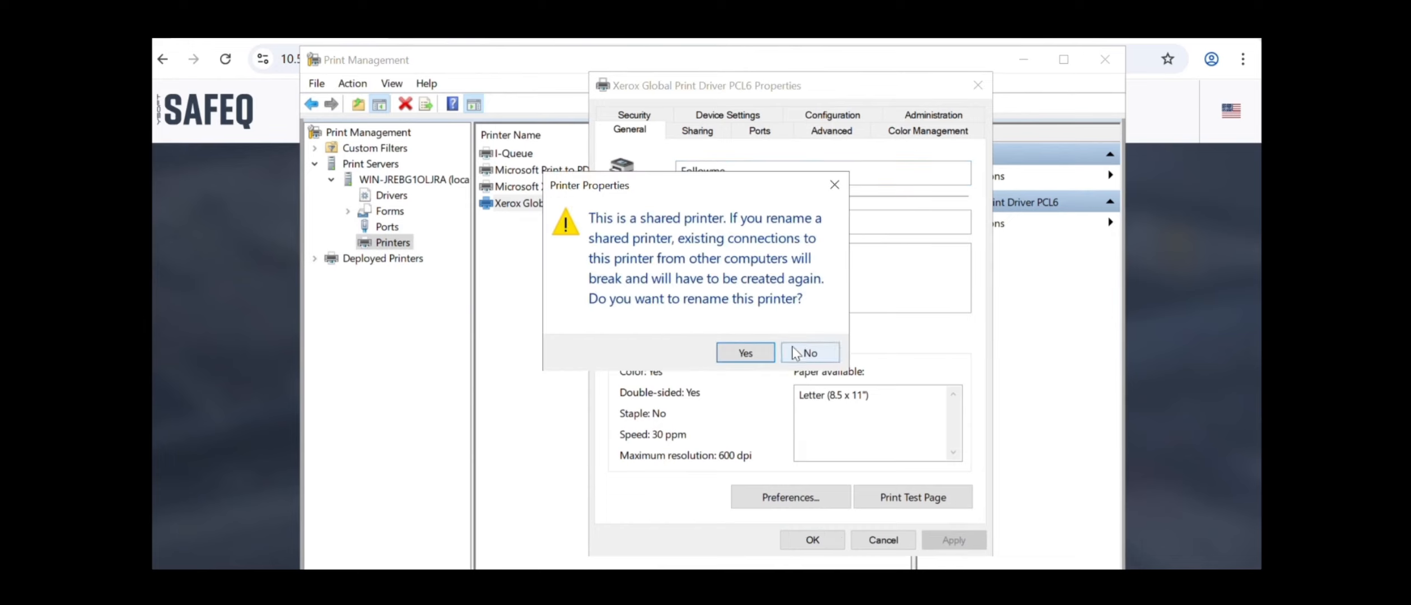
left_click(746, 352)
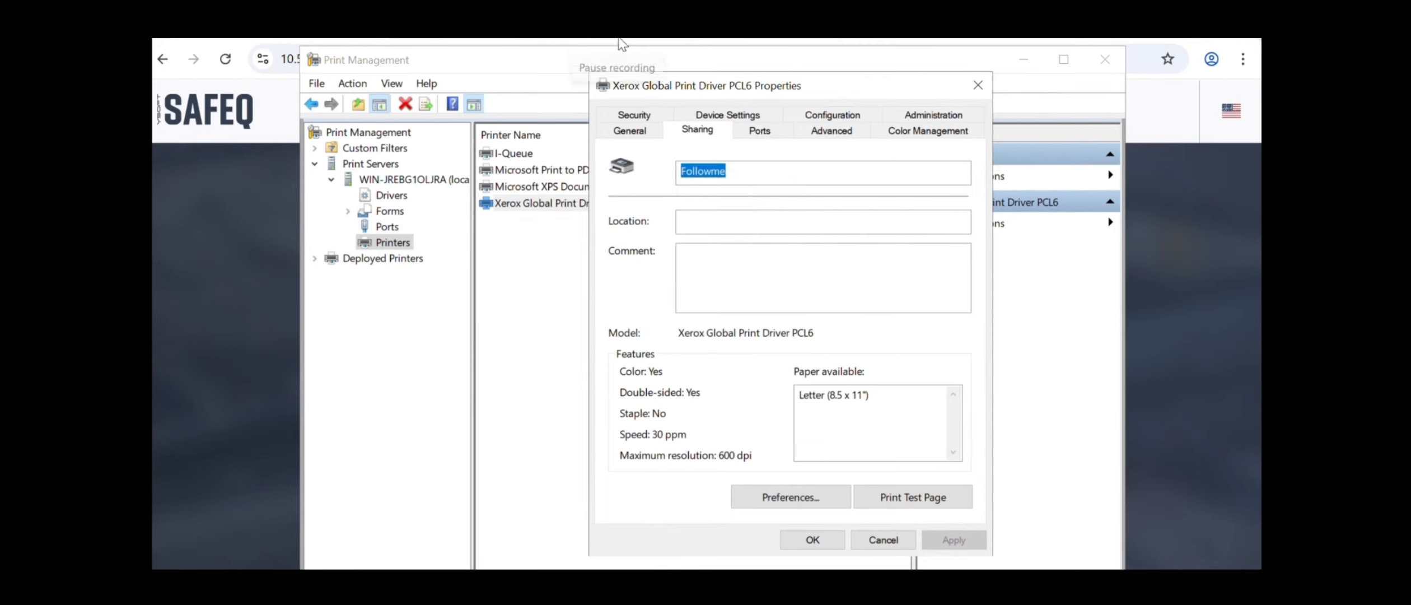
Set the share name to Followme and enable printer pooling across SQ, SQ1 and SQ2
left_click_drag(834, 286, 690, 263)
type("Followme")
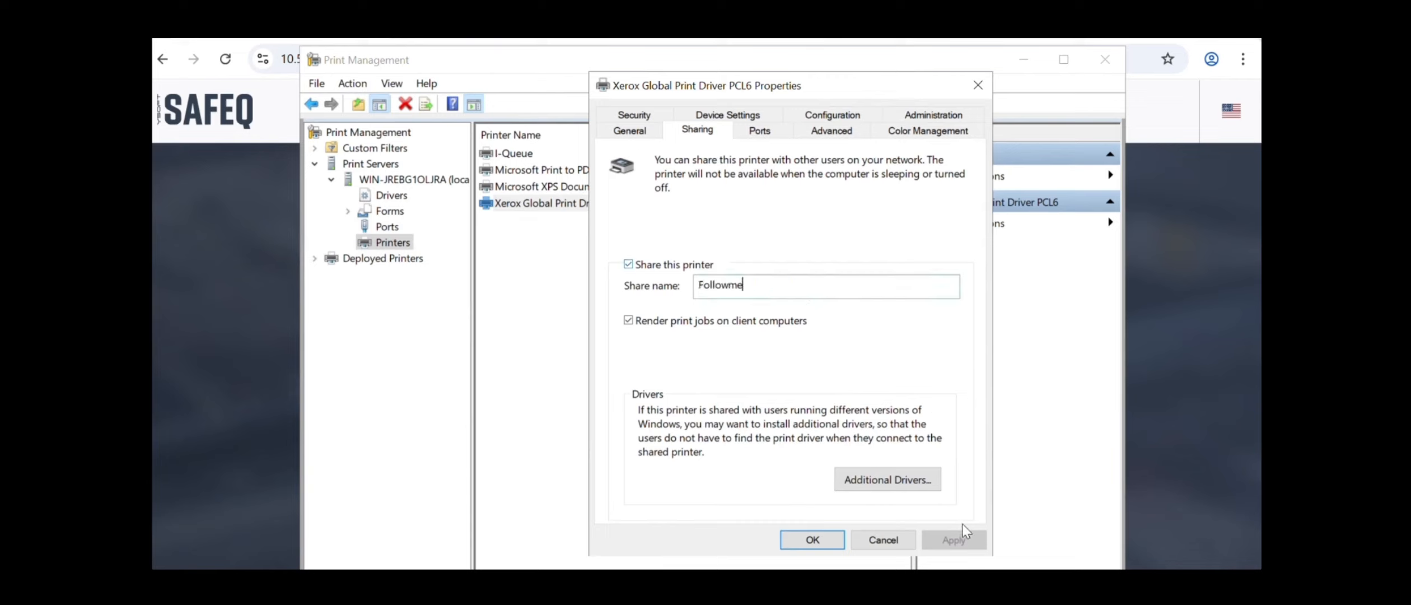
left_click(759, 132)
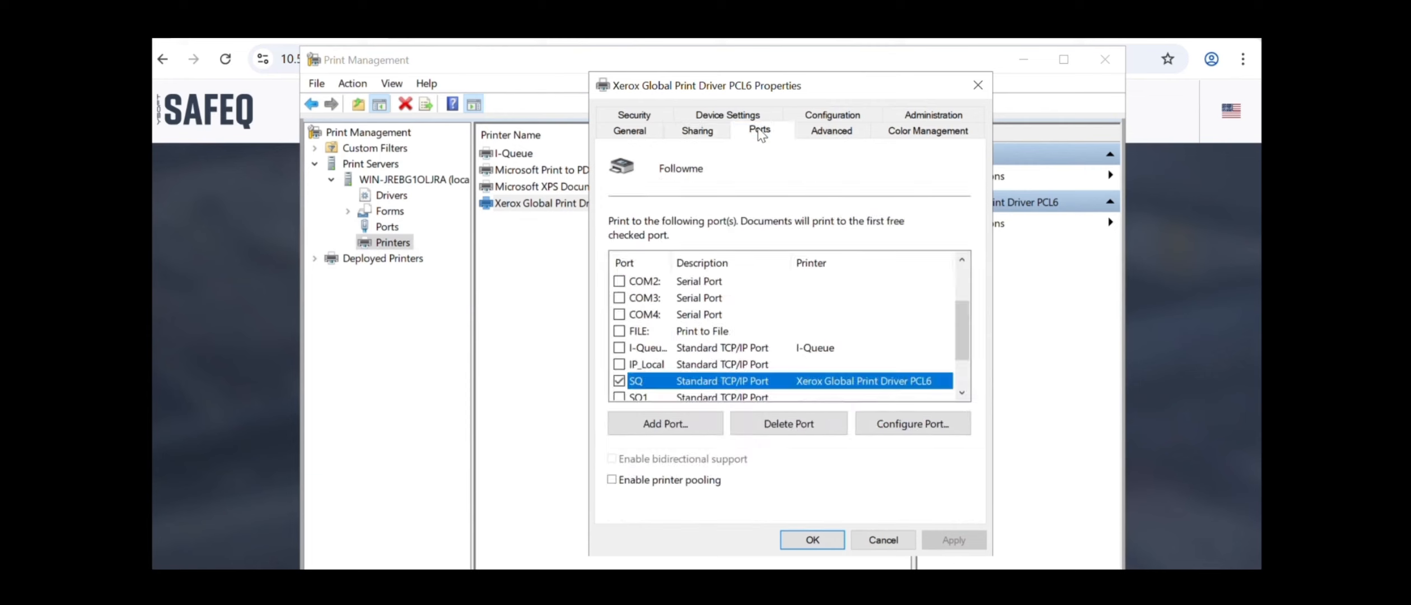
left_click(612, 480)
left_click_drag(963, 326, 958, 340)
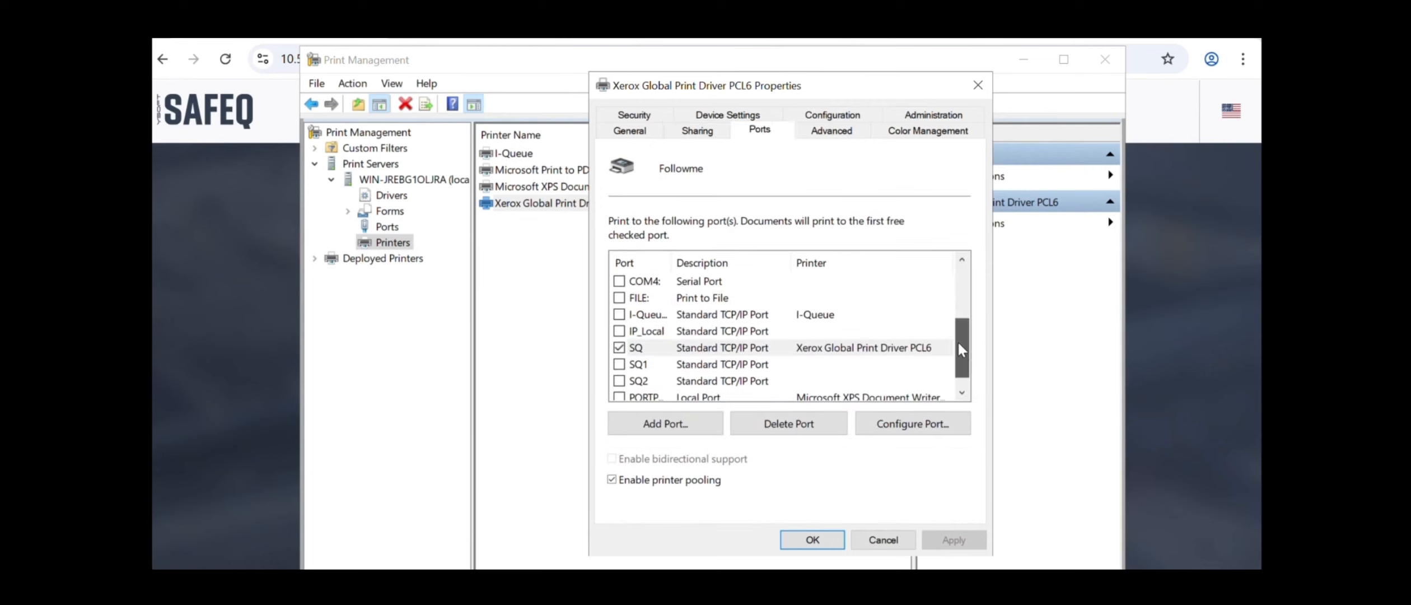
left_click(620, 365)
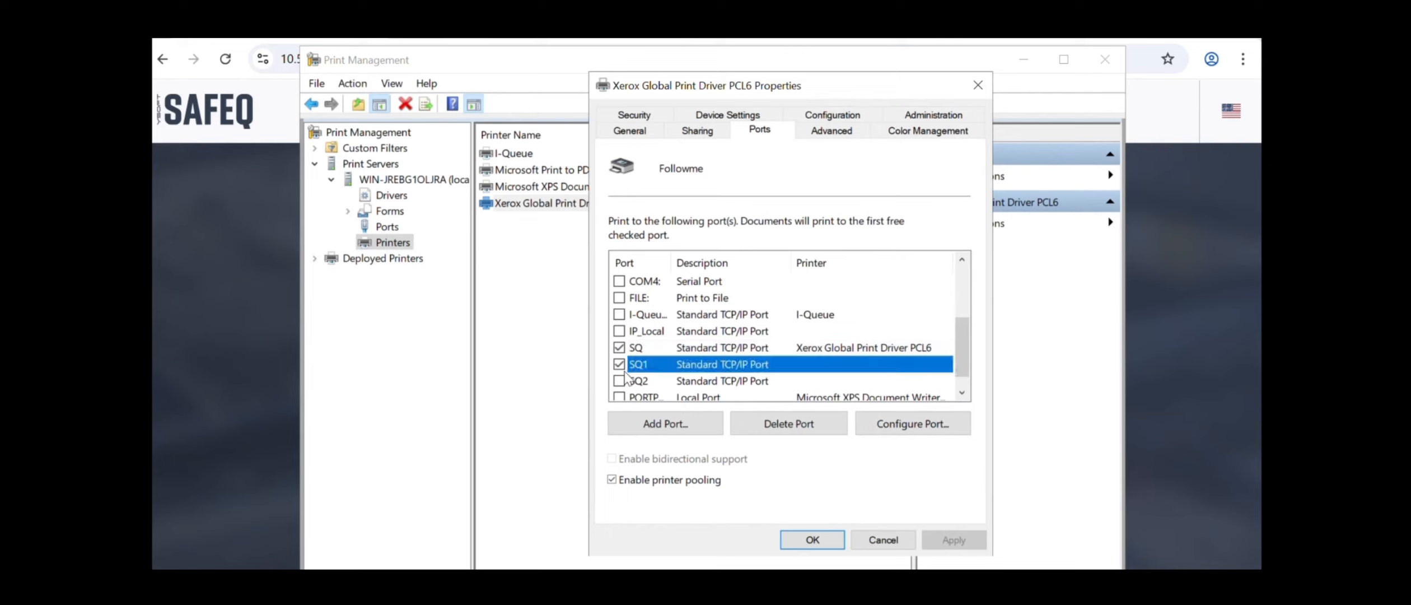
left_click(619, 381)
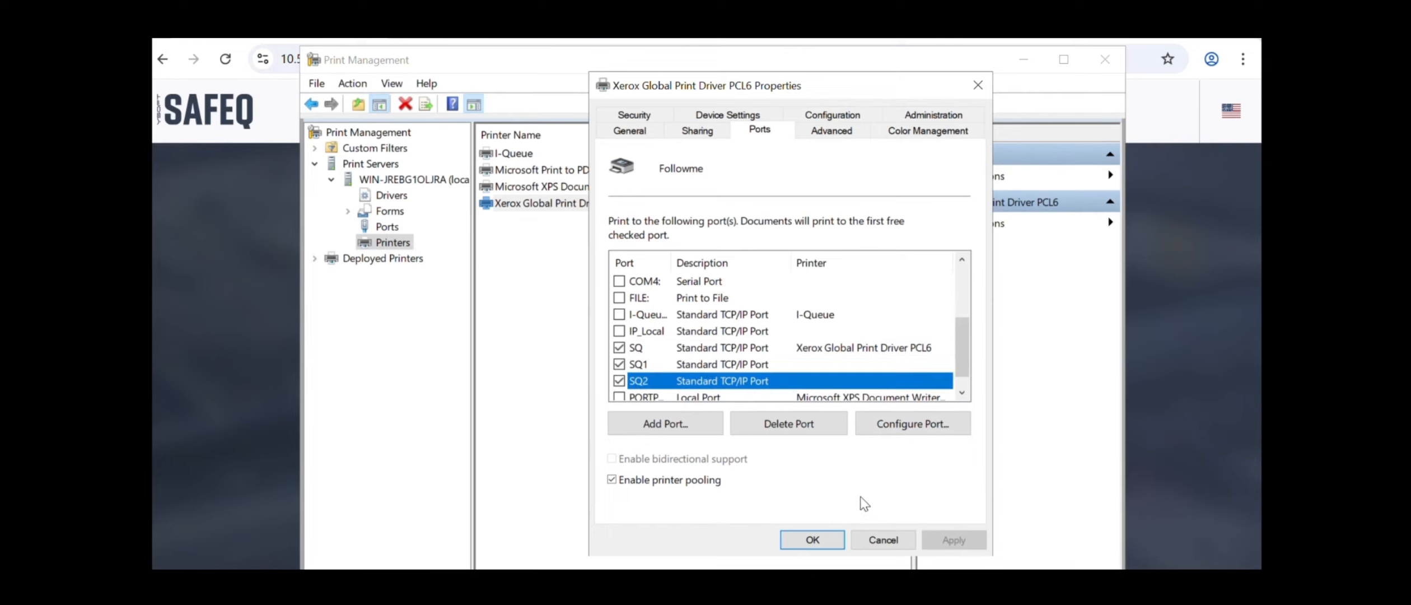
Review the printer's other property tabs, then save the settings with OK
left_click(844, 120)
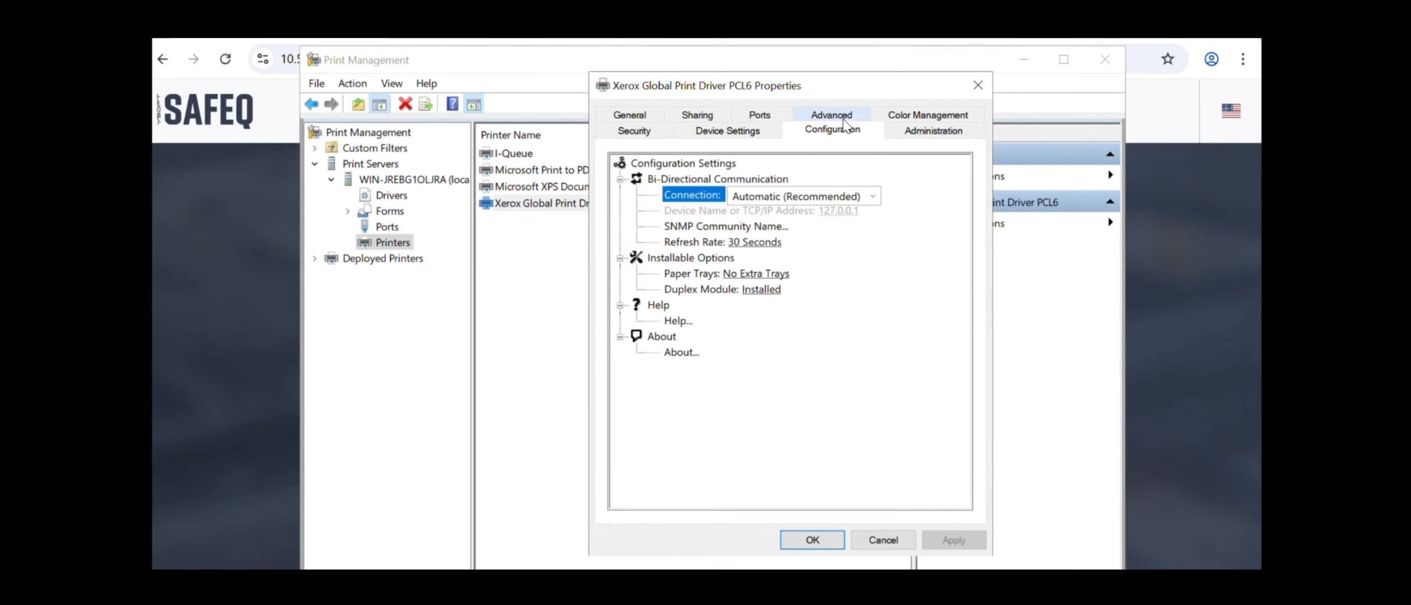
left_click(732, 135)
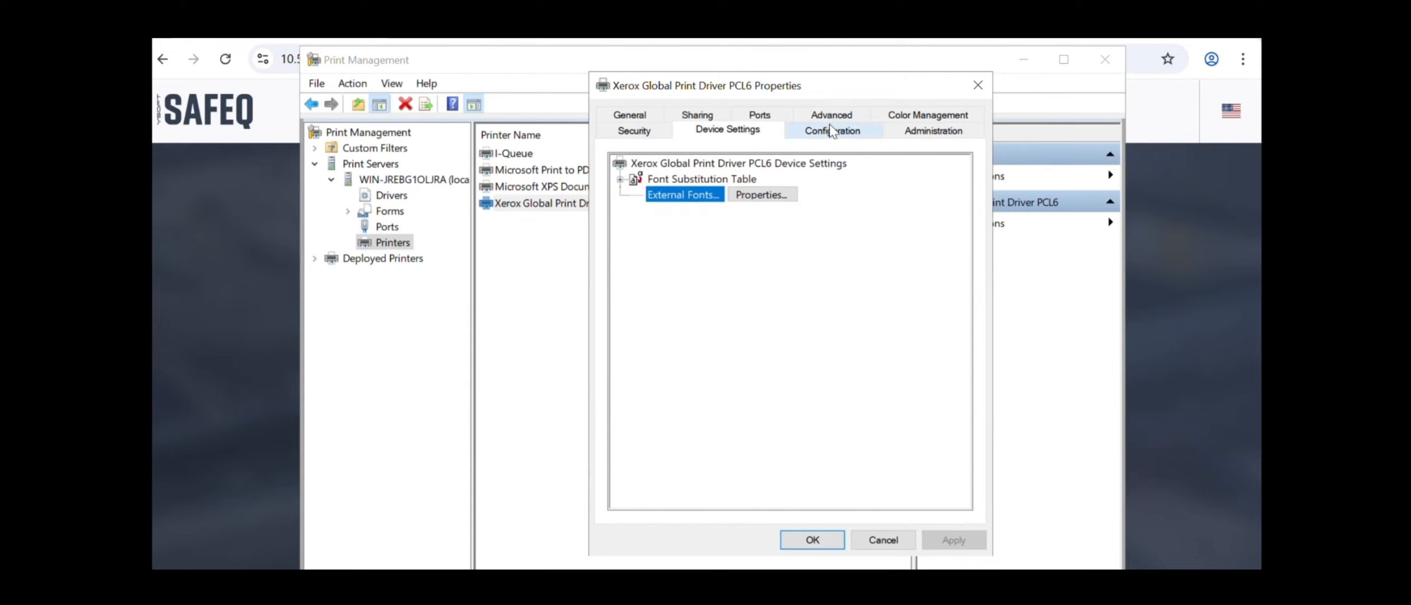
left_click(629, 116)
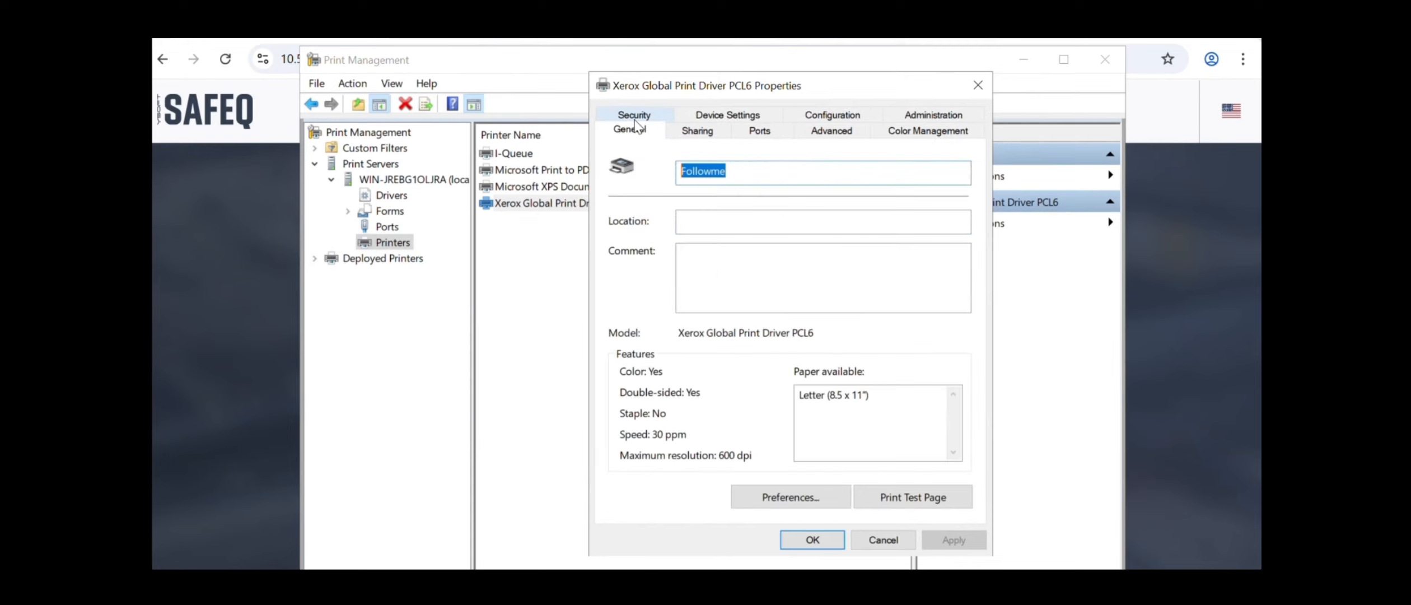
left_click(812, 539)
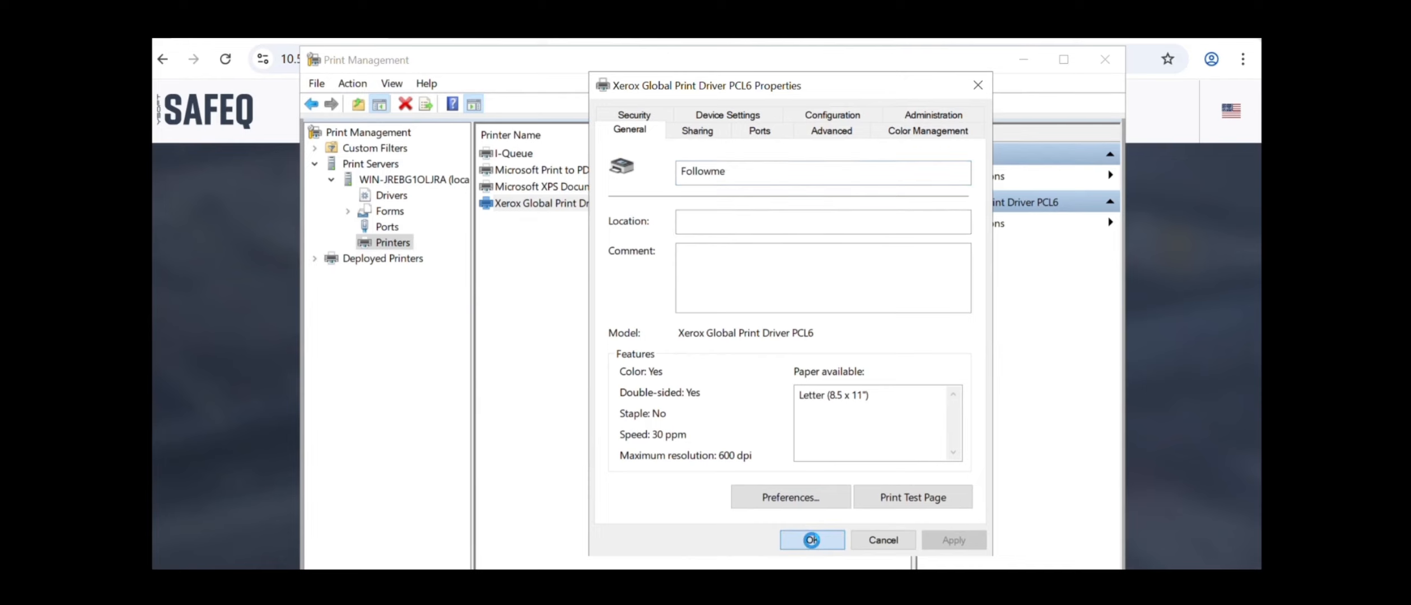